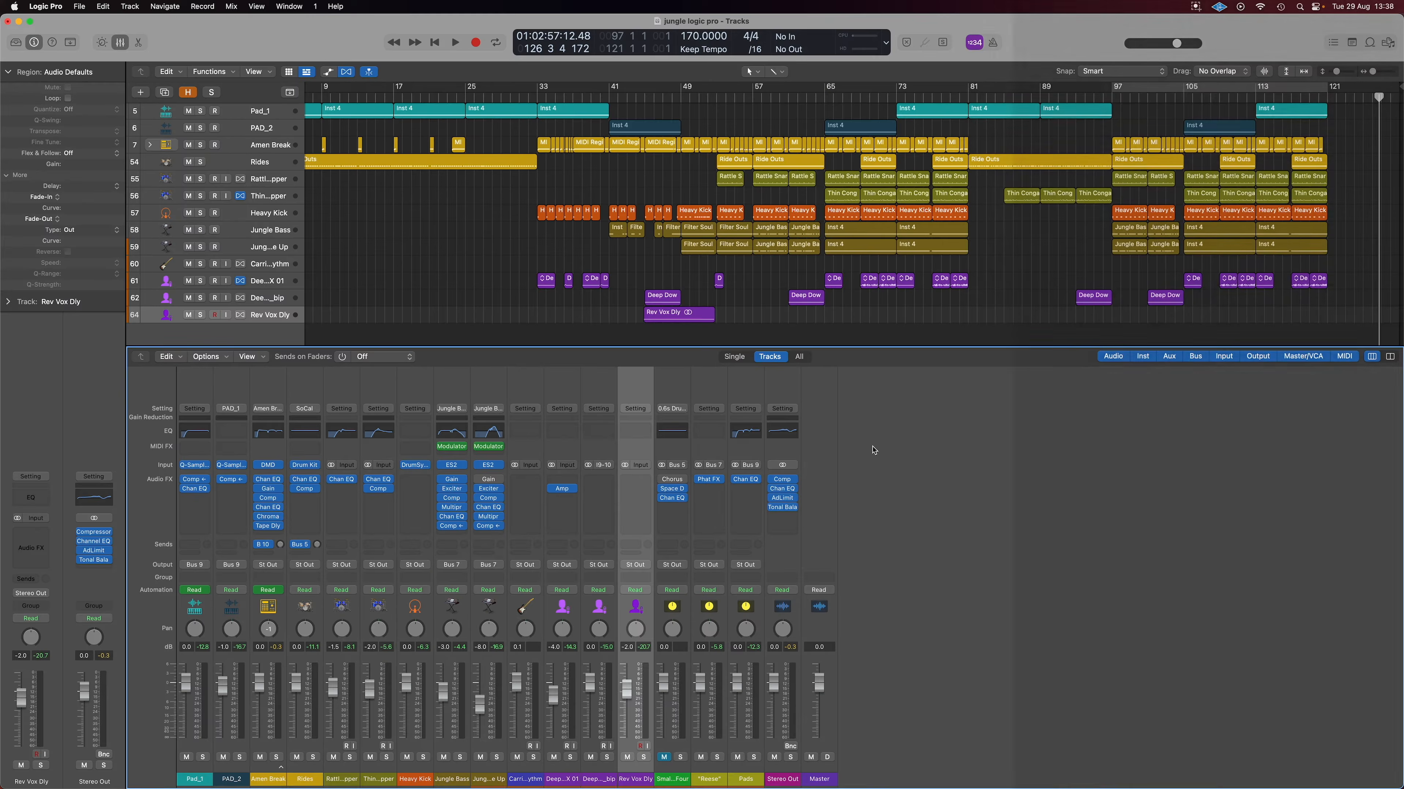
Inspect the track list and look inside the Amen Break track stack, leaving it collapsed.
{"action": "scroll", "coordinate": [236, 289], "scroll_direction": "down", "scroll_amount": 1}
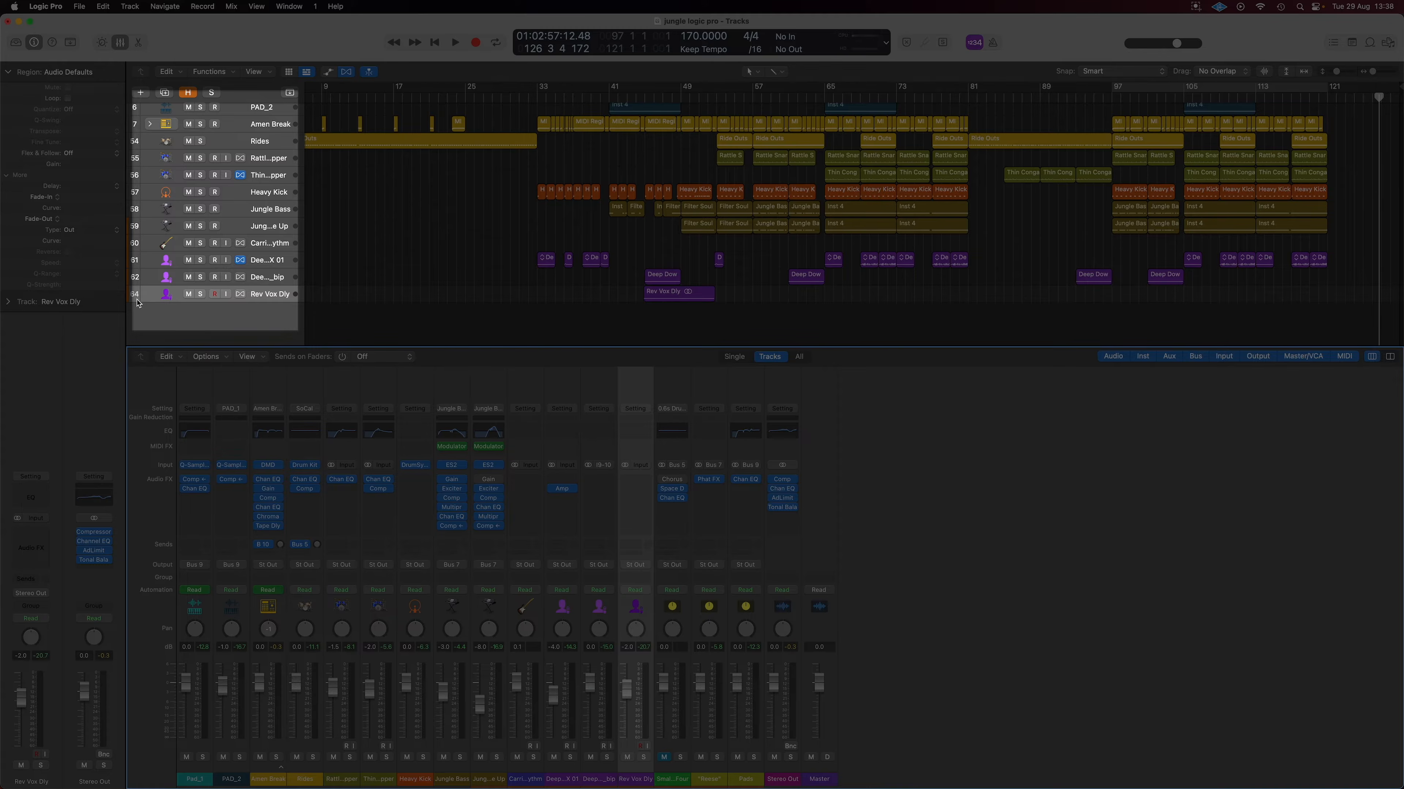
{"action": "scroll", "coordinate": [177, 148], "scroll_direction": "up", "scroll_amount": 1}
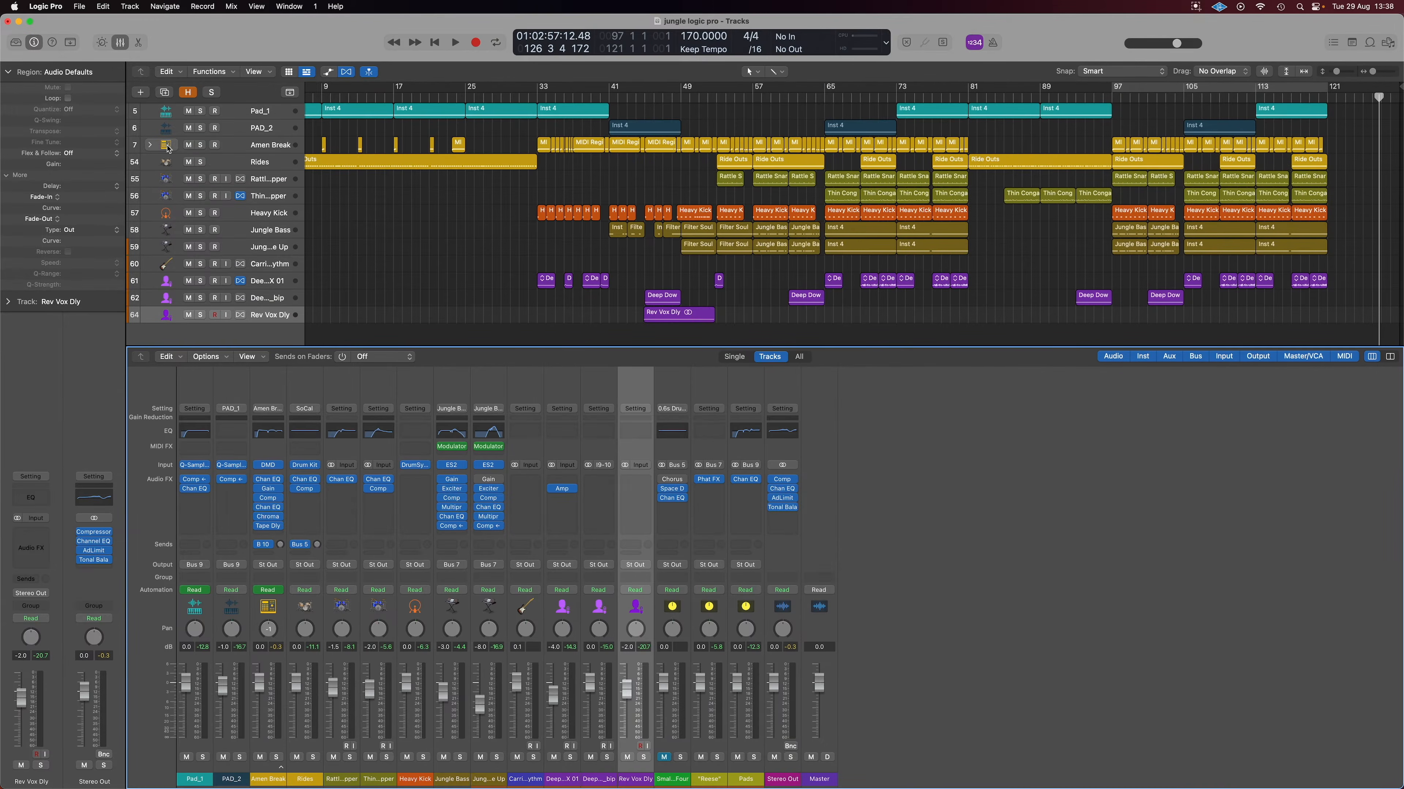
{"action": "left_click", "coordinate": [150, 145]}
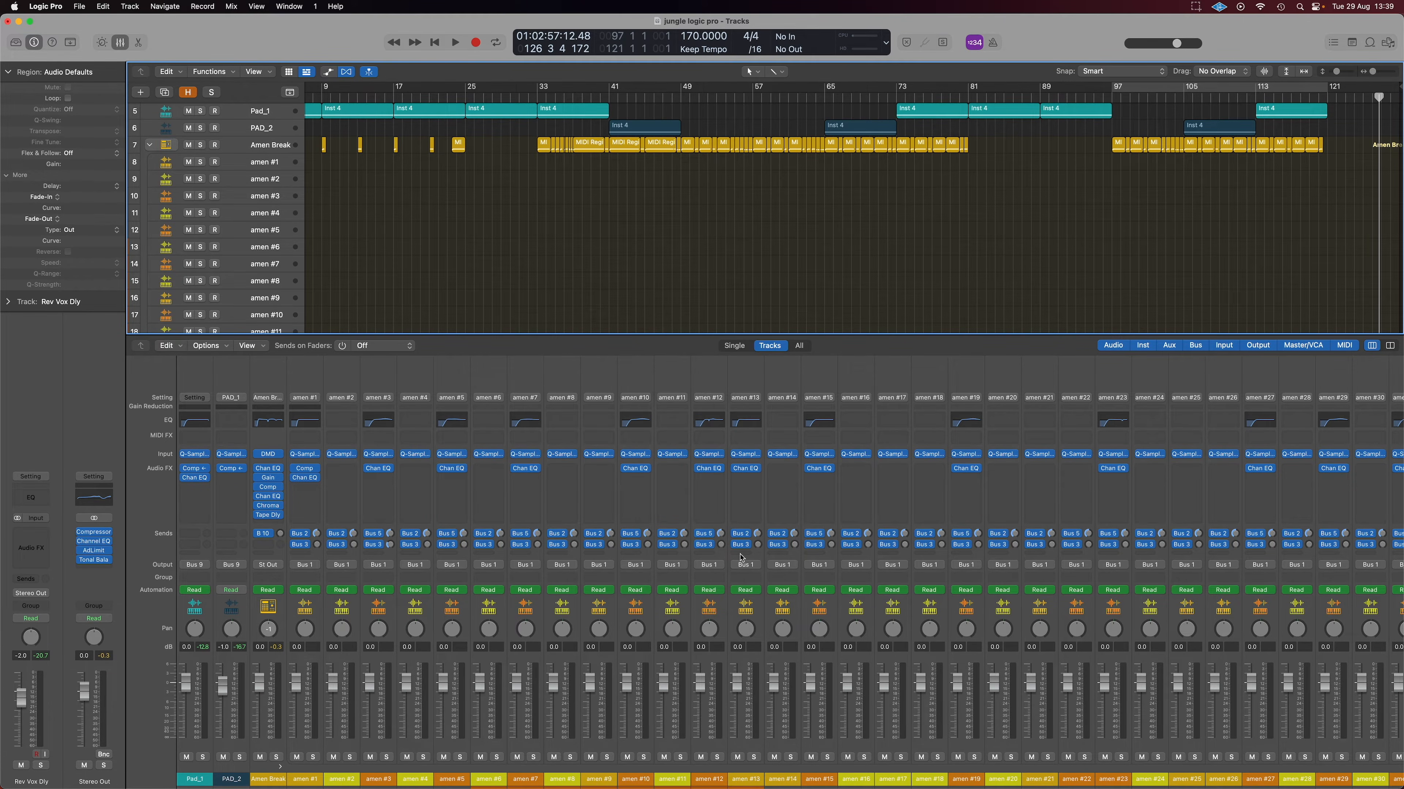
{"action": "left_click", "coordinate": [149, 146]}
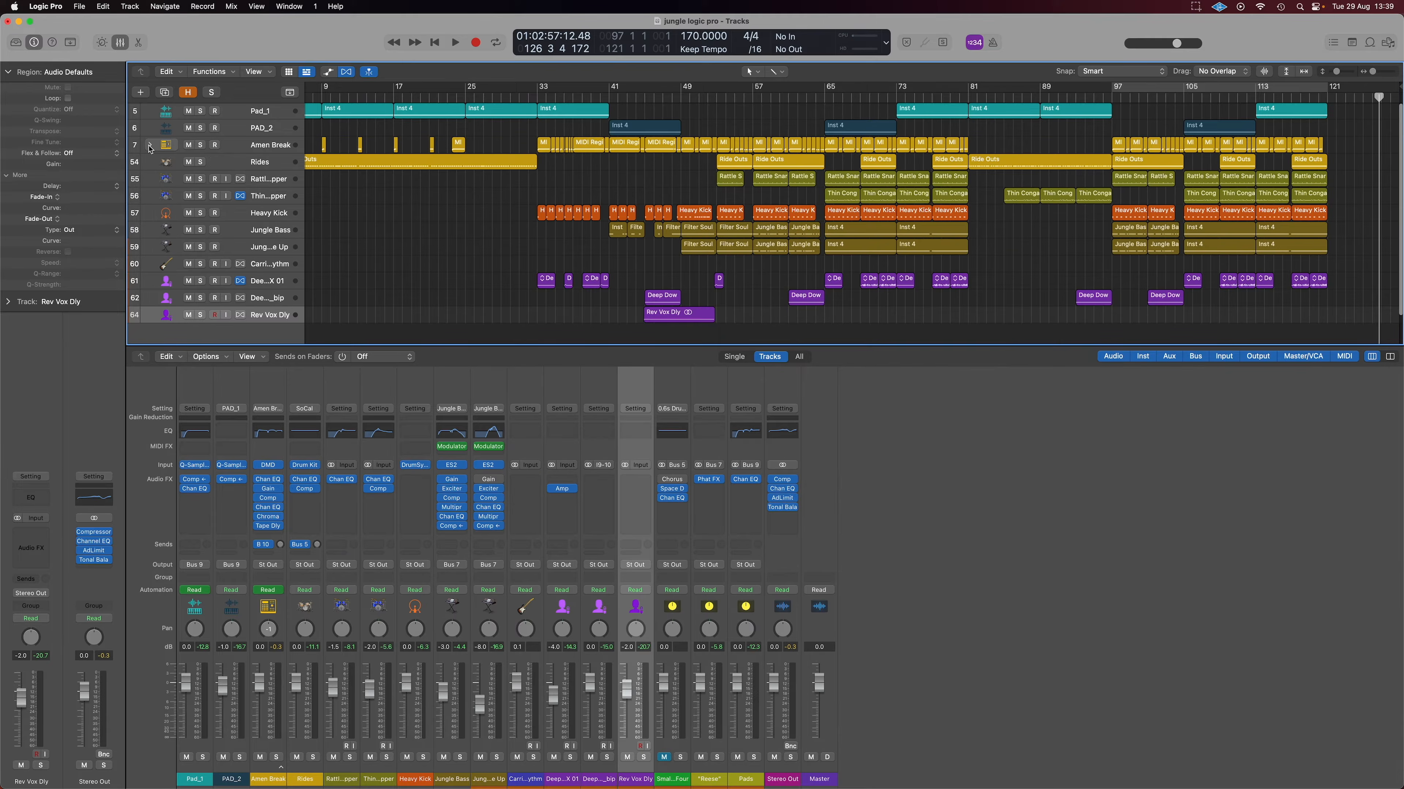
Select the Amen Break track, set the cycle range to bars 33 to 41 and play that section.
{"action": "left_click", "coordinate": [241, 146]}
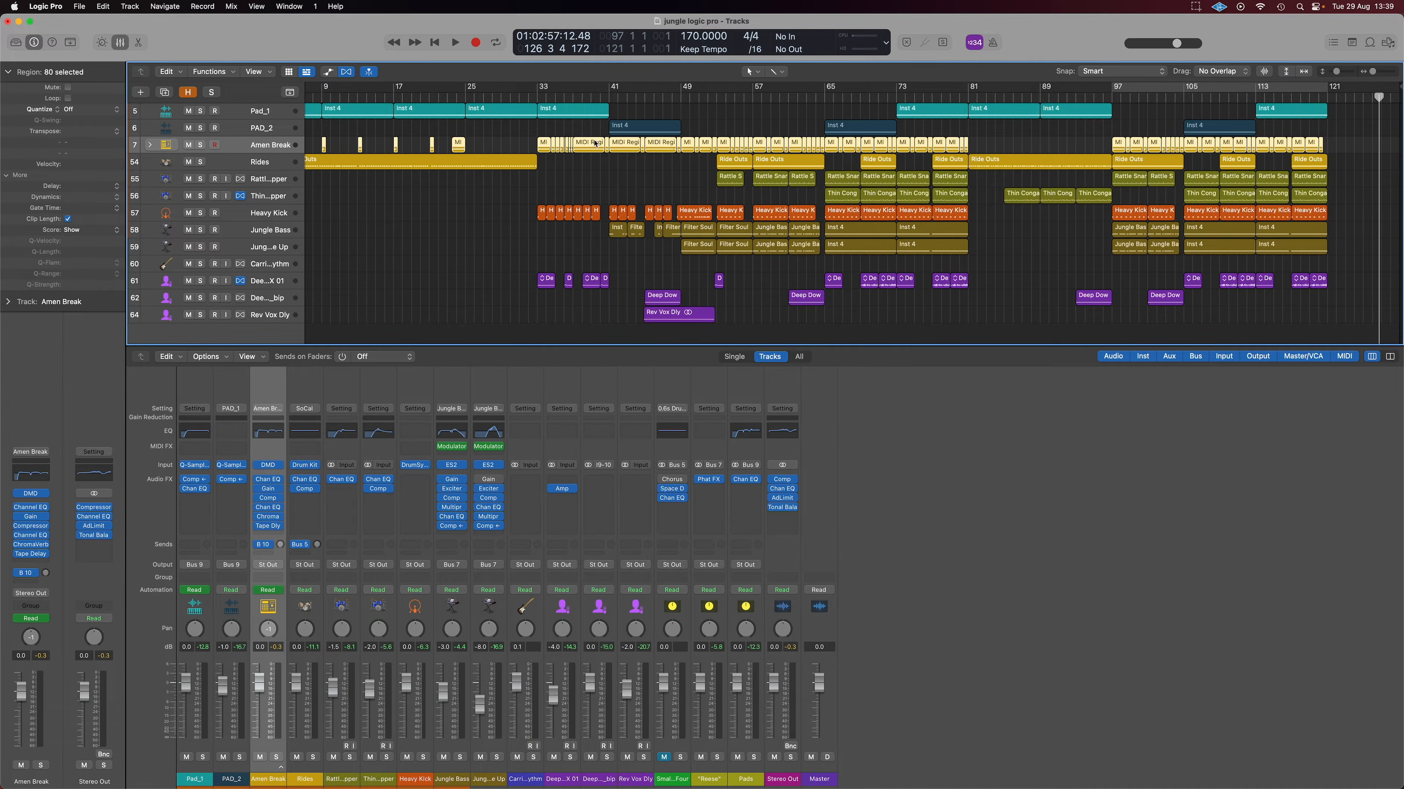
{"action": "scroll", "coordinate": [599, 156], "scroll_direction": "up", "scroll_amount": 5}
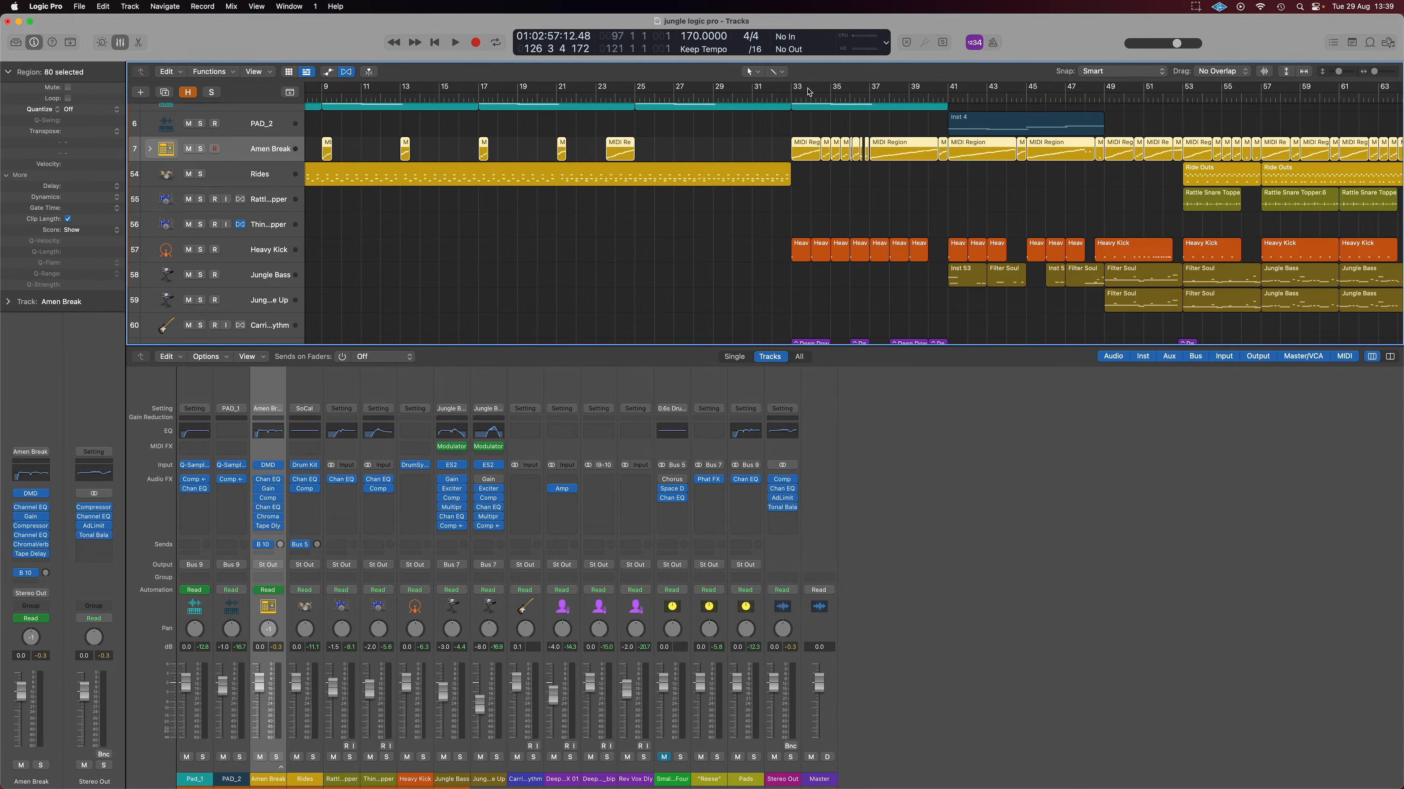
{"action": "left_click_drag", "start_coordinate": [794, 93], "coordinate": [948, 92]}
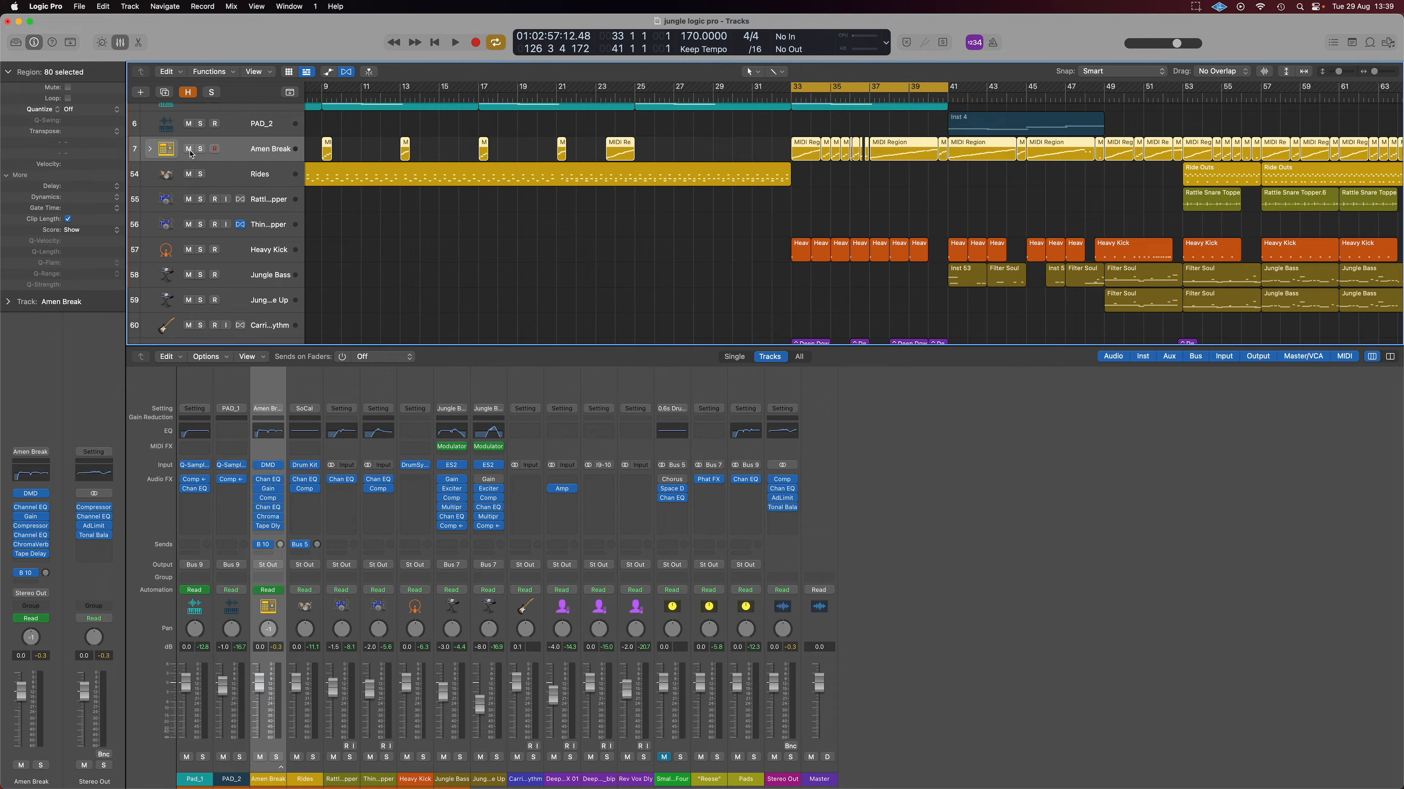
{"action": "key", "text": "space"}
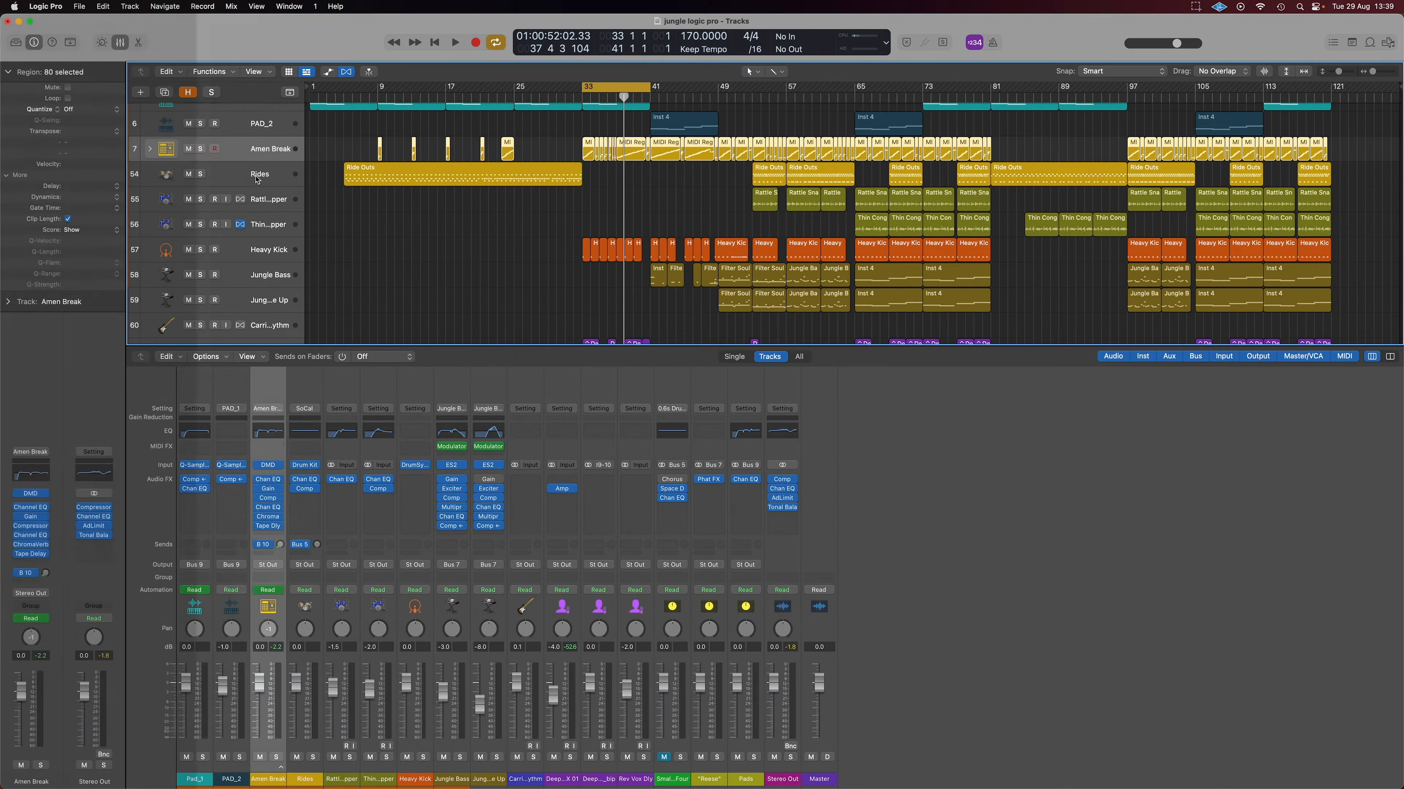
Solo the Rides track and play its Ride Outs region looped over bars 53 to 57.
{"action": "left_click", "coordinate": [254, 180]}
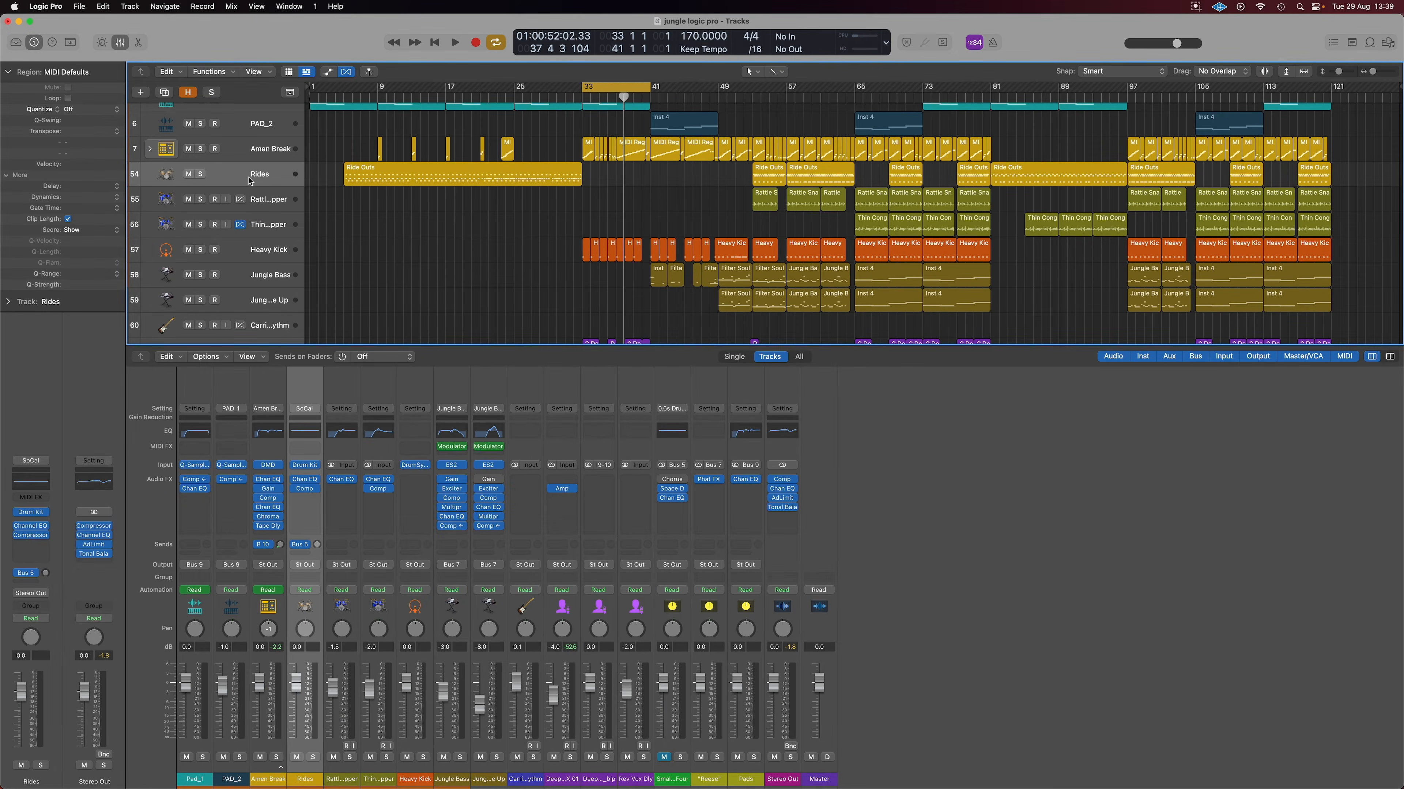
{"action": "left_click", "coordinate": [772, 171]}
{"action": "key", "text": "u"}
{"action": "left_click", "coordinate": [200, 174]}
{"action": "key", "text": "space"}
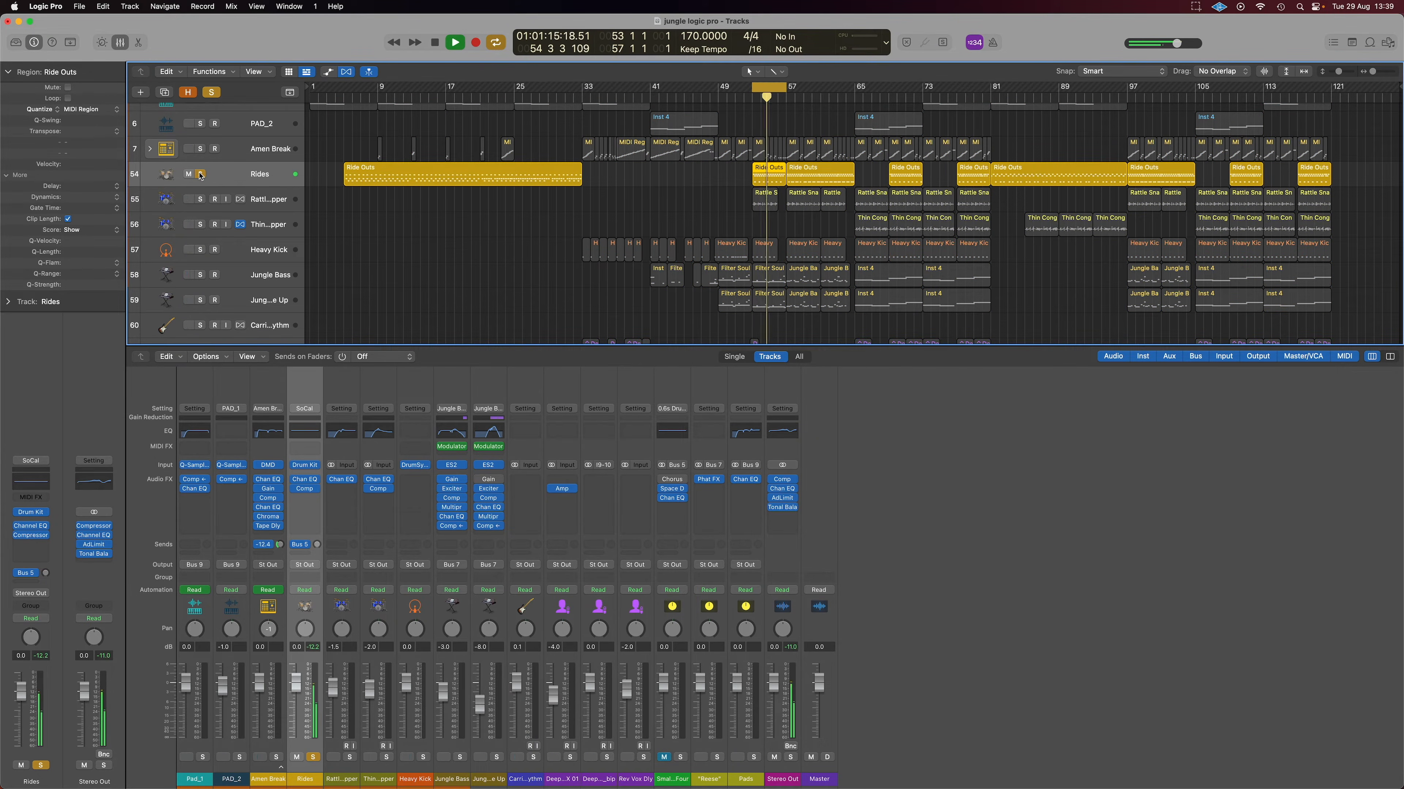
Switch the solo from Rides to the Rattle Snare Topper track, listen to it and stop playback.
{"action": "left_click", "coordinate": [200, 174]}
{"action": "left_click", "coordinate": [201, 200]}
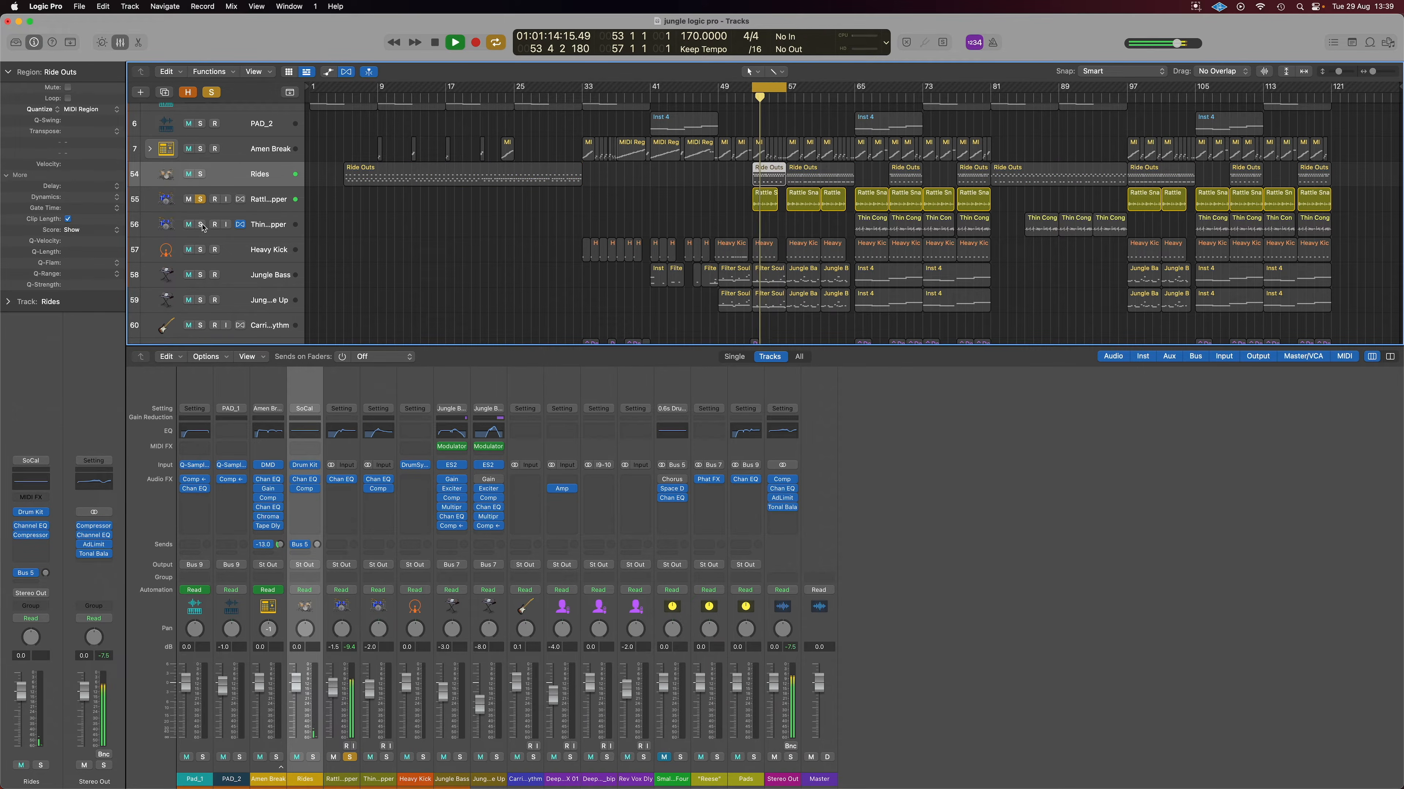
{"action": "key", "text": "space"}
Cycle the Thin Conga Topper region at bars 65 to 69 and play that track soloed in place of Rattle Snare Topper.
{"action": "left_click", "coordinate": [871, 224]}
{"action": "key", "text": "u"}
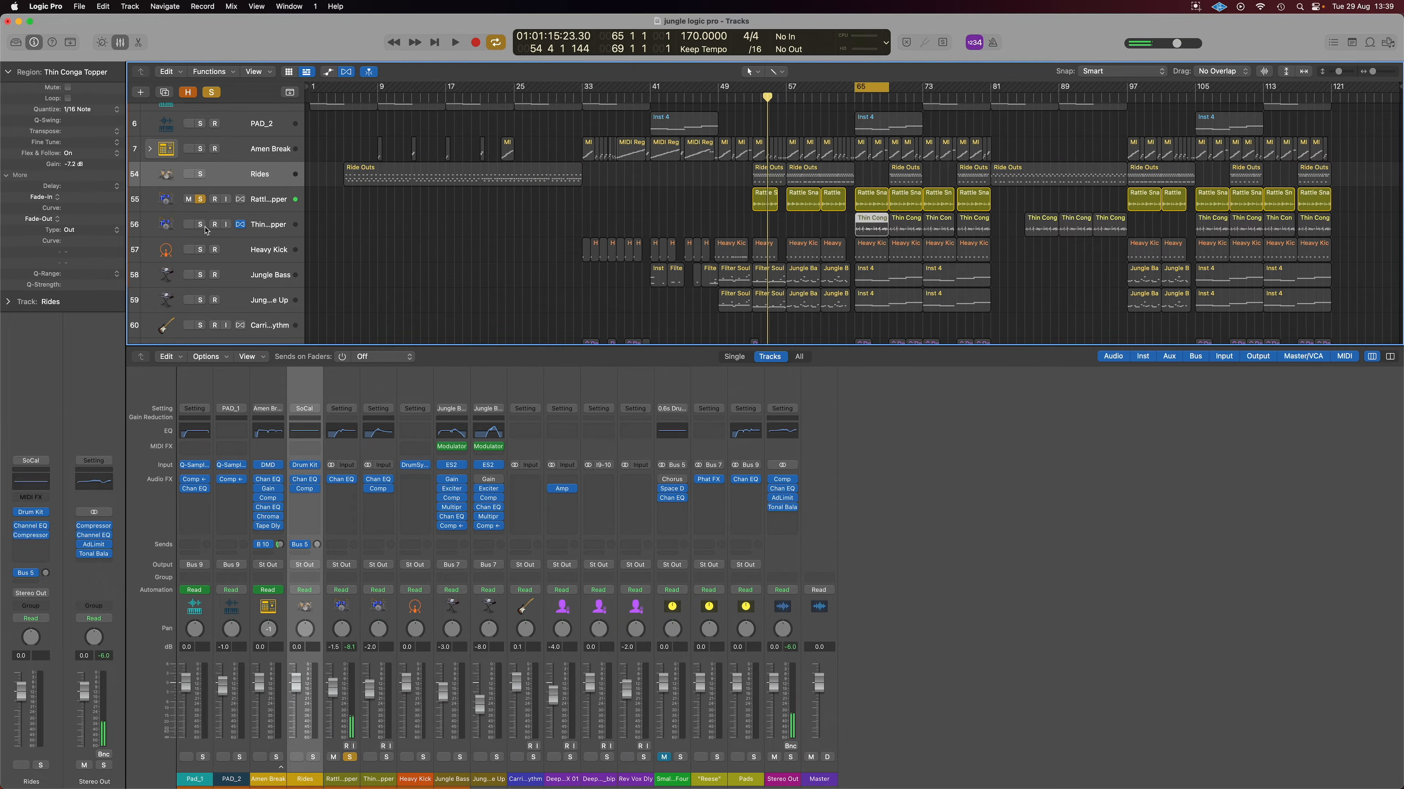
{"action": "left_click", "coordinate": [200, 224]}
{"action": "key", "text": "space"}
{"action": "left_click", "coordinate": [200, 199]}
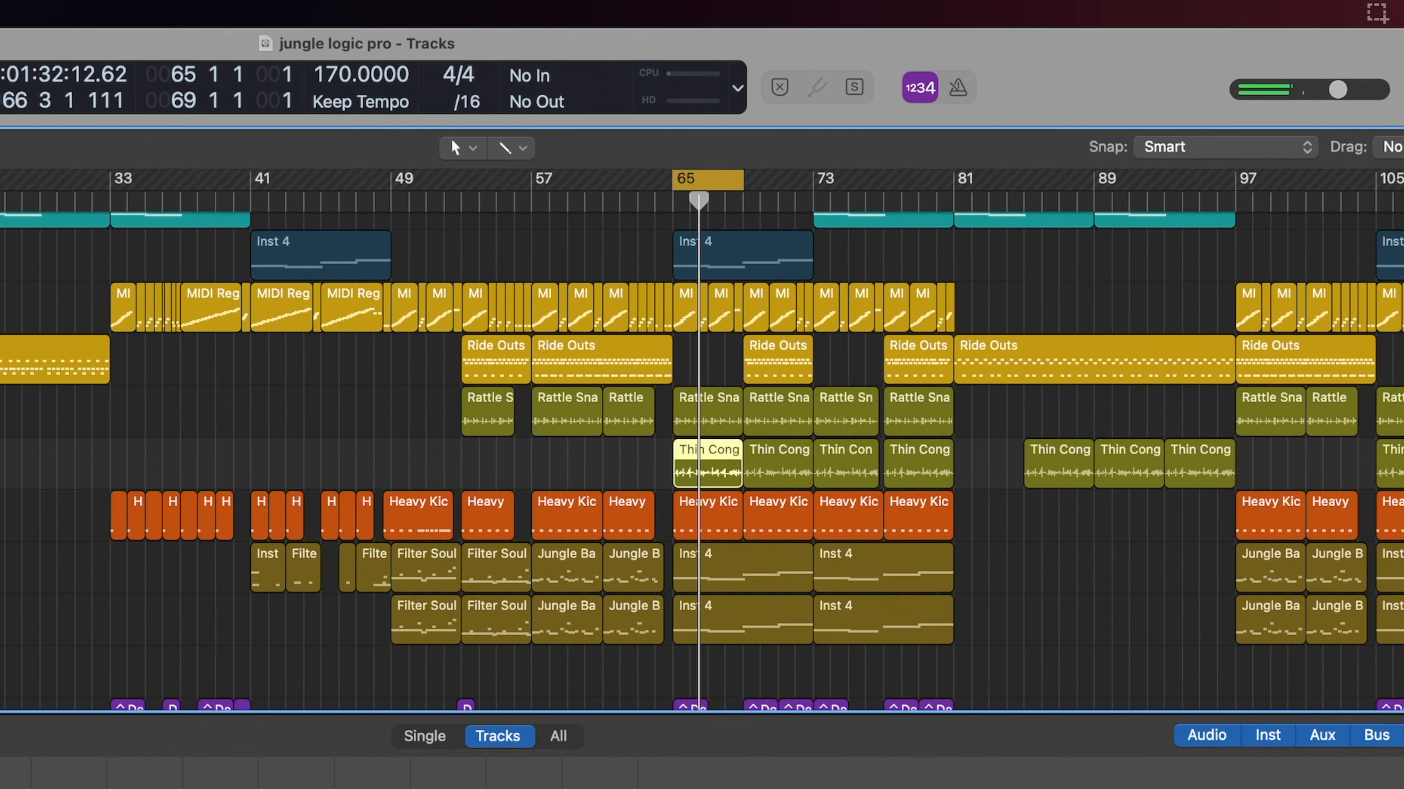
Play Heavy Kick soloed, add the Thin Conga Topper, Rattle Snare Topper, Rides and Amen Break solos, and stop playback.
{"action": "key", "text": "Down"}
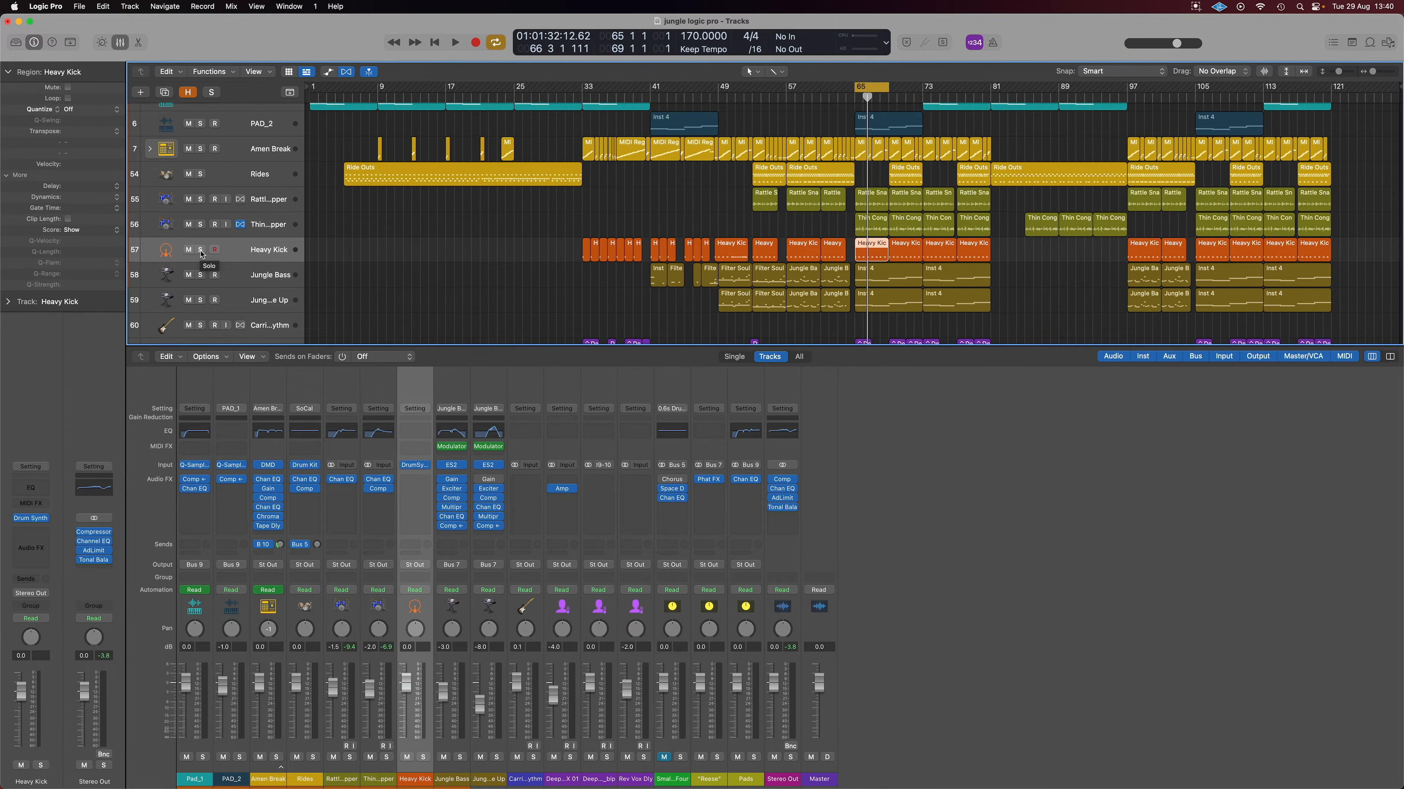
{"action": "left_click", "coordinate": [200, 250]}
{"action": "key", "text": "space"}
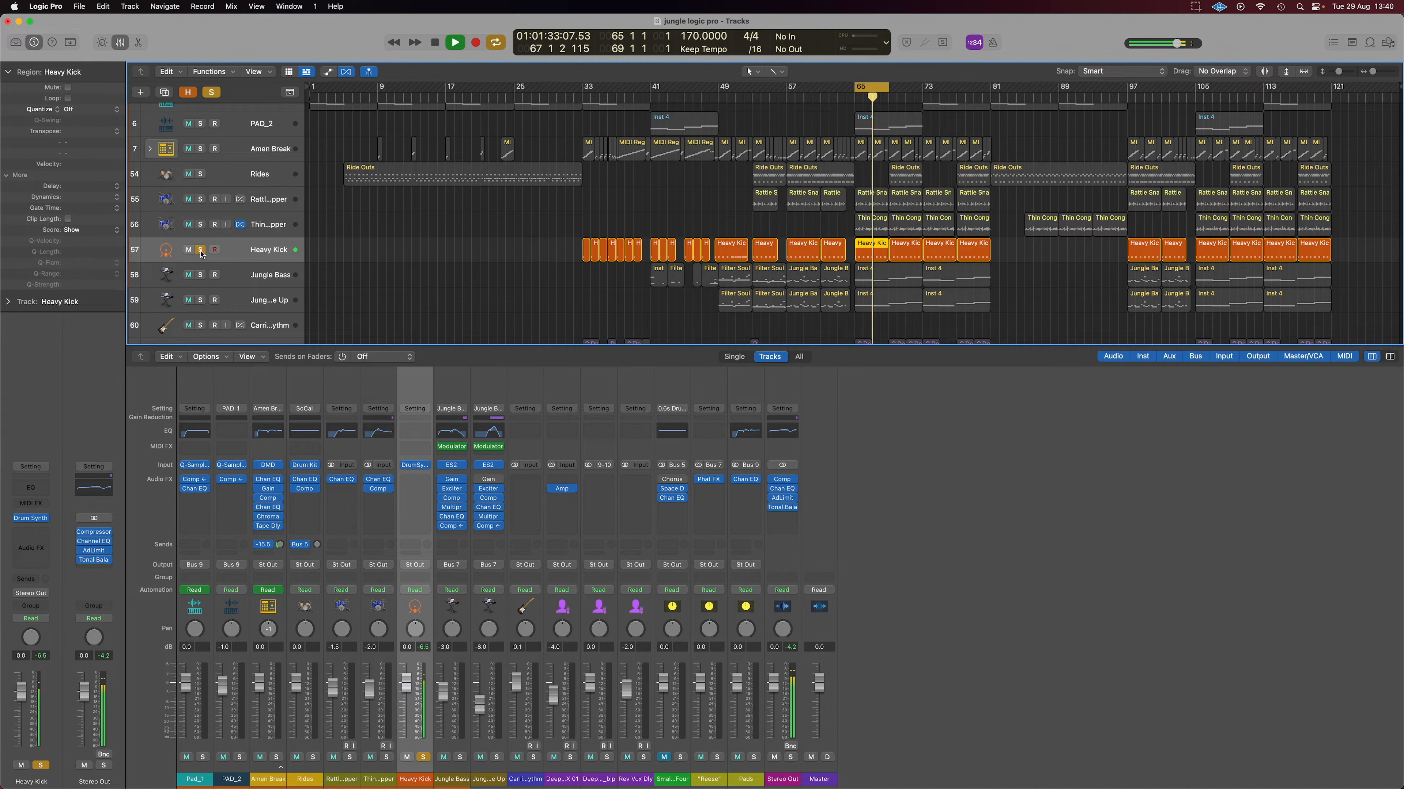
{"action": "left_click", "coordinate": [199, 224]}
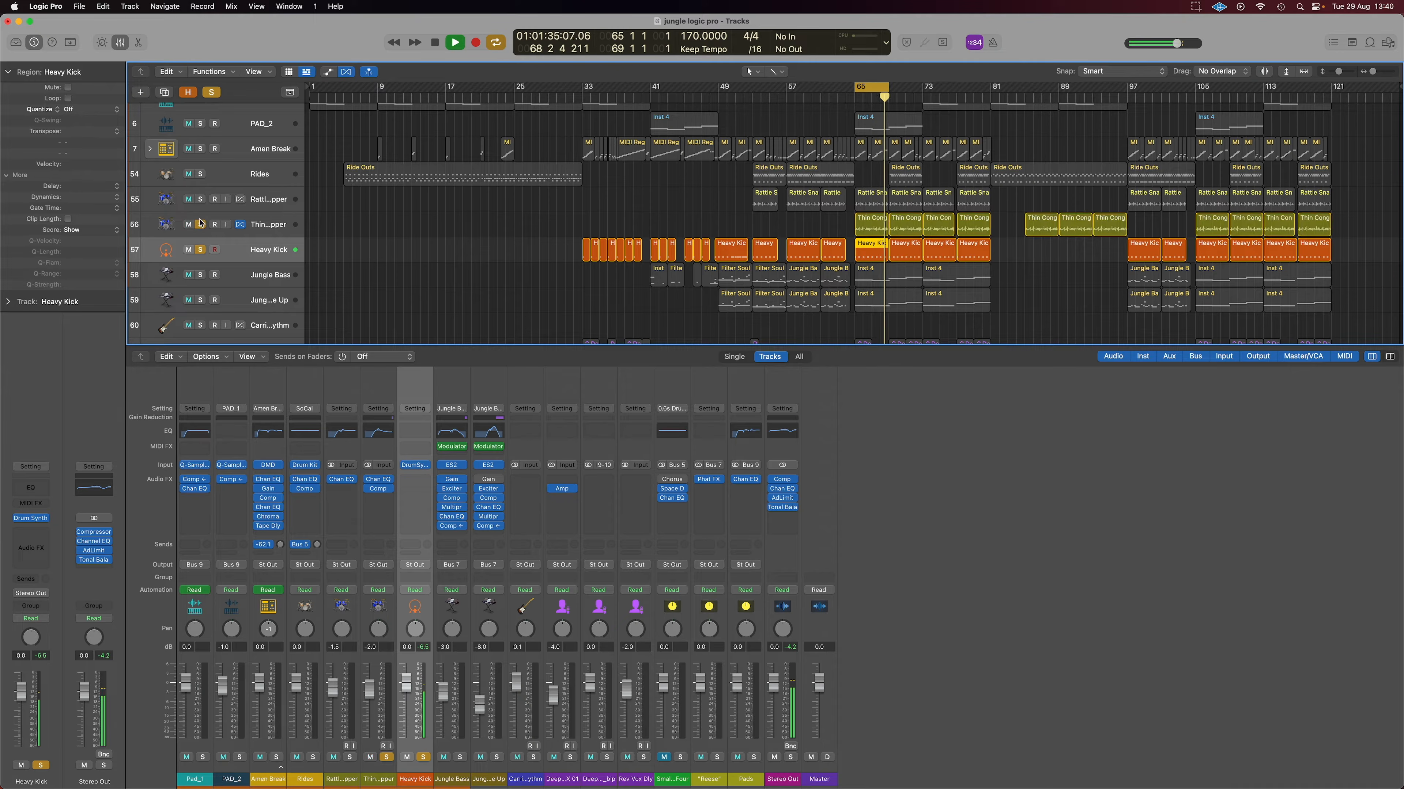
{"action": "left_click", "coordinate": [199, 200]}
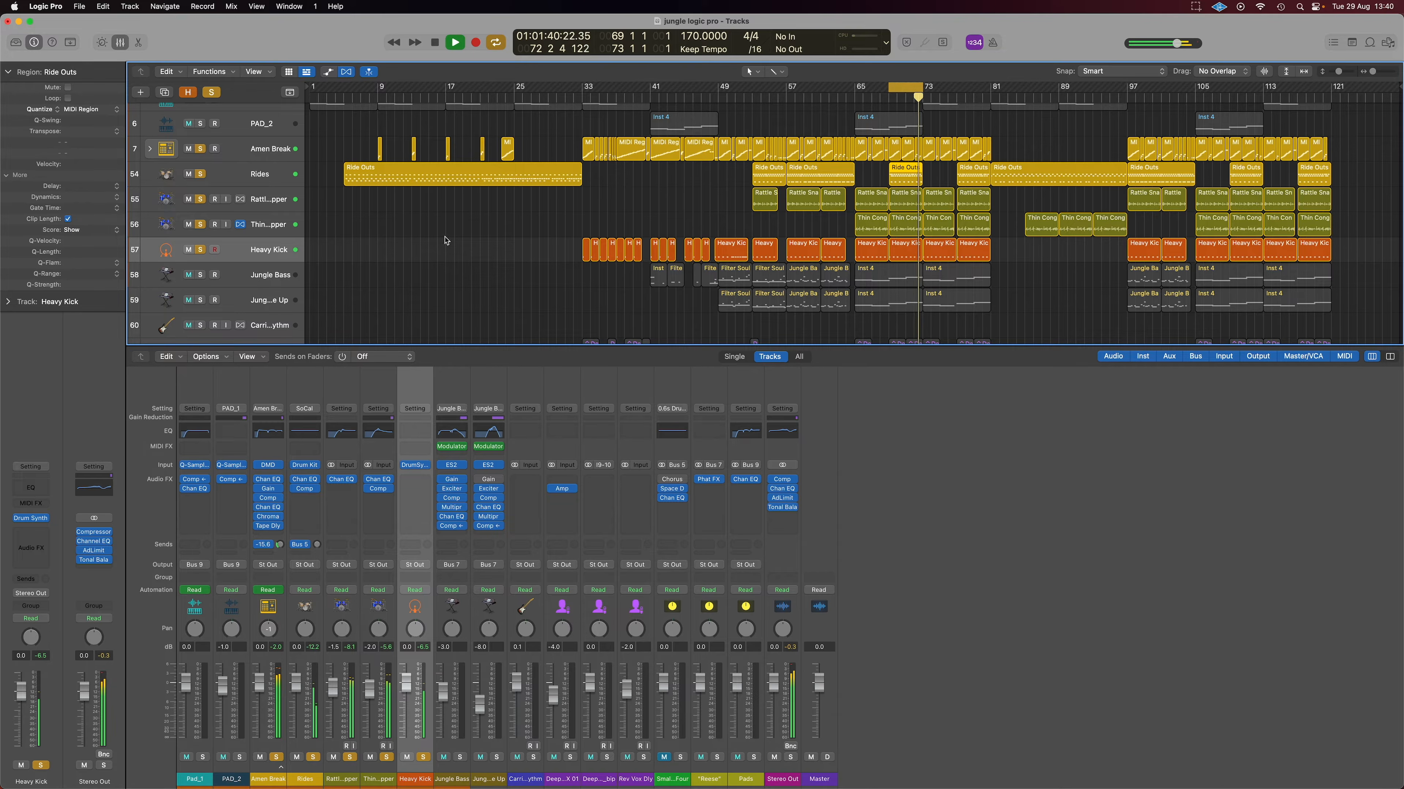
{"action": "key", "text": "space"}
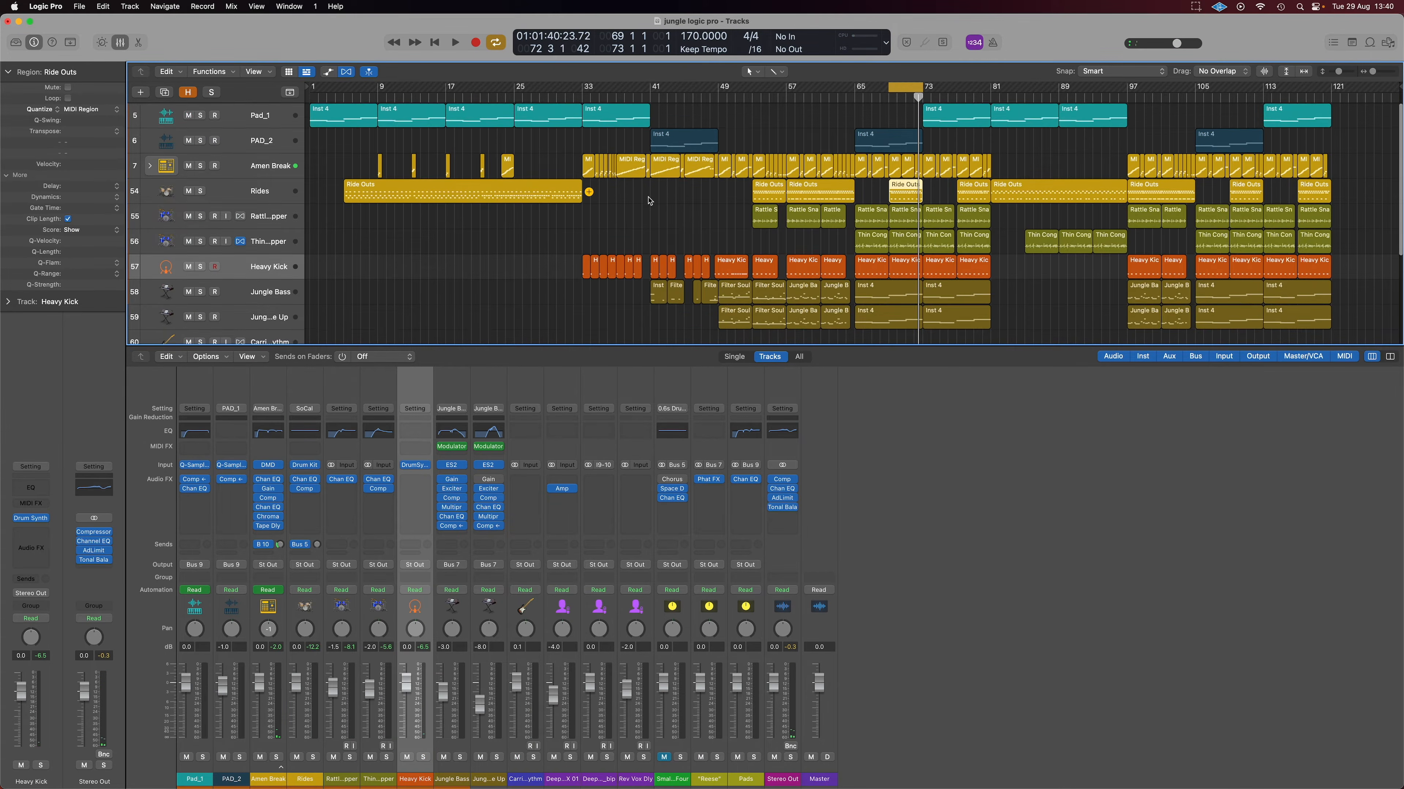
Enlarge the track heights and set the cycle range to bars 33 to 49.
{"action": "scroll", "coordinate": [649, 200], "scroll_direction": "up", "scroll_amount": 2}
{"action": "scroll", "coordinate": [650, 200], "scroll_direction": "down", "scroll_amount": 2}
{"action": "scroll", "coordinate": [674, 193], "scroll_direction": "up", "scroll_amount": 3}
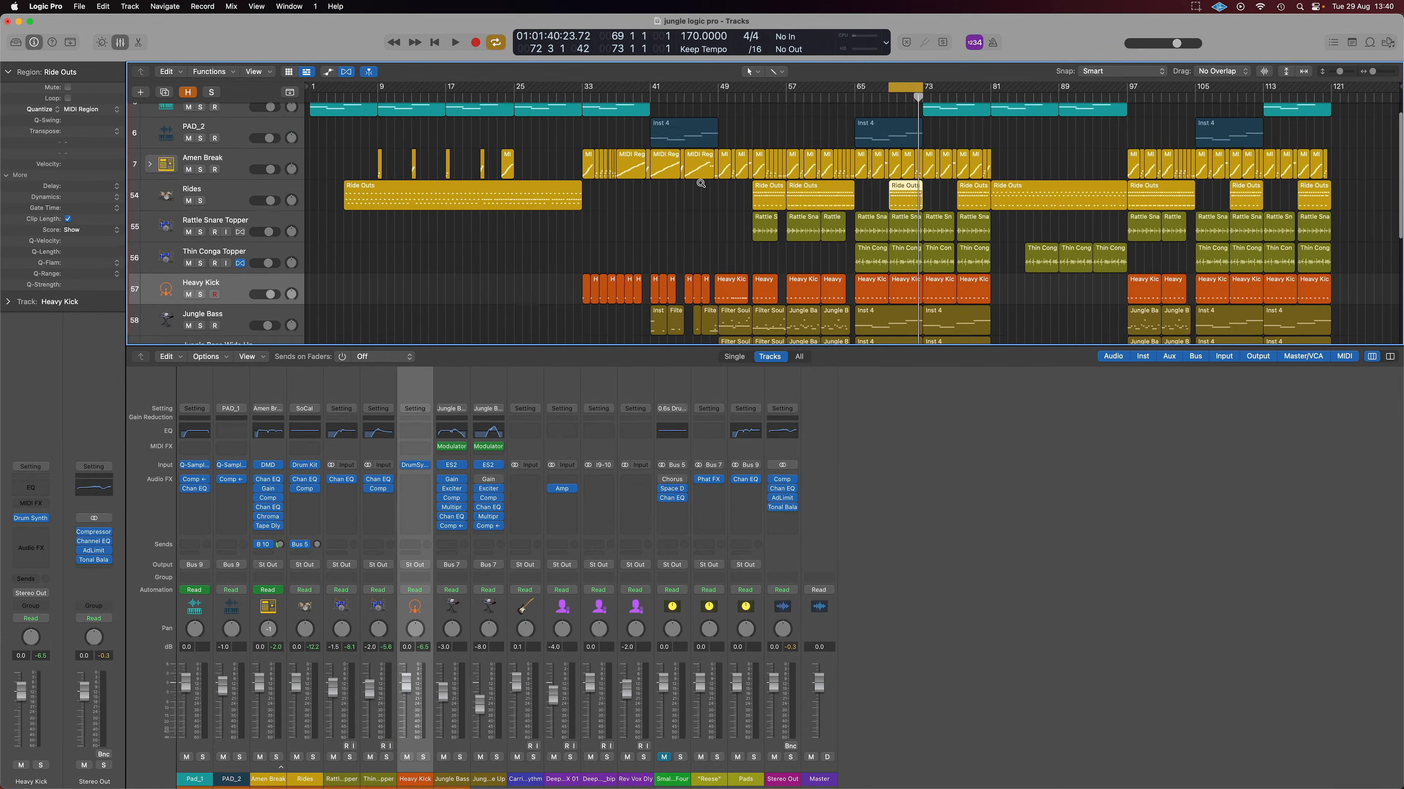
{"action": "scroll", "coordinate": [701, 186], "scroll_direction": "down", "scroll_amount": 1}
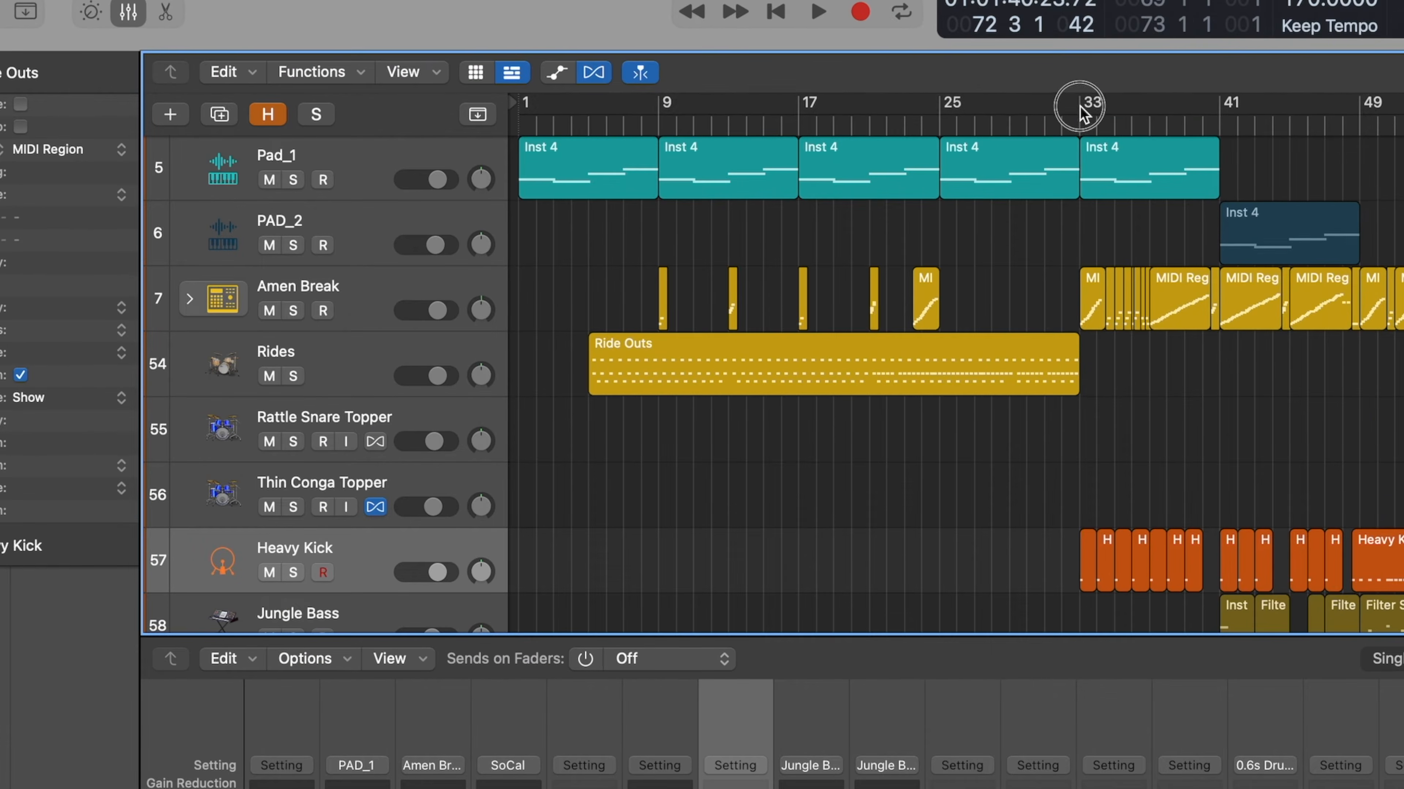
{"action": "left_click_drag", "start_coordinate": [587, 87], "coordinate": [733, 87]}
{"action": "left_click_drag", "start_coordinate": [1376, 106], "coordinate": [1361, 106]}
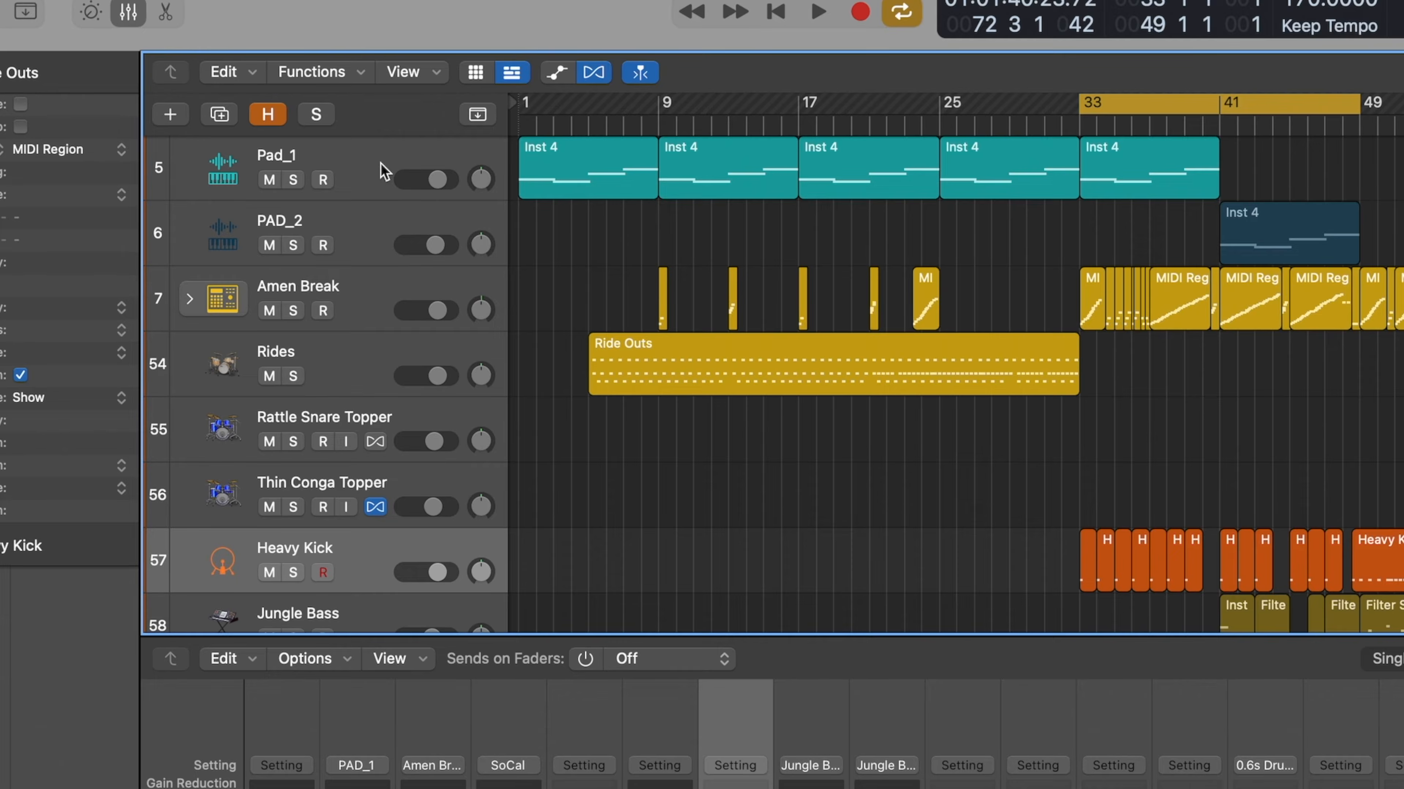
Reveal the hidden tracks to view the original pad layers, and hide them again.
{"action": "key", "text": "h"}
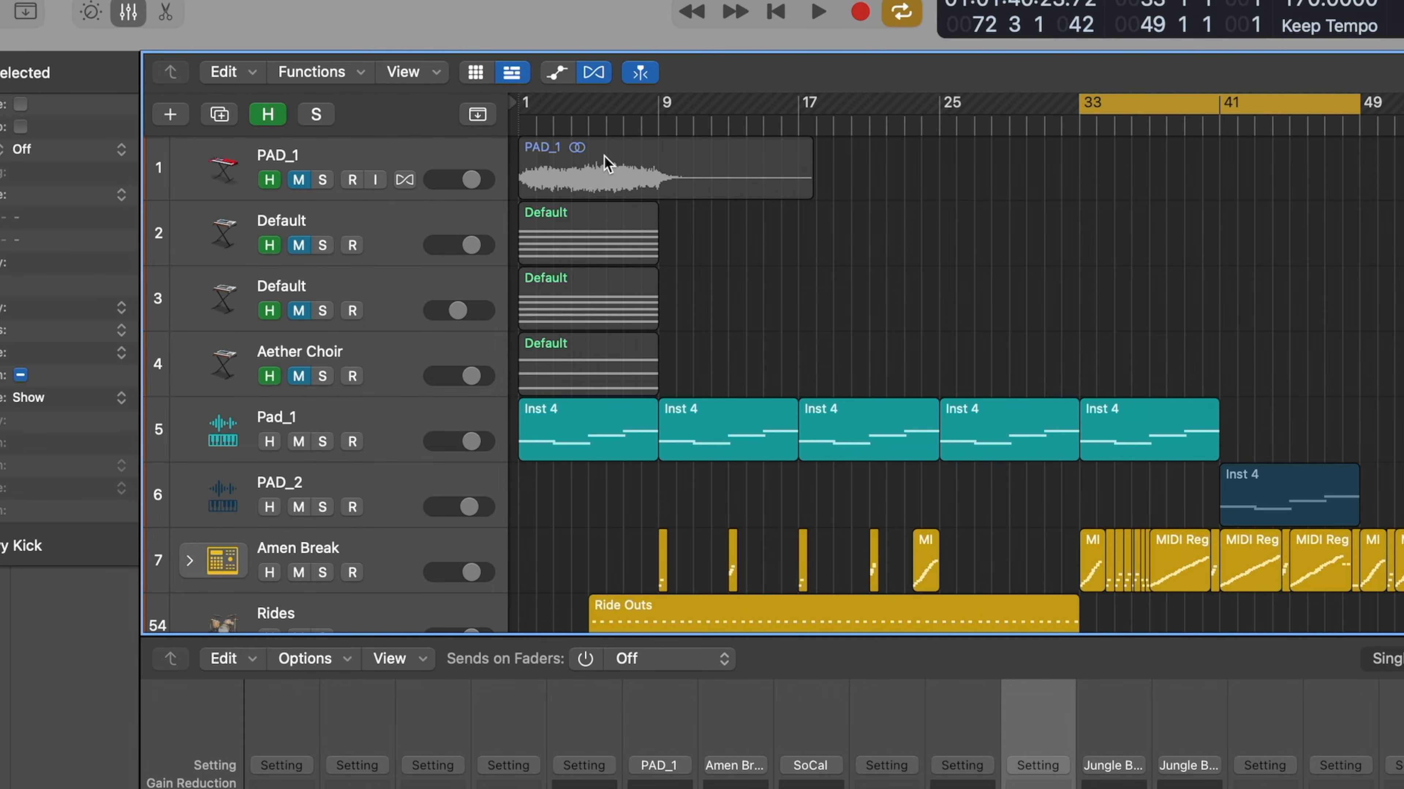
{"action": "left_click", "coordinate": [268, 114]}
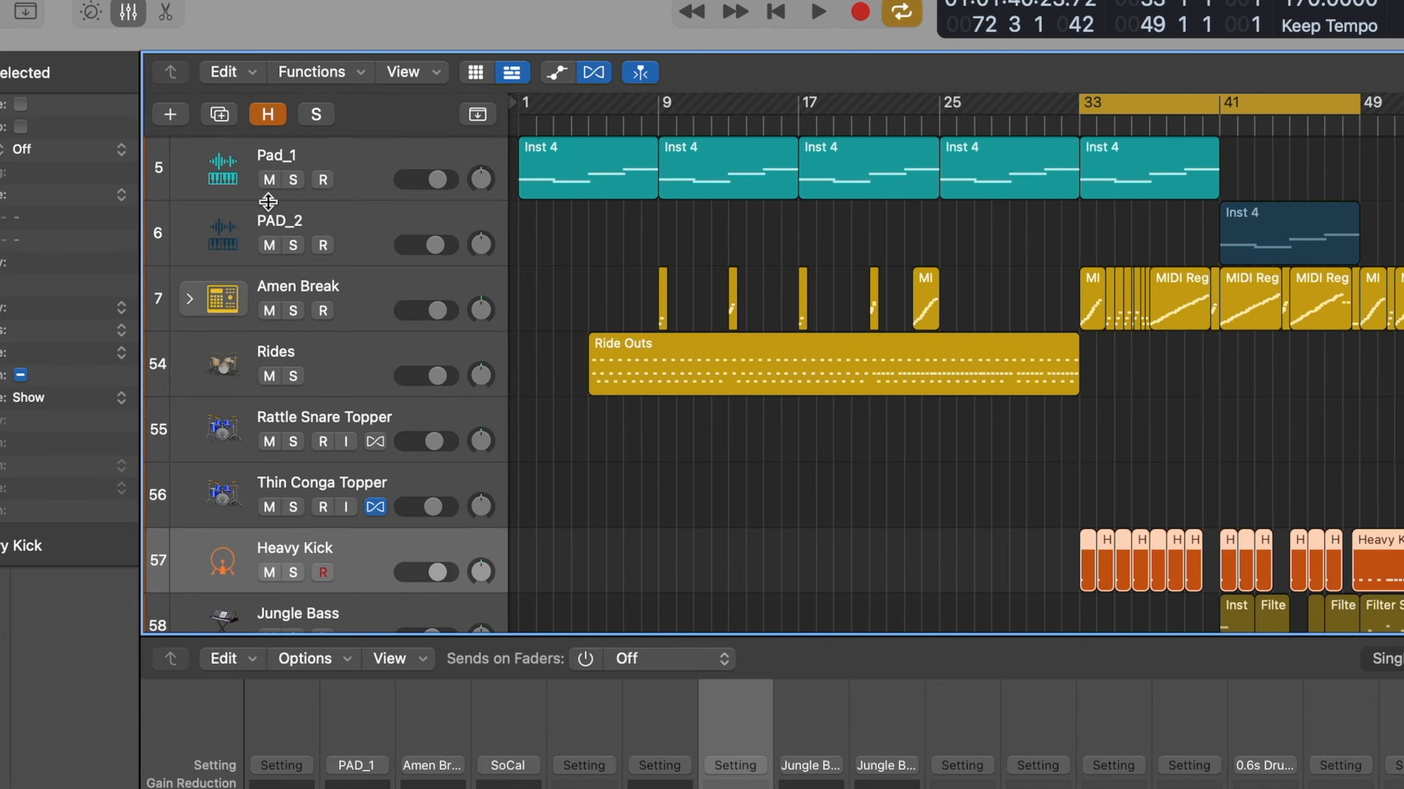
Solo Pad_1 and PAD_2, set the cycle range to bars 39 to 43 and play the transition between them.
{"action": "left_click", "coordinate": [293, 183]}
{"action": "left_click", "coordinate": [293, 245]}
{"action": "left_click_drag", "start_coordinate": [1181, 109], "coordinate": [1254, 109]}
{"action": "key", "text": "space"}
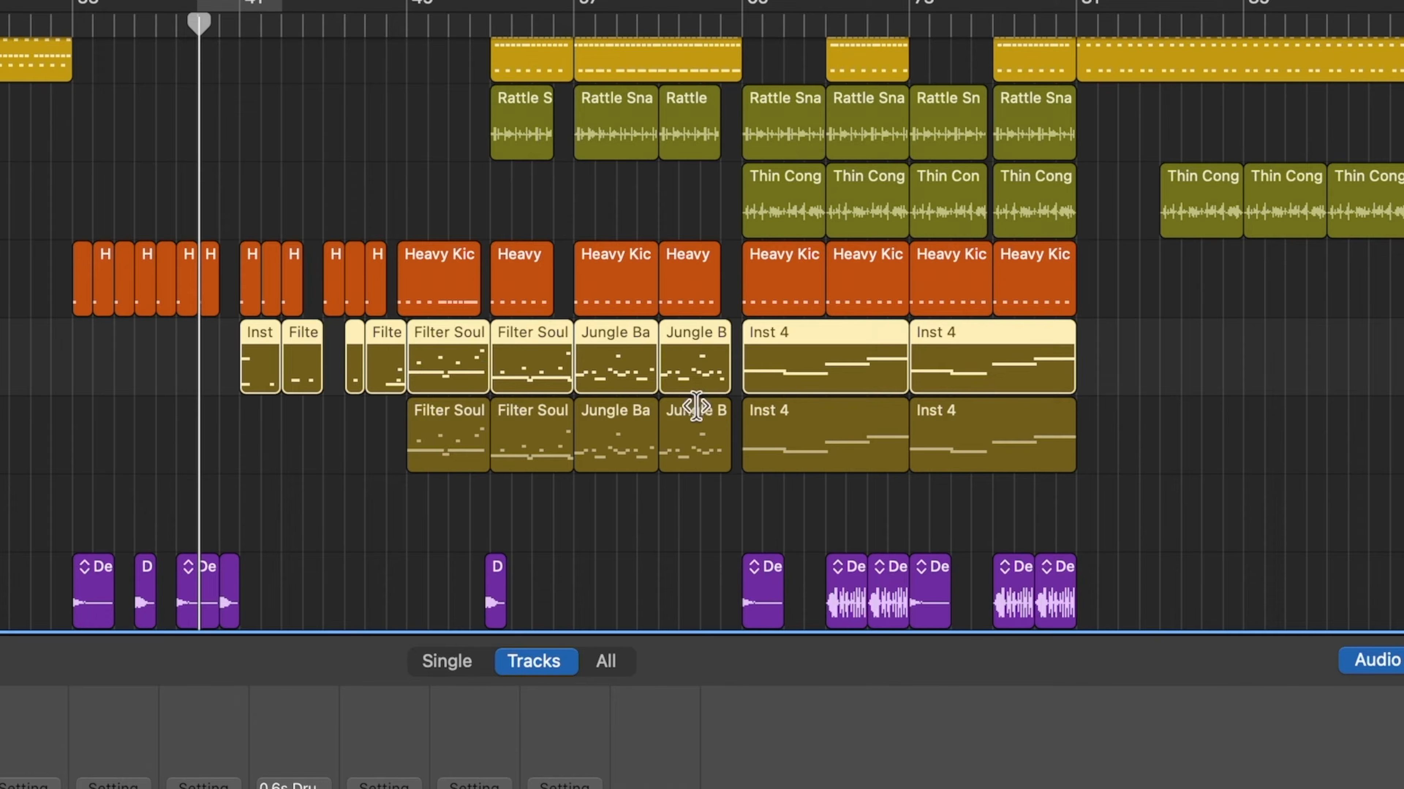
Loop the soloed bass regions over bars 65 to 73, playing Jungle Bass alone and with Jungle Bass Wide Up unmuted.
{"action": "left_click", "coordinate": [1185, 344]}
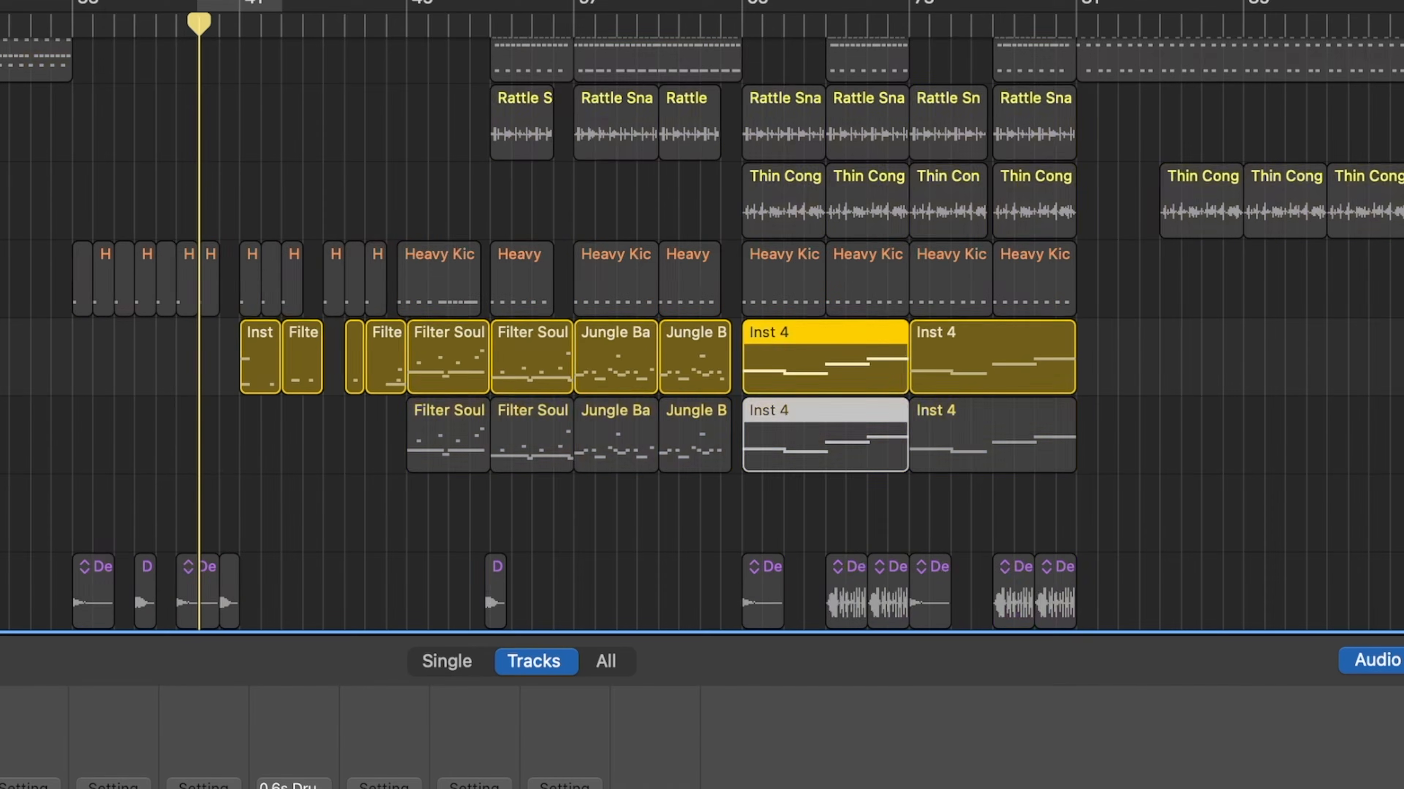
{"action": "key", "text": "s"}
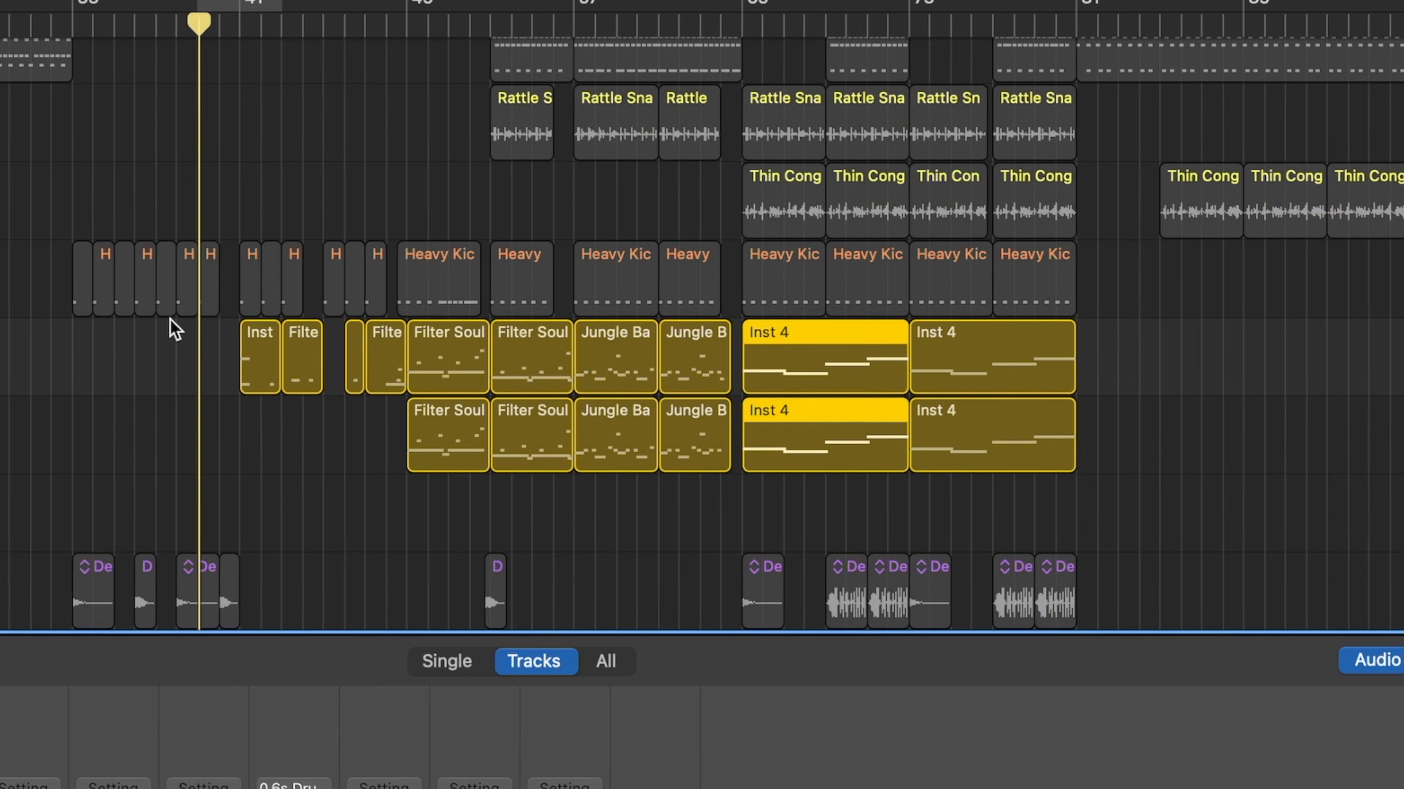
{"action": "key", "text": "super+u"}
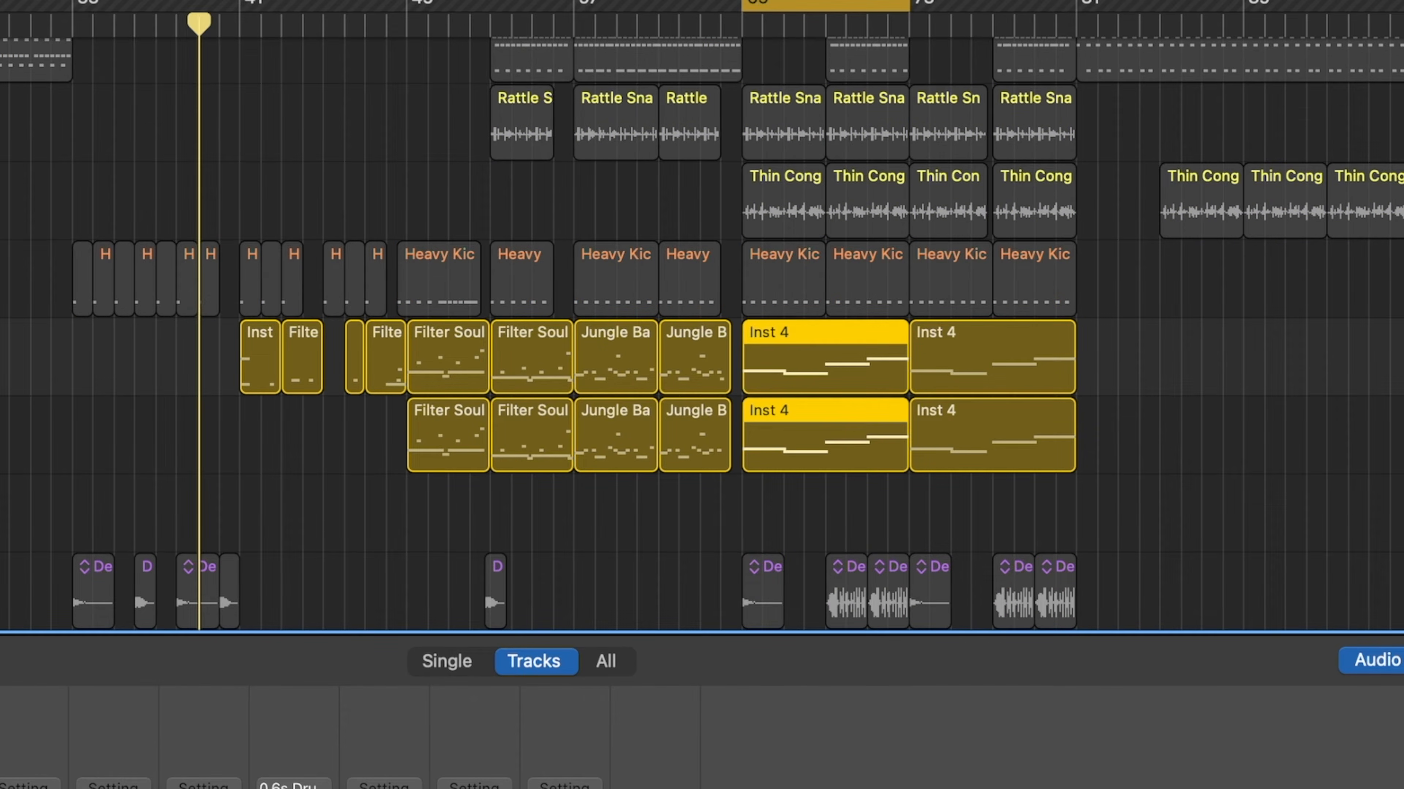
{"action": "key", "text": "m"}
{"action": "key", "text": "space"}
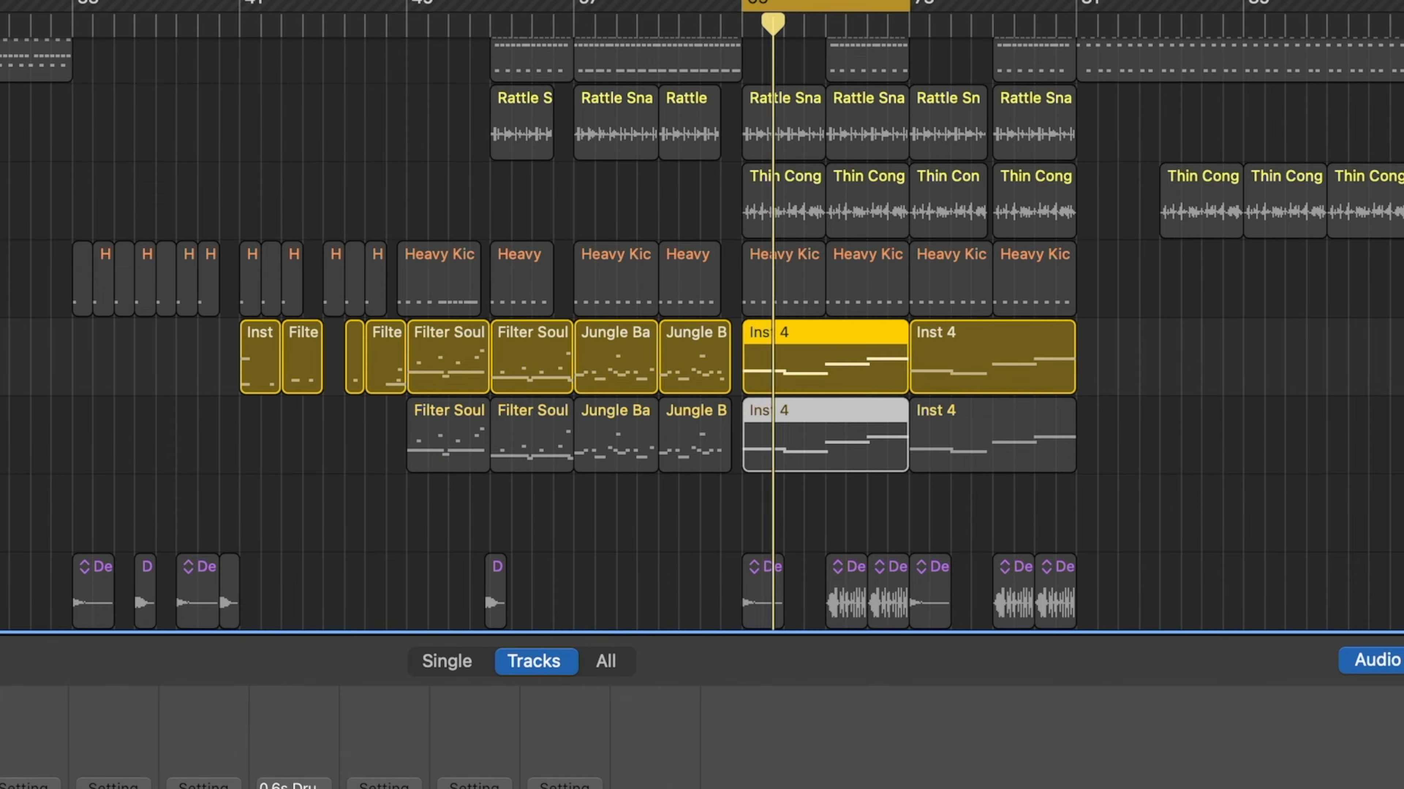
{"action": "key", "text": "m"}
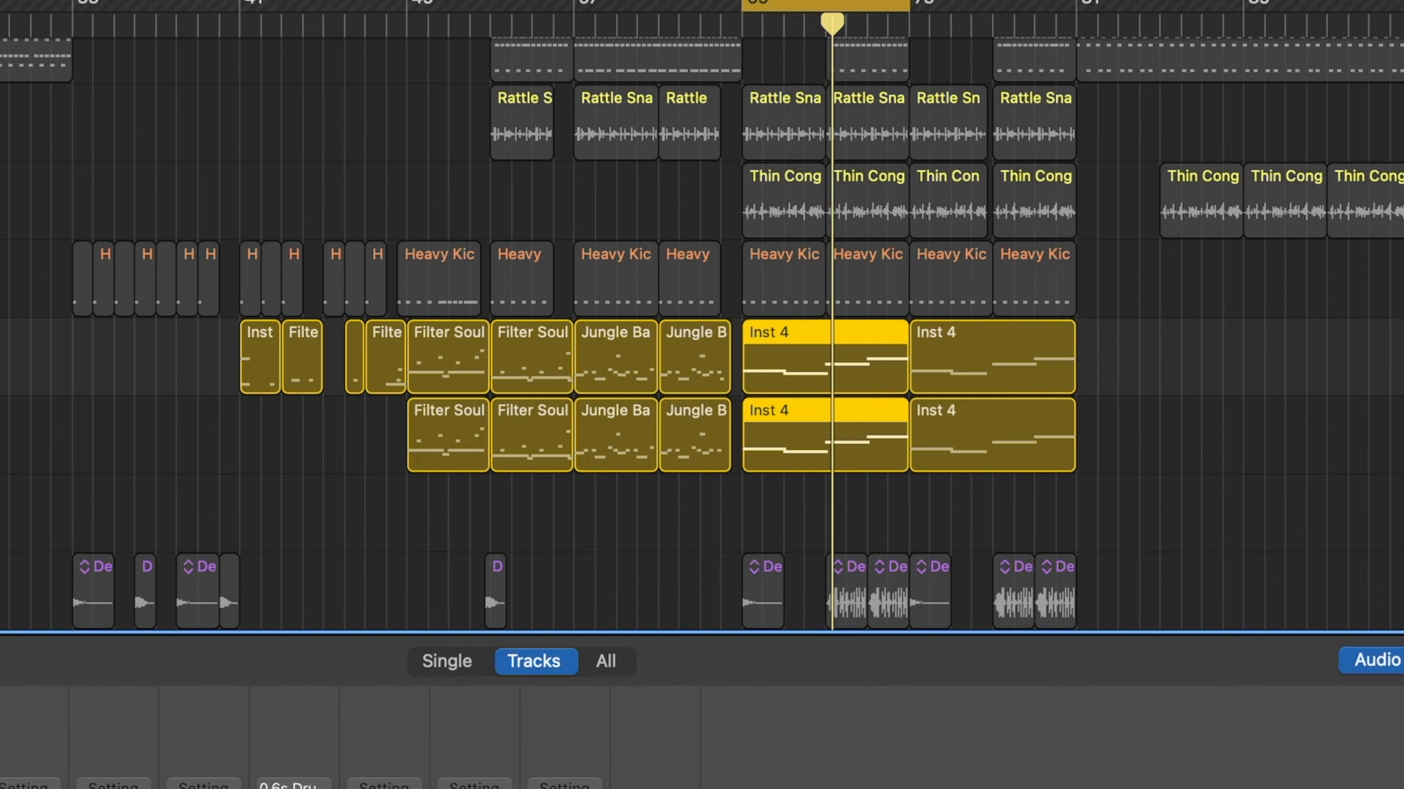
{"action": "key", "text": "space"}
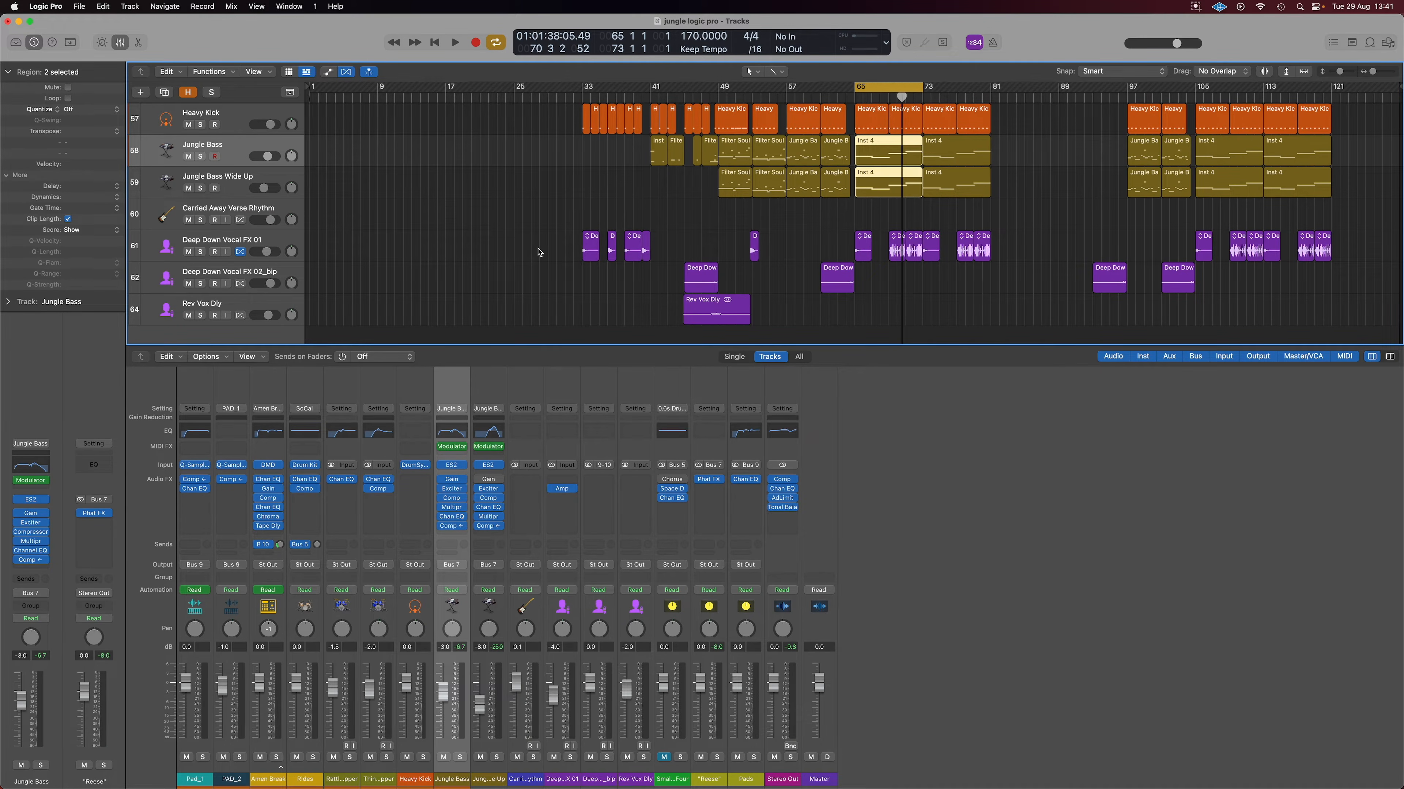
Place the playhead at bar 46, disable cycling and solo the Rev Vox Dly track to hear its region.
{"action": "left_click", "coordinate": [696, 99]}
{"action": "left_click", "coordinate": [894, 87]}
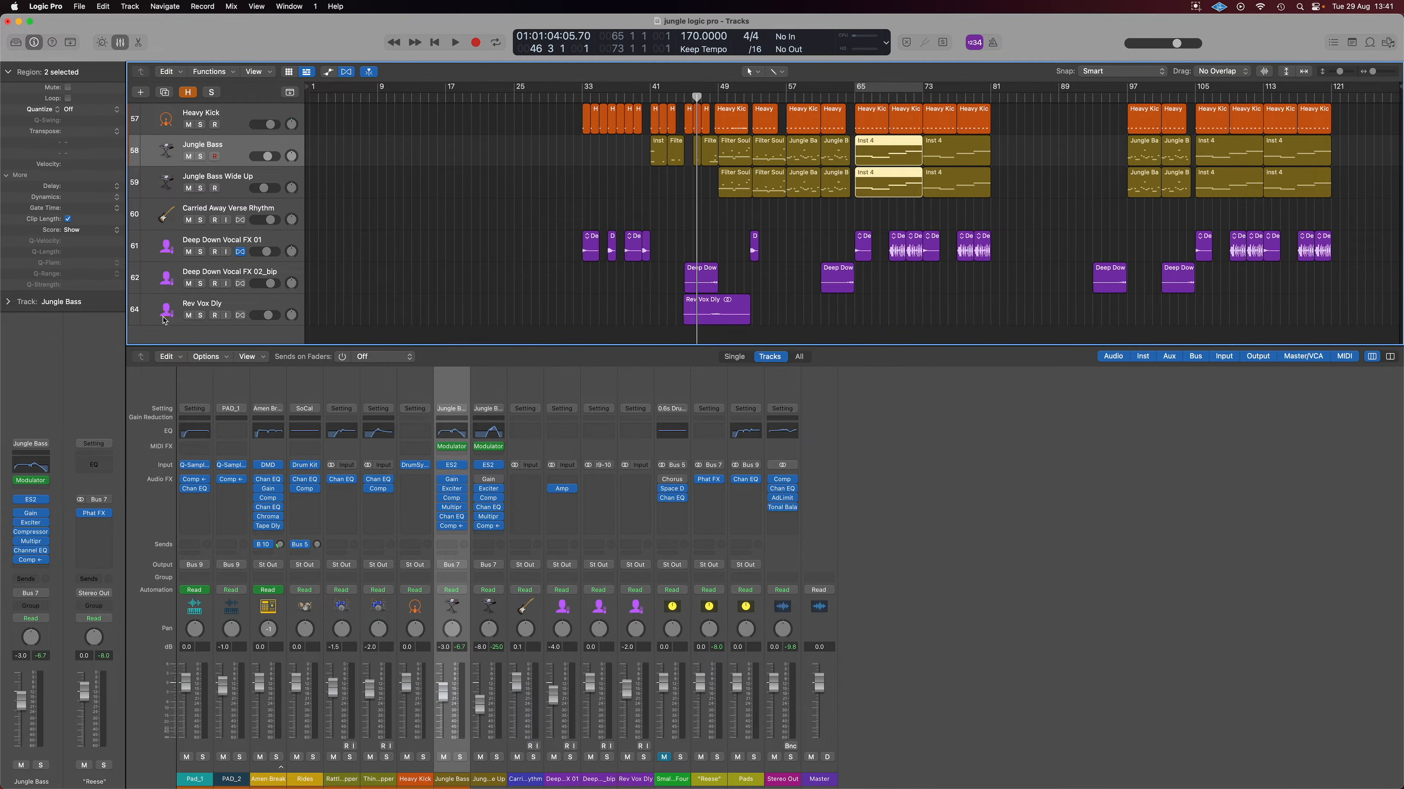
{"action": "left_click", "coordinate": [201, 316]}
{"action": "scroll", "coordinate": [549, 282], "scroll_direction": "up", "scroll_amount": 5}
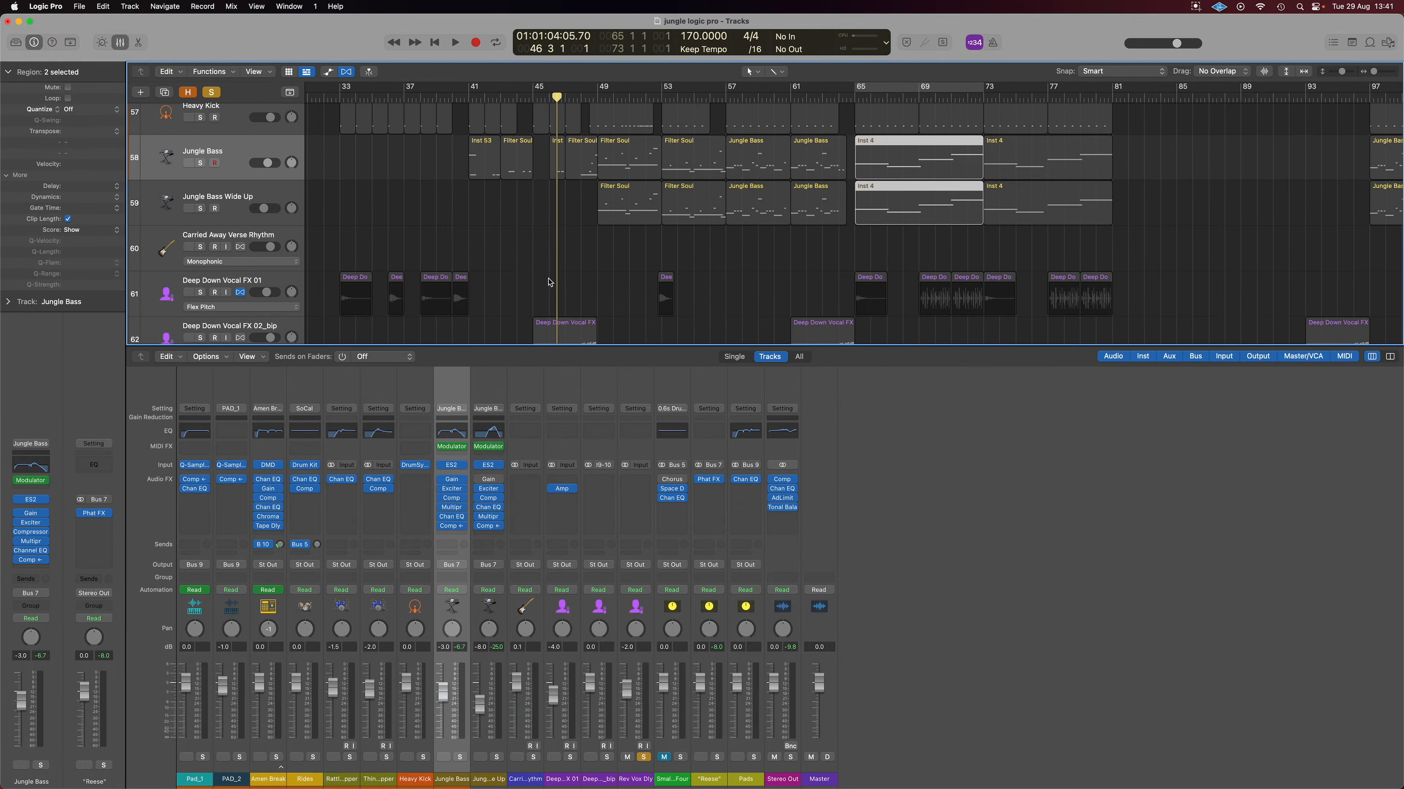
{"action": "scroll", "coordinate": [550, 282], "scroll_direction": "down", "scroll_amount": 5}
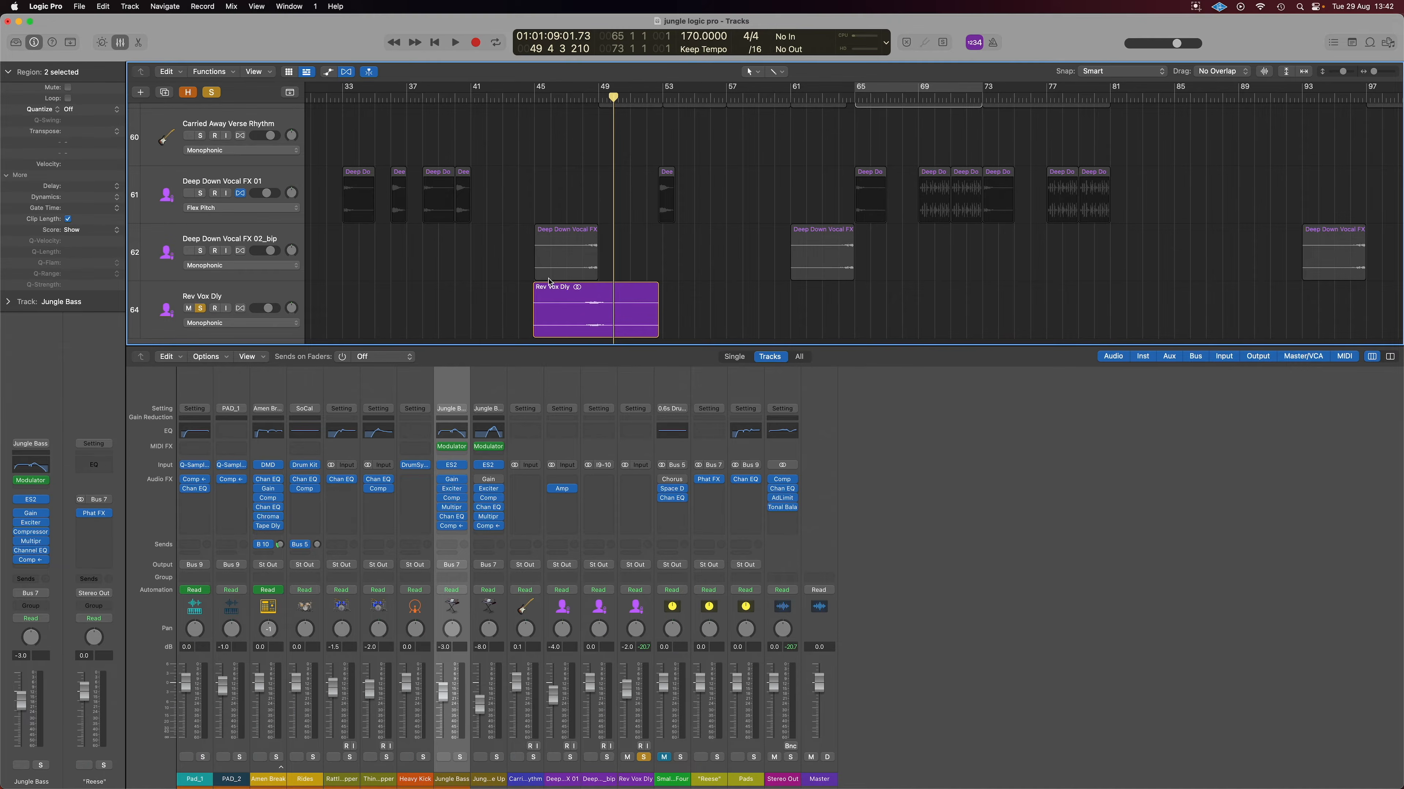
Reveal the hidden tracks and select the muted Audio 6 vocal track.
{"action": "key", "text": "h"}
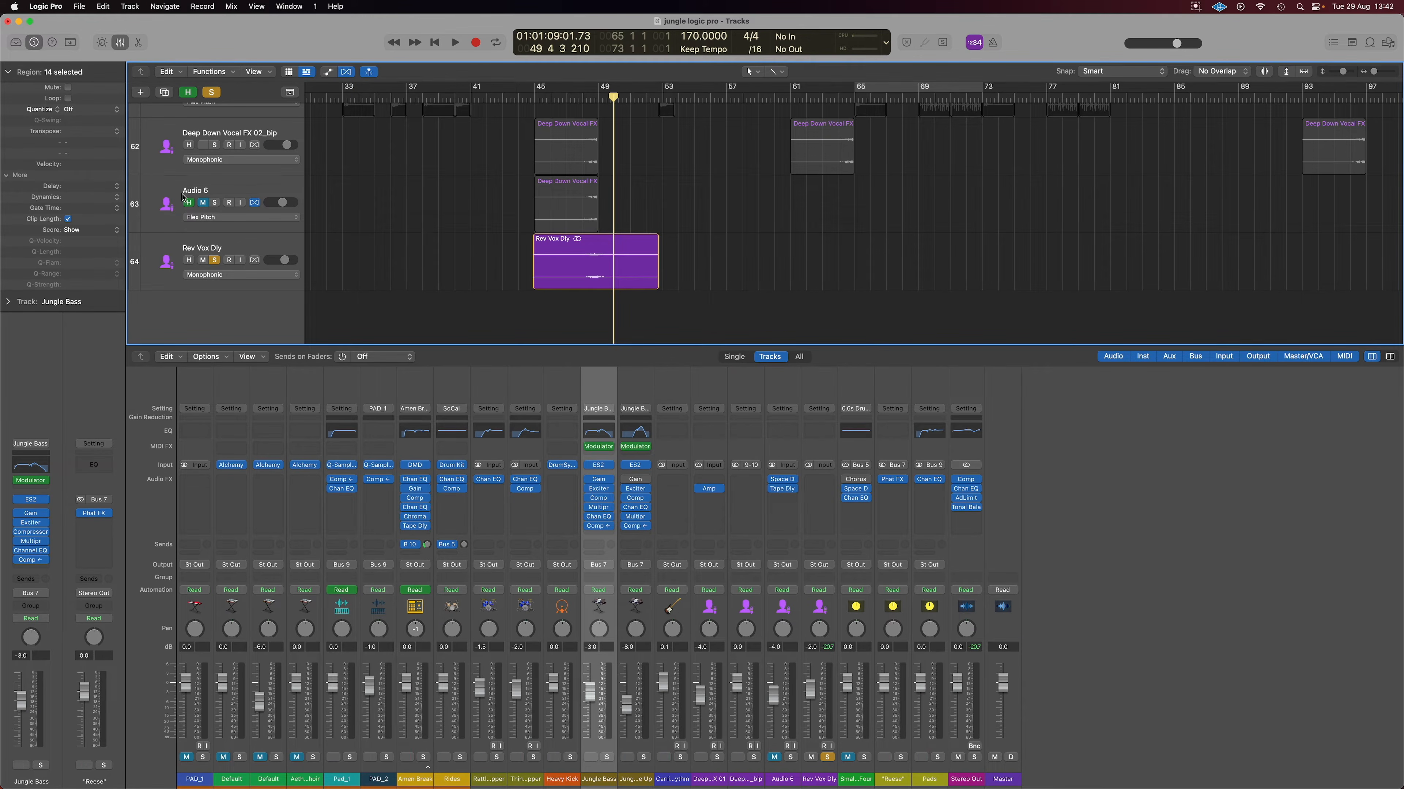
{"action": "left_click", "coordinate": [252, 191]}
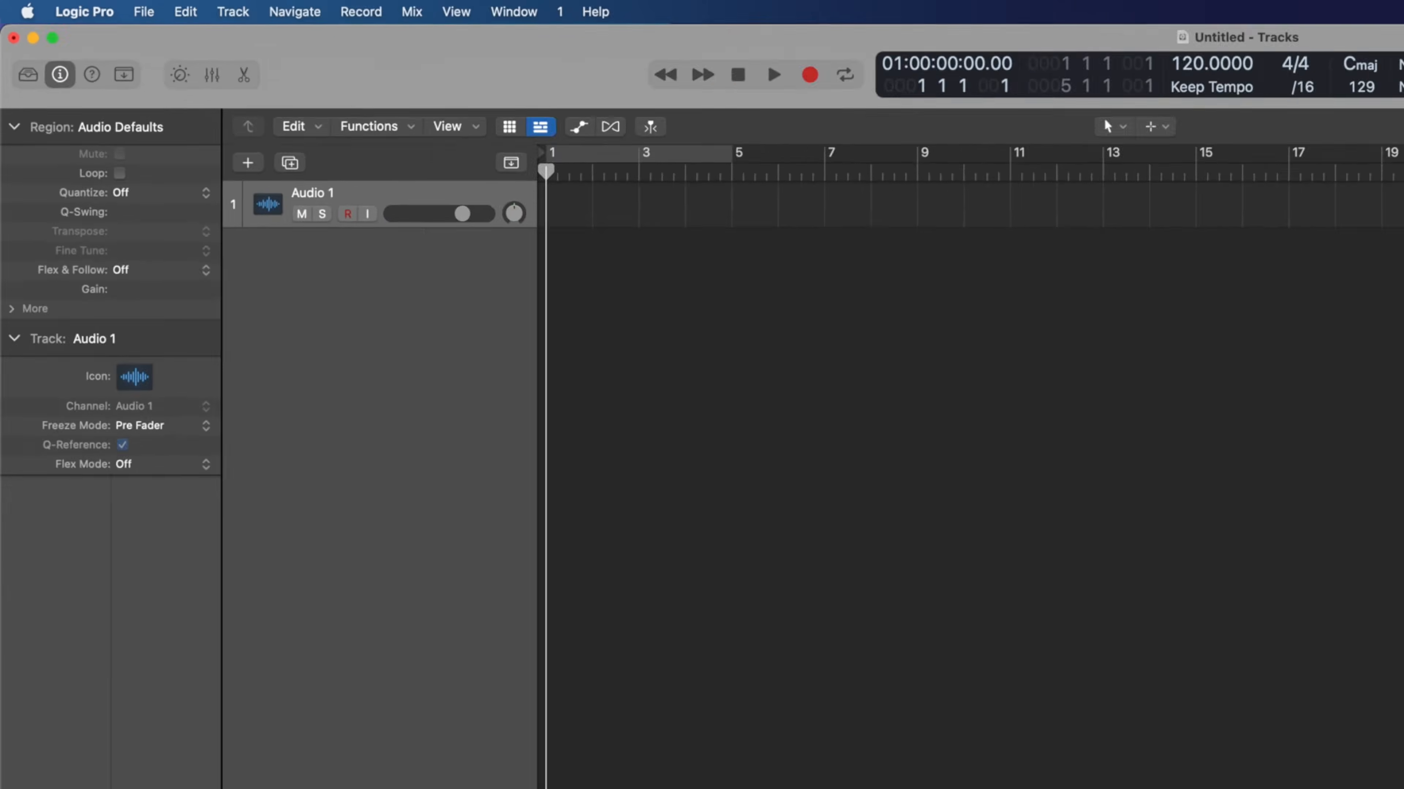
Browse all files to the Sample Archive folder on the LaCie drive and search it for "amen".
{"action": "left_click", "coordinate": [1389, 78]}
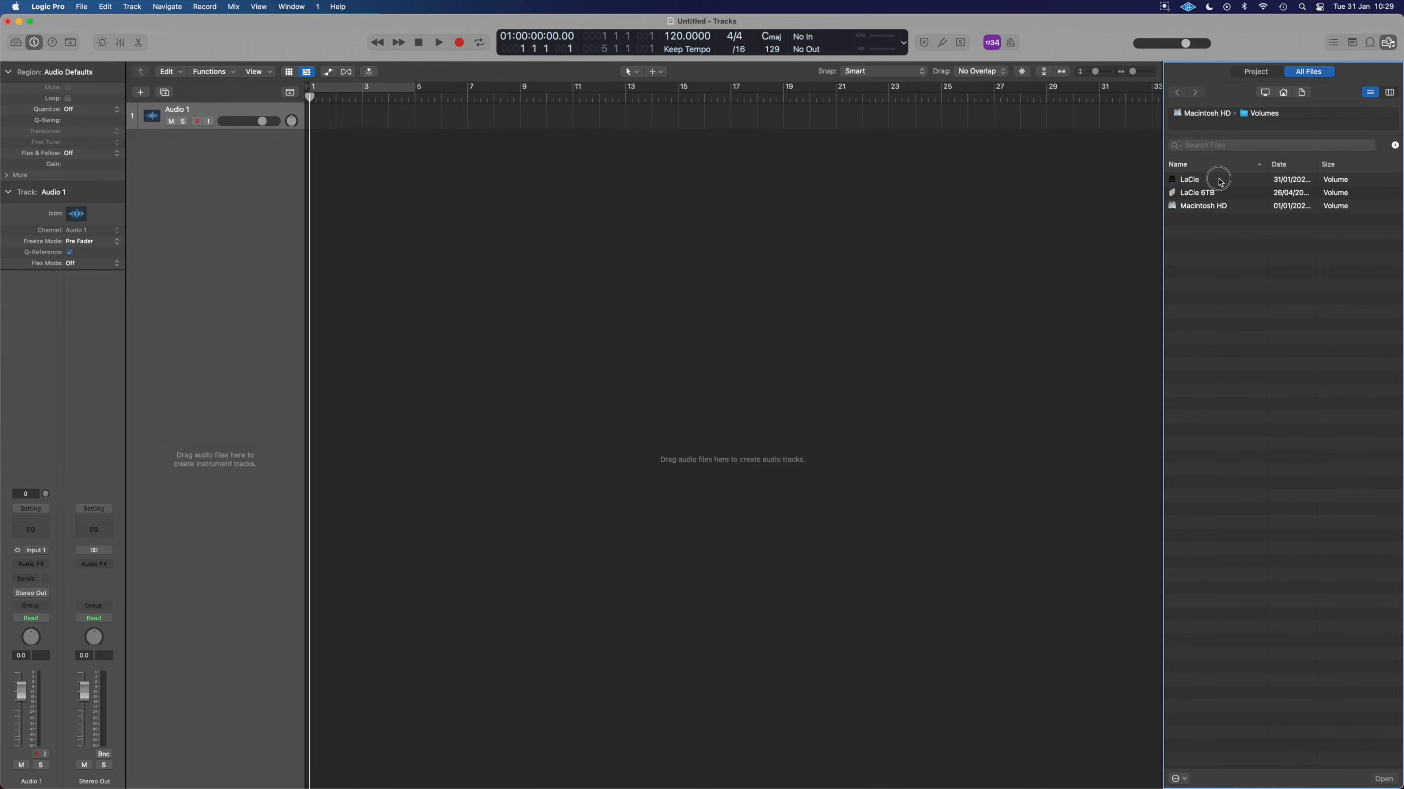
{"action": "double_click", "coordinate": [1220, 180]}
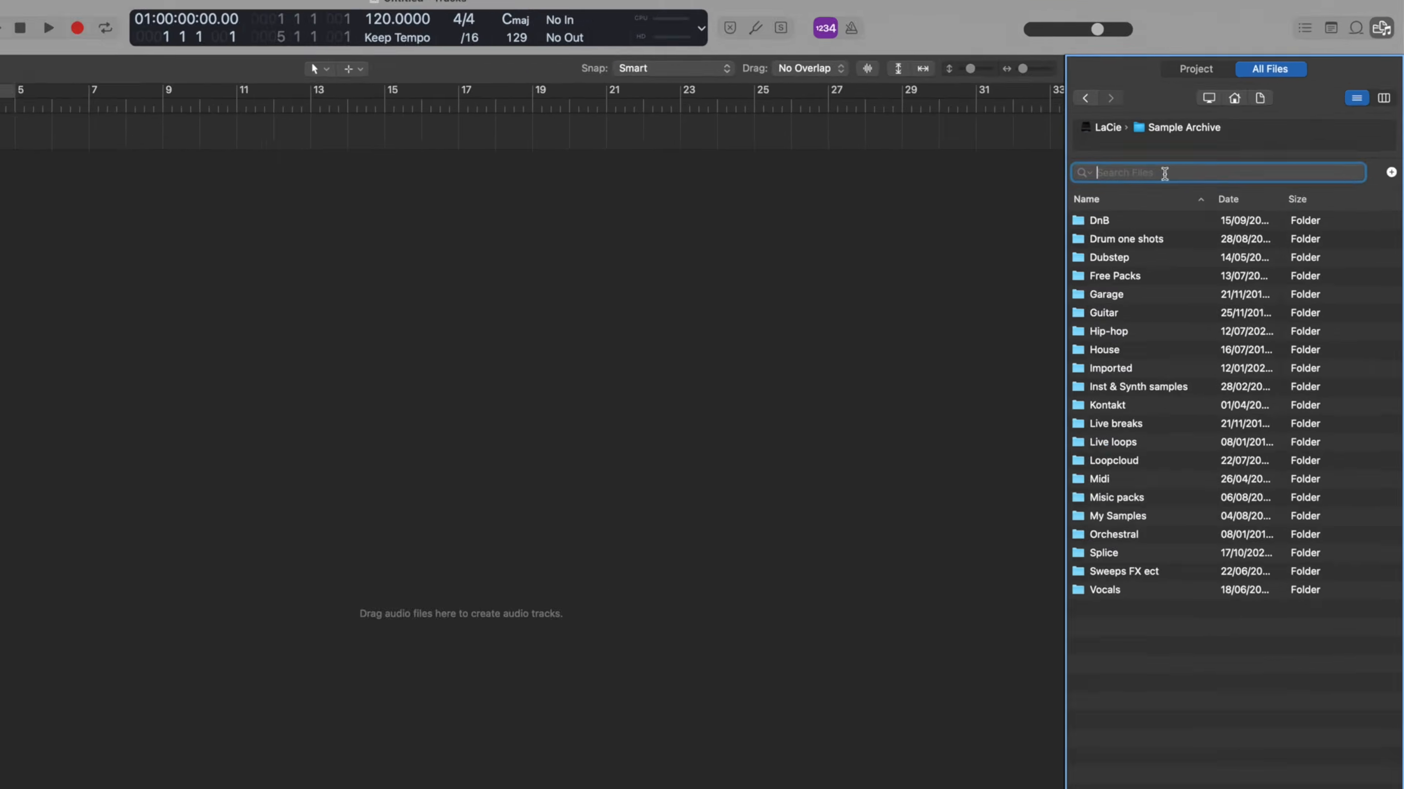
{"action": "type", "text": "amen"}
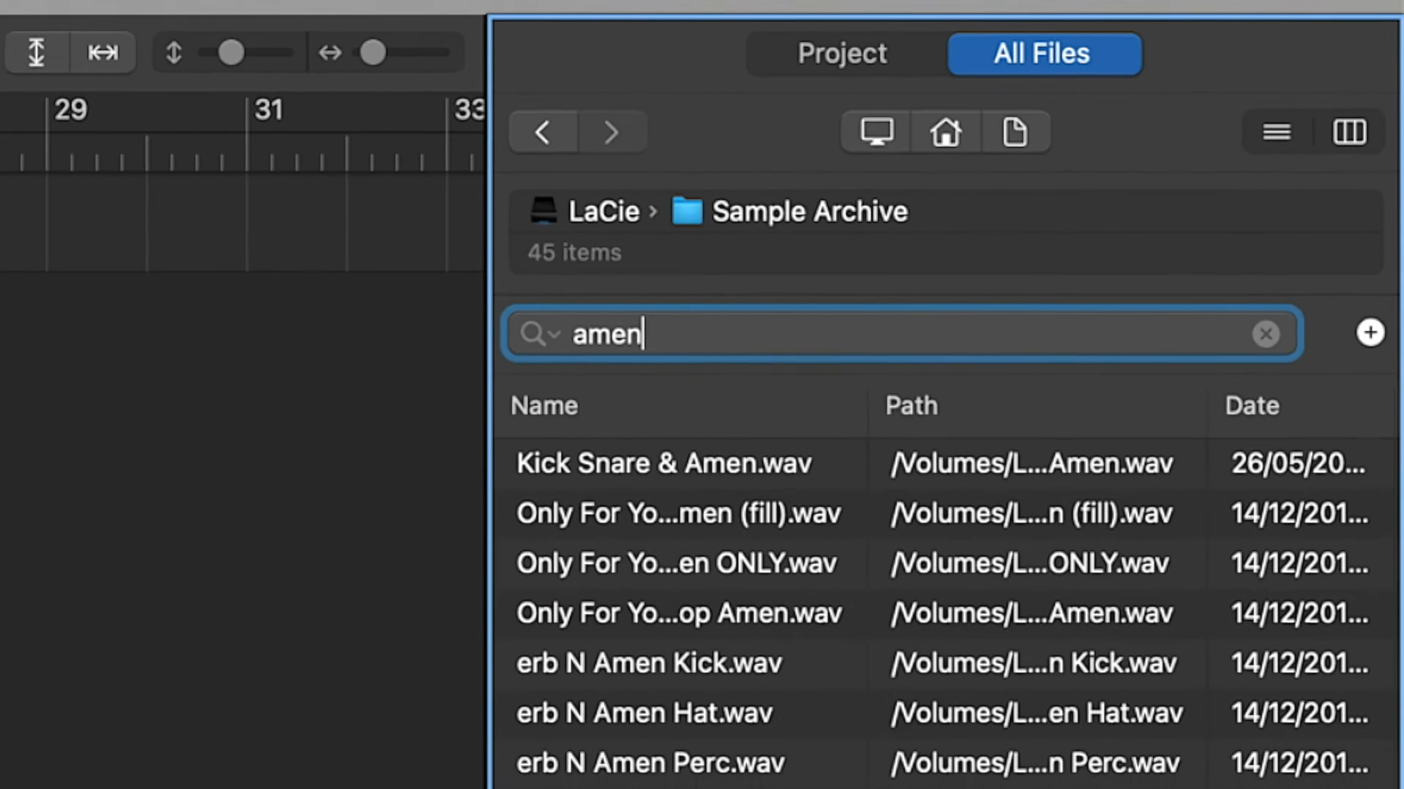
{"action": "key", "text": "Return"}
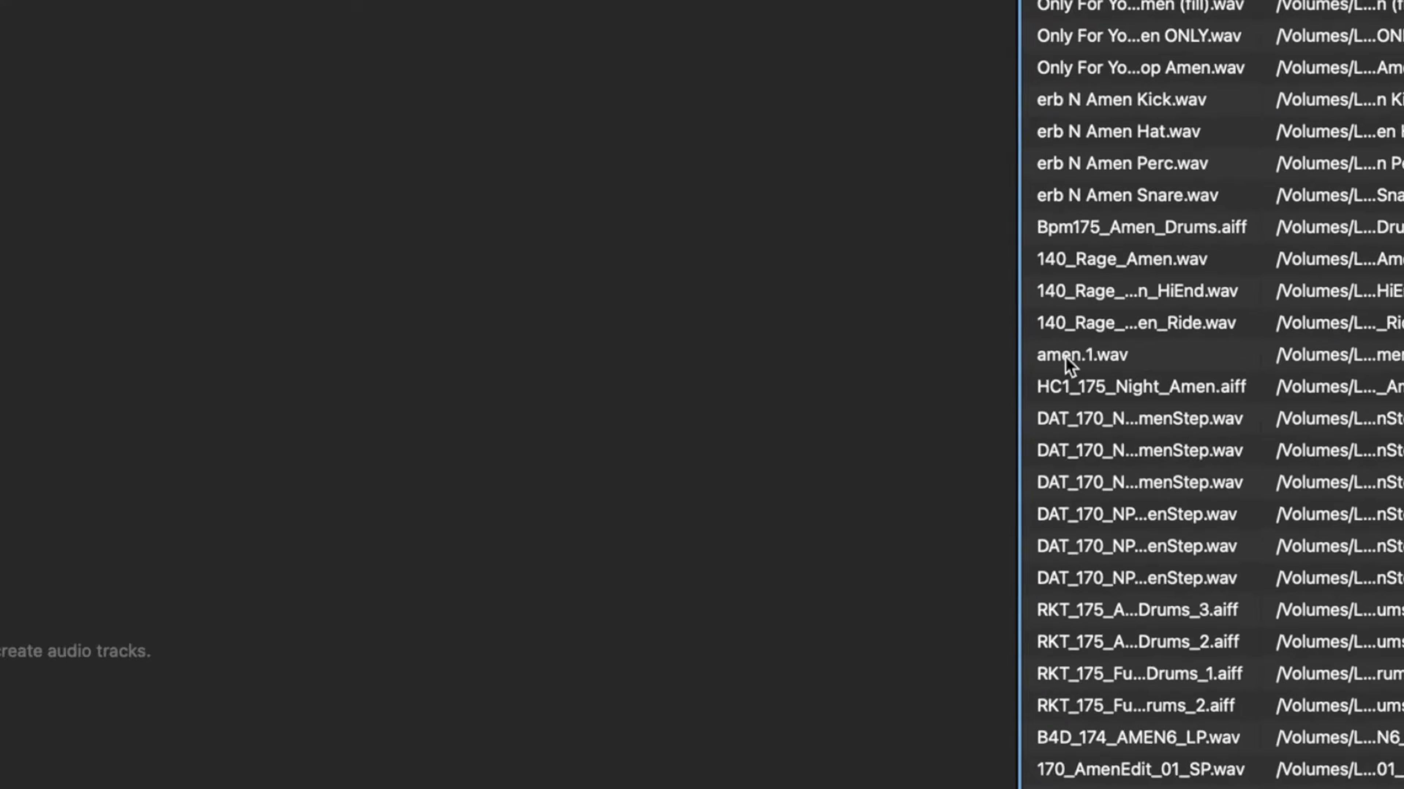
Preview amen.1.wav and load it into a new Quick Sampler (Original) track below Audio 1.
{"action": "left_click", "coordinate": [1182, 340]}
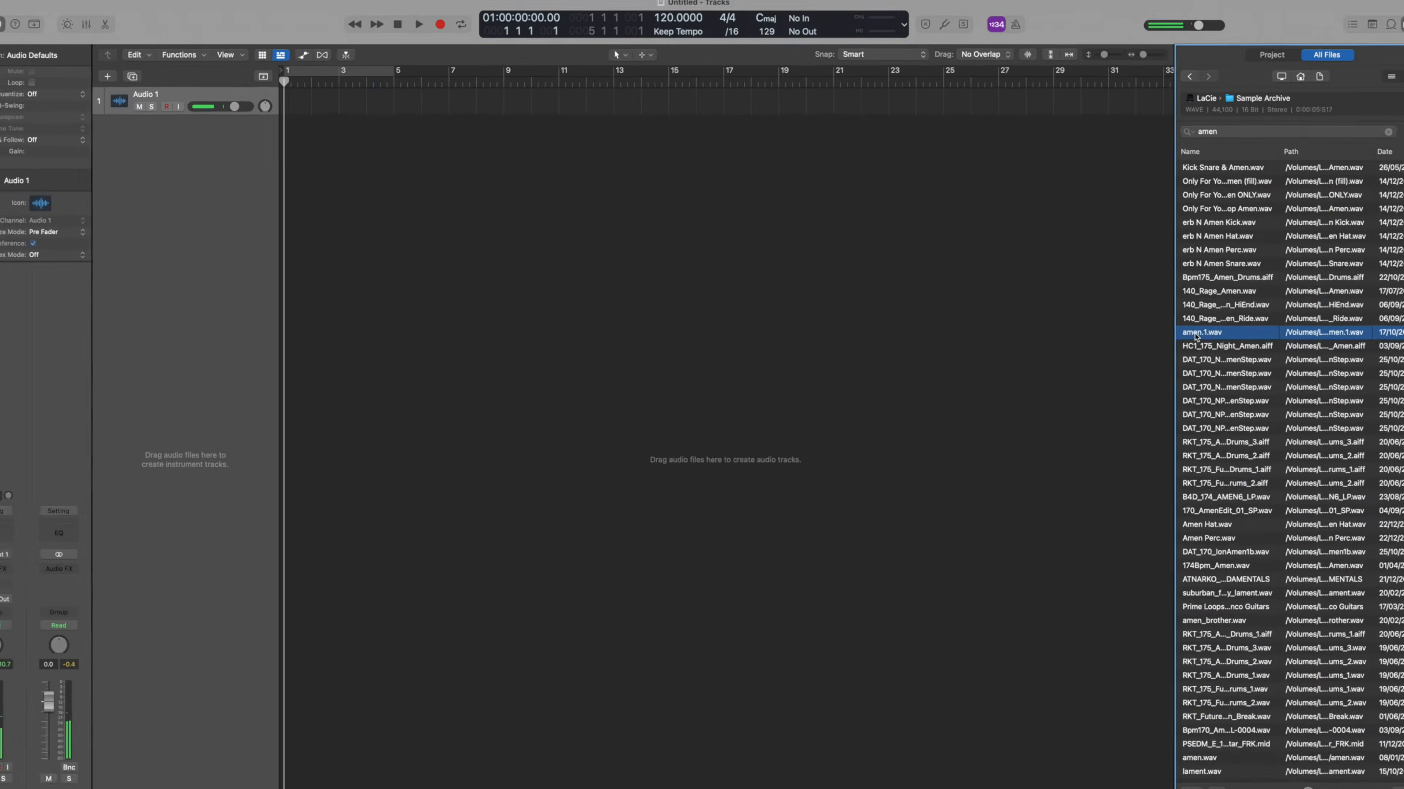
{"action": "left_click_drag", "start_coordinate": [1379, 358], "coordinate": [110, 115]}
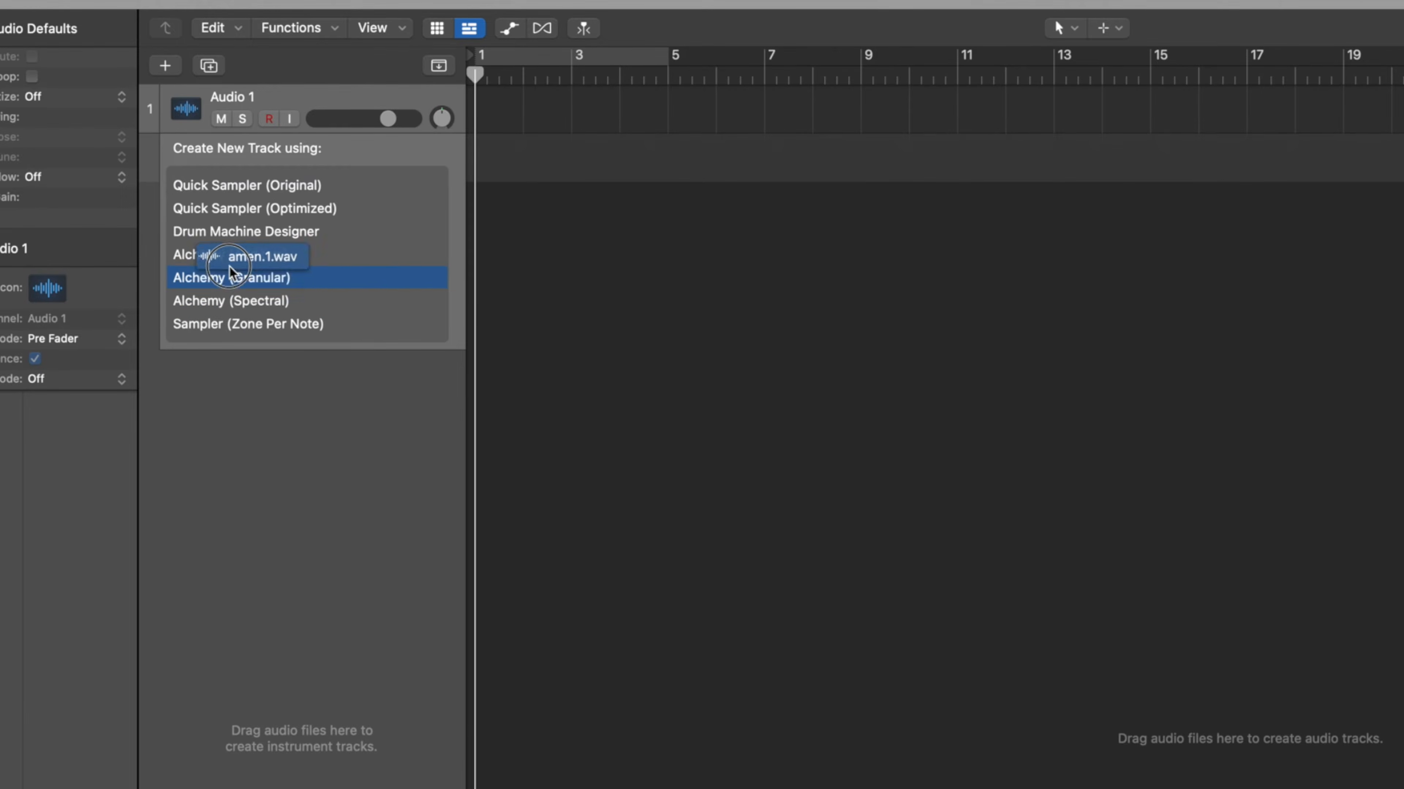
{"action": "left_click_drag", "start_coordinate": [229, 266], "coordinate": [221, 191]}
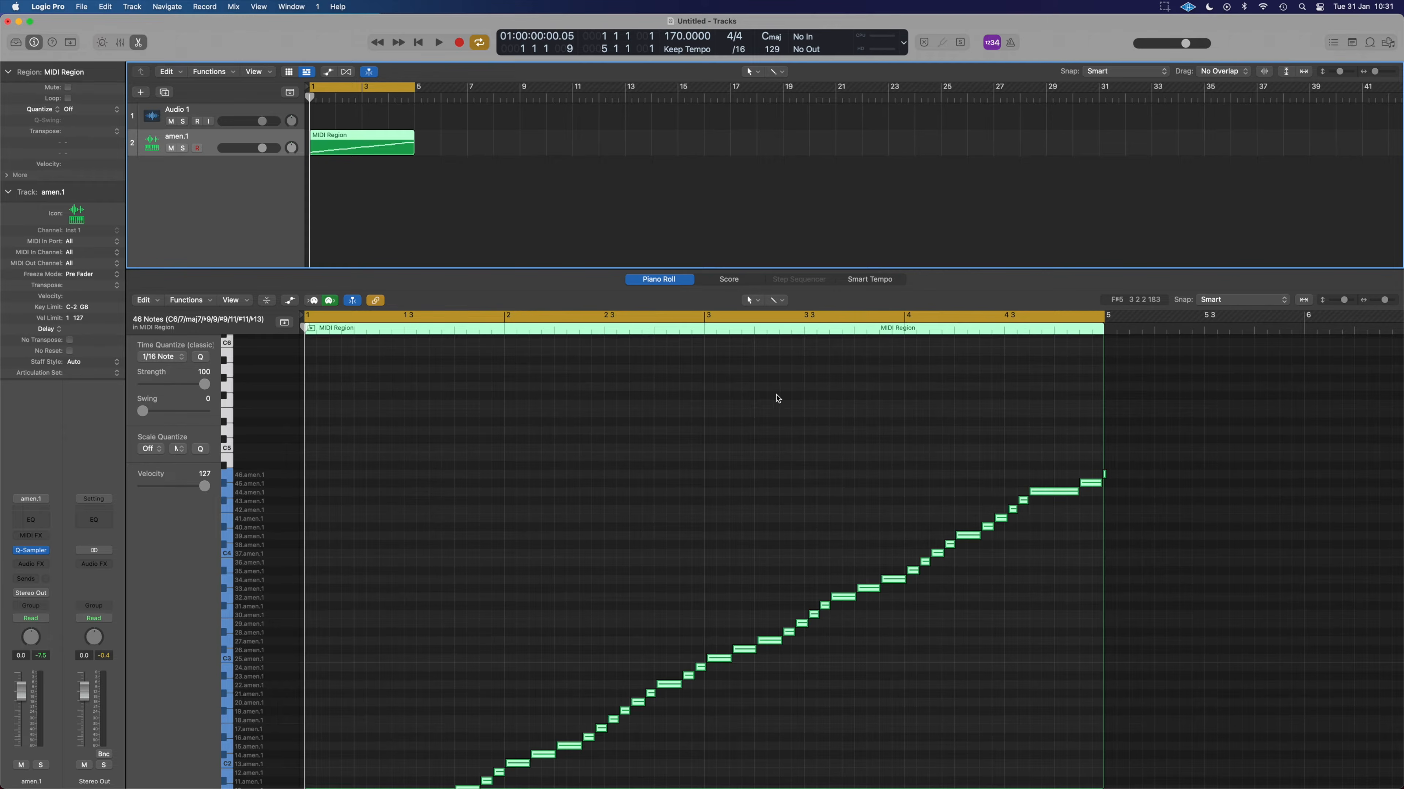
Play the sliced amen.1 MIDI region over bars 1 to 5, following its notes in the Piano Roll.
{"action": "scroll", "coordinate": [742, 468], "scroll_direction": "down", "scroll_amount": 8}
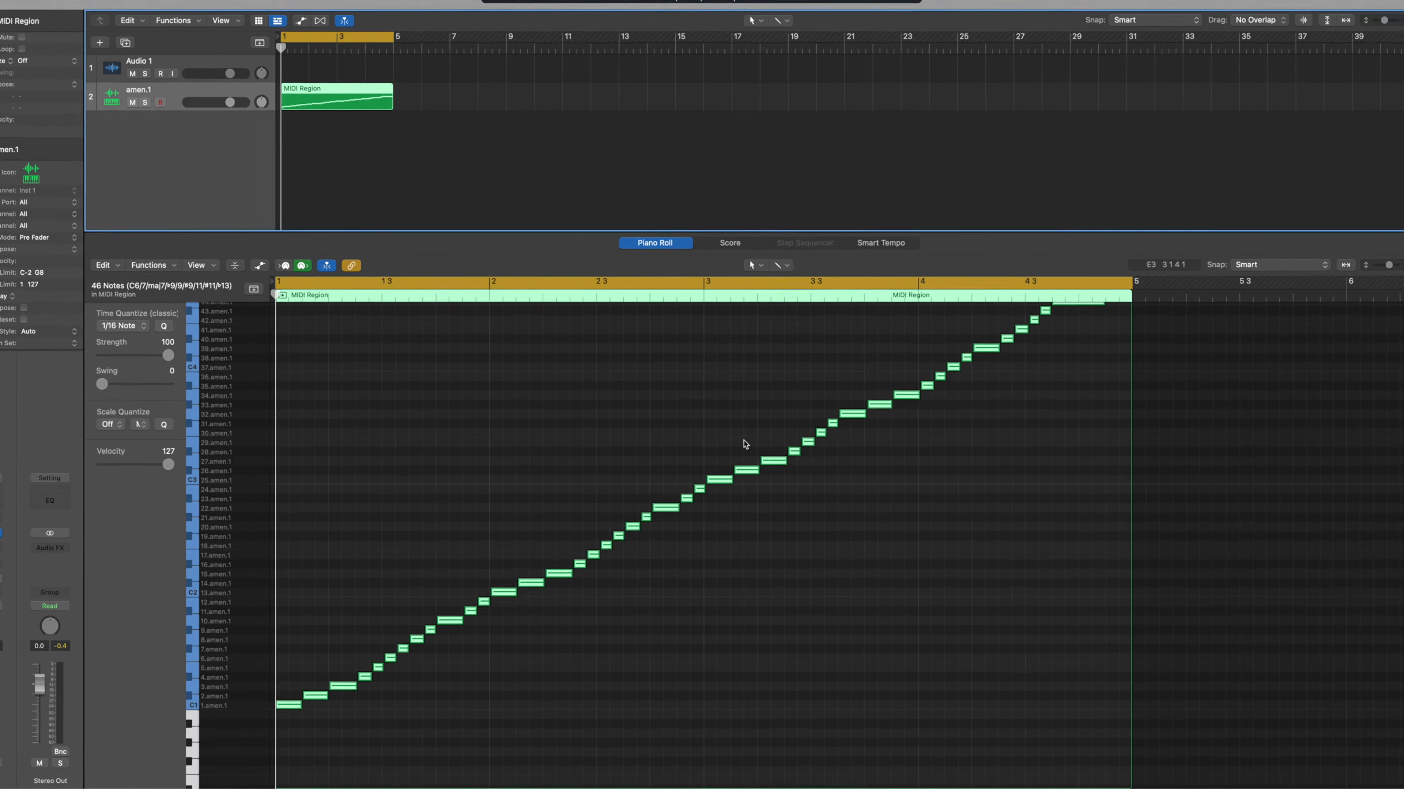
{"action": "key", "text": "space"}
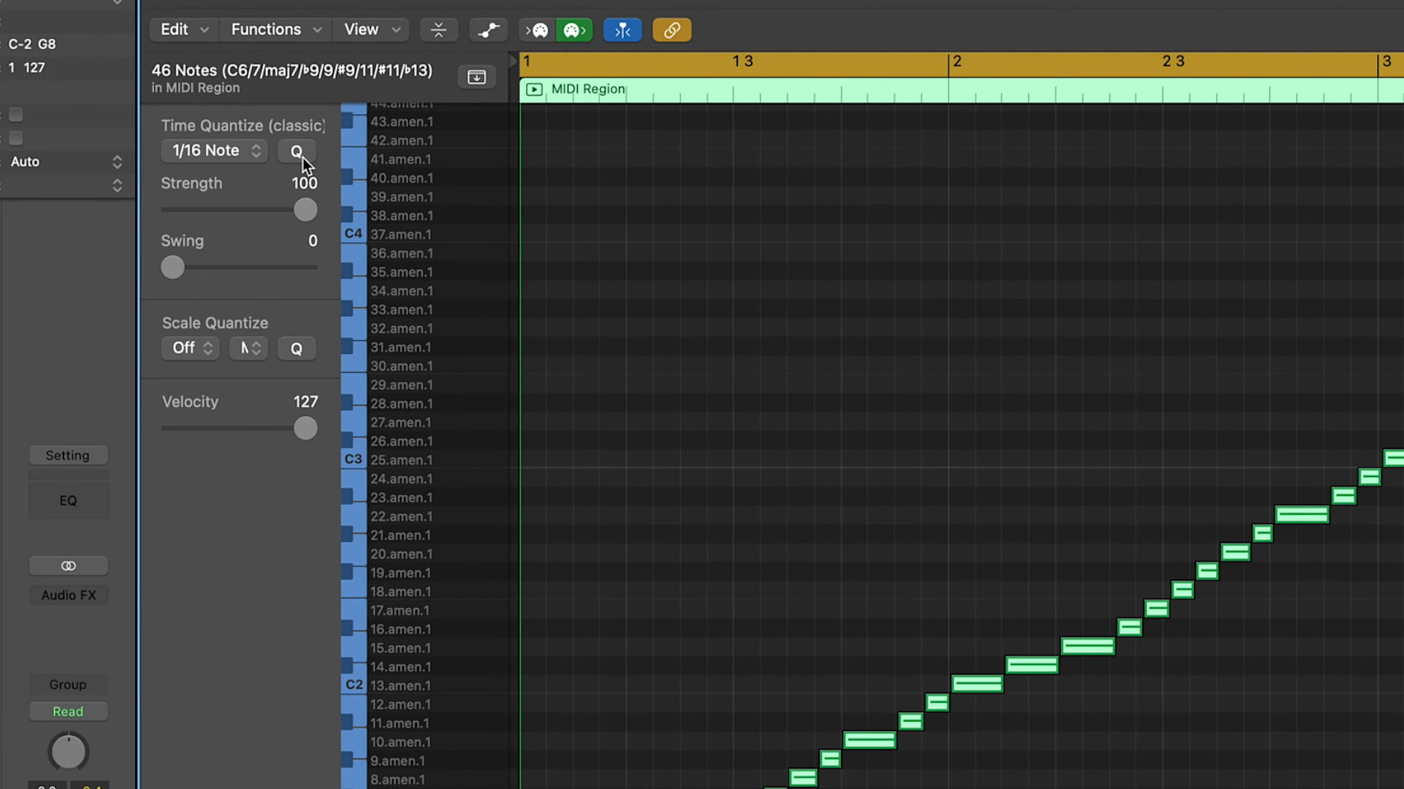
{"action": "scroll", "coordinate": [884, 442], "scroll_direction": "up", "scroll_amount": 4}
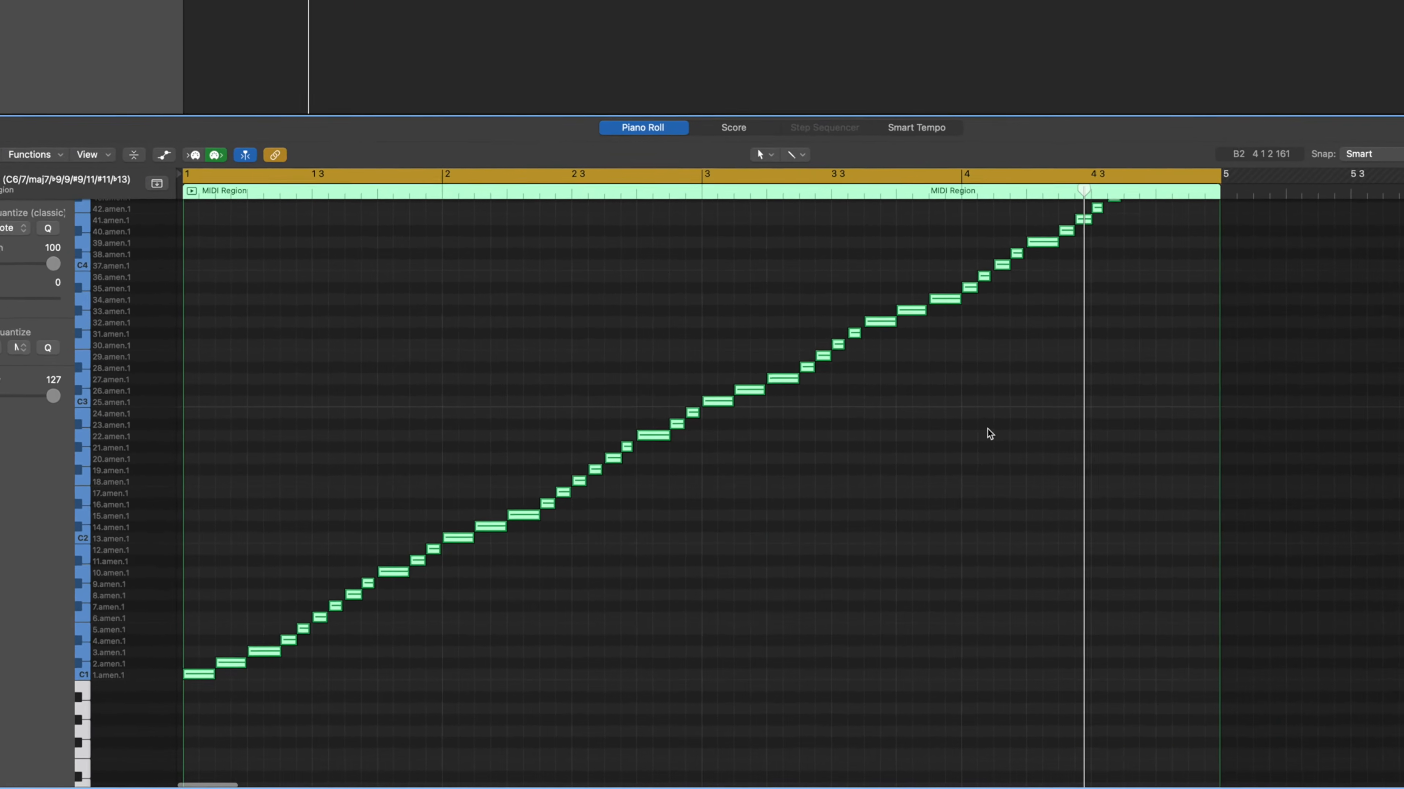
{"action": "key", "text": "space"}
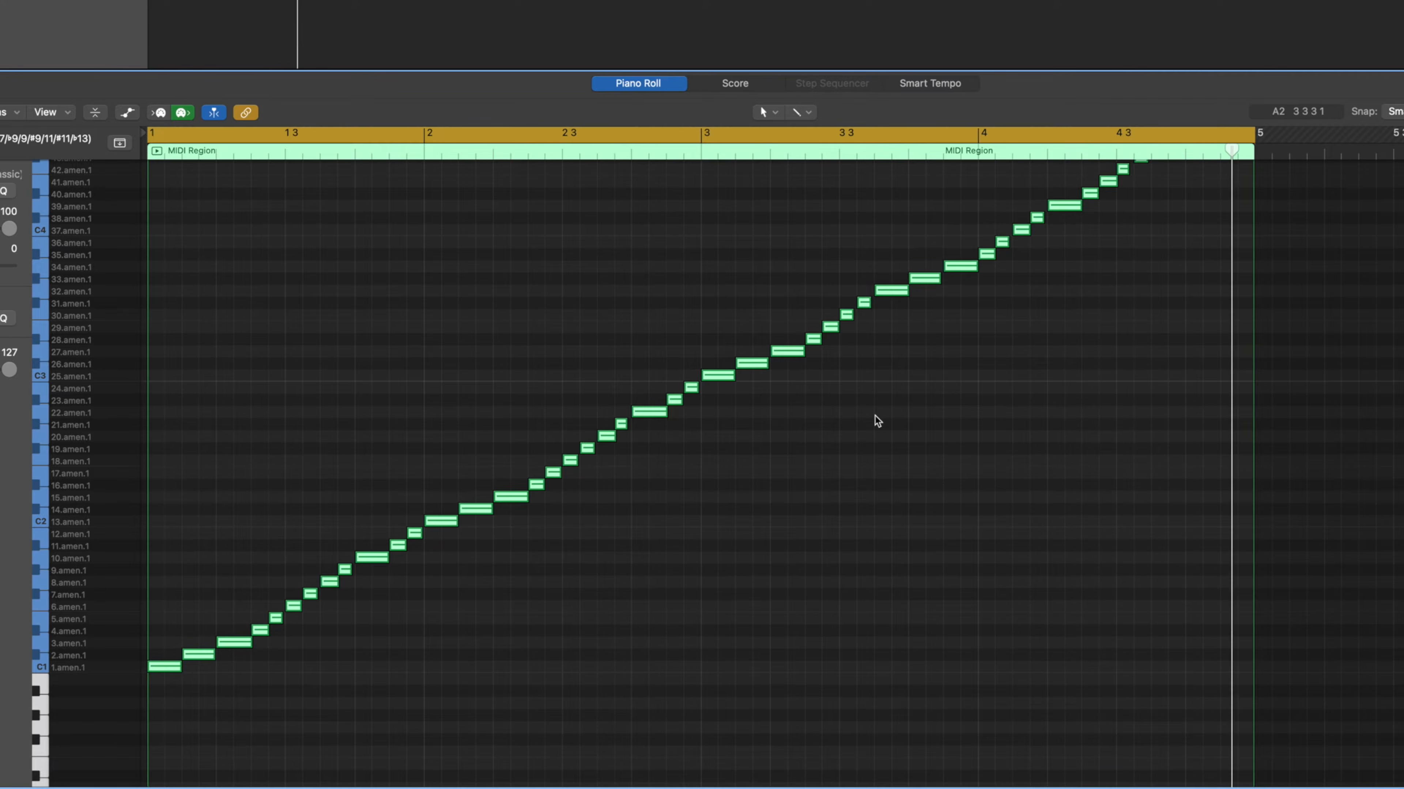
{"action": "scroll", "coordinate": [876, 420], "scroll_direction": "up", "scroll_amount": 4}
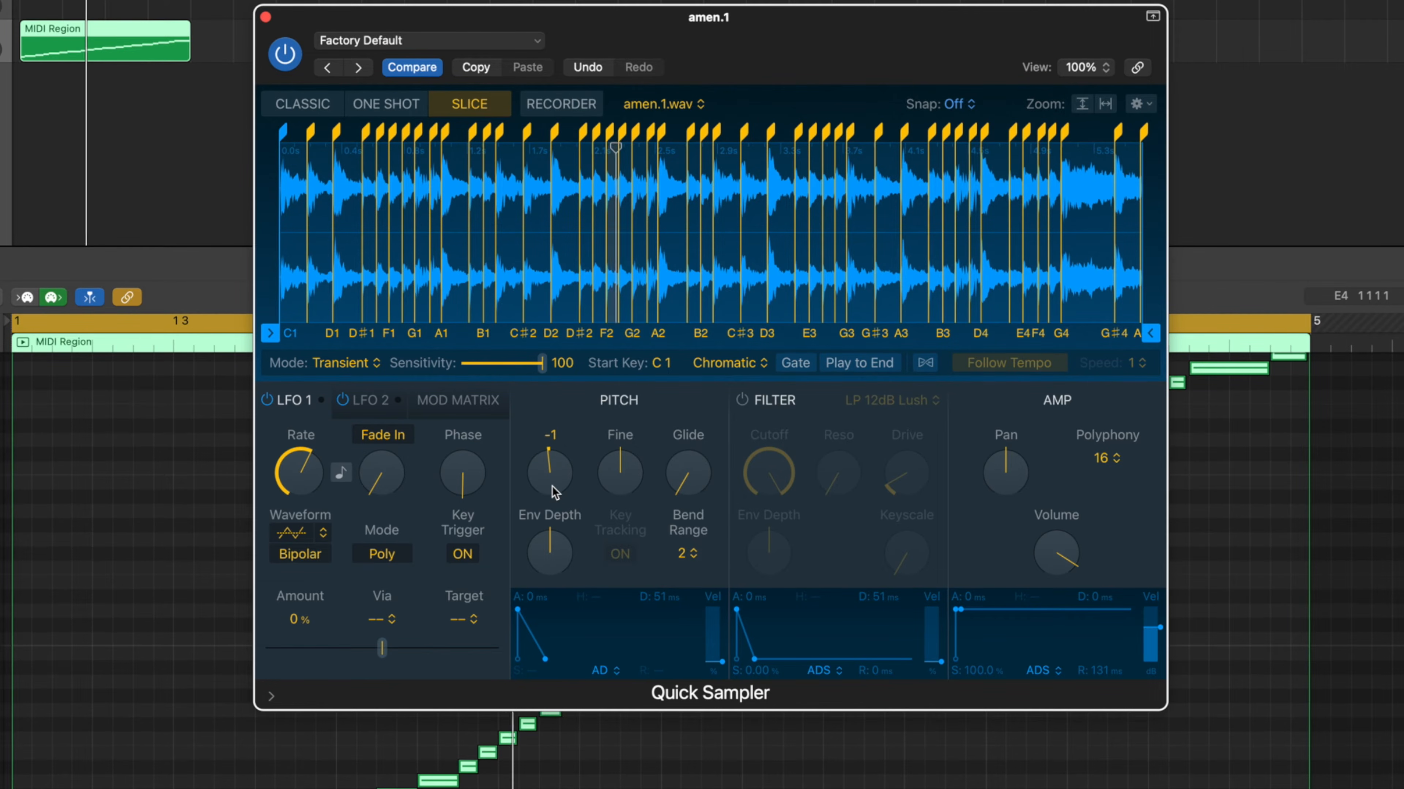
Audition the playing amen.1 break in Quick Sampler with its Coarse pitch at -1, +3 and +2.
{"action": "left_click_drag", "start_coordinate": [555, 486], "coordinate": [555, 492]}
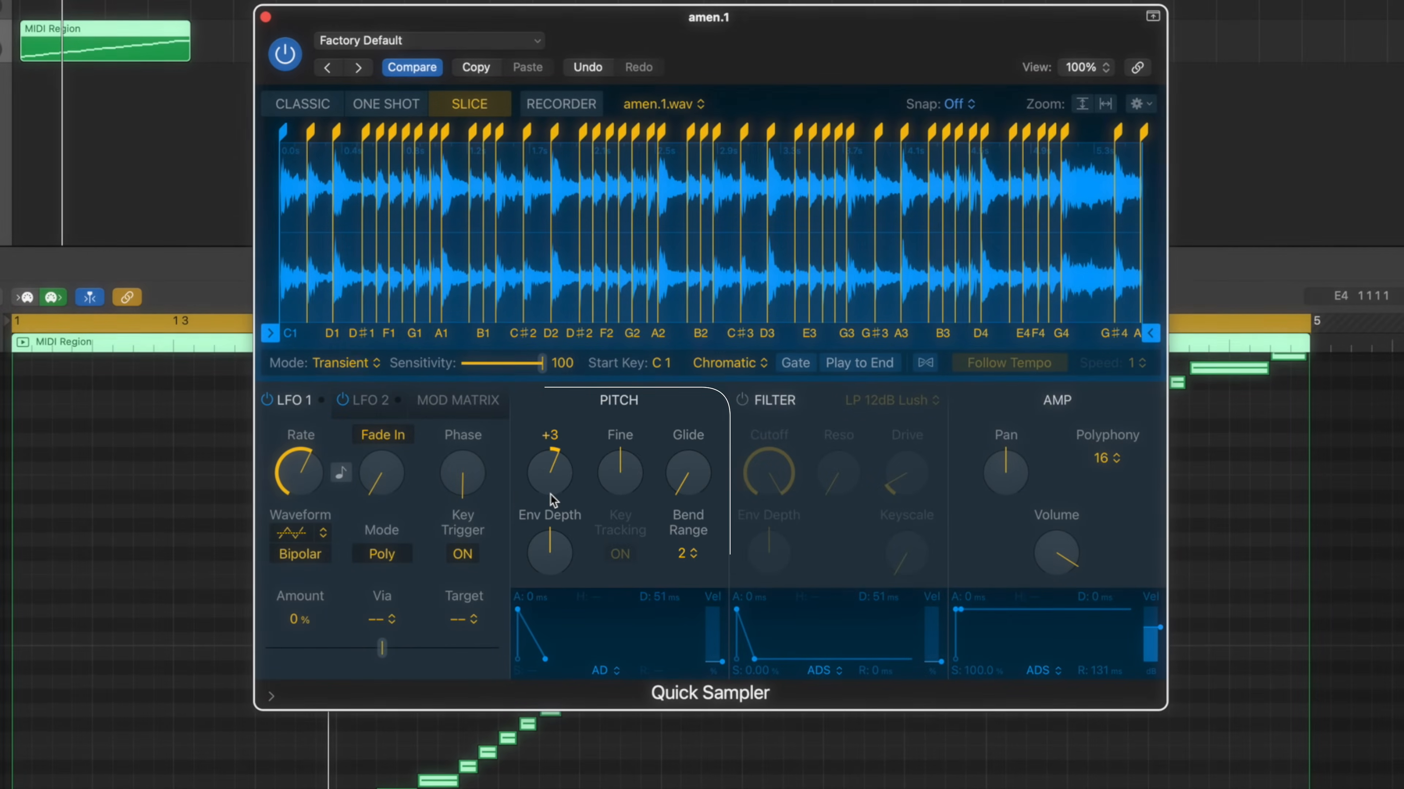
{"action": "left_click_drag", "start_coordinate": [553, 479], "coordinate": [552, 486]}
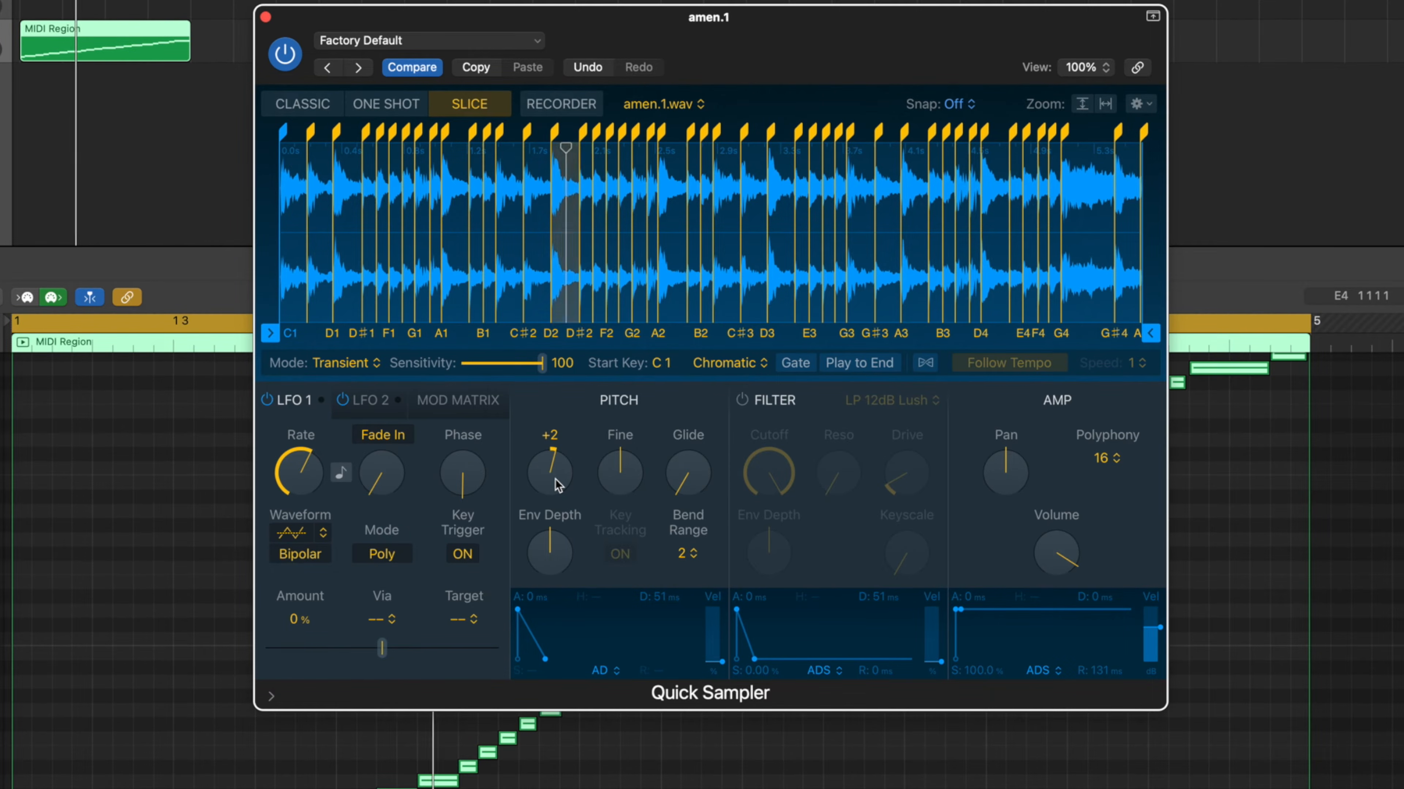
{"action": "left_click_drag", "start_coordinate": [556, 479], "coordinate": [556, 482]}
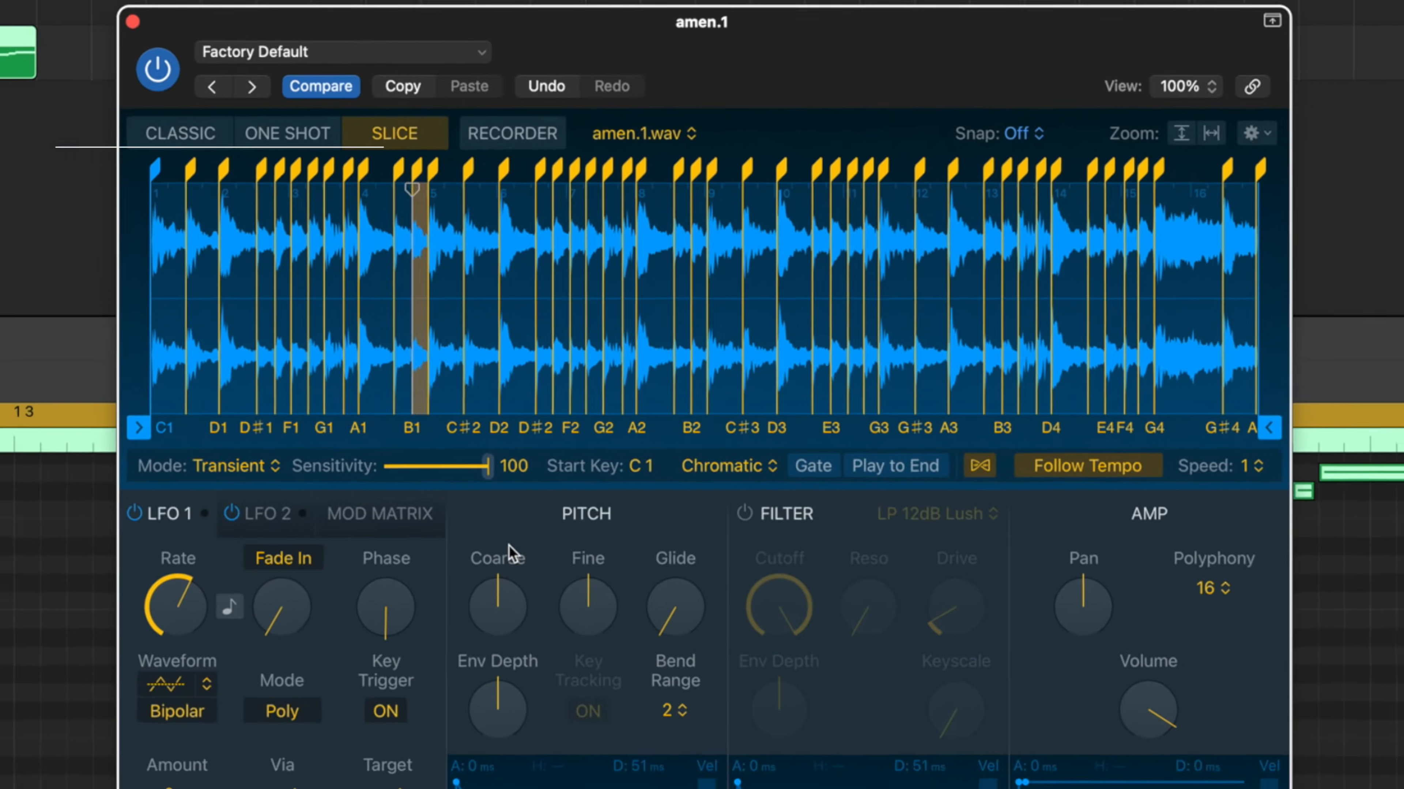
Play the amen.1 break and raise Quick Sampler's Glide to about 142 ms.
{"action": "key", "text": "space"}
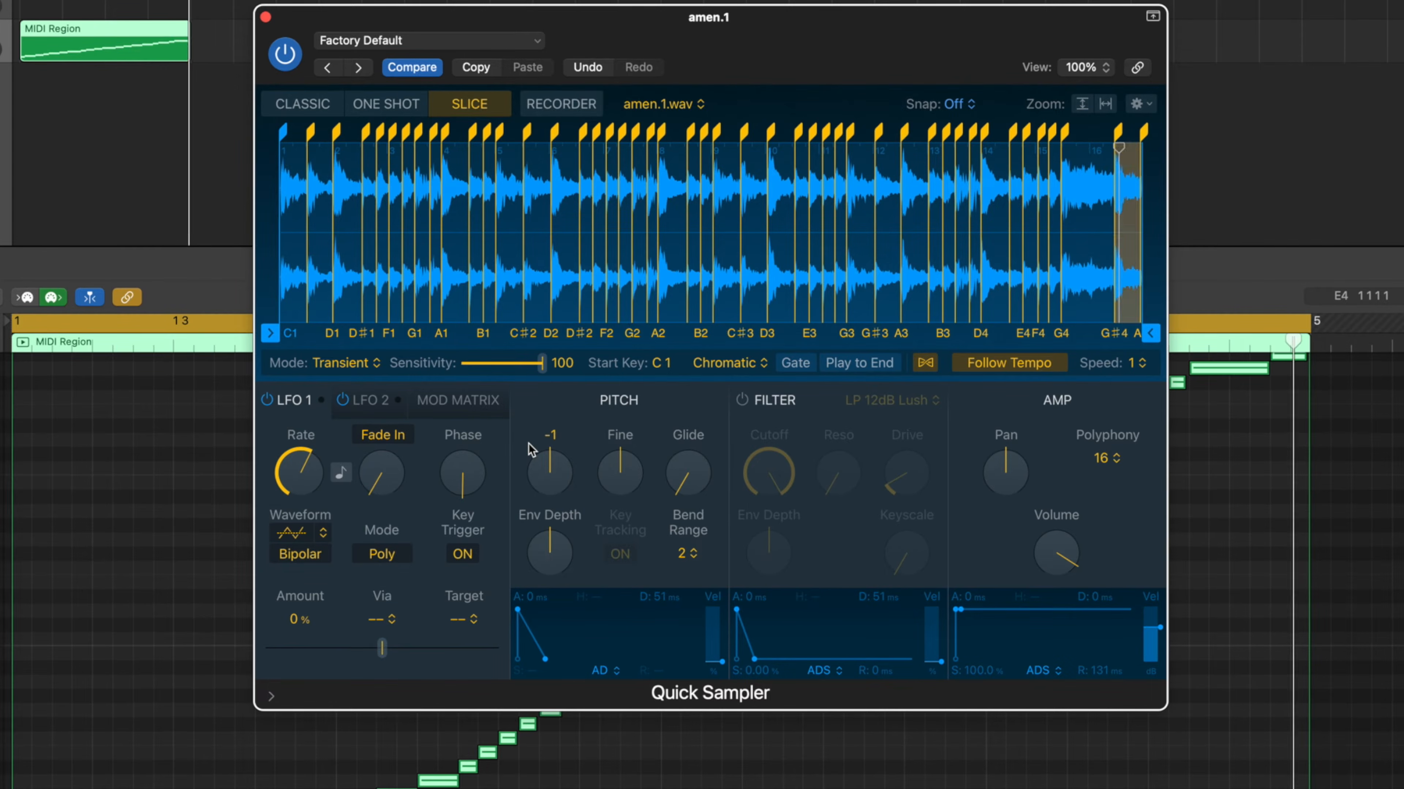
{"action": "left_click_drag", "start_coordinate": [686, 485], "coordinate": [688, 459]}
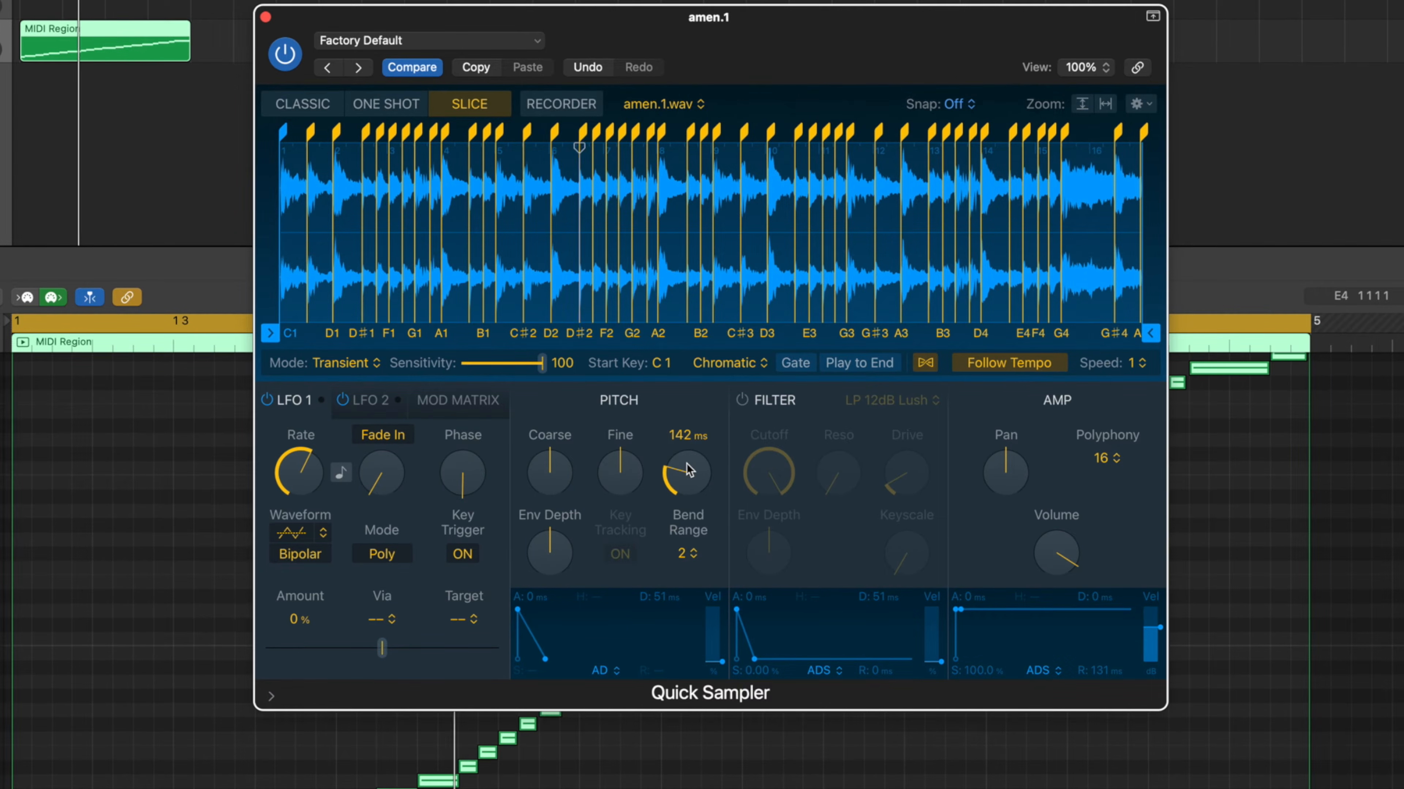
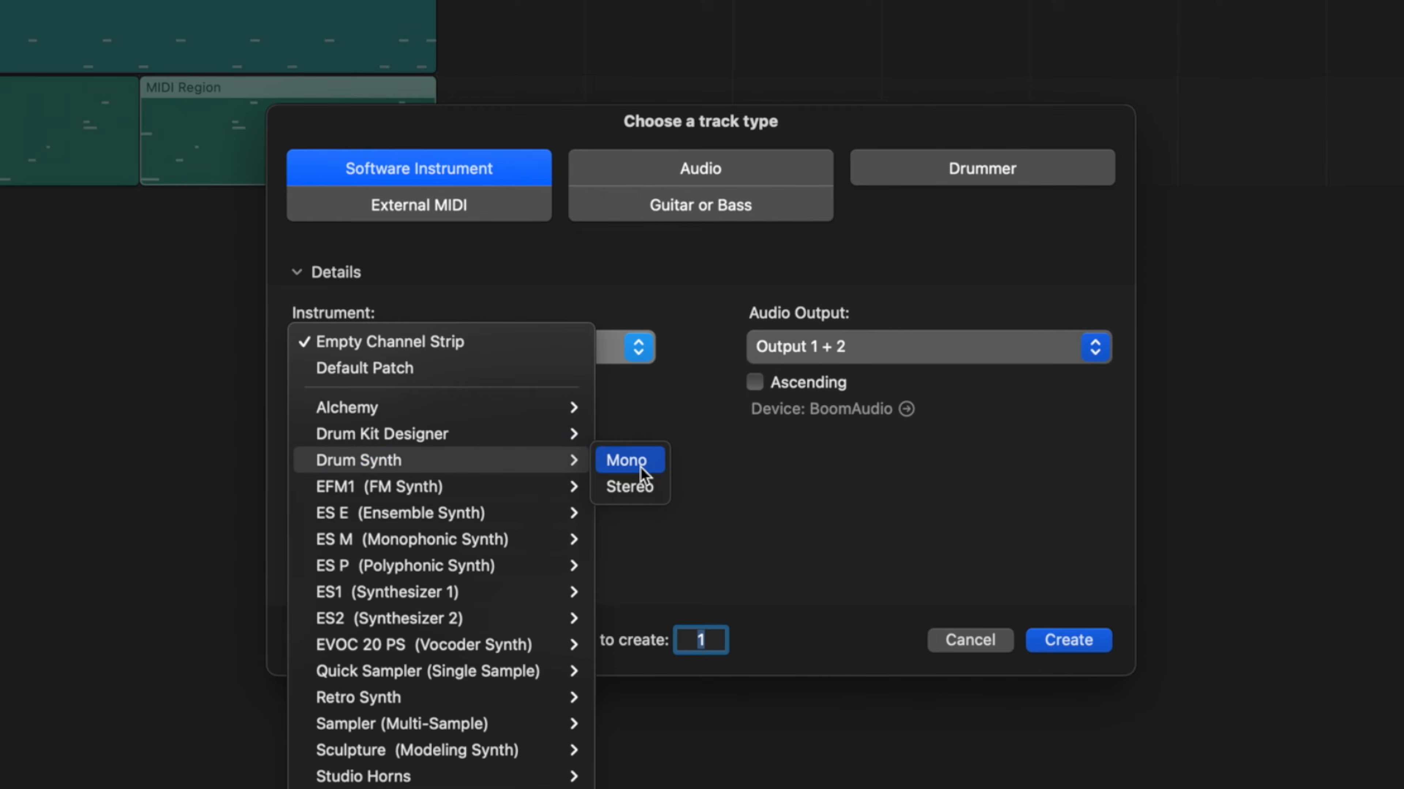
Create a mono Drum Synth instrument track and set its sound to Sharp Hi-Hat from the Hats and Cymbals category.
{"action": "left_click", "coordinate": [1068, 640]}
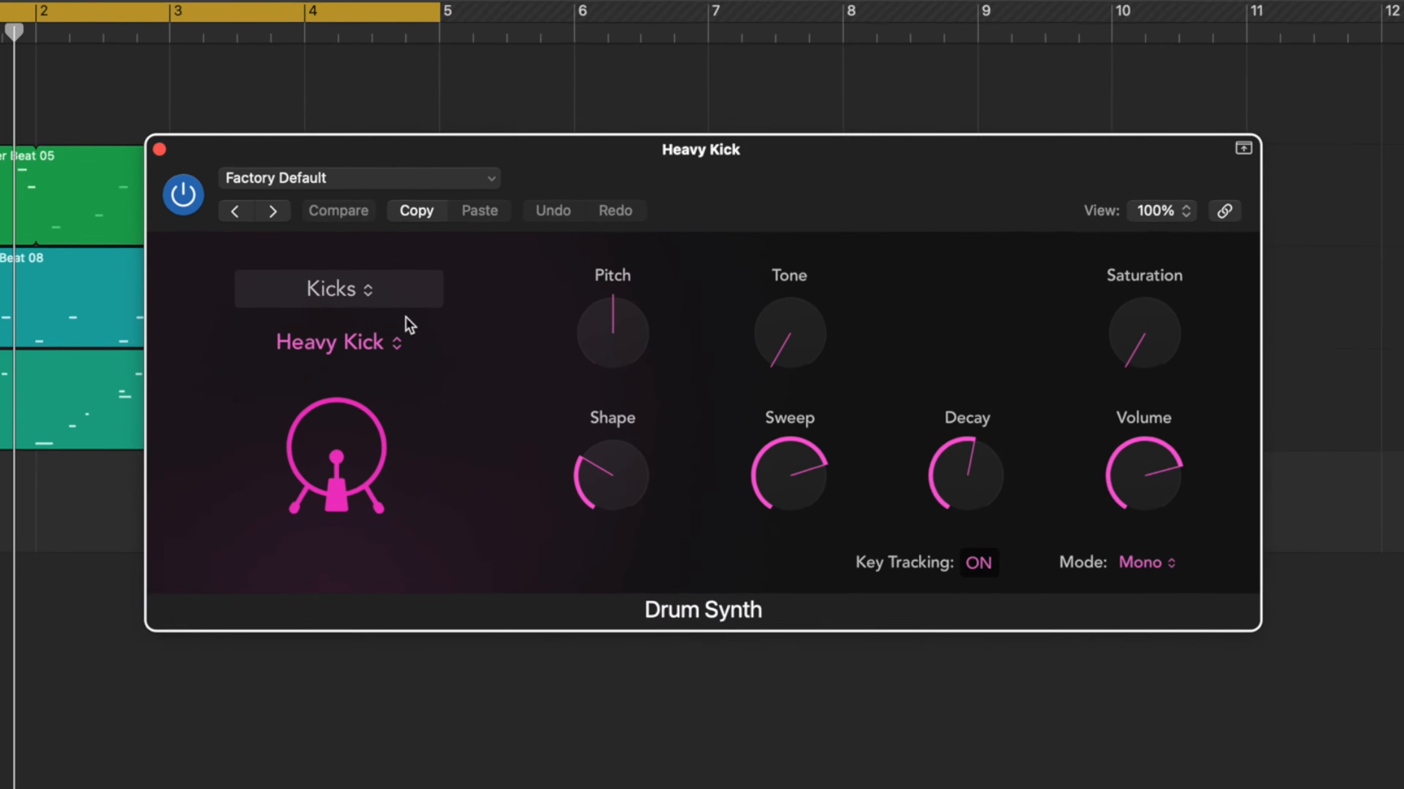
{"action": "left_click", "coordinate": [378, 299]}
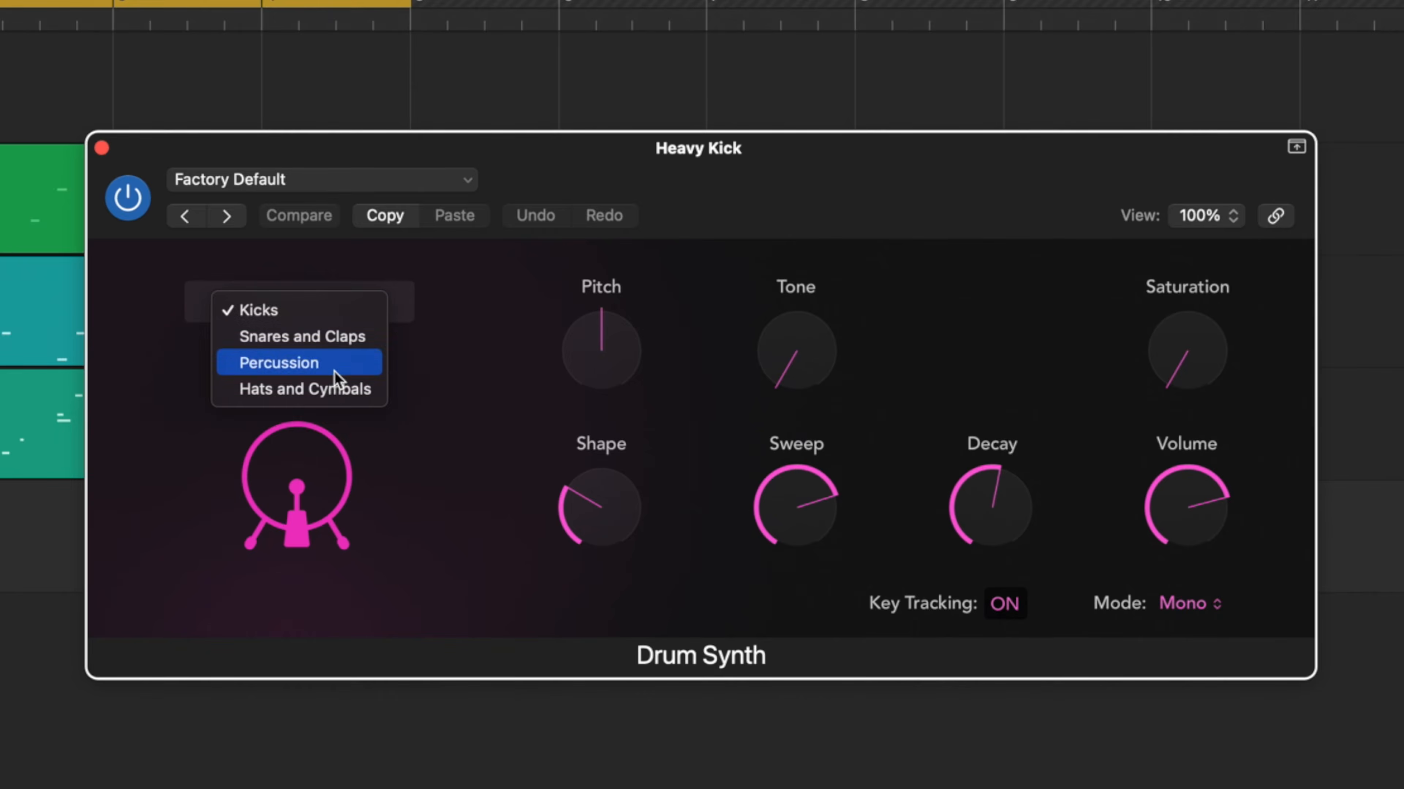
{"action": "left_click", "coordinate": [333, 388]}
{"action": "left_click", "coordinate": [322, 364]}
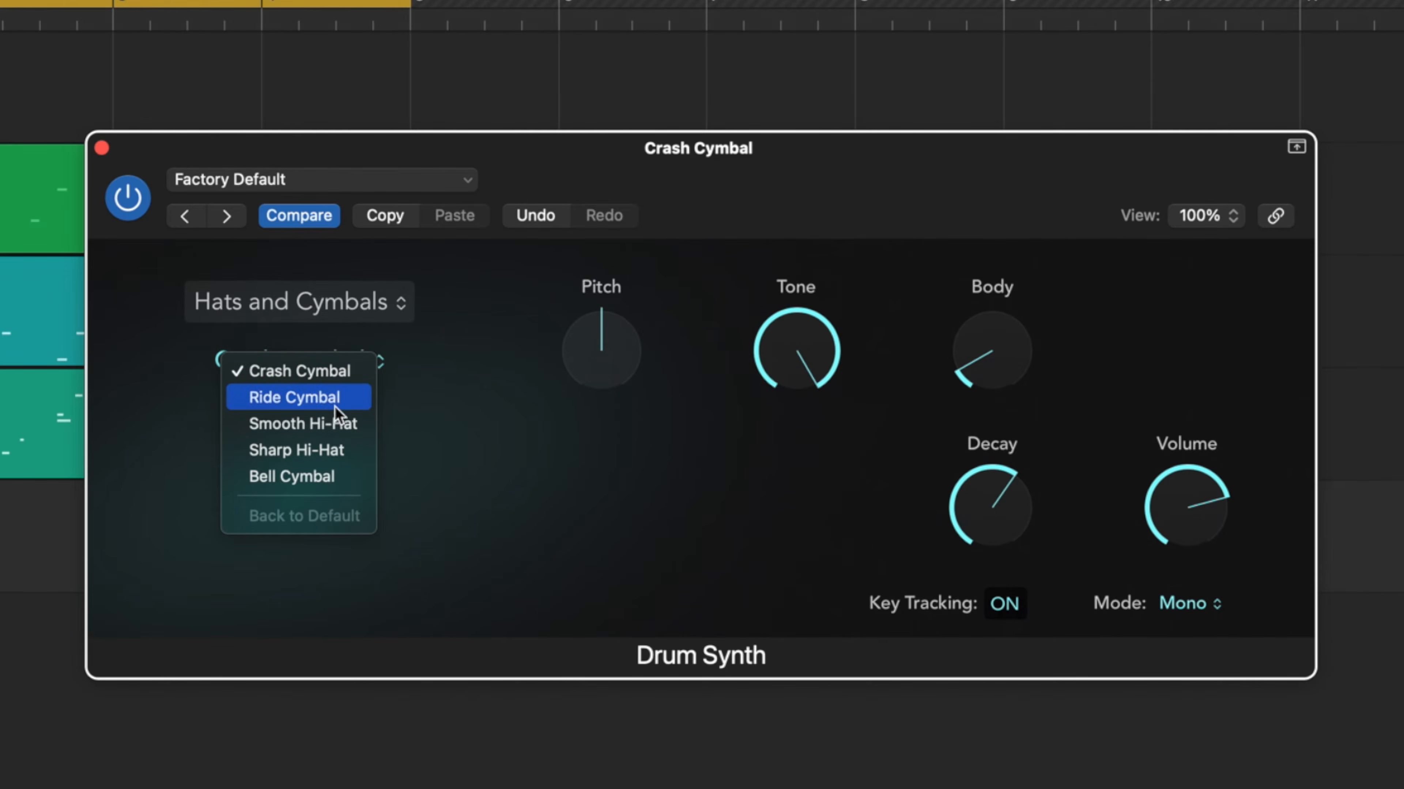
{"action": "left_click", "coordinate": [316, 449]}
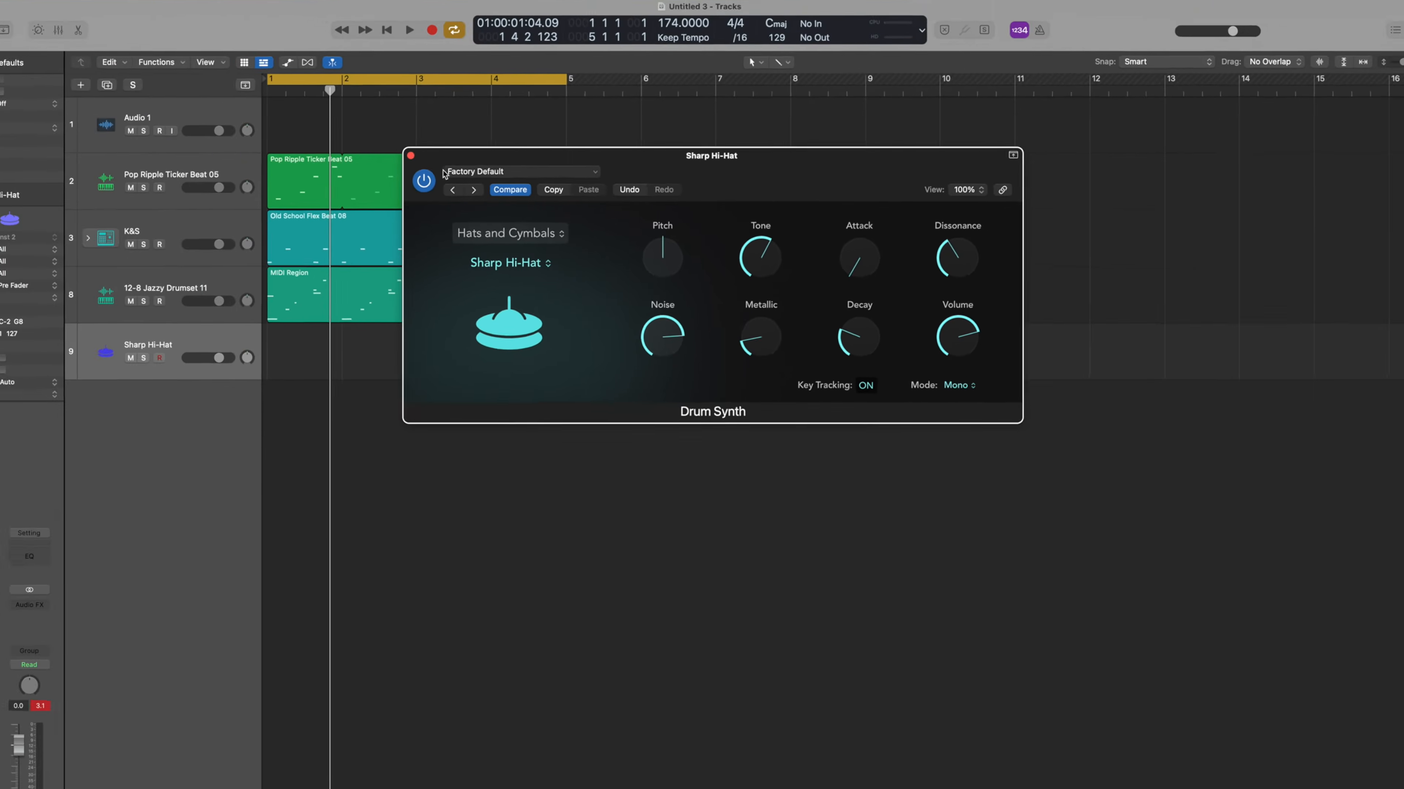
{"action": "left_click", "coordinate": [411, 155]}
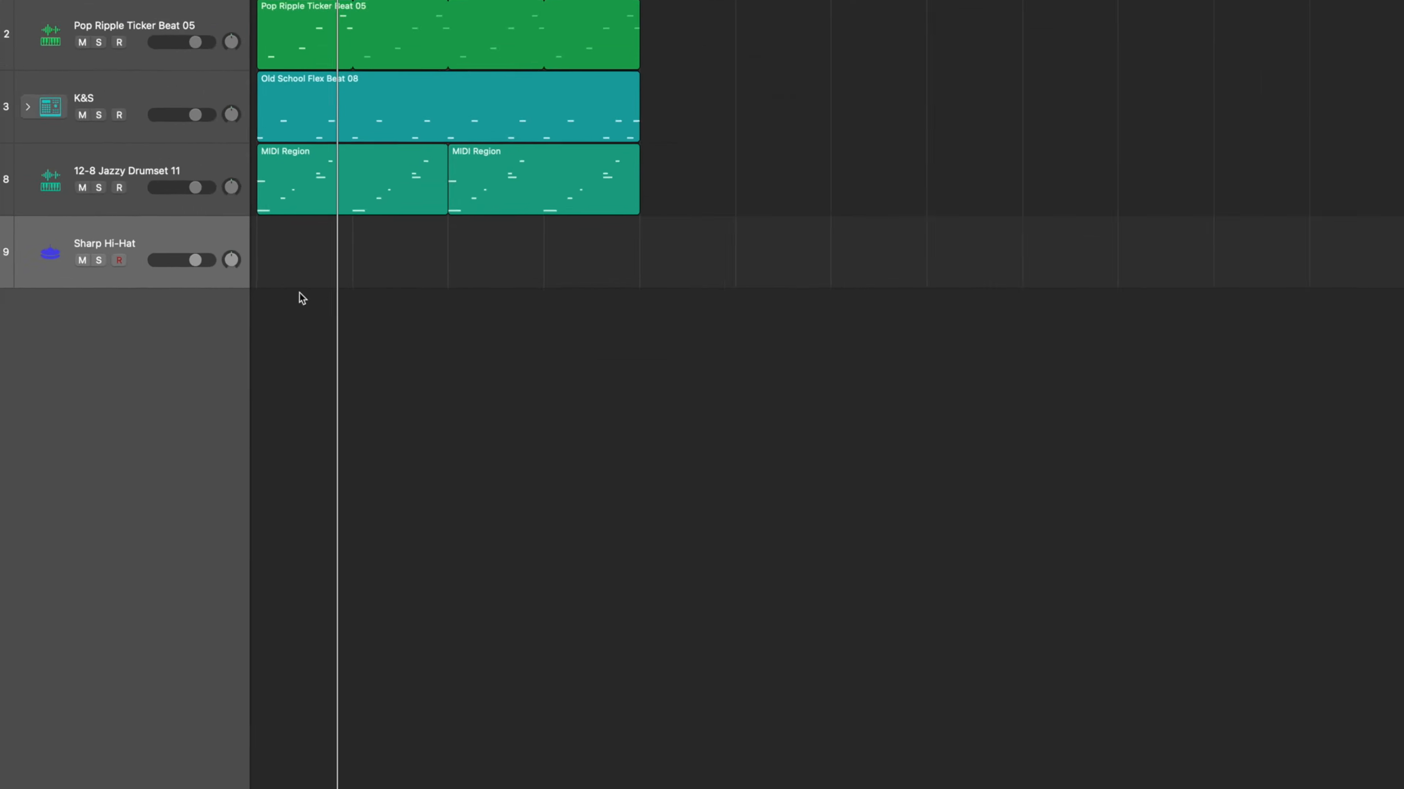
Create a MIDI region on the Sharp Hi-Hat track from bar 1 to bar 5 and open it in the Piano Roll.
{"action": "left_click", "coordinate": [273, 348], "text": "super"}
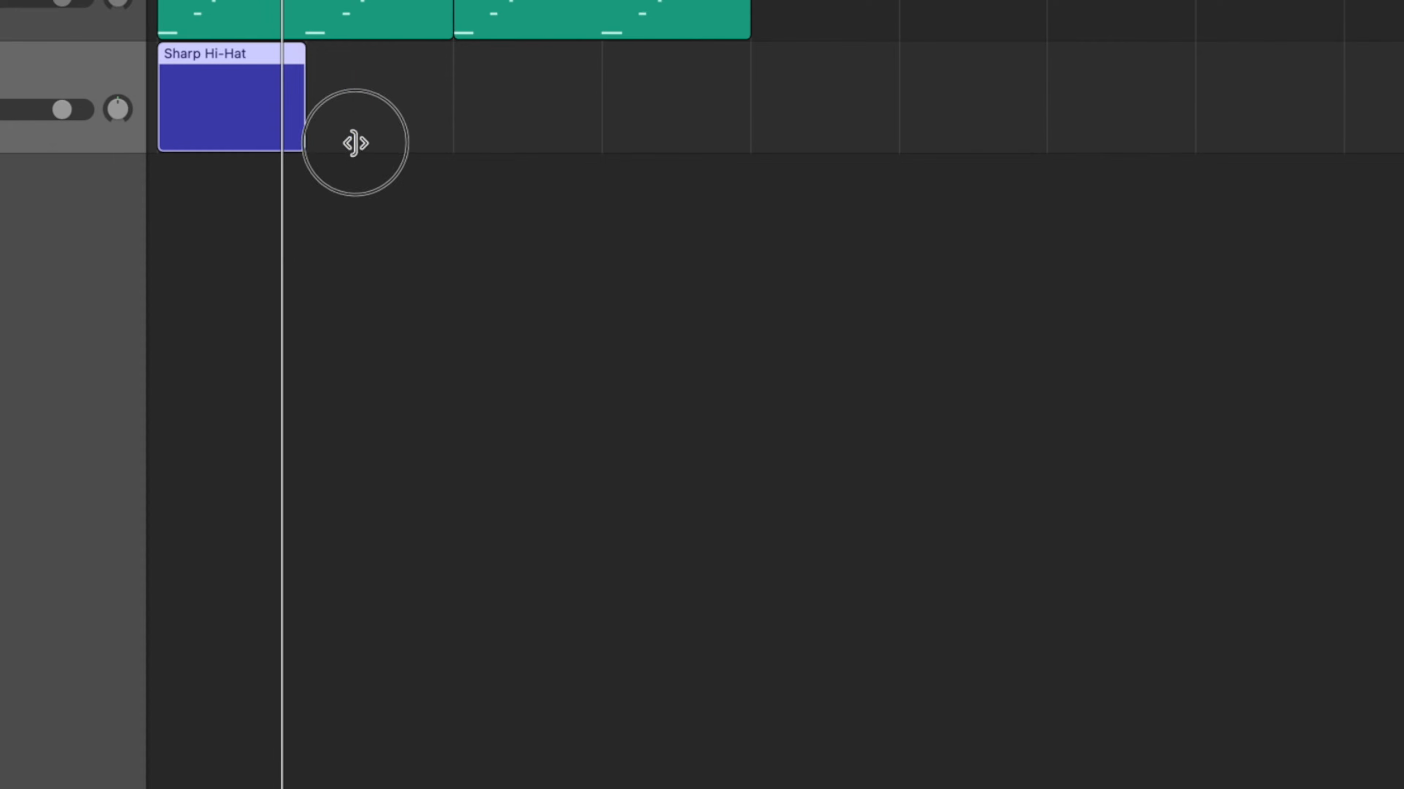
{"action": "left_click_drag", "start_coordinate": [355, 144], "coordinate": [743, 144]}
{"action": "double_click", "coordinate": [403, 62]}
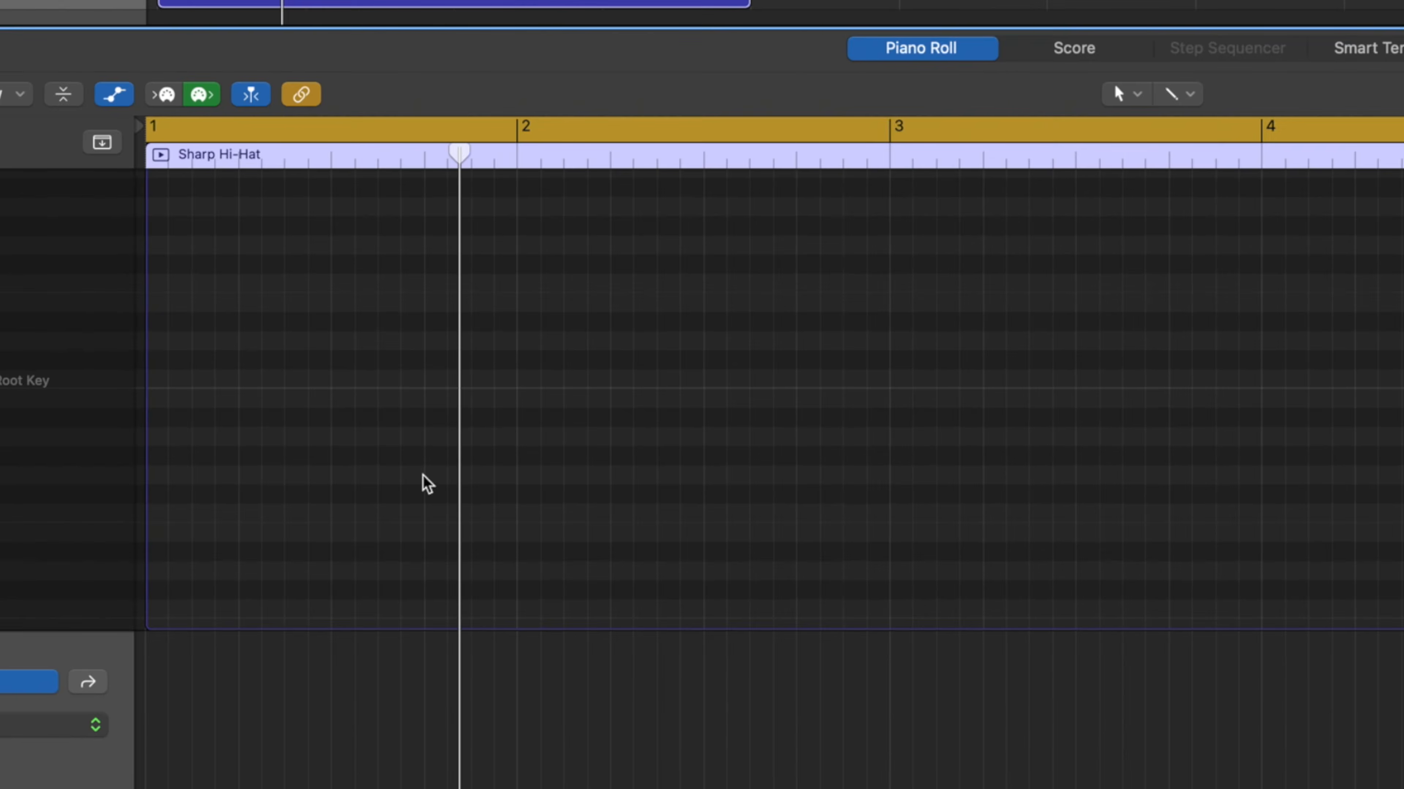
Enter eight evenly spaced, sixteenth-long C3 hi-hat notes across bar 1 of the Sharp Hi-Hat region.
{"action": "left_click", "coordinate": [157, 381], "text": "super"}
{"action": "left_click_drag", "start_coordinate": [186, 381], "coordinate": [163, 383]}
{"action": "left_click", "coordinate": [199, 381], "text": "super"}
{"action": "left_click", "coordinate": [334, 381], "text": "super"}
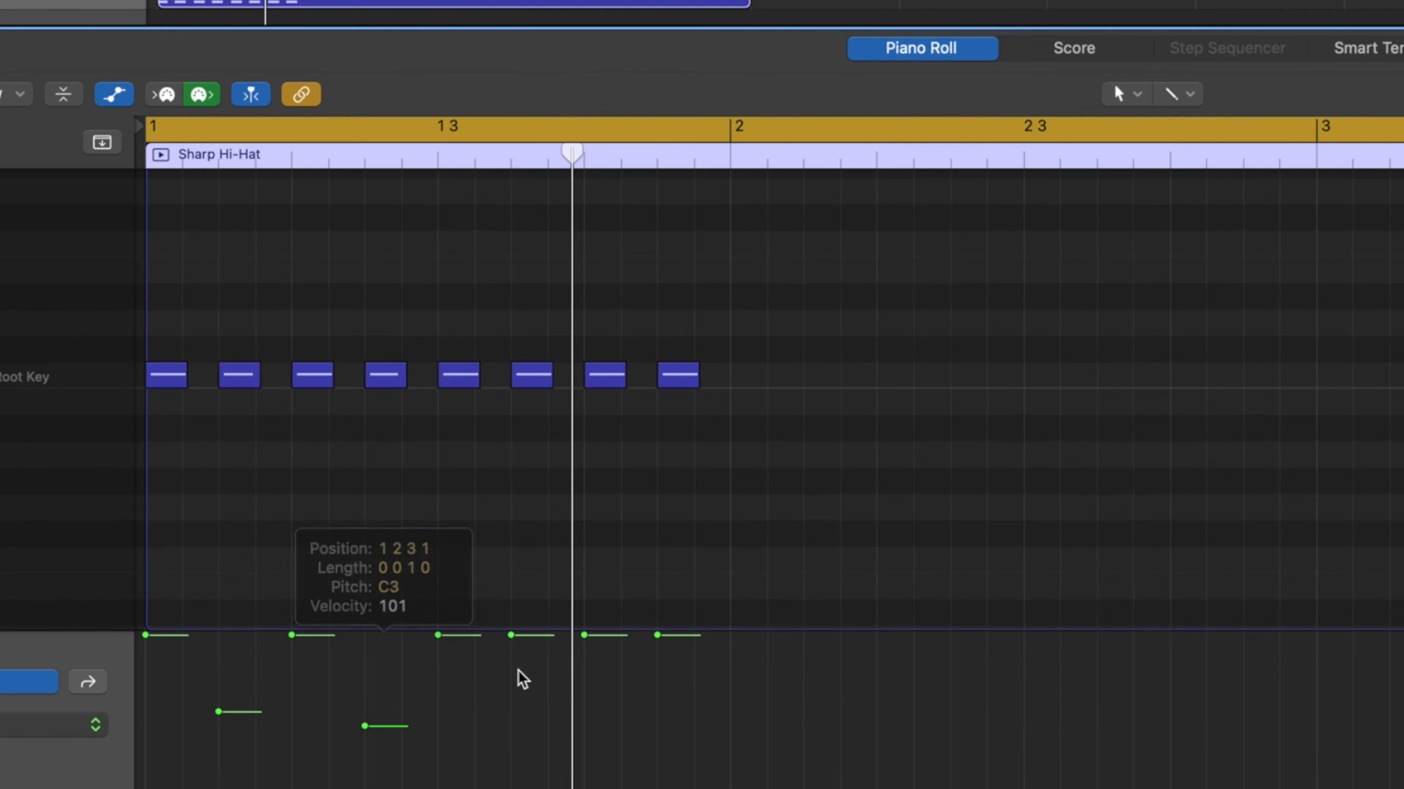
Lower the velocities of the sixth and eighth hi-hat notes, add a C3 note on bar 1's last sixteenth and play the pattern.
{"action": "left_click_drag", "start_coordinate": [510, 635], "coordinate": [511, 733]}
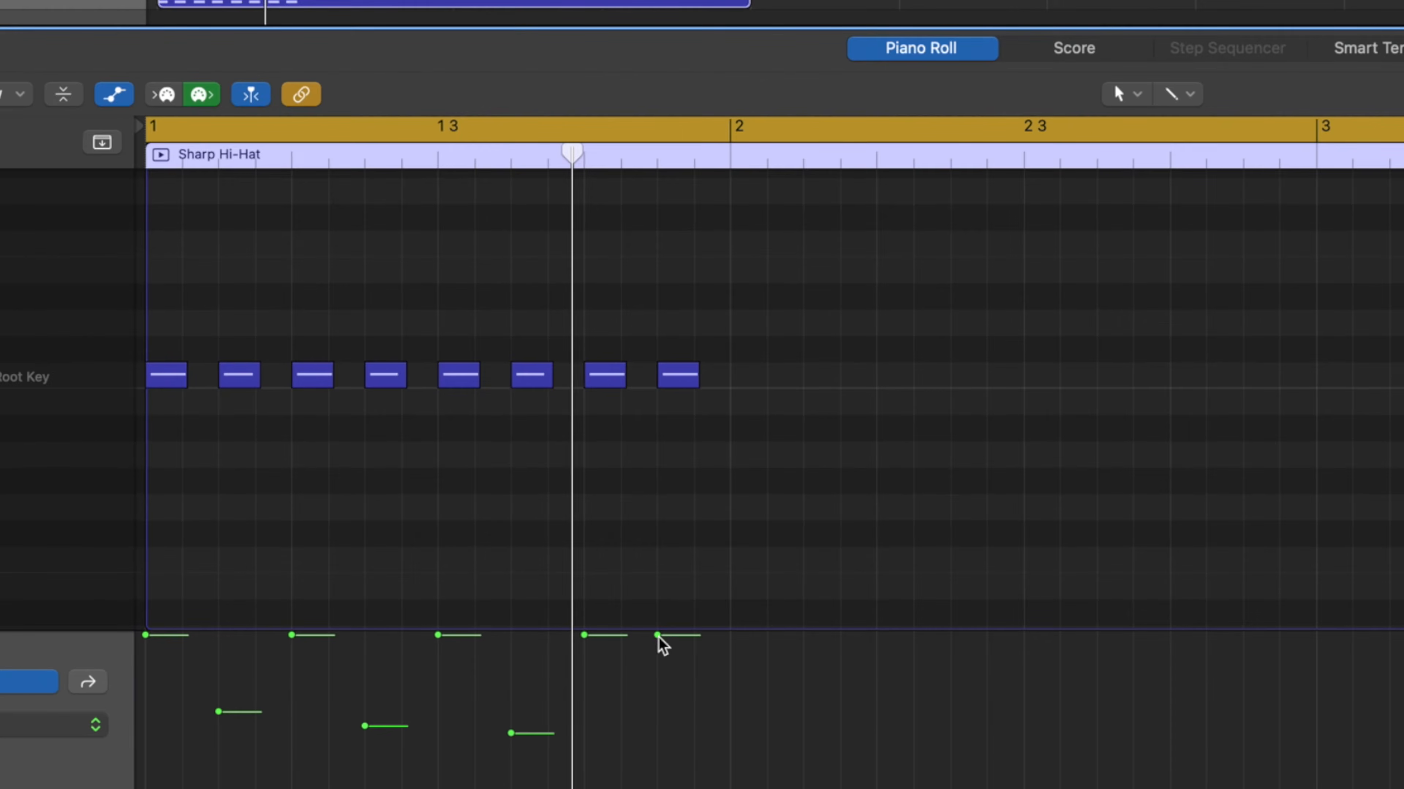
{"action": "left_click_drag", "start_coordinate": [658, 635], "coordinate": [658, 744]}
{"action": "left_click", "coordinate": [714, 373], "text": "super"}
{"action": "key", "text": "space"}
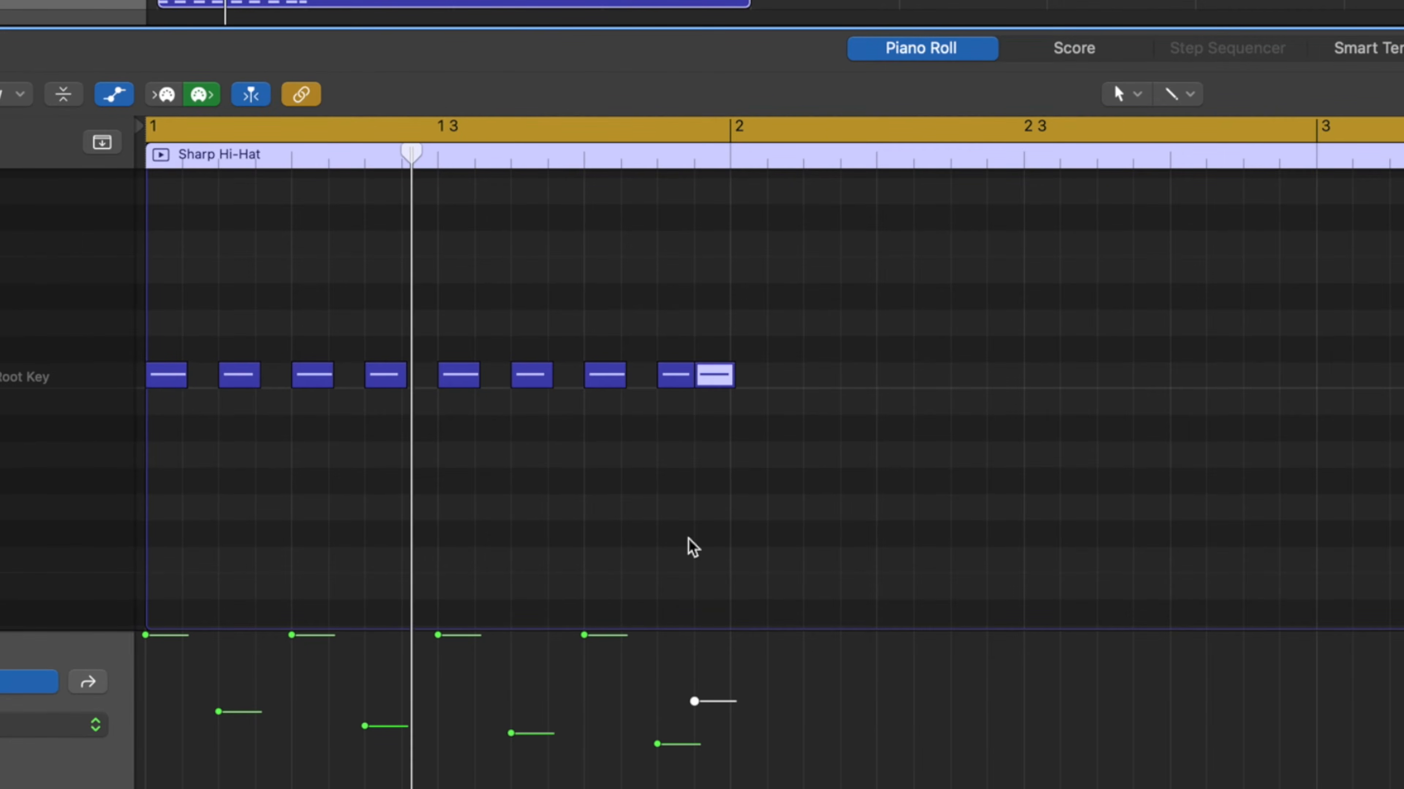
Move the extra C3 note to the end of bar 2, copy the eight bar 1 notes into bar 2 and play them.
{"action": "left_click_drag", "start_coordinate": [729, 387], "coordinate": [1301, 387]}
{"action": "left_click_drag", "start_coordinate": [774, 451], "coordinate": [129, 258]}
{"action": "left_click_drag", "start_coordinate": [175, 378], "coordinate": [760, 374]}
{"action": "key", "text": "space"}
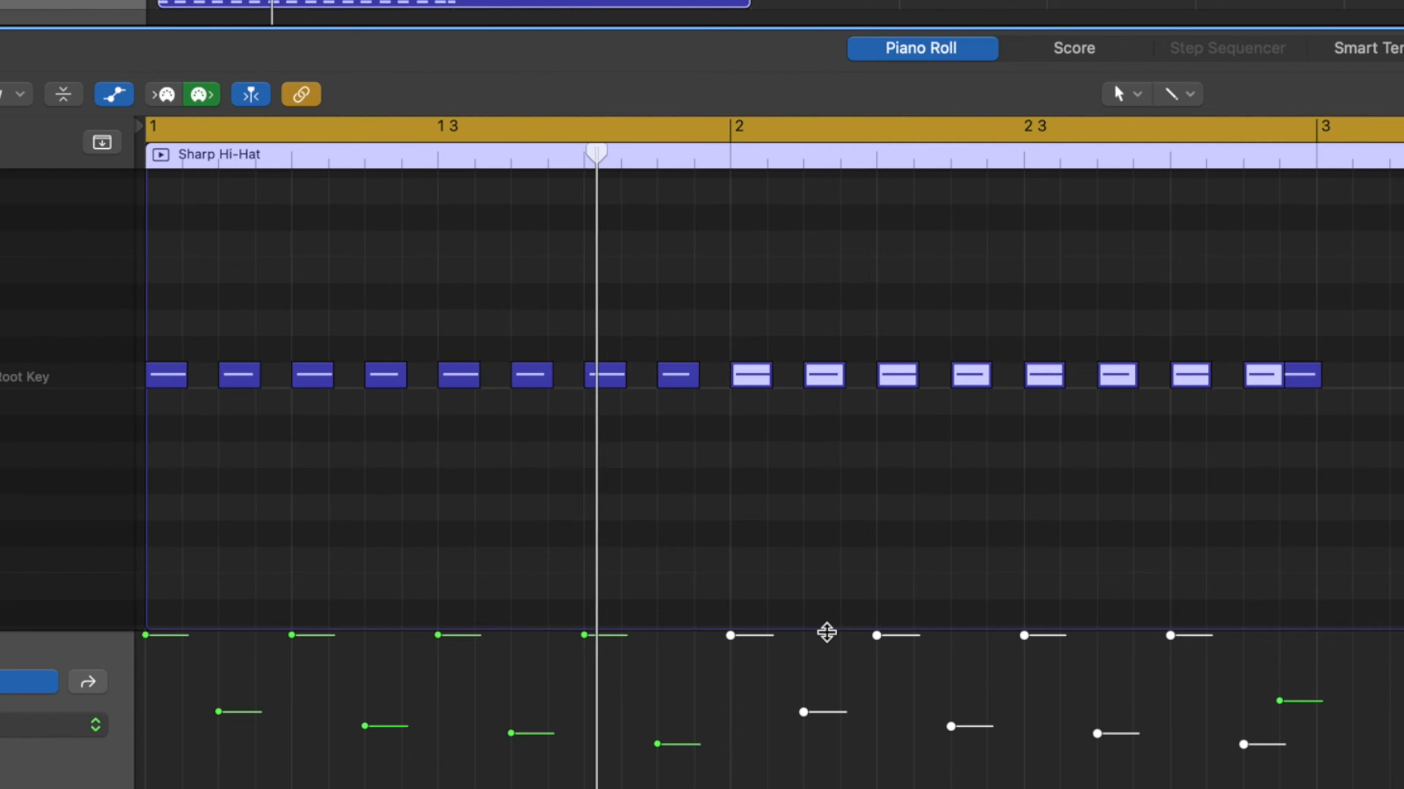
Apply the Humanize transform to all hi-hat notes with random velocity 5 and random position and length at 0.
{"action": "key", "text": "super+a"}
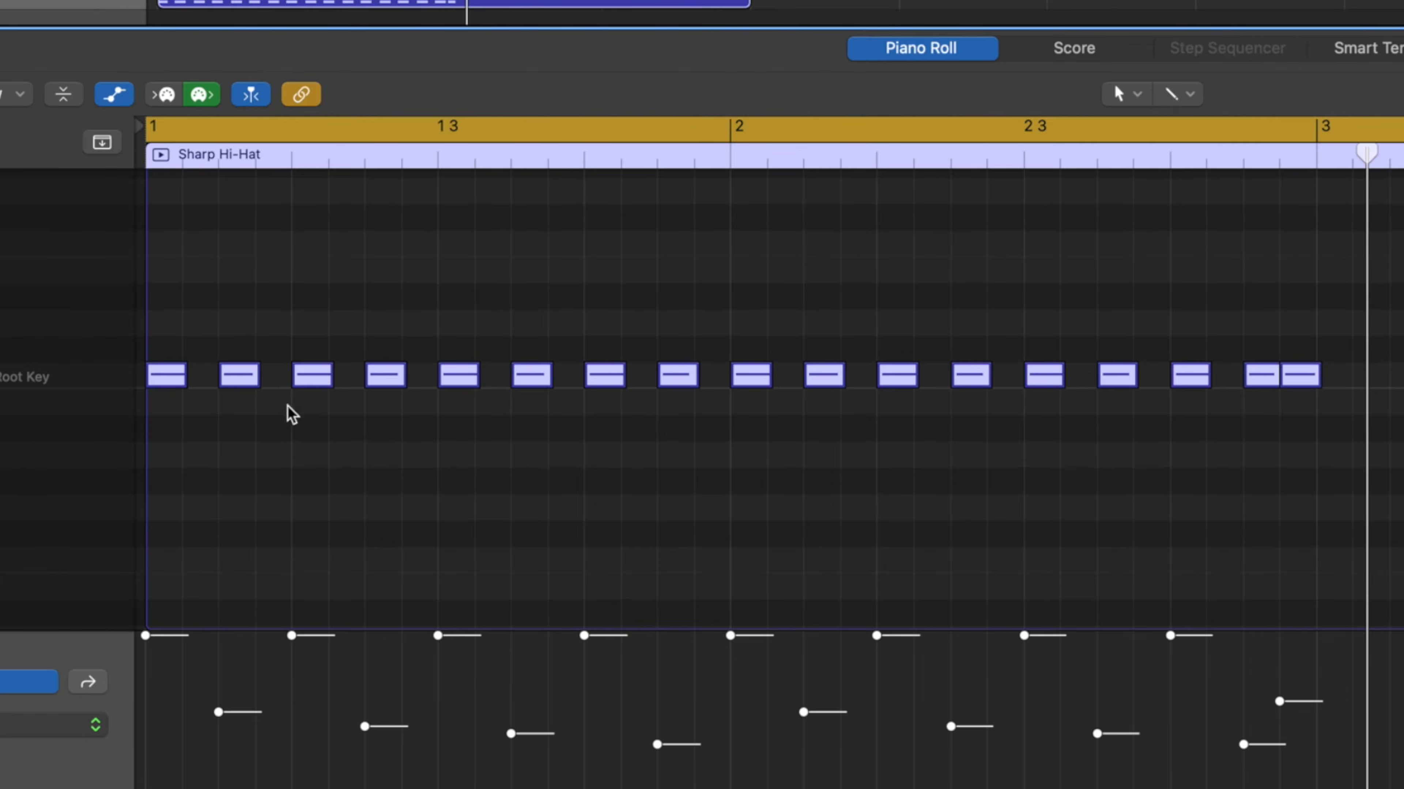
{"action": "left_click", "coordinate": [0, 94]}
{"action": "mouse_move", "coordinate": [43, 376]}
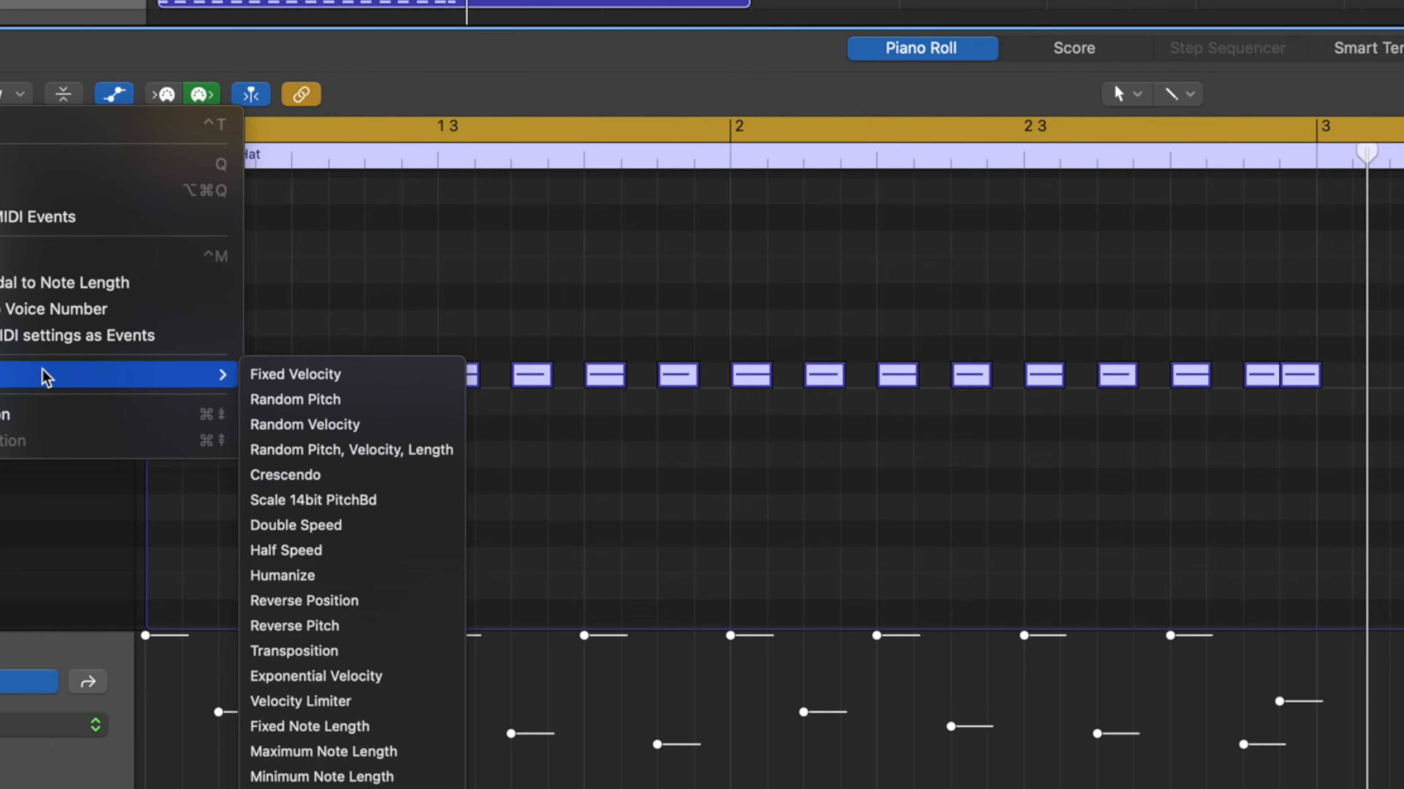
{"action": "left_click", "coordinate": [351, 576]}
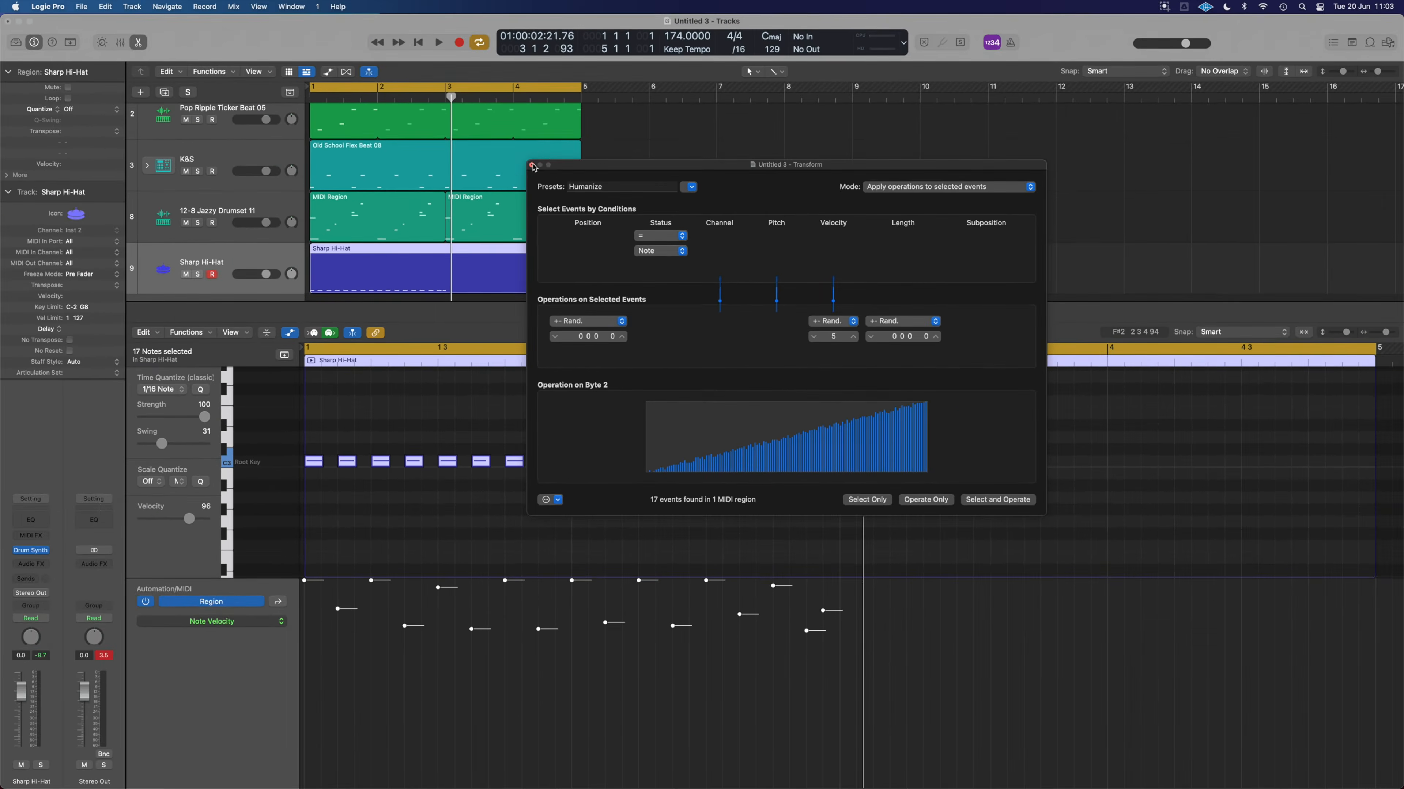
{"action": "left_click", "coordinate": [533, 165]}
Repeat the two-bar hi-hat pattern so the Sharp Hi-Hat region fills bars 1 to 5, and play it with the drums.
{"action": "left_click_drag", "start_coordinate": [412, 260], "coordinate": [550, 253]}
{"action": "key", "text": "space"}
{"action": "left_click", "coordinate": [591, 257]}
{"action": "left_click", "coordinate": [553, 260]}
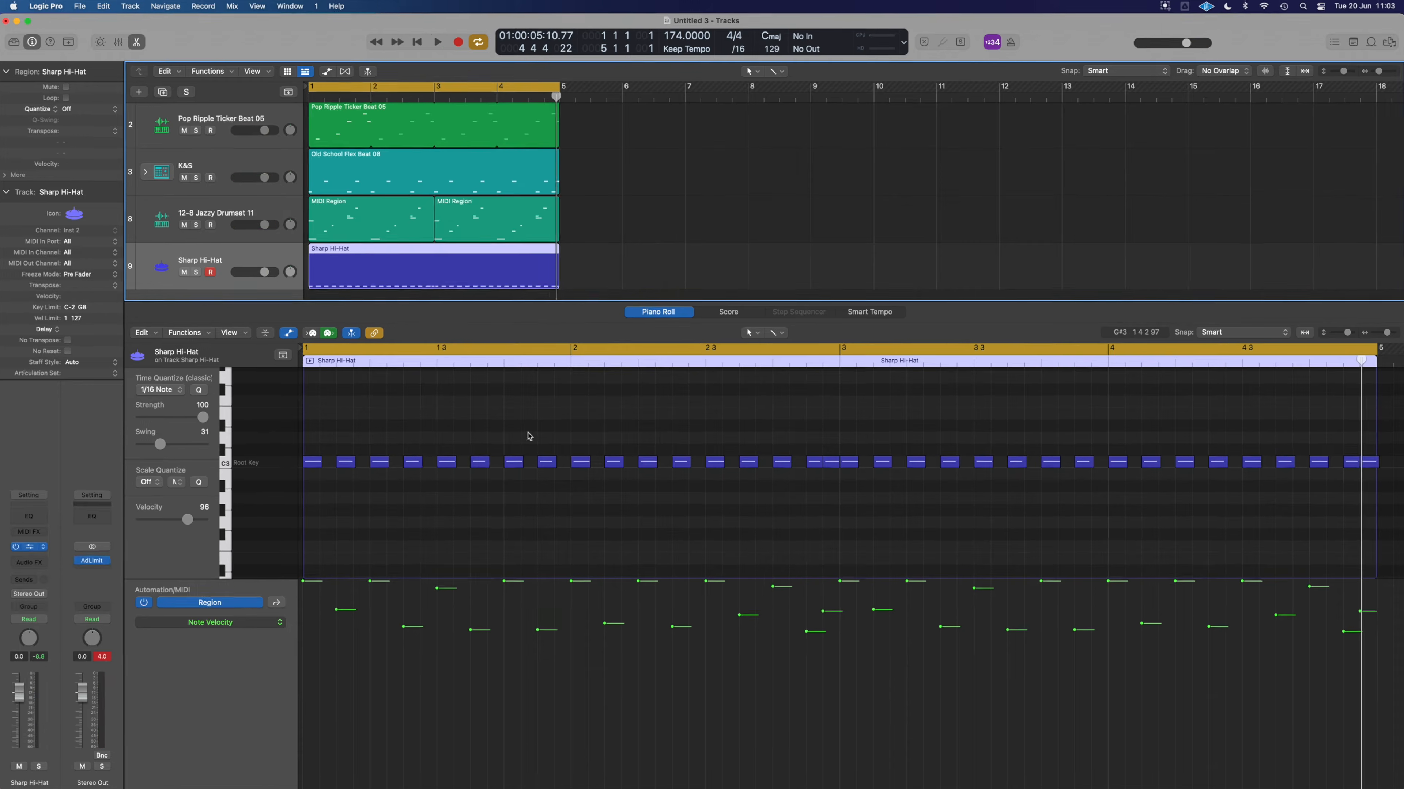
Show the Sharp Hi-Hat track's Drum Synth, lower its Pitch to -24 and play the result.
{"action": "key", "text": "v"}
{"action": "mouse_move", "coordinate": [754, 164]}
{"action": "left_mouse_down"}
{"action": "mouse_move", "coordinate": [805, 180]}
{"action": "mouse_move", "coordinate": [766, 176]}
{"action": "left_mouse_up"}
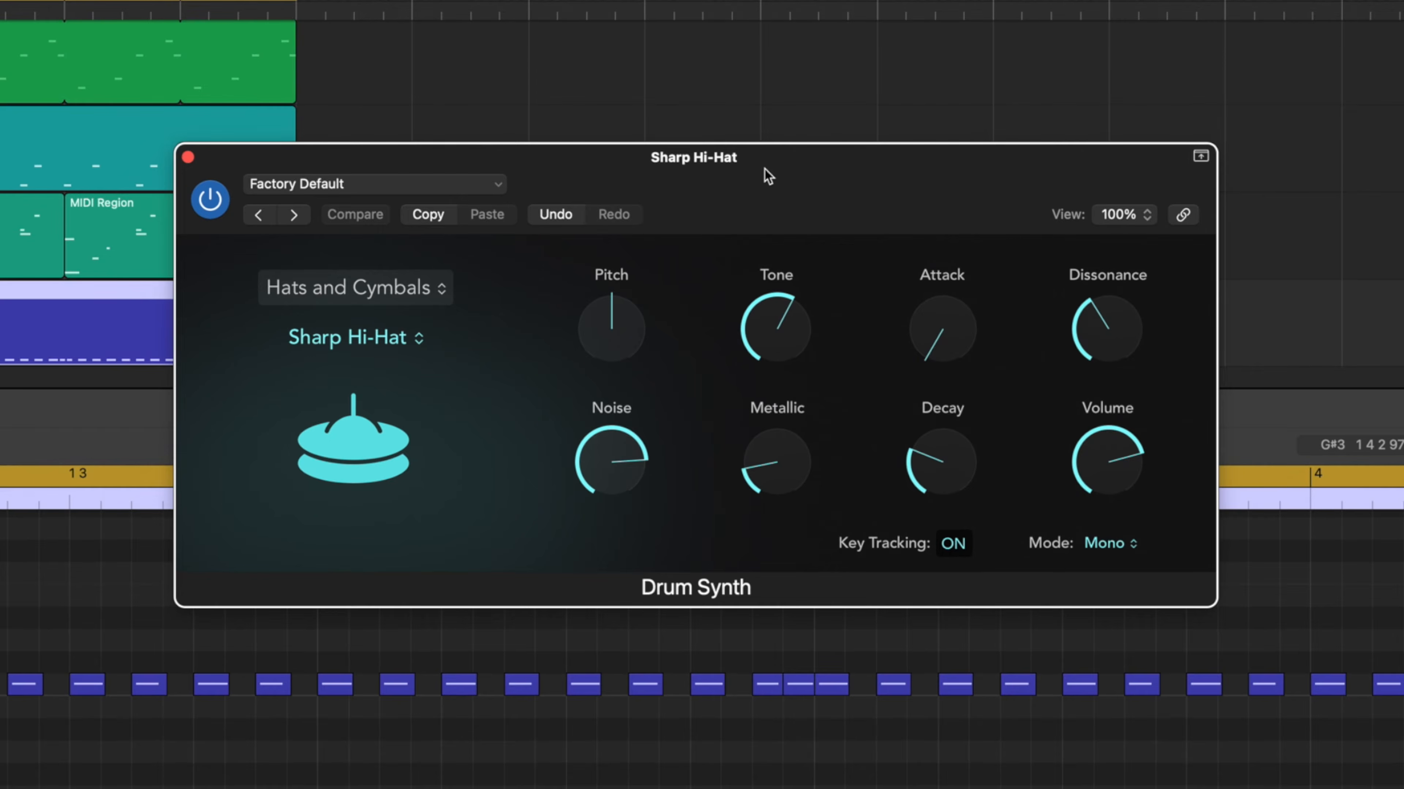
{"action": "left_click_drag", "start_coordinate": [643, 319], "coordinate": [613, 691]}
{"action": "key", "text": "space"}
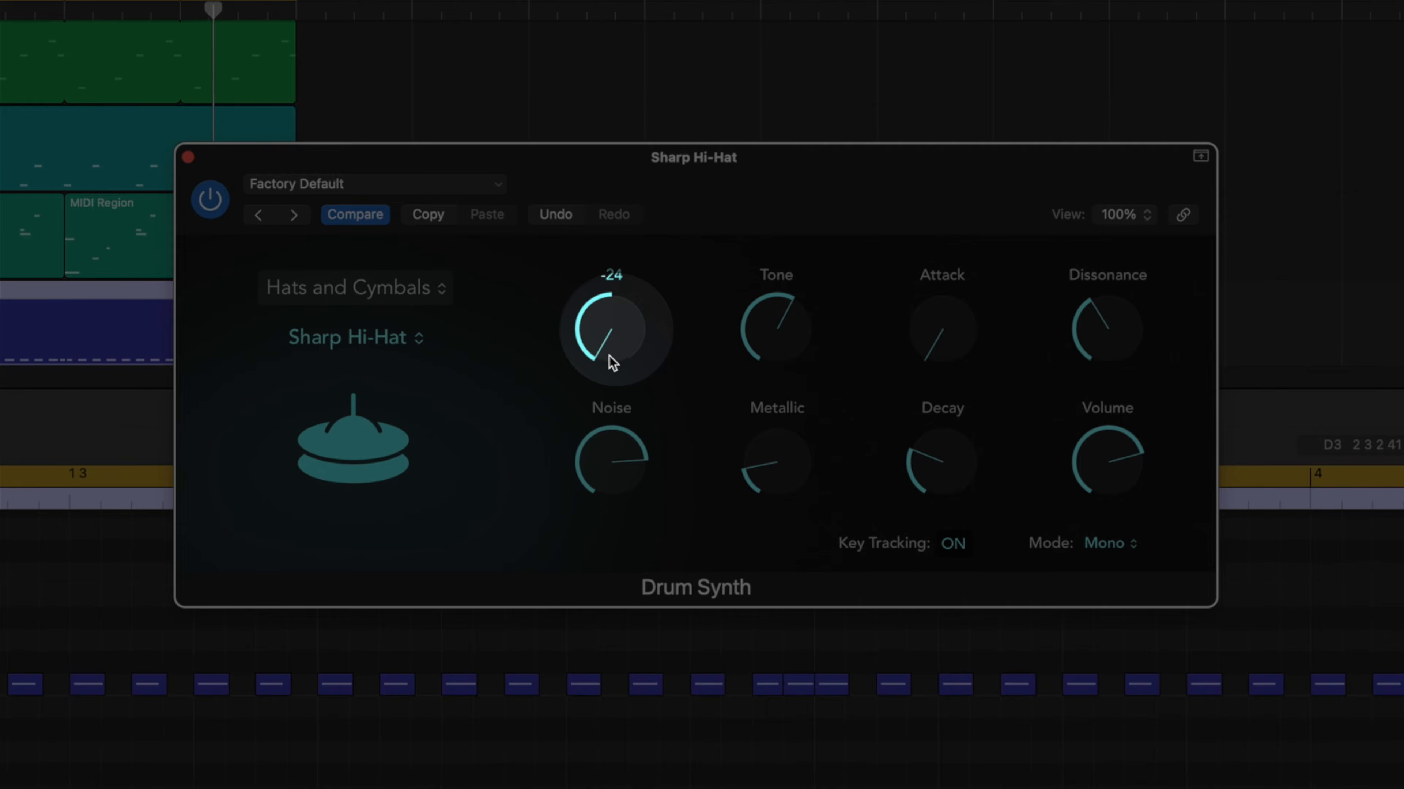
Audition the hi-hat's Pitch range and return it to -24, and raise the Tone to about 75.7%.
{"action": "left_click_drag", "start_coordinate": [609, 355], "coordinate": [609, 203]}
{"action": "left_click_drag", "start_coordinate": [616, 323], "coordinate": [627, 384]}
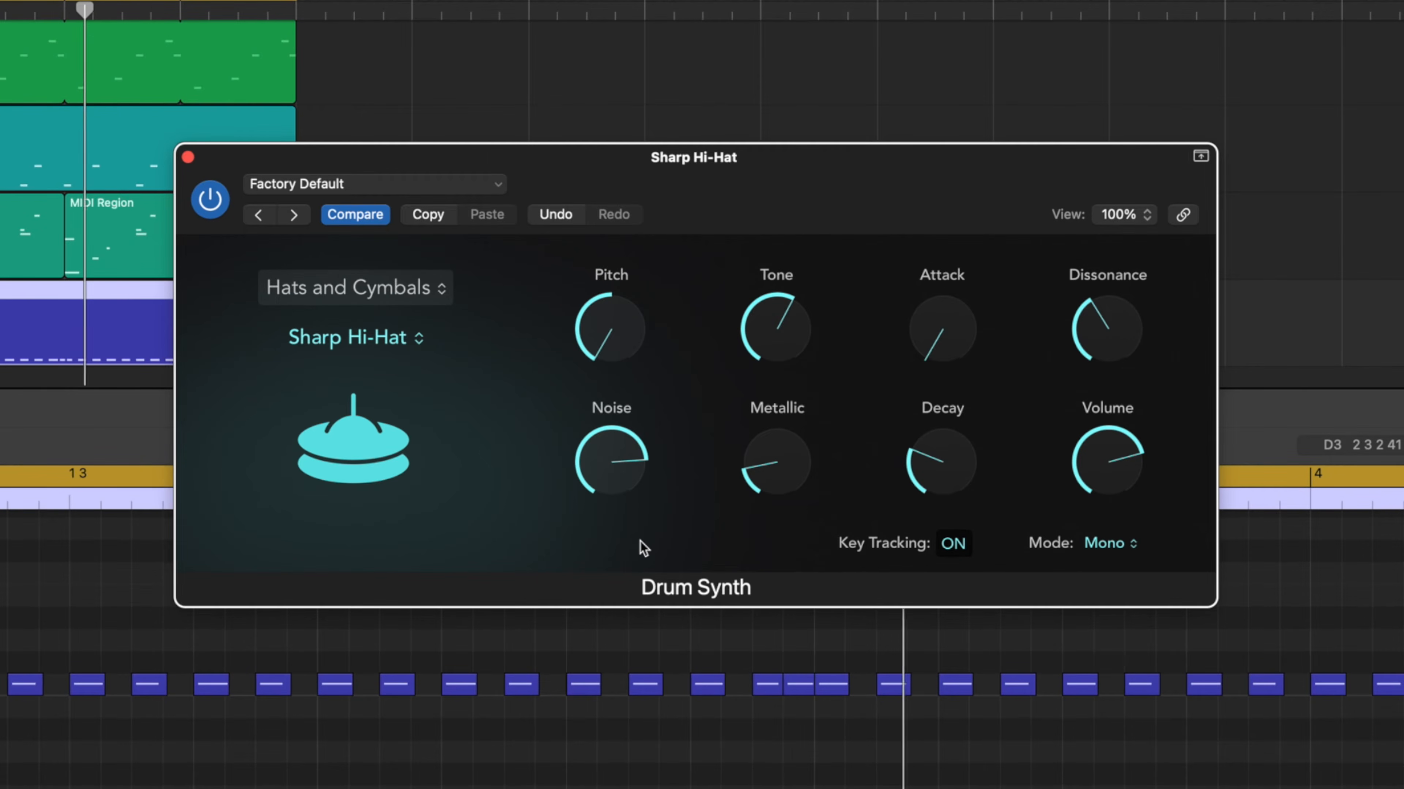
{"action": "left_click_drag", "start_coordinate": [780, 321], "coordinate": [779, 491]}
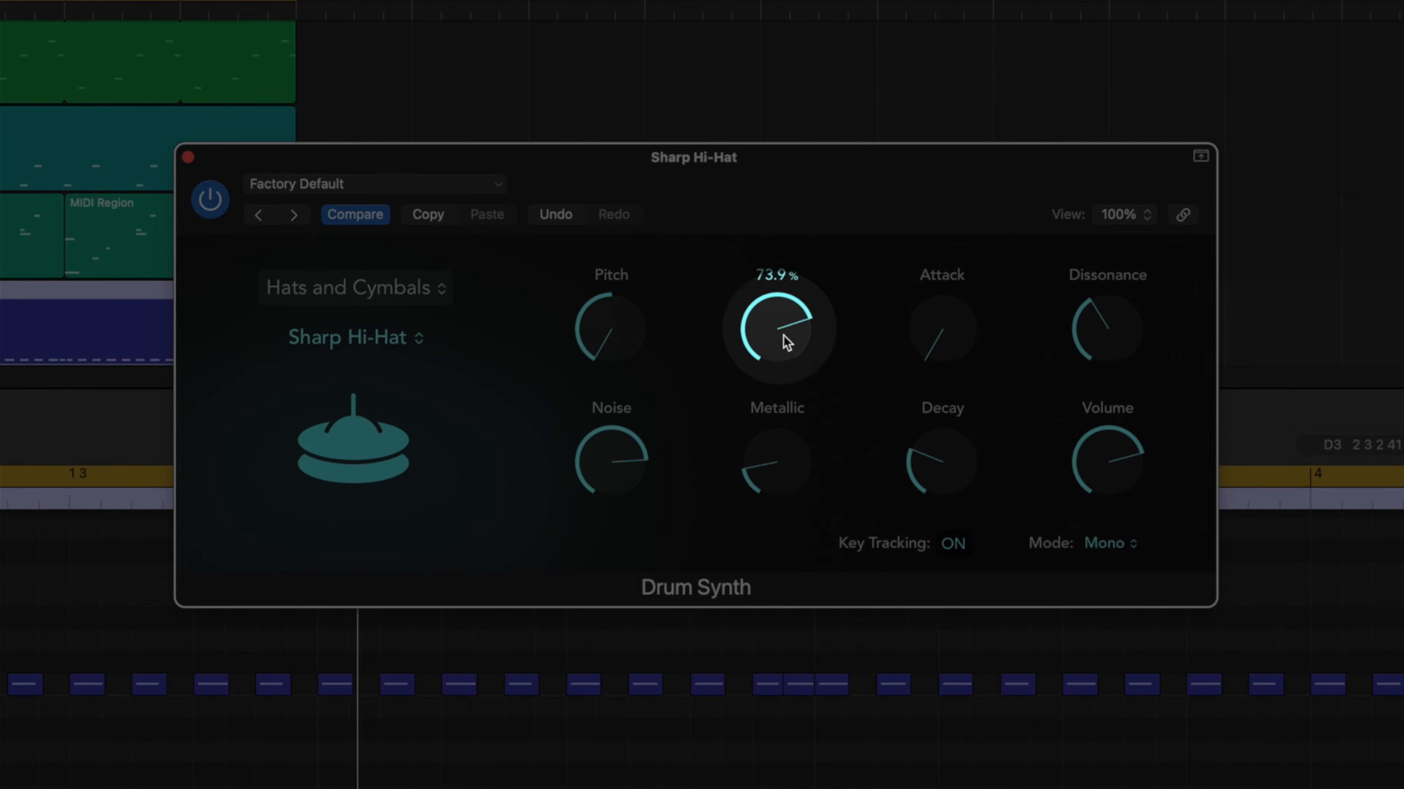
{"action": "mouse_move", "coordinate": [790, 344]}
{"action": "left_mouse_down"}
{"action": "mouse_move", "coordinate": [791, 303]}
{"action": "mouse_move", "coordinate": [790, 364]}
{"action": "left_mouse_up"}
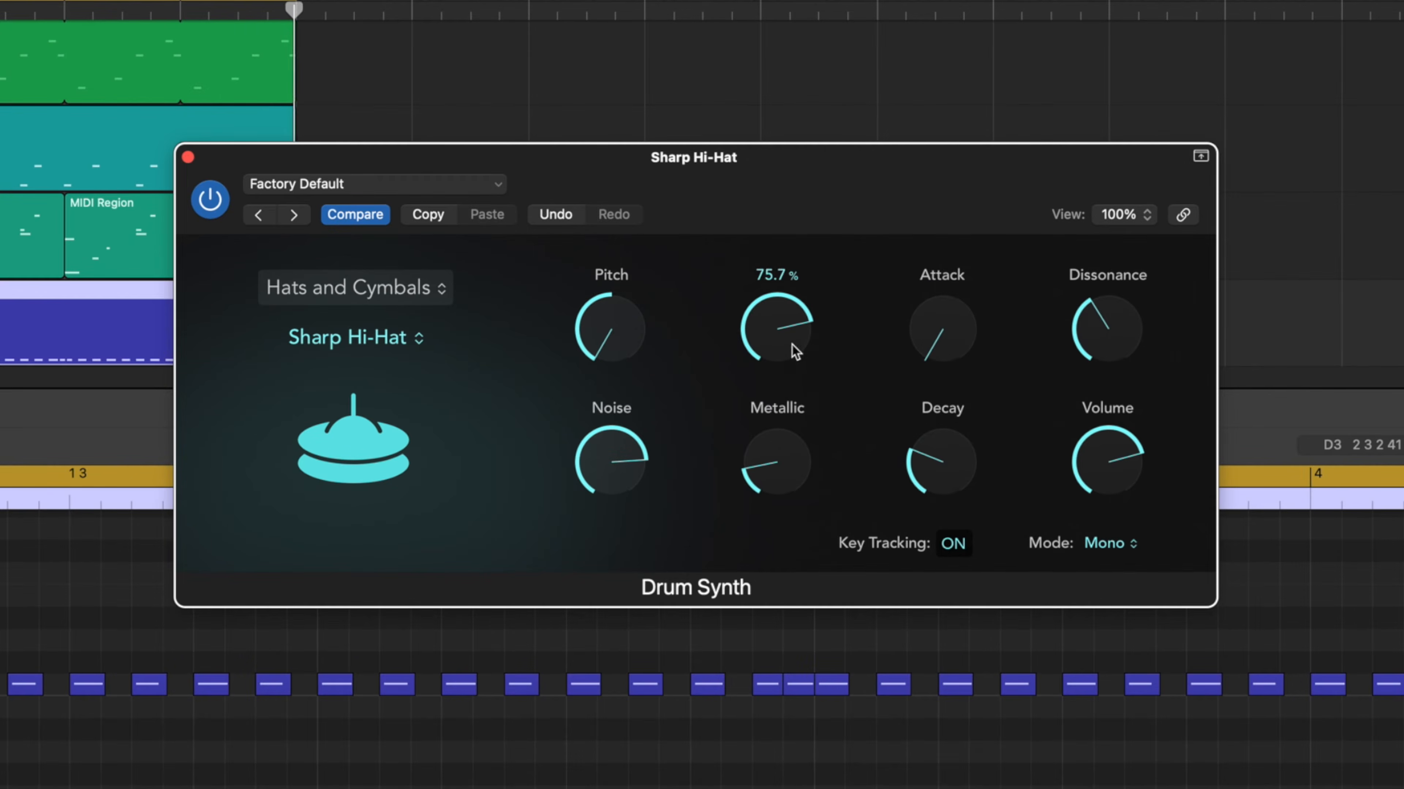
Audition the hi-hat's Attack and return it to minimum, and lower Dissonance slightly after trying its full range.
{"action": "left_click_drag", "start_coordinate": [930, 336], "coordinate": [1015, 348]}
{"action": "mouse_move", "coordinate": [968, 331]}
{"action": "left_click_drag", "start_coordinate": [955, 352], "coordinate": [950, 370]}
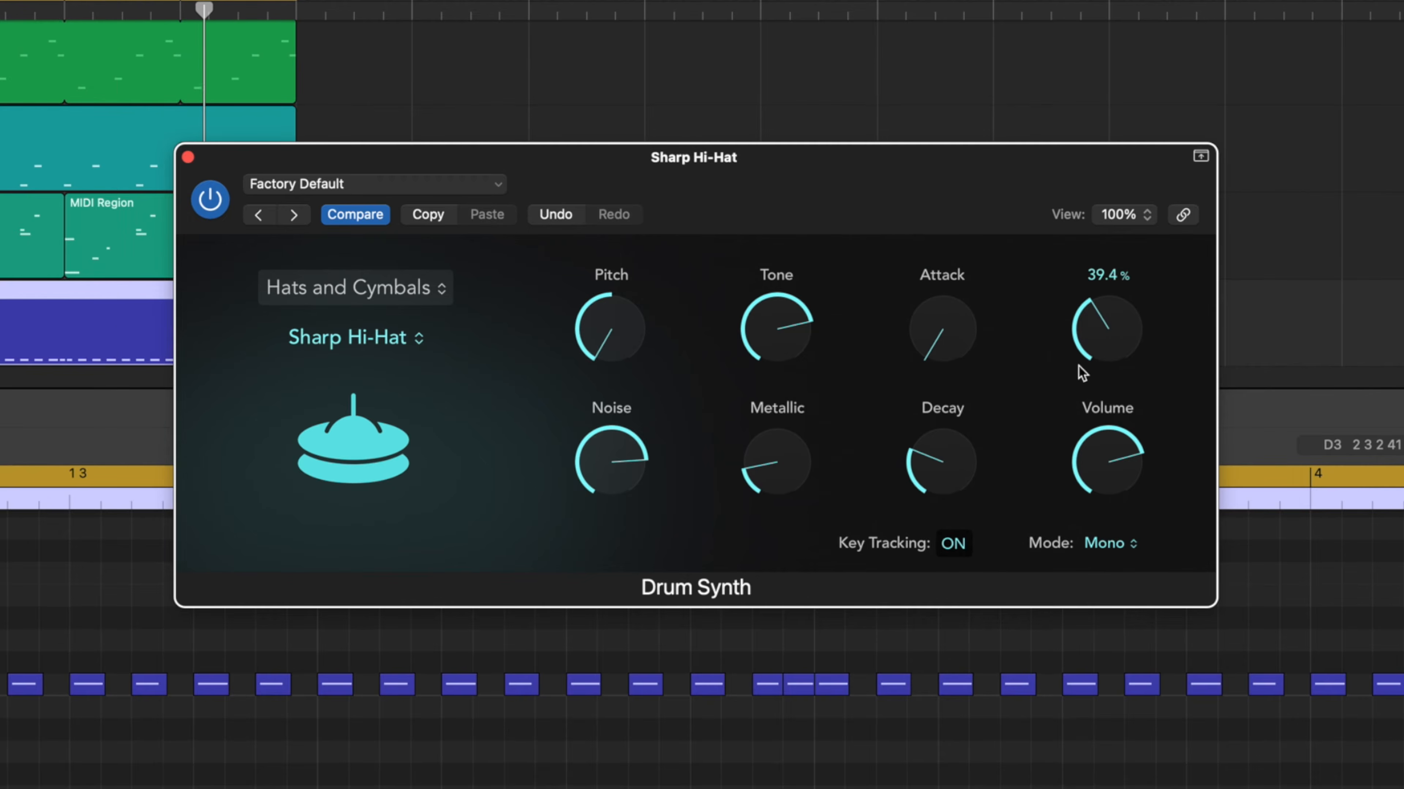
{"action": "mouse_move", "coordinate": [1112, 322]}
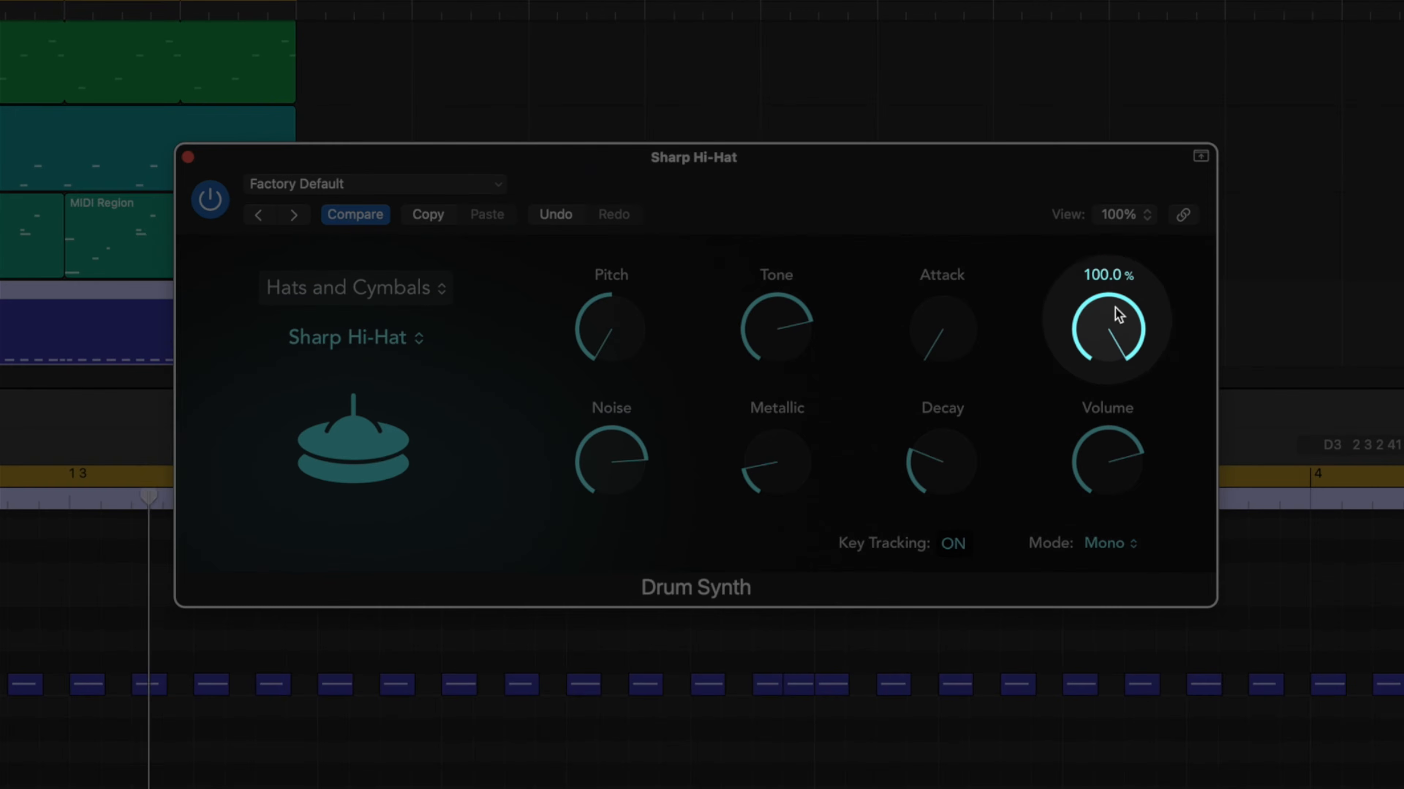
{"action": "left_click_drag", "start_coordinate": [1118, 316], "coordinate": [1116, 568]}
{"action": "mouse_move", "coordinate": [1115, 327]}
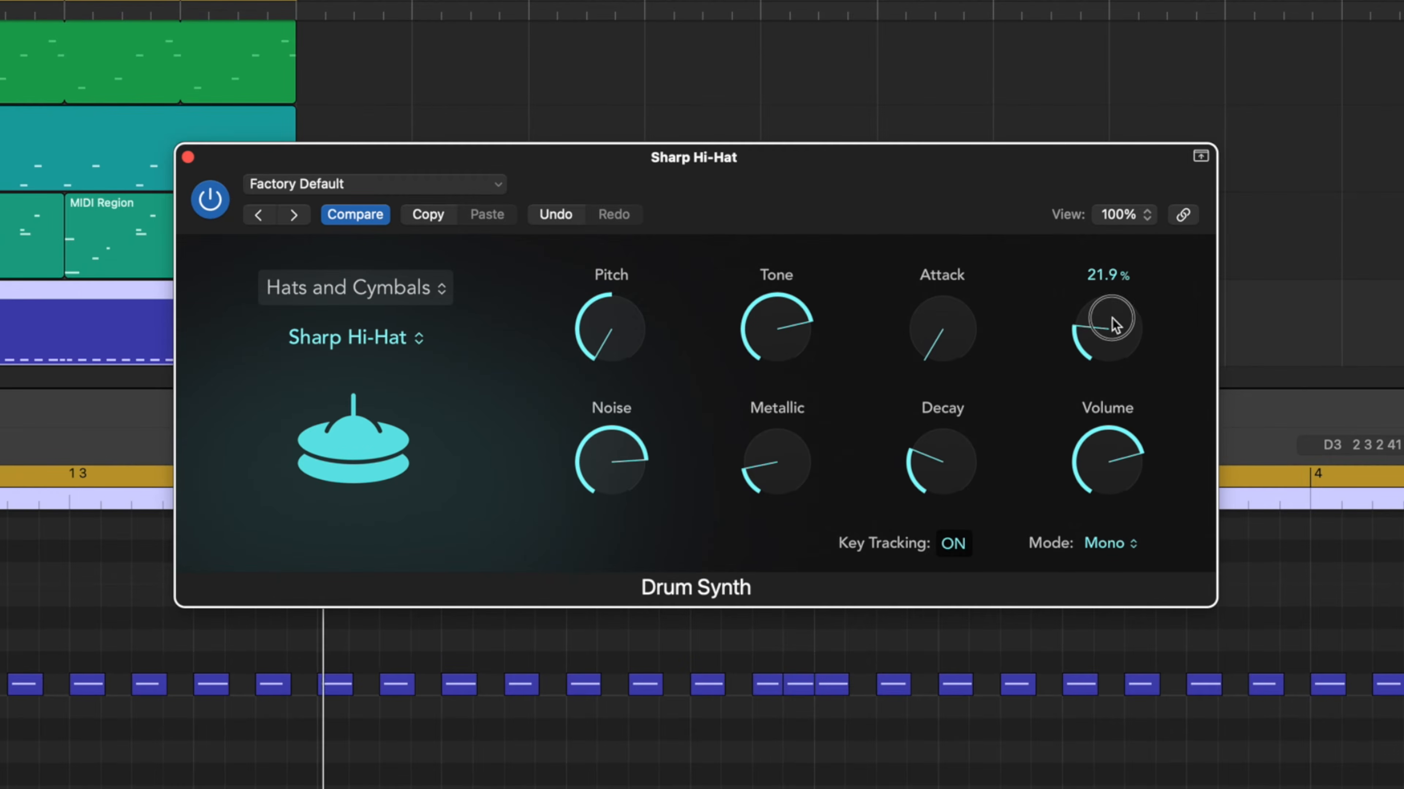
{"action": "scroll", "coordinate": [1112, 341], "scroll_direction": "up", "scroll_amount": 6}
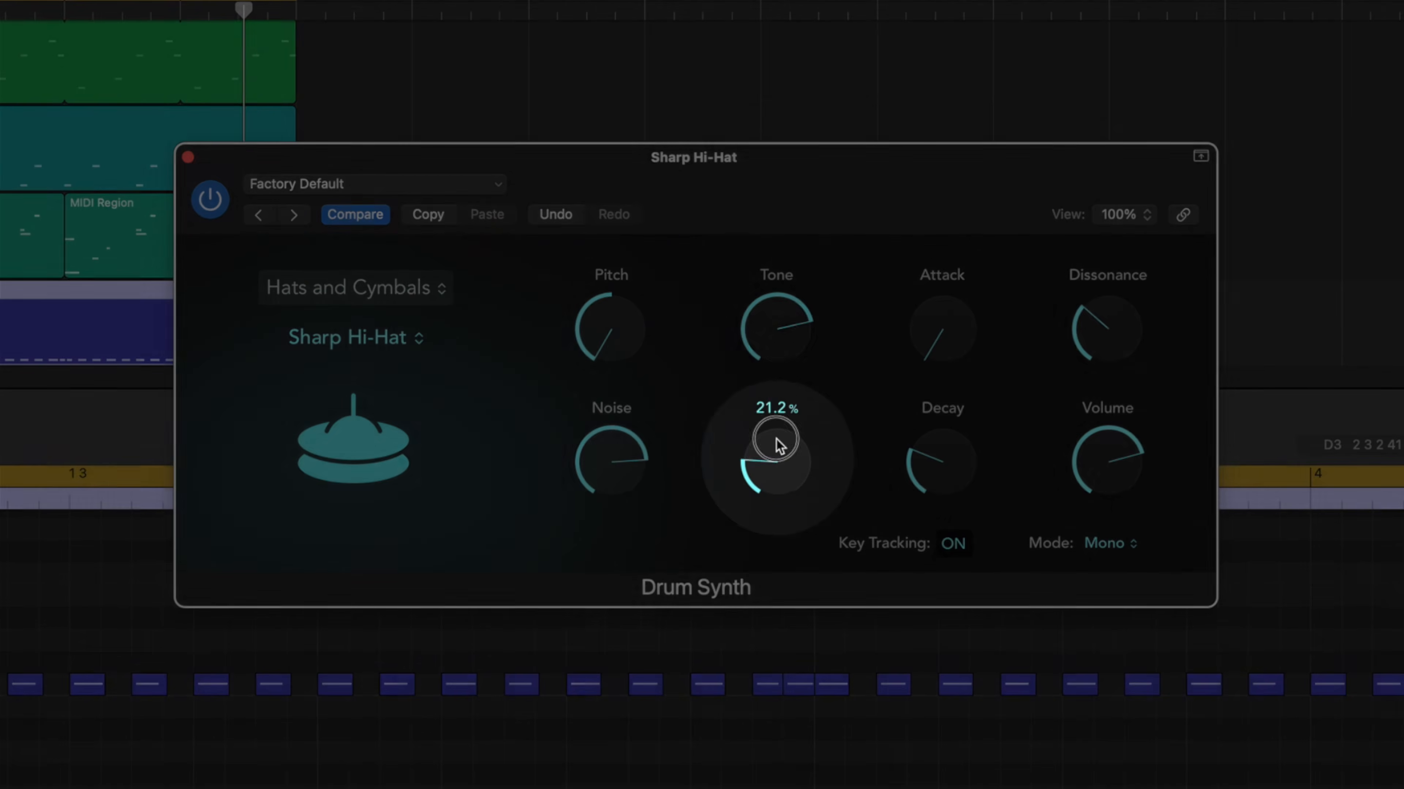
Audition the hi-hat's Metallic amount, shorten its Decay slightly and close the Drum Synth window.
{"action": "left_click_drag", "start_coordinate": [777, 439], "coordinate": [807, 472]}
{"action": "scroll", "coordinate": [954, 470], "scroll_direction": "down", "scroll_amount": 7}
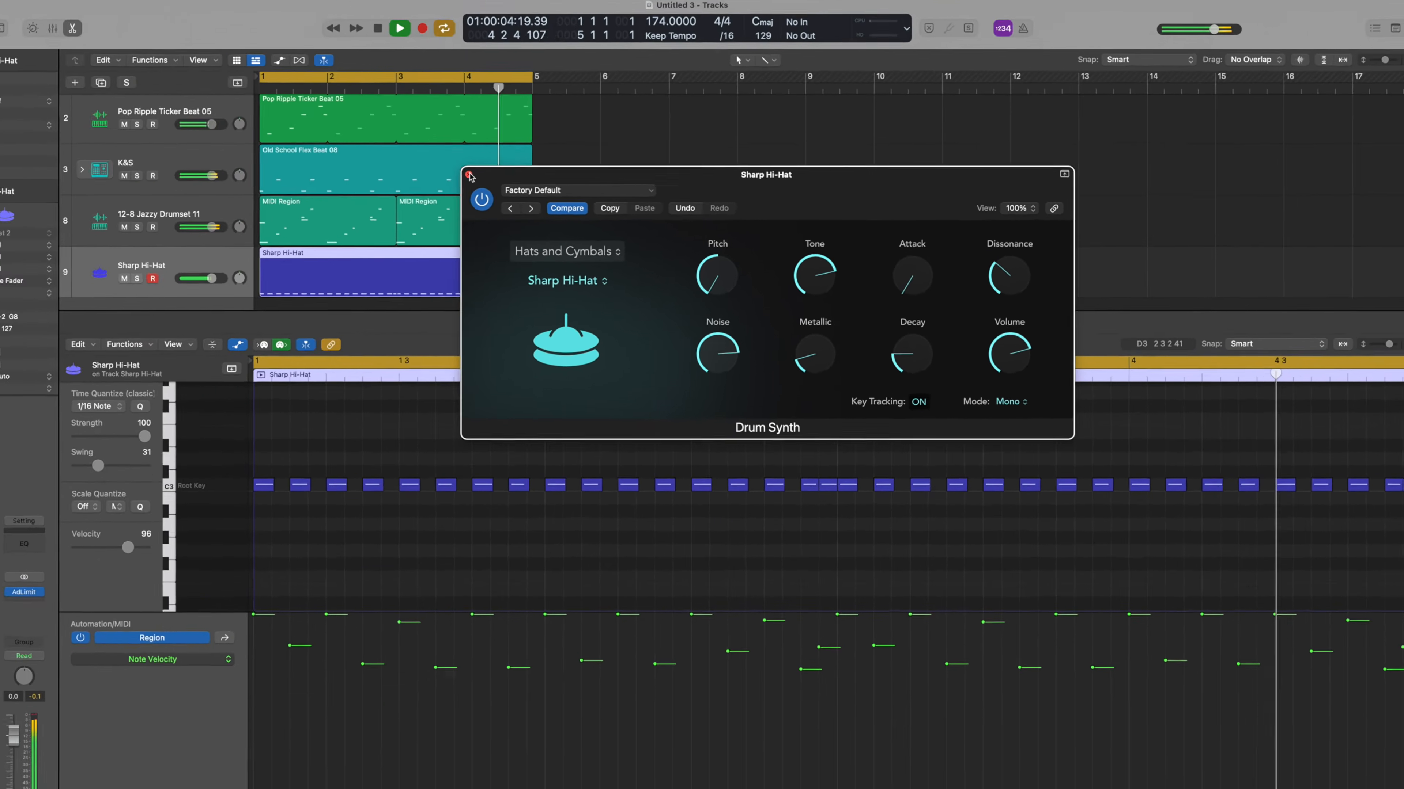
{"action": "left_click", "coordinate": [188, 157]}
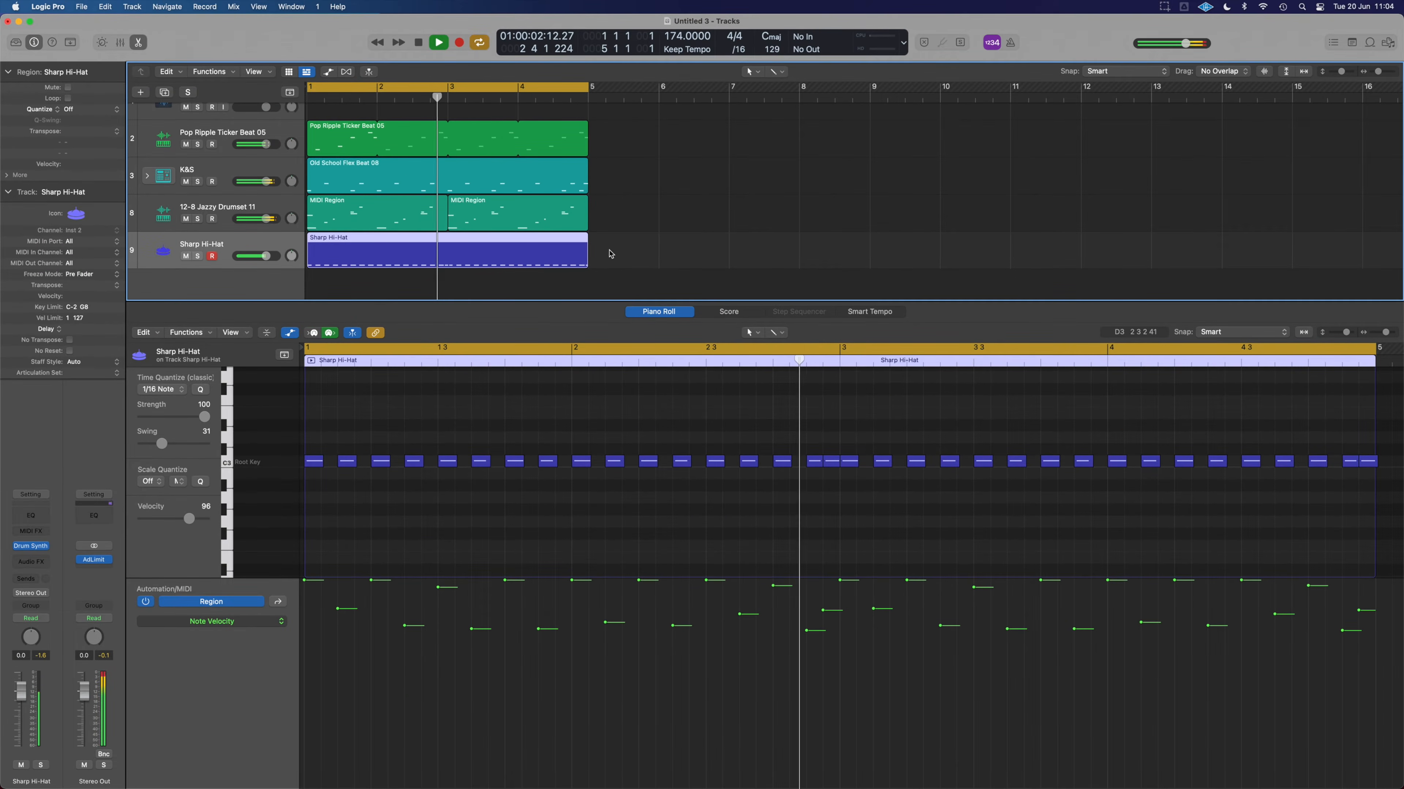
Add a Drummer track with the Songwriter genre.
{"action": "left_click", "coordinate": [141, 92]}
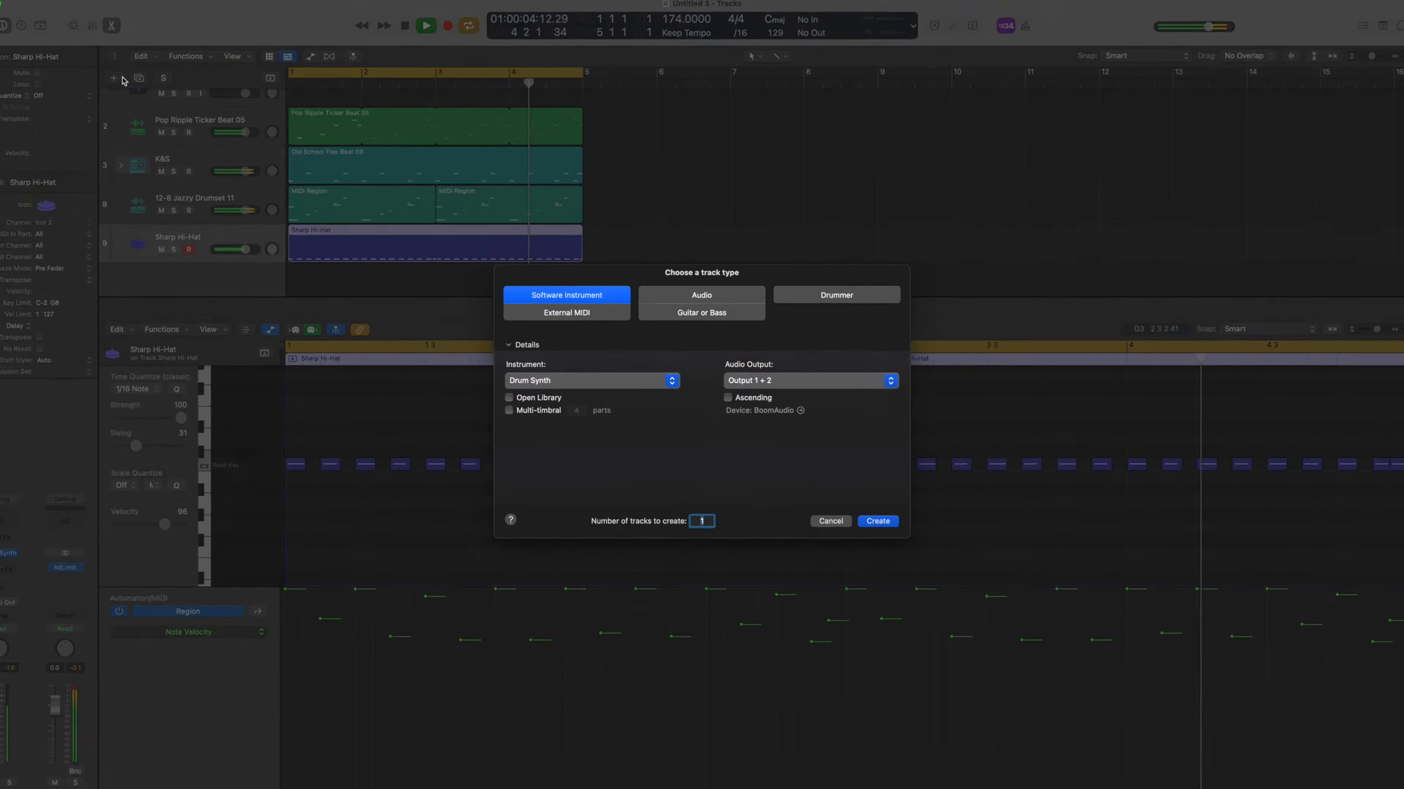
{"action": "left_click", "coordinate": [840, 295]}
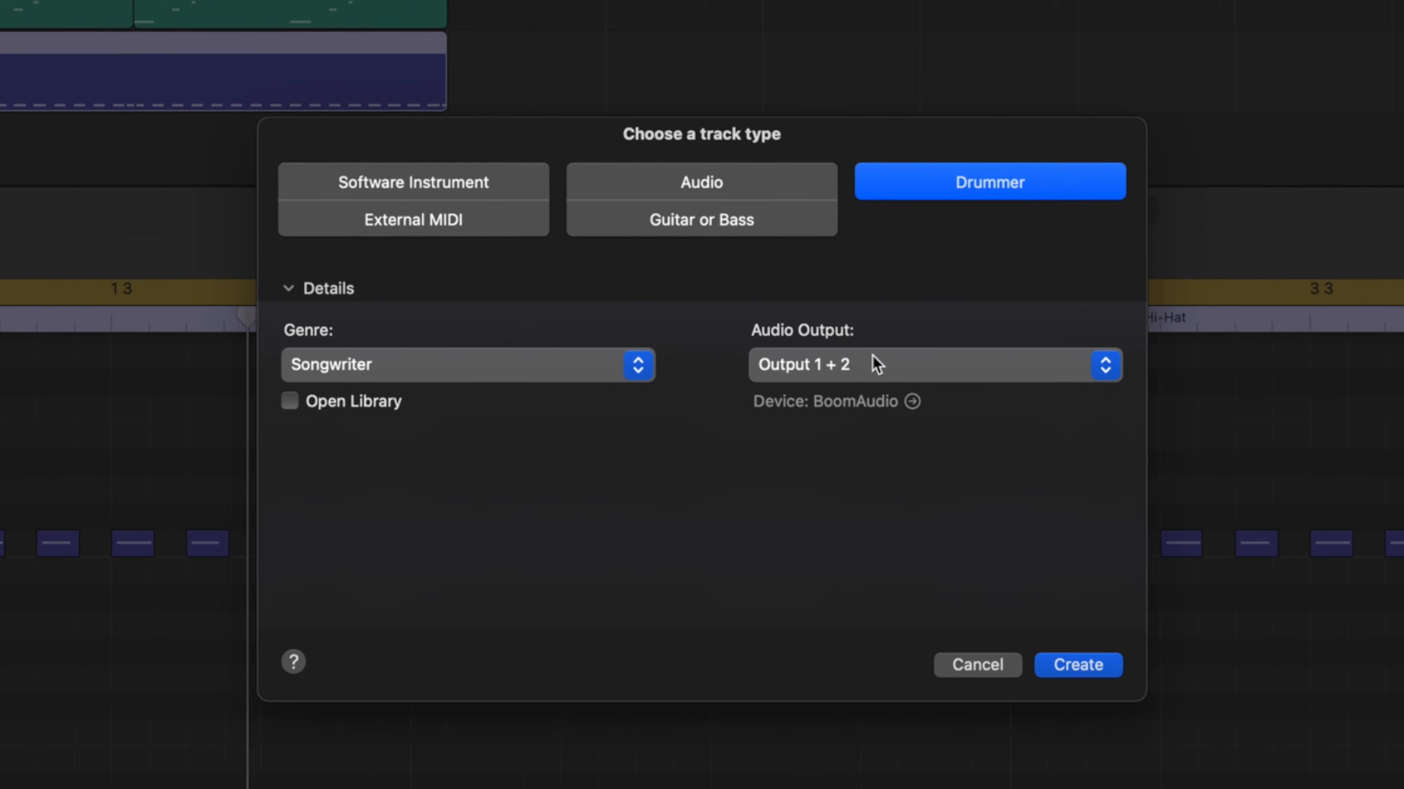
{"action": "left_click", "coordinate": [630, 366]}
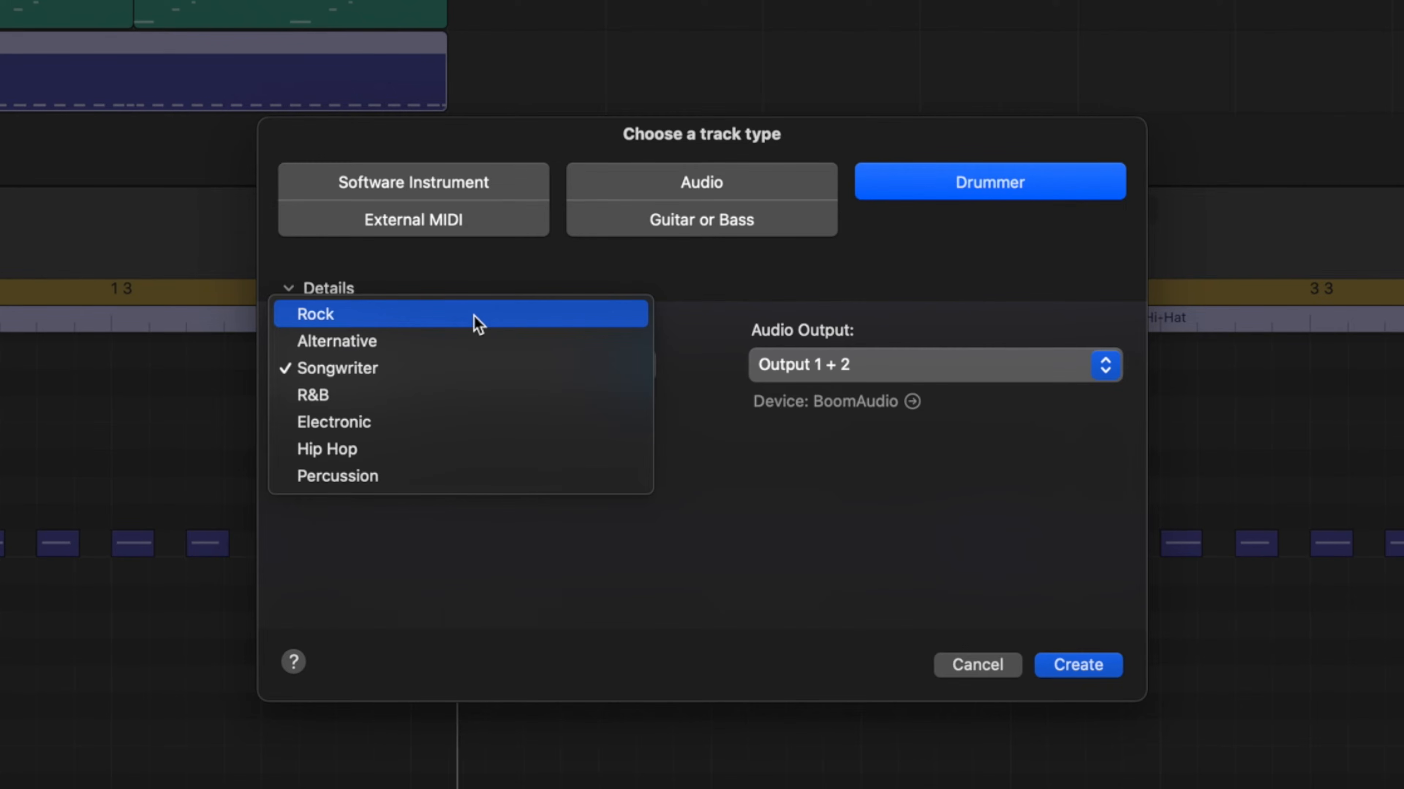
{"action": "left_click", "coordinate": [427, 368]}
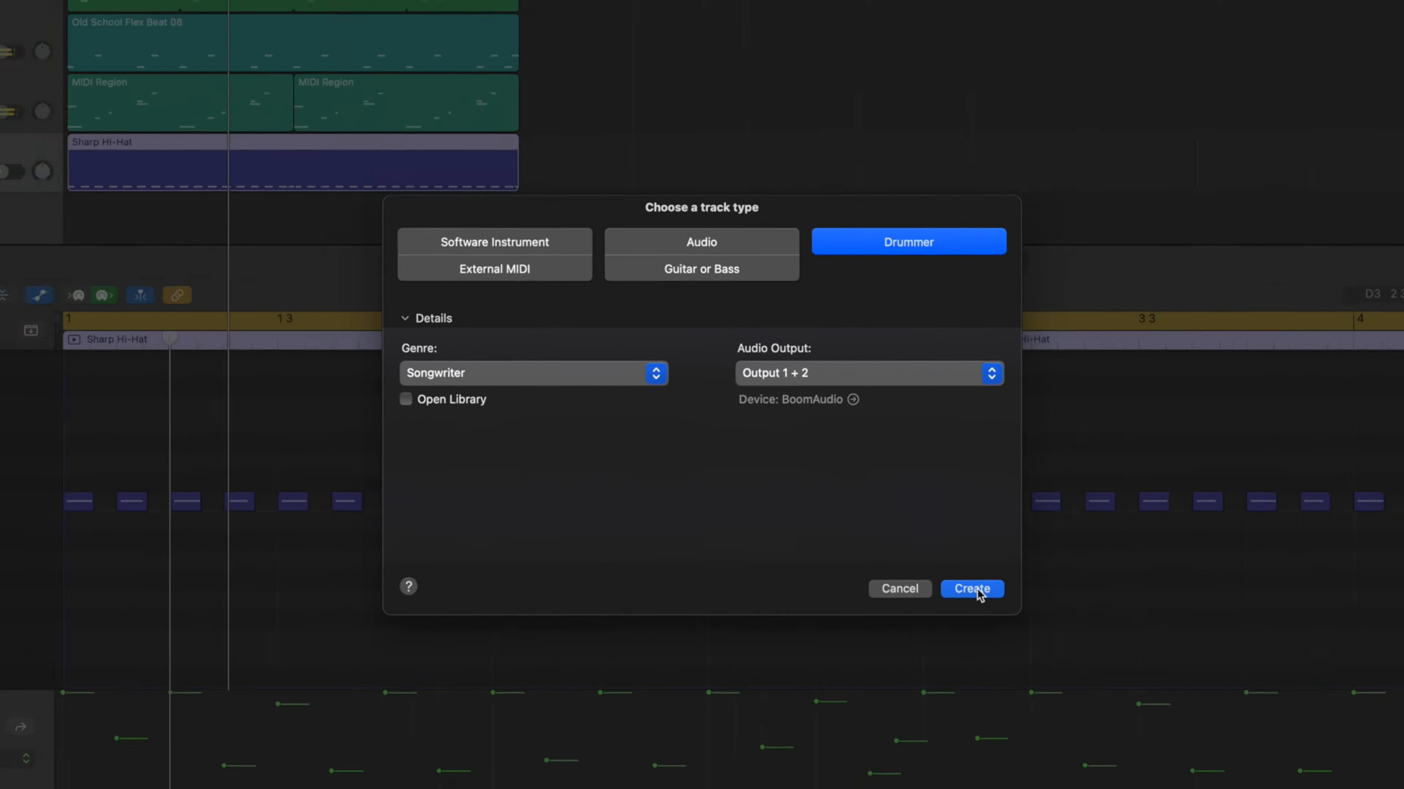
{"action": "left_click", "coordinate": [1078, 665]}
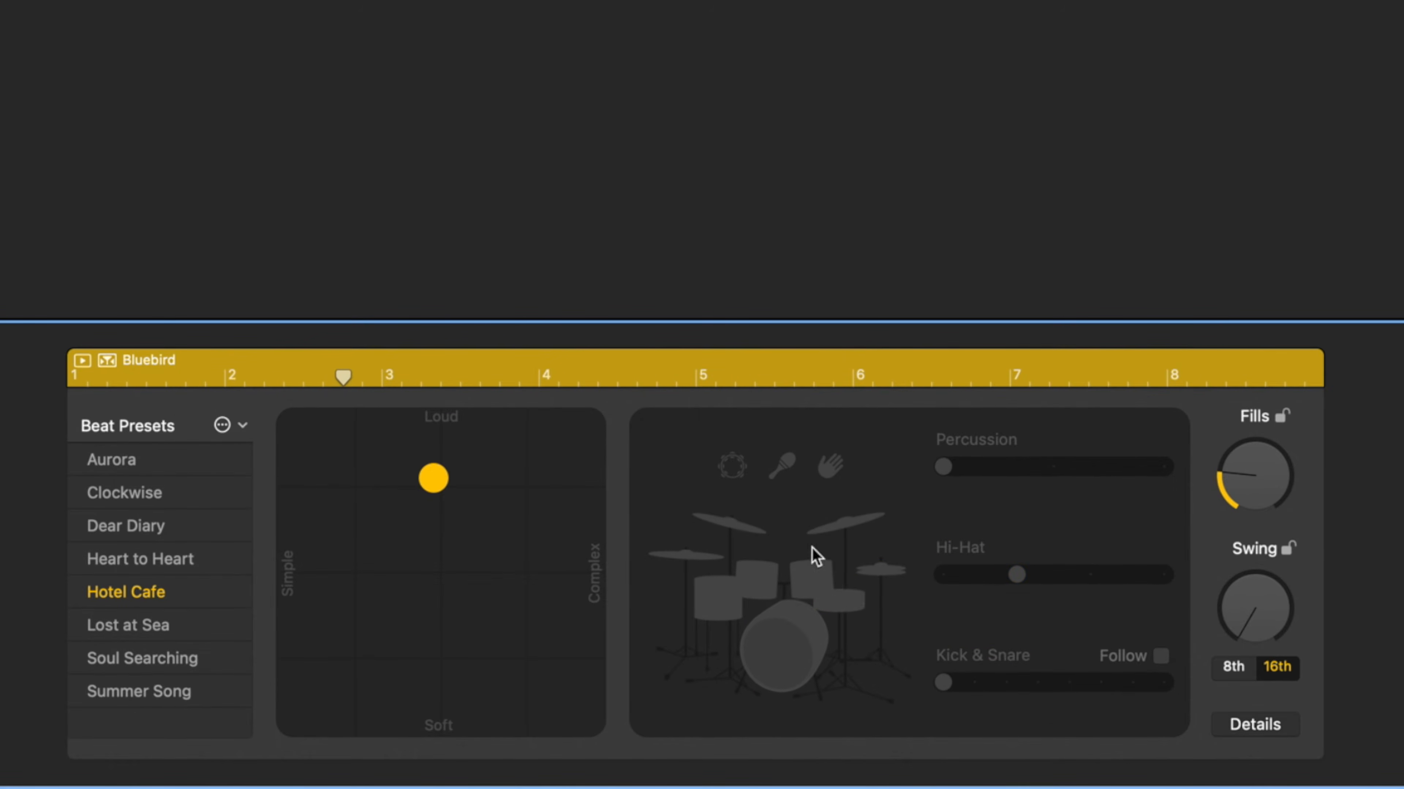
Make the Bluebird drummer play only cymbals without fills at maximum loudness and complexity, and shorten its region to four bars.
{"action": "left_click", "coordinate": [737, 526]}
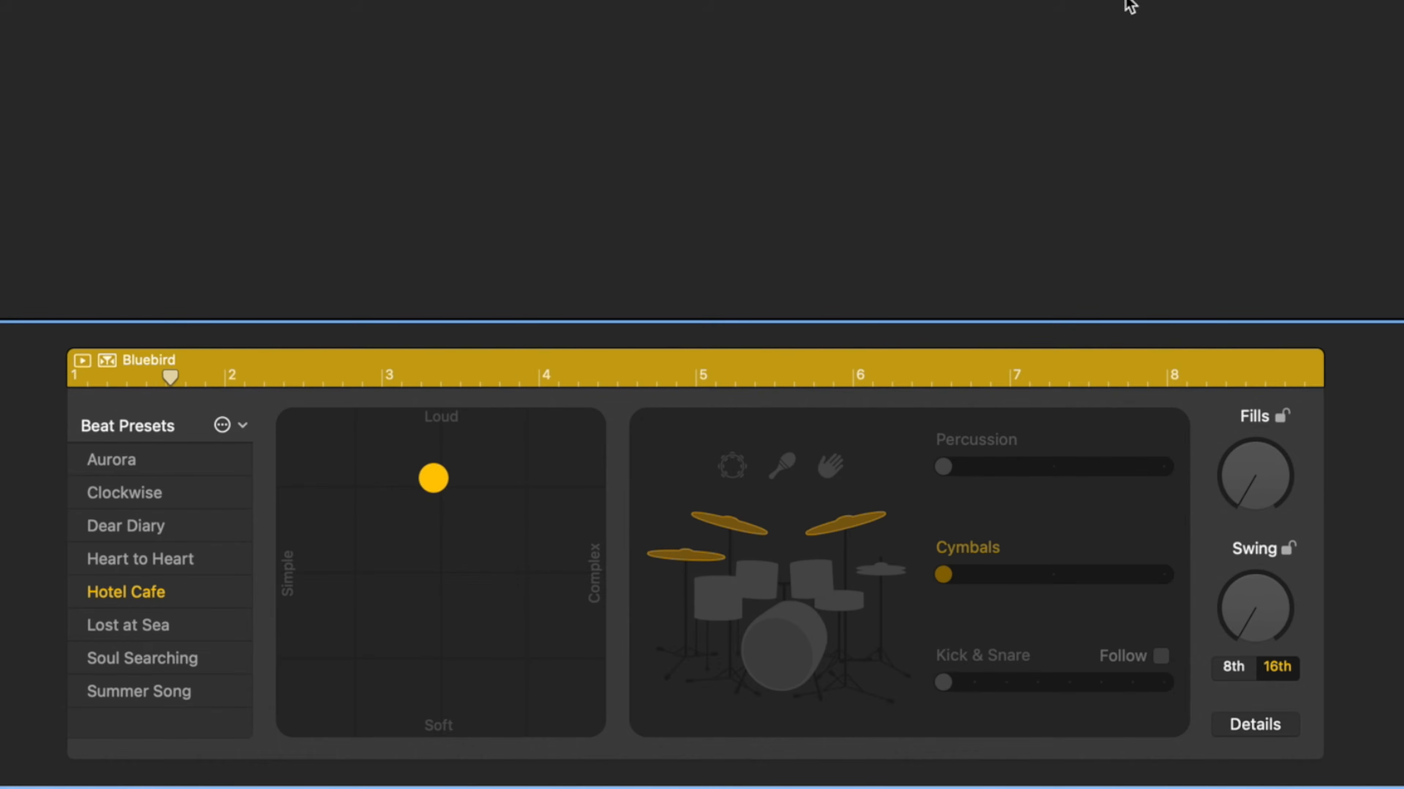
{"action": "left_click_drag", "start_coordinate": [934, 1], "coordinate": [303, 2]}
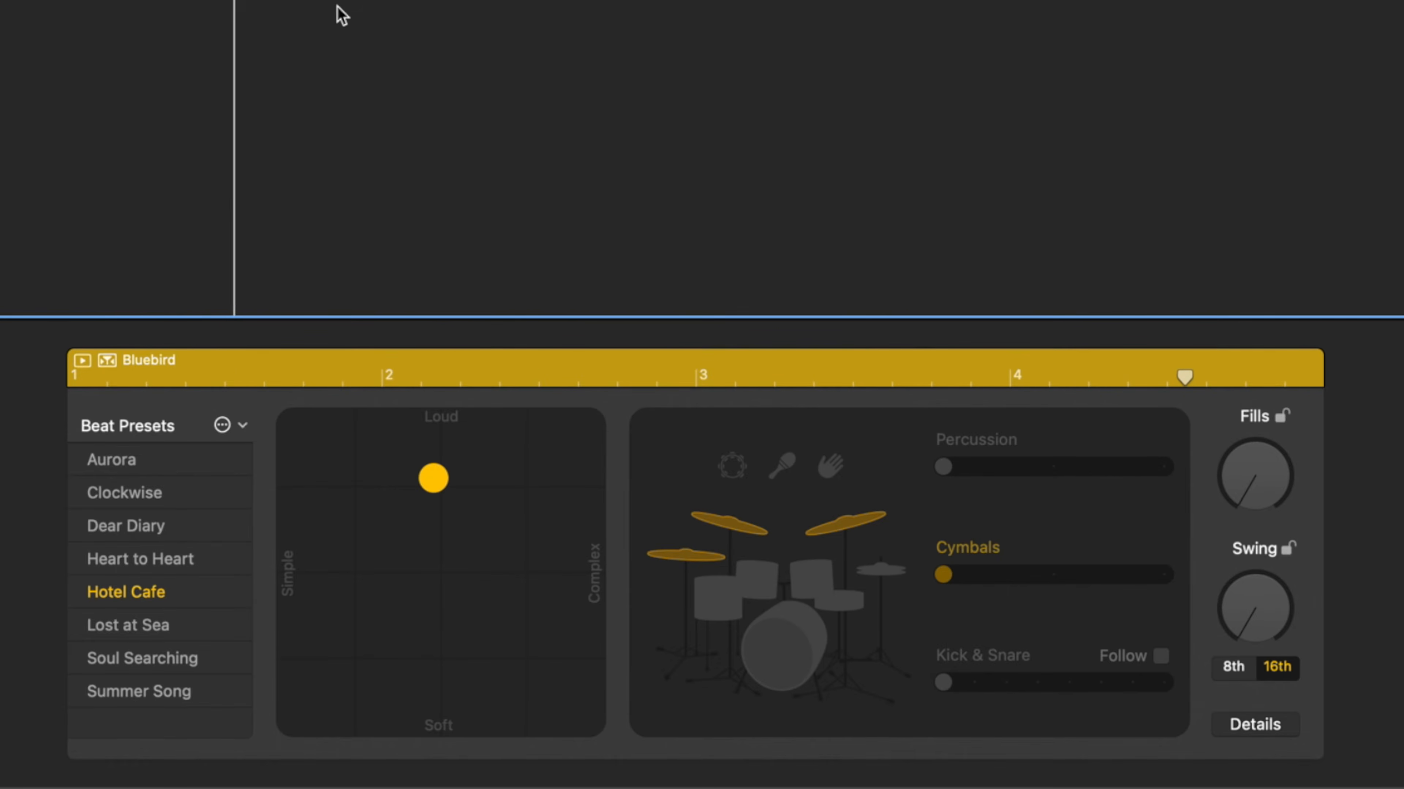
{"action": "left_click_drag", "start_coordinate": [447, 482], "coordinate": [590, 424]}
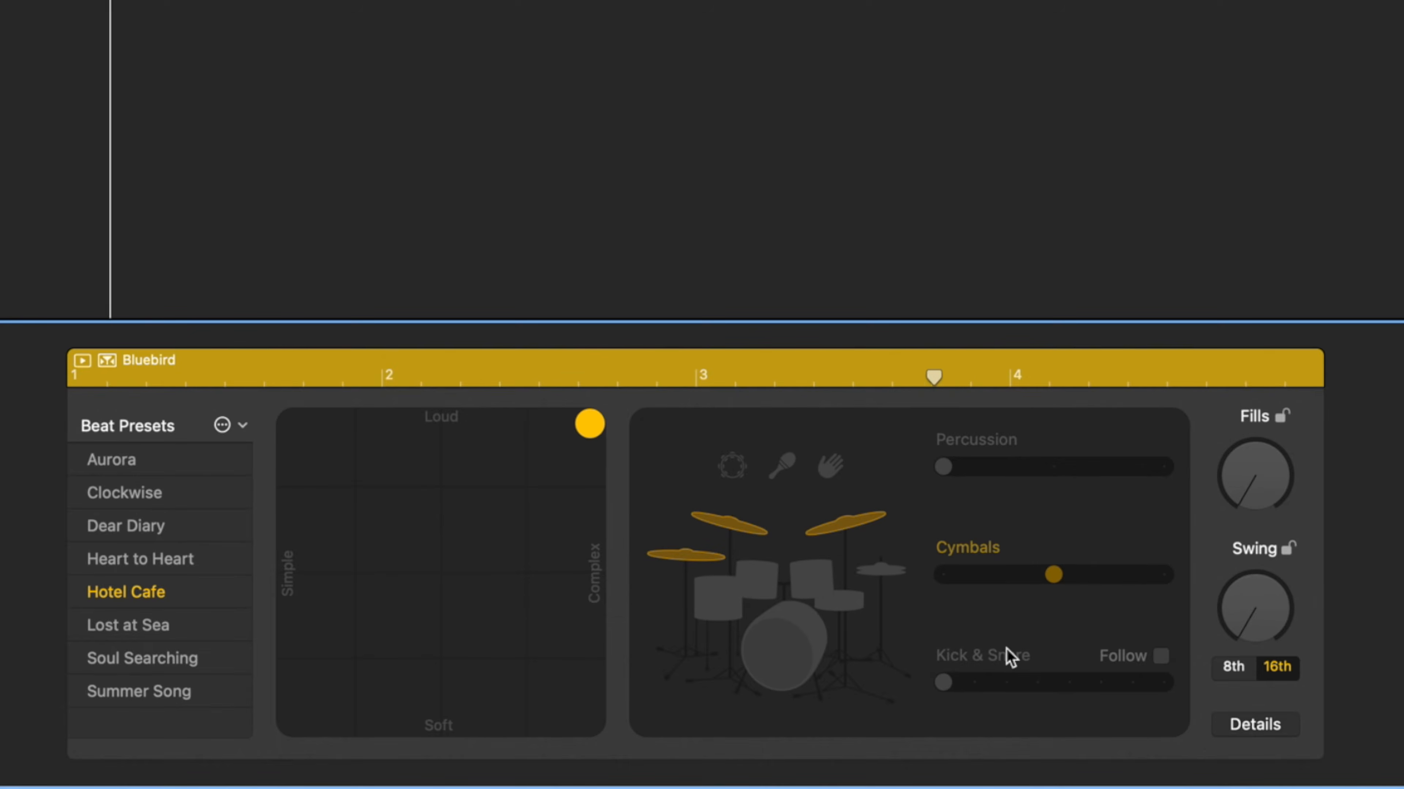
{"action": "left_click_drag", "start_coordinate": [1044, 579], "coordinate": [971, 588]}
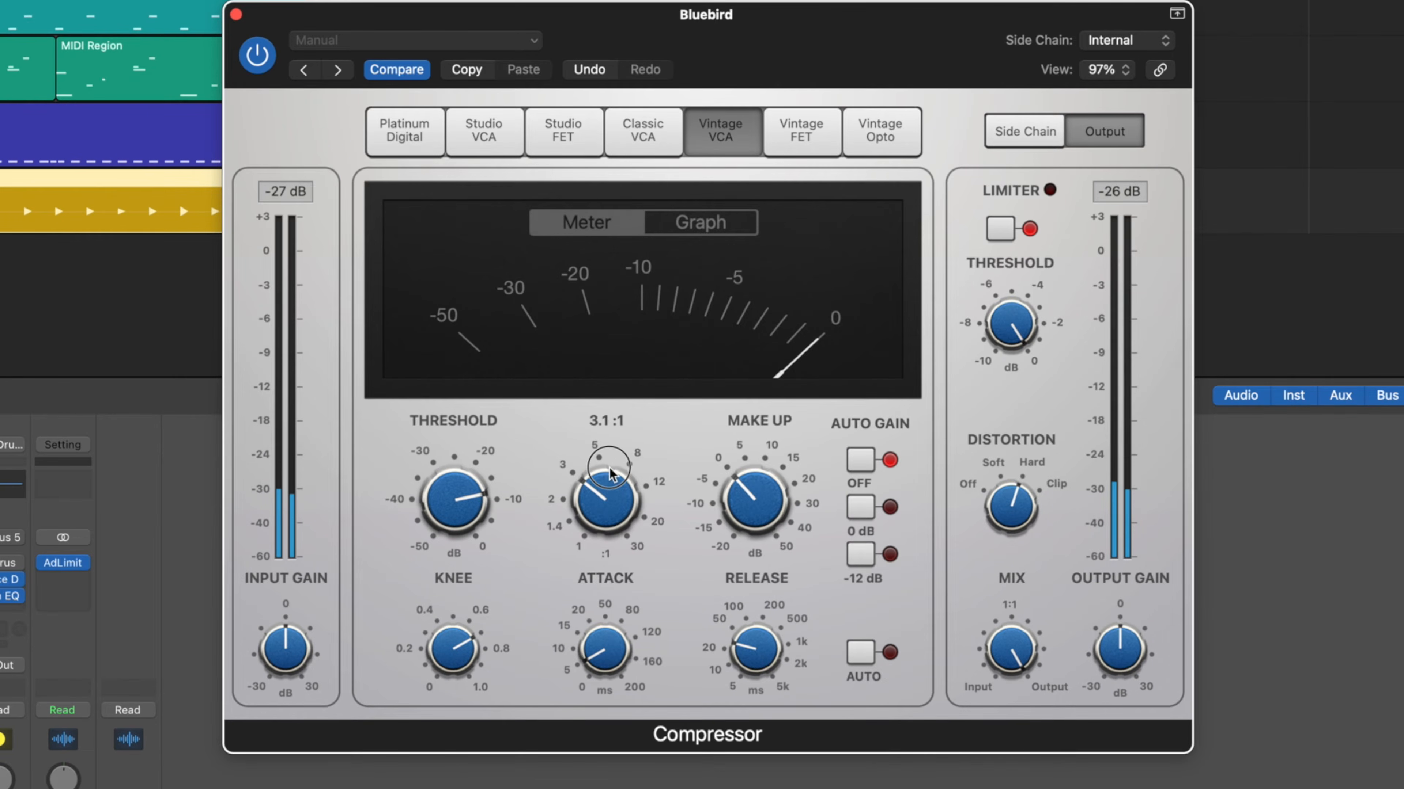
Compress the Bluebird track with threshold about -40 dB, ratio 3.1:1, Auto Gain at -12 dB and output gain about -7 dB.
{"action": "left_click_drag", "start_coordinate": [463, 501], "coordinate": [458, 552]}
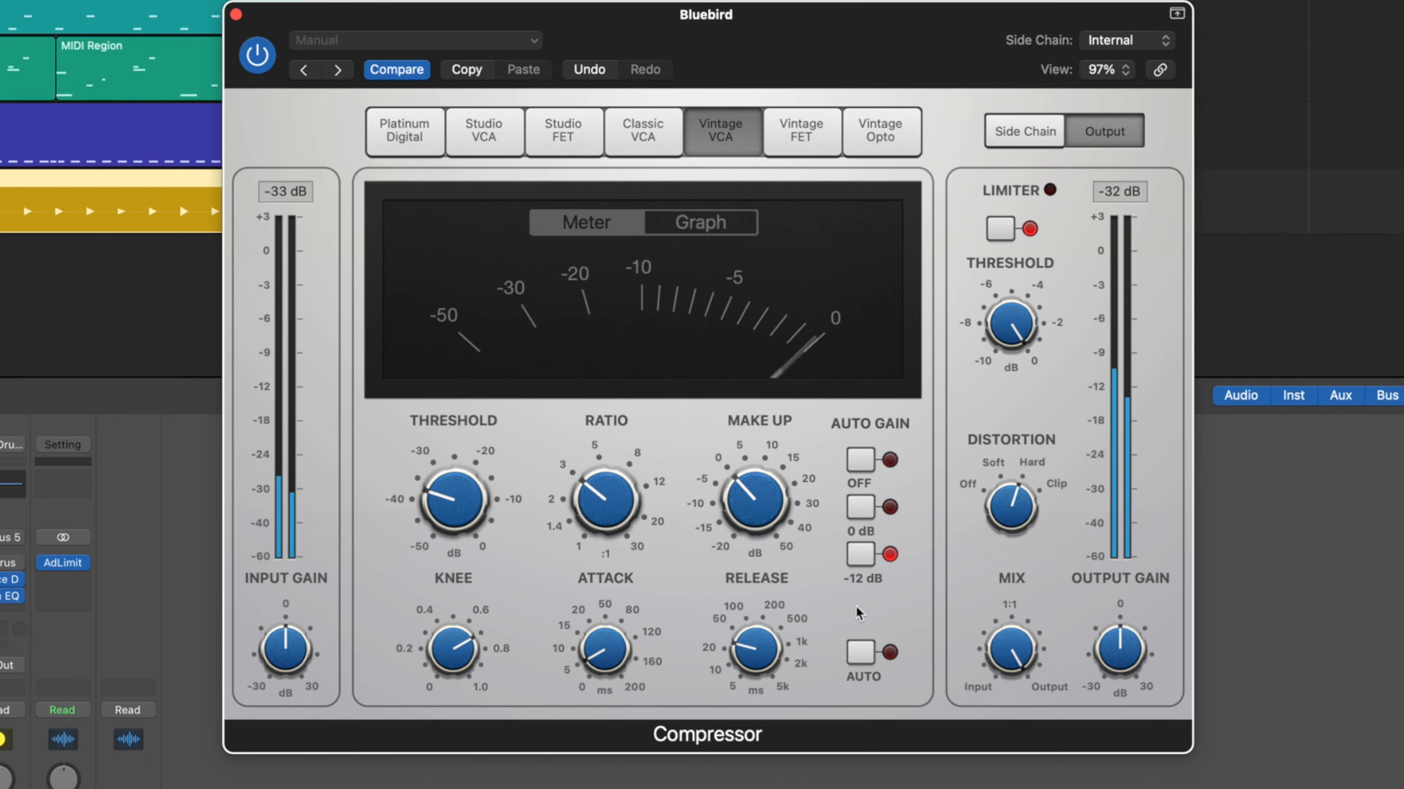
{"action": "mouse_move", "coordinate": [1014, 638]}
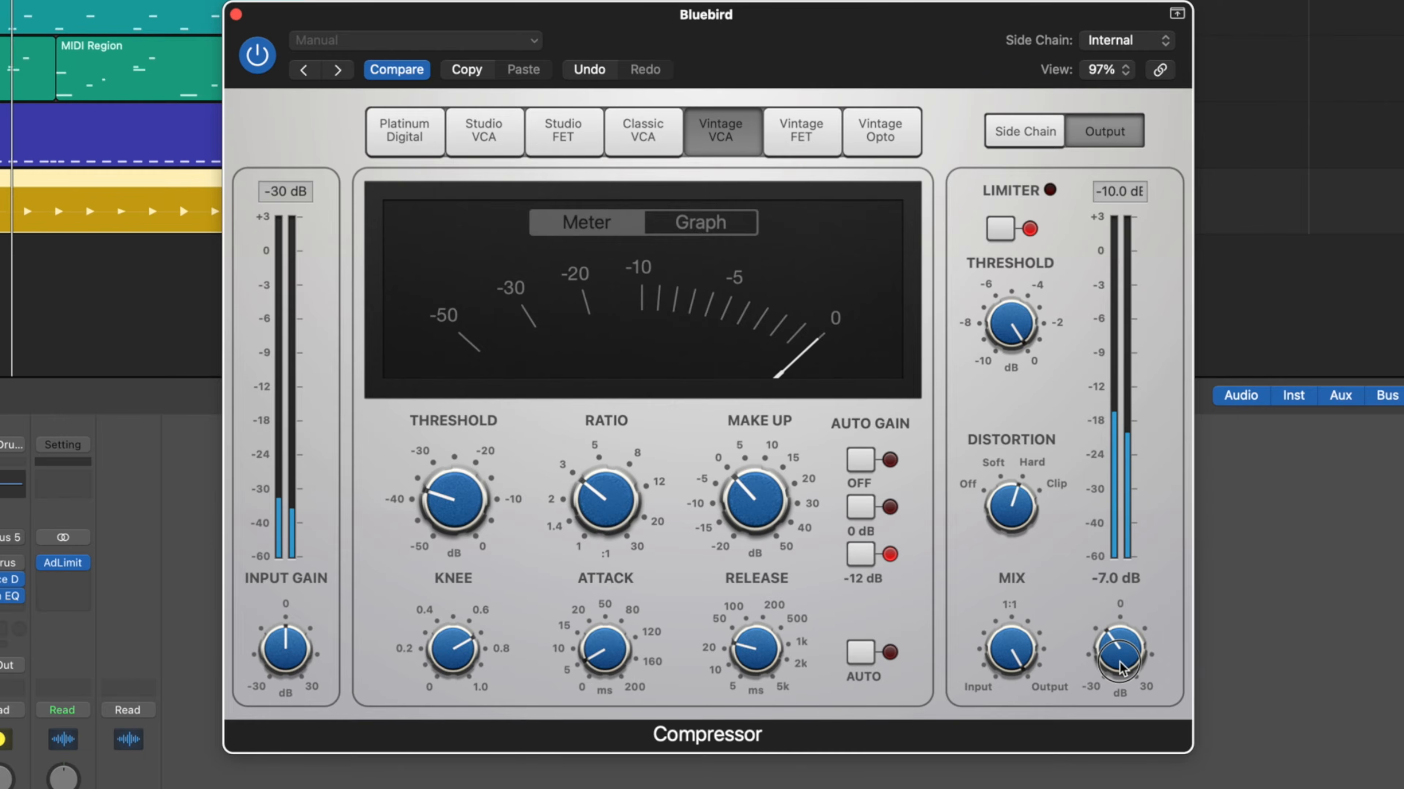
{"action": "scroll", "coordinate": [1121, 669], "scroll_direction": "down", "scroll_amount": 1}
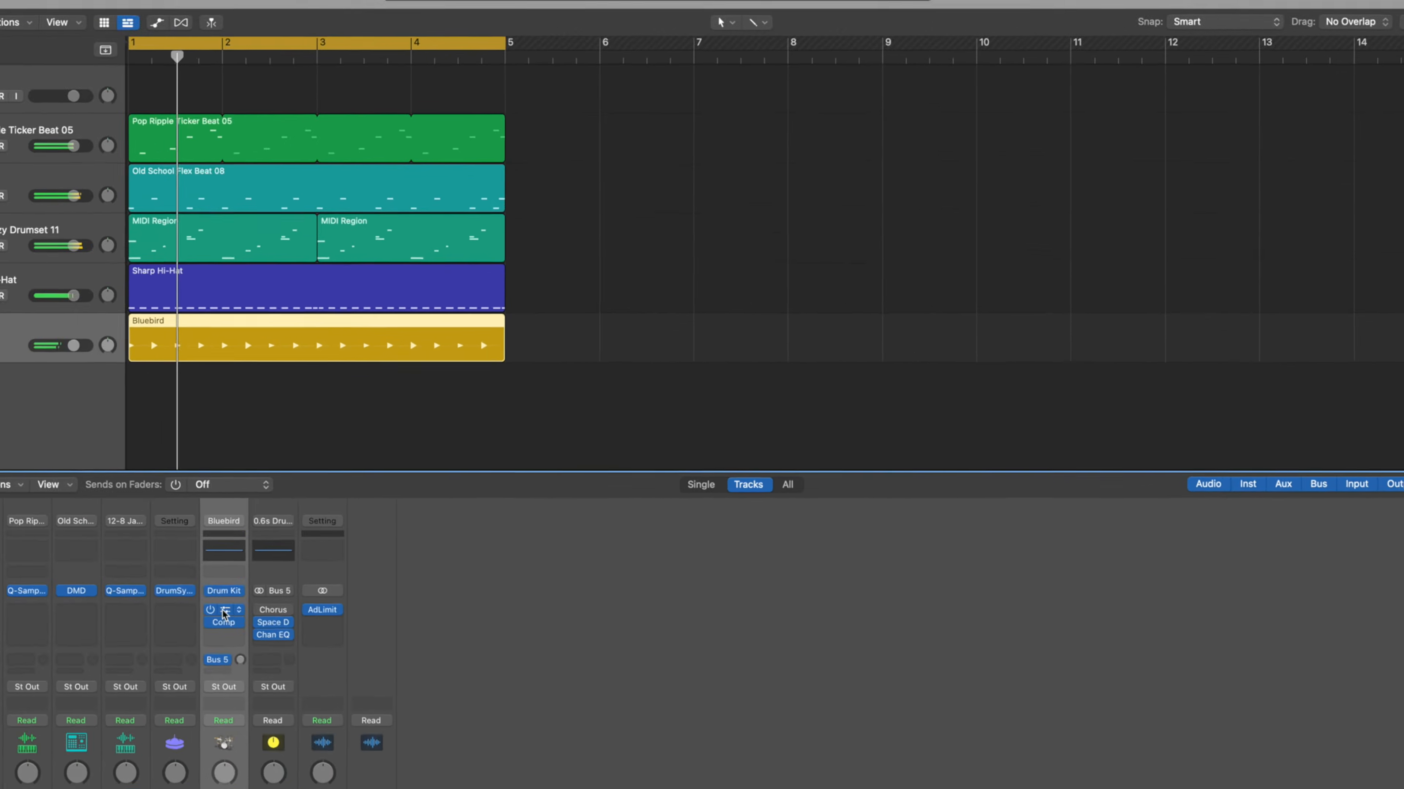
High-pass the Bluebird track at about 494 Hz with its Channel EQ and compare the mix with the track muted and unmuted.
{"action": "left_click", "coordinate": [224, 610]}
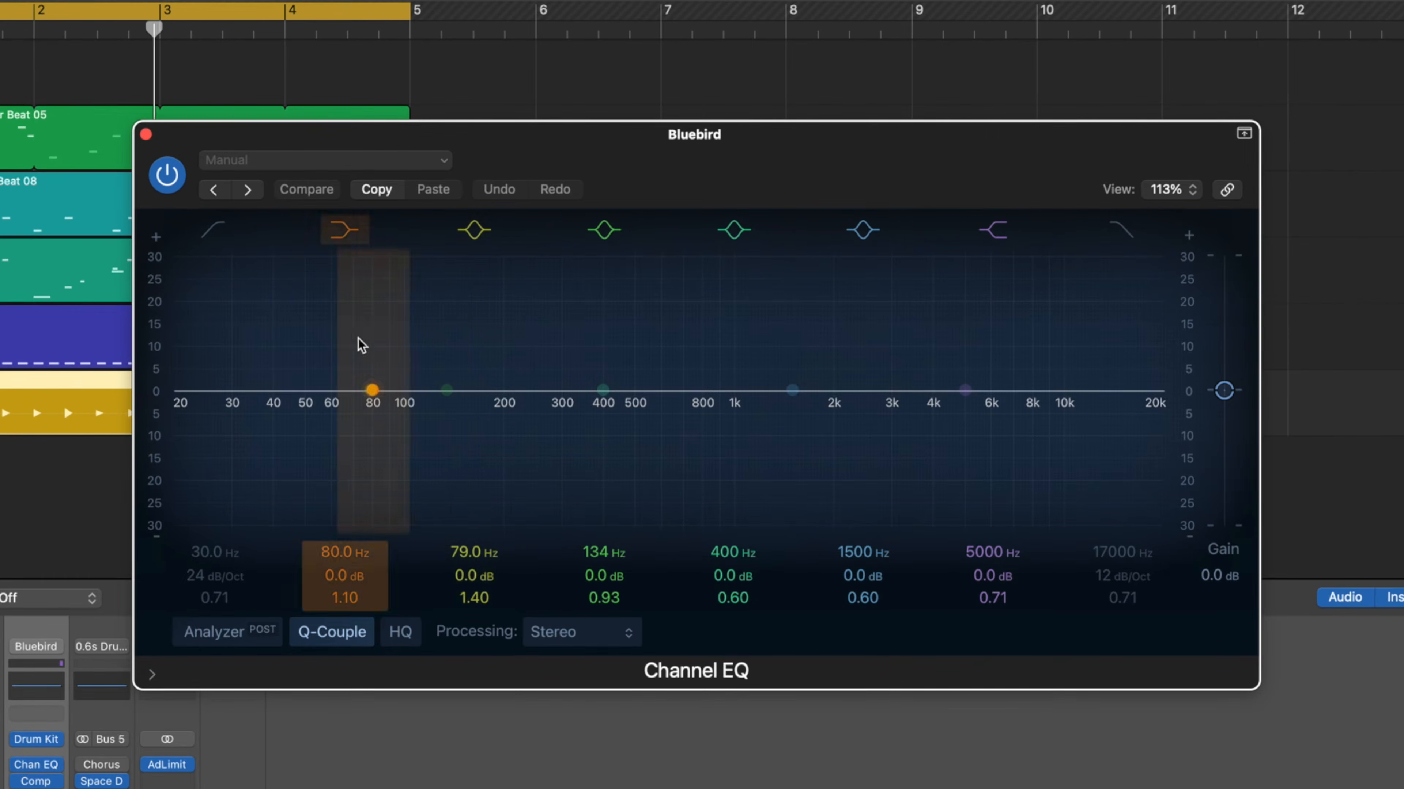
{"action": "left_click", "coordinate": [214, 230]}
{"action": "left_click_drag", "start_coordinate": [234, 415], "coordinate": [1008, 295]}
{"action": "left_click_drag", "start_coordinate": [954, 300], "coordinate": [635, 408]}
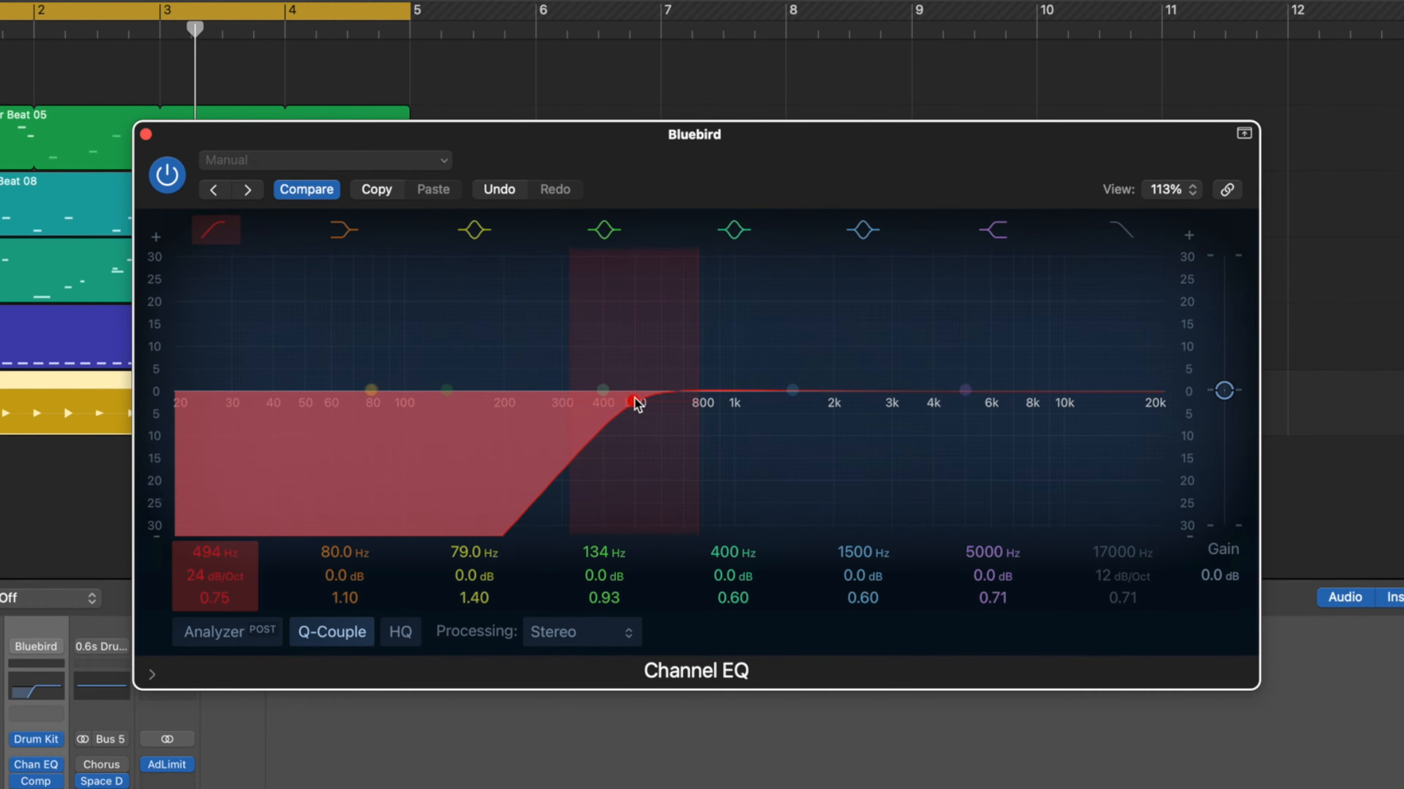
{"action": "left_click", "coordinate": [145, 134]}
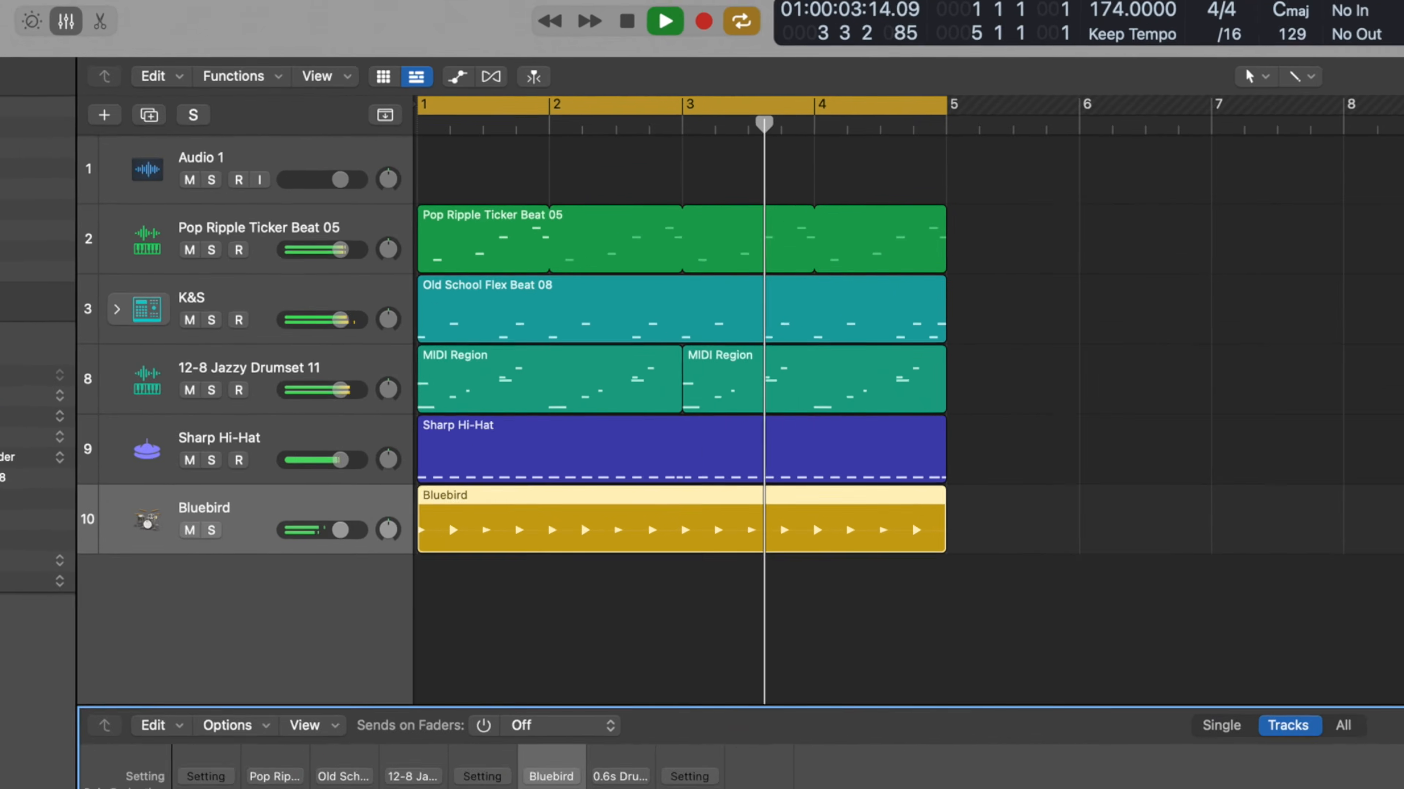
{"action": "key", "text": "m"}
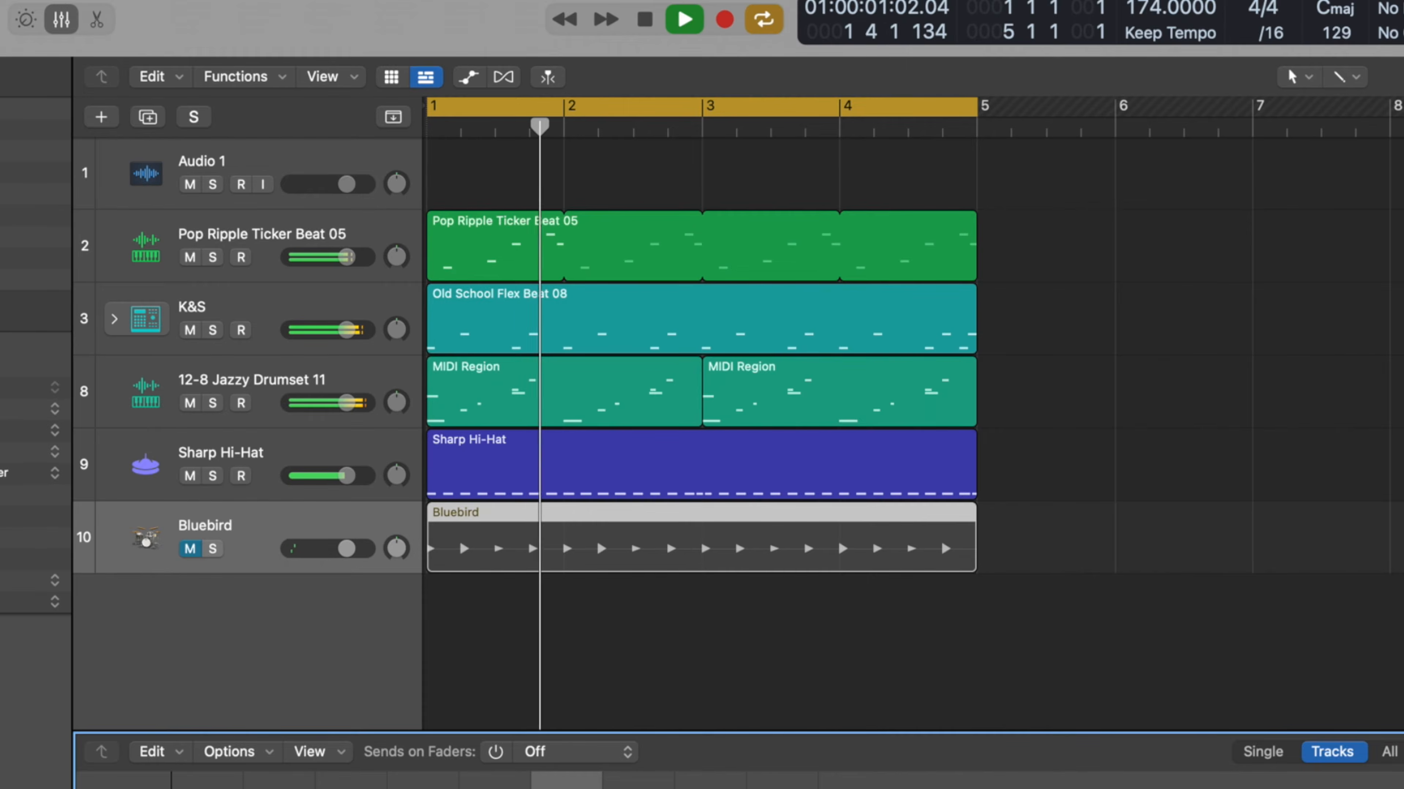
{"action": "key", "text": "m"}
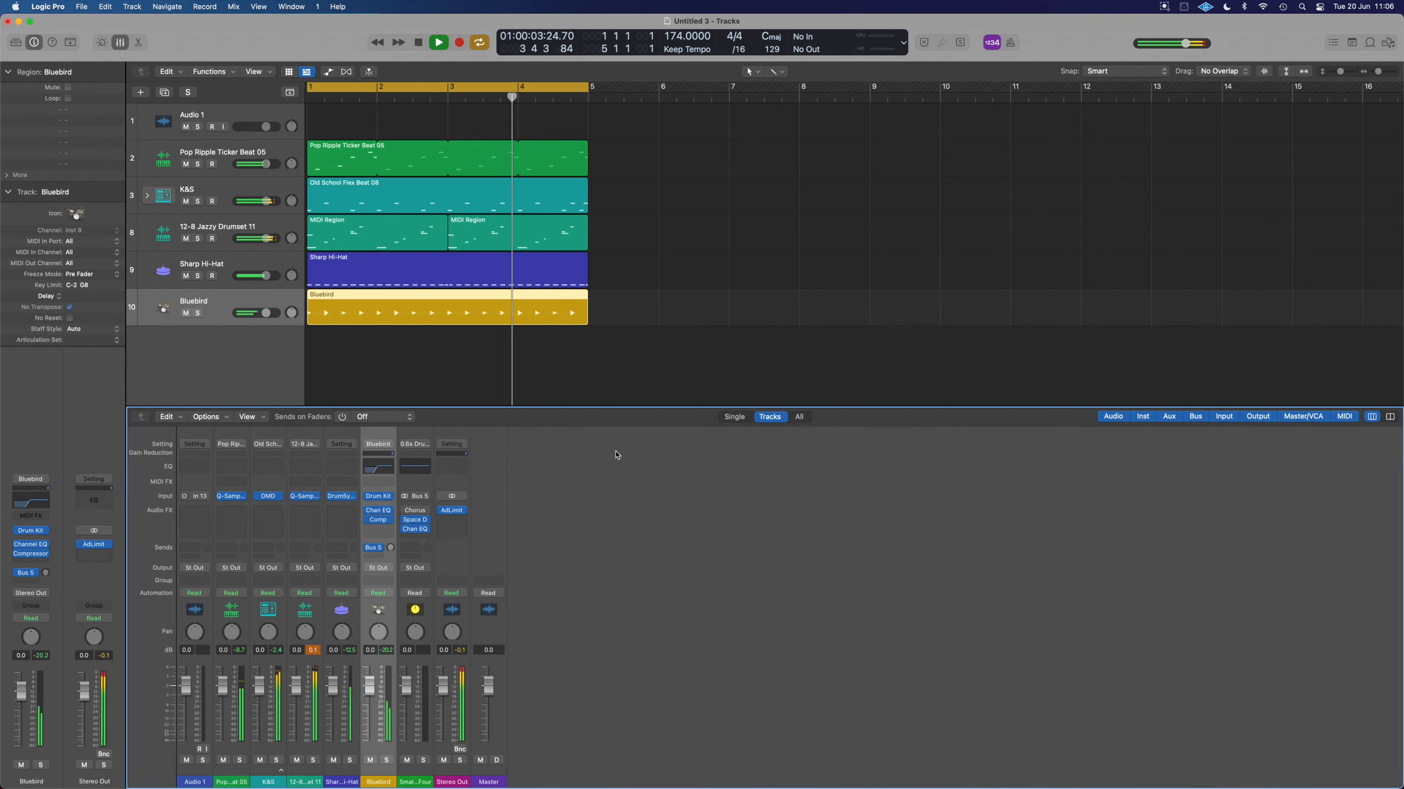
Add a Software Instrument track with the Drum Synth's Heavy Kick sound and a one-bar empty region.
{"action": "left_click", "coordinate": [141, 93]}
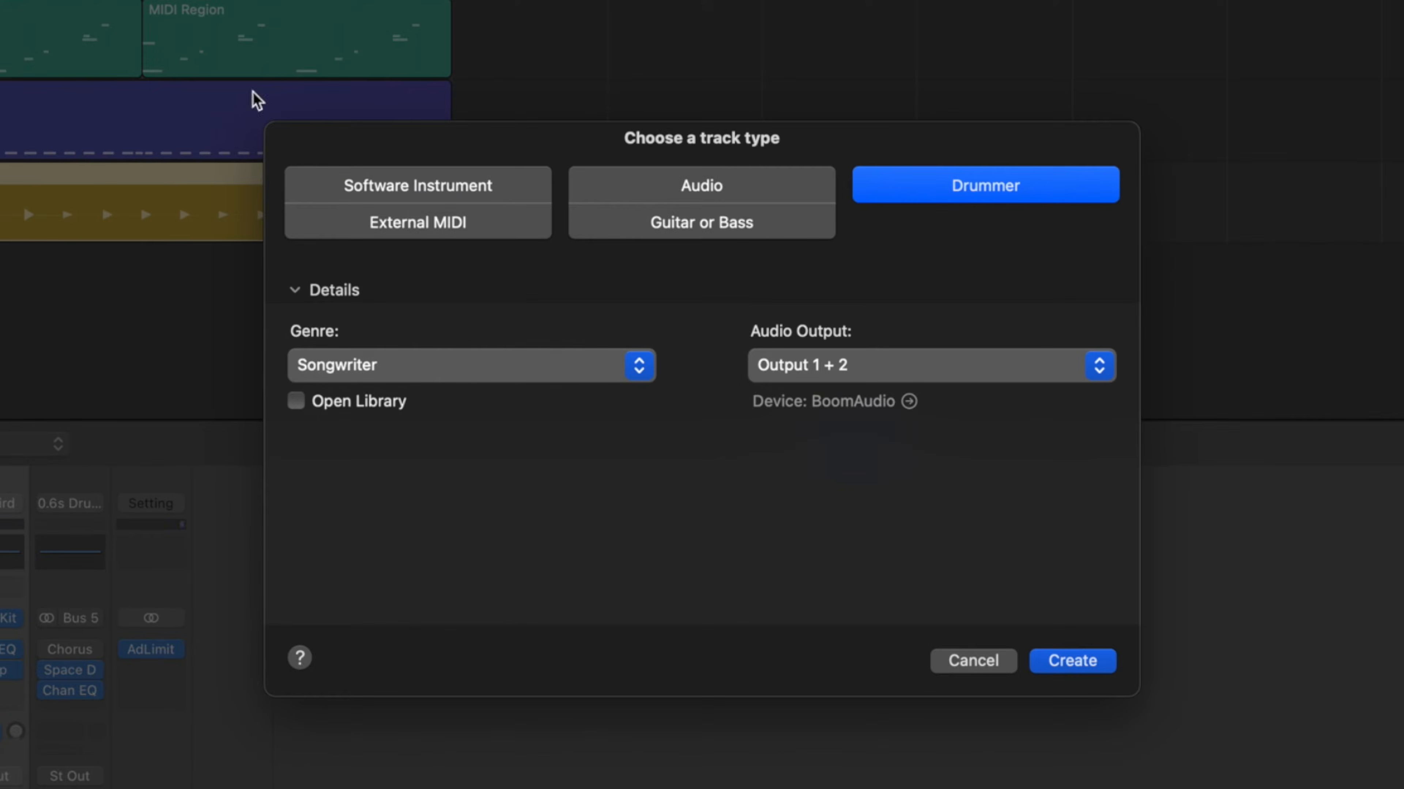
{"action": "left_click", "coordinate": [426, 191]}
{"action": "key", "text": "Return"}
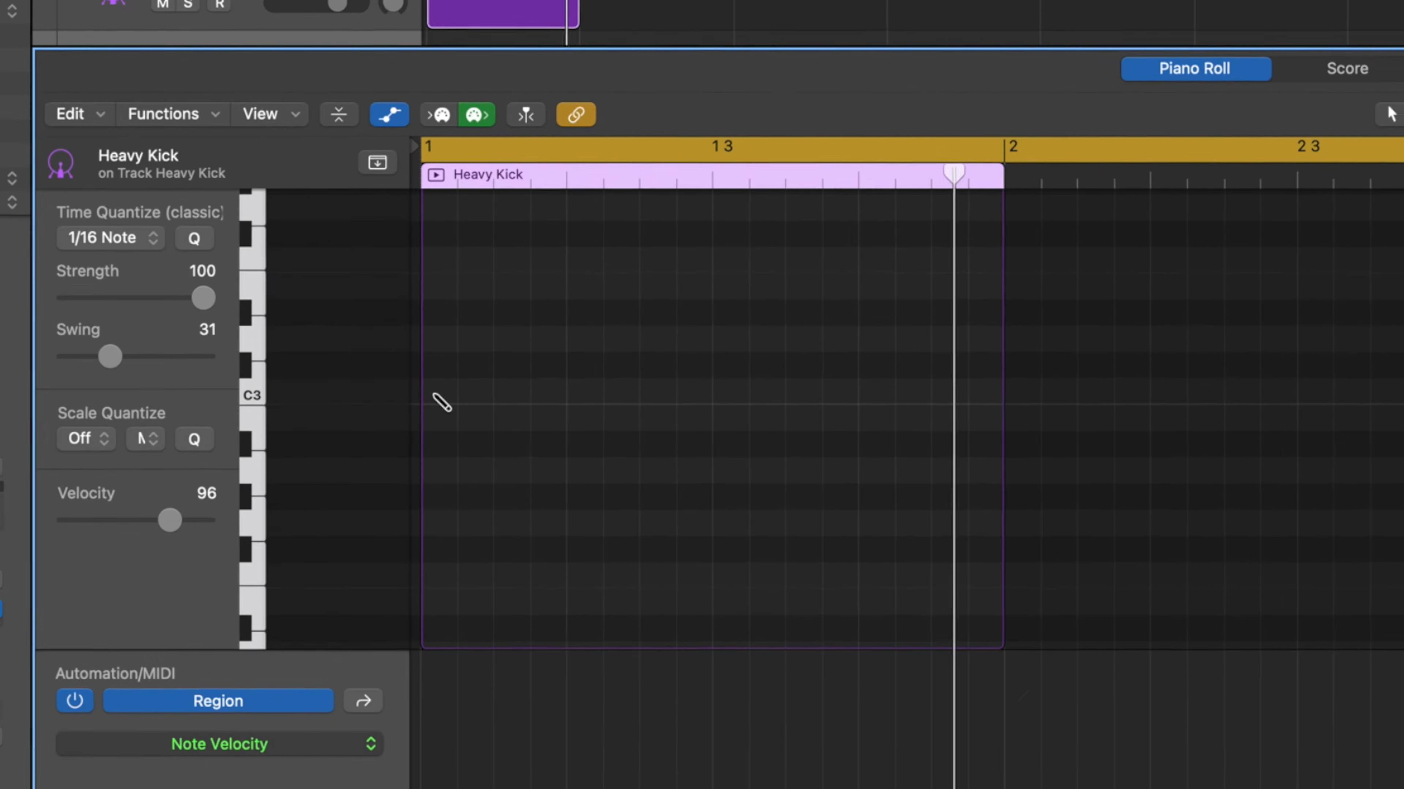
Enter two C3 notes in the Heavy Kick region, one at the start of bar 1 and one at 1 3 3.
{"action": "left_click", "coordinate": [314, 459]}
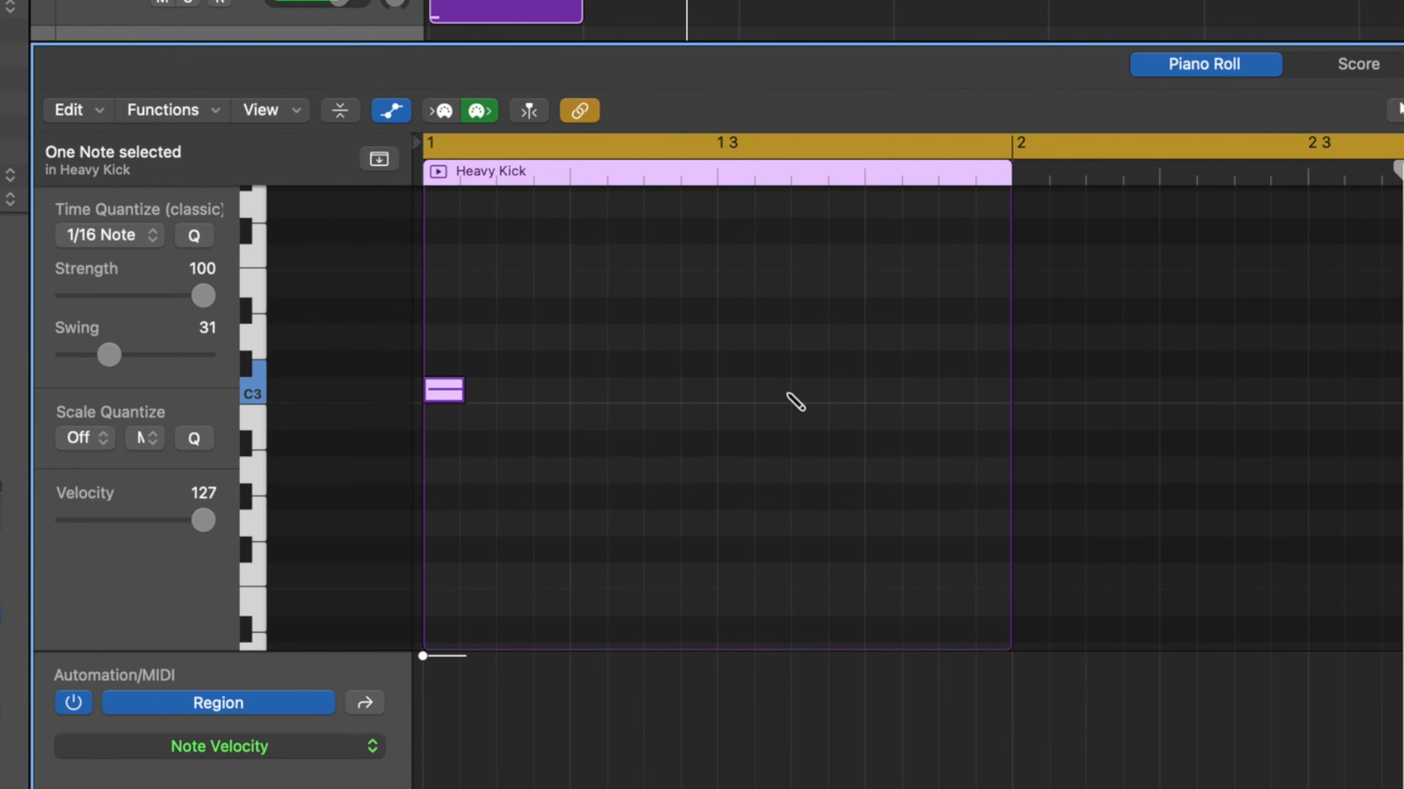
{"action": "left_click", "coordinate": [796, 390]}
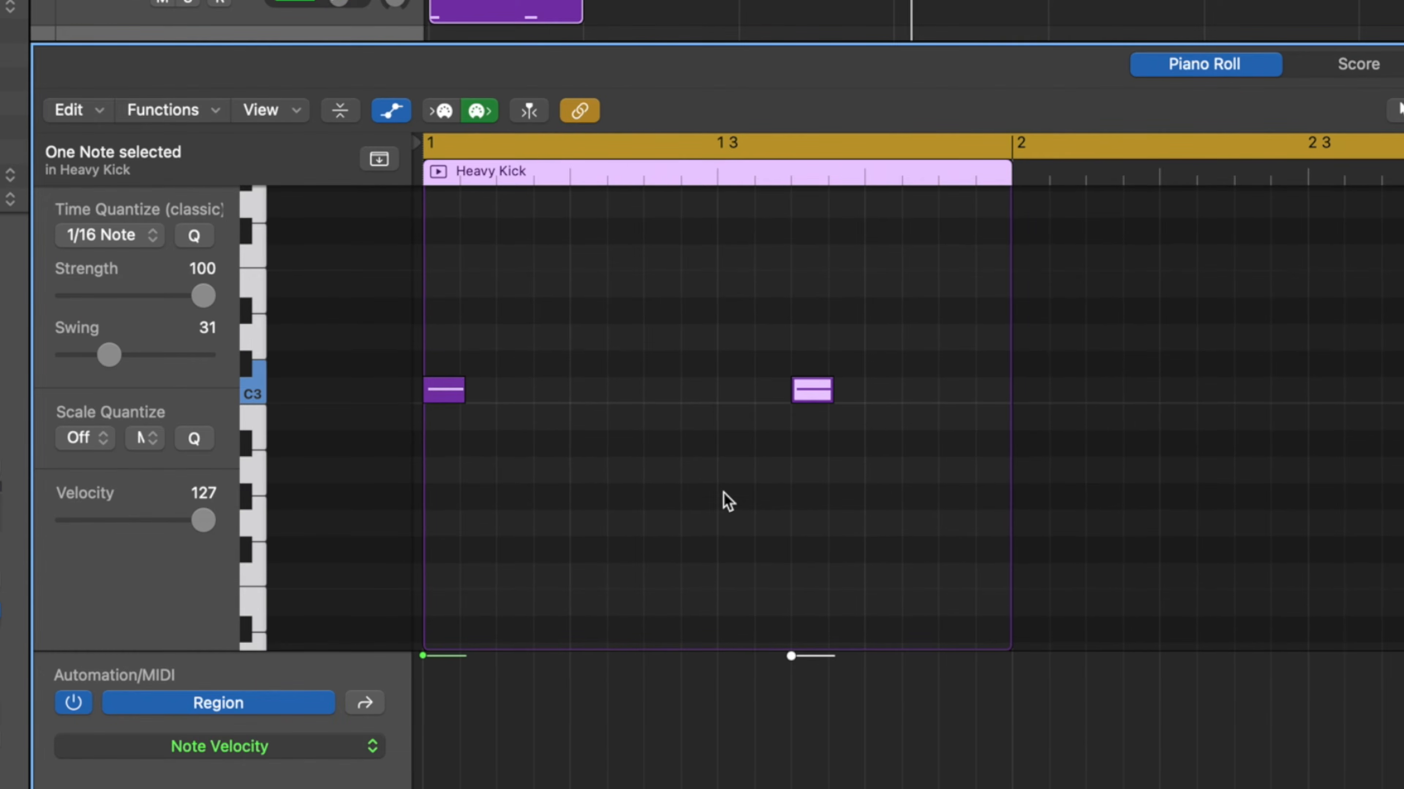
{"action": "scroll", "coordinate": [723, 498], "scroll_direction": "down", "scroll_amount": 1}
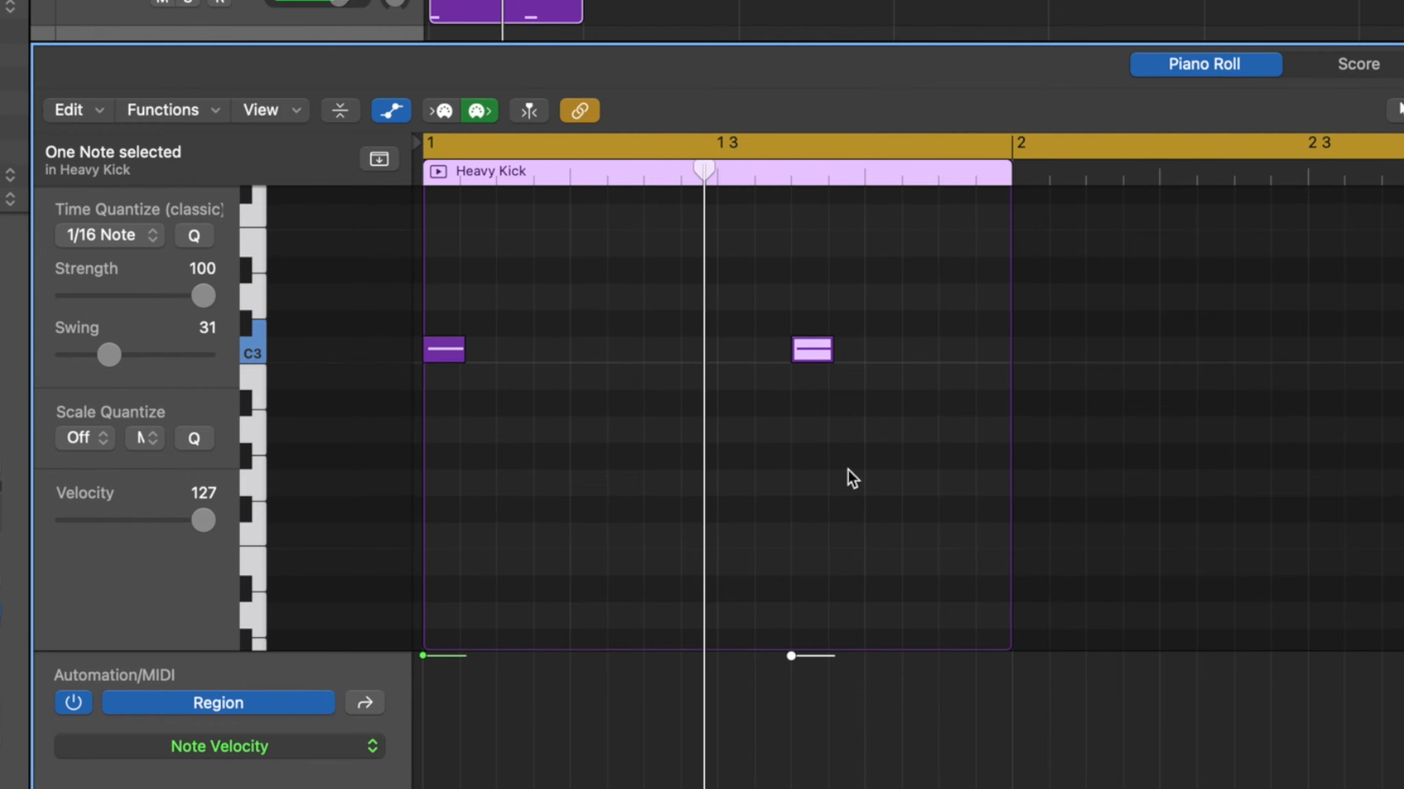
Transpose both Heavy Kick notes down to F1.
{"action": "left_click_drag", "start_coordinate": [893, 420], "coordinate": [457, 267]}
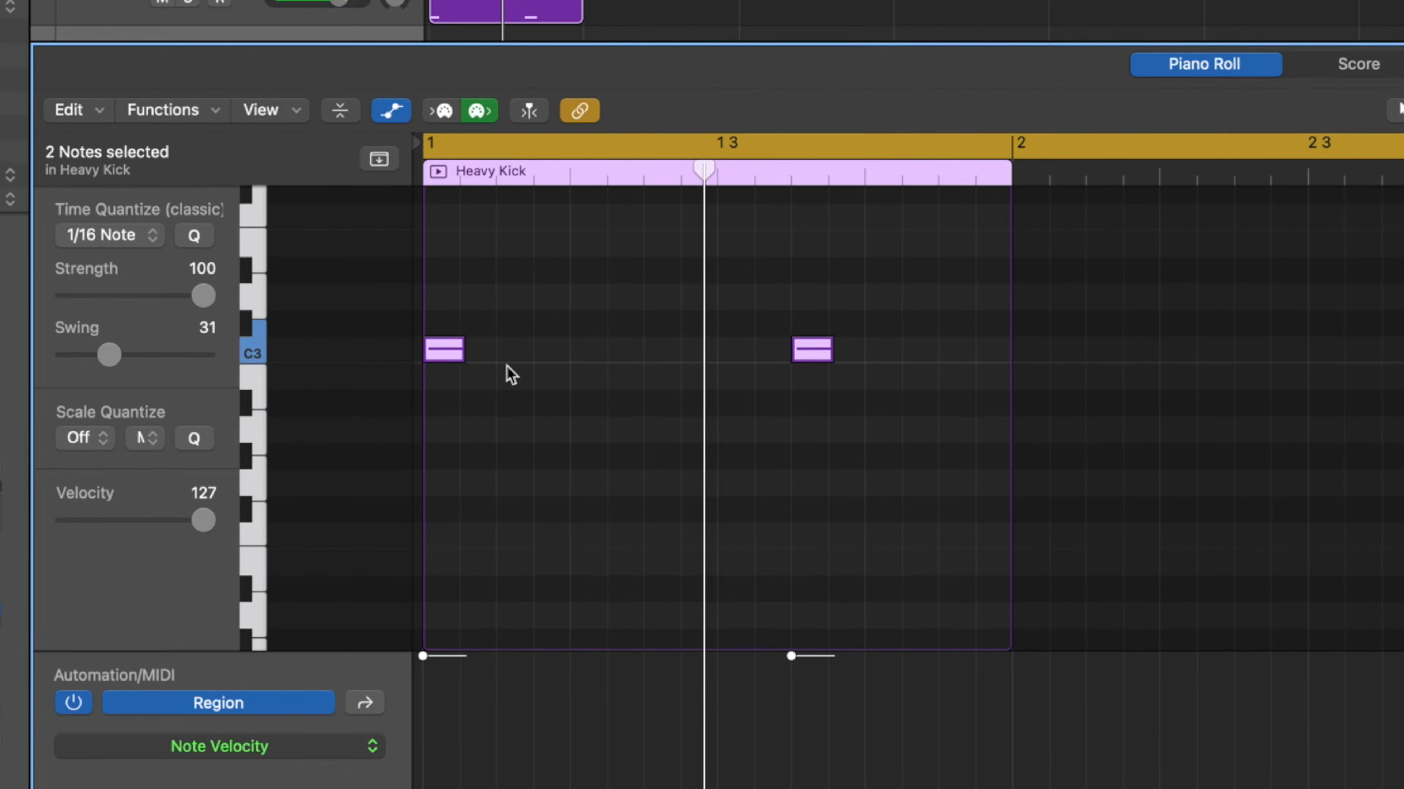
{"action": "scroll", "coordinate": [470, 387], "scroll_direction": "down", "scroll_amount": 1}
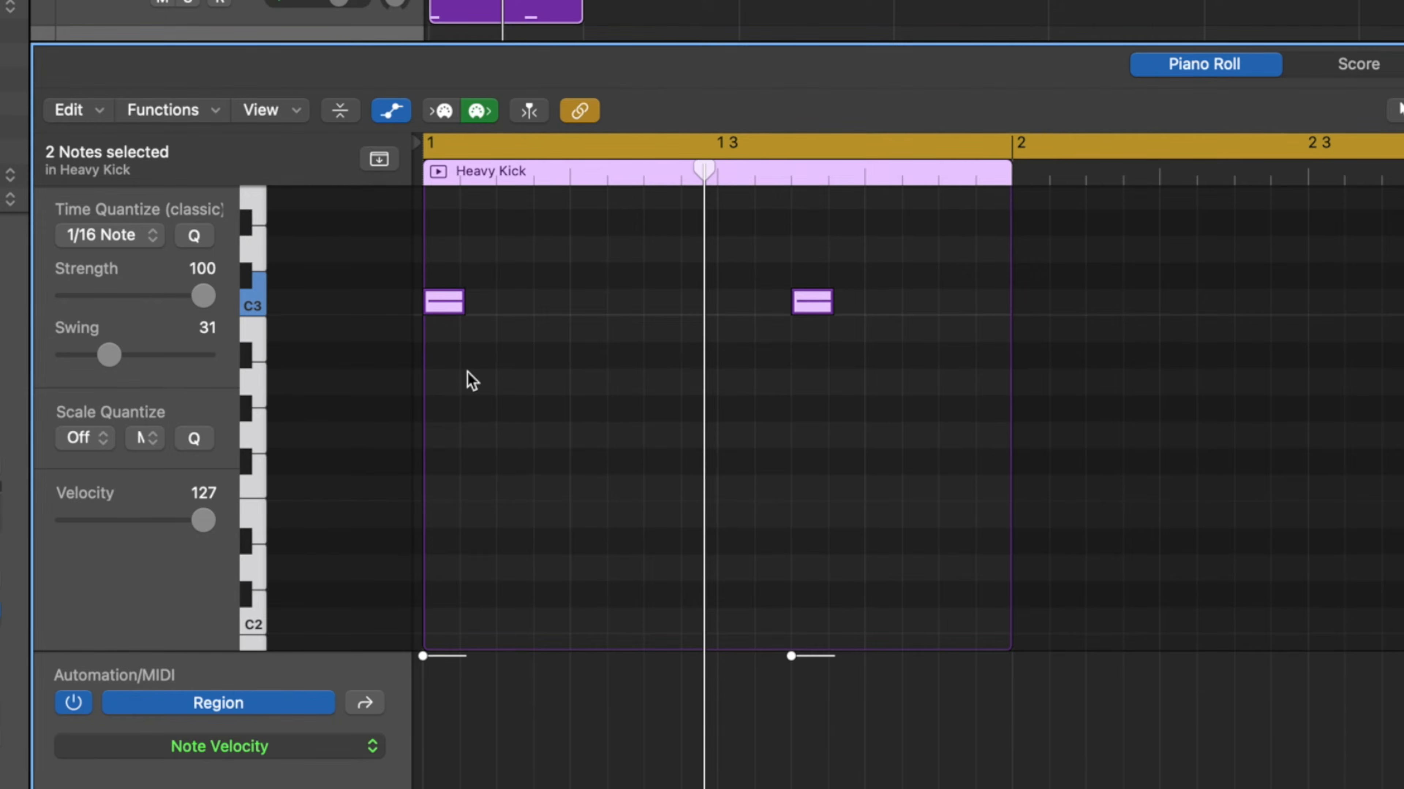
{"action": "key", "text": "alt+shift+Down"}
{"action": "scroll", "coordinate": [466, 373], "scroll_direction": "up", "scroll_amount": 1}
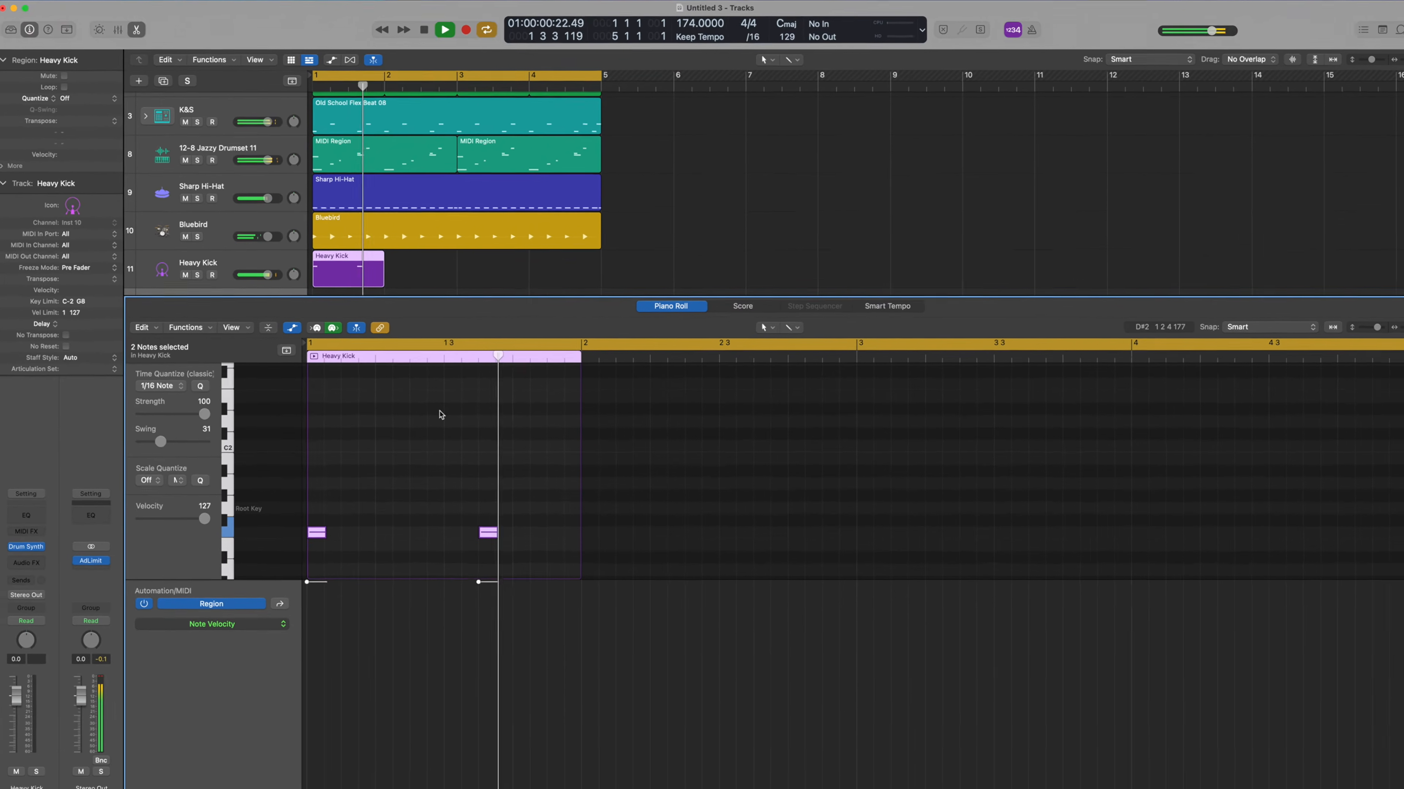
Loop the one-bar Heavy Kick region up to bar 5 to match the other drum regions.
{"action": "left_click_drag", "start_coordinate": [382, 274], "coordinate": [589, 278]}
{"action": "key", "text": "Delete"}
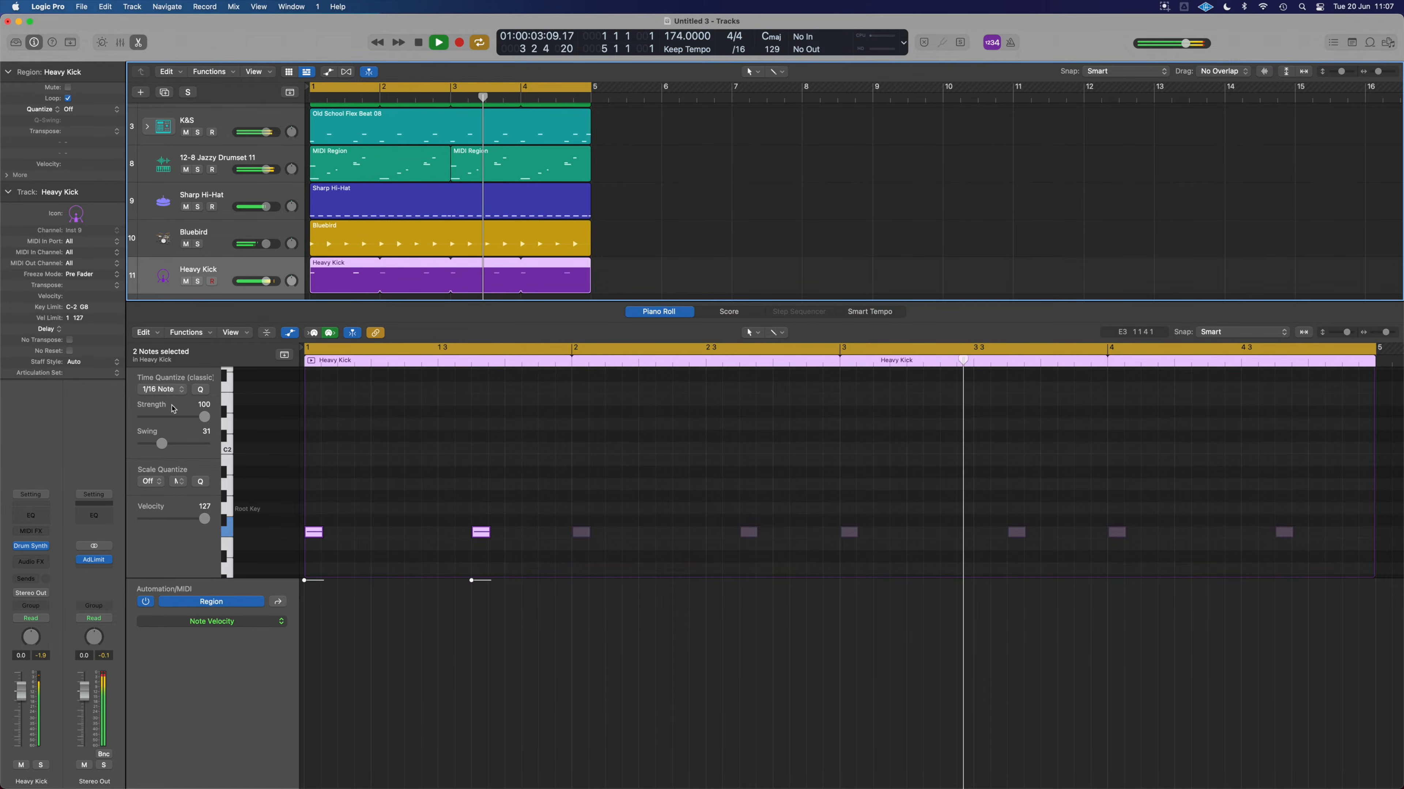
Shorten the Heavy Kick's decay to about 17% in Drum Synth and add a touch of saturation.
{"action": "left_click", "coordinate": [40, 550]}
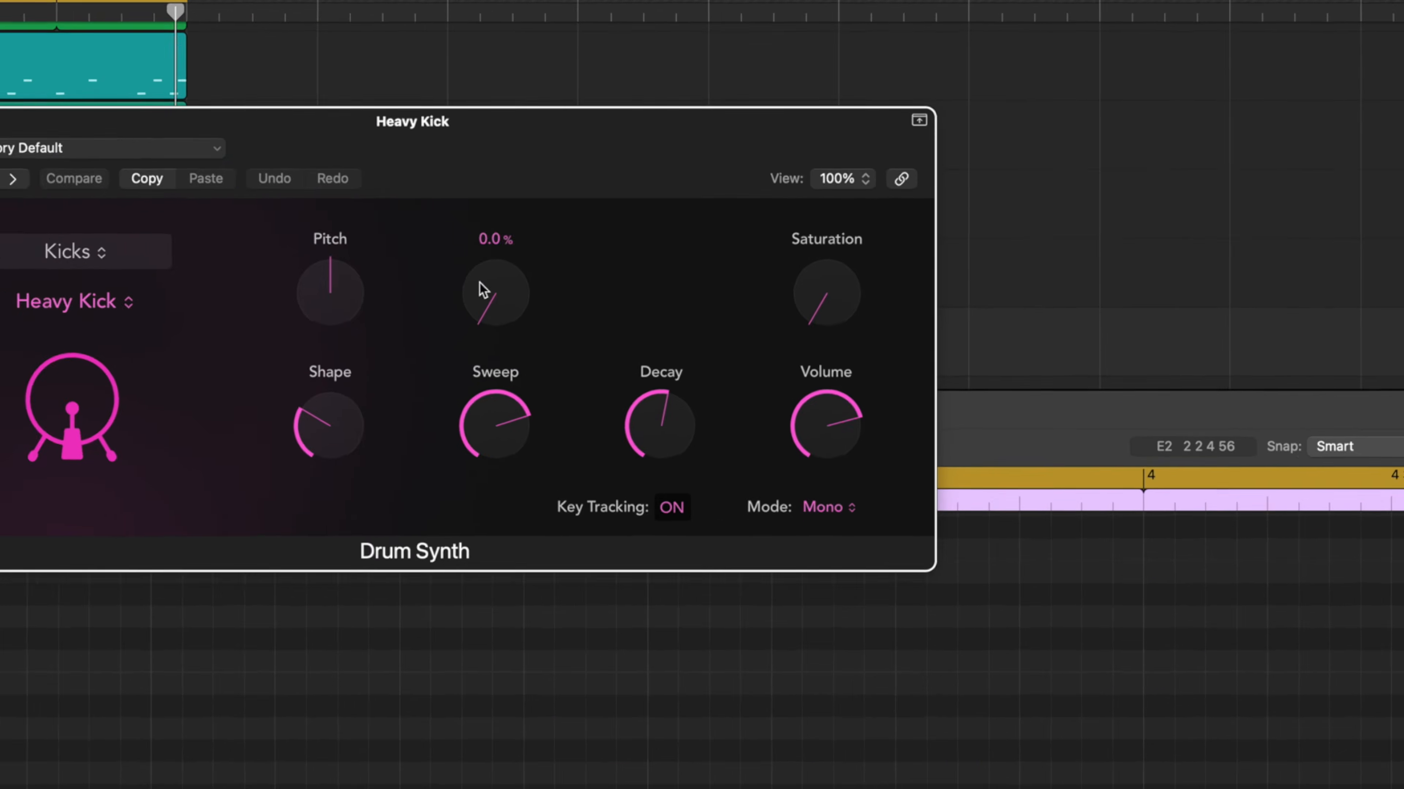
{"action": "left_click_drag", "start_coordinate": [358, 164], "coordinate": [639, 167]}
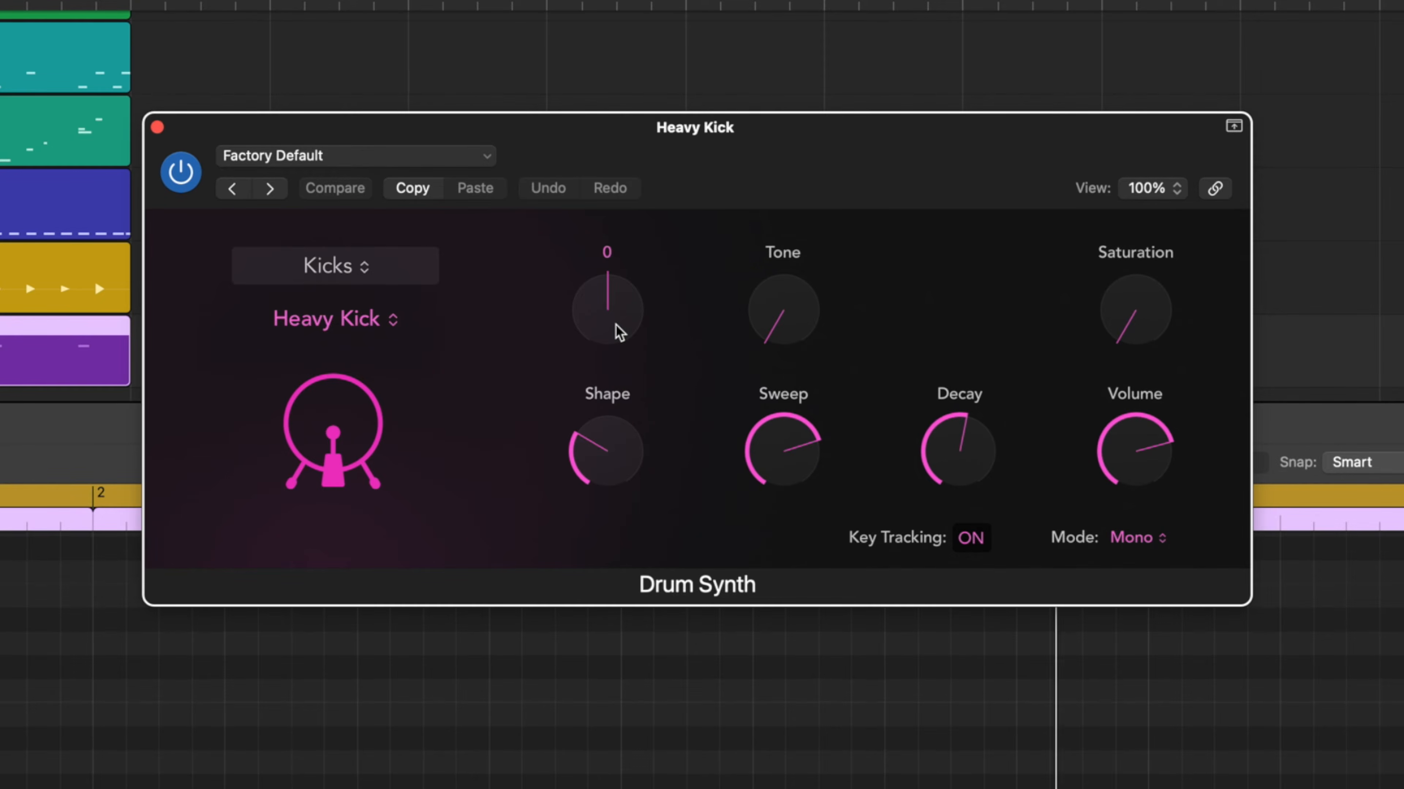
{"action": "left_click_drag", "start_coordinate": [965, 439], "coordinate": [964, 547]}
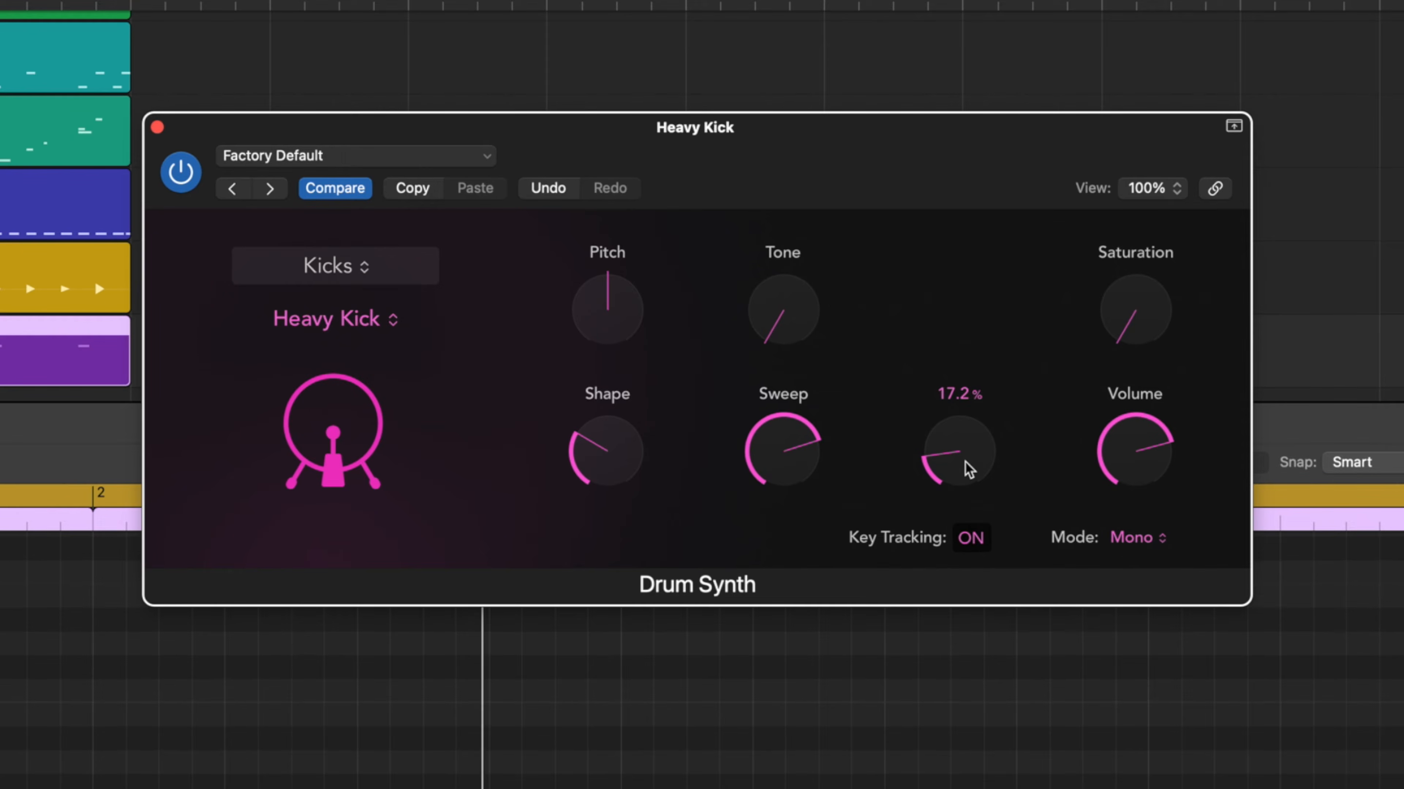
{"action": "left_click_drag", "start_coordinate": [969, 472], "coordinate": [965, 477]}
{"action": "left_click_drag", "start_coordinate": [1133, 318], "coordinate": [1096, 323]}
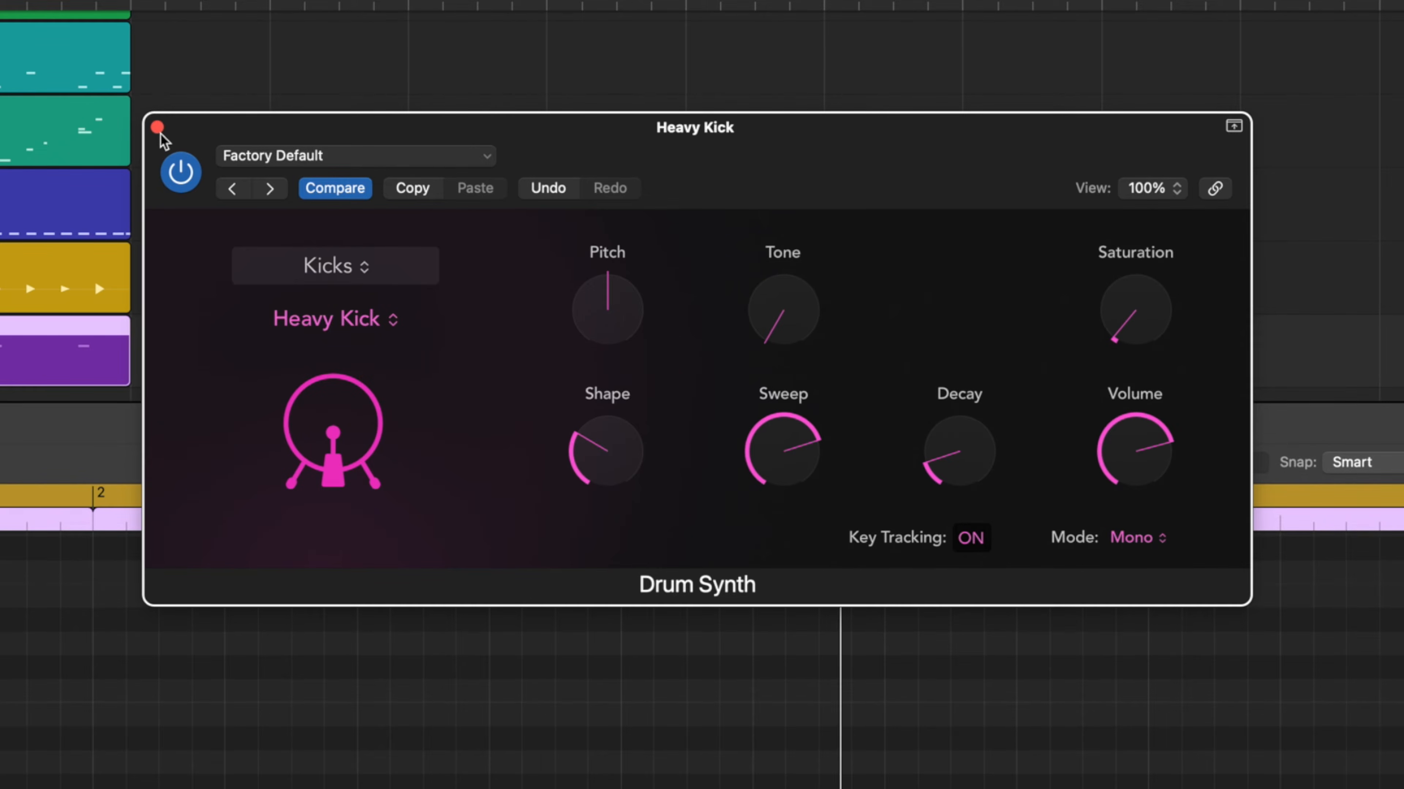
{"action": "left_click", "coordinate": [158, 129]}
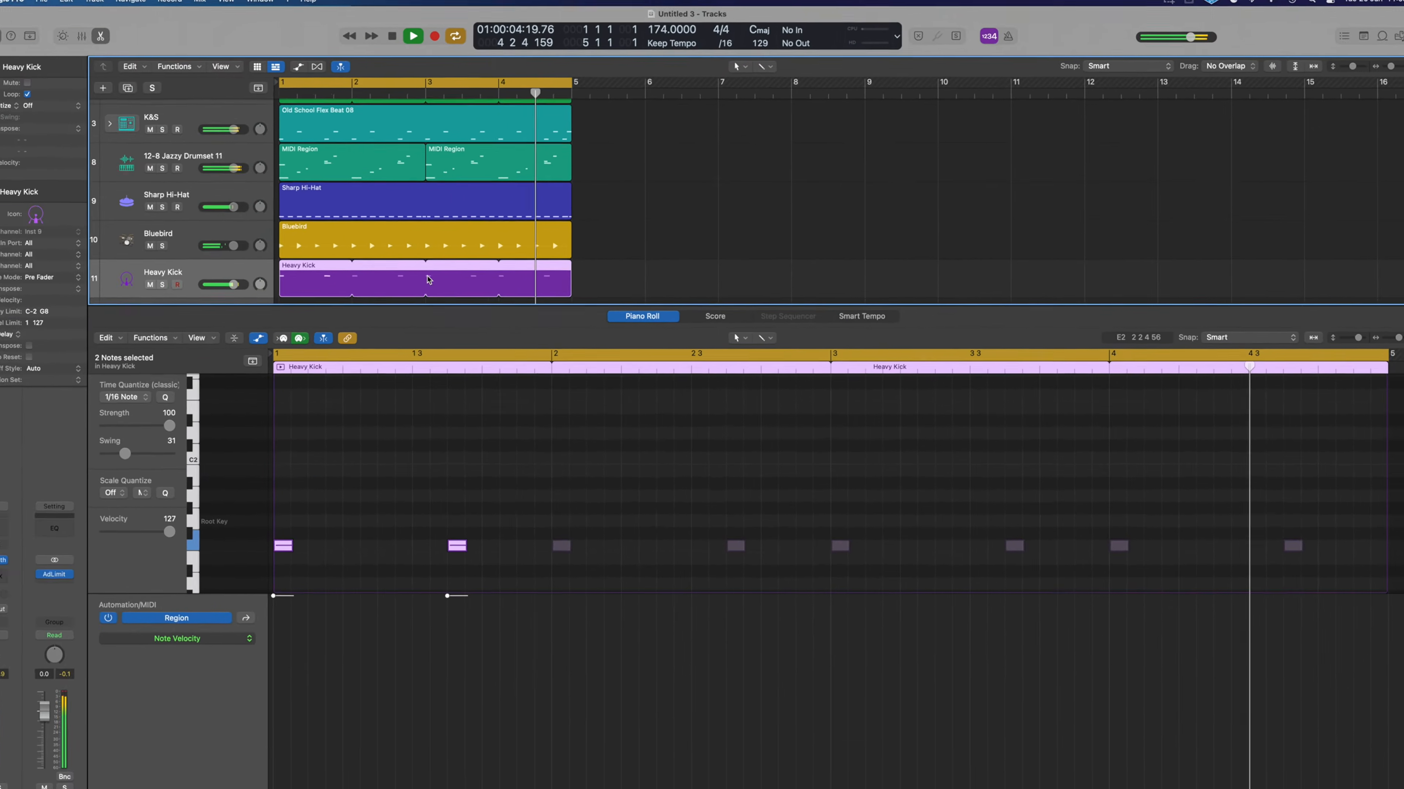
Create a one-bar region at bar 1 on the second Heavy Kick track and loop it up to bar 5.
{"action": "scroll", "coordinate": [428, 280], "scroll_direction": "down", "scroll_amount": 3}
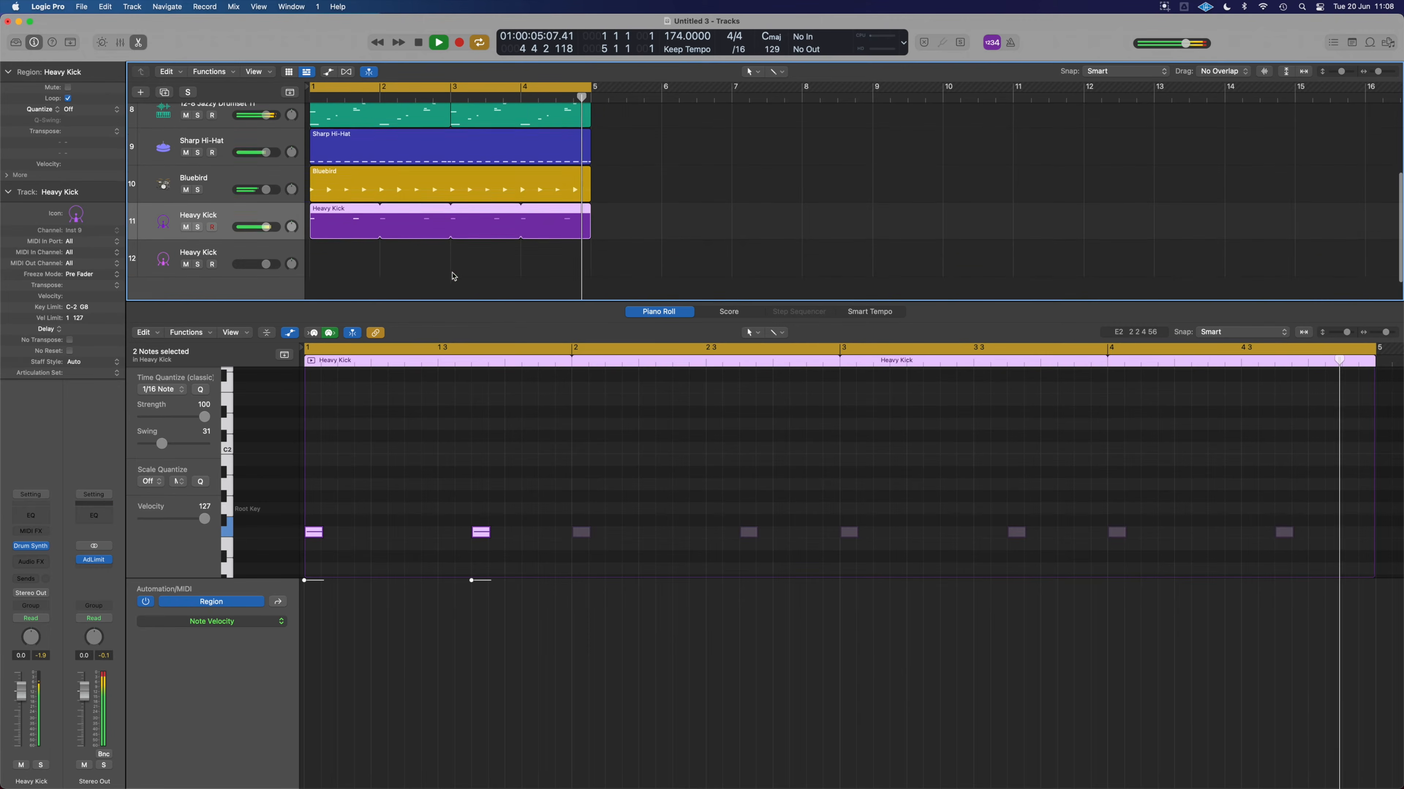
{"action": "left_click", "coordinate": [317, 255]}
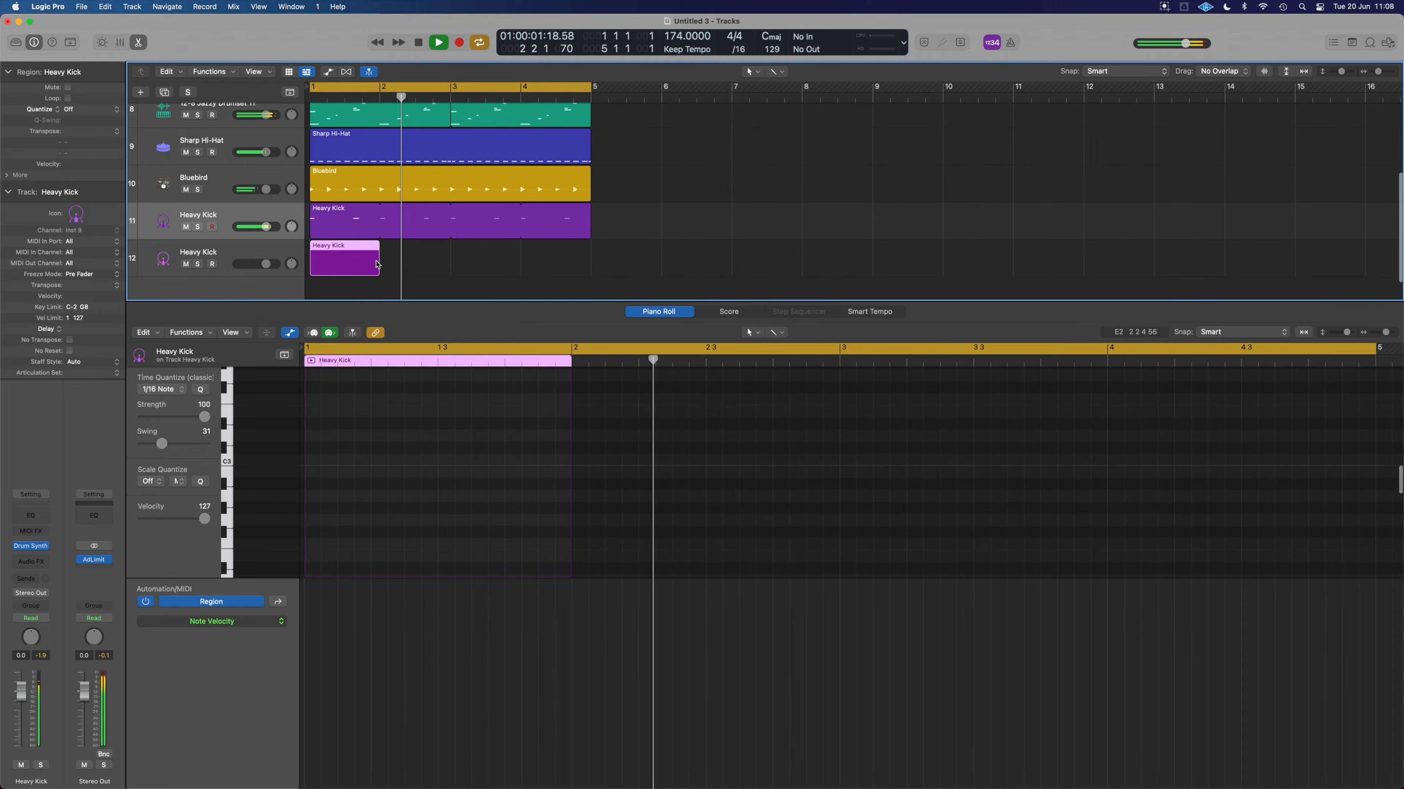
{"action": "left_click_drag", "start_coordinate": [381, 252], "coordinate": [588, 271]}
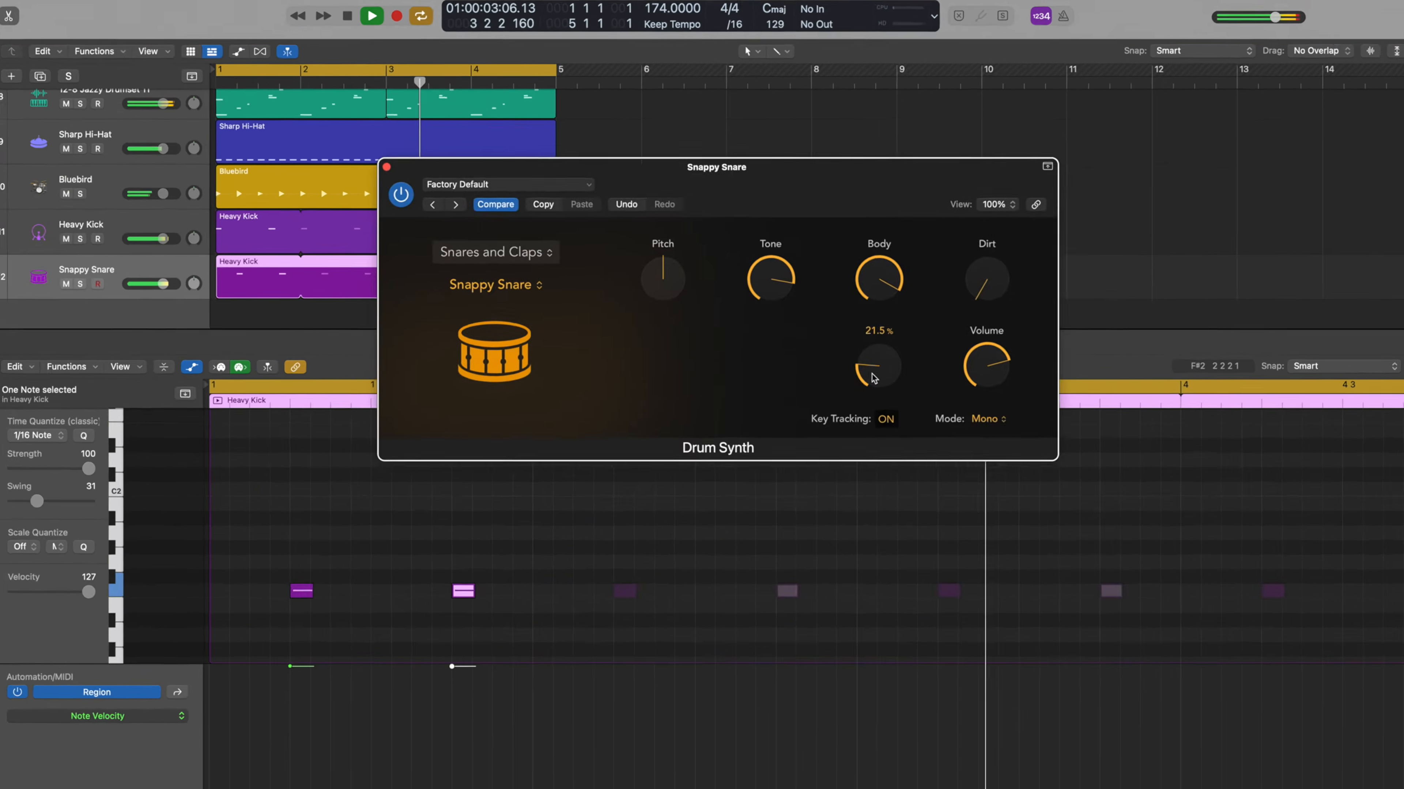
Try a long decay on the Snappy Snare, set it back to a short one, and raise its Dirt to 57%.
{"action": "left_click_drag", "start_coordinate": [873, 378], "coordinate": [897, 383]}
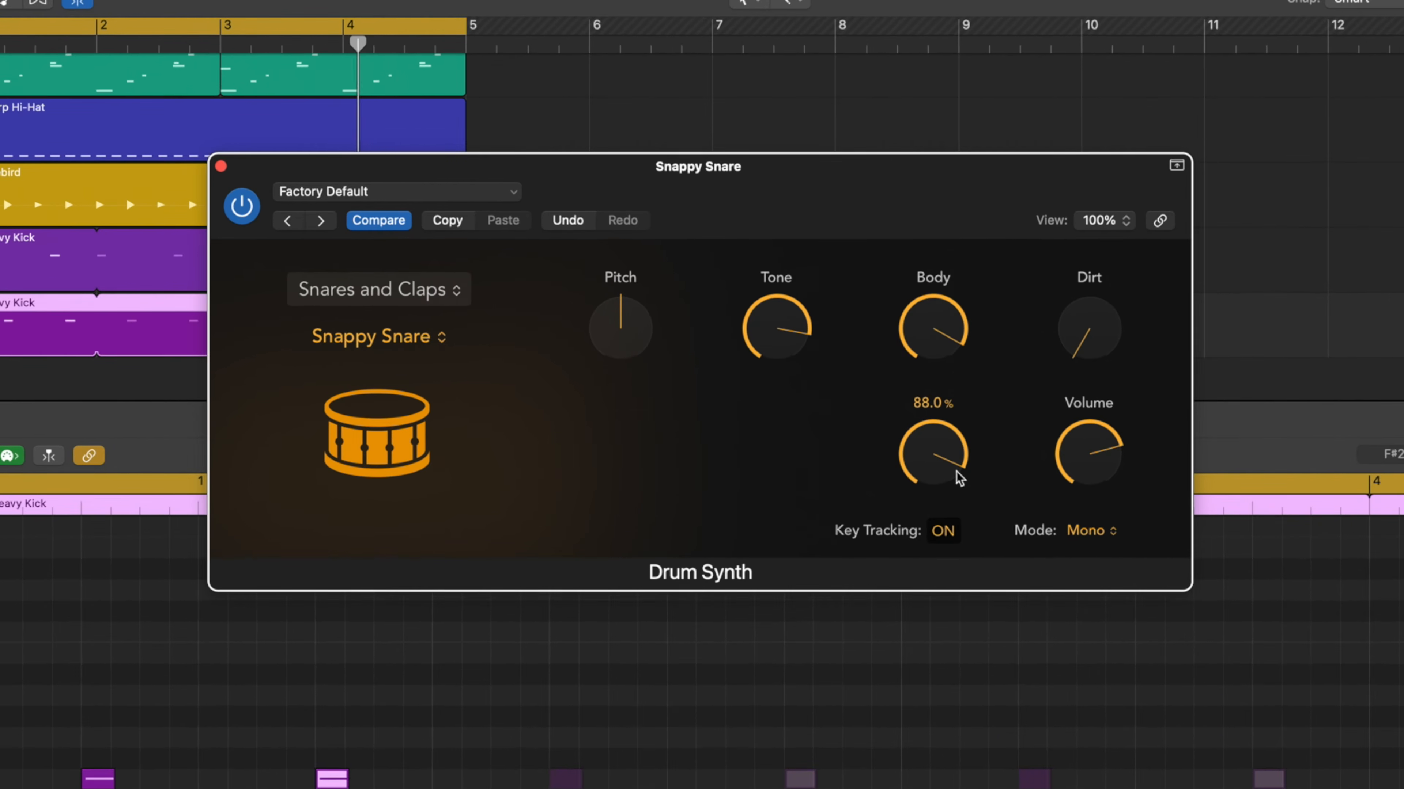
{"action": "mouse_move", "coordinate": [949, 447]}
{"action": "left_mouse_down"}
{"action": "mouse_move", "coordinate": [946, 595]}
{"action": "mouse_move", "coordinate": [944, 468]}
{"action": "mouse_move", "coordinate": [930, 461]}
{"action": "left_mouse_up"}
{"action": "mouse_move", "coordinate": [1084, 343]}
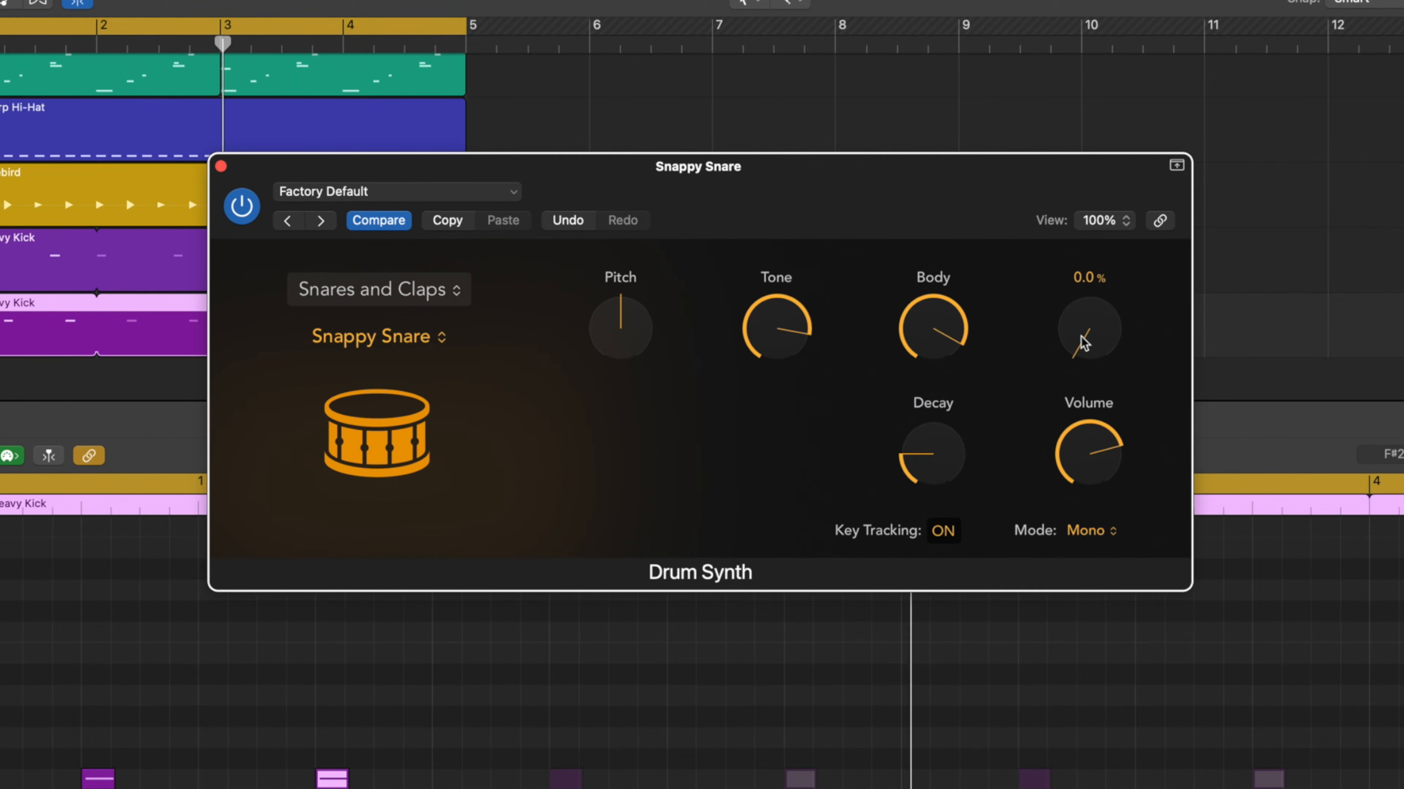
{"action": "left_click_drag", "start_coordinate": [1088, 350], "coordinate": [1096, 273]}
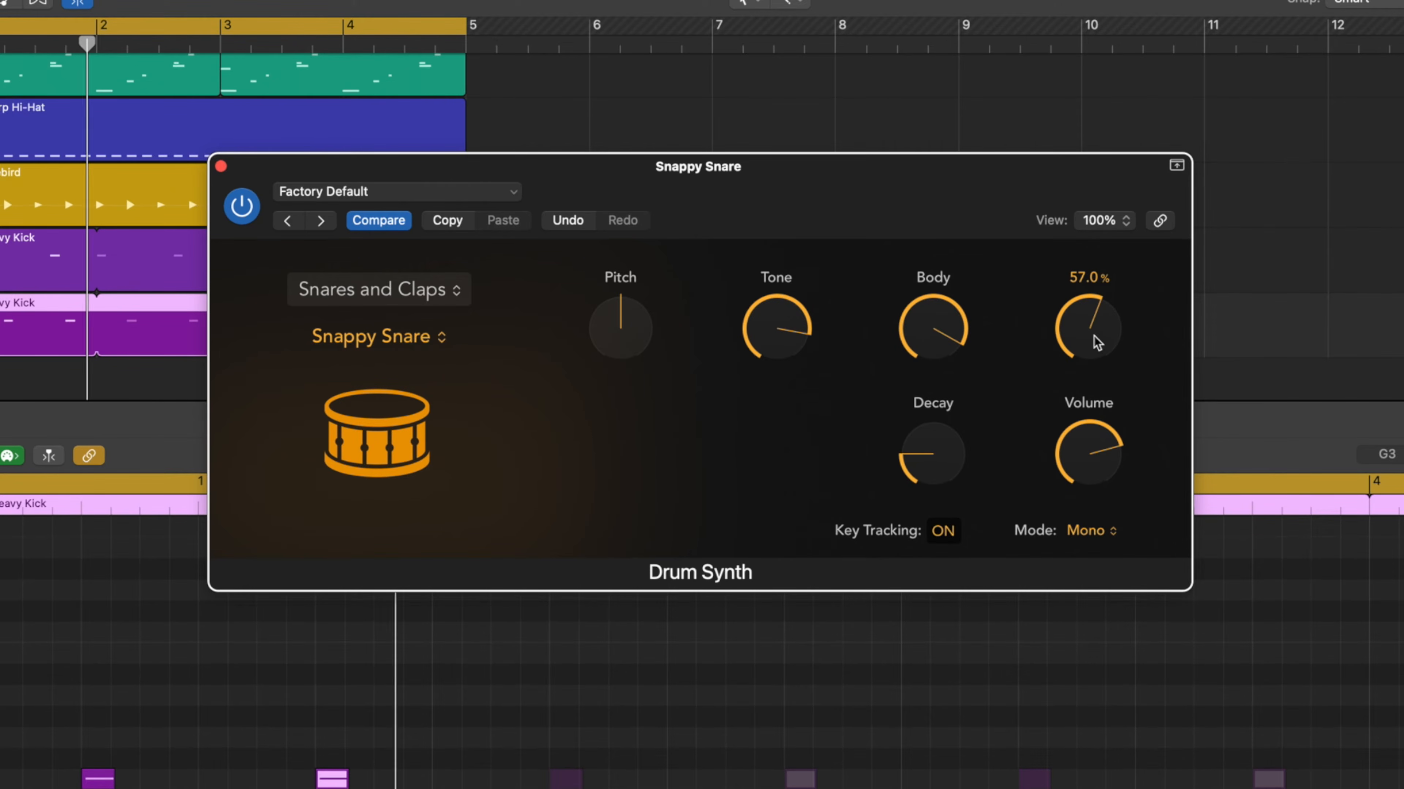
Compare the beat with the snare's Drum Synth bypassed and enabled, and listen to the snare track in solo.
{"action": "left_click", "coordinate": [242, 206]}
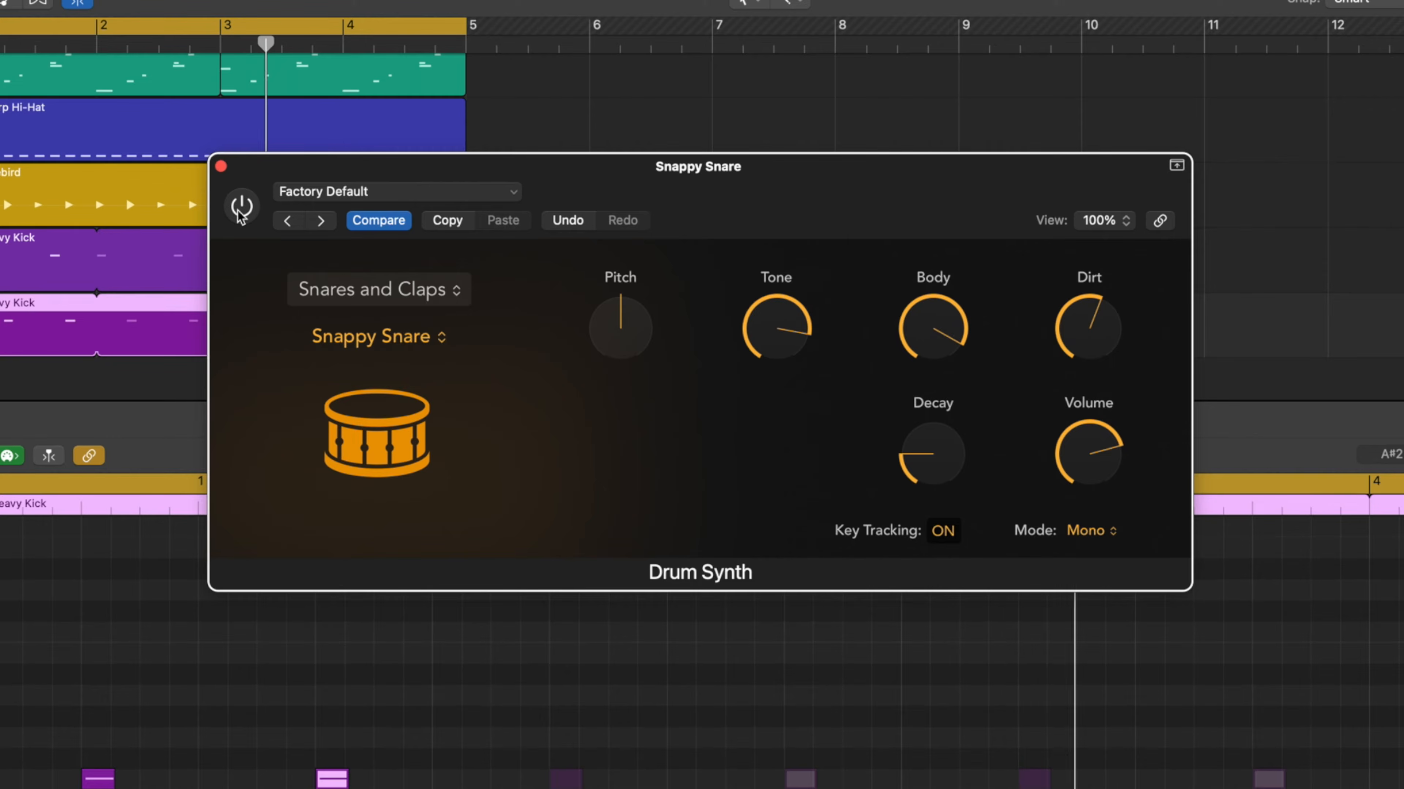
{"action": "left_click", "coordinate": [239, 212]}
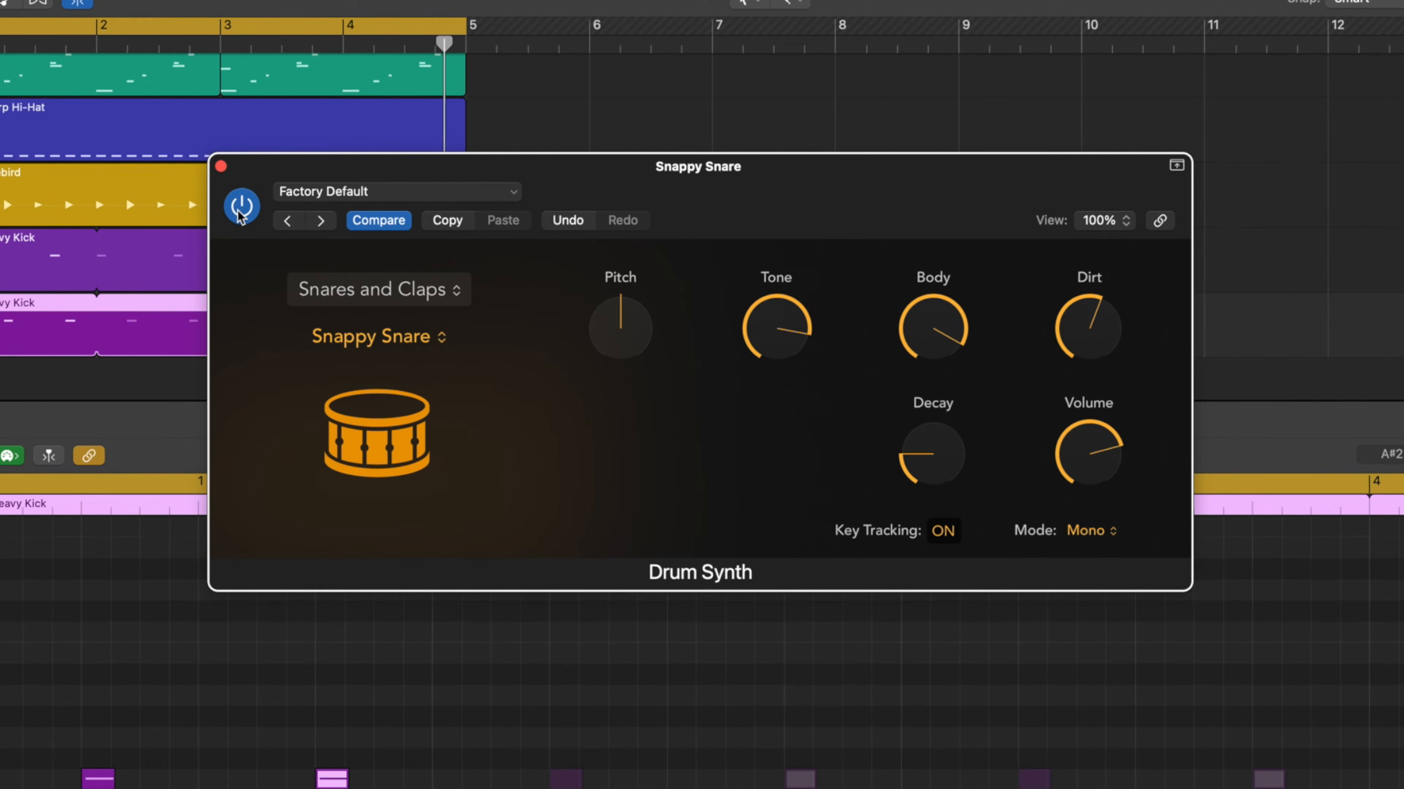
{"action": "key", "text": "s"}
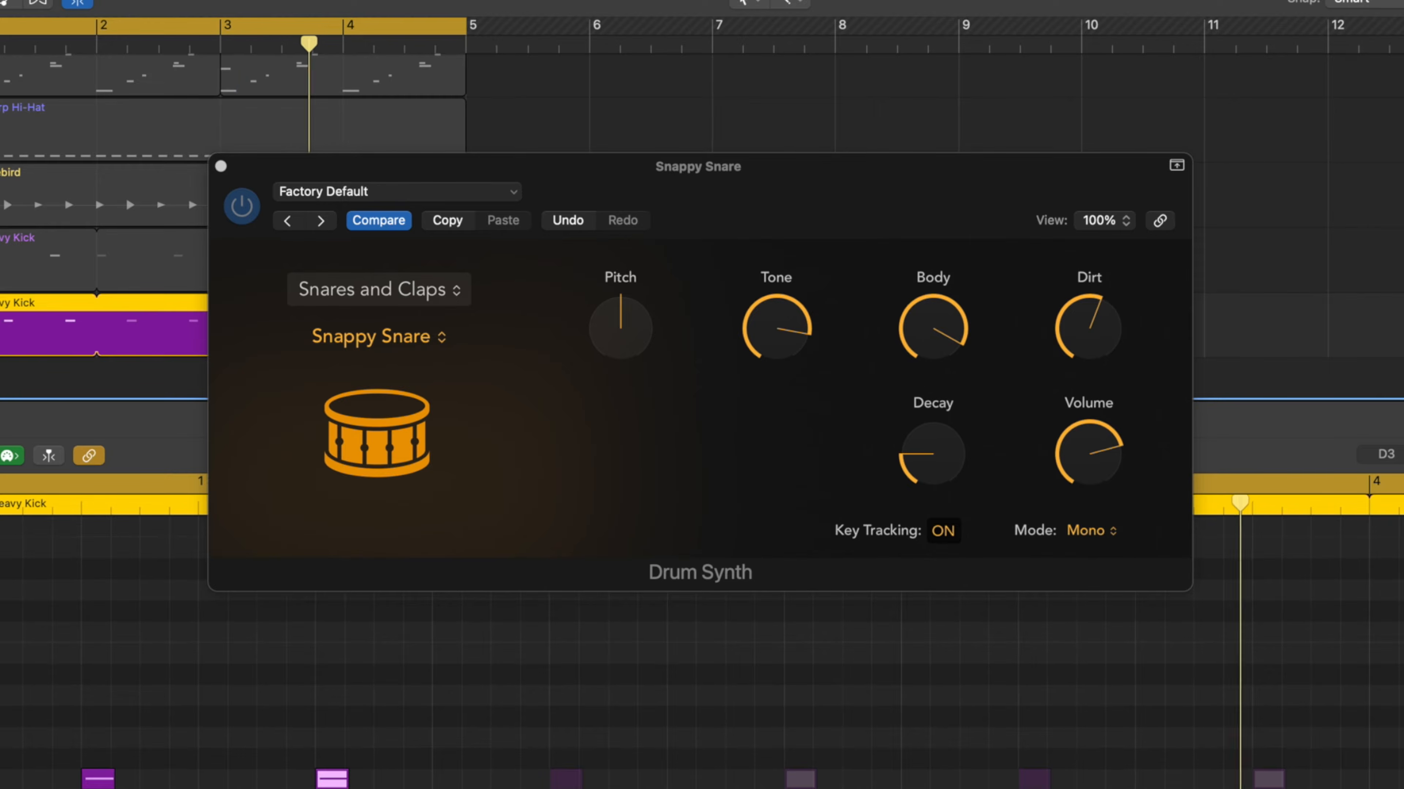
{"action": "key", "text": "s"}
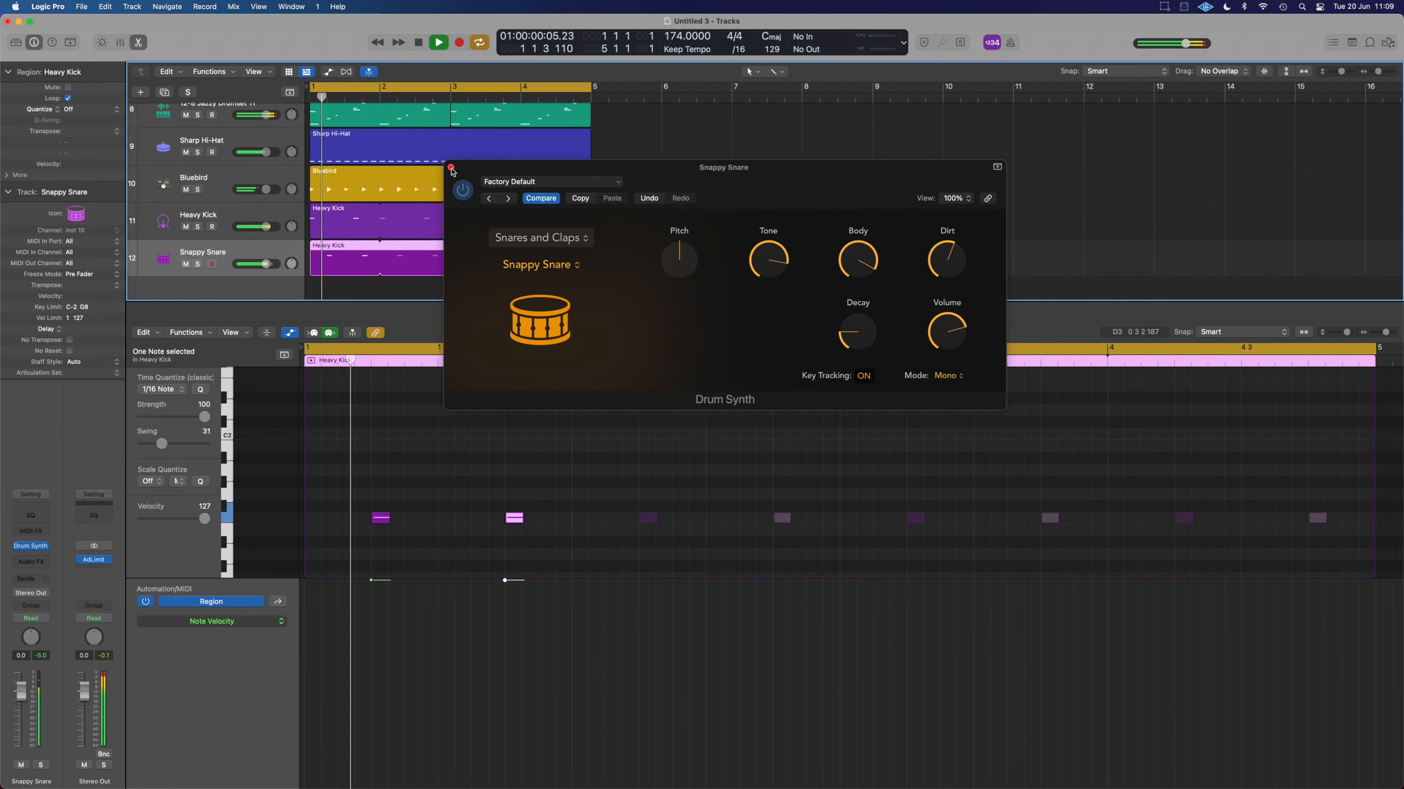
{"action": "left_click", "coordinate": [451, 167]}
Add a Bus 5 send to the Snappy Snare channel in the mixer and raise its send level.
{"action": "key", "text": "x"}
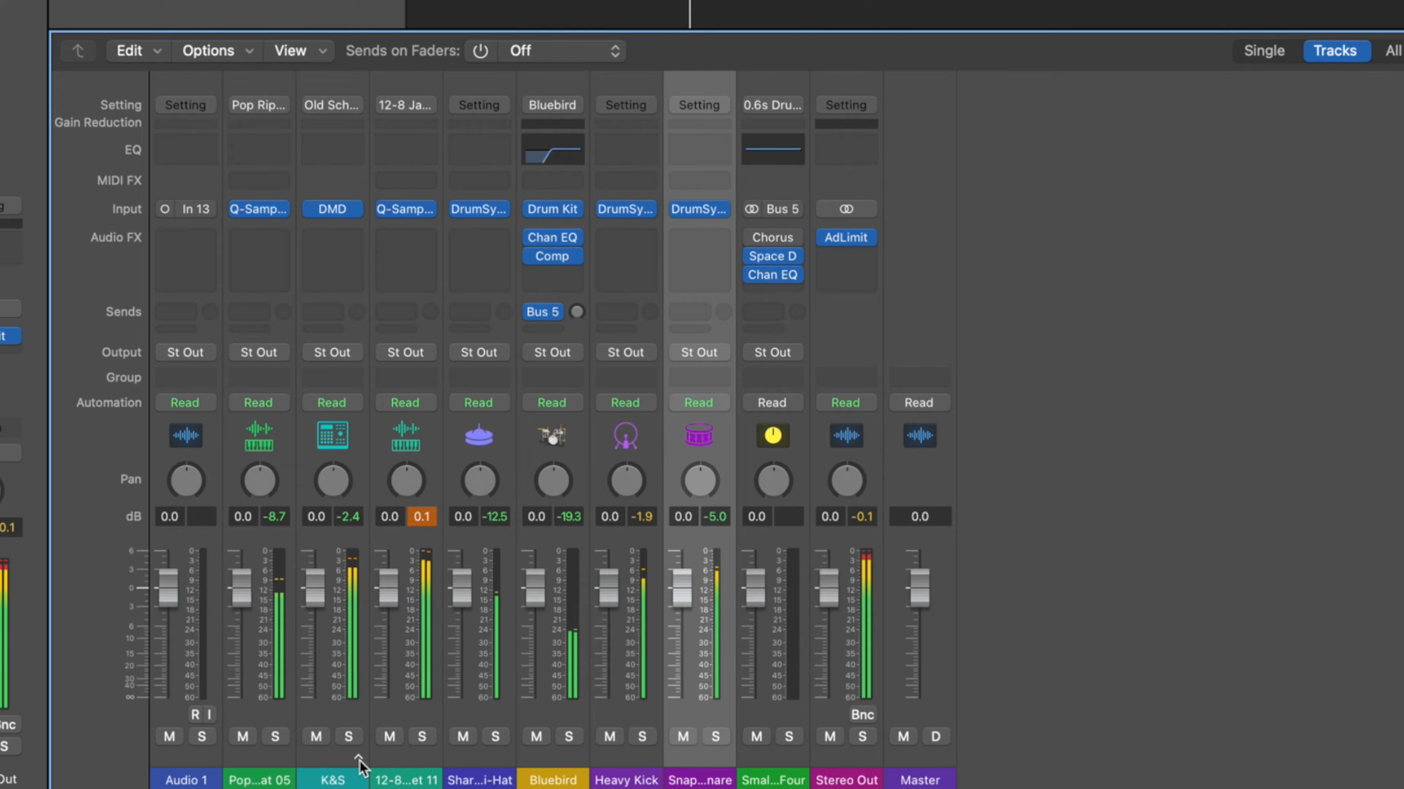
{"action": "left_click", "coordinate": [700, 313]}
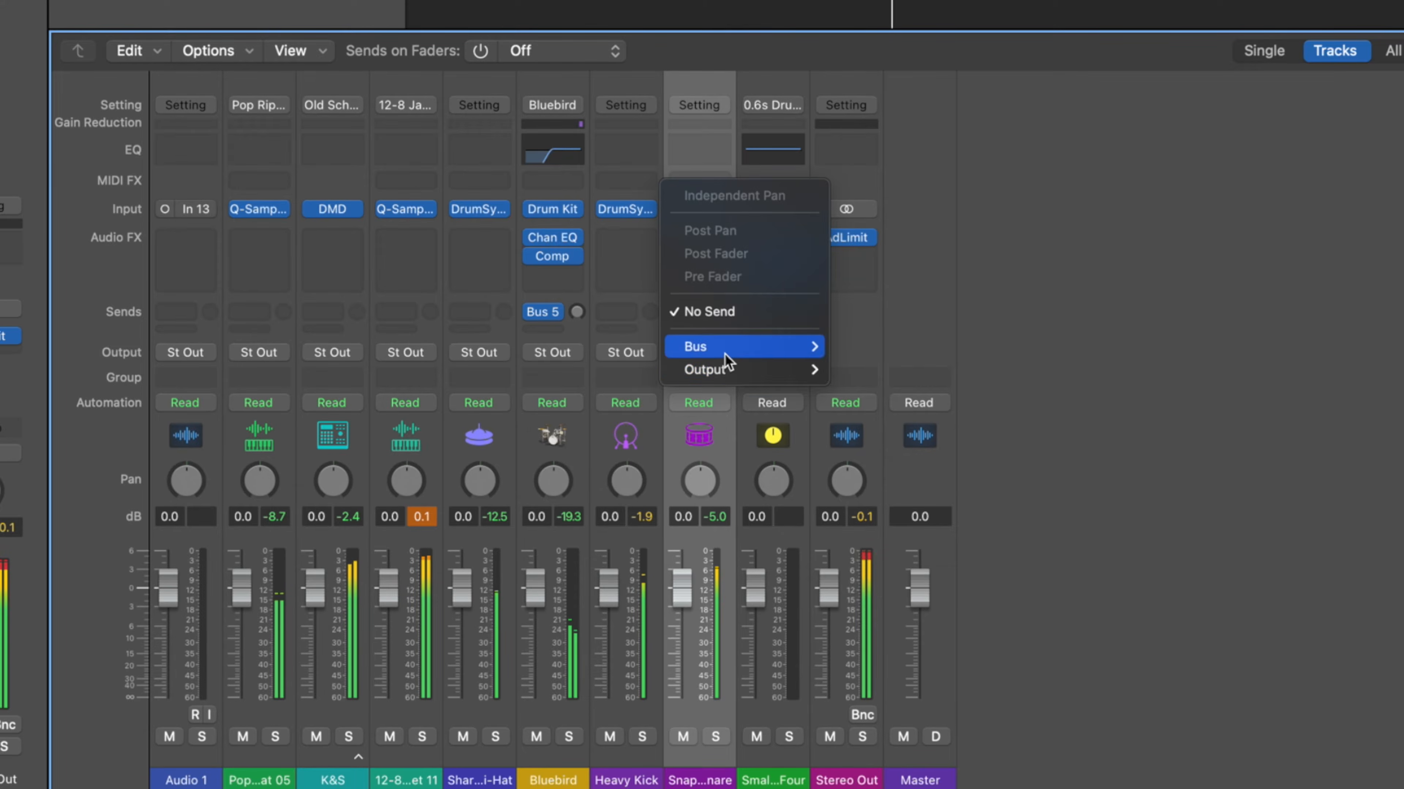
{"action": "mouse_move", "coordinate": [718, 347]}
{"action": "left_click_drag", "start_coordinate": [723, 313], "coordinate": [726, 328]}
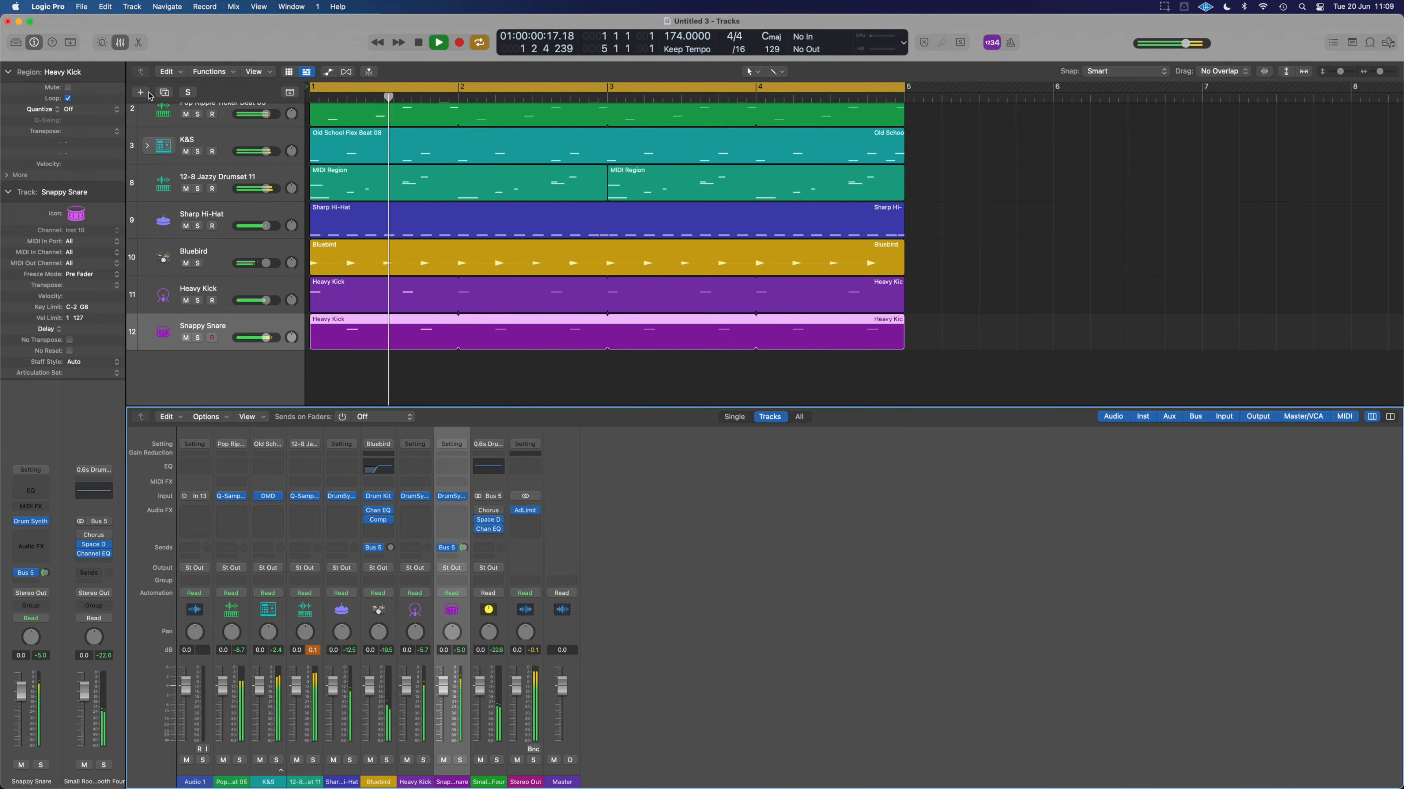
Add a Songwriter Drummer track and cut its region down to about the last beat and a half before bar 5.
{"action": "key", "text": "alt+super+n"}
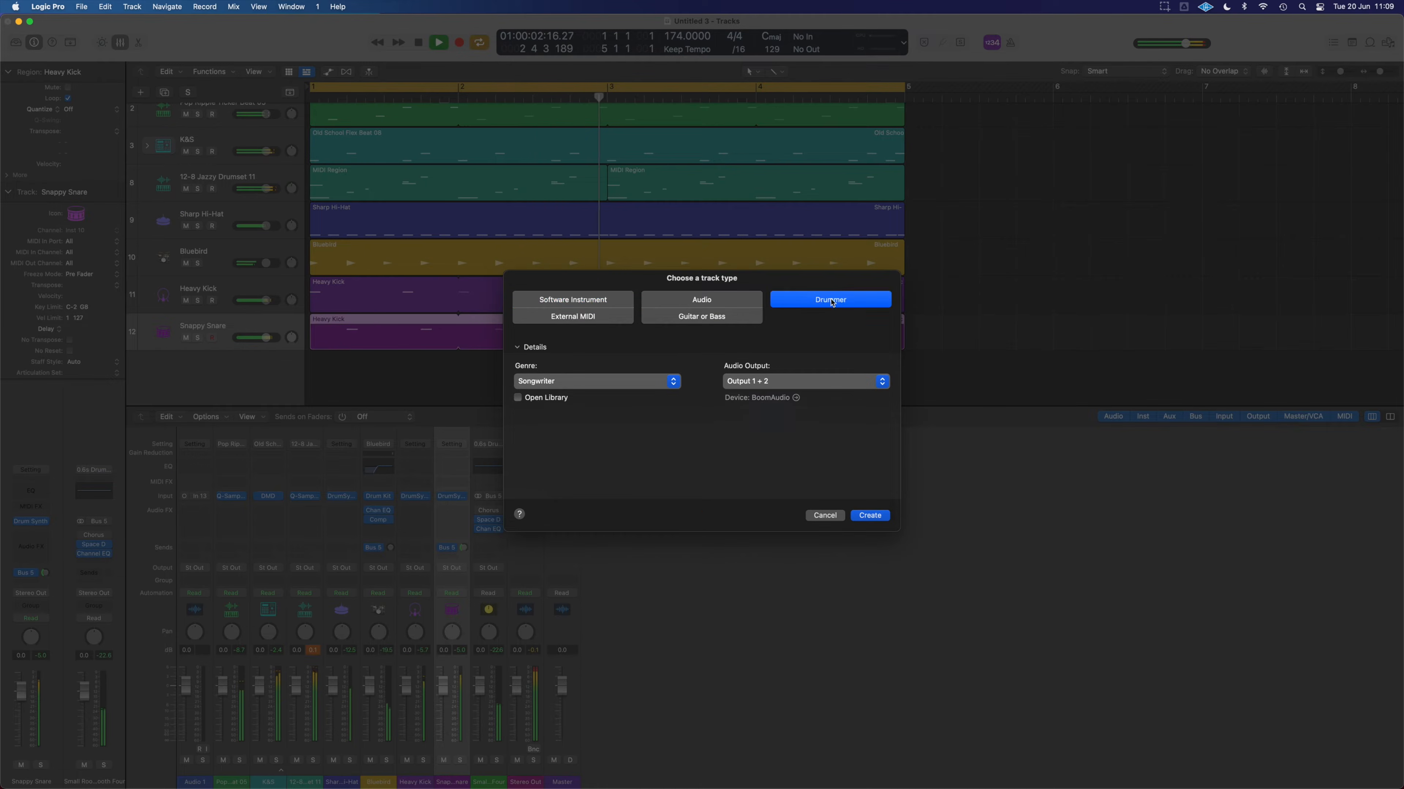
{"action": "left_click", "coordinate": [870, 516]}
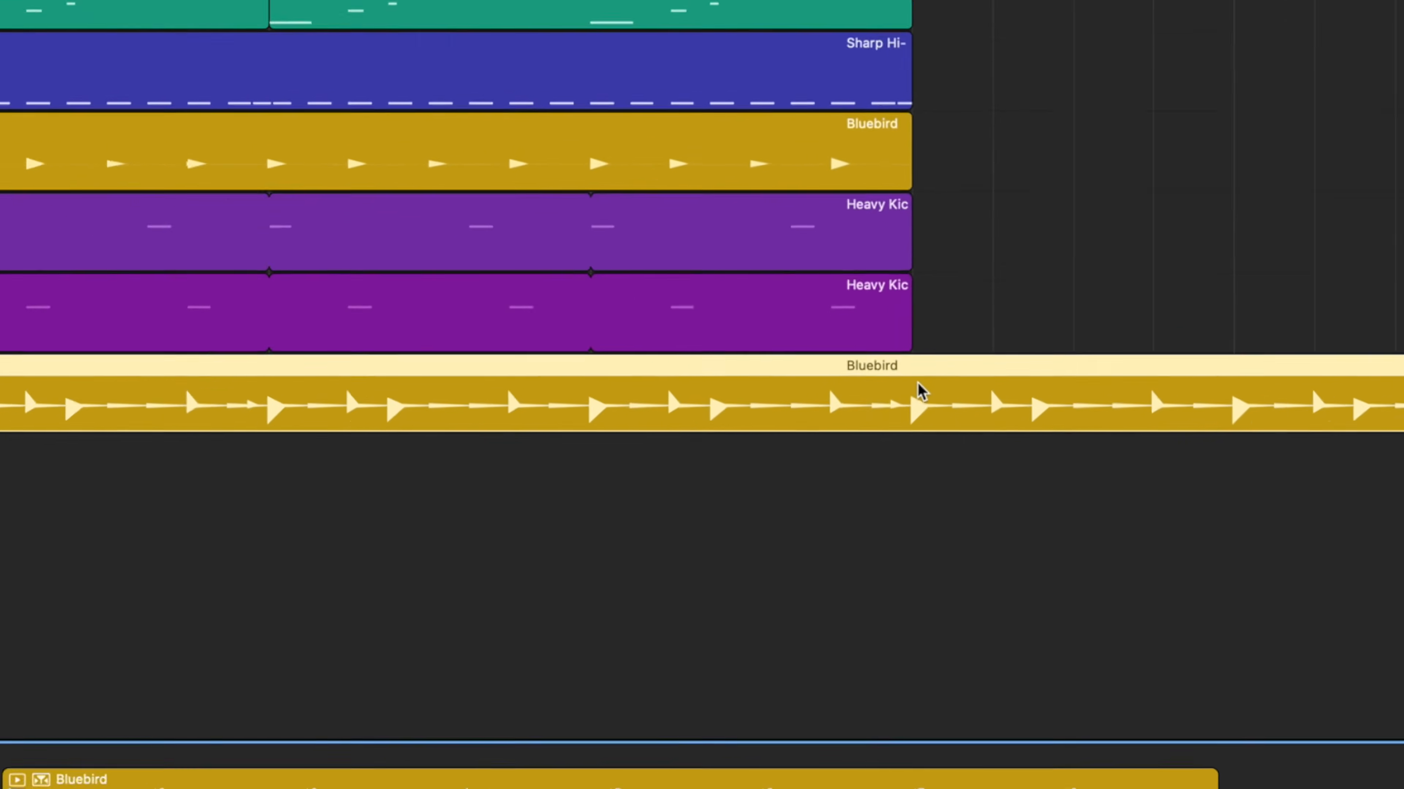
{"action": "key", "text": "t"}
{"action": "key", "text": "i"}
{"action": "left_click", "coordinate": [903, 386]}
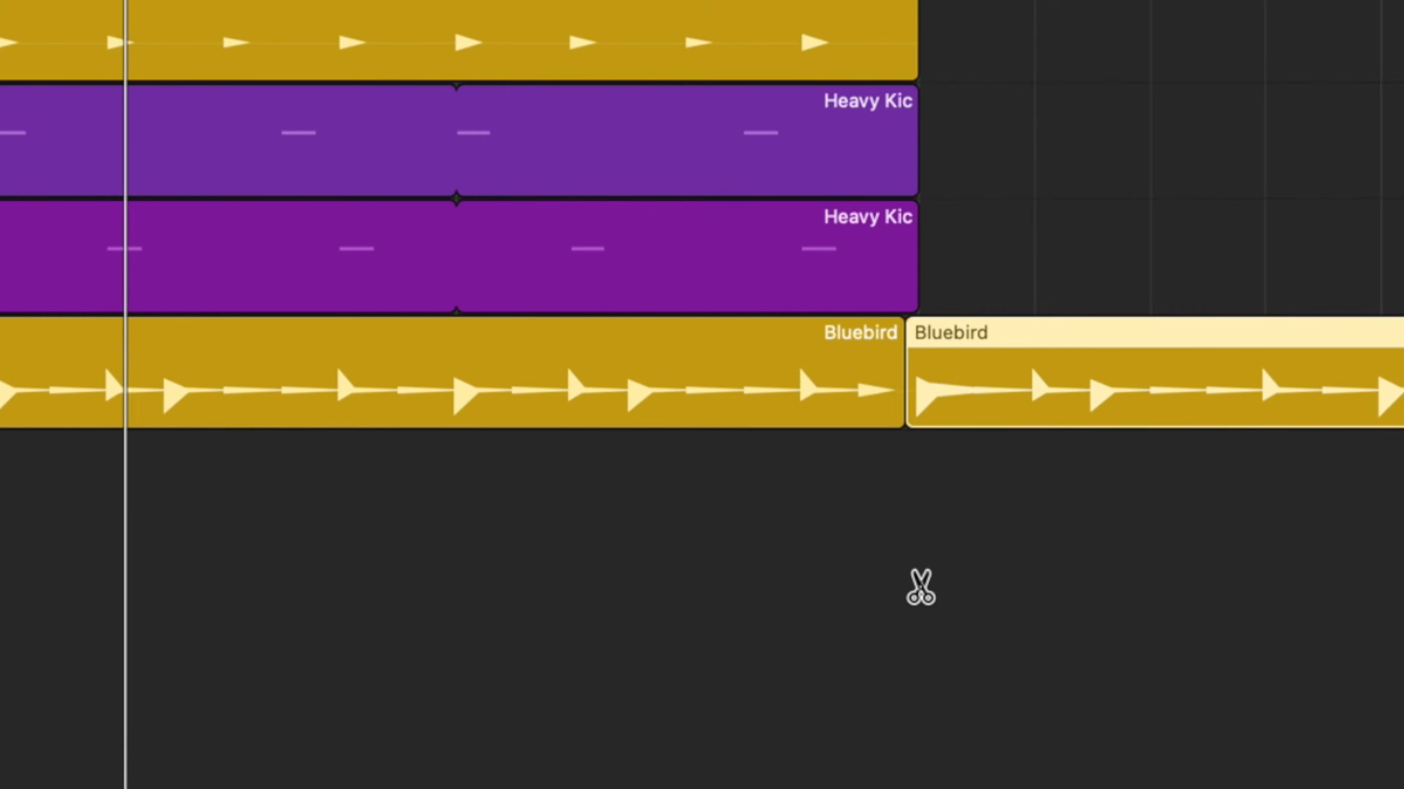
{"action": "key", "text": "t"}
{"action": "key", "text": "t"}
{"action": "key", "text": "Delete"}
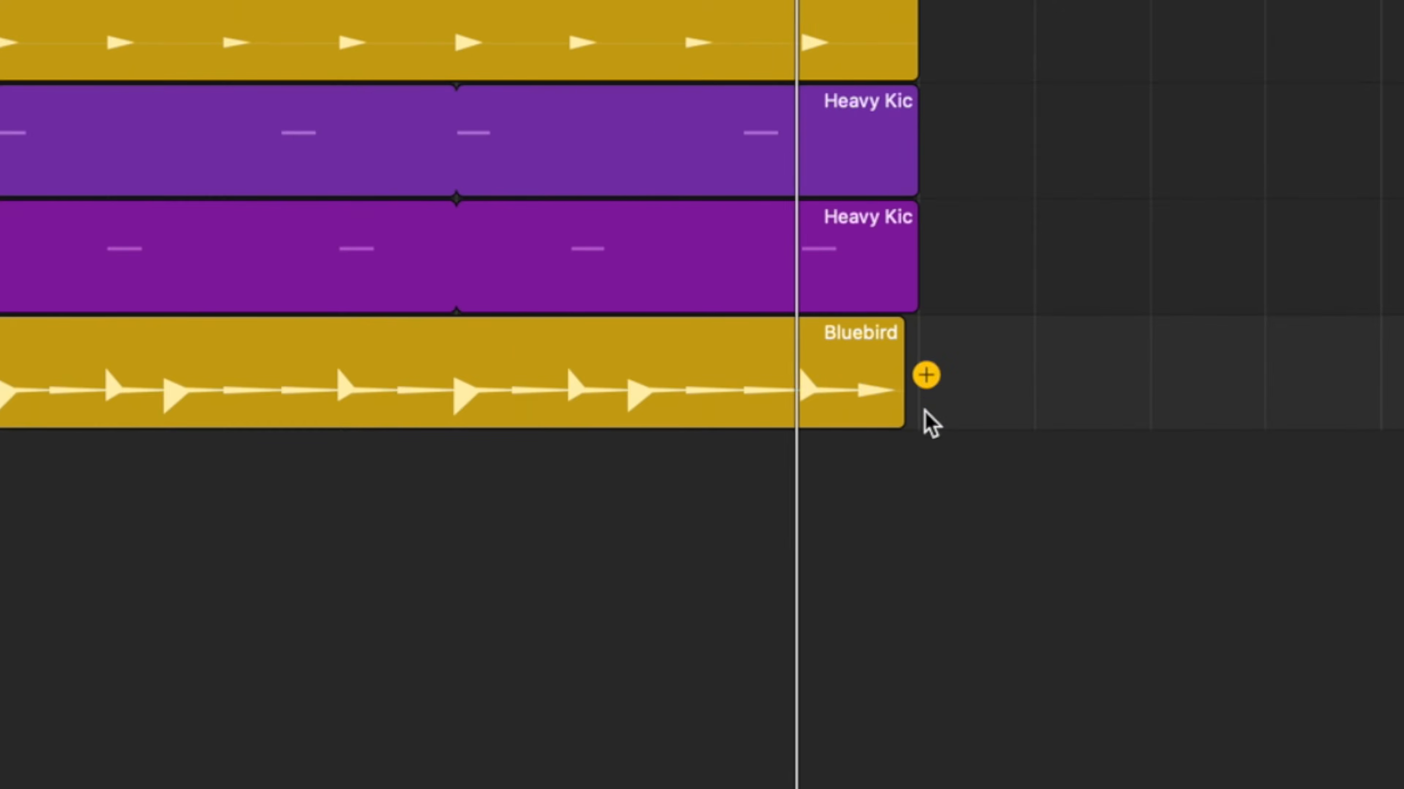
{"action": "mouse_move", "coordinate": [899, 418]}
{"action": "left_mouse_down"}
{"action": "mouse_move", "coordinate": [930, 401]}
{"action": "mouse_move", "coordinate": [910, 420]}
{"action": "left_mouse_up"}
{"action": "left_click_drag", "start_coordinate": [0, 426], "coordinate": [742, 420]}
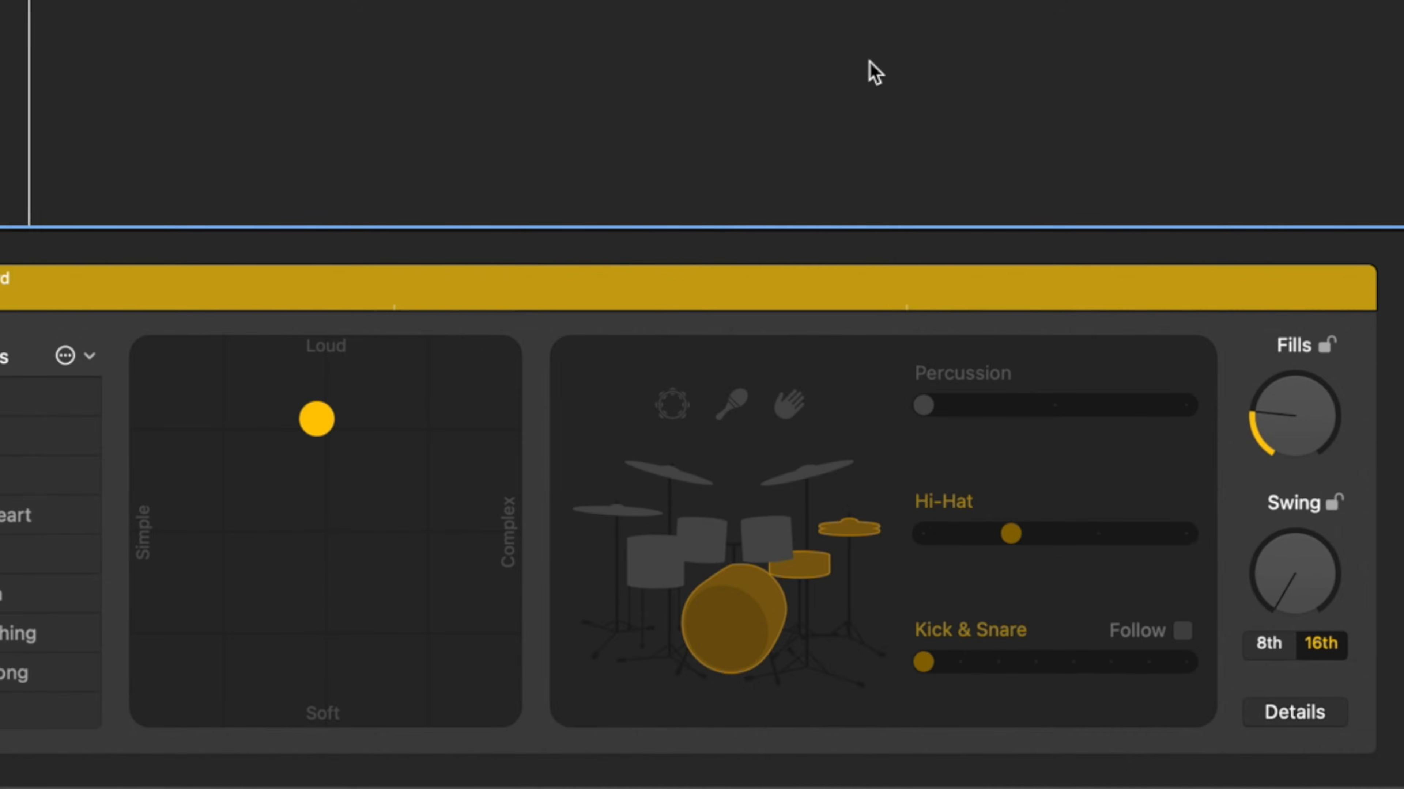
Set the new Drummer region's Fills to maximum and make it play only toms with pattern 2, without kick, snare or hi-hat.
{"action": "left_click_drag", "start_coordinate": [1281, 432], "coordinate": [1353, 124]}
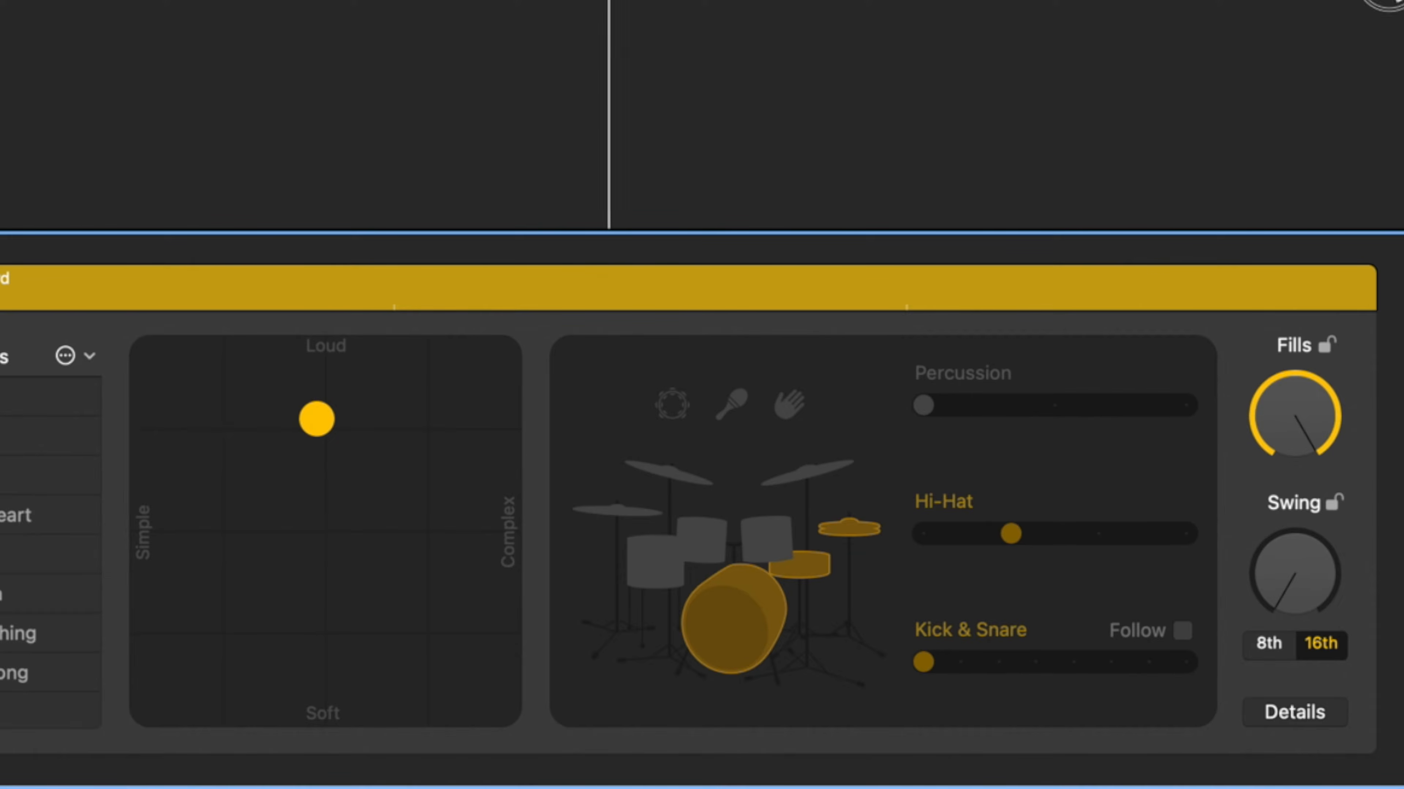
{"action": "left_click", "coordinate": [767, 603]}
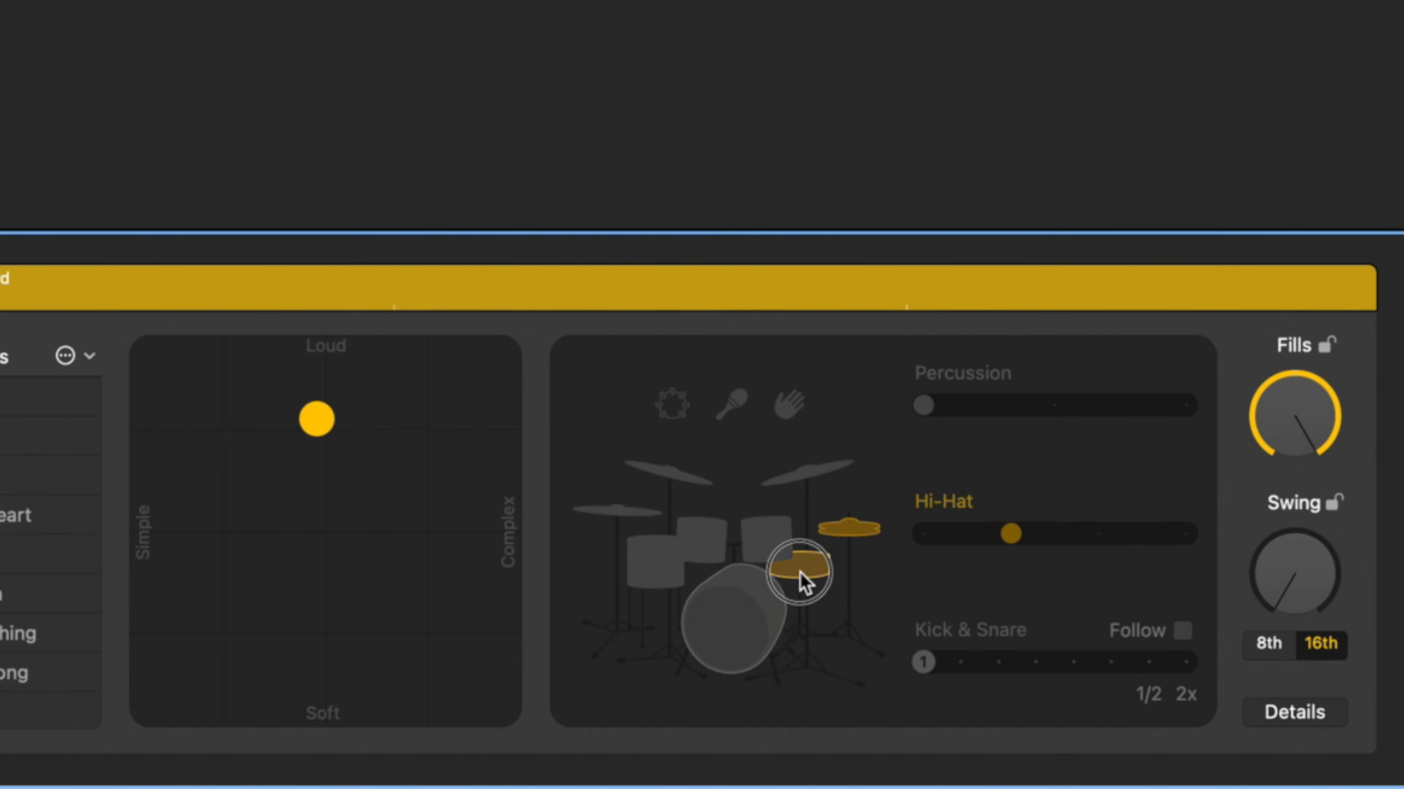
{"action": "left_click", "coordinate": [856, 535]}
{"action": "left_click", "coordinate": [773, 547]}
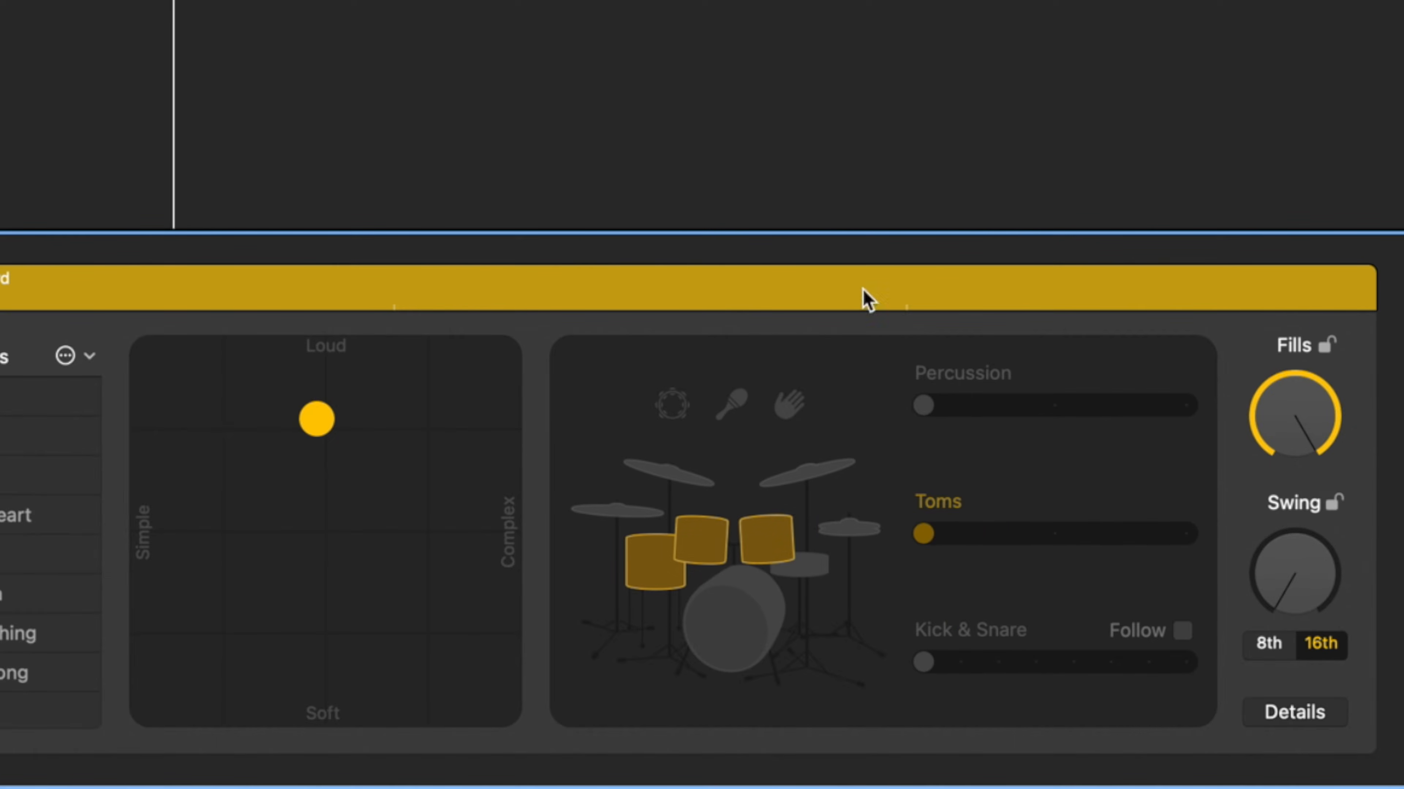
{"action": "left_click", "coordinate": [946, 535]}
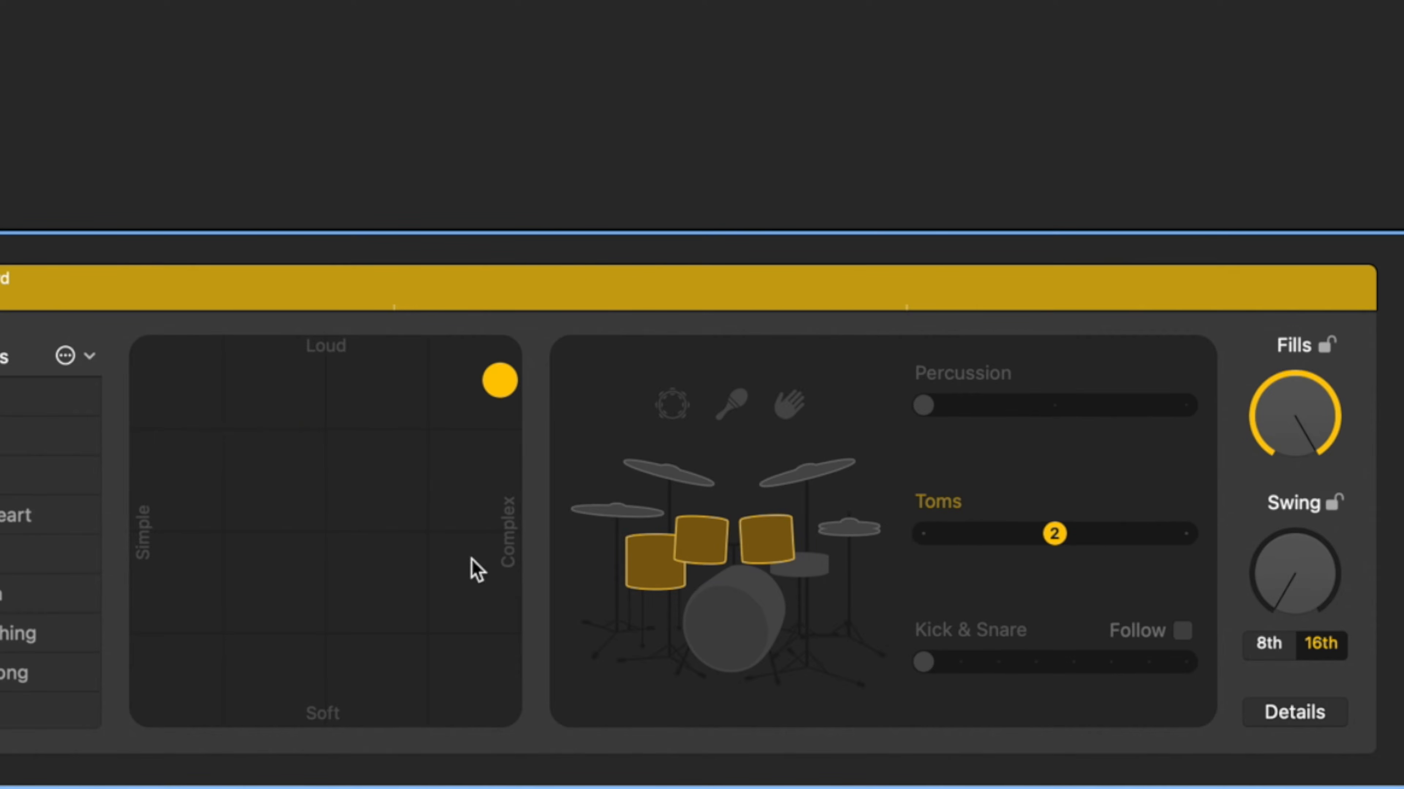
Try the loudest, simplest performance setting for the tom region and add a small amount of swing.
{"action": "left_click_drag", "start_coordinate": [382, 339], "coordinate": [148, 354]}
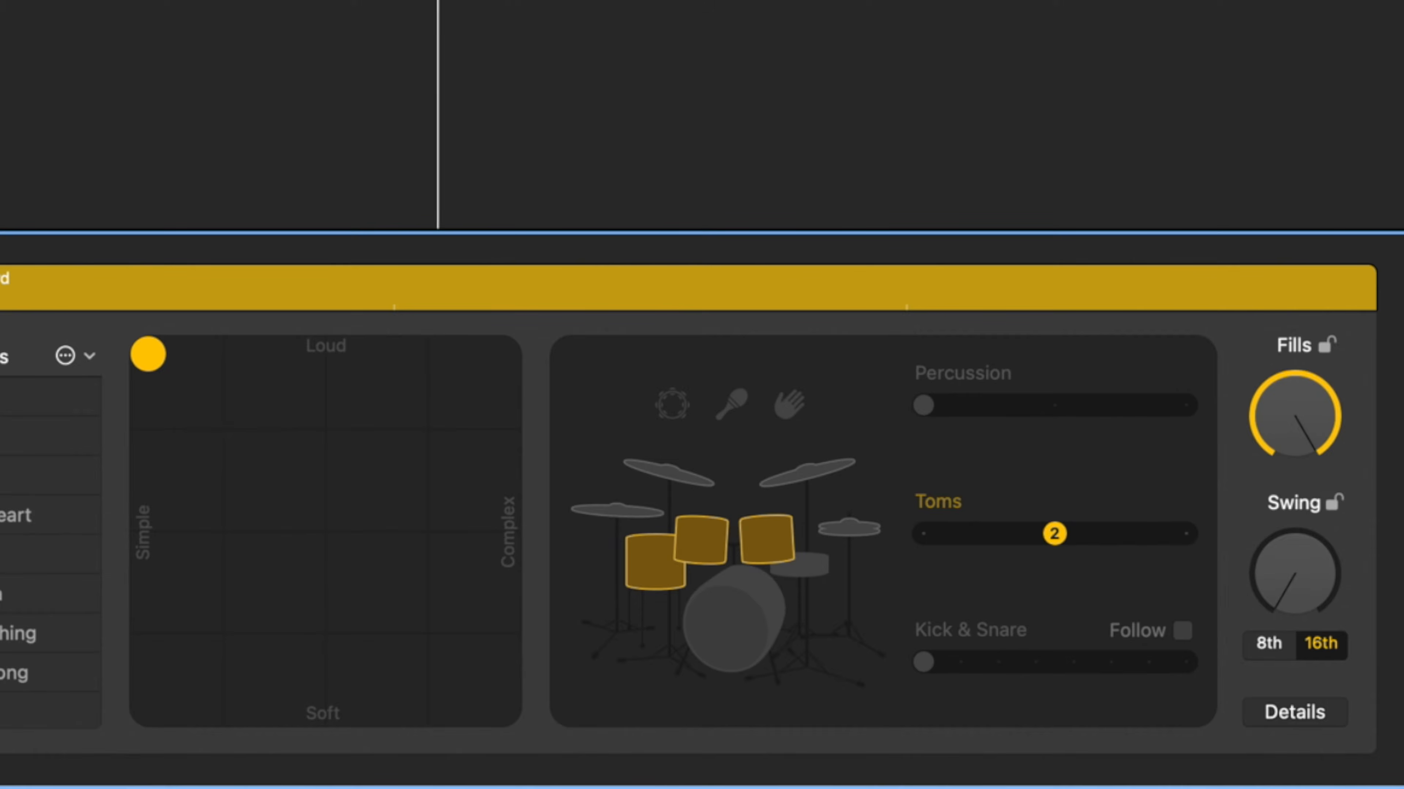
{"action": "key", "text": "v"}
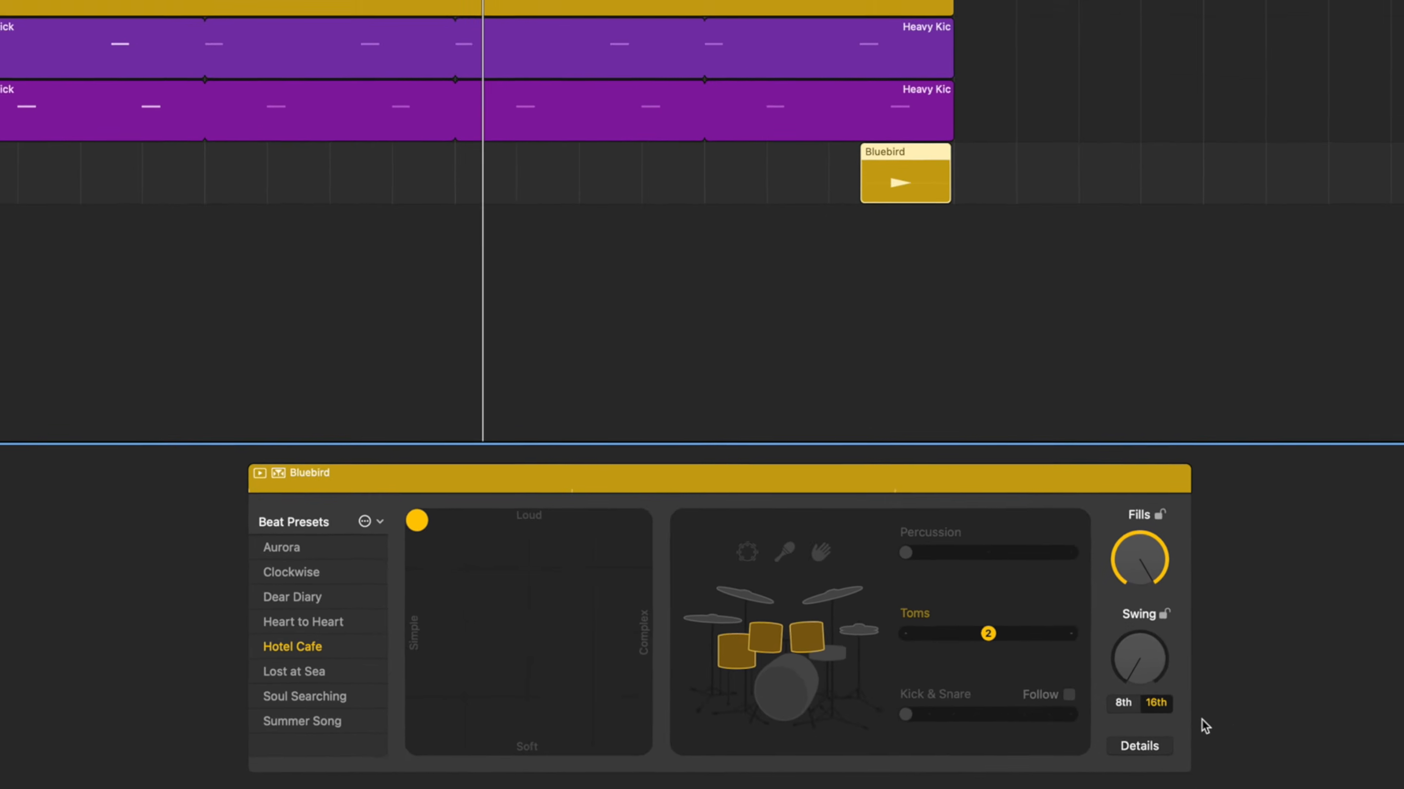
{"action": "mouse_move", "coordinate": [1304, 575]}
{"action": "left_click_drag", "start_coordinate": [1200, 643], "coordinate": [1207, 591]}
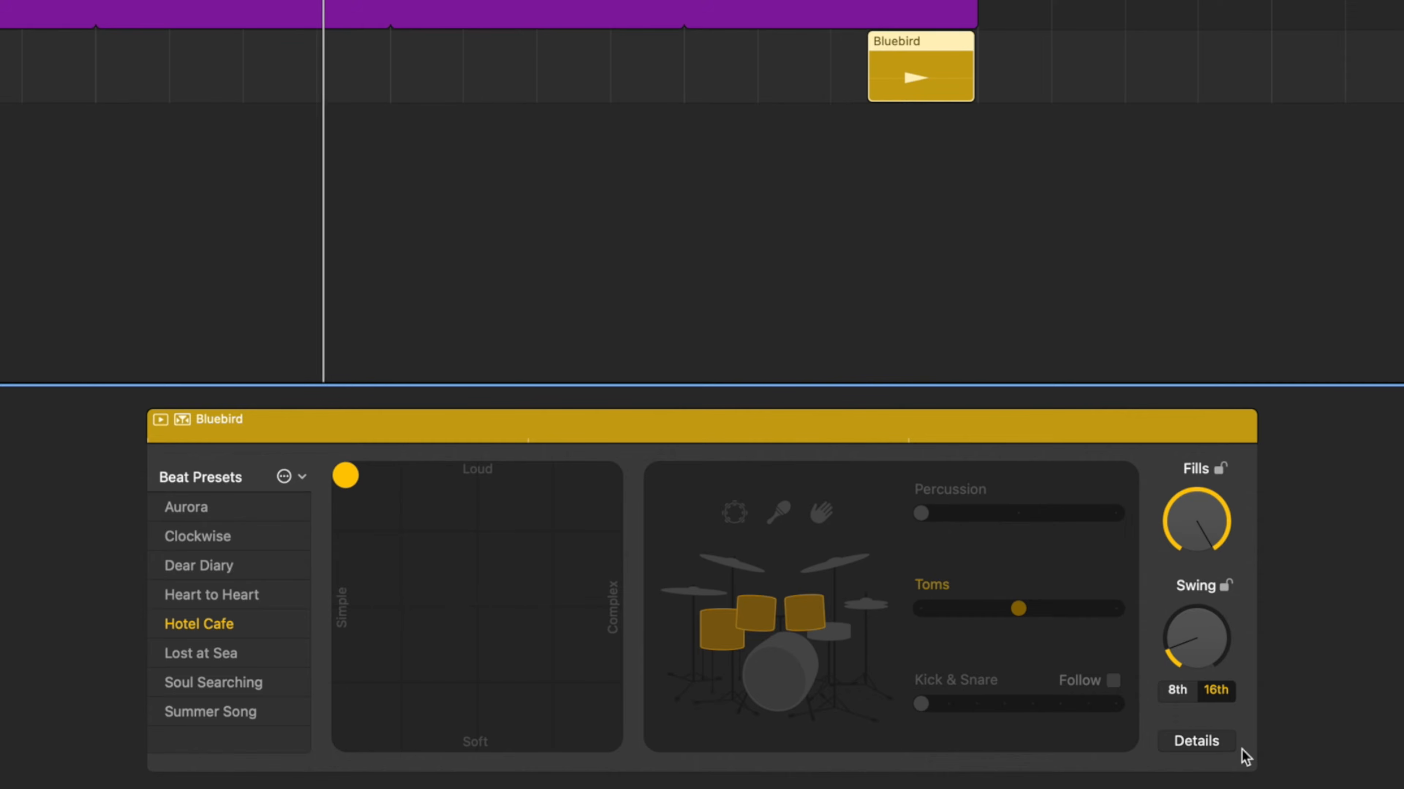
Set the tom region to the loudest, most complex performance and extend its start back to beat 2 of bar 4.
{"action": "left_click_drag", "start_coordinate": [347, 477], "coordinate": [612, 658]}
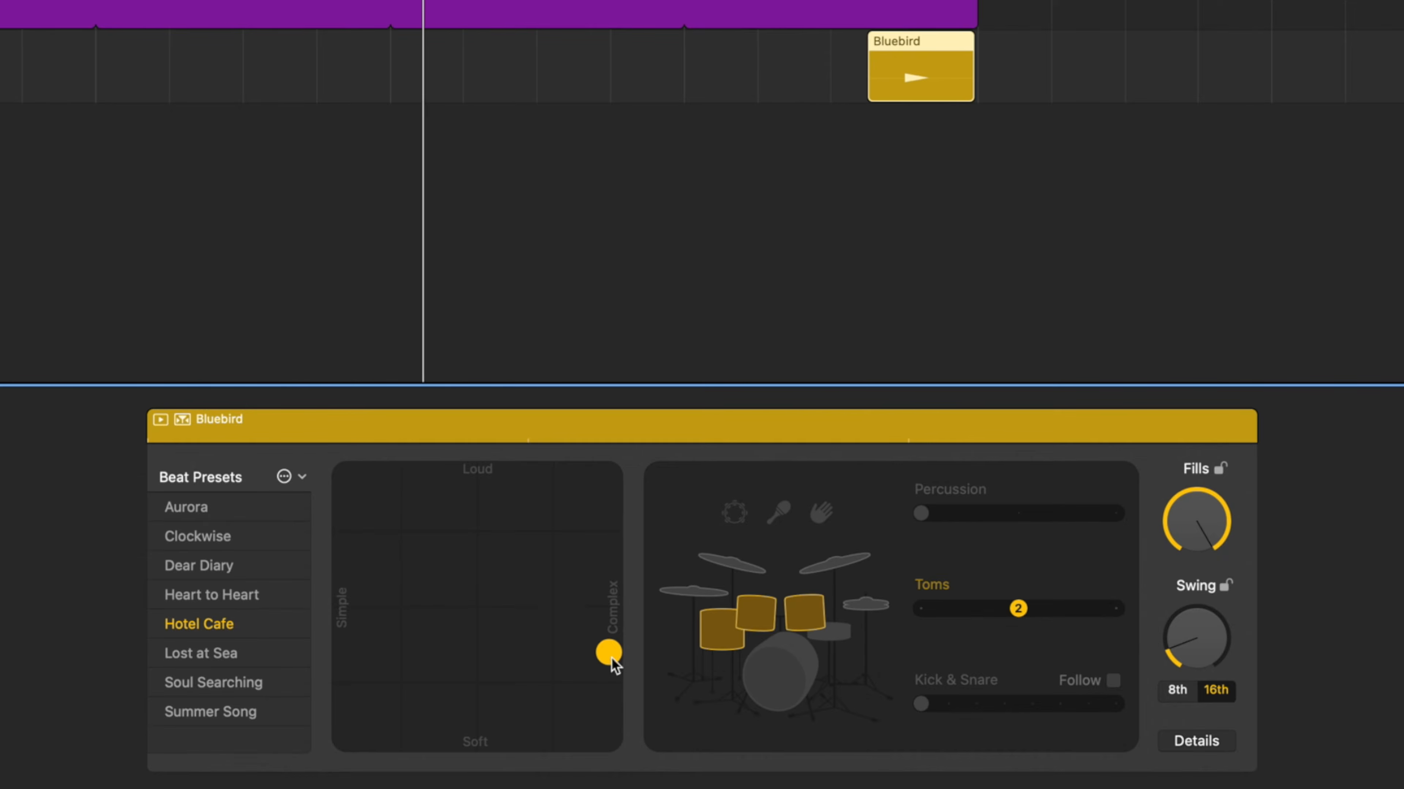
{"action": "left_click_drag", "start_coordinate": [613, 661], "coordinate": [614, 744]}
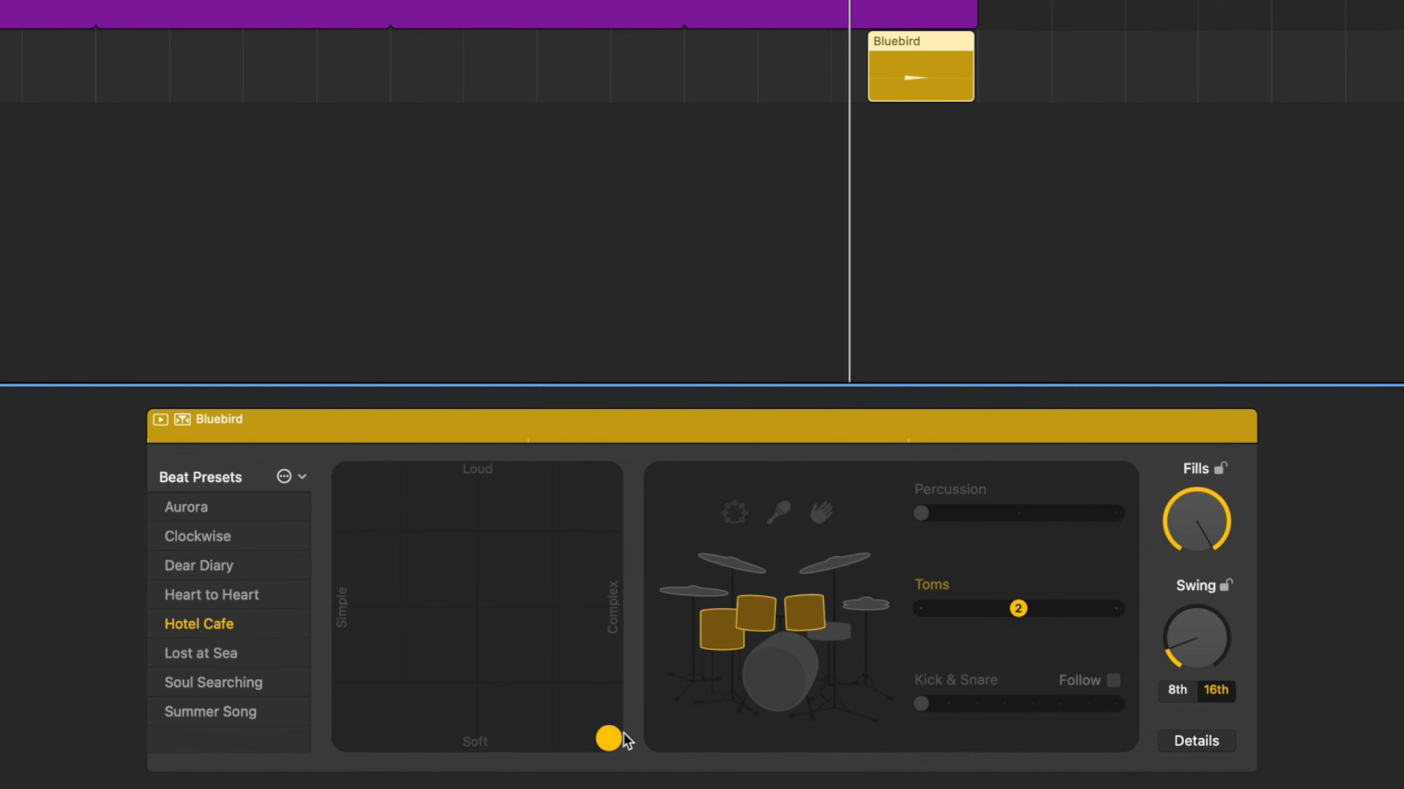
{"action": "left_click_drag", "start_coordinate": [612, 741], "coordinate": [638, 406]}
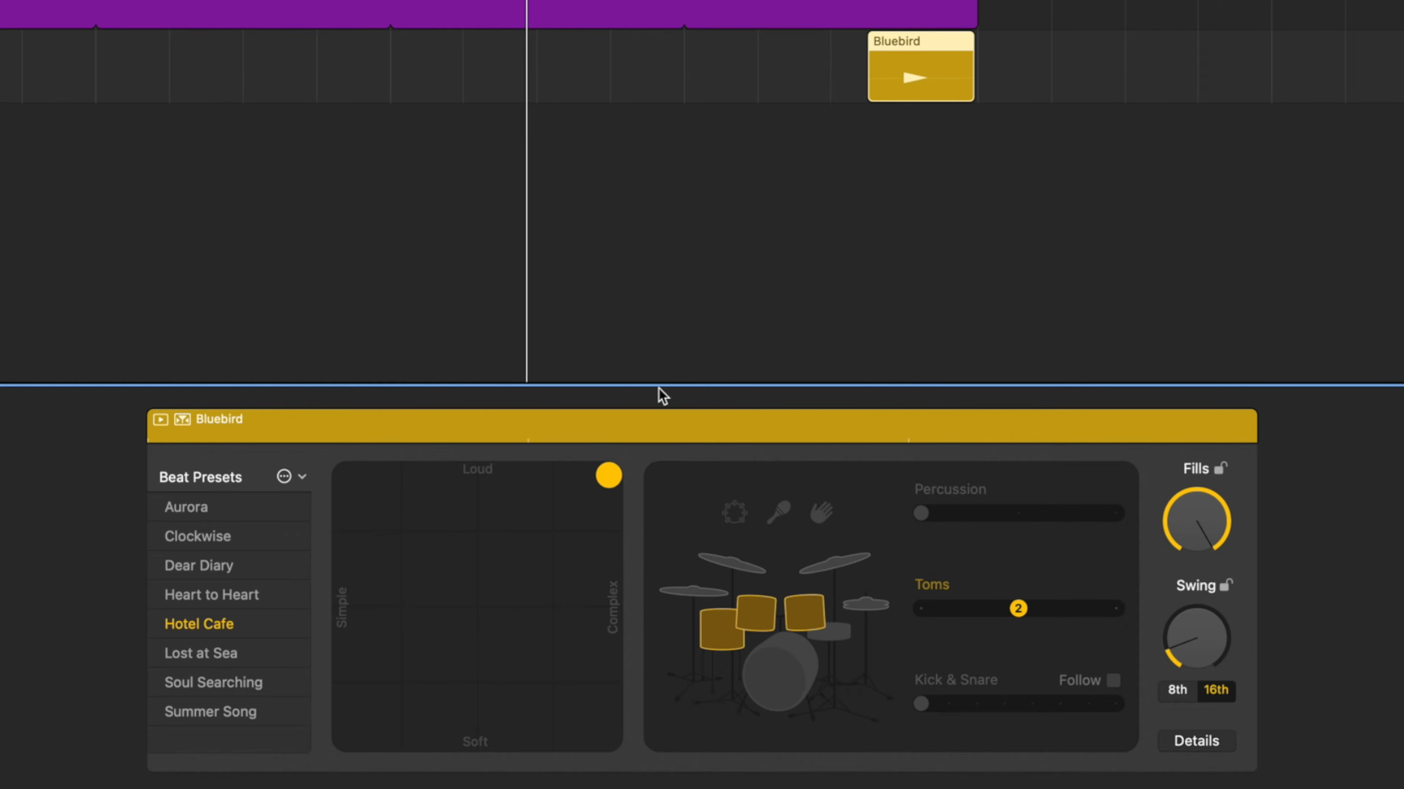
{"action": "left_click_drag", "start_coordinate": [867, 94], "coordinate": [831, 97]}
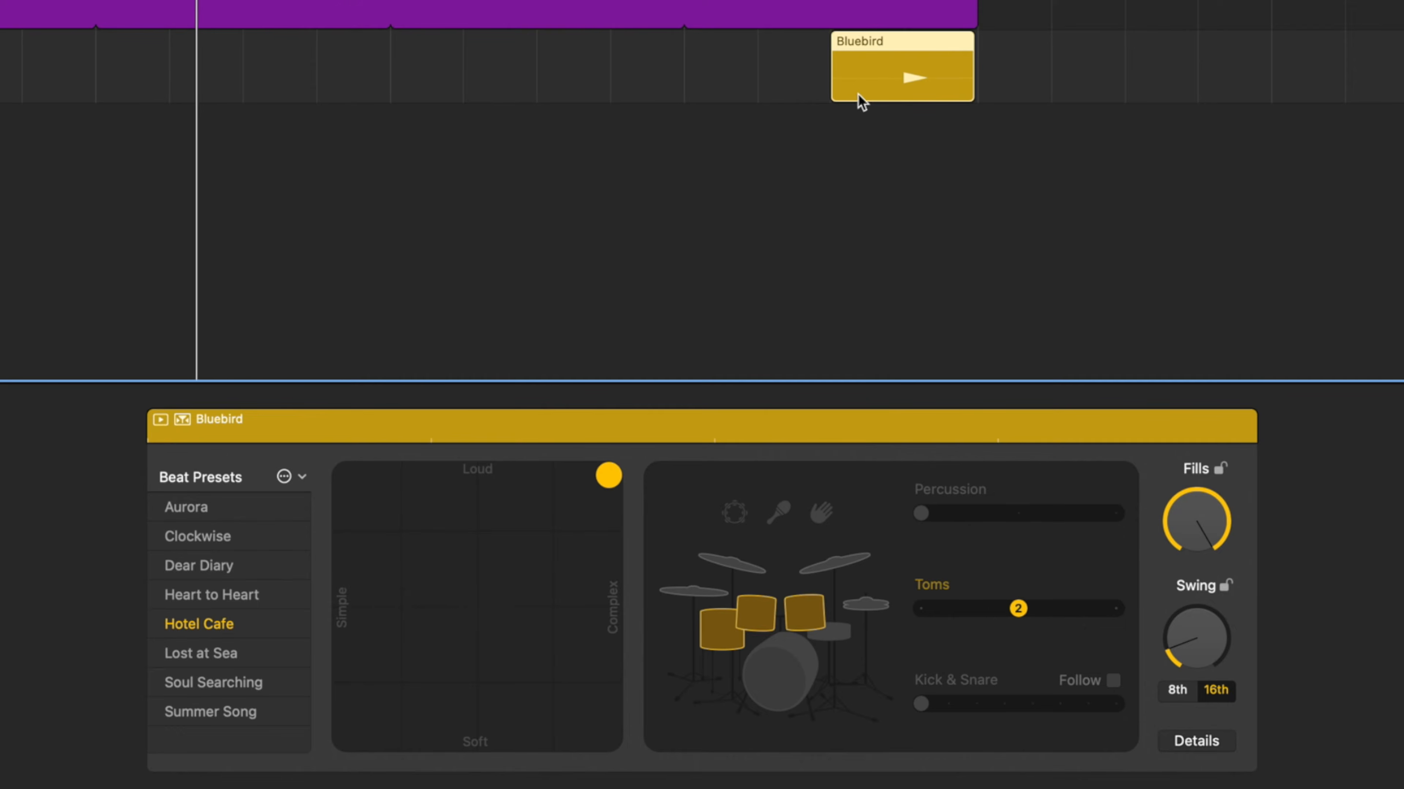
{"action": "left_click_drag", "start_coordinate": [830, 95], "coordinate": [766, 94]}
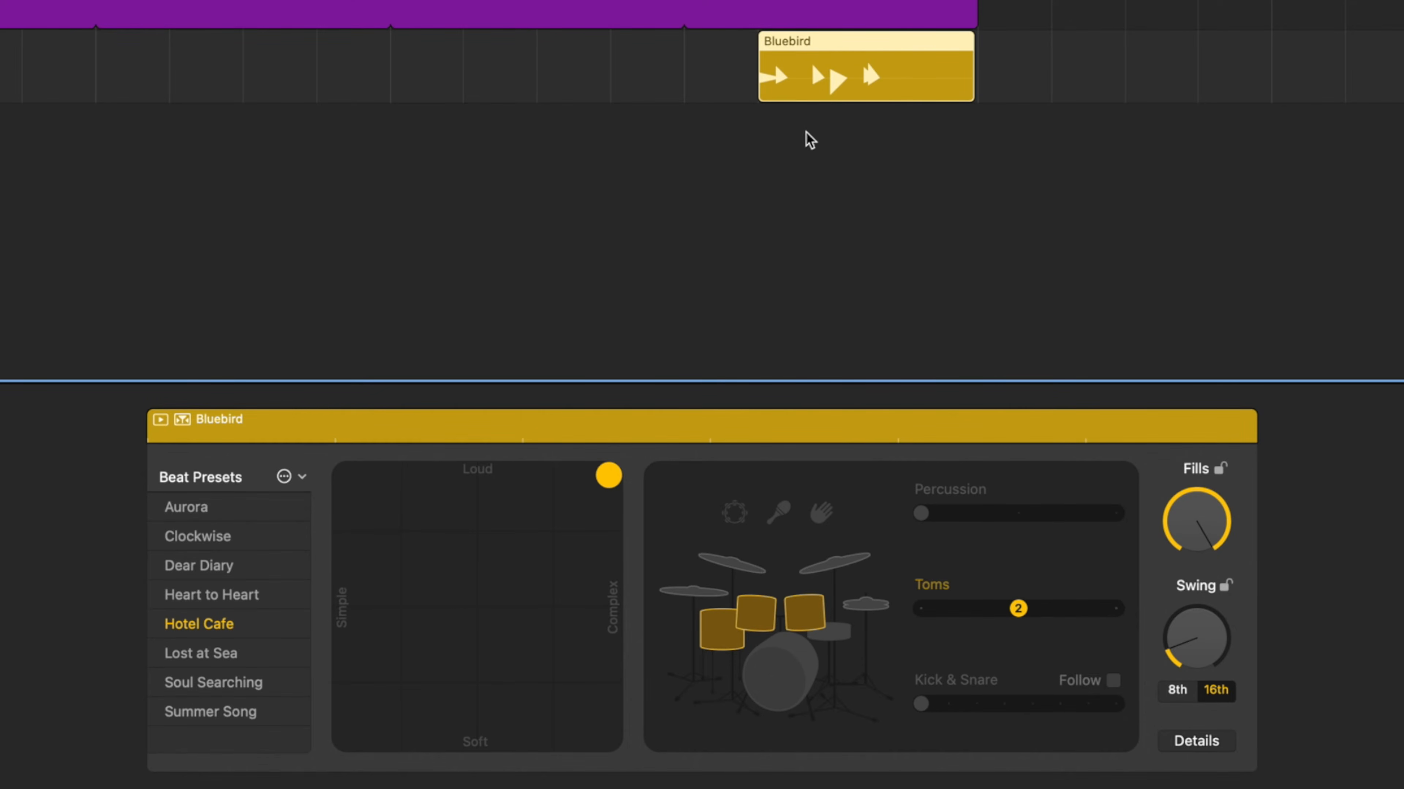
Try different lengths and positions for the tom region and start it at beat 3 of bar 4, ending at bar 5.
{"action": "left_click_drag", "start_coordinate": [908, 41], "coordinate": [1056, 49]}
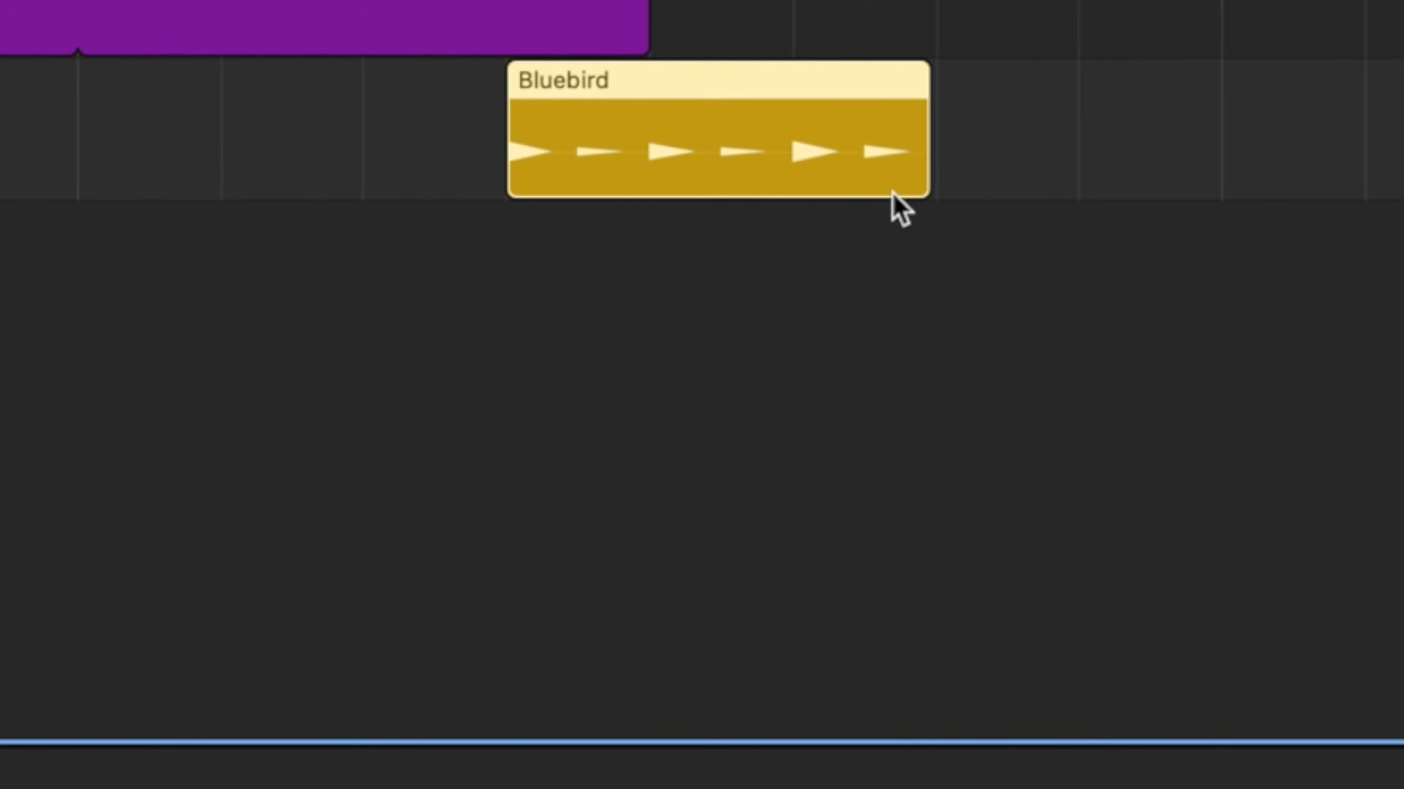
{"action": "left_click_drag", "start_coordinate": [611, 100], "coordinate": [478, 101]}
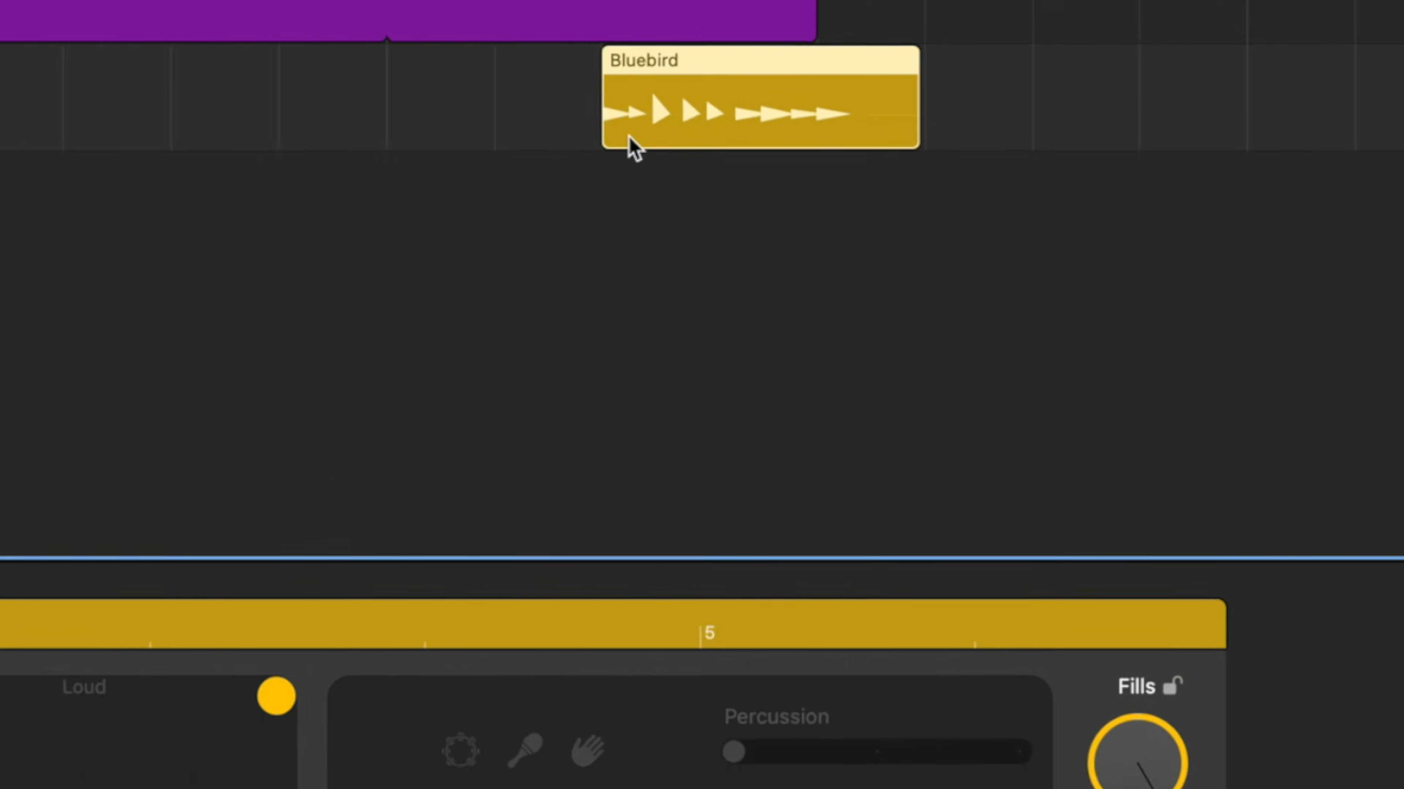
{"action": "left_click_drag", "start_coordinate": [916, 137], "coordinate": [835, 229]}
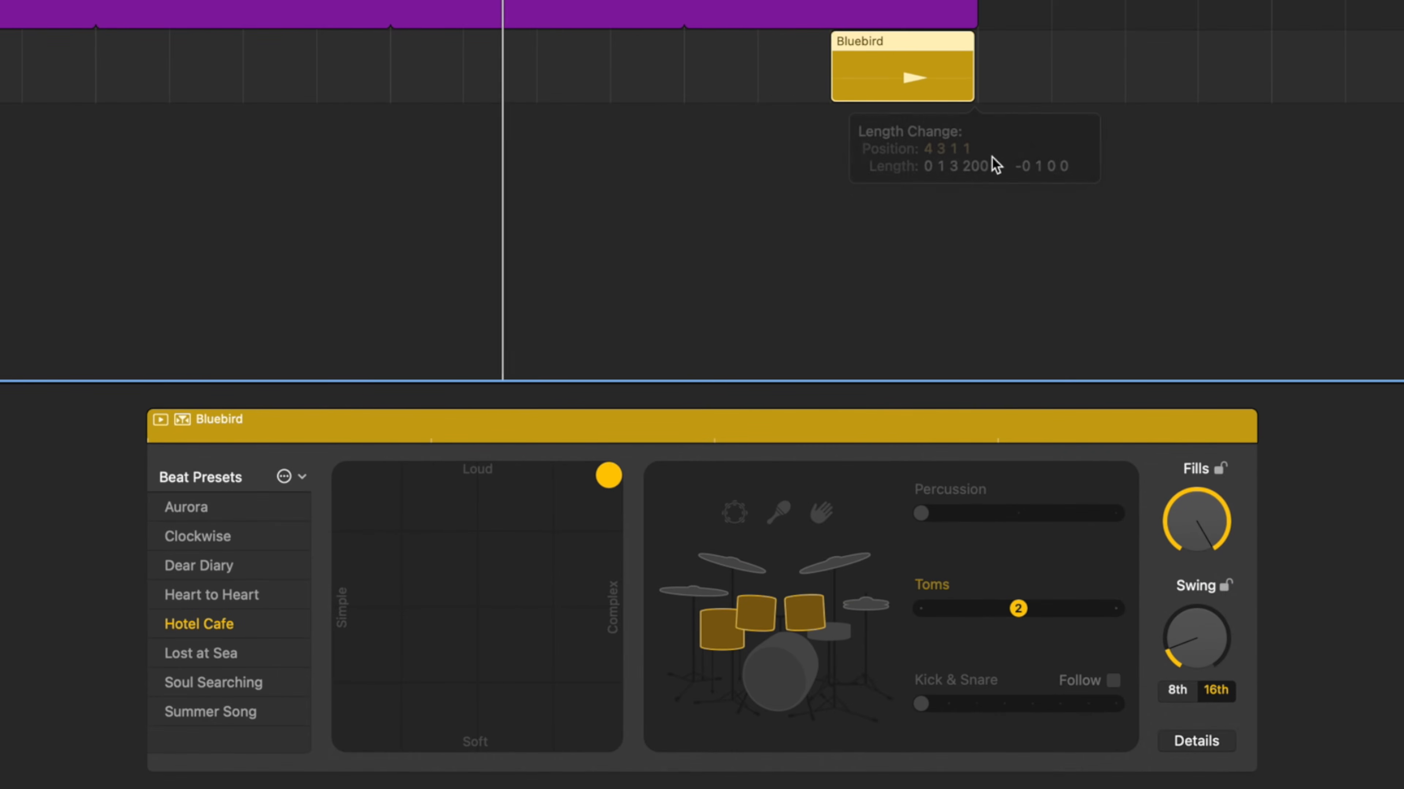
{"action": "left_click", "coordinate": [973, 94]}
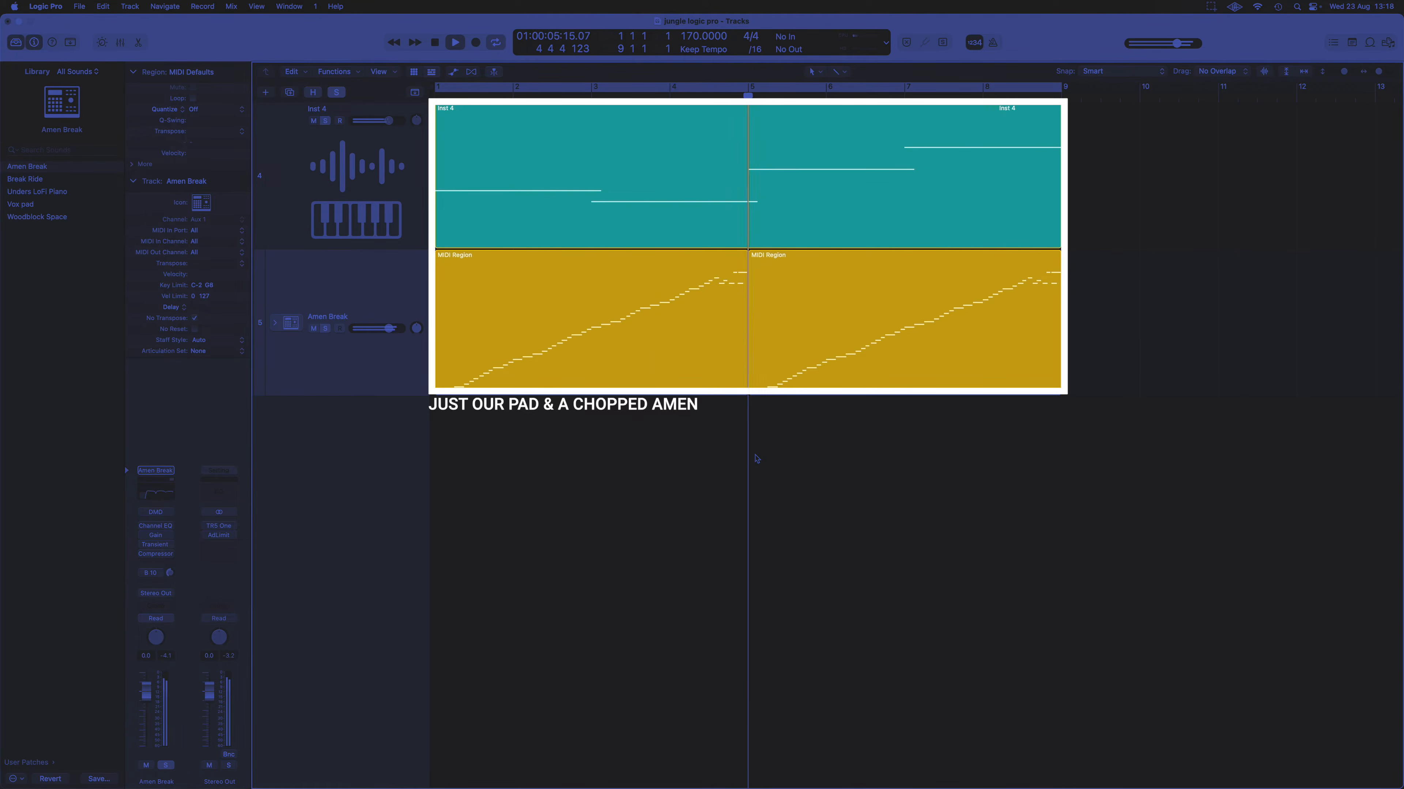
Listen to the chopped amen together with the Inst 4 pad, and to the pad soloed on its own.
{"action": "key", "text": "space"}
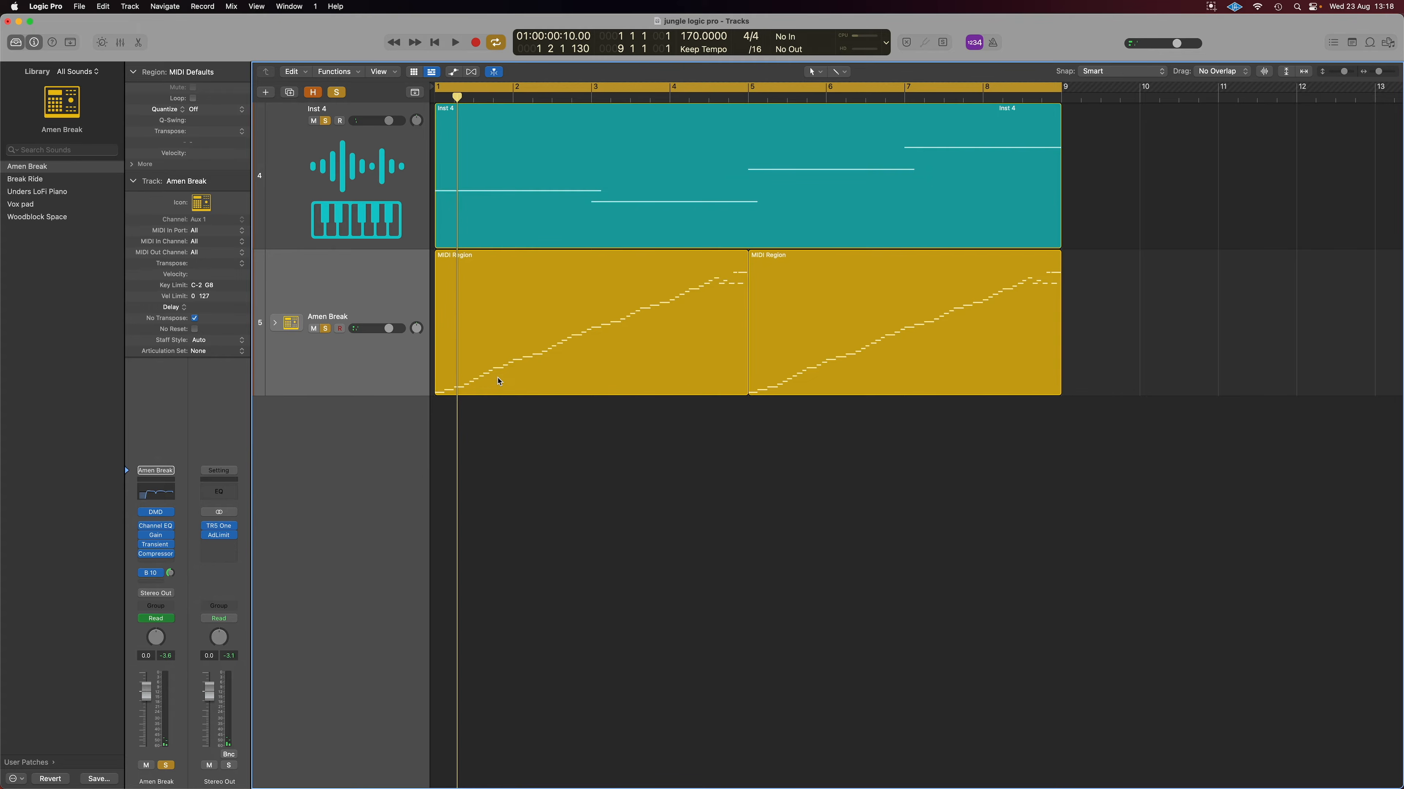
{"action": "left_click", "coordinate": [324, 121]}
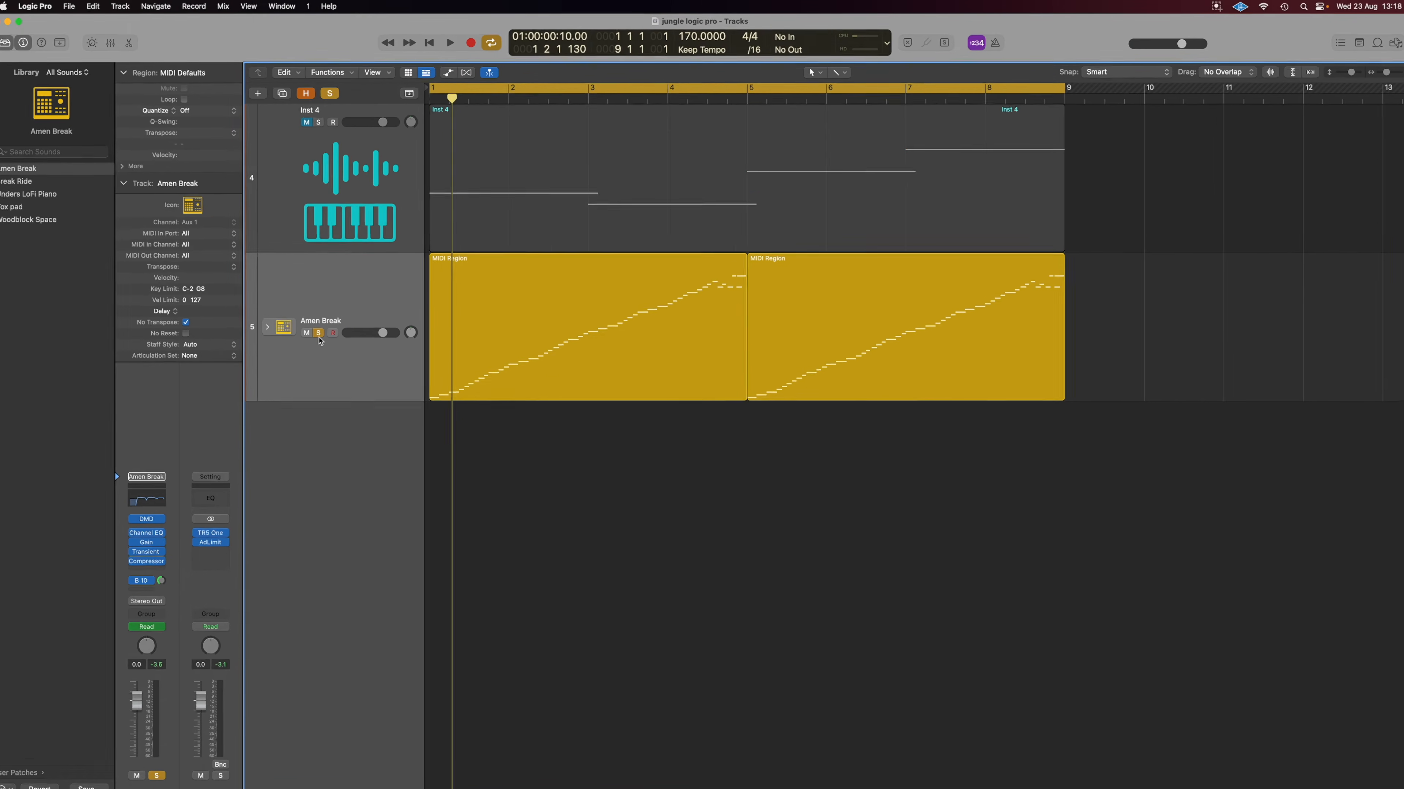
{"action": "left_click", "coordinate": [325, 329]}
{"action": "left_click", "coordinate": [325, 121]}
{"action": "key", "text": "space"}
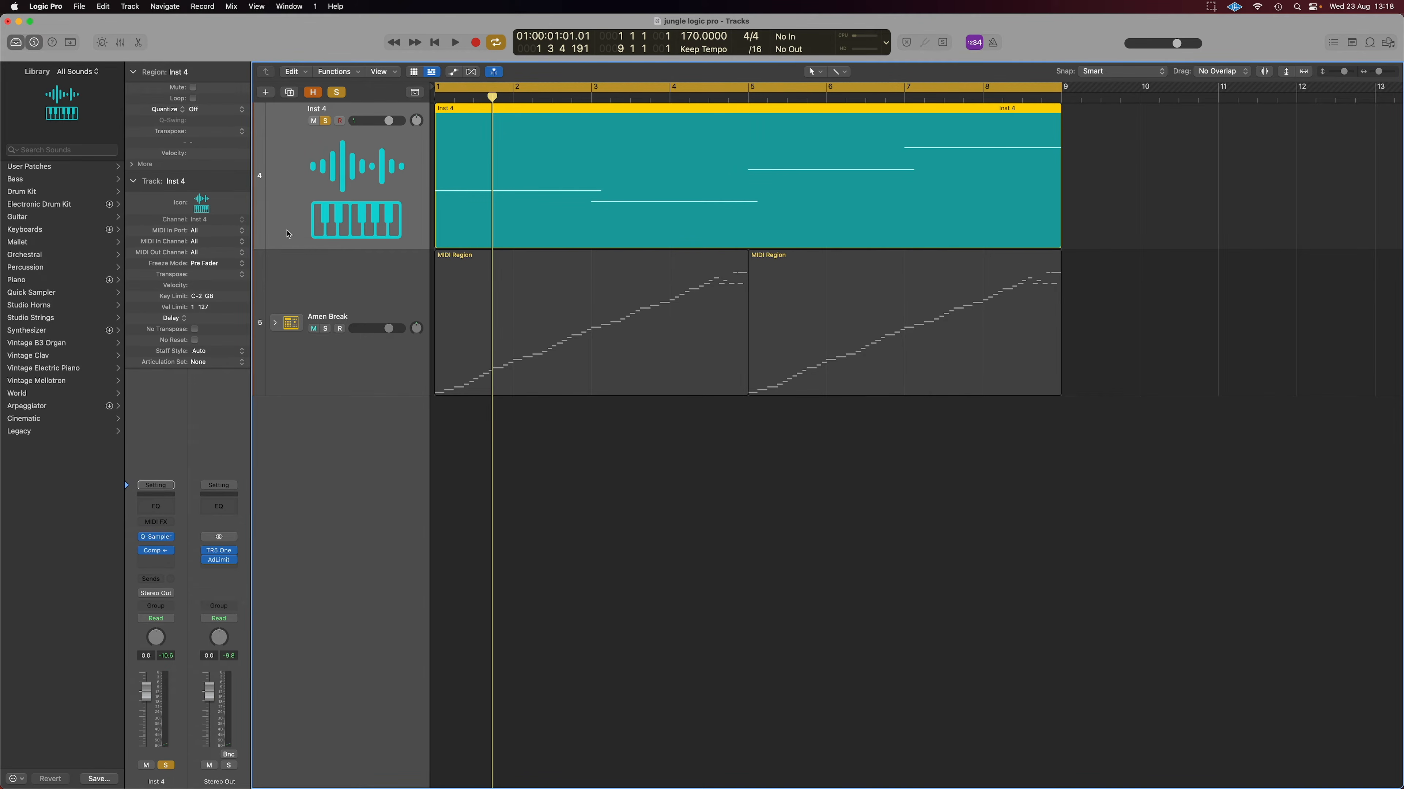
{"action": "left_click", "coordinate": [326, 122]}
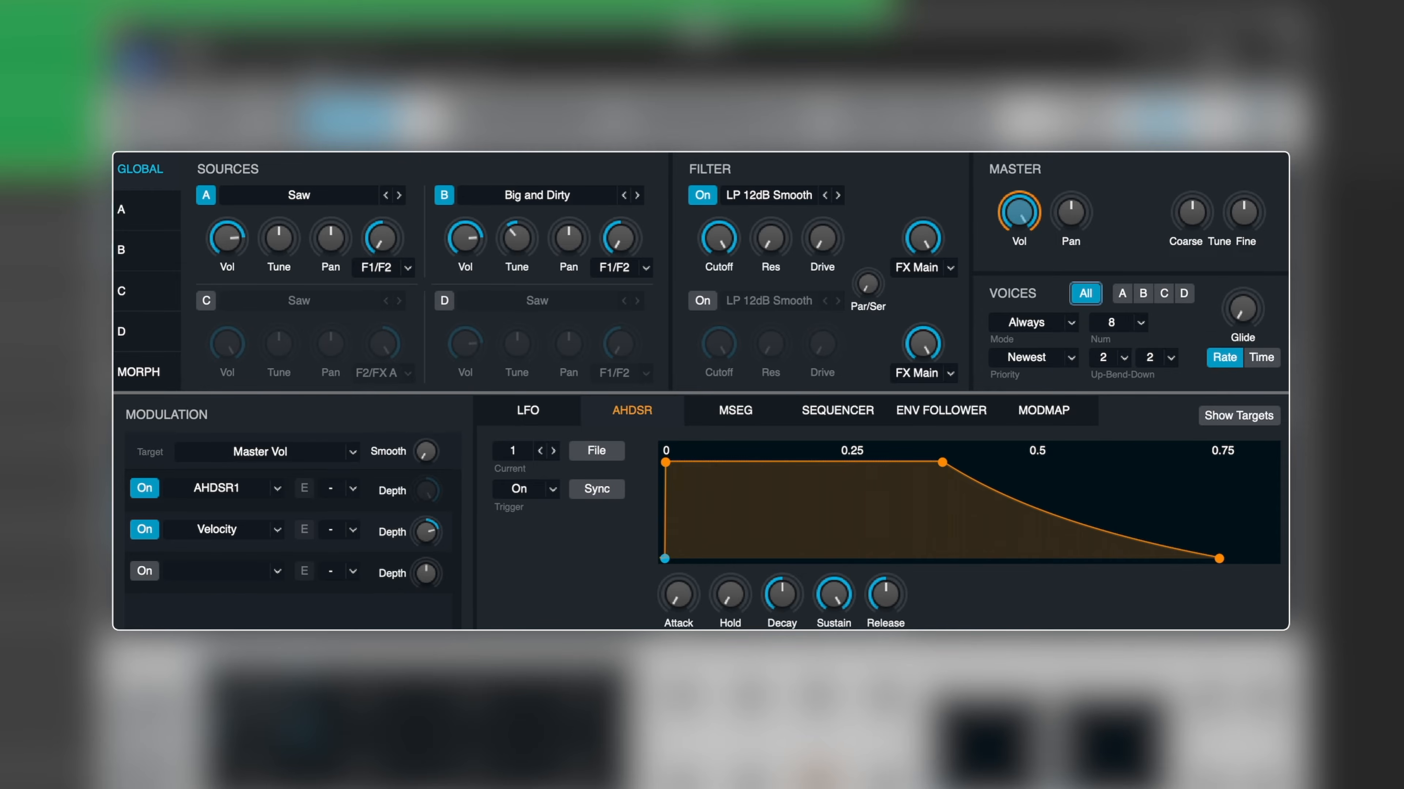
Initialize the Alchemy preset so only the saw in source A remains, and close the plug-in window.
{"action": "left_click", "coordinate": [847, 113]}
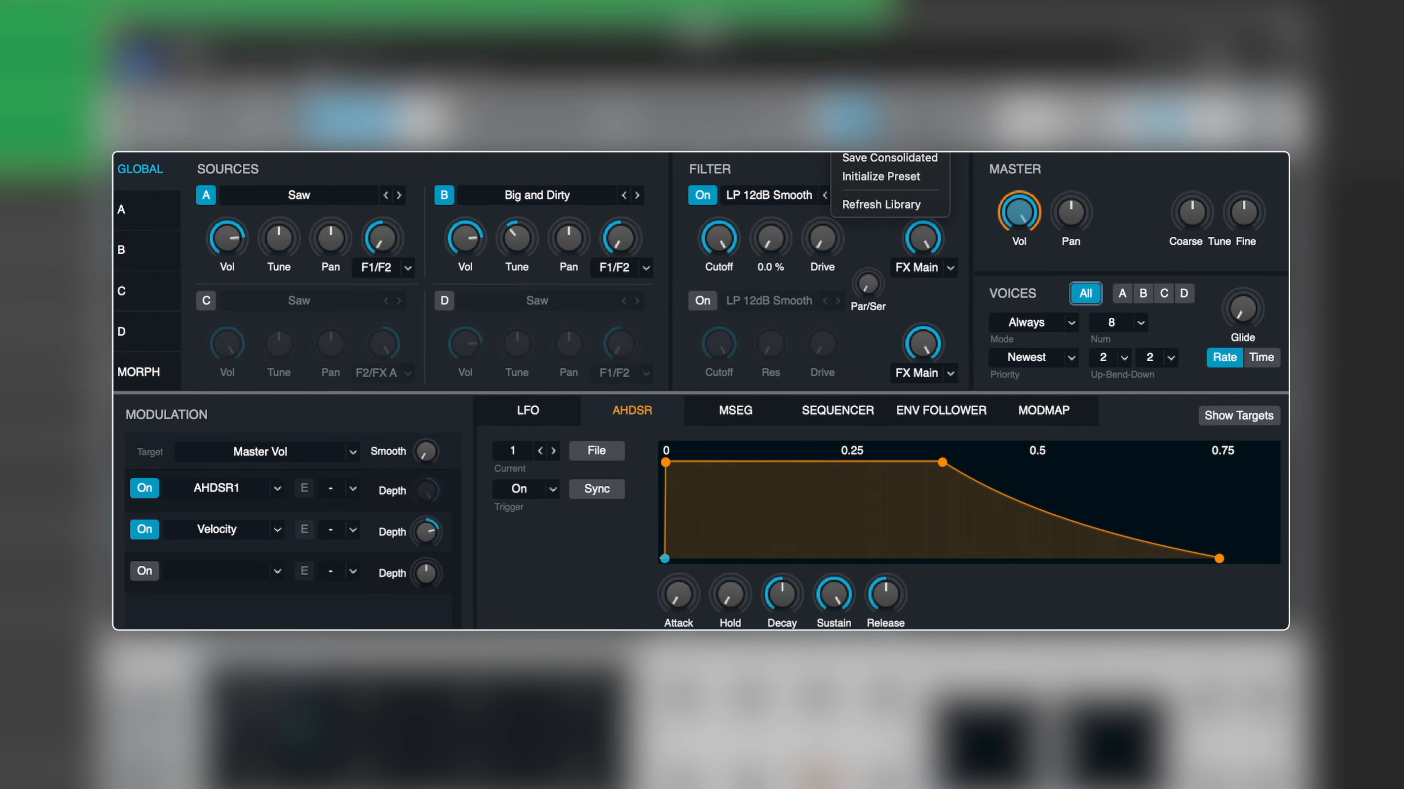
{"action": "left_click", "coordinate": [858, 178]}
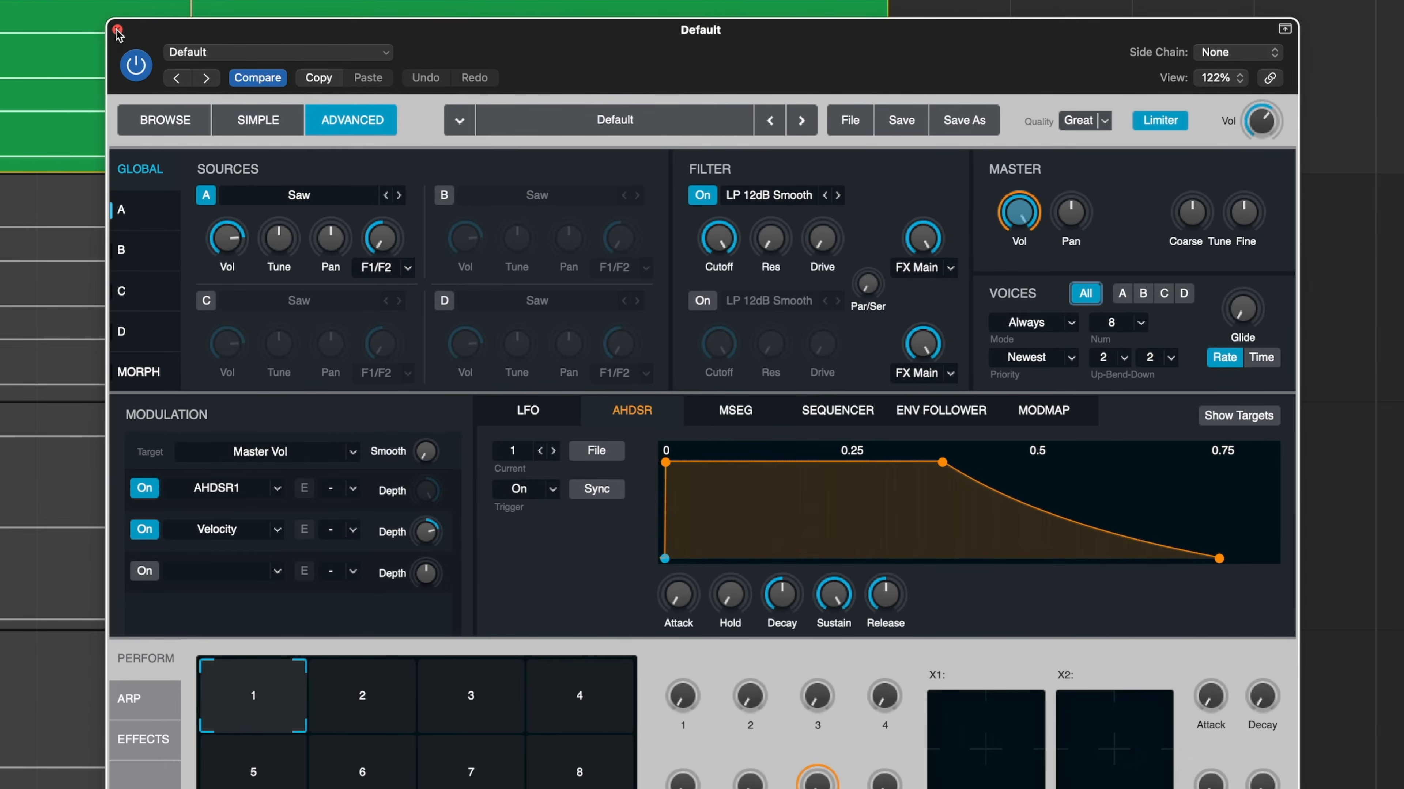
{"action": "left_click", "coordinate": [117, 30]}
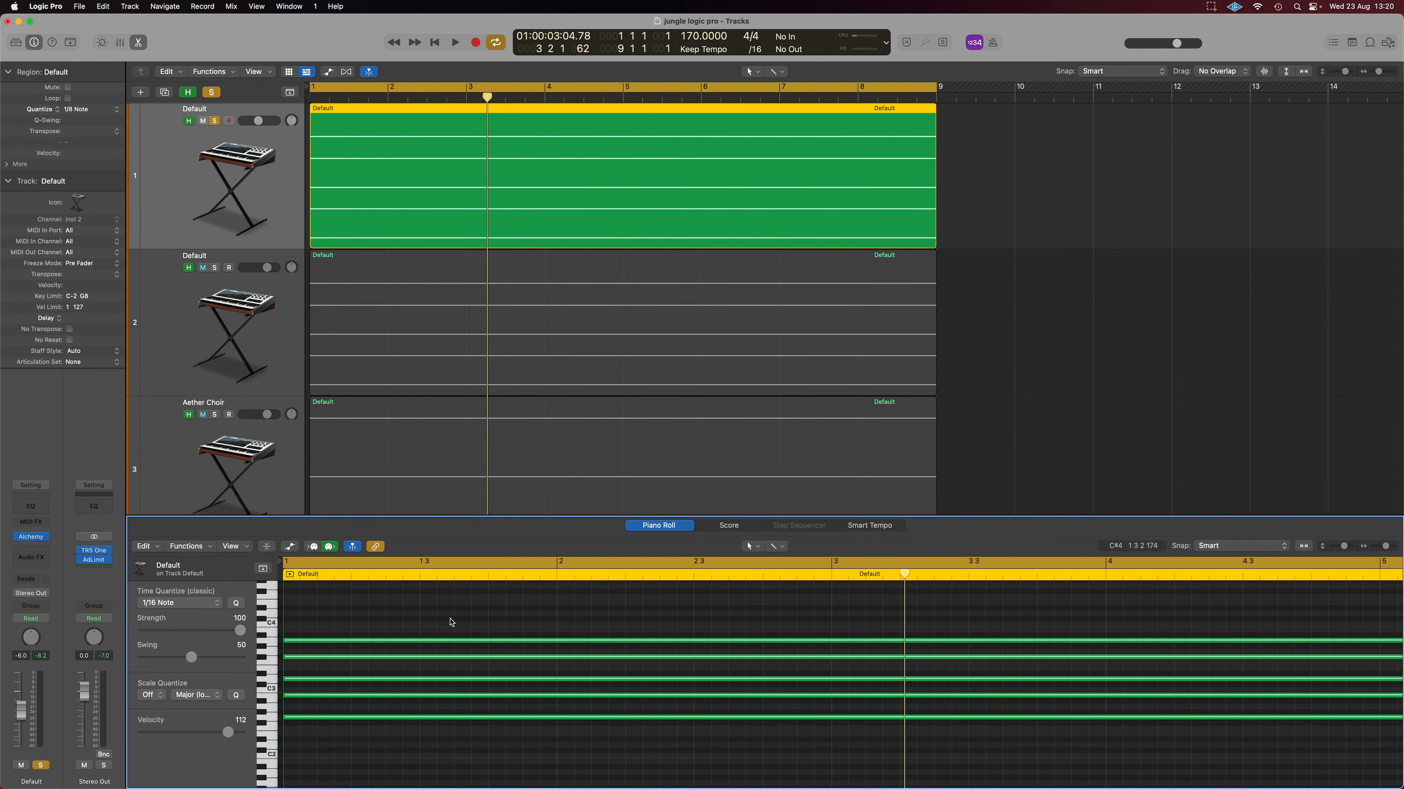
Play back the first Default region's sustained chord, then select and delete all of its notes in the Piano Roll.
{"action": "left_click_drag", "start_coordinate": [450, 619], "coordinate": [448, 733]}
{"action": "key", "text": "space"}
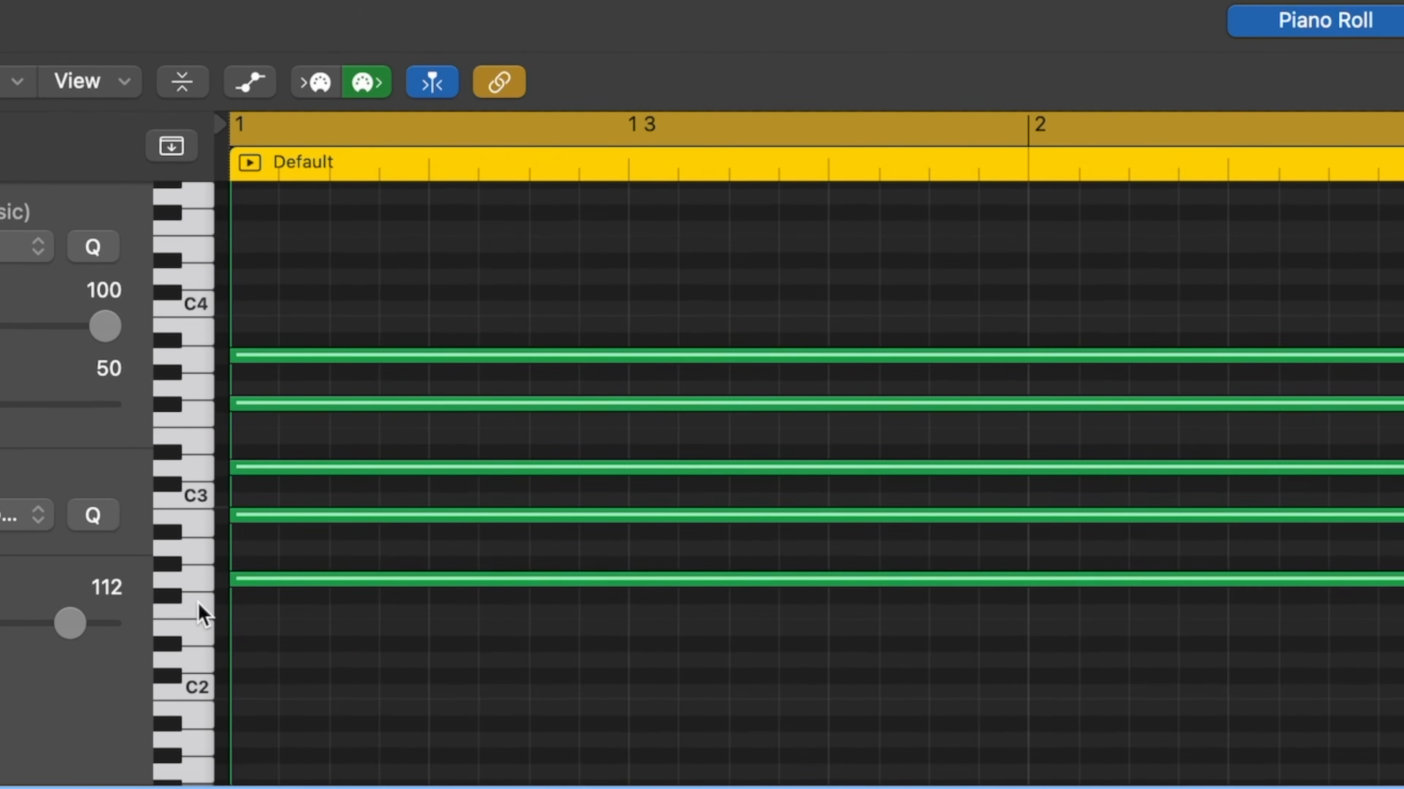
{"action": "left_click", "coordinate": [191, 581]}
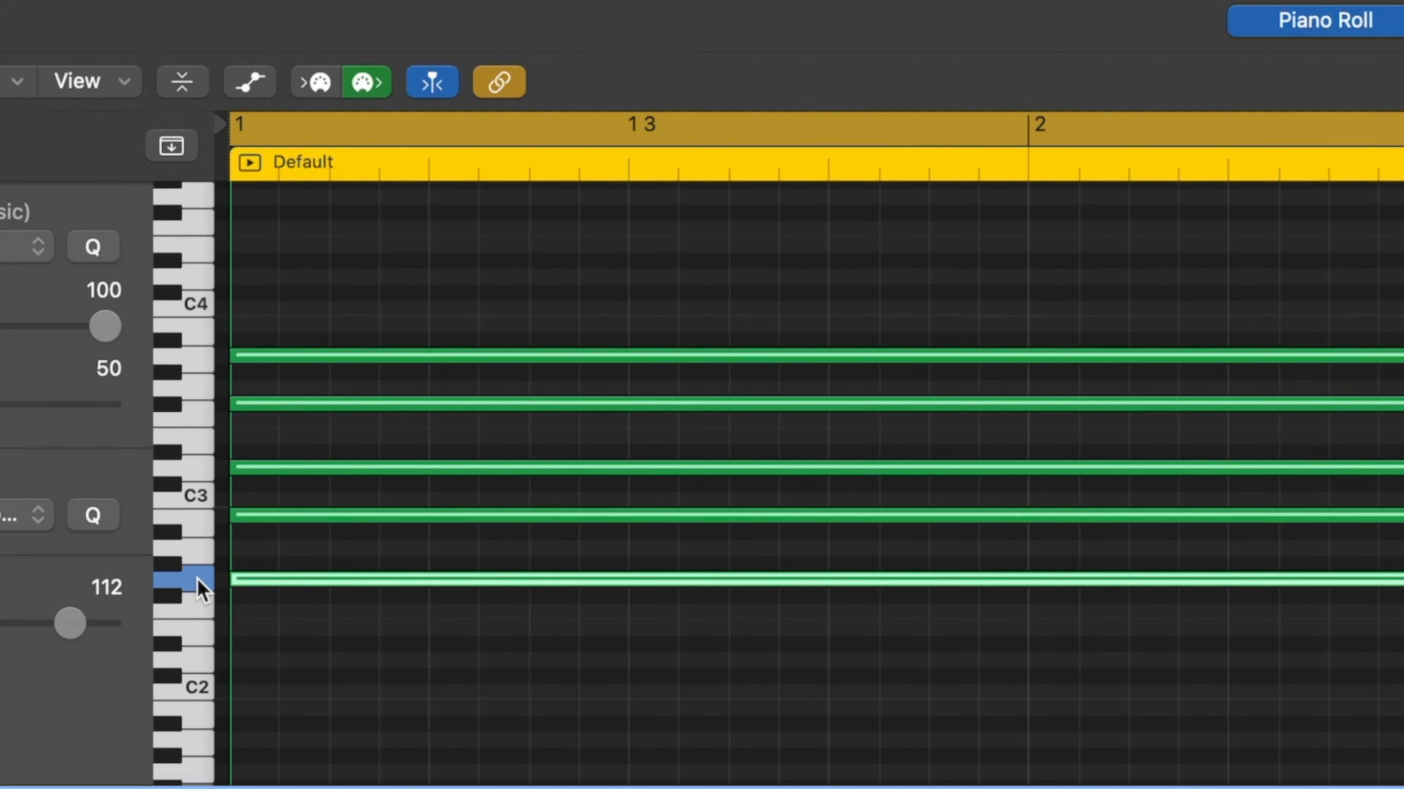
{"action": "left_click_drag", "start_coordinate": [567, 636], "coordinate": [569, 196]}
{"action": "key", "text": "Delete"}
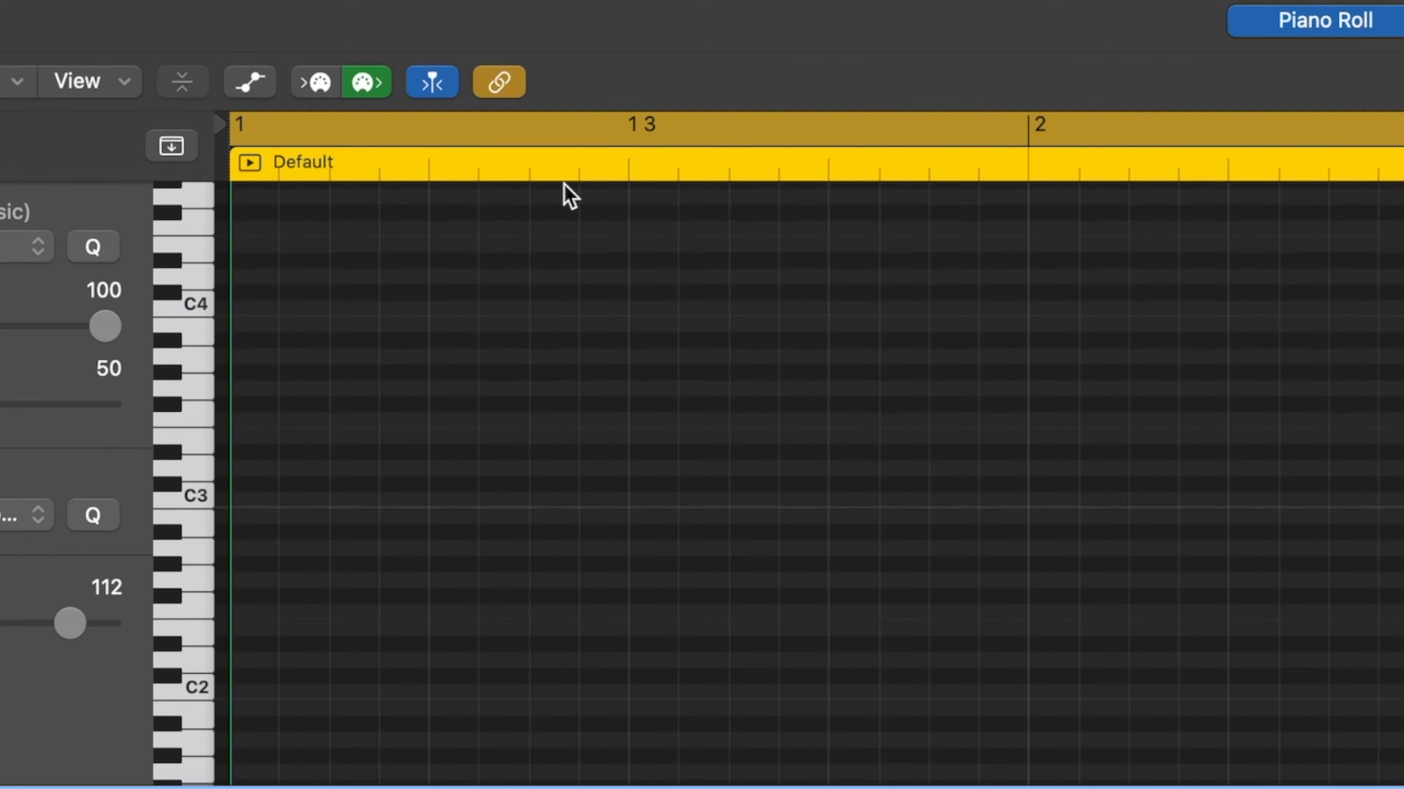
Draw a sustained chord of G2, B2, D3, F3 and A3 from the start of the region and play it back.
{"action": "left_click", "coordinate": [207, 584]}
{"action": "left_click", "coordinate": [251, 579]}
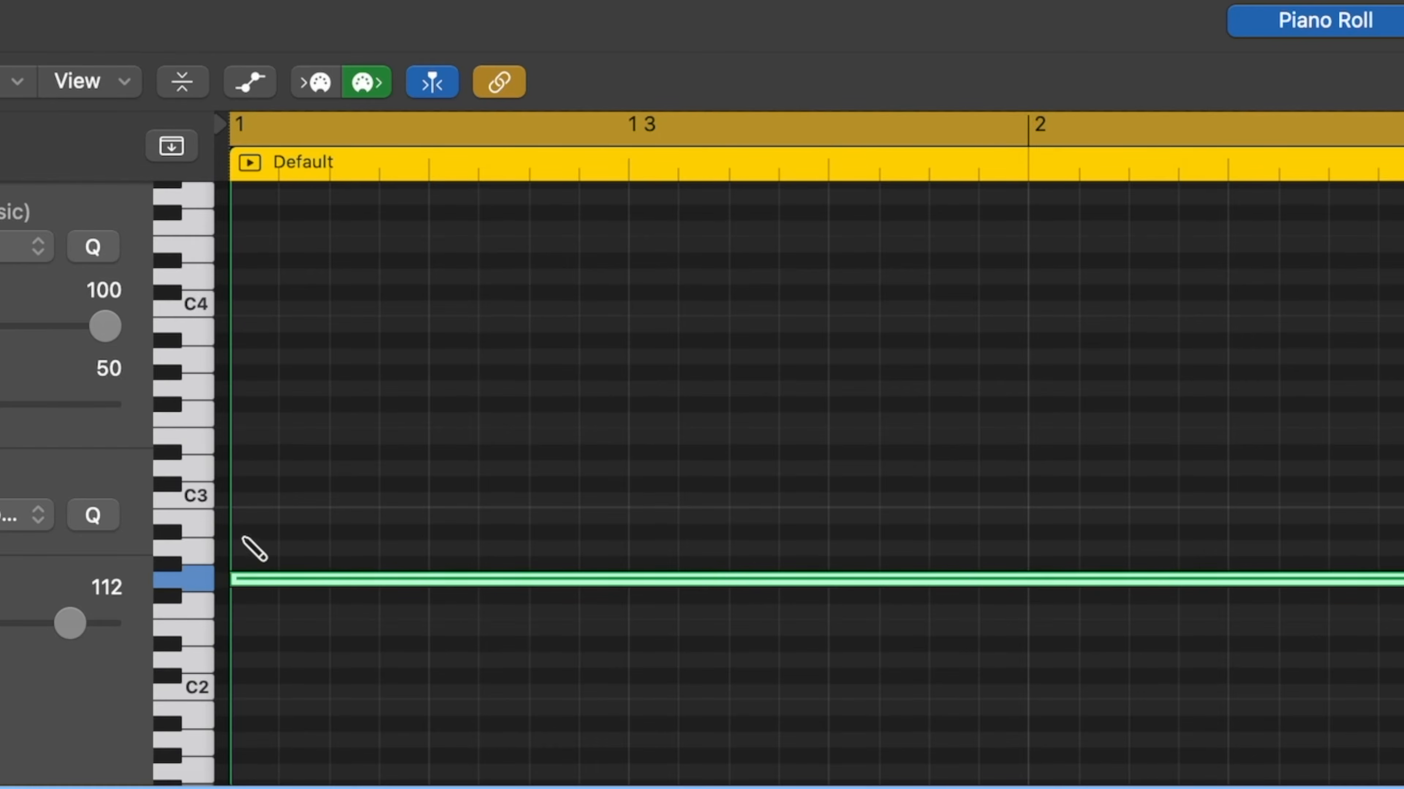
{"action": "left_click", "coordinate": [240, 515]}
{"action": "left_click", "coordinate": [242, 466]}
{"action": "left_click", "coordinate": [243, 423], "text": "super"}
{"action": "left_click", "coordinate": [243, 359], "text": "super"}
{"action": "left_click_drag", "start_coordinate": [332, 324], "coordinate": [339, 672]}
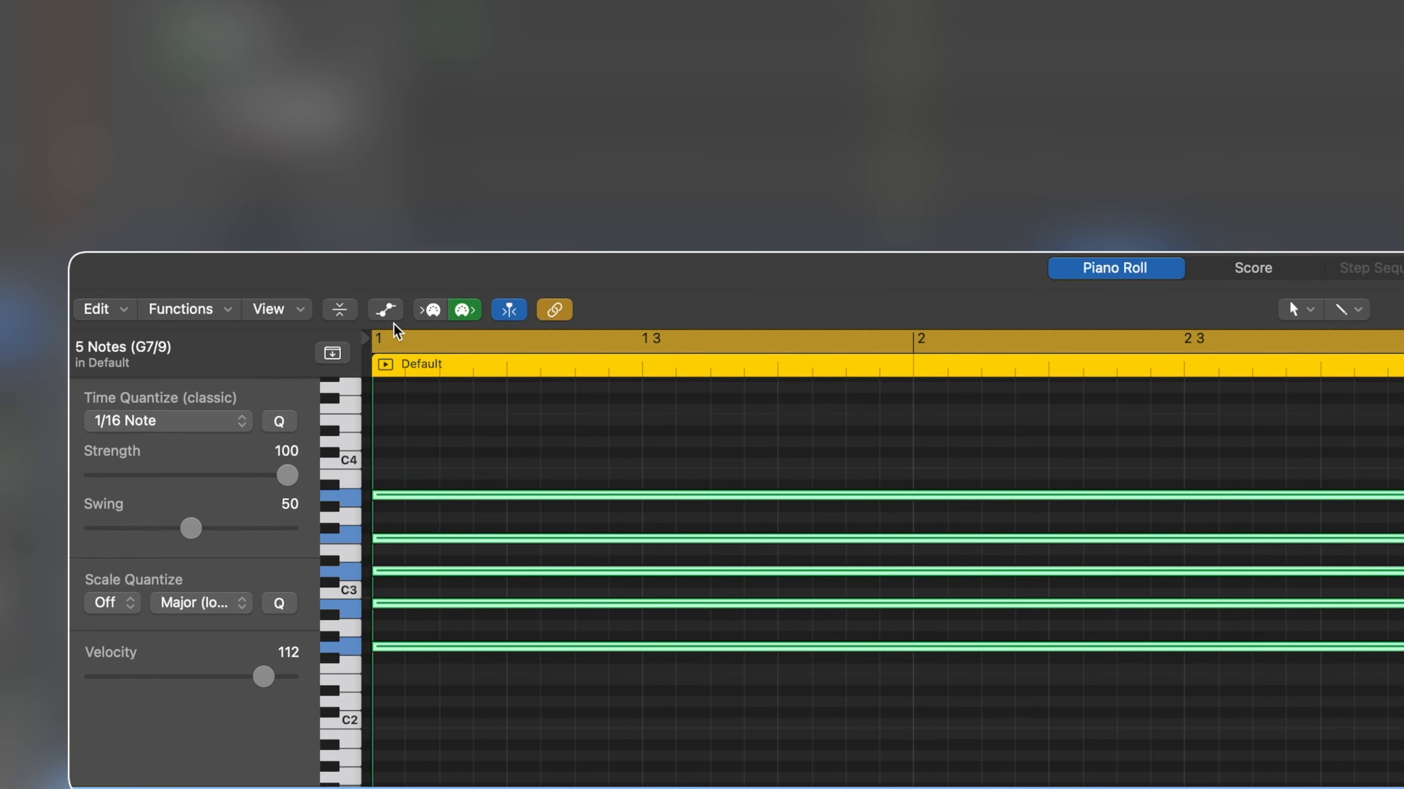
{"action": "key", "text": "space"}
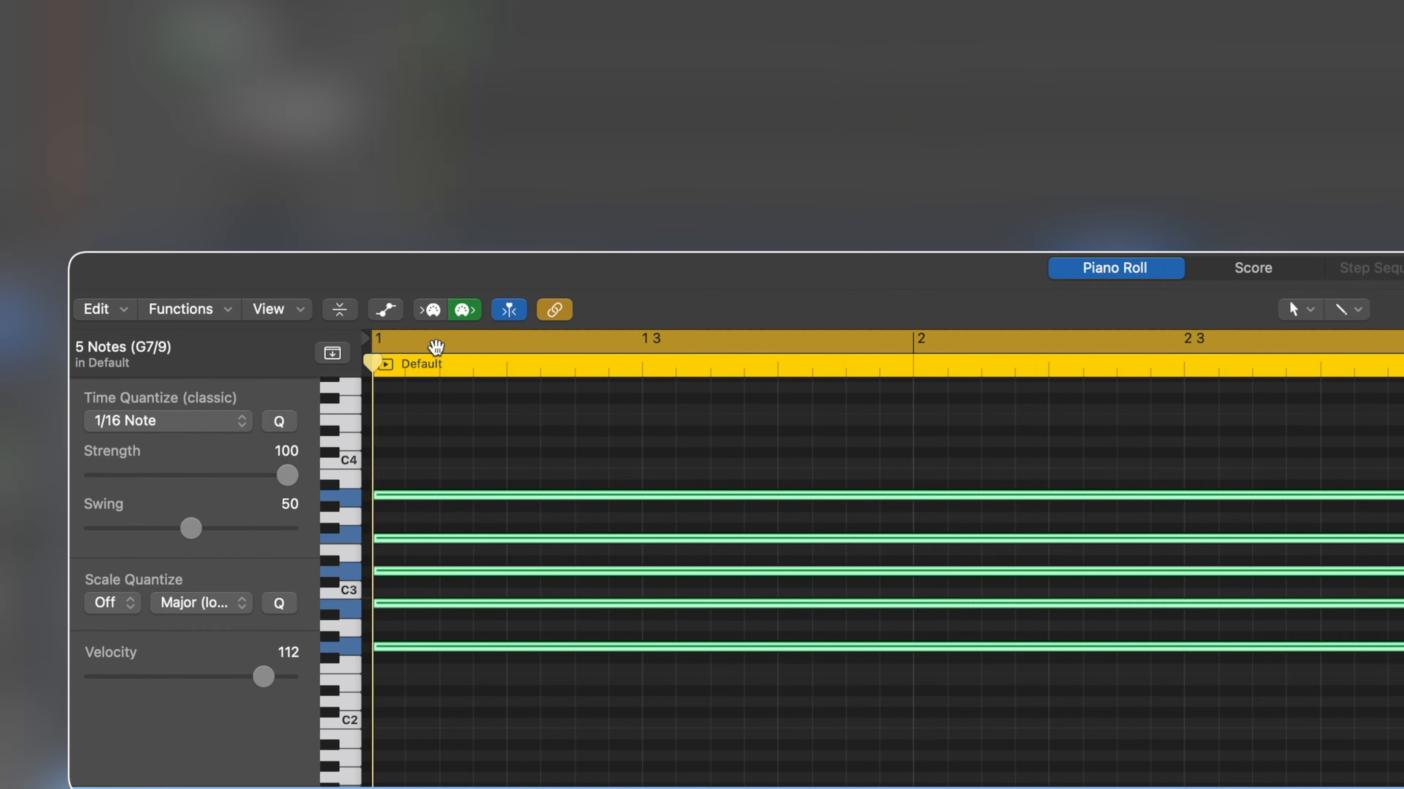
{"action": "key", "text": "space"}
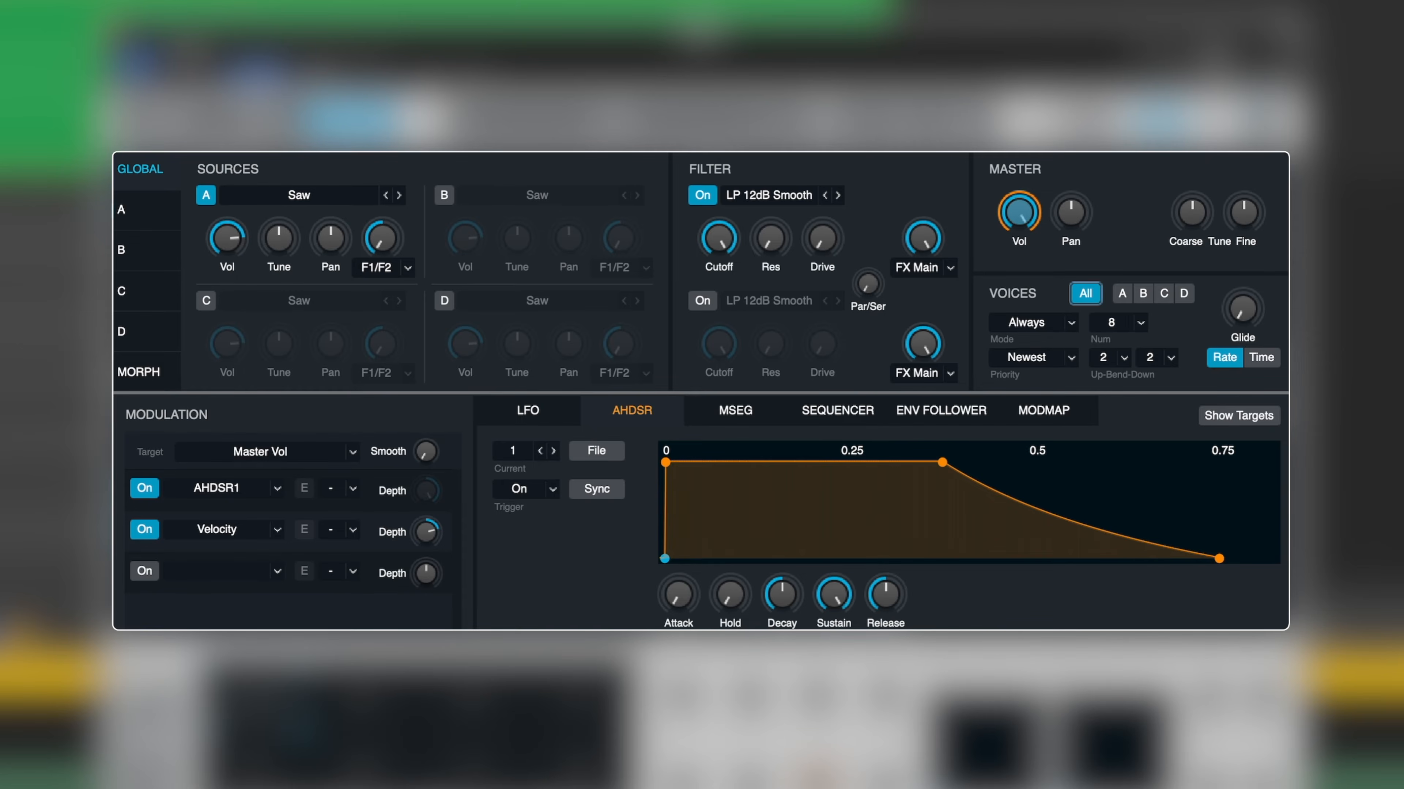
Raise the number of unison voices on Alchemy's source A saw oscillator and reduce their detune.
{"action": "left_click", "coordinate": [160, 214]}
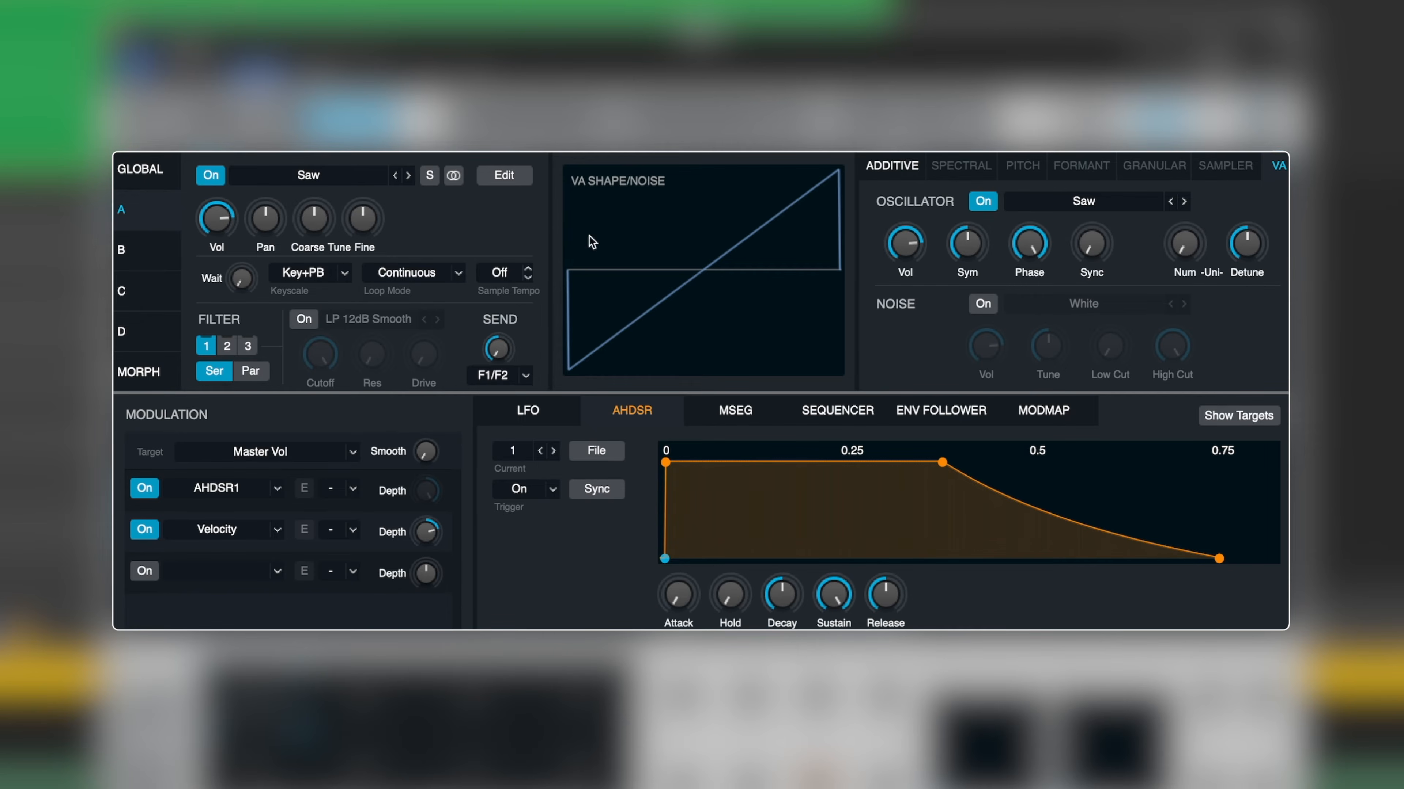
{"action": "left_click", "coordinate": [1194, 246]}
{"action": "left_click", "coordinate": [1247, 244]}
{"action": "left_click_drag", "start_coordinate": [1248, 246], "coordinate": [1246, 362]}
{"action": "double_click", "coordinate": [1254, 252]}
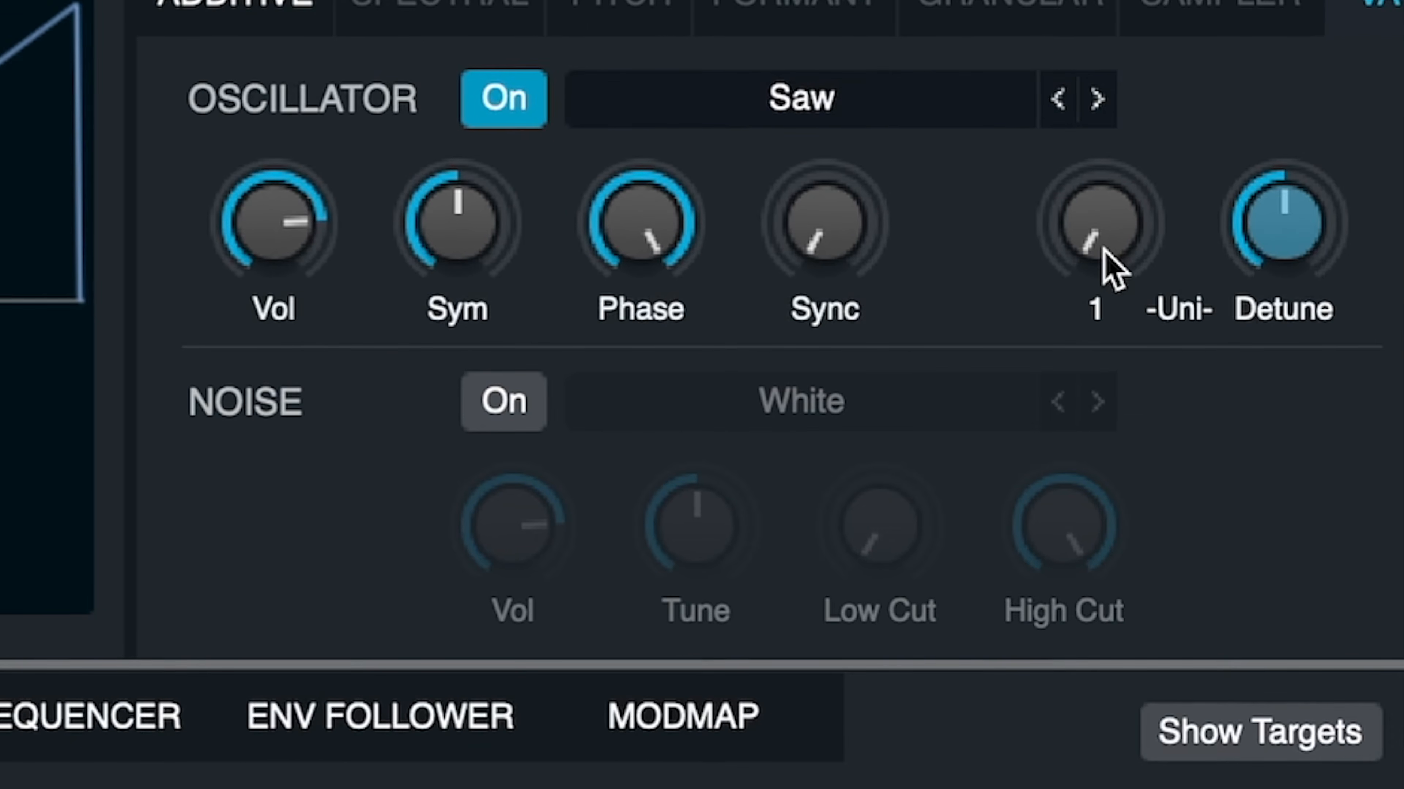
{"action": "left_click_drag", "start_coordinate": [1103, 254], "coordinate": [1094, 106]}
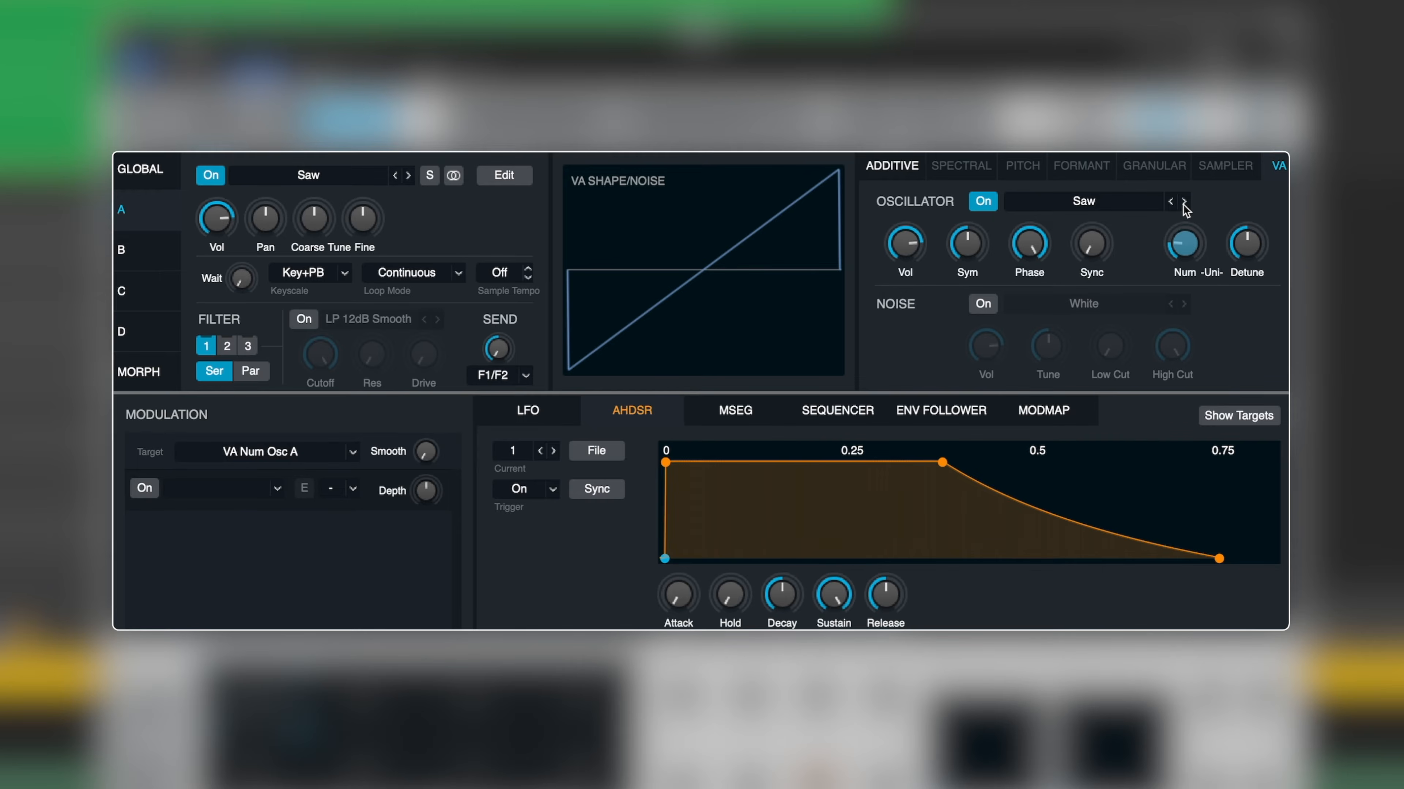
{"action": "mouse_move", "coordinate": [1243, 265]}
{"action": "left_click_drag", "start_coordinate": [1243, 258], "coordinate": [1234, 307]}
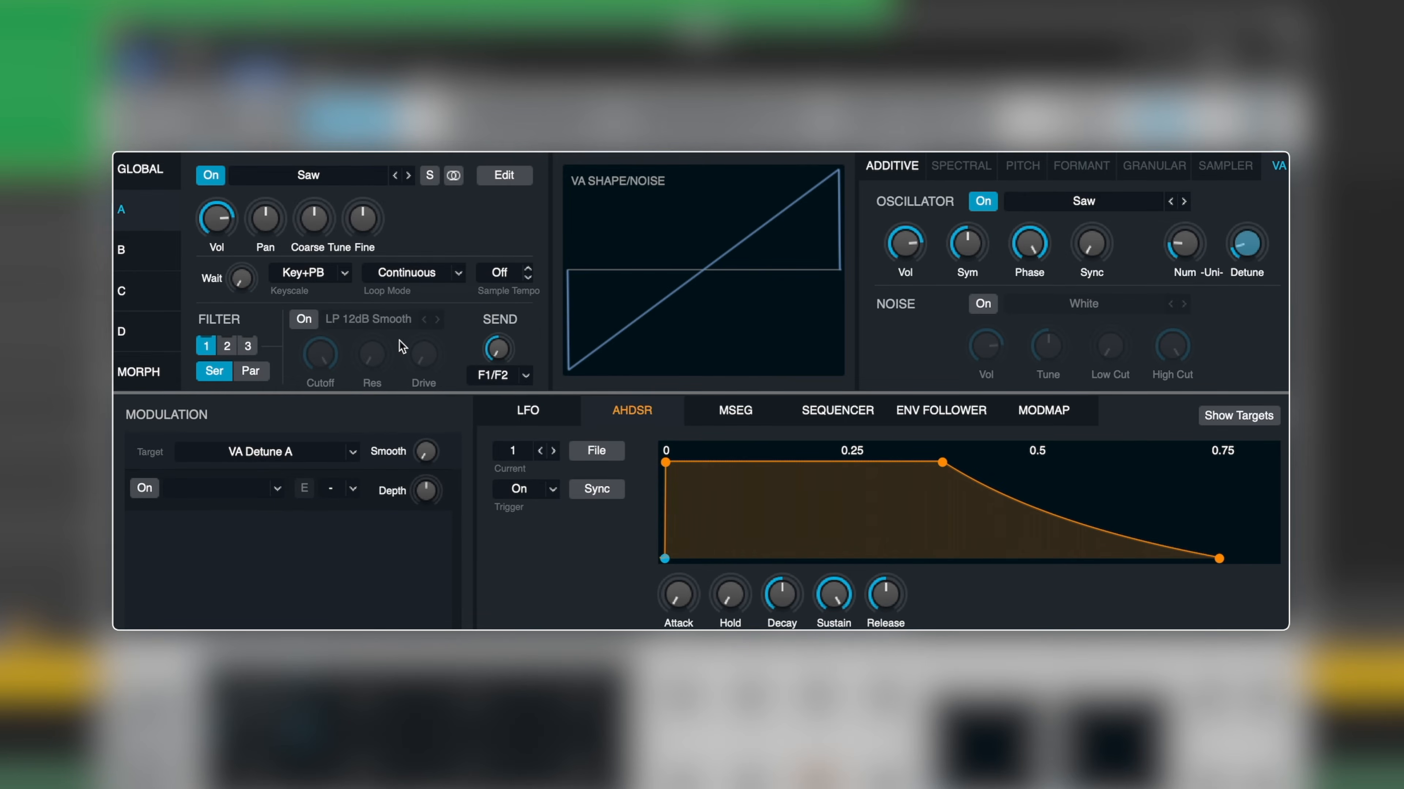
Enable source A's own filter as LP 12dB Rich and lower its cutoff.
{"action": "left_click", "coordinate": [145, 171]}
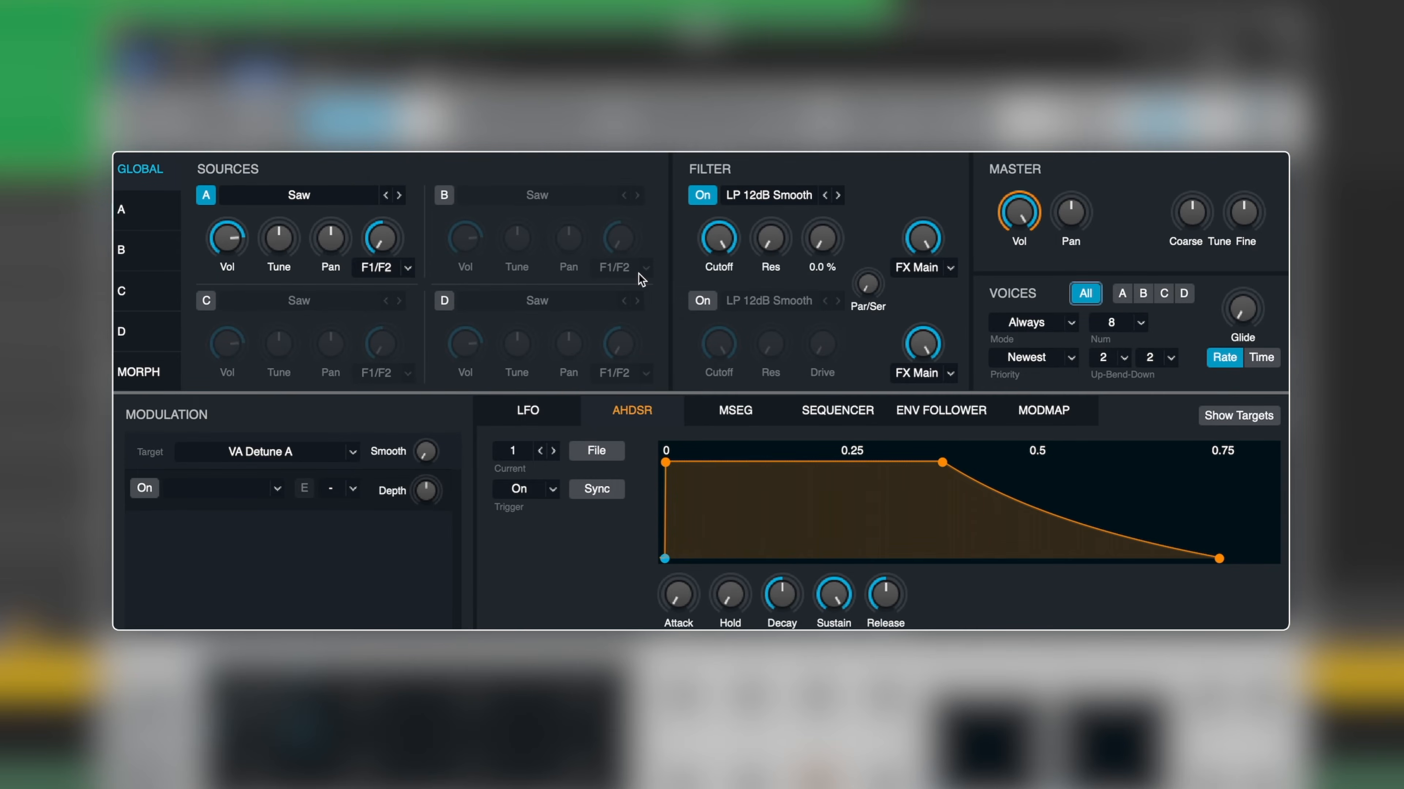
{"action": "left_click", "coordinate": [151, 217]}
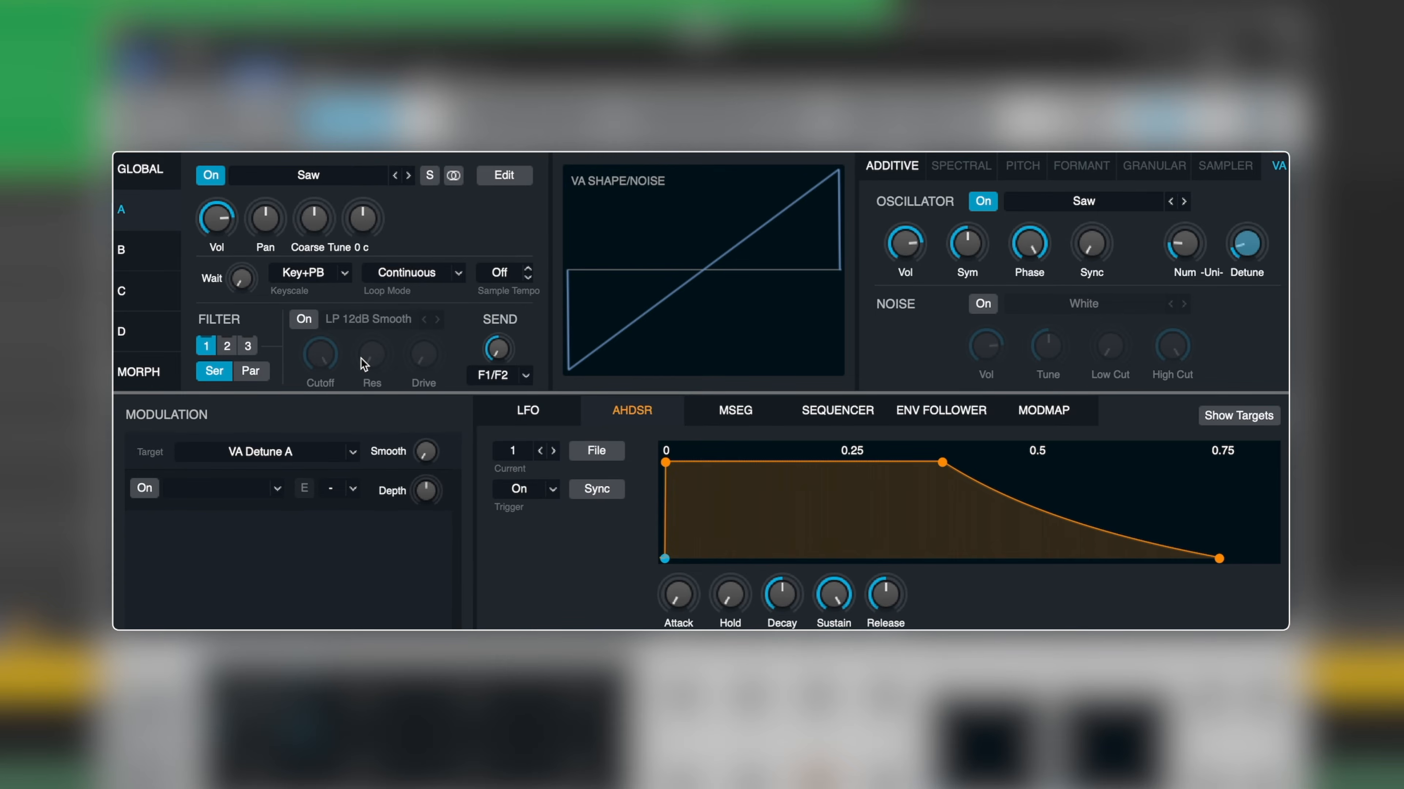
{"action": "left_click", "coordinate": [303, 319]}
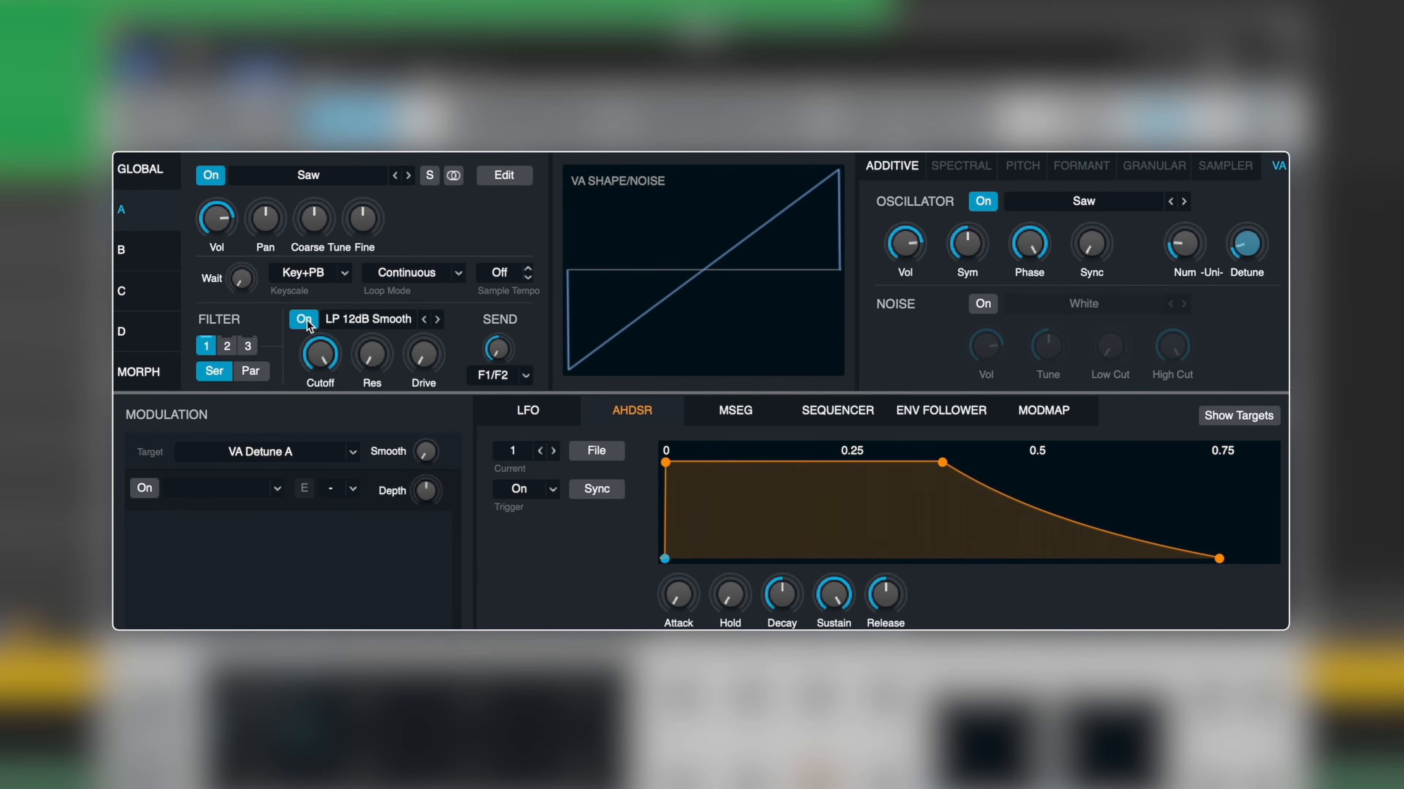
{"action": "mouse_move", "coordinate": [319, 354]}
{"action": "left_mouse_down"}
{"action": "mouse_move", "coordinate": [319, 410]}
{"action": "mouse_move", "coordinate": [338, 325]}
{"action": "mouse_move", "coordinate": [336, 360]}
{"action": "left_mouse_up"}
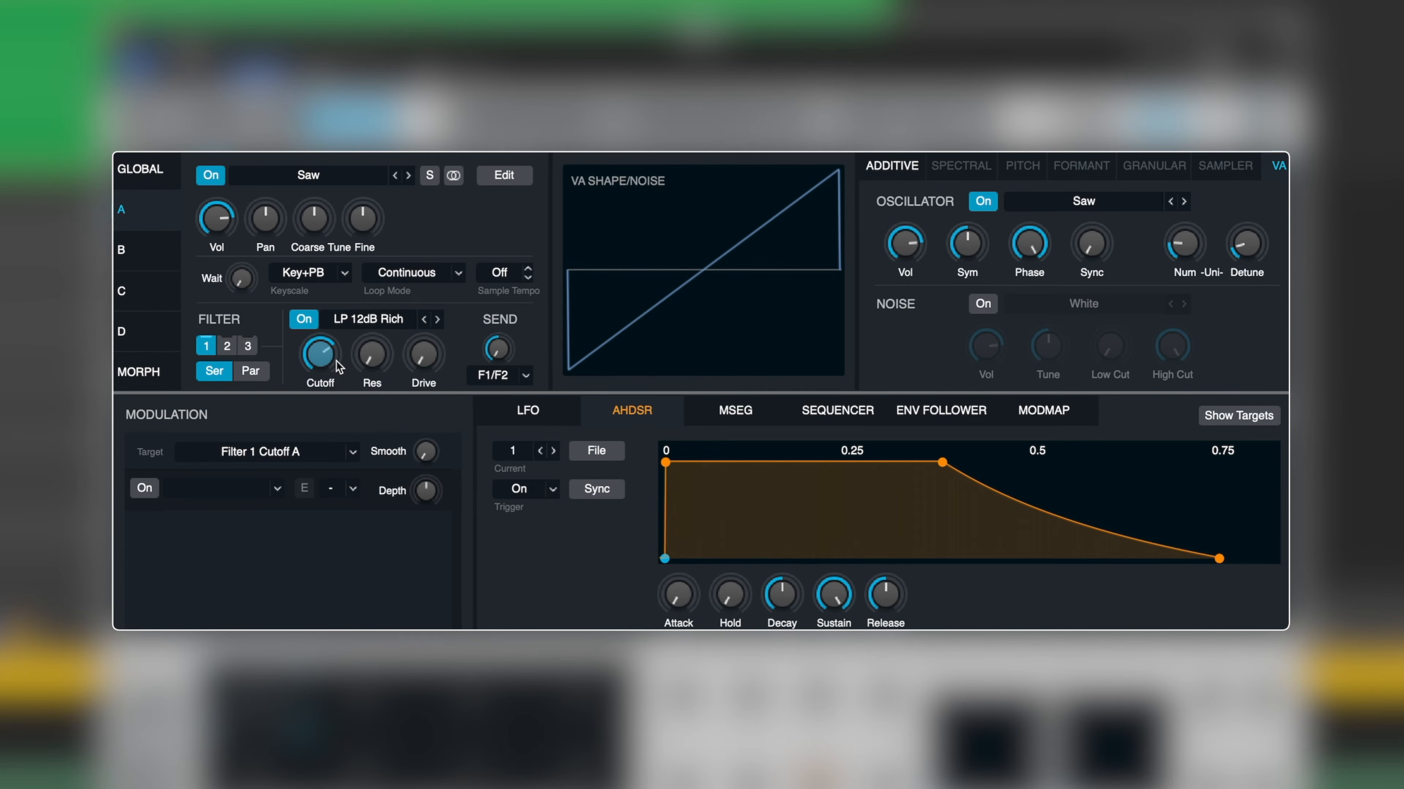
Enable source A's noise, set its type to Vinyl and raise its low cut.
{"action": "left_click", "coordinate": [984, 303]}
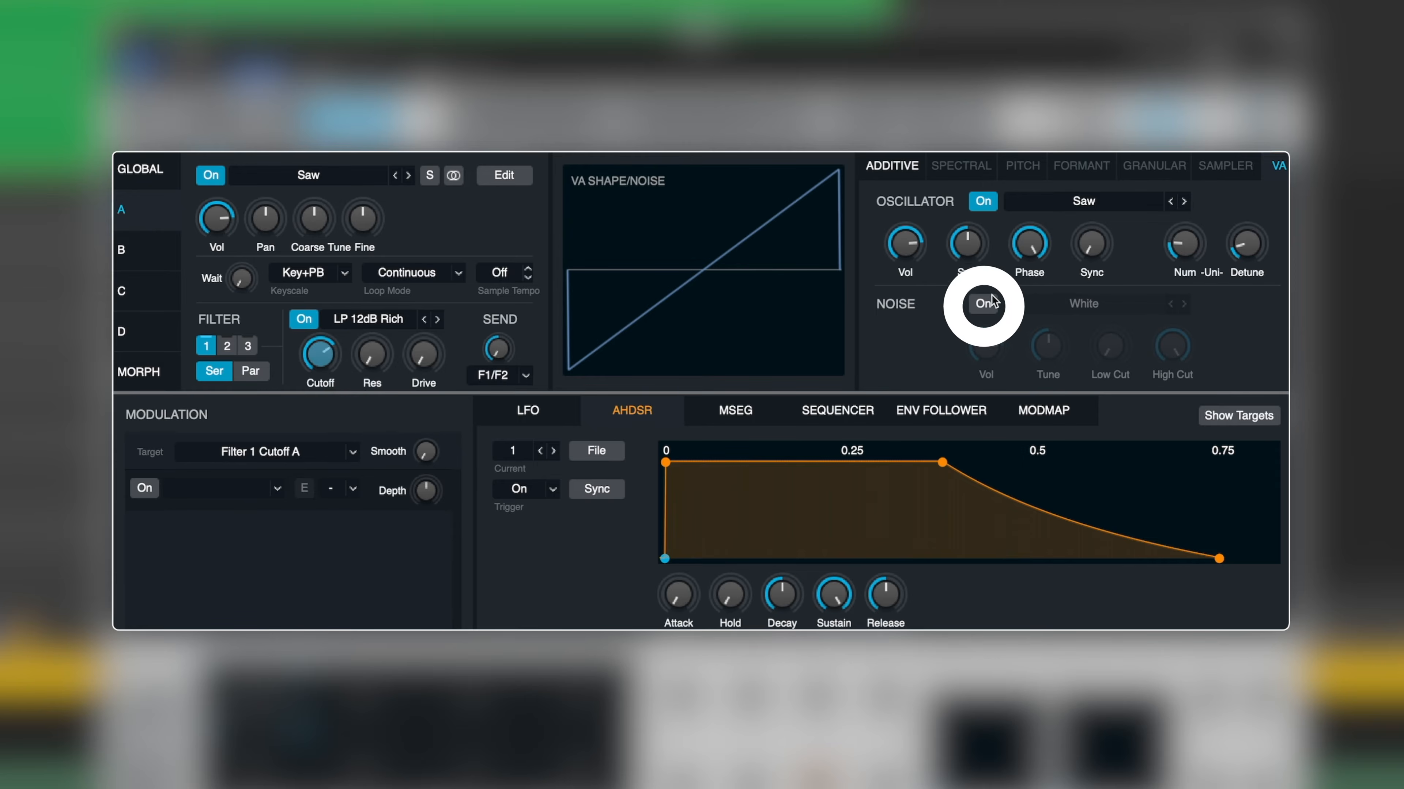
{"action": "left_click", "coordinate": [978, 301]}
{"action": "left_click", "coordinate": [1050, 303]}
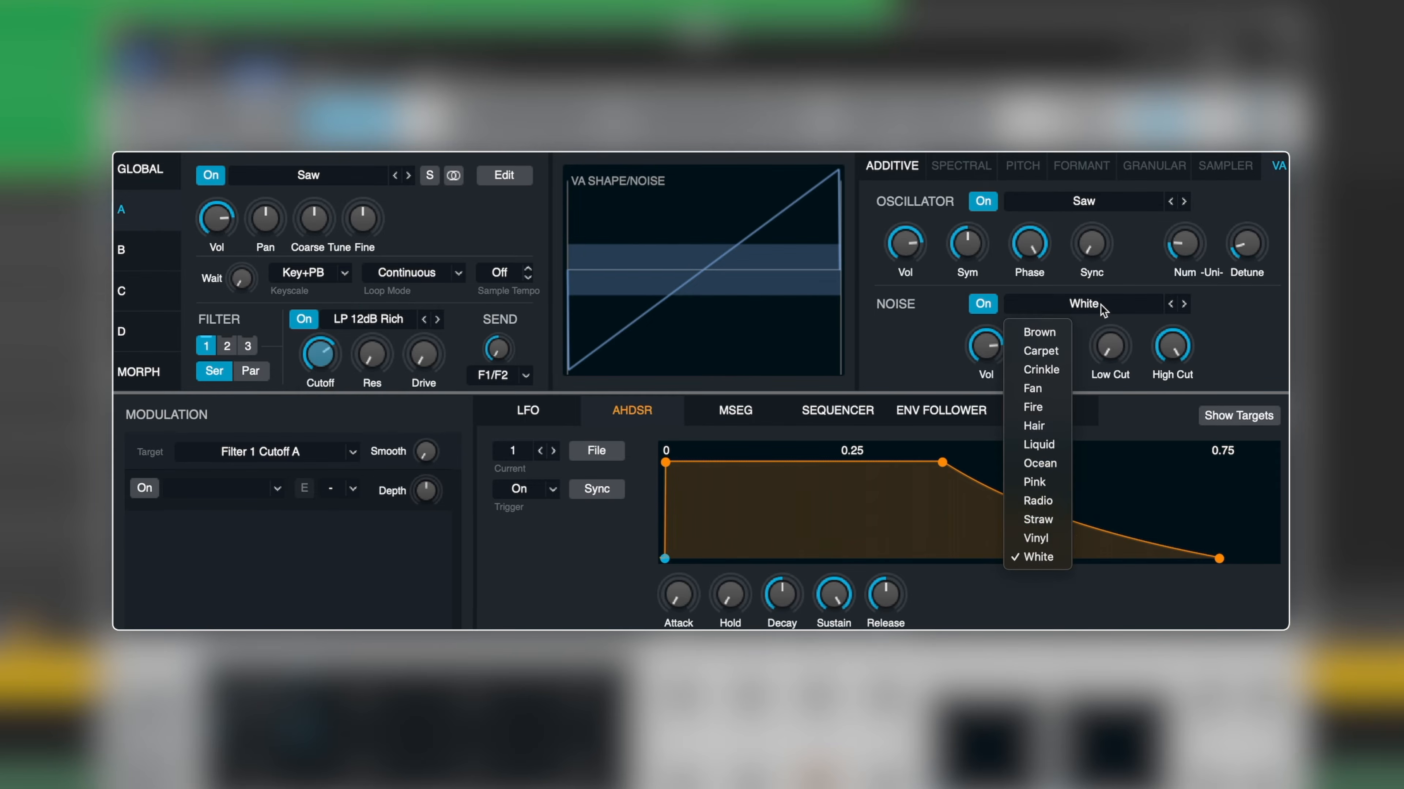
{"action": "left_click", "coordinate": [1036, 538]}
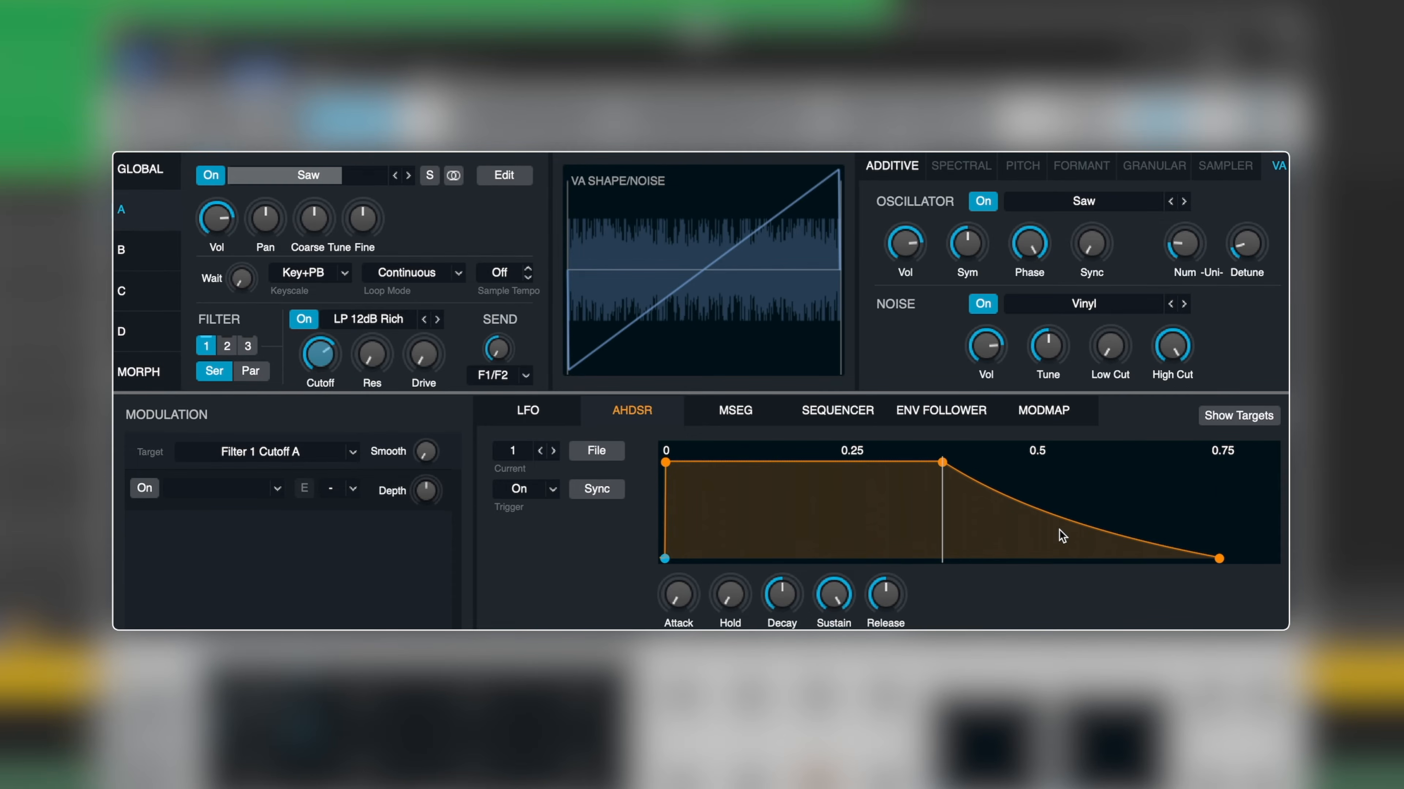
{"action": "left_click", "coordinate": [1112, 354]}
{"action": "left_click_drag", "start_coordinate": [1110, 355], "coordinate": [1105, 259]}
{"action": "mouse_move", "coordinate": [1105, 360]}
{"action": "left_mouse_down"}
{"action": "mouse_move", "coordinate": [1120, 266]}
{"action": "mouse_move", "coordinate": [1110, 346]}
{"action": "left_mouse_up"}
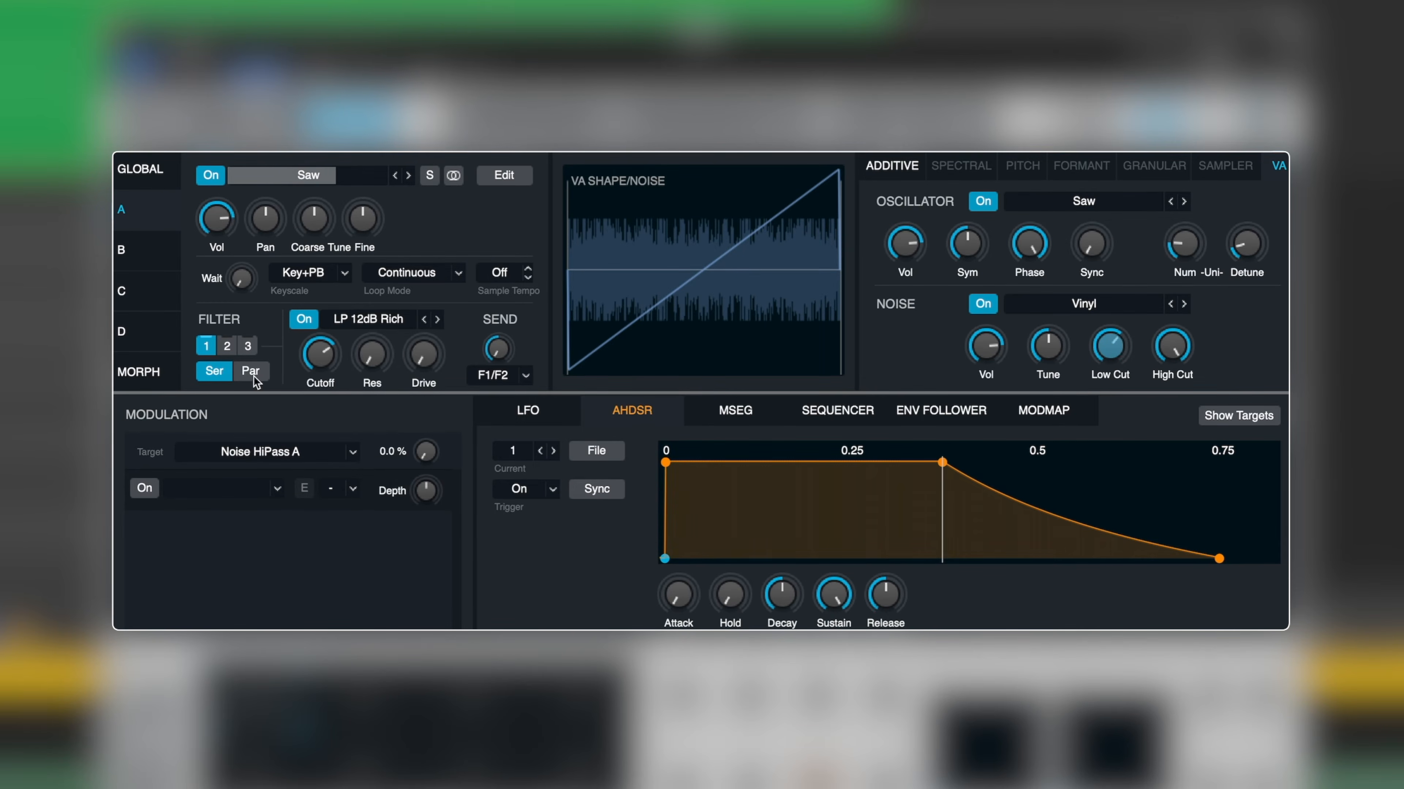
Lower source A's noise volume slightly and set its filter cutoff to 4955 Hz.
{"action": "left_click", "coordinate": [320, 361]}
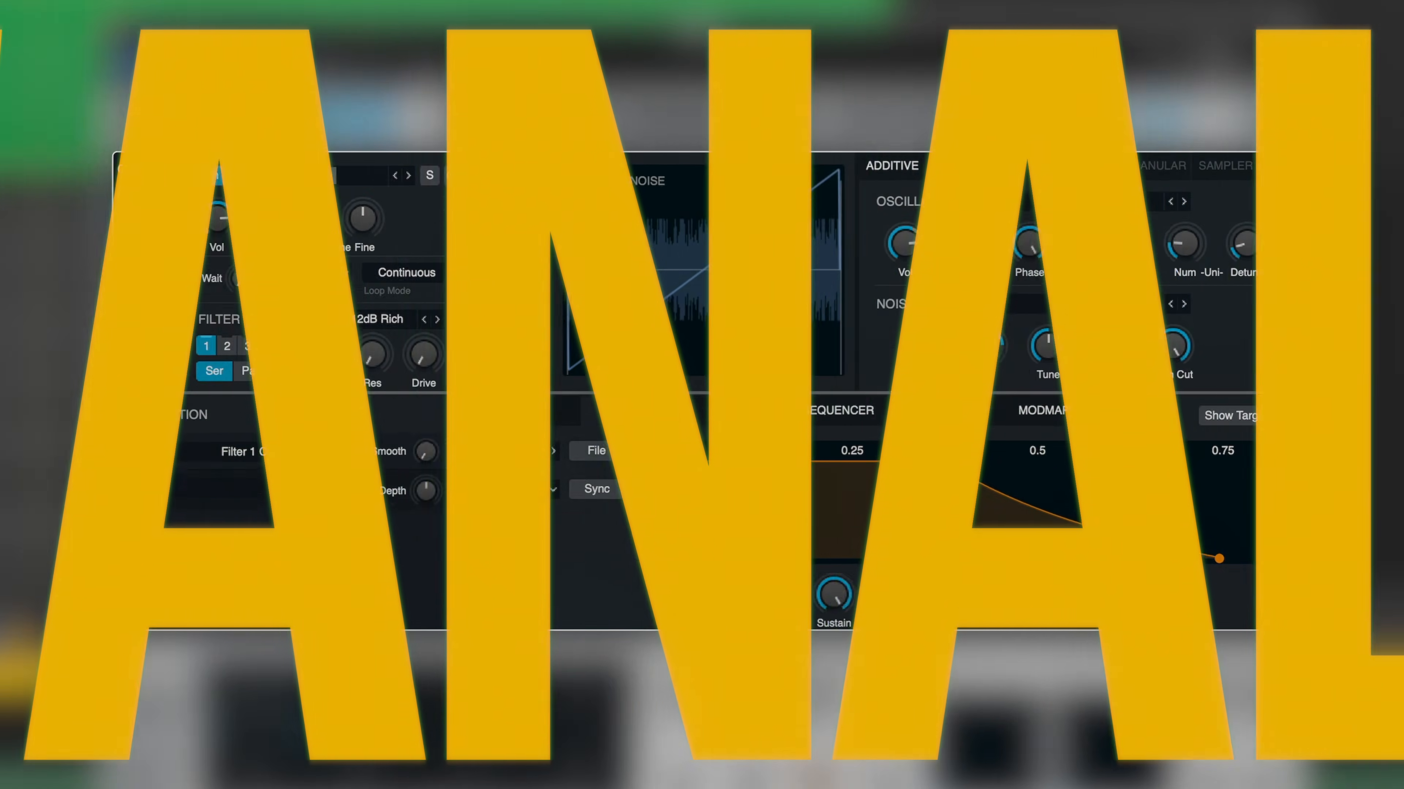
{"action": "mouse_move", "coordinate": [320, 361]}
{"action": "left_mouse_down"}
{"action": "mouse_move", "coordinate": [335, 324]}
{"action": "mouse_move", "coordinate": [331, 349]}
{"action": "left_mouse_up"}
{"action": "left_click_drag", "start_coordinate": [983, 353], "coordinate": [993, 382]}
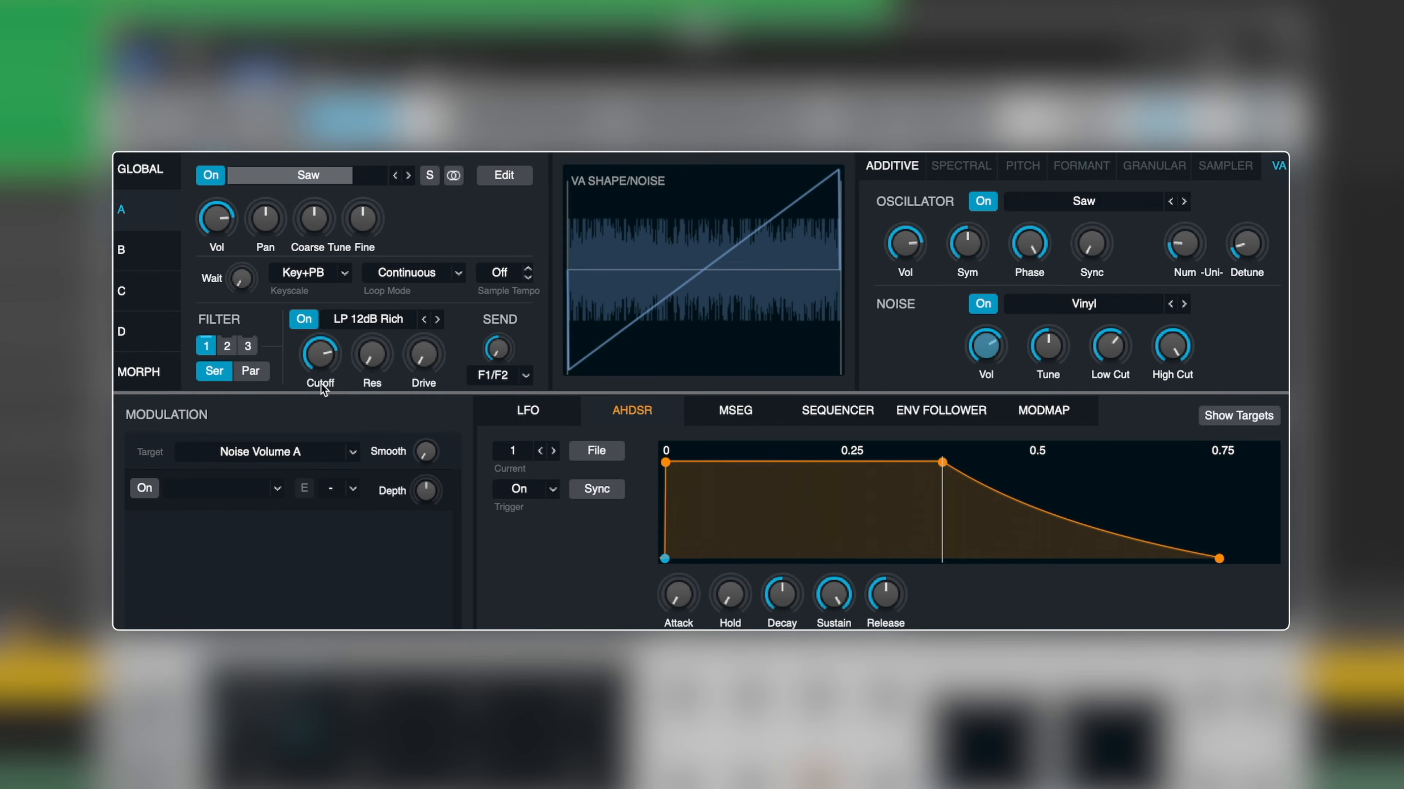
{"action": "left_click", "coordinate": [321, 368]}
{"action": "left_click_drag", "start_coordinate": [321, 369], "coordinate": [316, 356]}
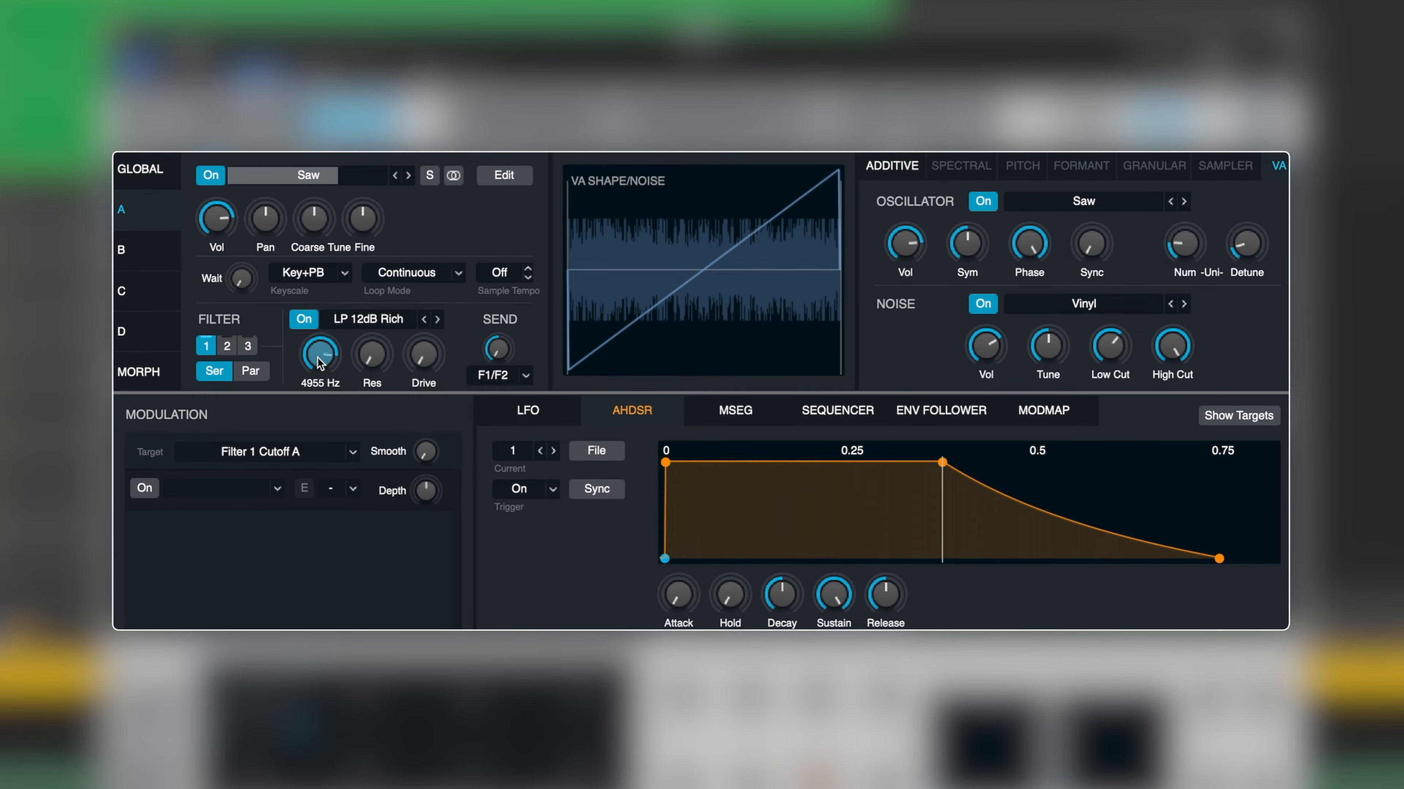
{"action": "left_click_drag", "start_coordinate": [329, 367], "coordinate": [329, 365]}
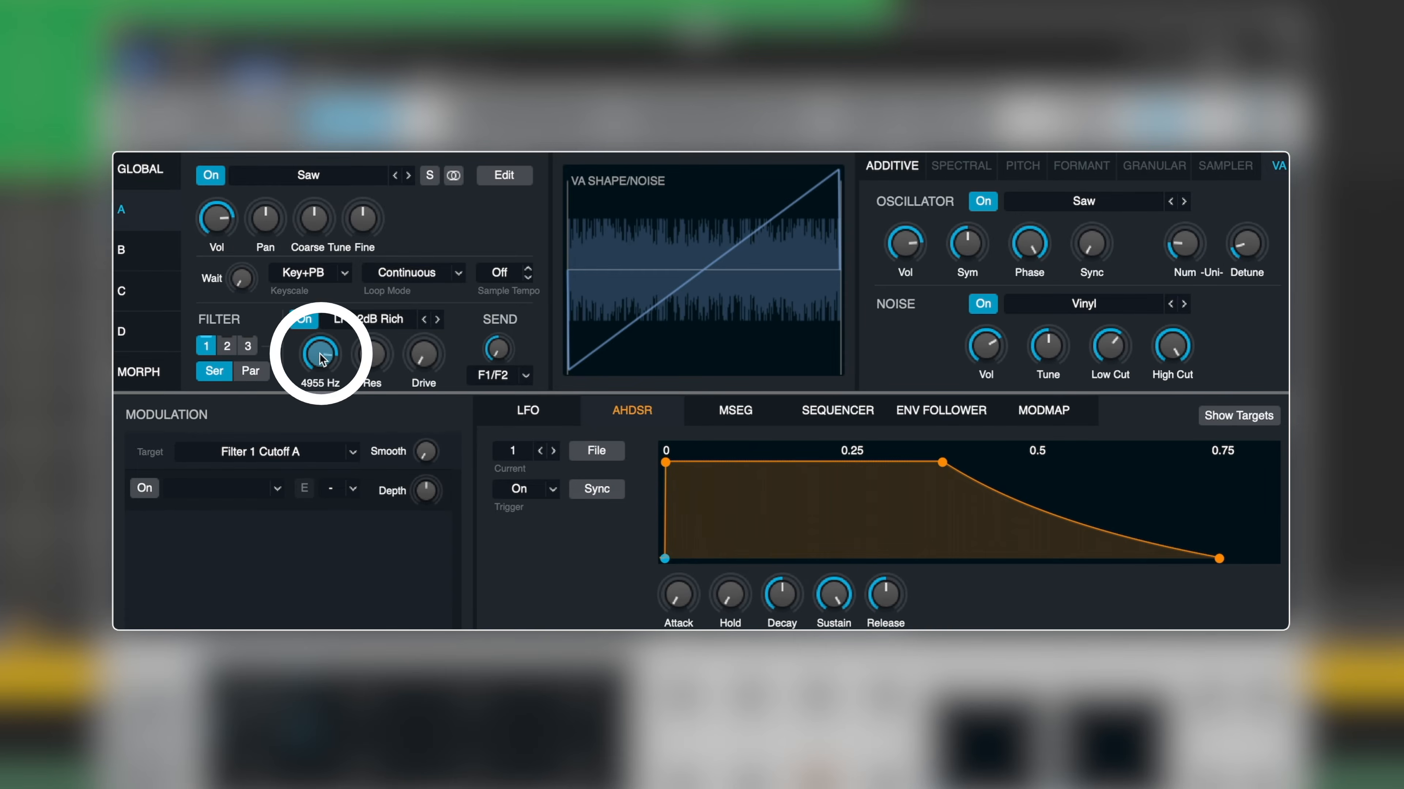
Modulate source A's filter 1 cutoff with a newly added AHDSR envelope, replacing the initially assigned AHDSR1.
{"action": "left_click", "coordinate": [144, 488]}
{"action": "left_click", "coordinate": [263, 489]}
{"action": "mouse_move", "coordinate": [266, 534]}
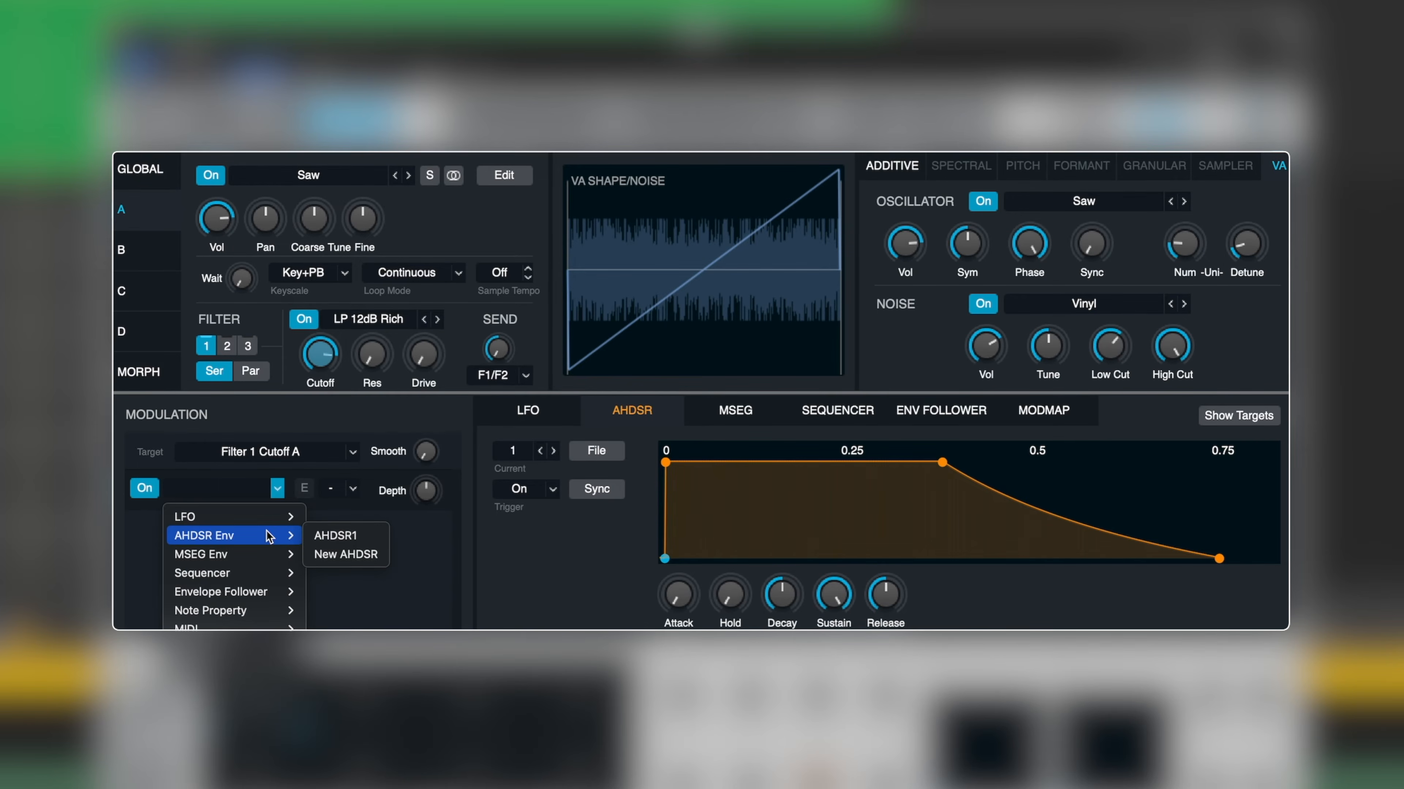
{"action": "left_click", "coordinate": [353, 536]}
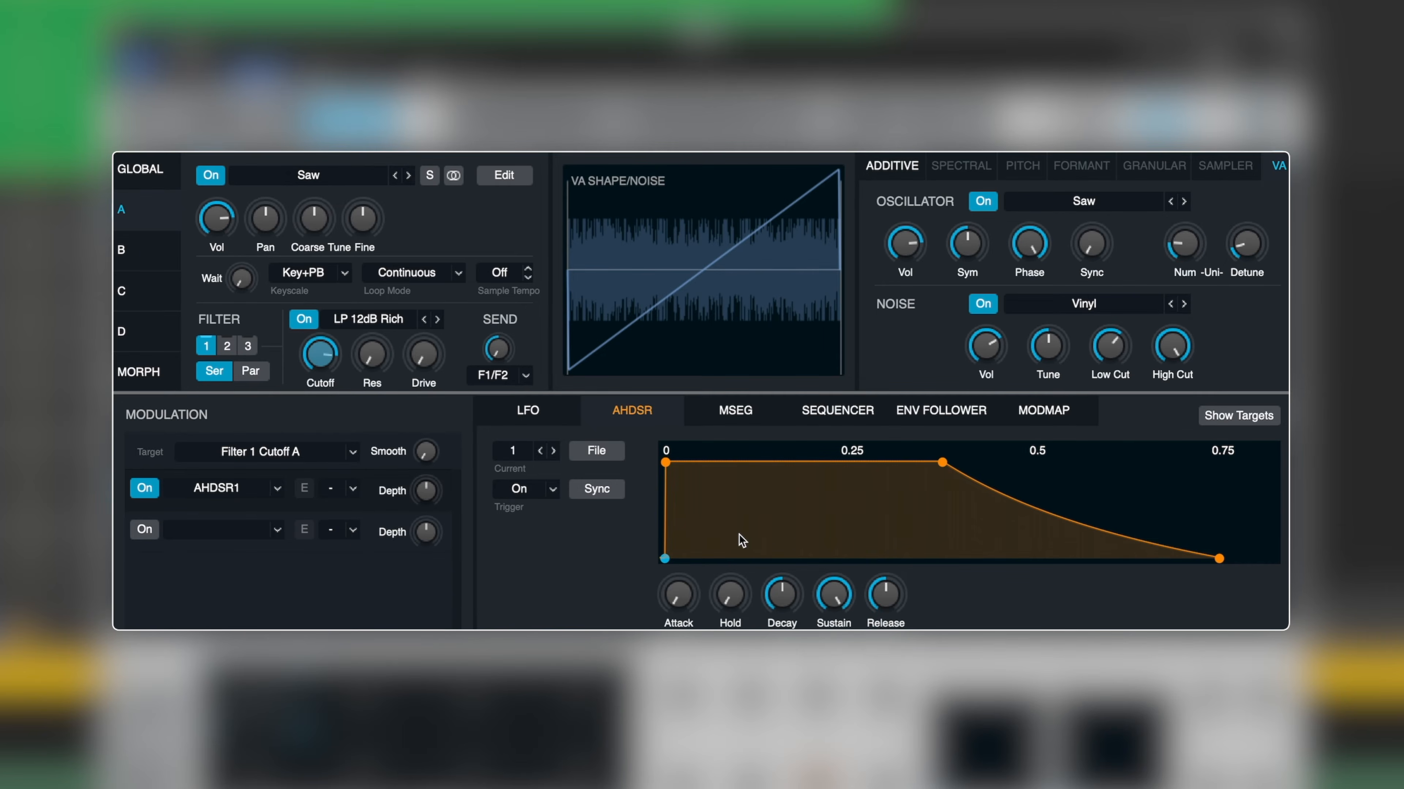
{"action": "left_click", "coordinate": [276, 489]}
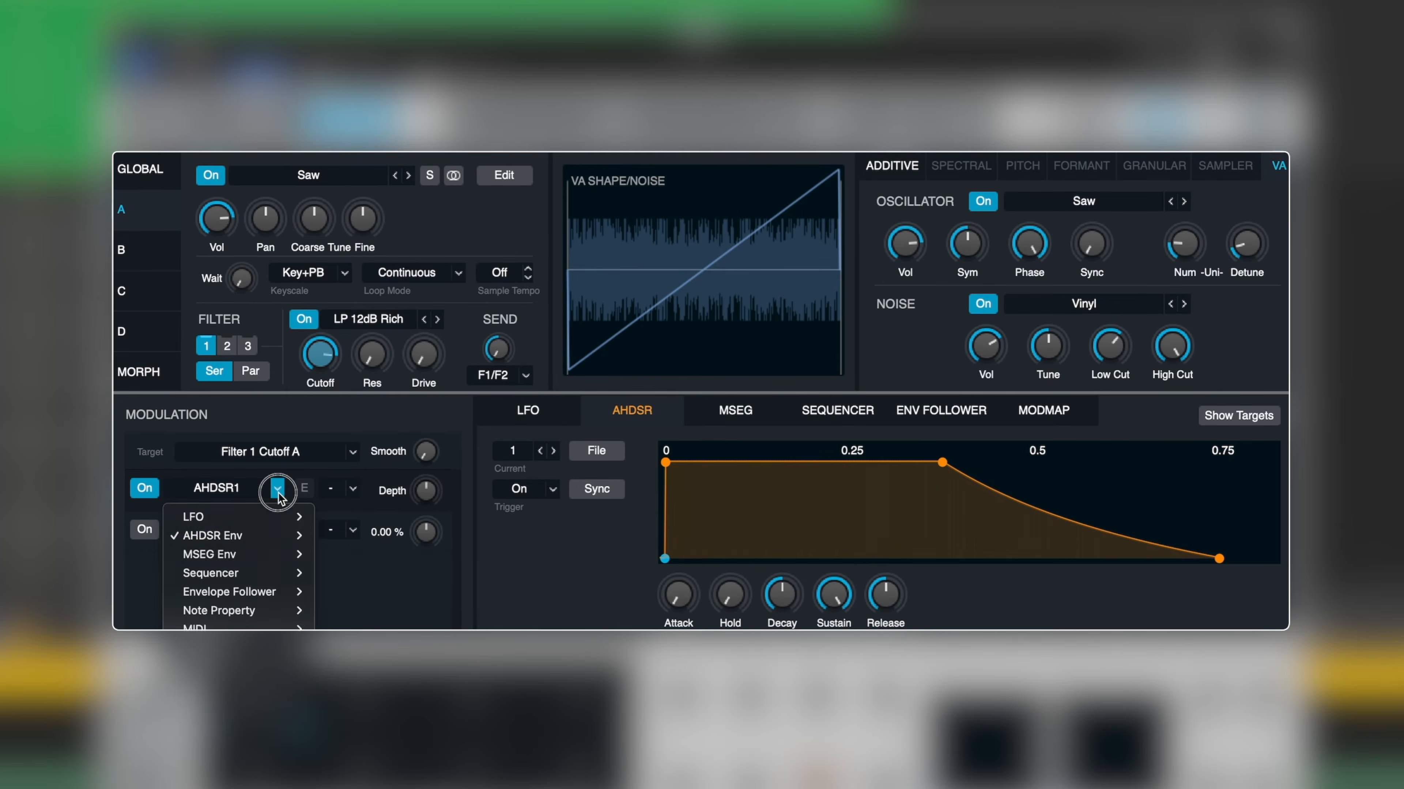
{"action": "mouse_move", "coordinate": [281, 537]}
{"action": "left_click", "coordinate": [363, 555]}
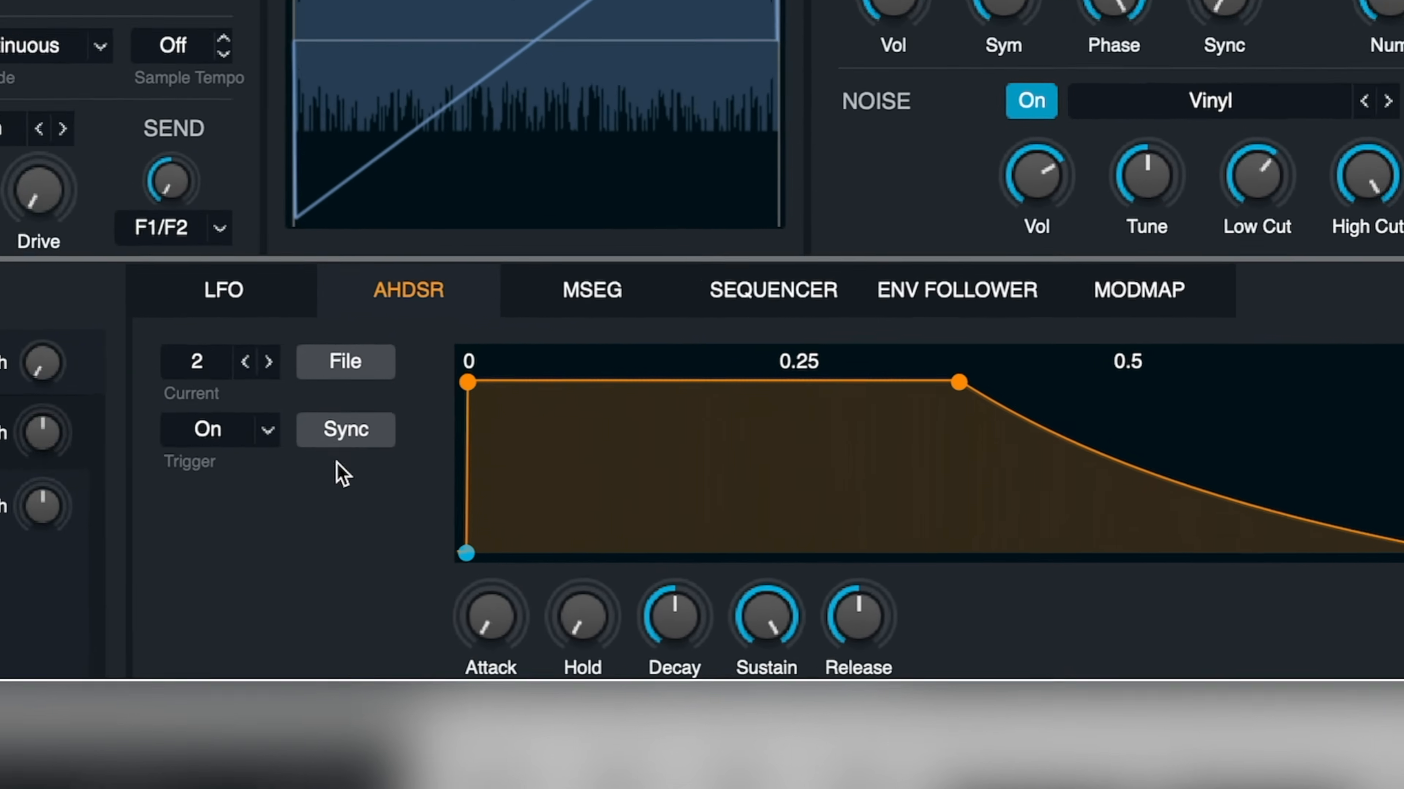
Sync AHDSR2 to tempo with its attack ending at 2, and lower its modulation depth on source A's cutoff.
{"action": "left_click", "coordinate": [597, 489]}
{"action": "left_click_drag", "start_coordinate": [398, 354], "coordinate": [641, 354]}
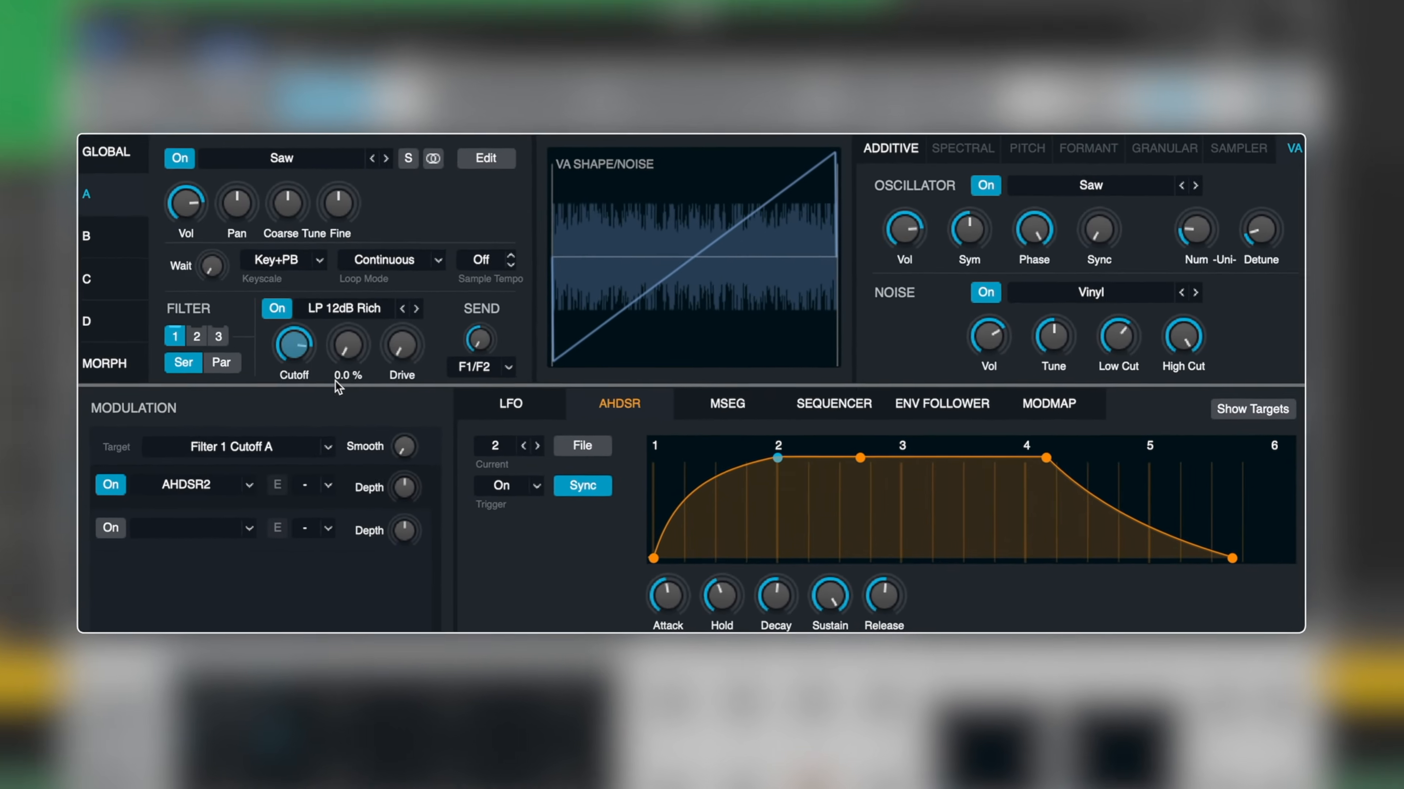
{"action": "left_click_drag", "start_coordinate": [424, 492], "coordinate": [425, 517]}
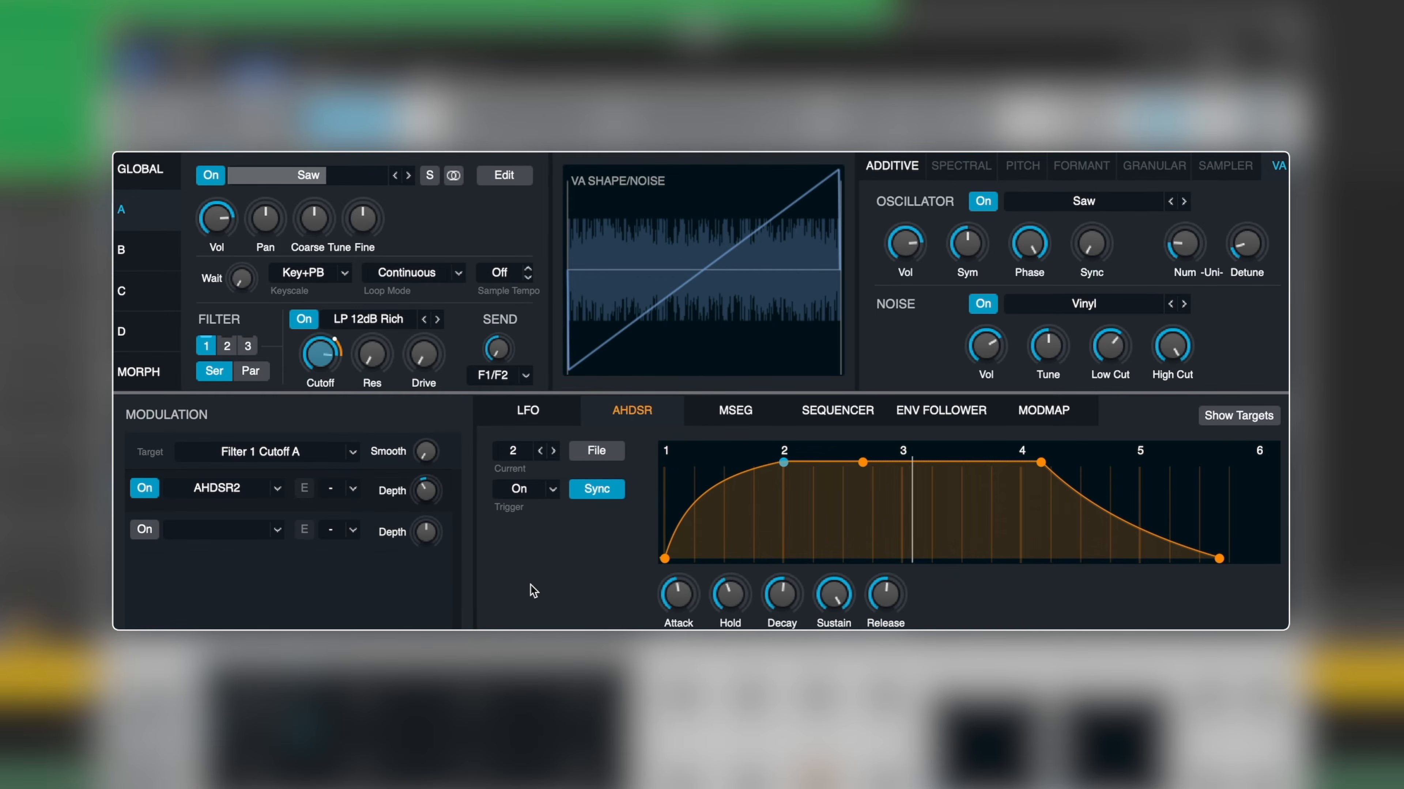
{"action": "left_click_drag", "start_coordinate": [714, 486], "coordinate": [728, 517]}
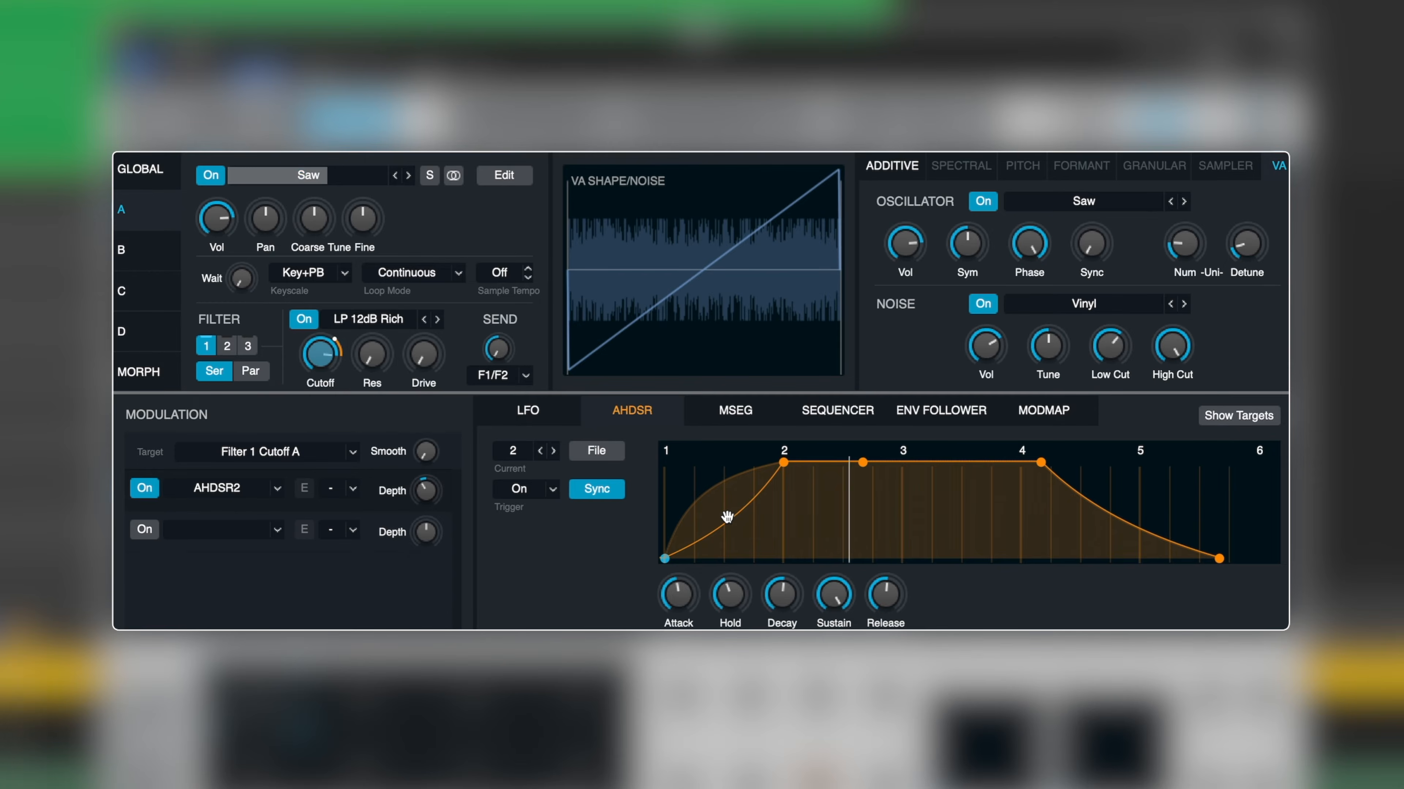
{"action": "left_click_drag", "start_coordinate": [731, 520], "coordinate": [729, 507]}
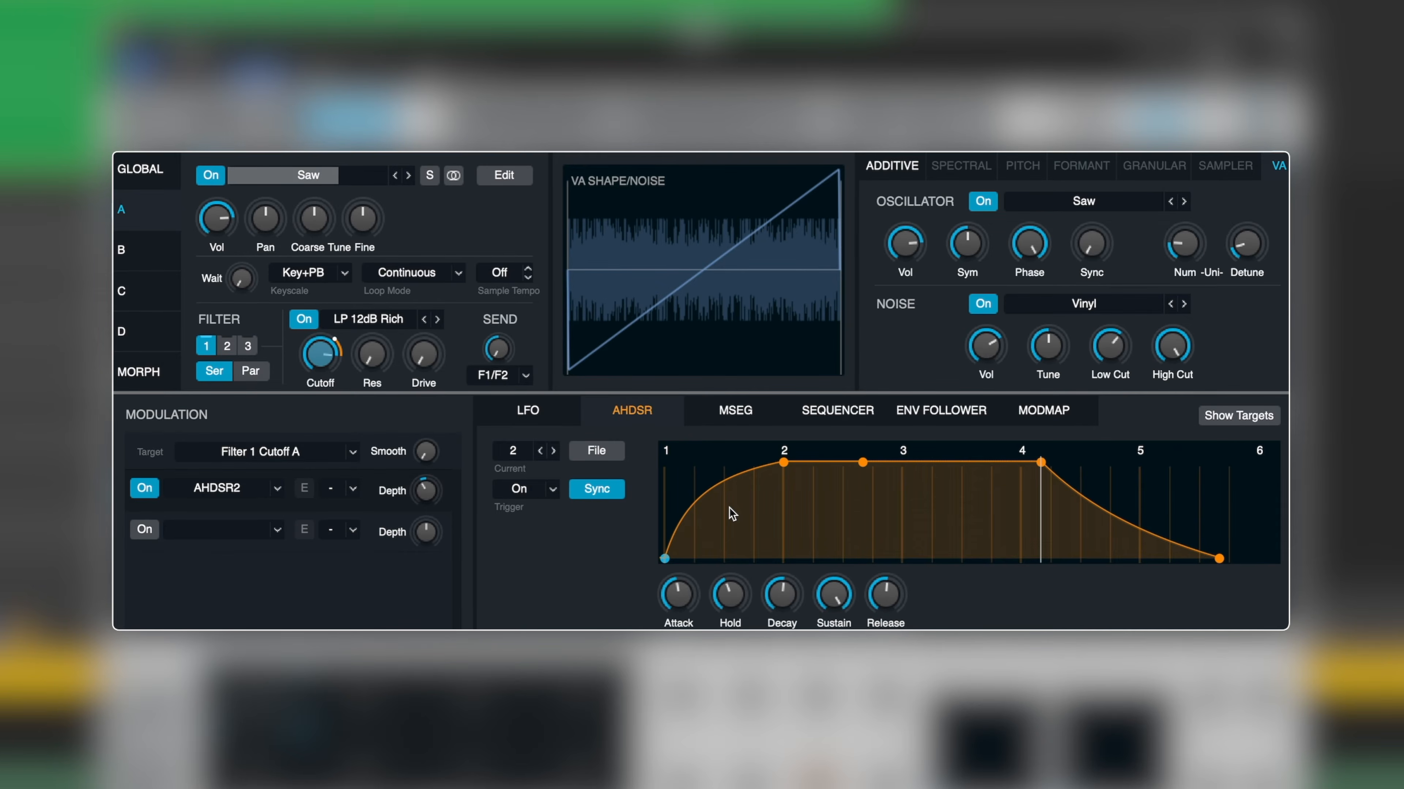
Enable Alchemy's source B and lower its coarse tuning.
{"action": "left_click", "coordinate": [155, 255]}
{"action": "left_click", "coordinate": [211, 175]}
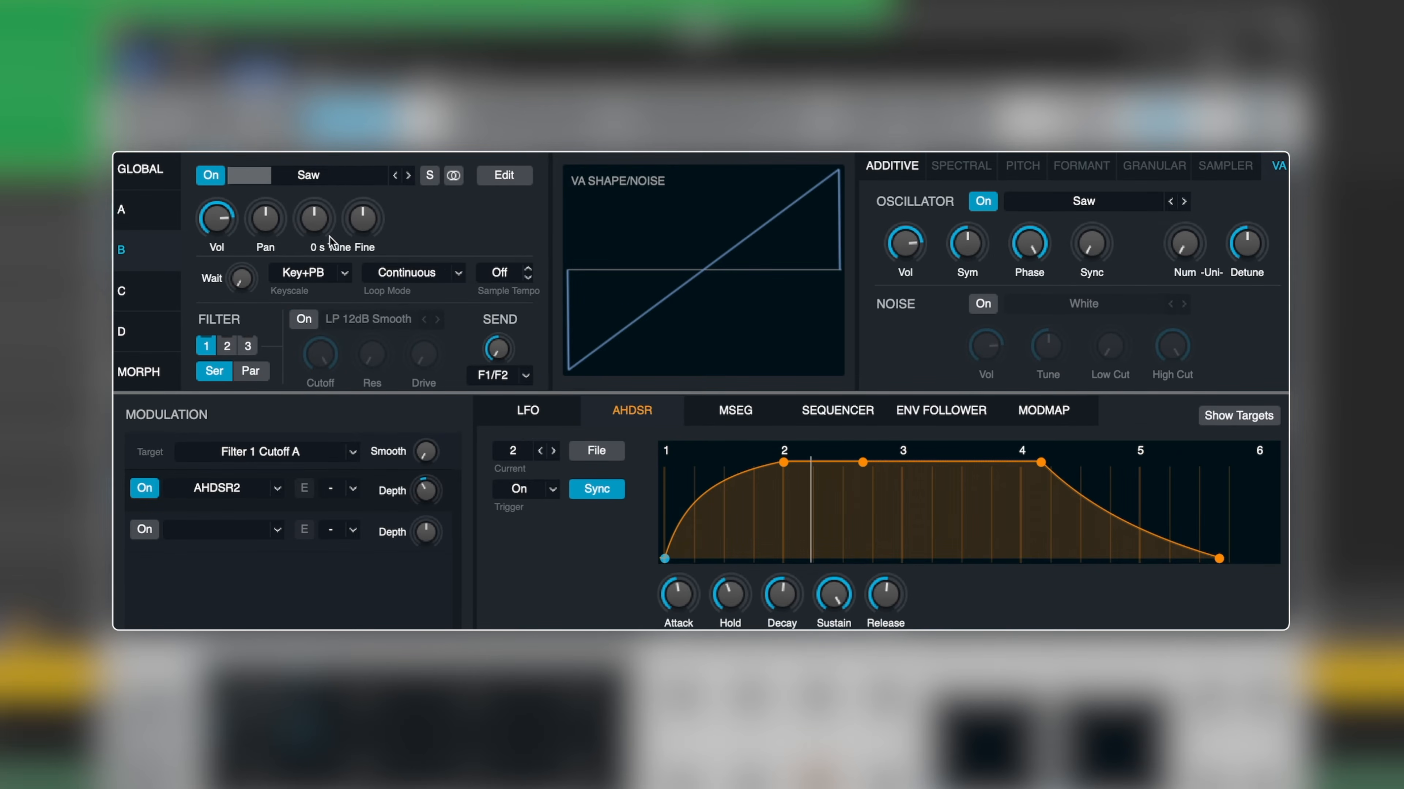
{"action": "left_click", "coordinate": [318, 232]}
{"action": "left_click_drag", "start_coordinate": [319, 235], "coordinate": [321, 251]}
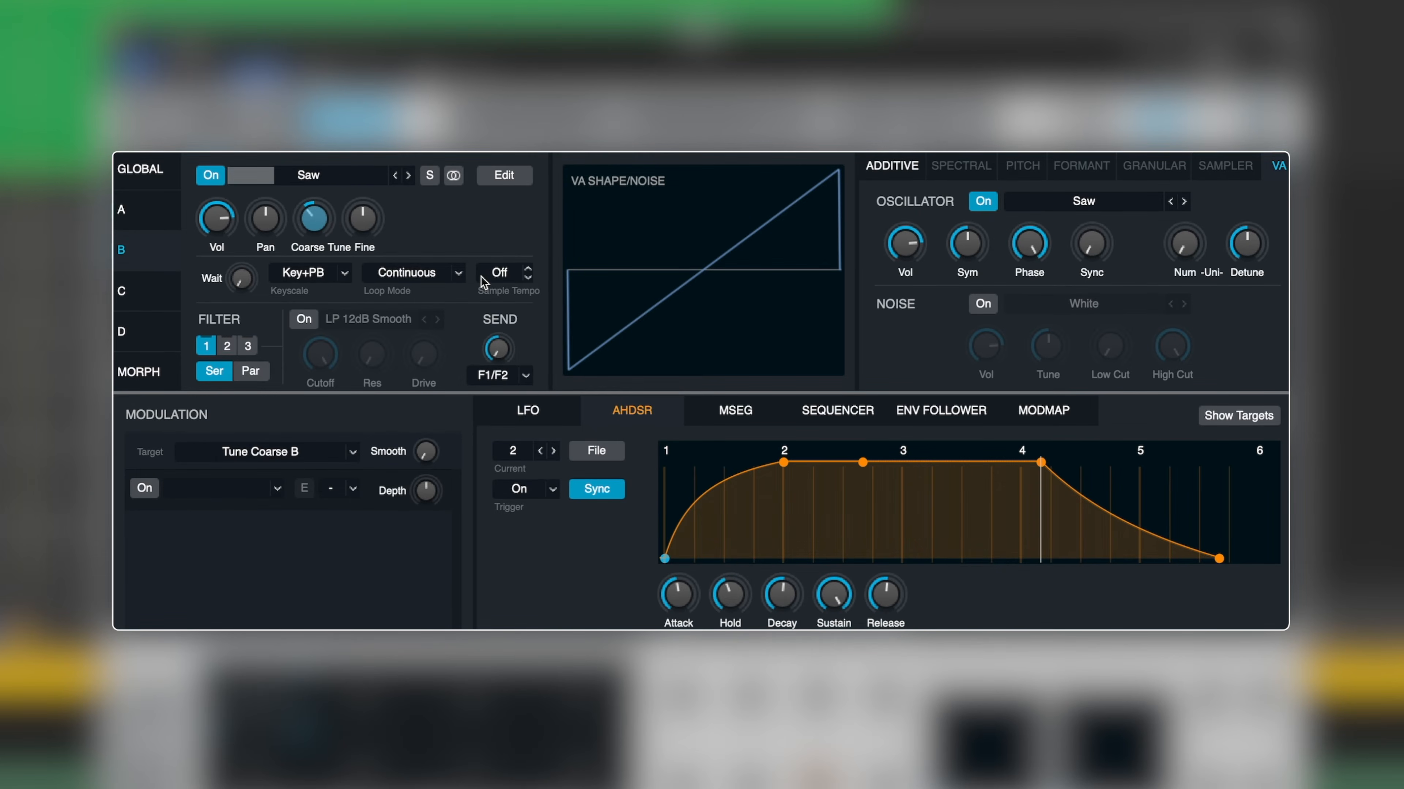
Load the complex VA waveform Big and Dirty into source B.
{"action": "left_click", "coordinate": [333, 175]}
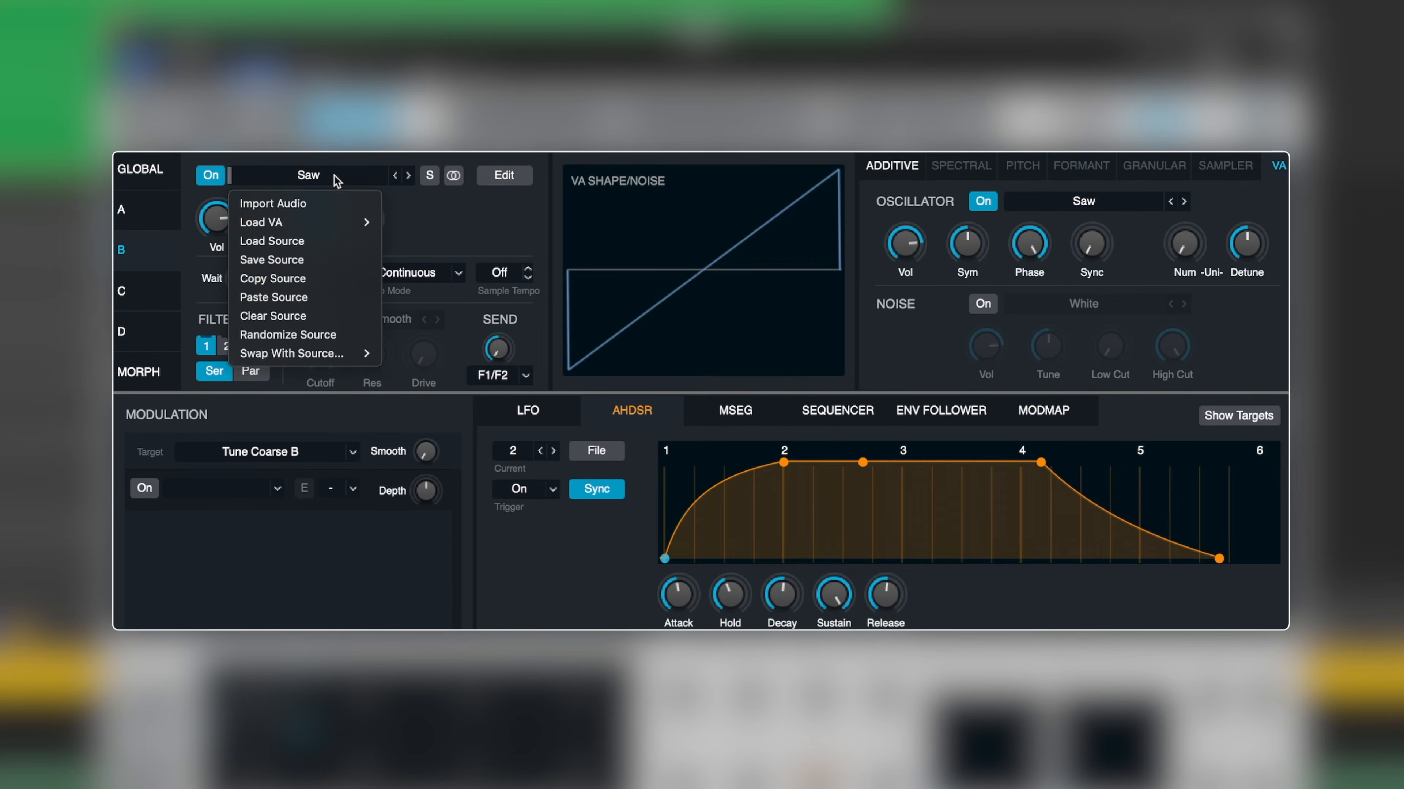
{"action": "mouse_move", "coordinate": [335, 221]}
{"action": "mouse_move", "coordinate": [415, 250]}
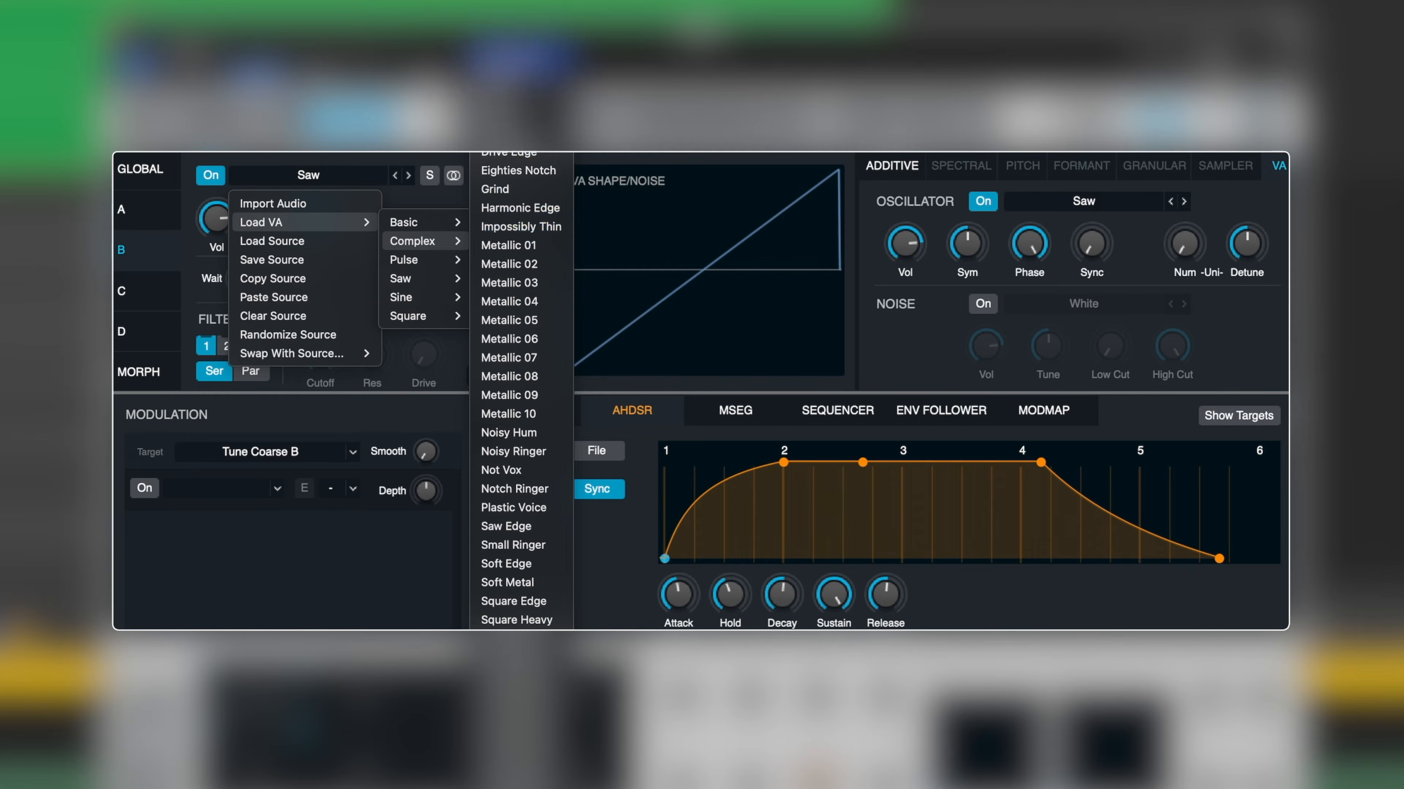
{"action": "left_click", "coordinate": [528, 59]}
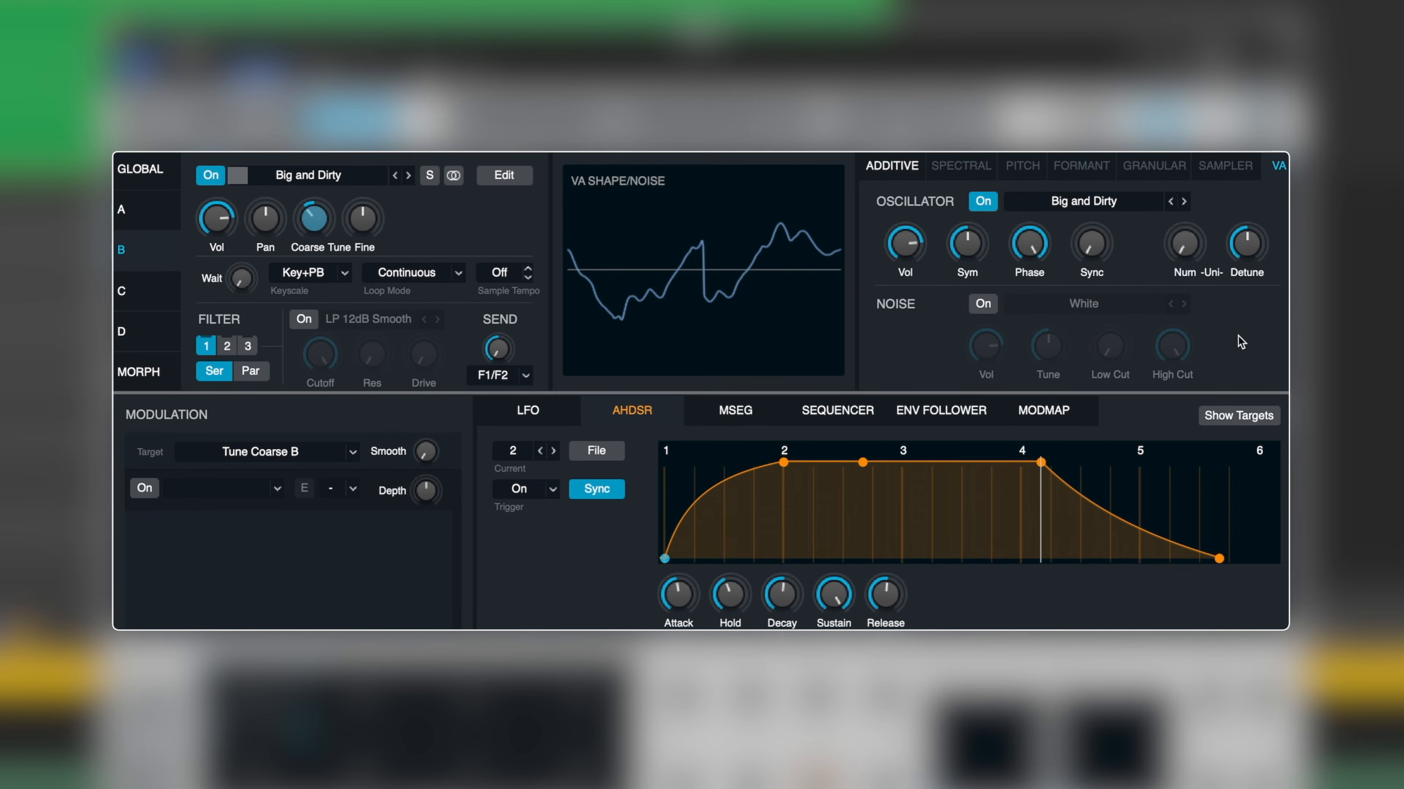
Enable source B's own LP 12dB Smooth filter and lower its cutoff to about 2026 Hz.
{"action": "left_click", "coordinate": [304, 319]}
{"action": "left_click", "coordinate": [313, 377]}
{"action": "left_click_drag", "start_coordinate": [326, 365], "coordinate": [326, 397]}
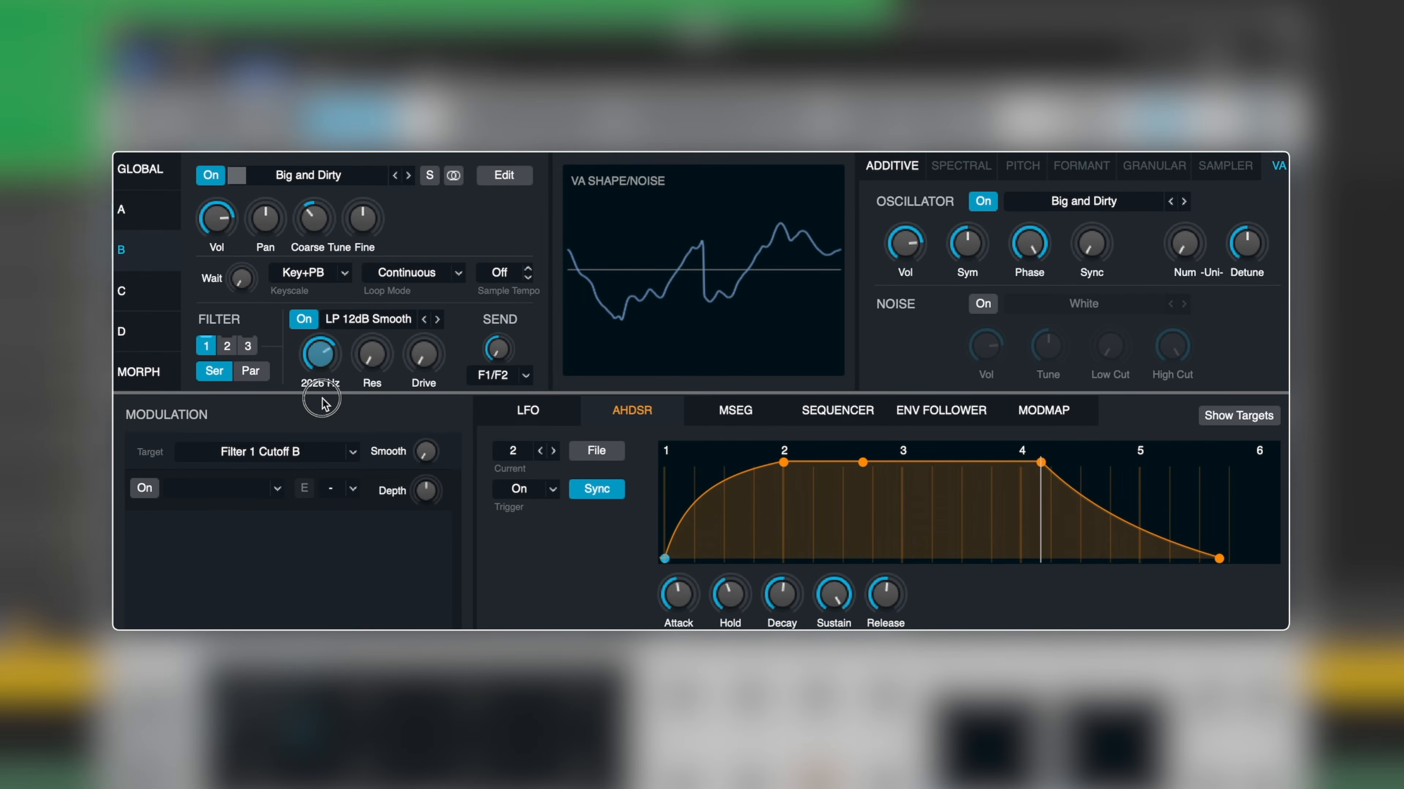
Compare the pad with source B off and on, and lower source B's volume slightly.
{"action": "left_click", "coordinate": [211, 176]}
{"action": "left_click", "coordinate": [212, 176]}
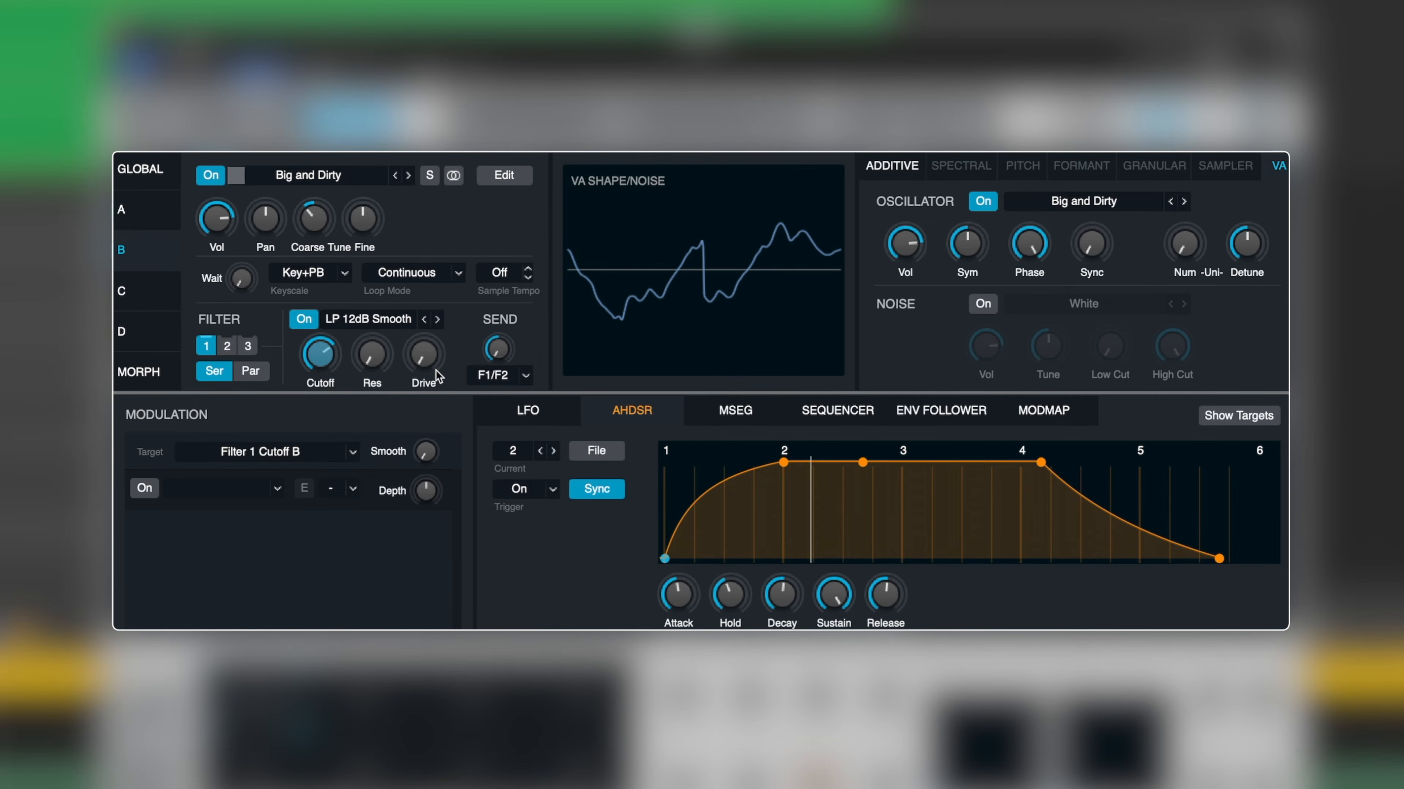
{"action": "left_click_drag", "start_coordinate": [218, 221], "coordinate": [222, 230]}
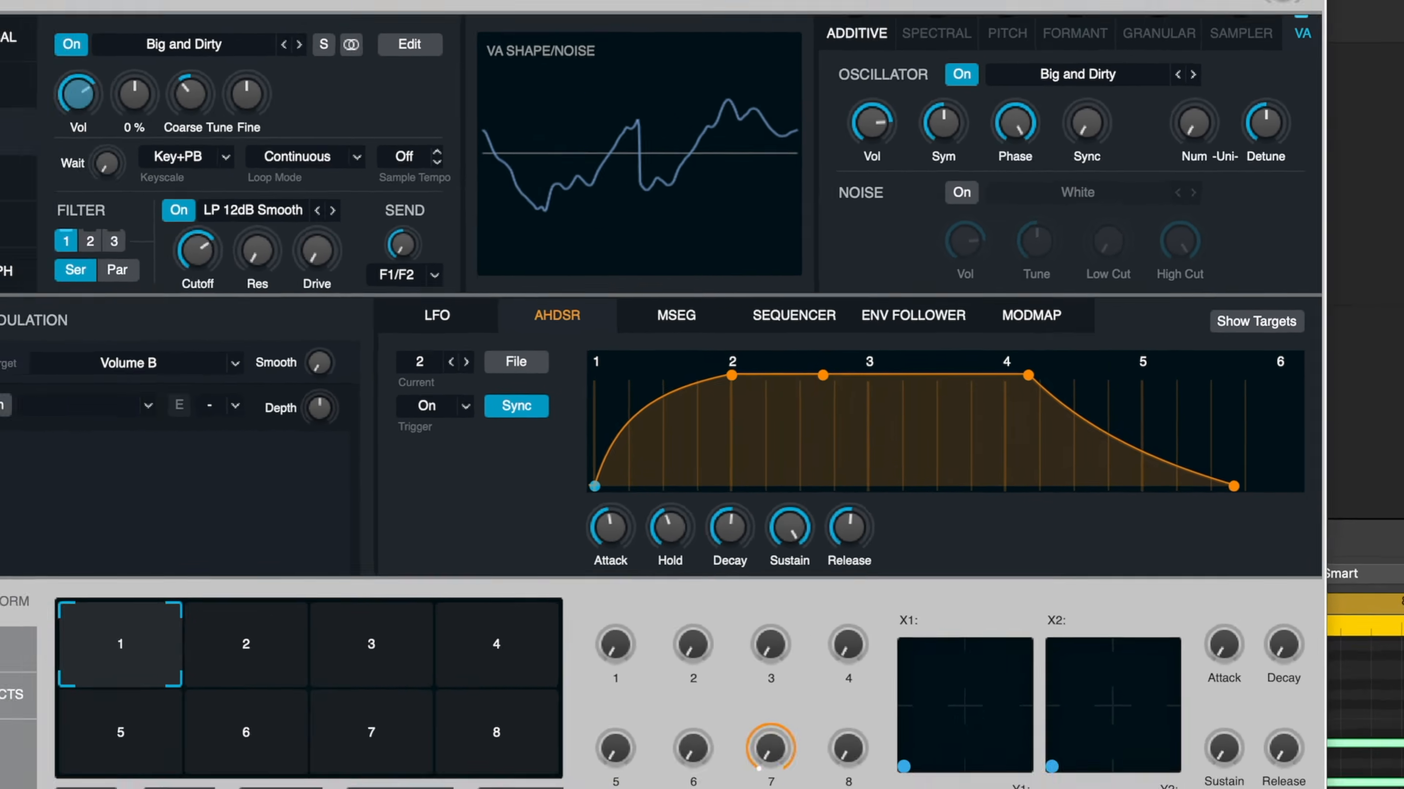
Add a Convolution Reverb to the first slot of Alchemy's main effects rack.
{"action": "left_click", "coordinate": [144, 742]}
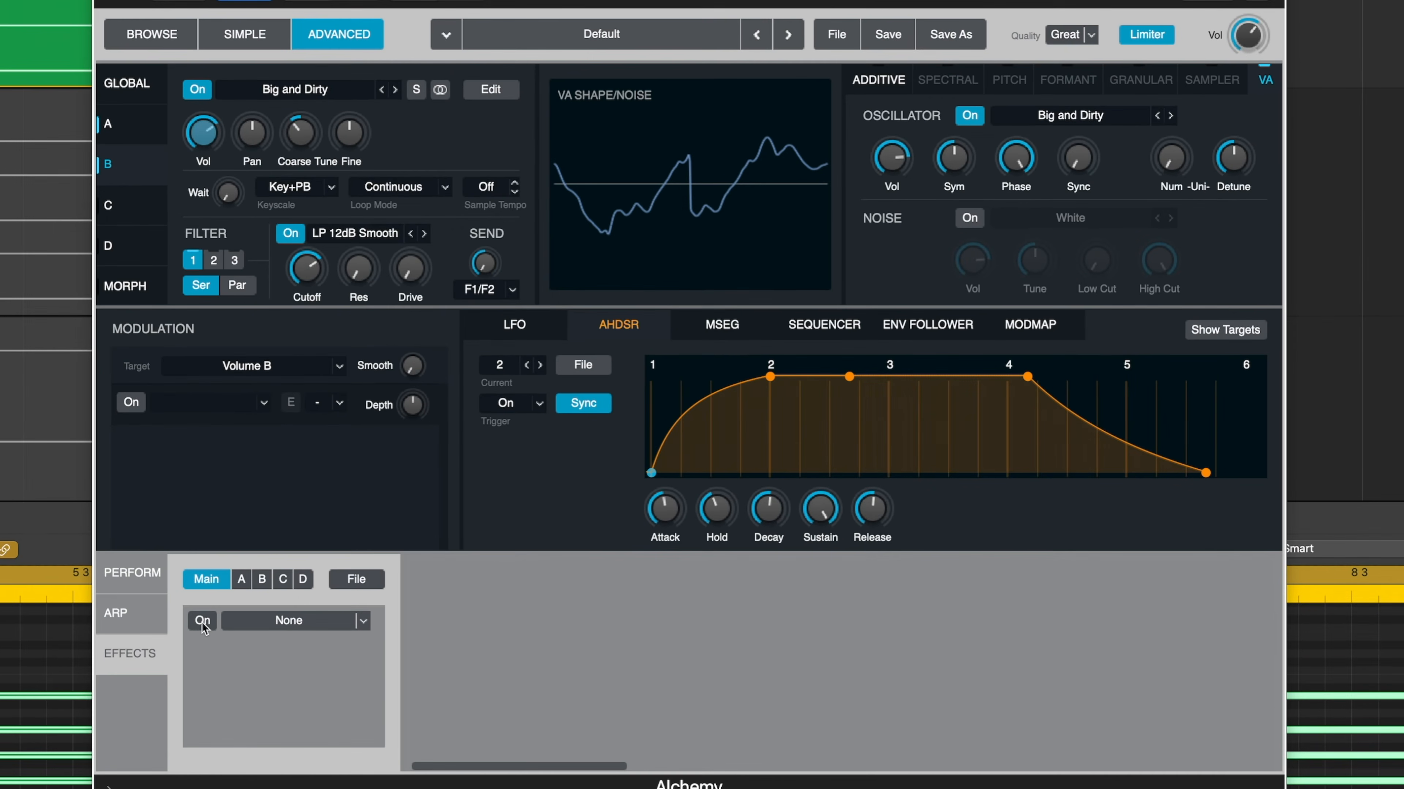
{"action": "left_click", "coordinate": [369, 626]}
{"action": "mouse_move", "coordinate": [315, 617]}
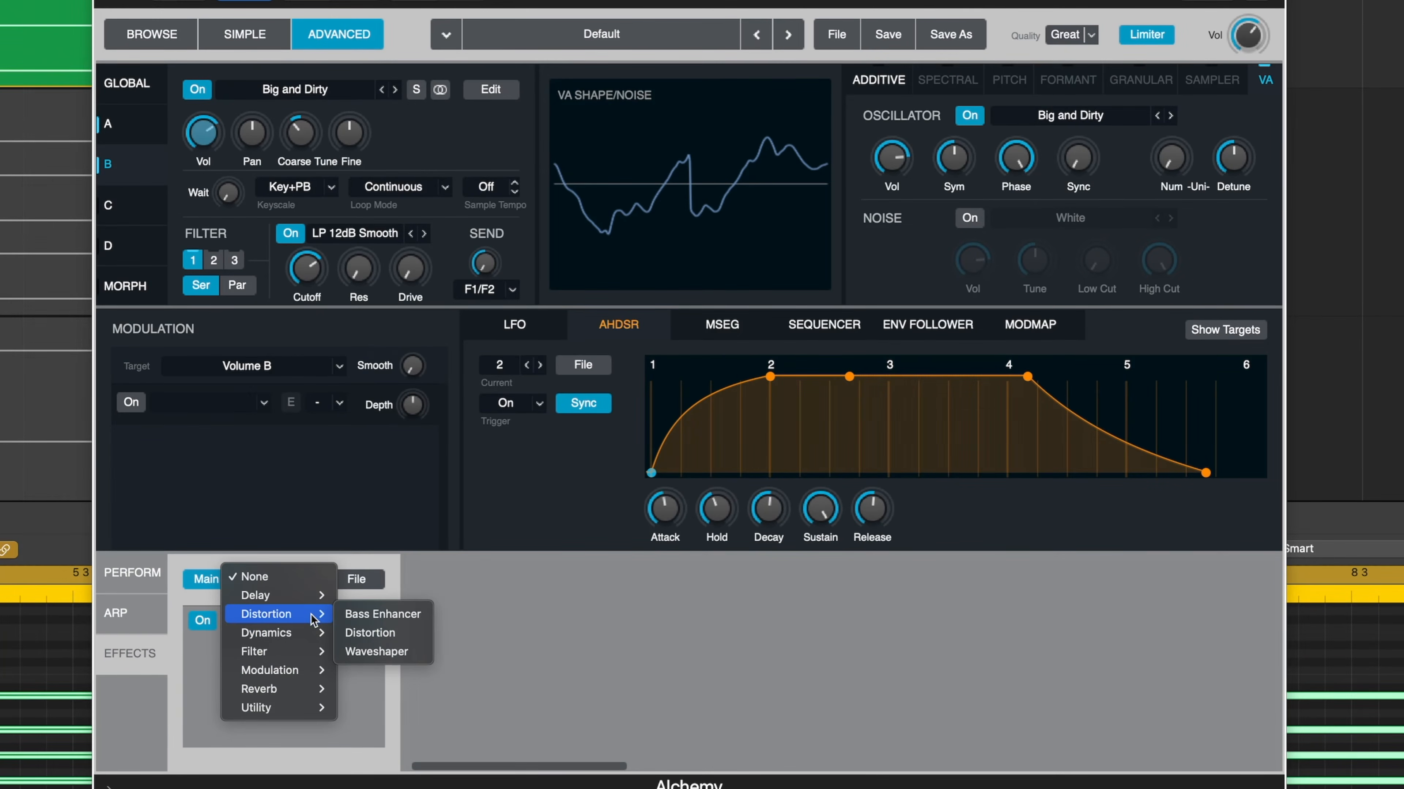
{"action": "mouse_move", "coordinate": [293, 690]}
{"action": "left_click", "coordinate": [376, 728]}
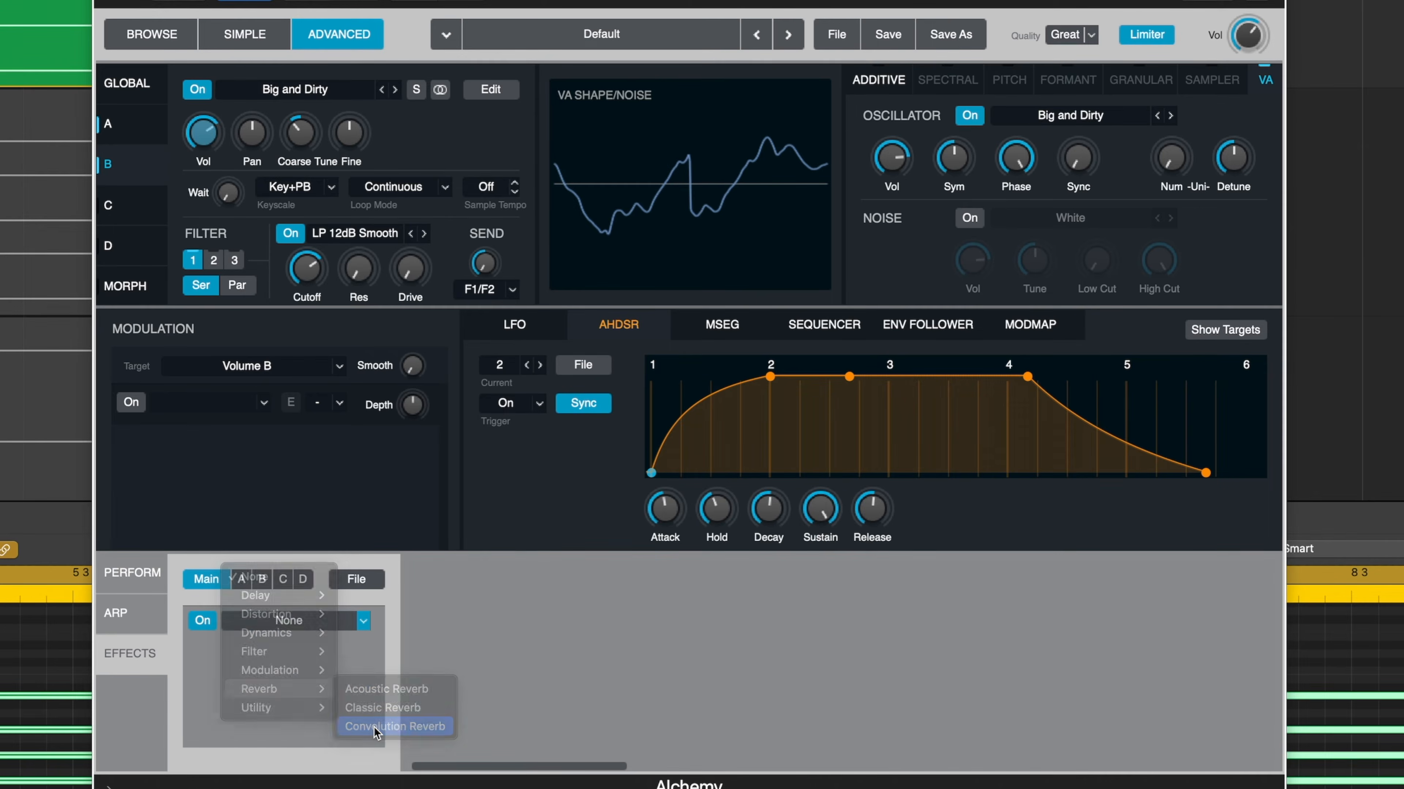
Use the 03.5s Grand Hall Three-OST impulse response for the convolution reverb and raise its wet level.
{"action": "left_click", "coordinate": [1146, 585]}
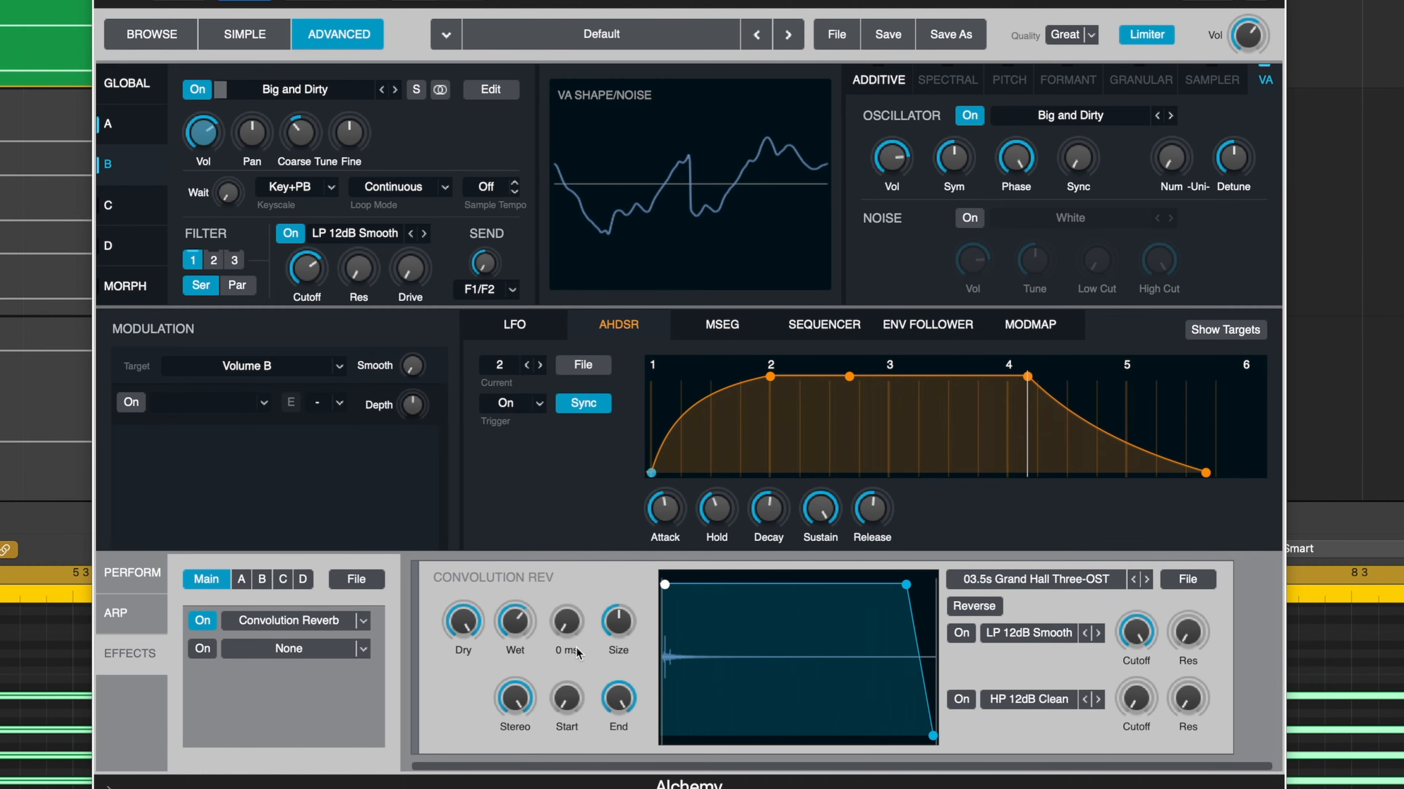
{"action": "left_click_drag", "start_coordinate": [515, 627], "coordinate": [521, 594]}
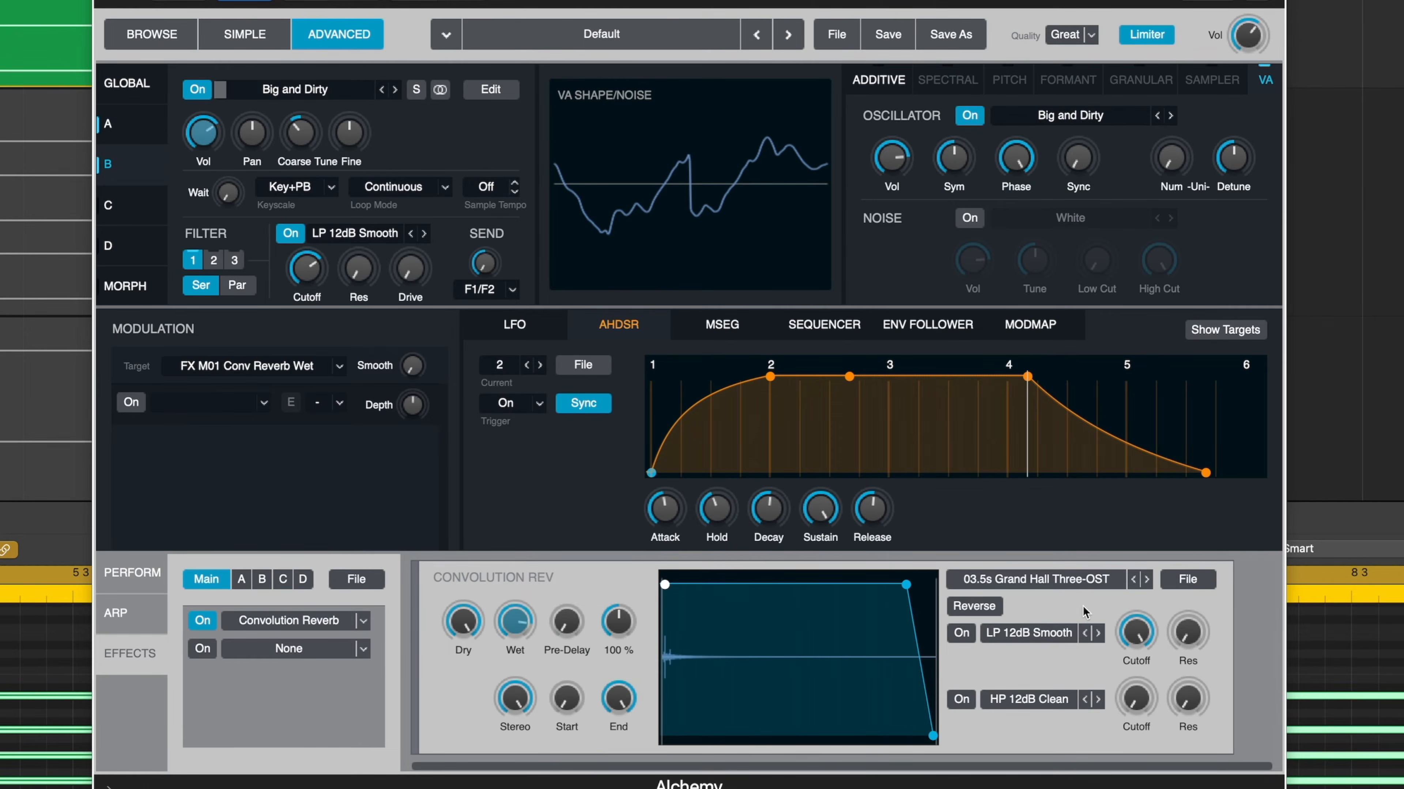
{"action": "left_click_drag", "start_coordinate": [534, 650], "coordinate": [515, 630]}
{"action": "left_click_drag", "start_coordinate": [515, 630], "coordinate": [520, 609]}
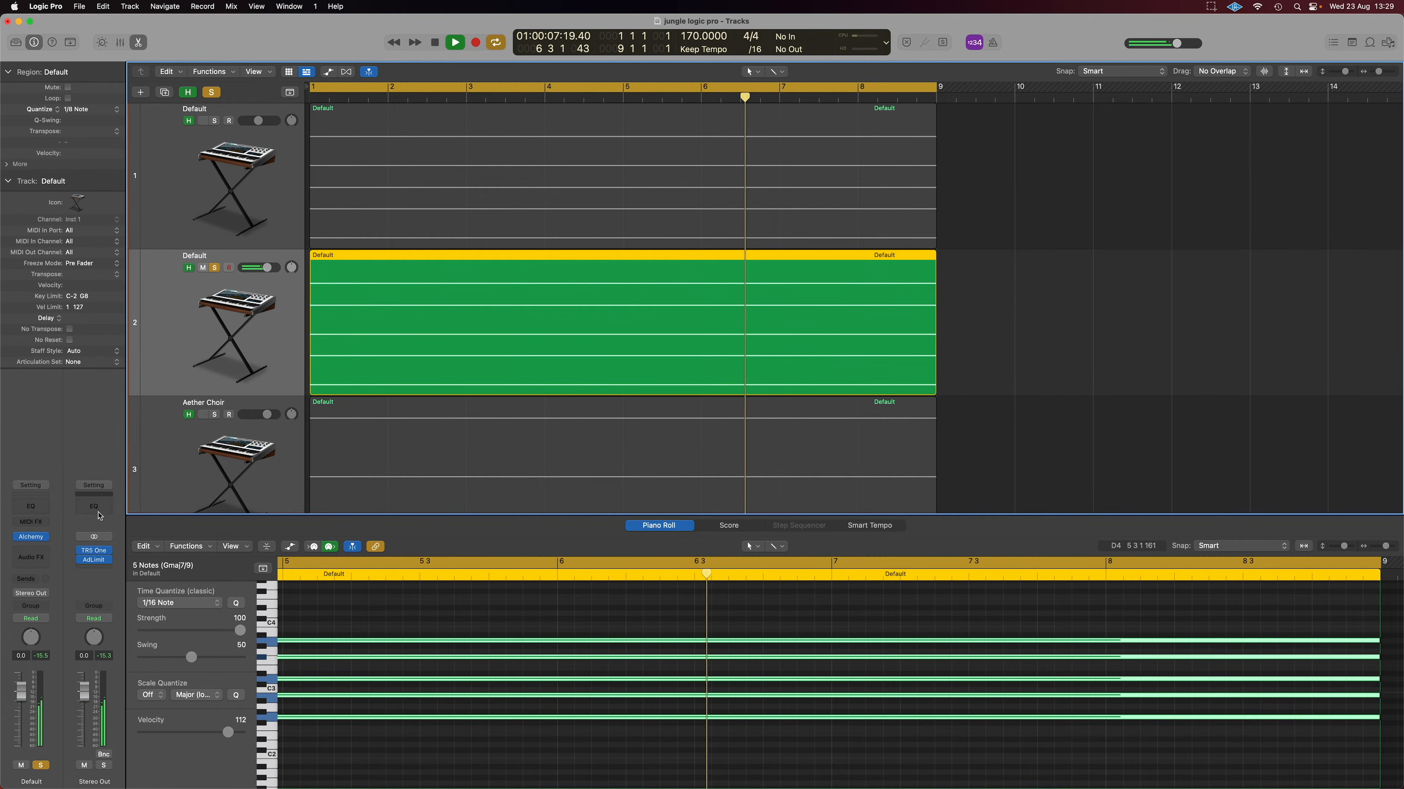
Examine the arpeggiator settings in the second track's Alchemy and the Arpeggiator among the channel's available MIDI effects.
{"action": "left_click", "coordinate": [31, 537]}
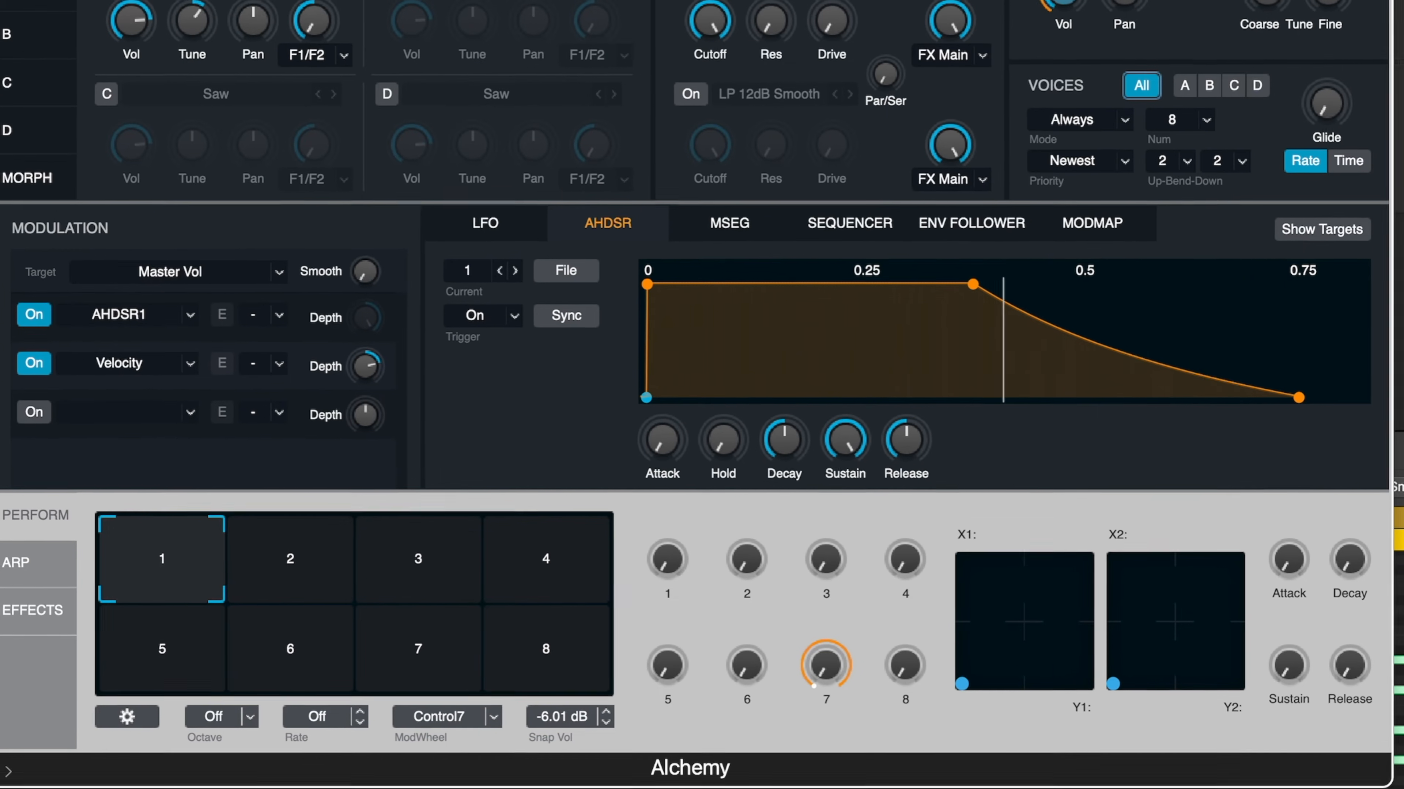
{"action": "mouse_move", "coordinate": [214, 14]}
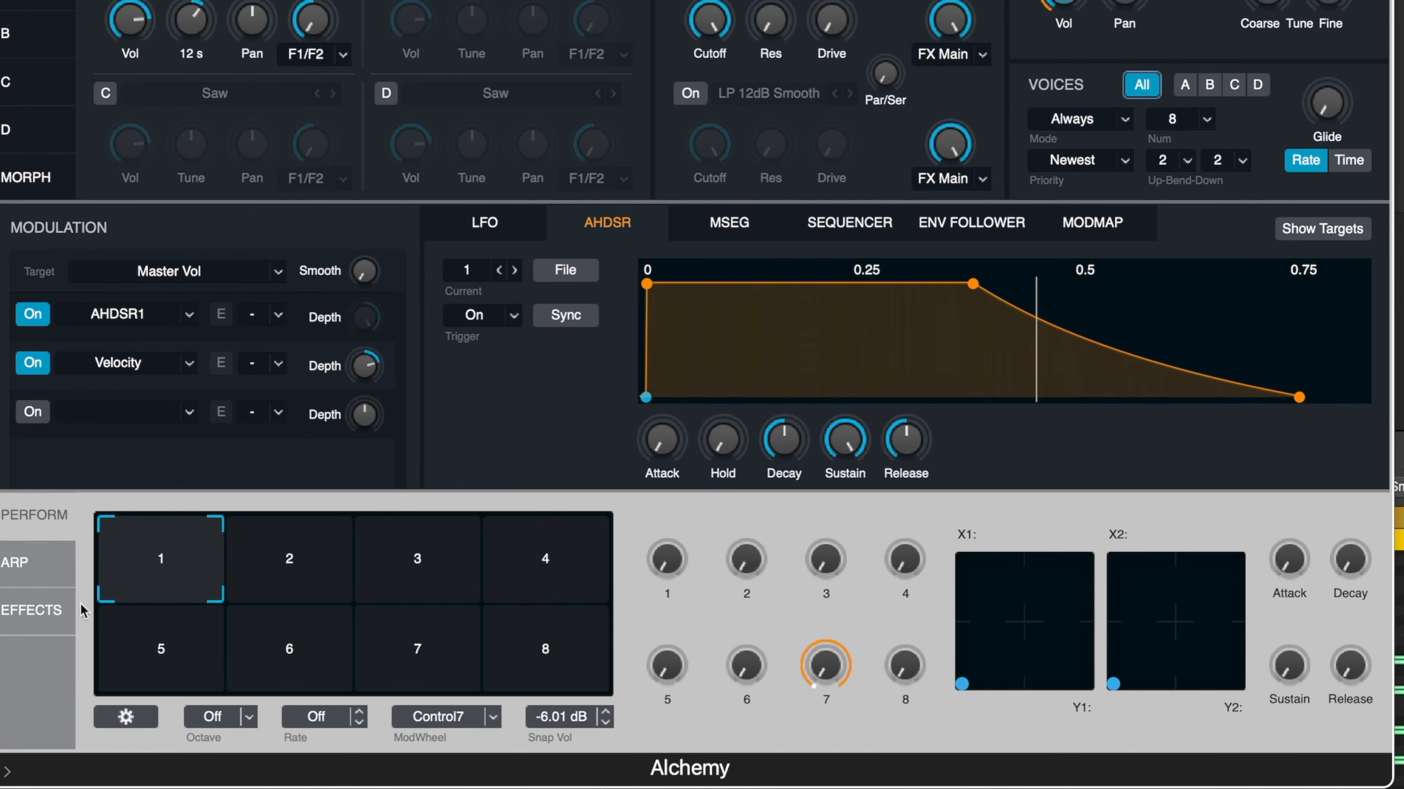
{"action": "left_click", "coordinate": [21, 563]}
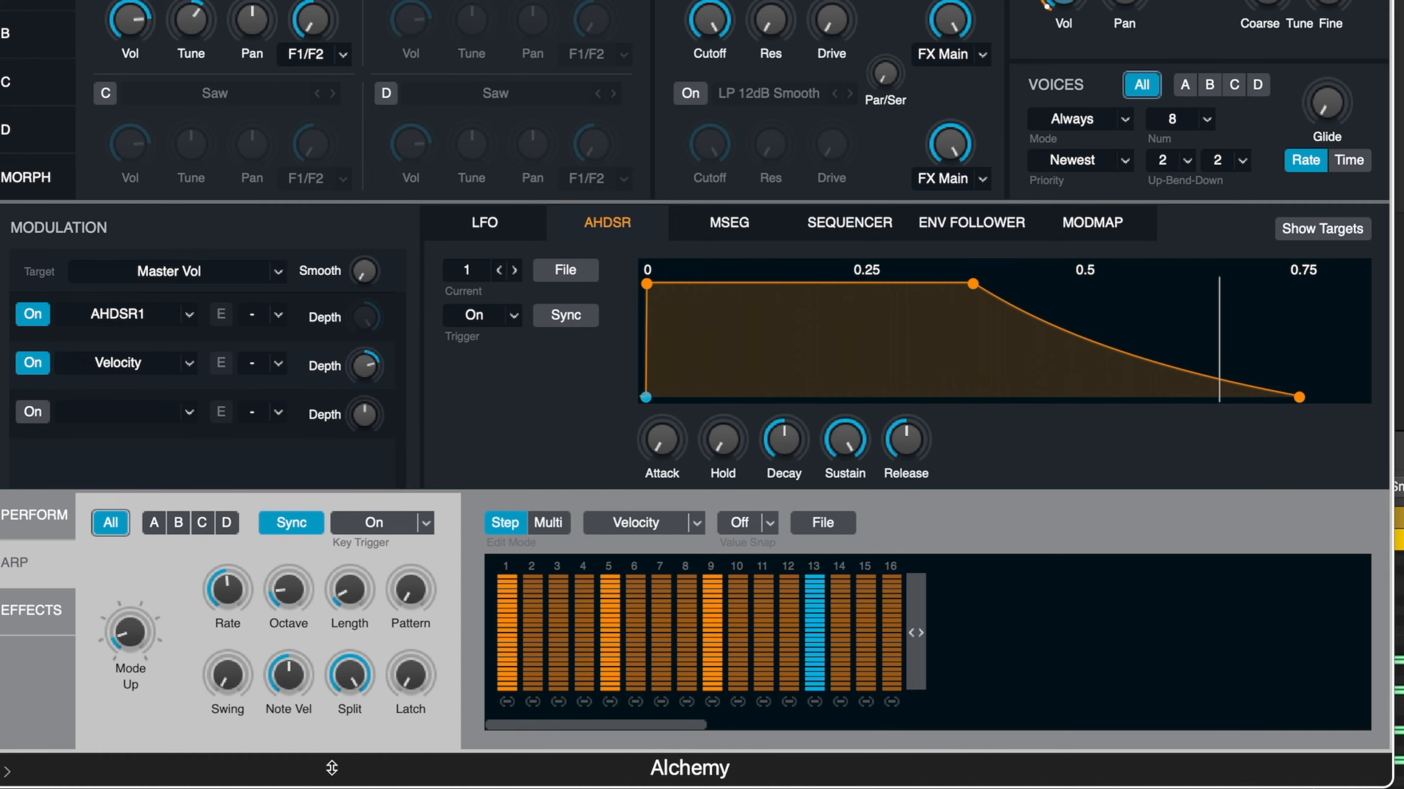
{"action": "mouse_move", "coordinate": [265, 605]}
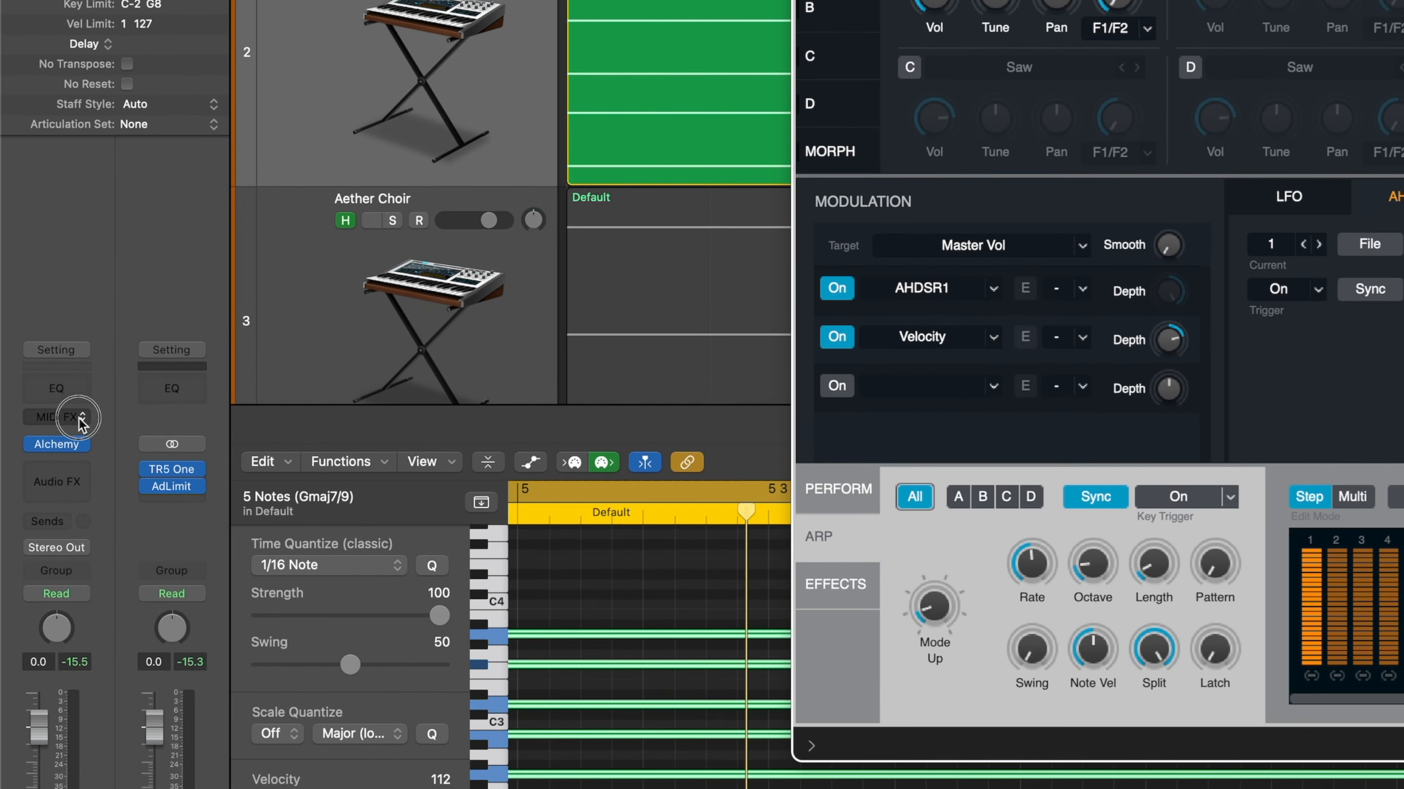
{"action": "left_click", "coordinate": [79, 418]}
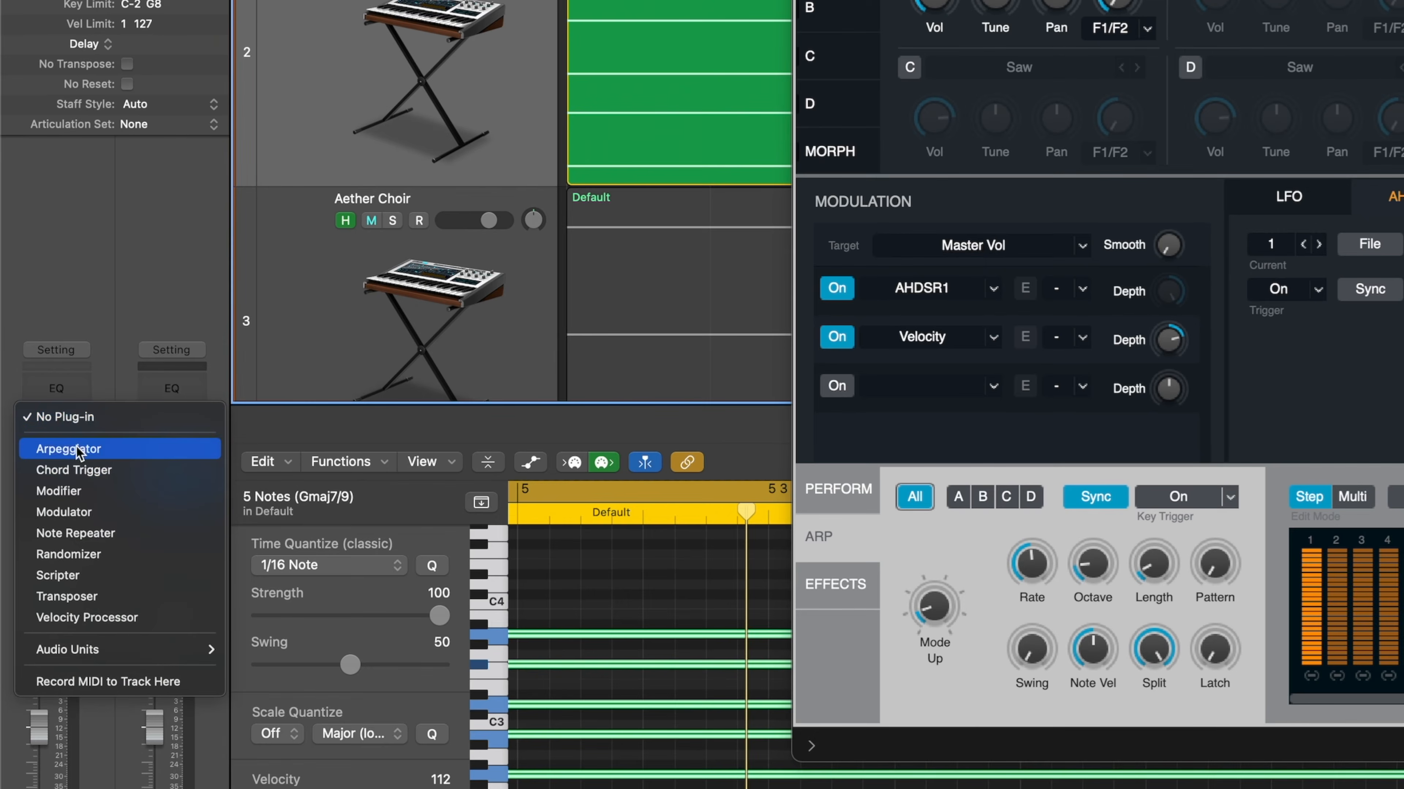
{"action": "left_click", "coordinate": [112, 454]}
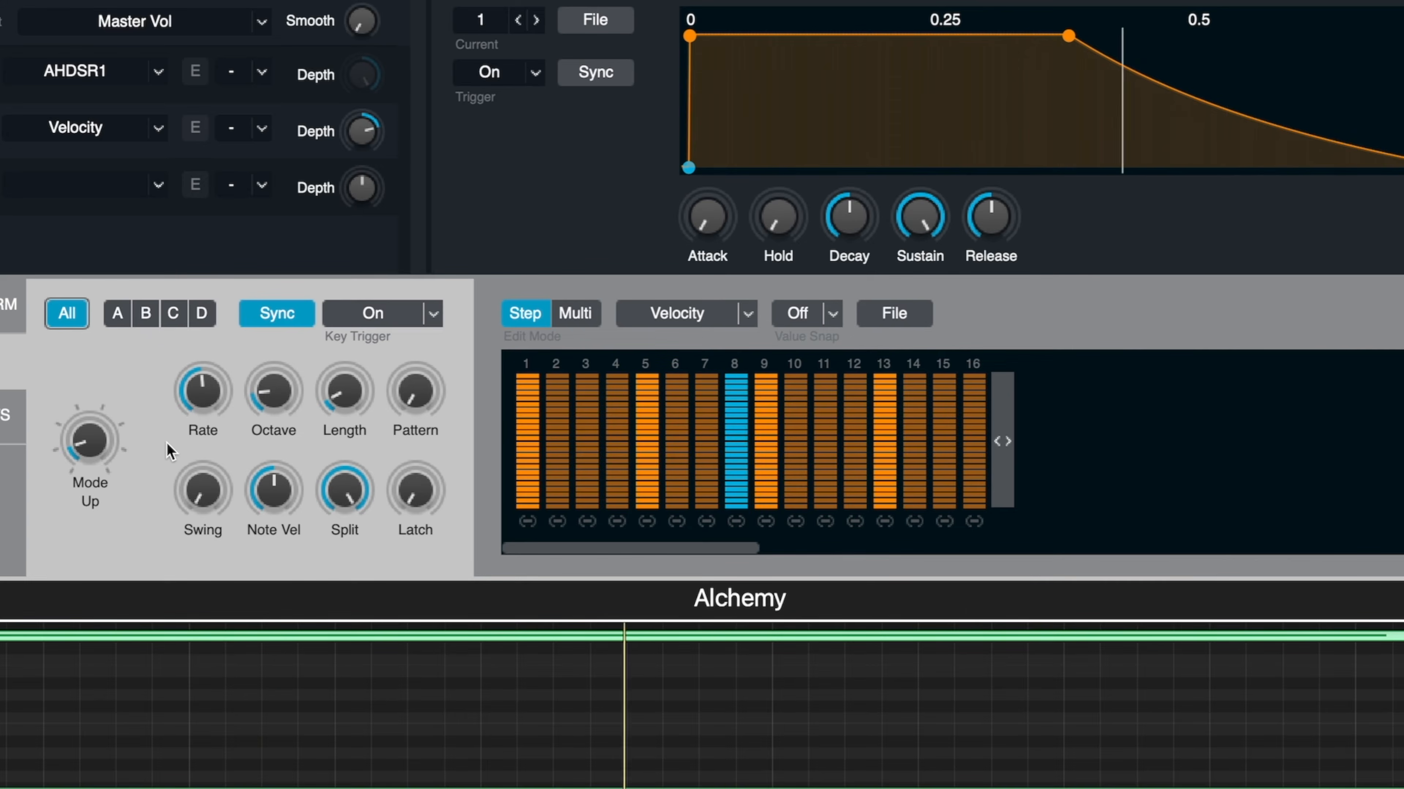
{"action": "mouse_move", "coordinate": [195, 404]}
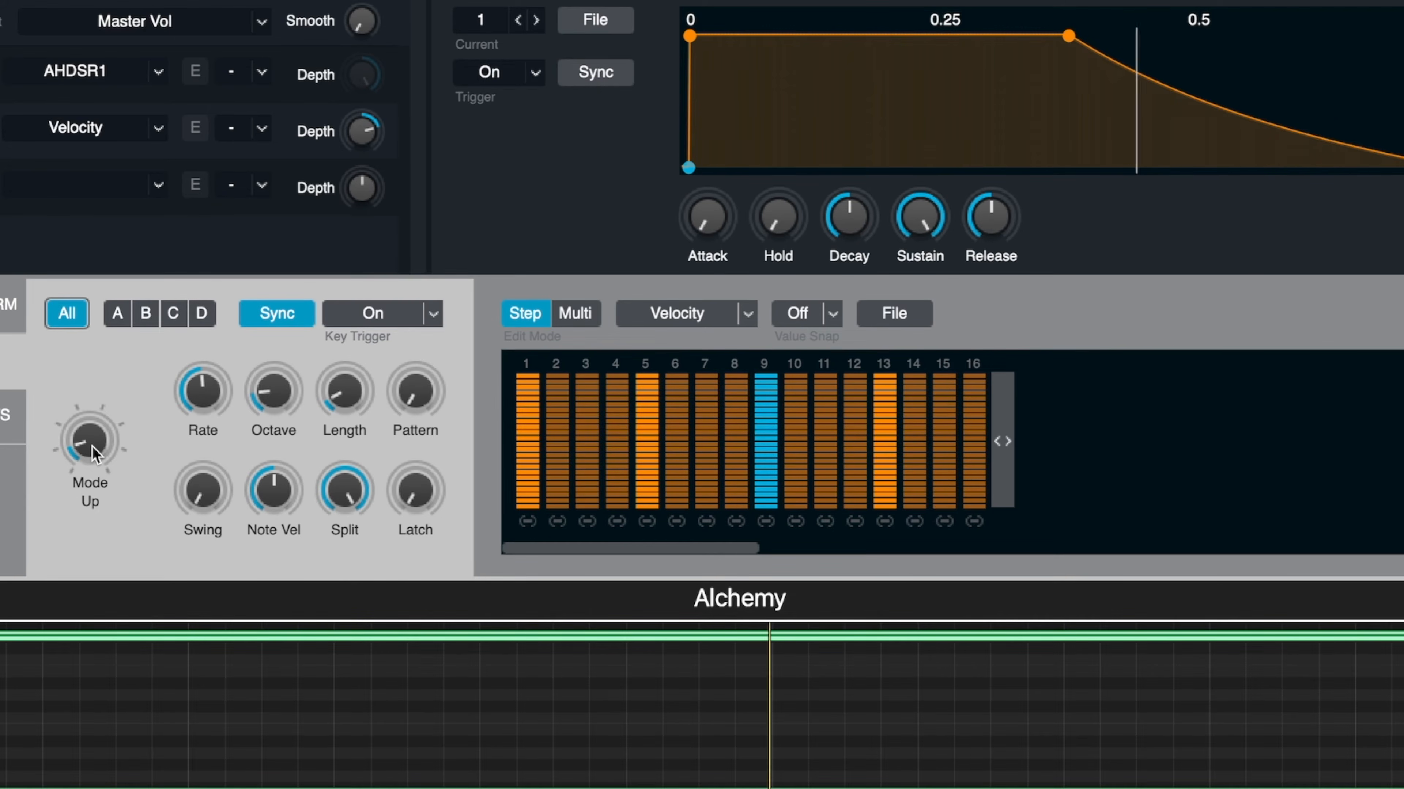
{"action": "left_click", "coordinate": [1, 429]}
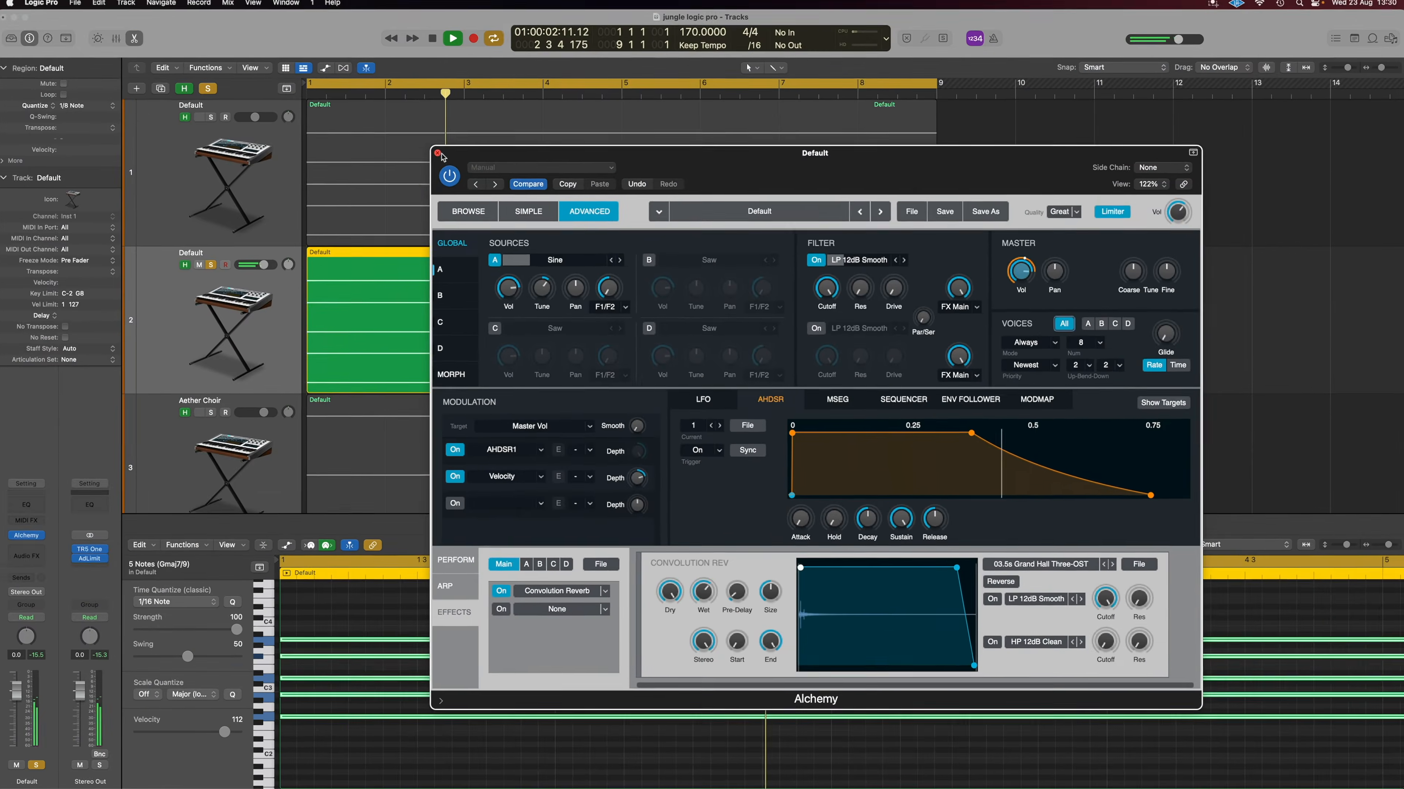
{"action": "left_click", "coordinate": [437, 153]}
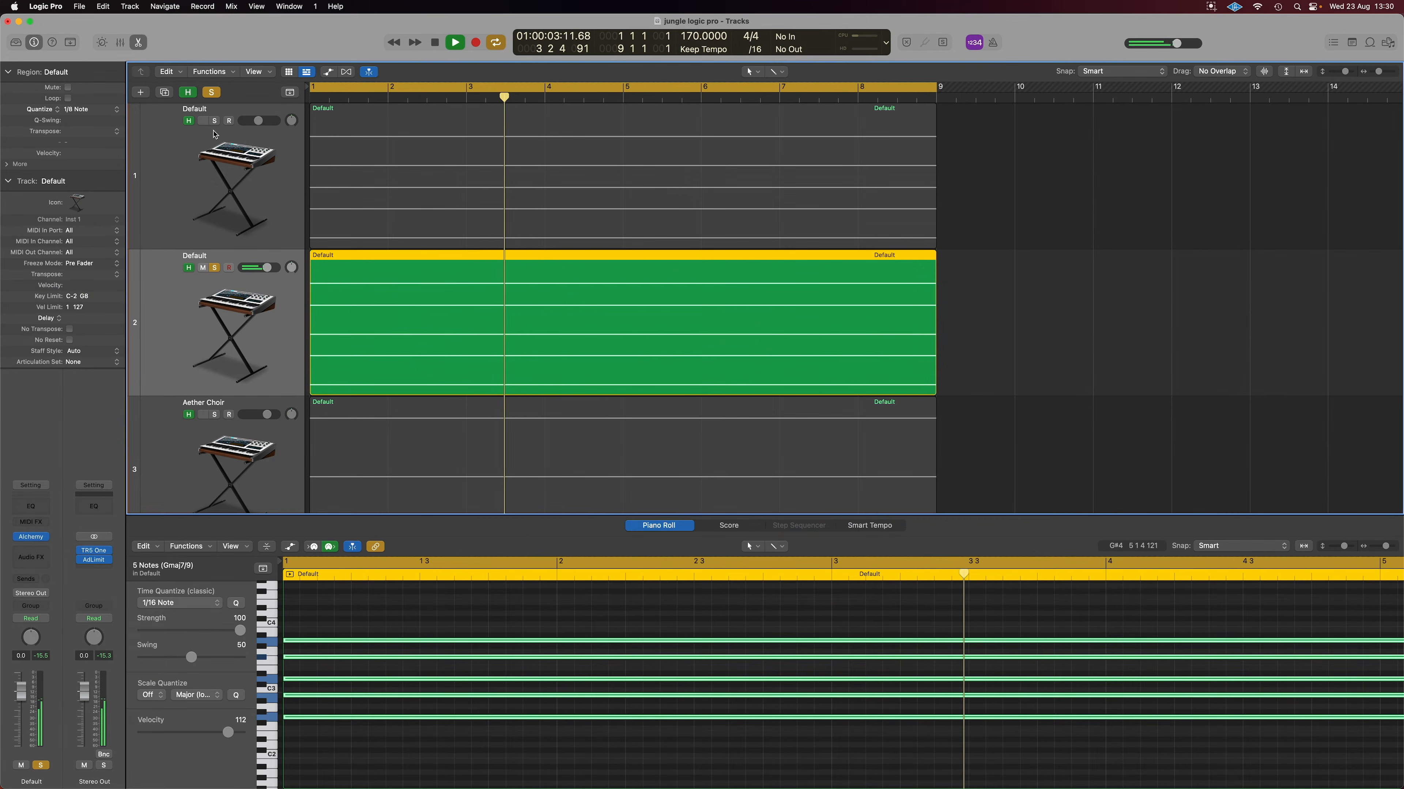
Audition the first track together with the second track during playback, and stop playback.
{"action": "left_click", "coordinate": [210, 117]}
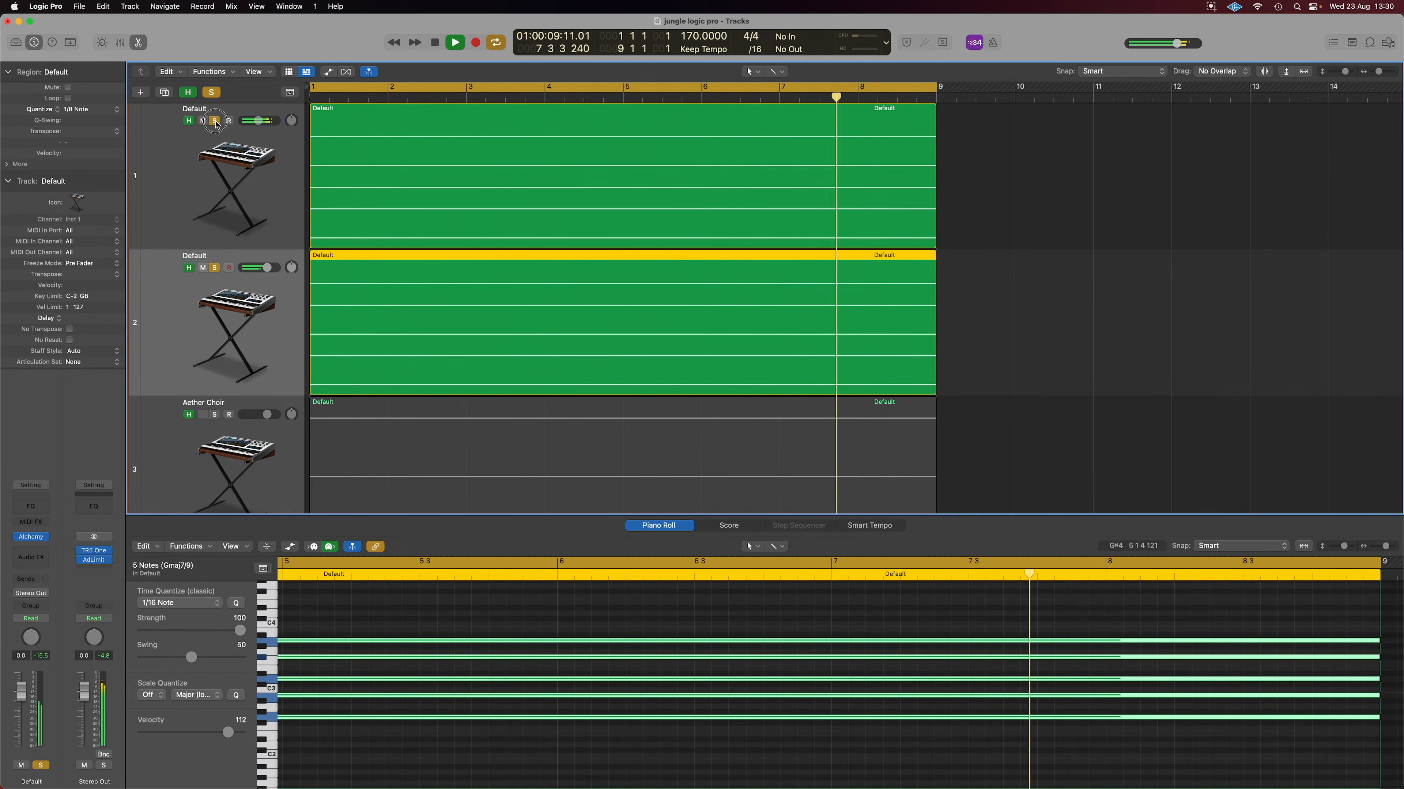
{"action": "left_click", "coordinate": [216, 122]}
{"action": "key", "text": "space"}
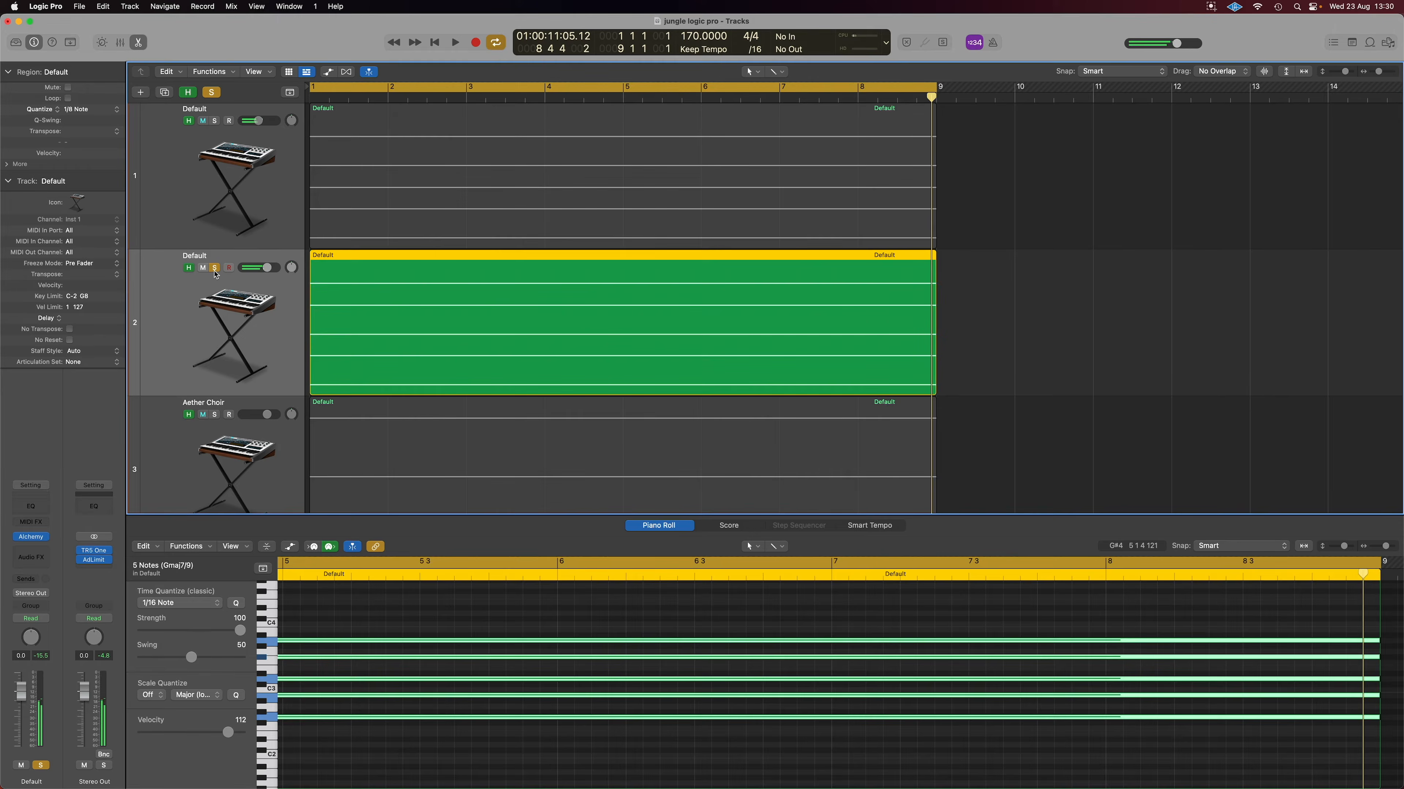
Unsolo the second track, then select and solo the Aether Choir track.
{"action": "left_click", "coordinate": [215, 270]}
{"action": "scroll", "coordinate": [302, 331], "scroll_direction": "down", "scroll_amount": 2}
{"action": "left_click", "coordinate": [264, 455]}
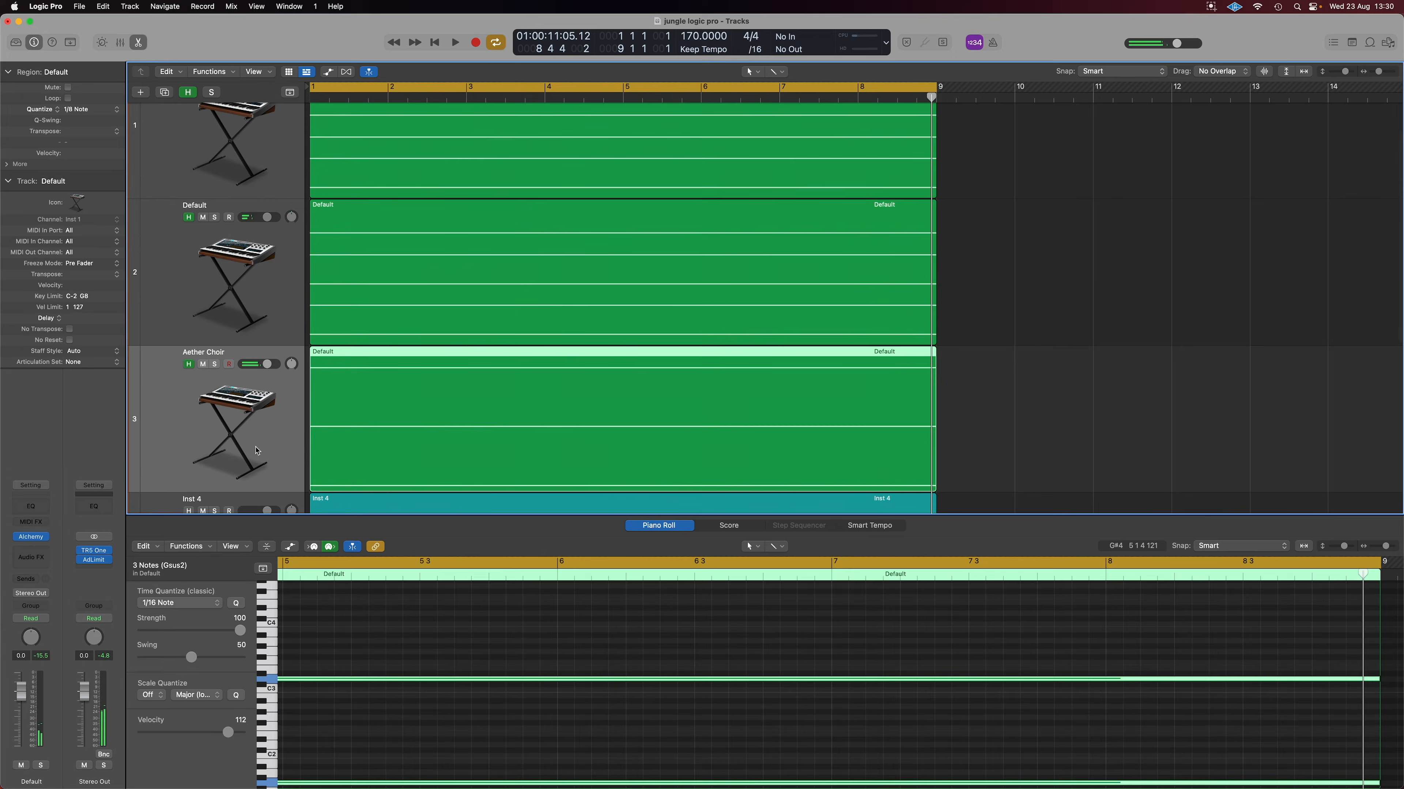
{"action": "left_click", "coordinate": [214, 365]}
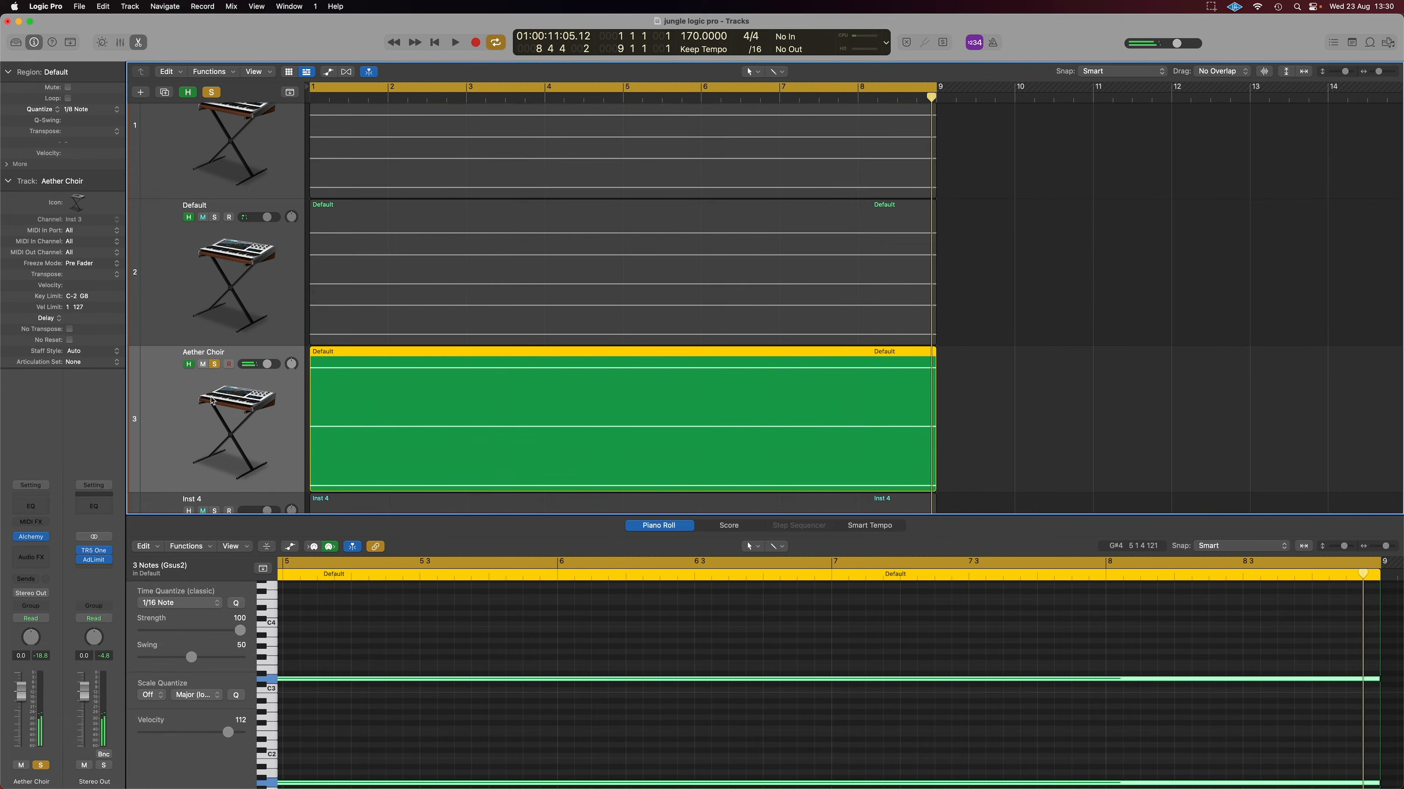
Examine the Aether Choir preset in Alchemy and audition the low and high held notes in that track's region.
{"action": "left_click", "coordinate": [32, 539]}
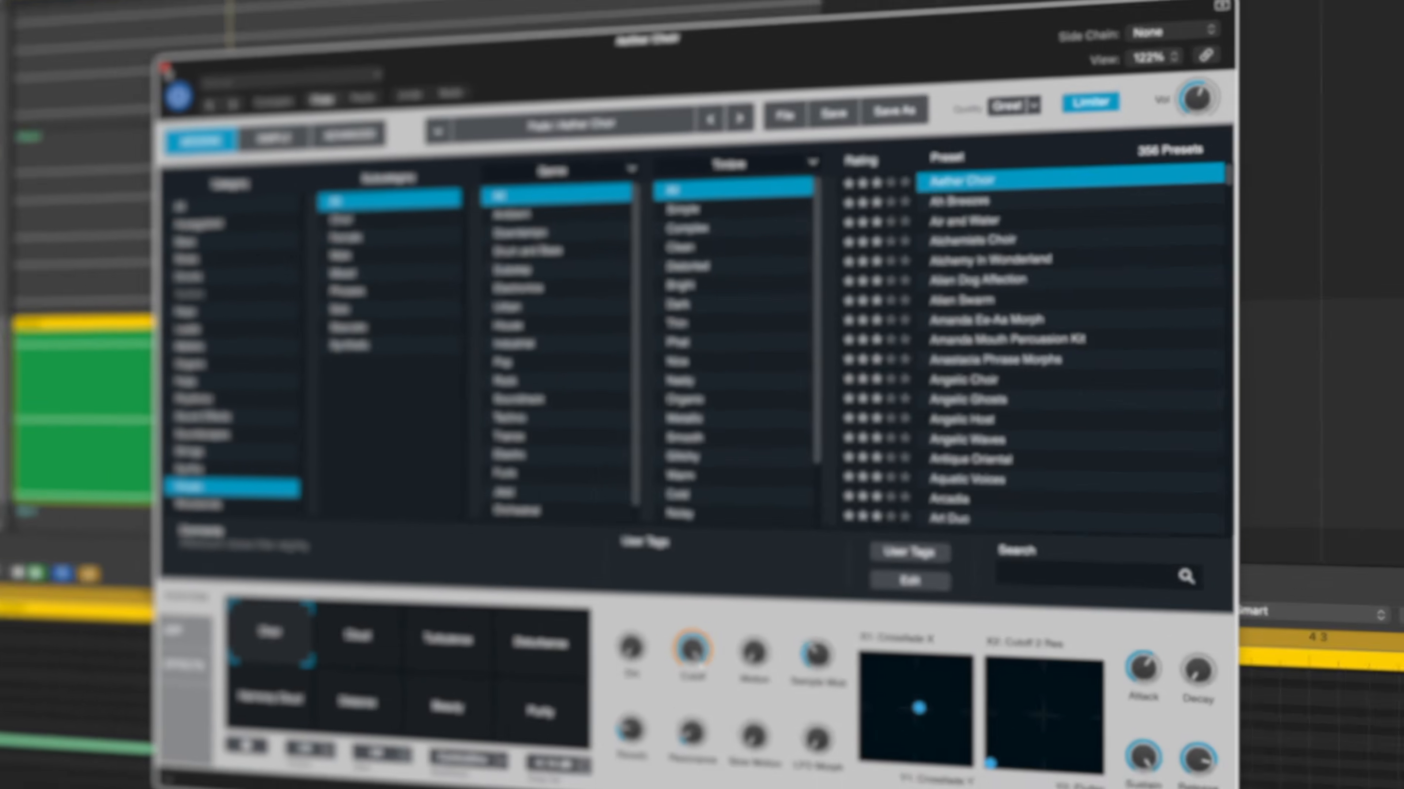
{"action": "left_click", "coordinate": [3, 22]}
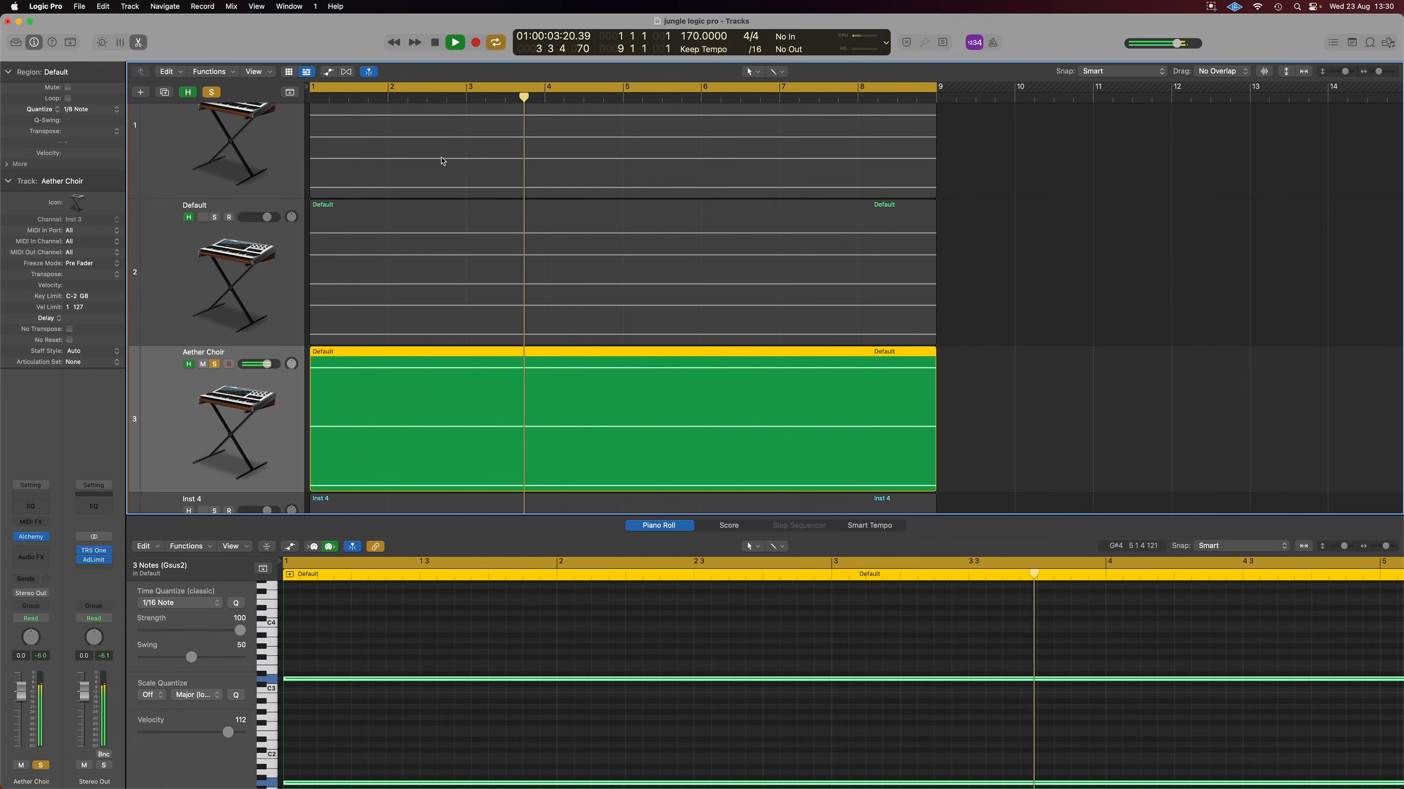
{"action": "key", "text": "space"}
{"action": "scroll", "coordinate": [574, 672], "scroll_direction": "down", "scroll_amount": 9}
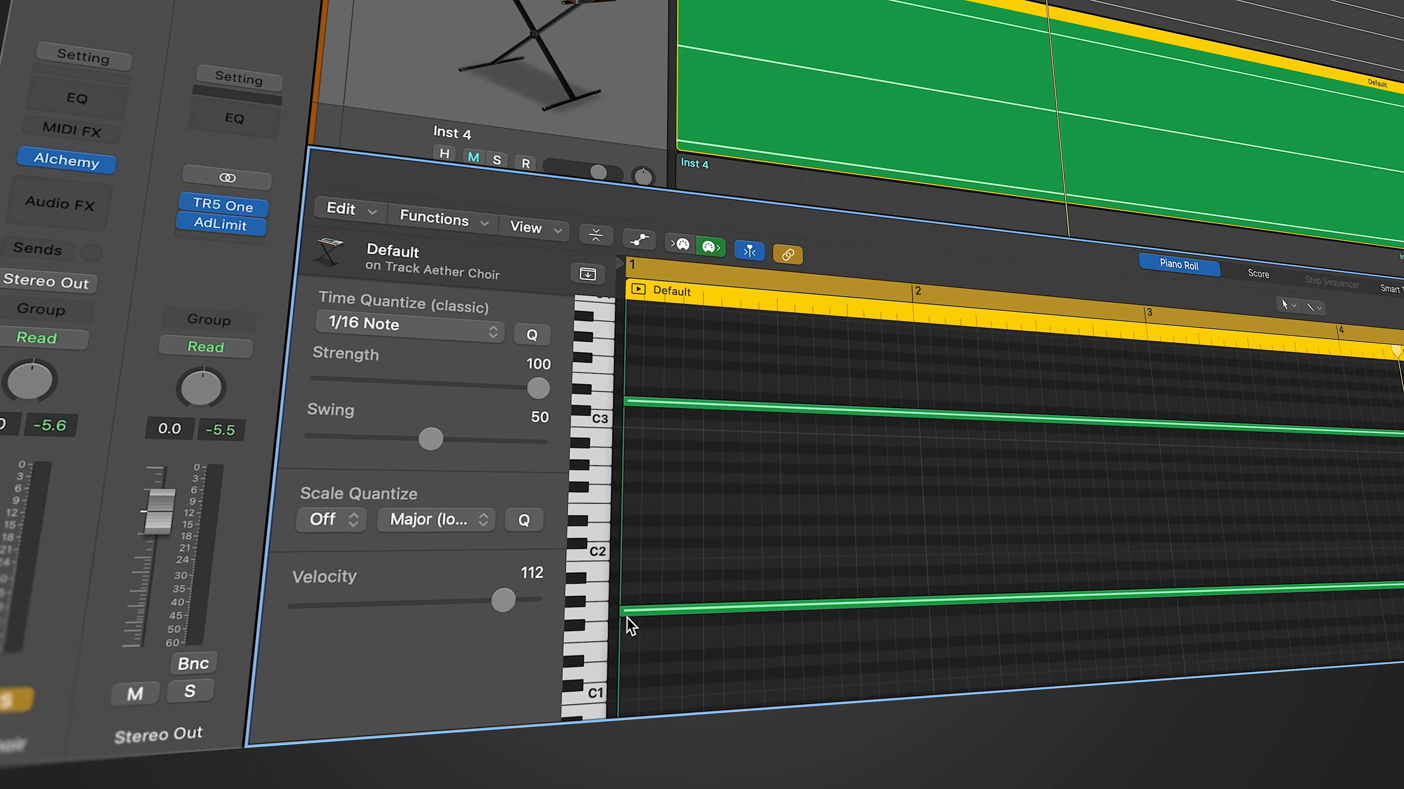
{"action": "left_click", "coordinate": [605, 610]}
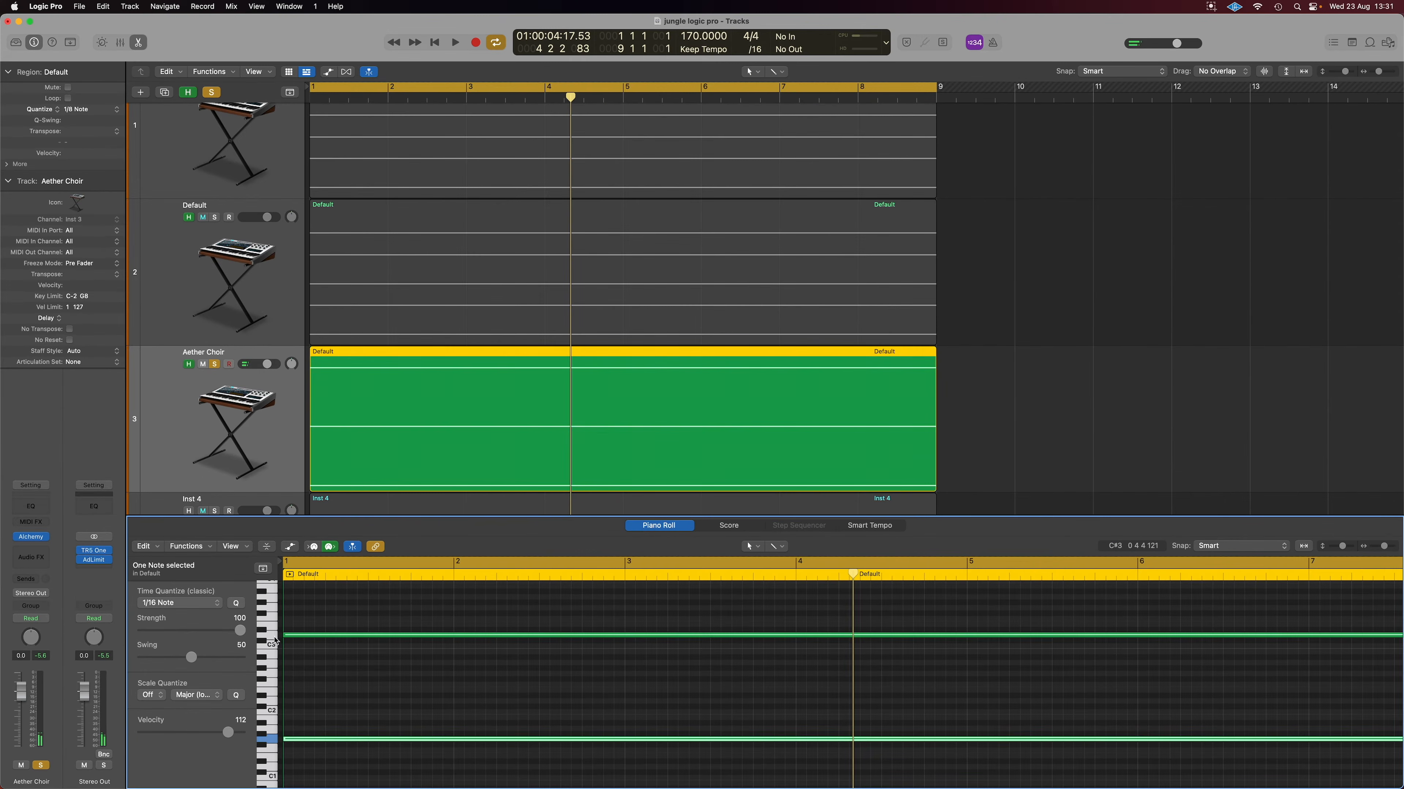
{"action": "left_click", "coordinate": [275, 640]}
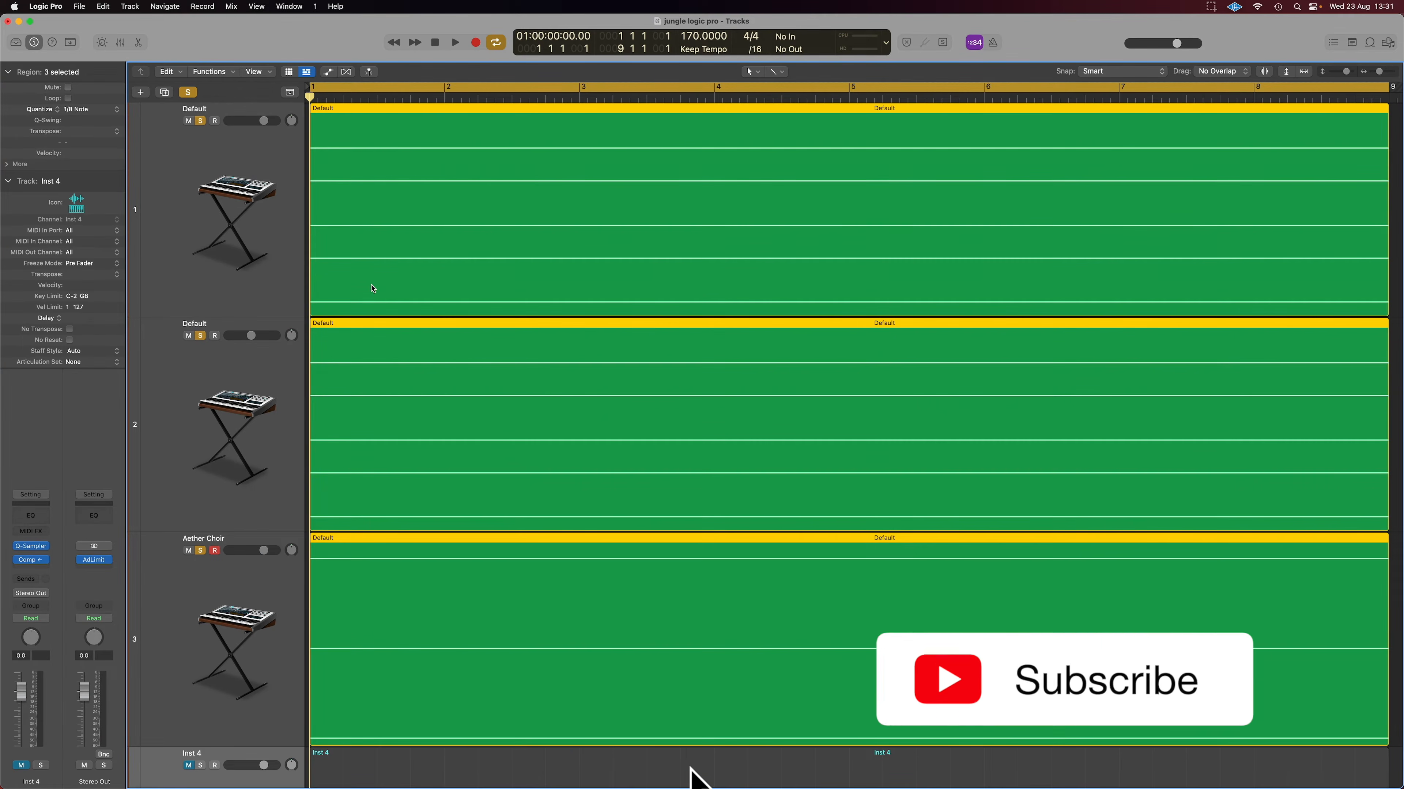
Audition the three soloed pad tracks together, stop playback, and unsolo all three.
{"action": "left_click", "coordinate": [222, 436]}
{"action": "key", "text": "space"}
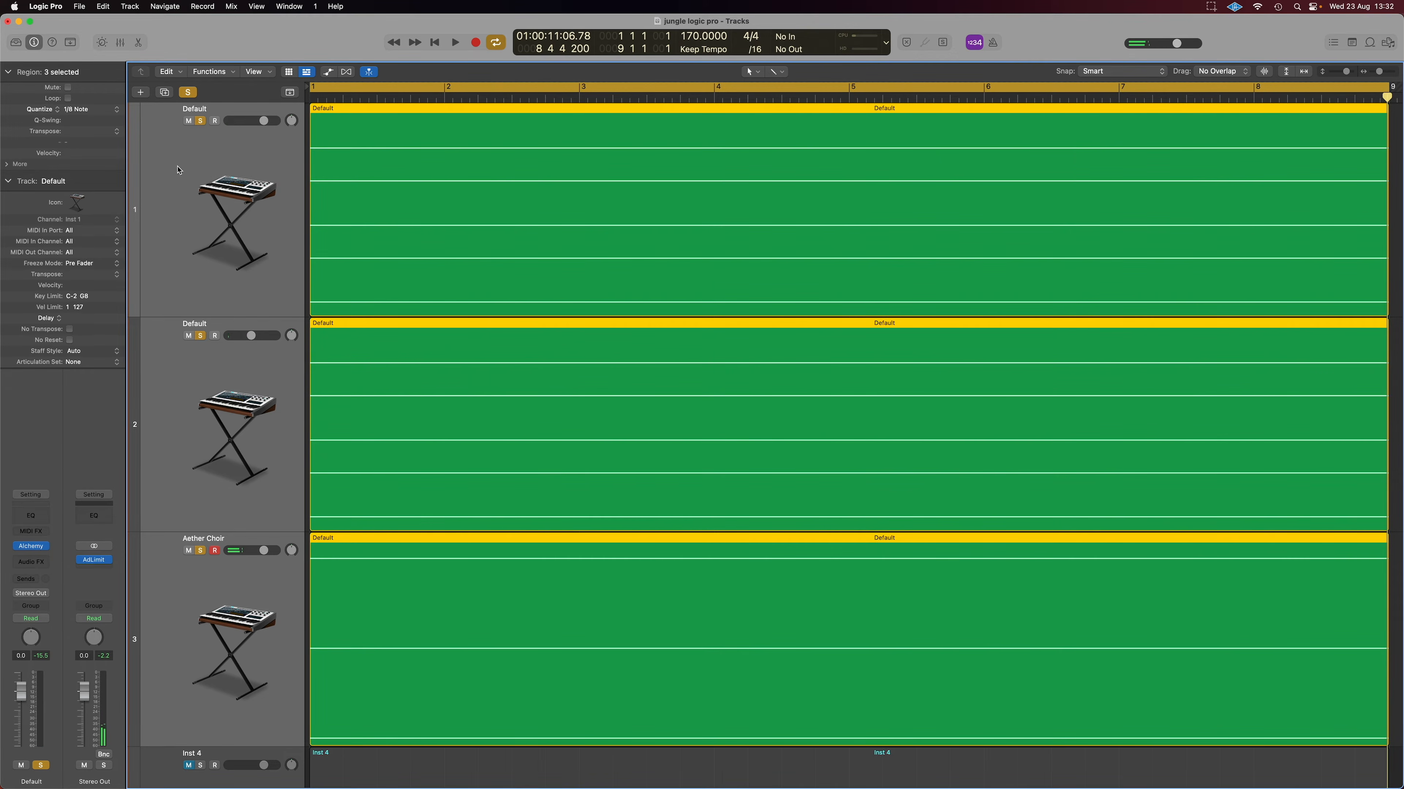
{"action": "left_click", "coordinate": [200, 139]}
{"action": "left_click", "coordinate": [200, 121]}
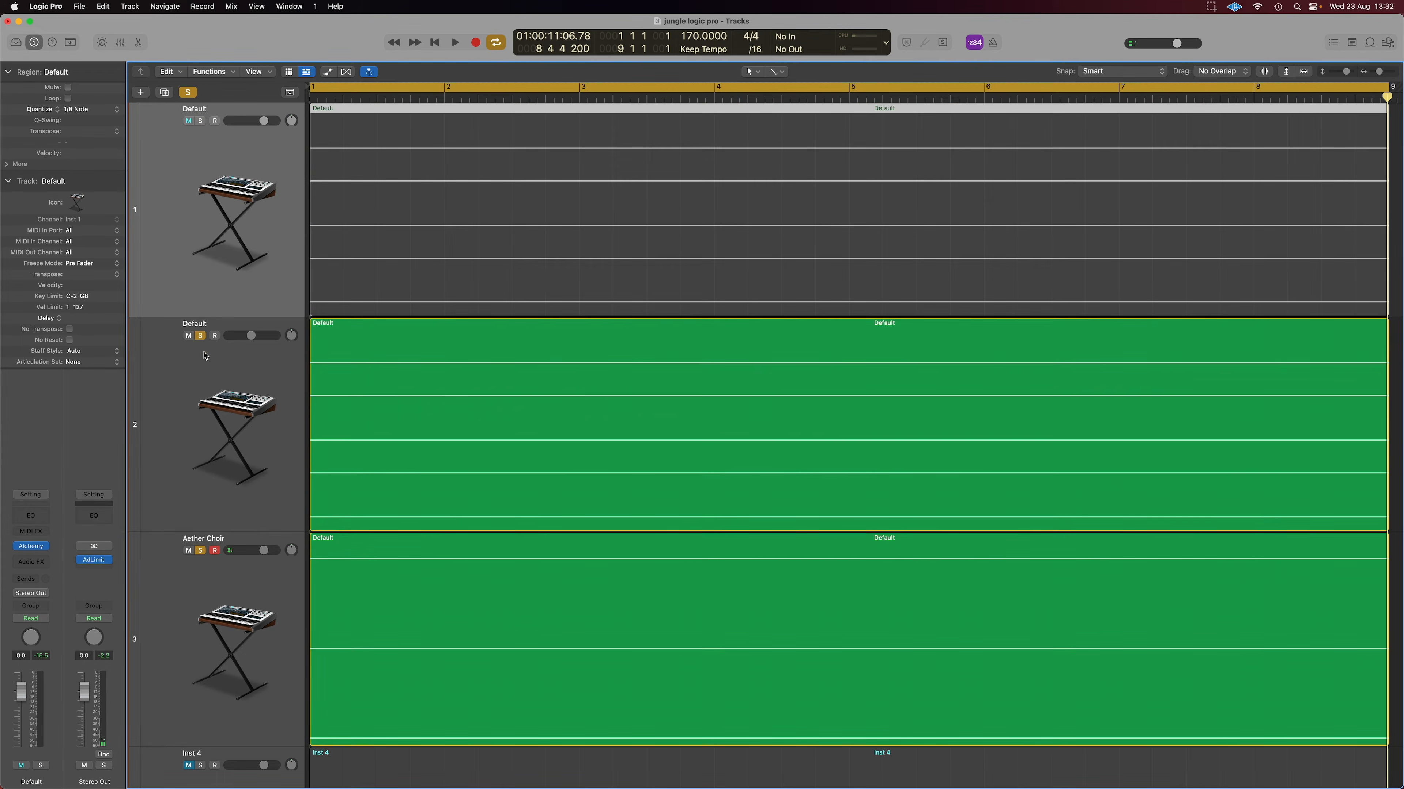
{"action": "left_click", "coordinate": [201, 338]}
{"action": "left_click", "coordinate": [201, 552]}
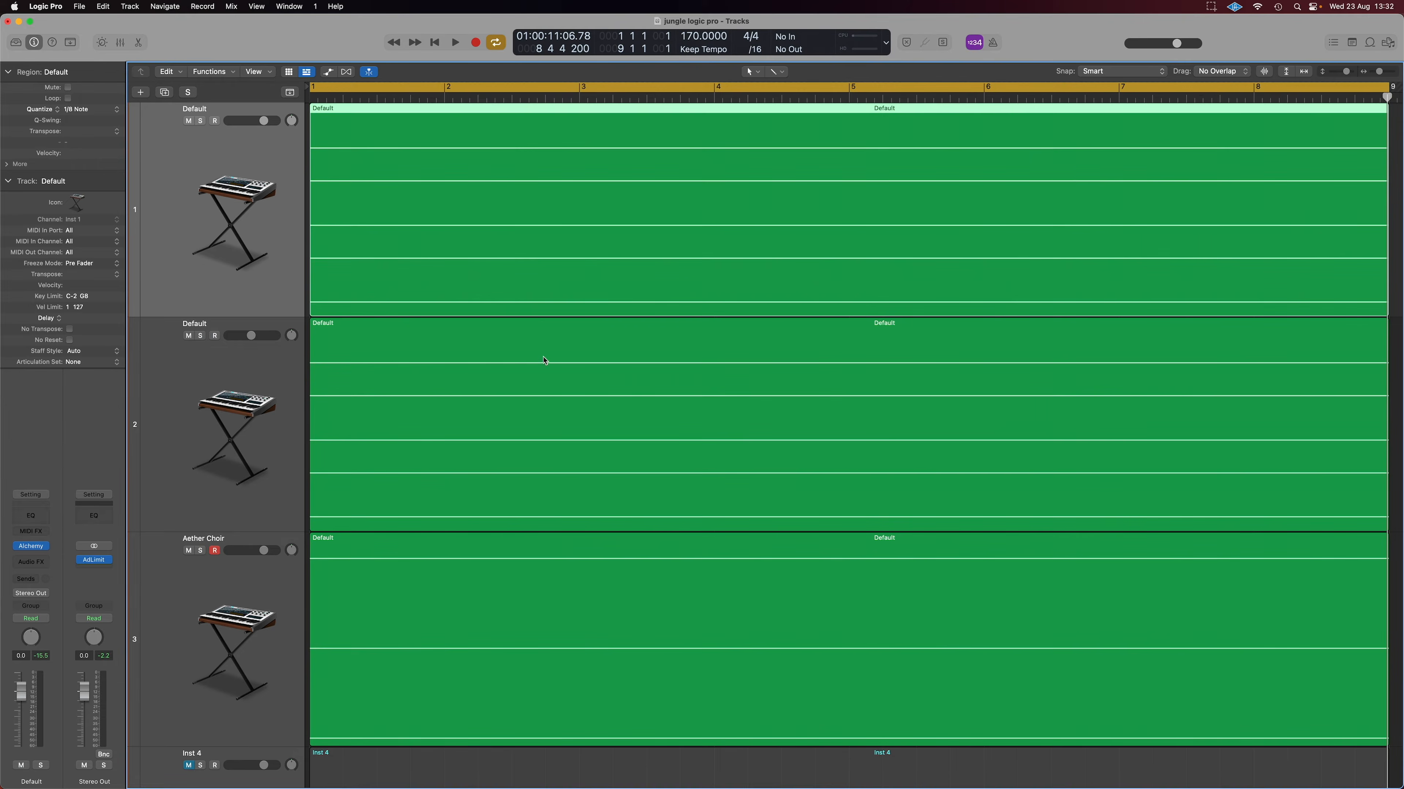
Solo the two Default tracks and the Aether Choir track together, and open the bounce settings.
{"action": "key", "text": "super+Up"}
{"action": "key", "text": "super+Up"}
{"action": "key", "text": "super+Up"}
{"action": "key", "text": "super+Up"}
{"action": "key", "text": "super+Up"}
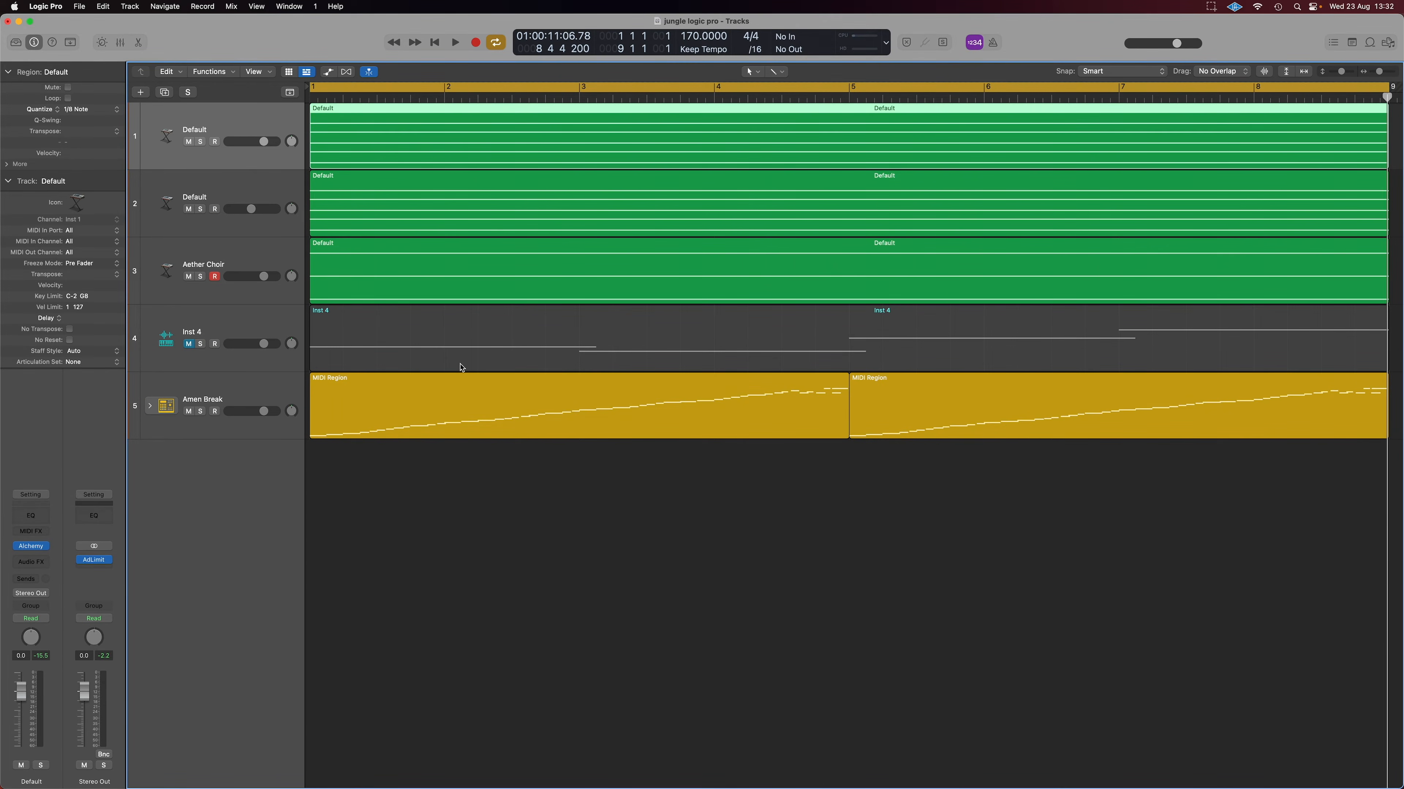
{"action": "left_click", "coordinate": [497, 489]}
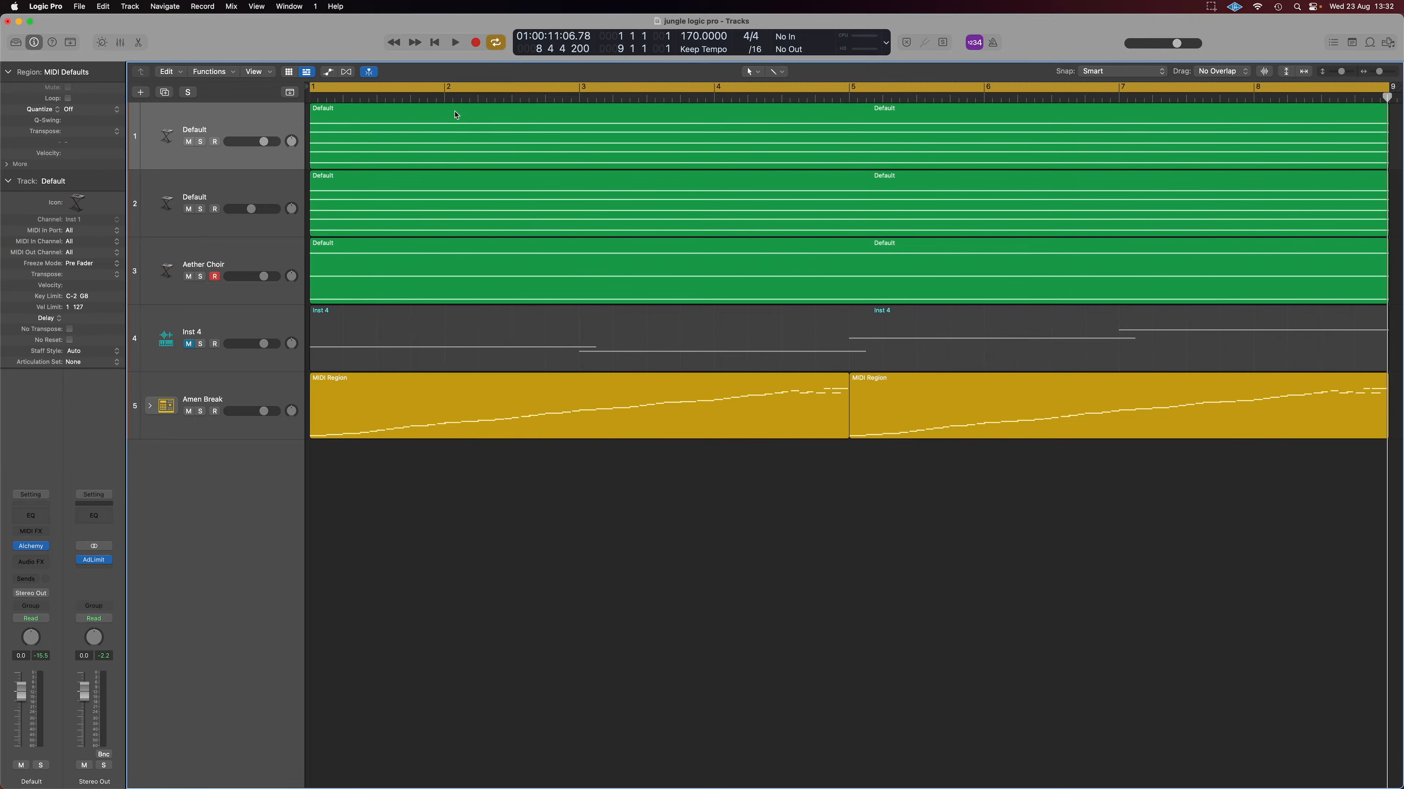
{"action": "left_click", "coordinate": [260, 262]}
{"action": "left_click", "coordinate": [239, 128], "text": "shift"}
{"action": "key", "text": "s"}
{"action": "key", "text": "super+b"}
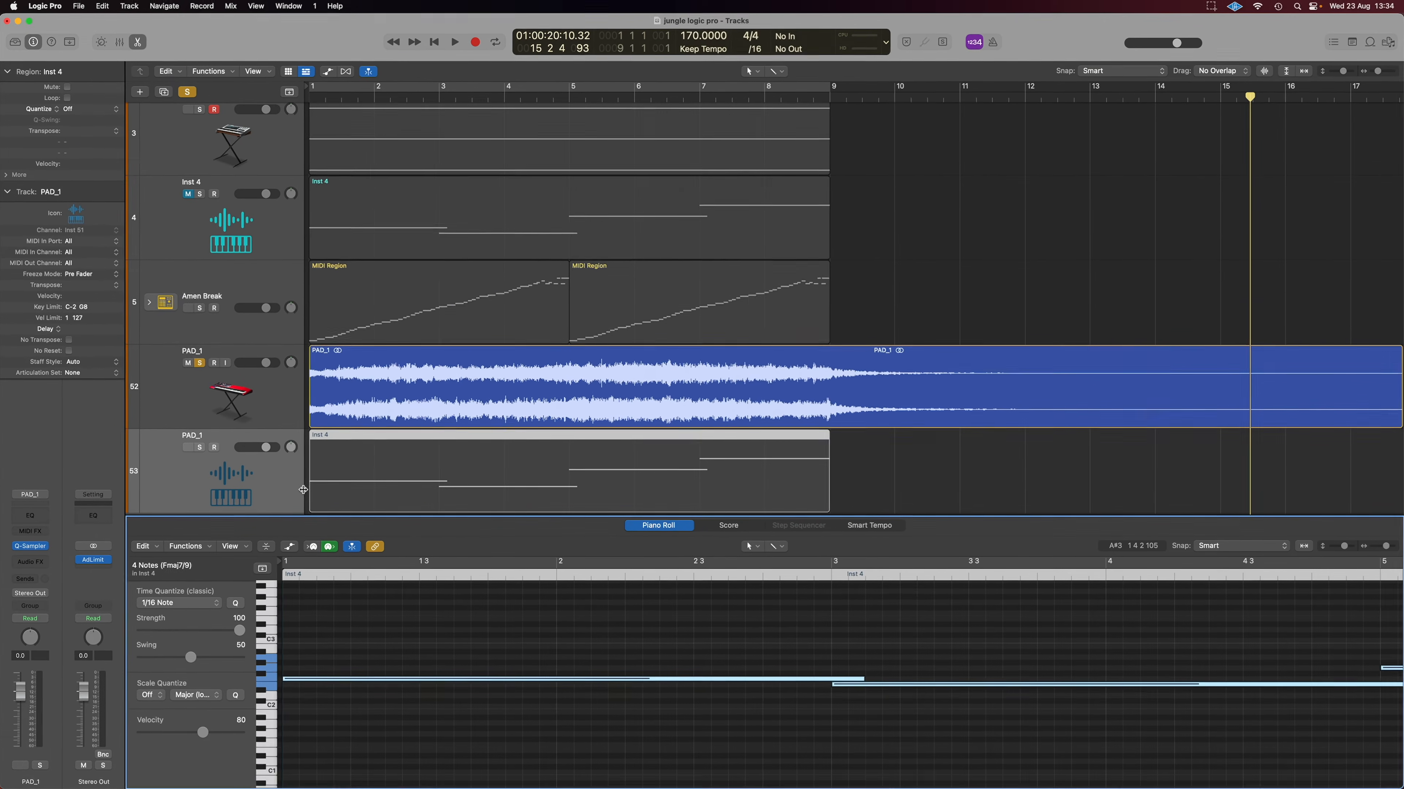
Solo the PAD_1 sampler track and enlarge the piano roll to show the four notes of its Inst 4 region.
{"action": "left_click", "coordinate": [199, 448]}
{"action": "left_click_drag", "start_coordinate": [381, 516], "coordinate": [381, 329]}
{"action": "scroll", "coordinate": [444, 579], "scroll_direction": "down", "scroll_amount": 5}
{"action": "scroll", "coordinate": [444, 579], "scroll_direction": "up", "scroll_amount": 5}
{"action": "scroll", "coordinate": [447, 594], "scroll_direction": "up", "scroll_amount": 5}
{"action": "scroll", "coordinate": [455, 603], "scroll_direction": "up", "scroll_amount": 4}
{"action": "left_click", "coordinate": [524, 549]}
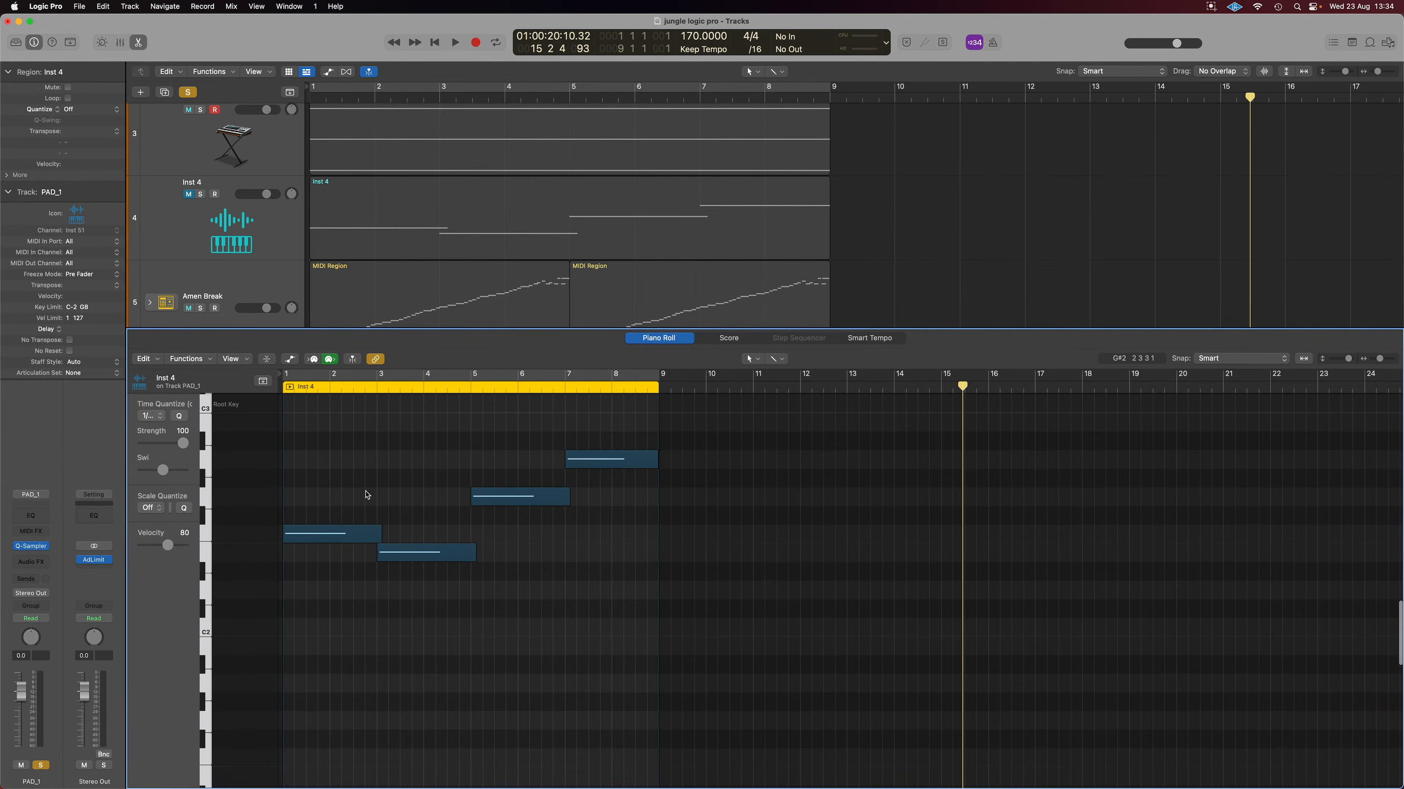
{"action": "key", "text": "super+Right"}
{"action": "key", "text": "super+Right"}
{"action": "key", "text": "super+Right"}
{"action": "scroll", "coordinate": [372, 511], "scroll_direction": "left", "scroll_amount": 10}
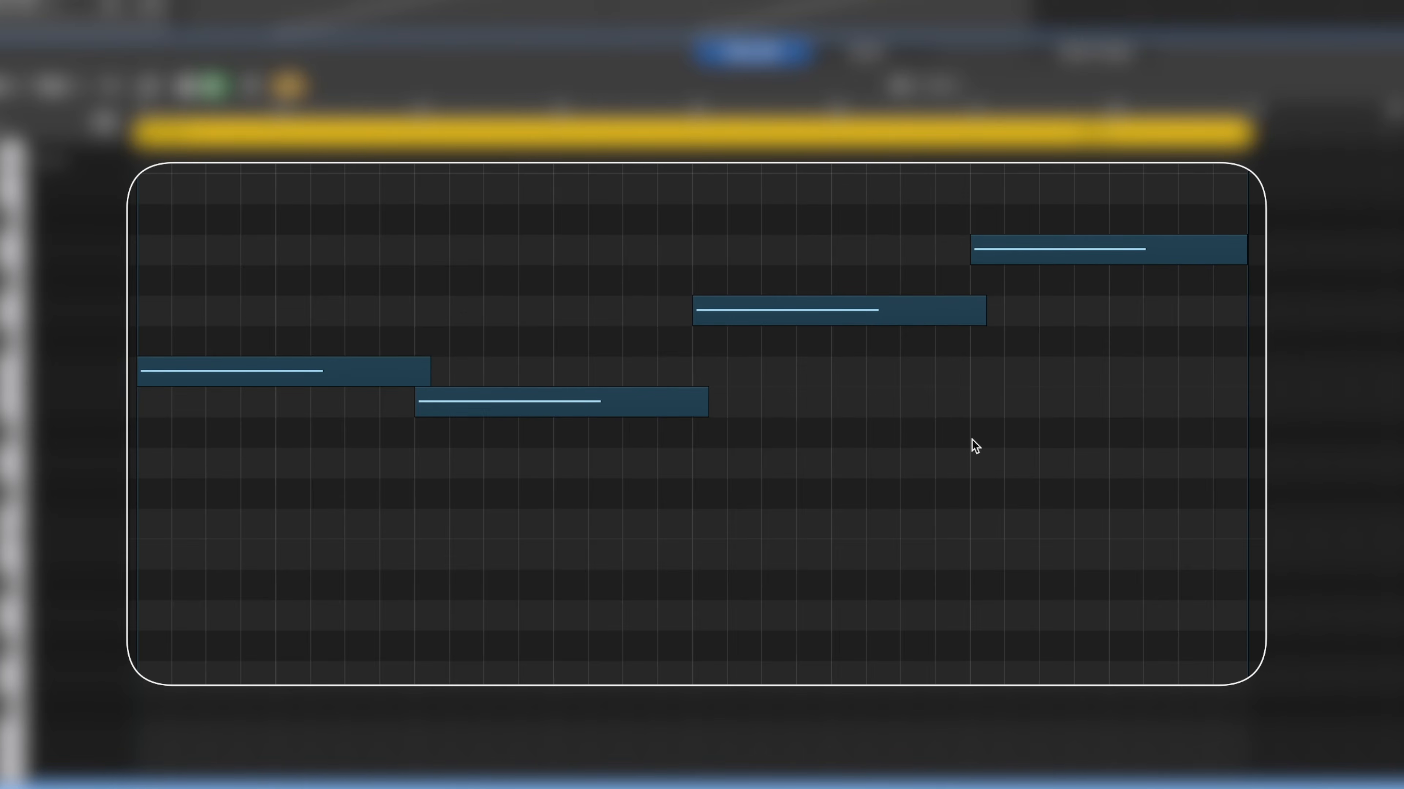
Set the PAD_1 sampler's polyphony to Mono and raise its pitch glide while auditioning the notes.
{"action": "mouse_move", "coordinate": [409, 381]}
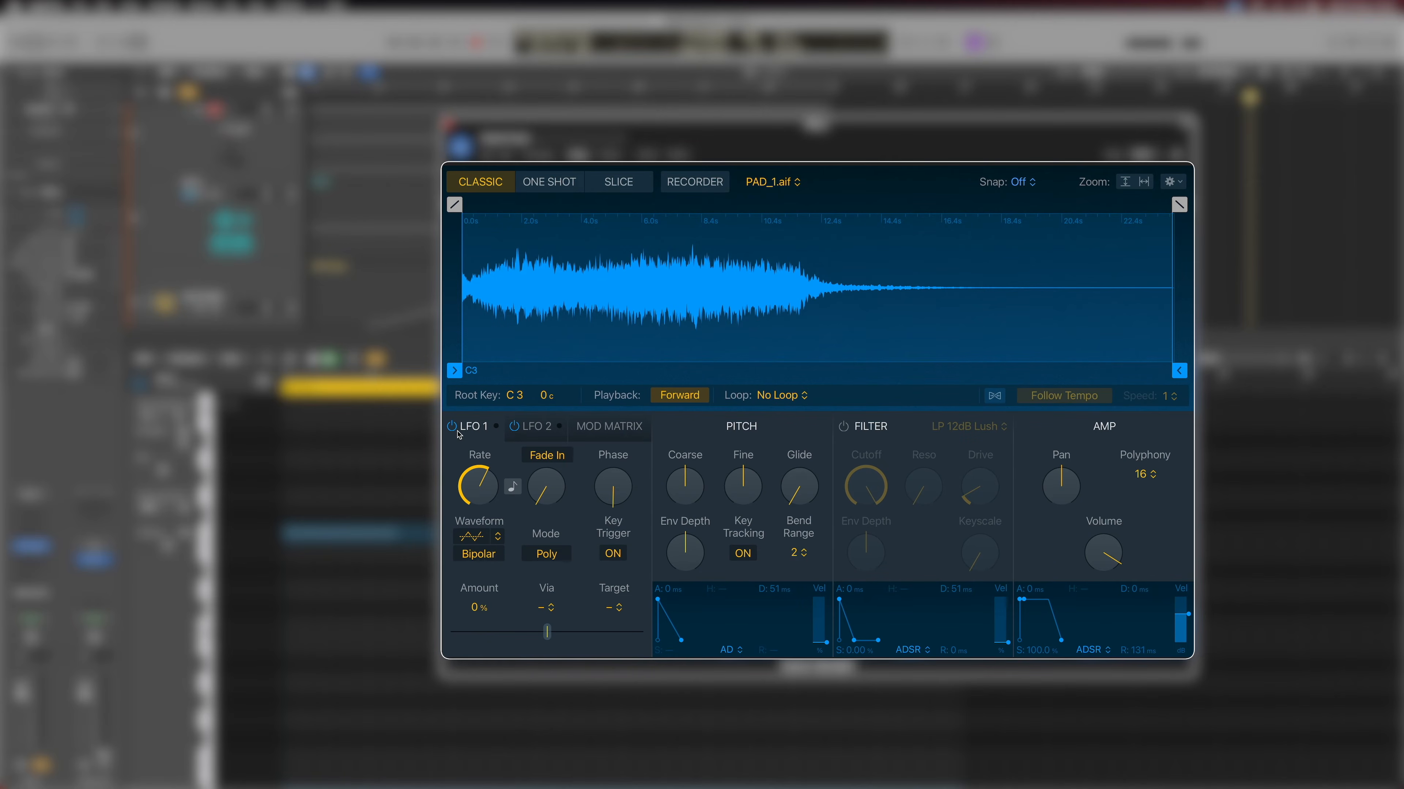
{"action": "key", "text": "space"}
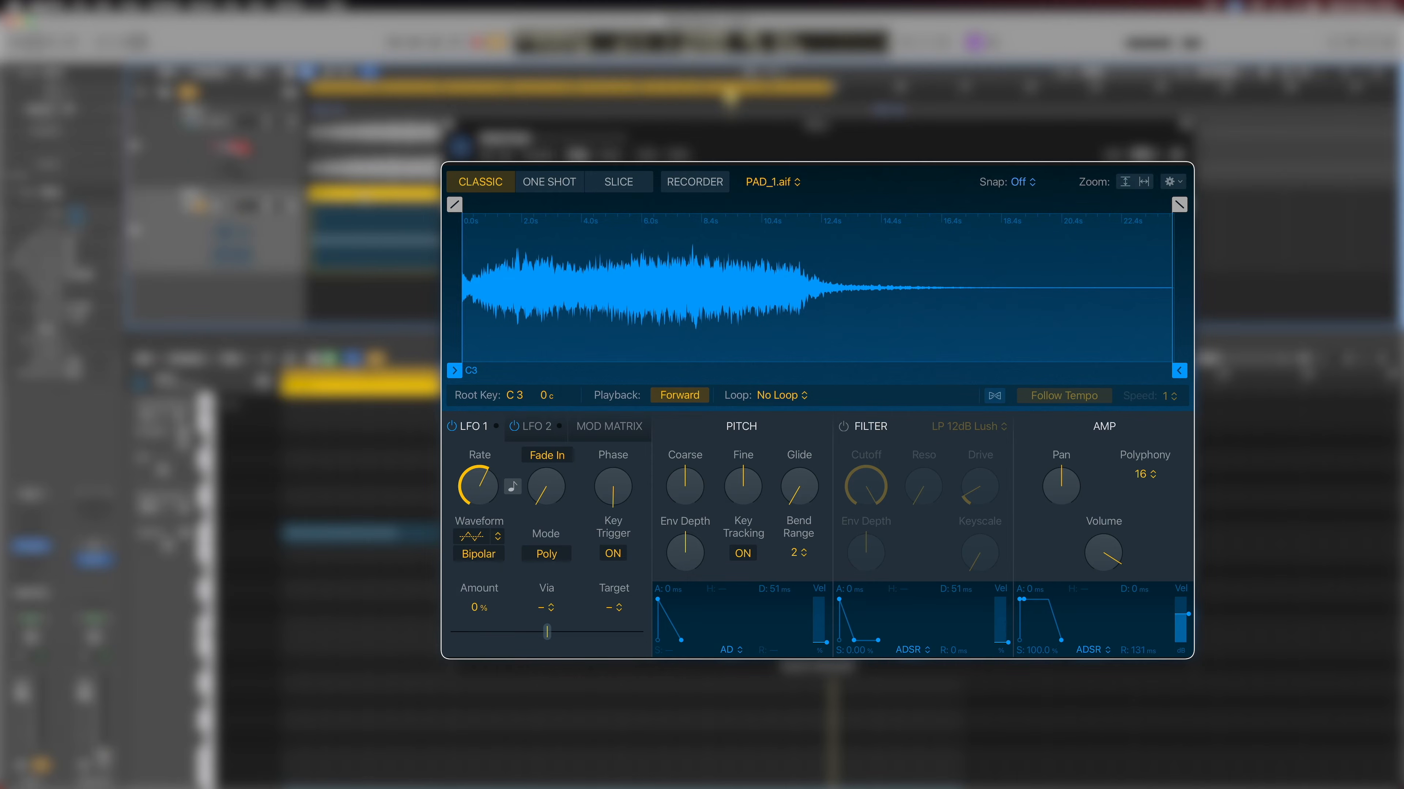
{"action": "mouse_move", "coordinate": [1103, 560]}
{"action": "left_click", "coordinate": [1141, 473]}
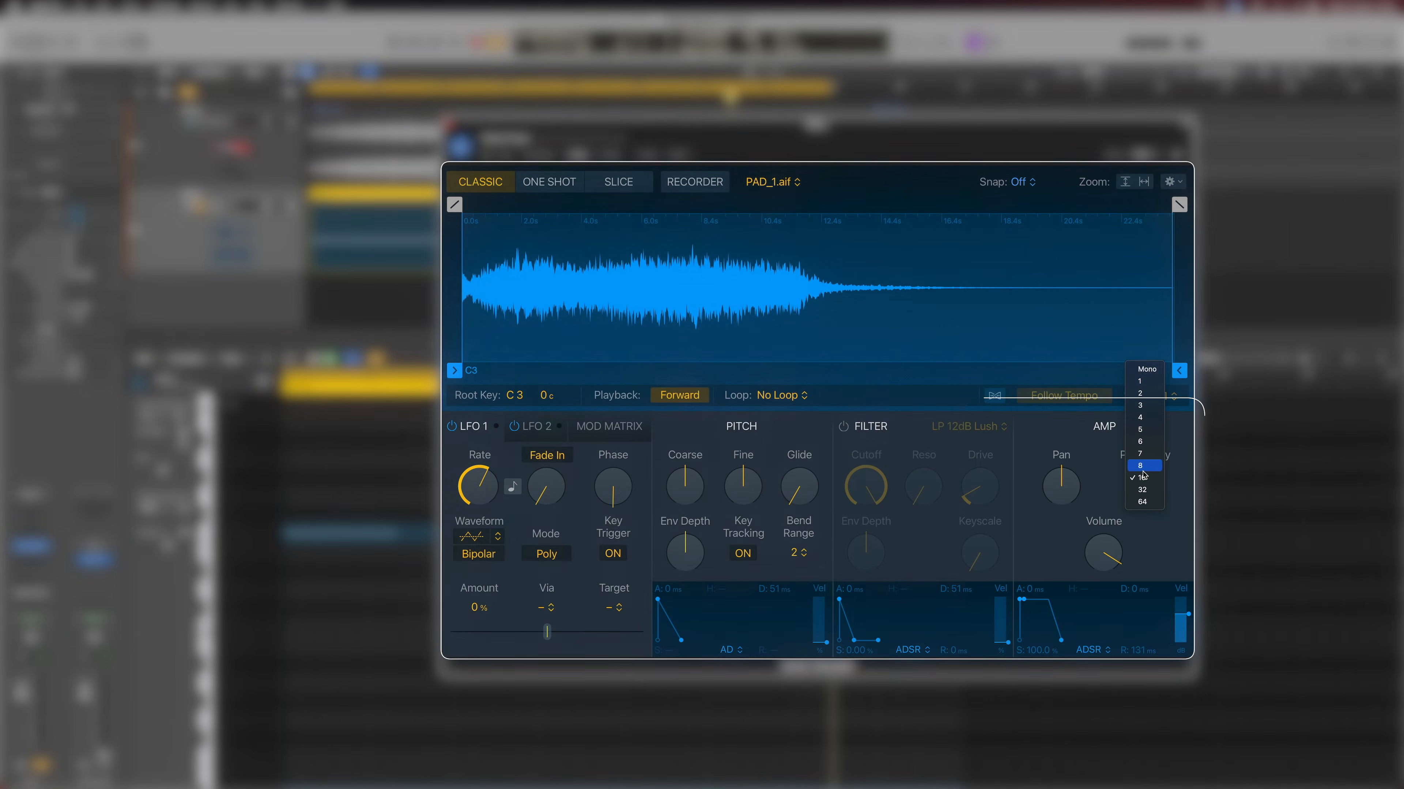
{"action": "left_click", "coordinate": [1147, 378]}
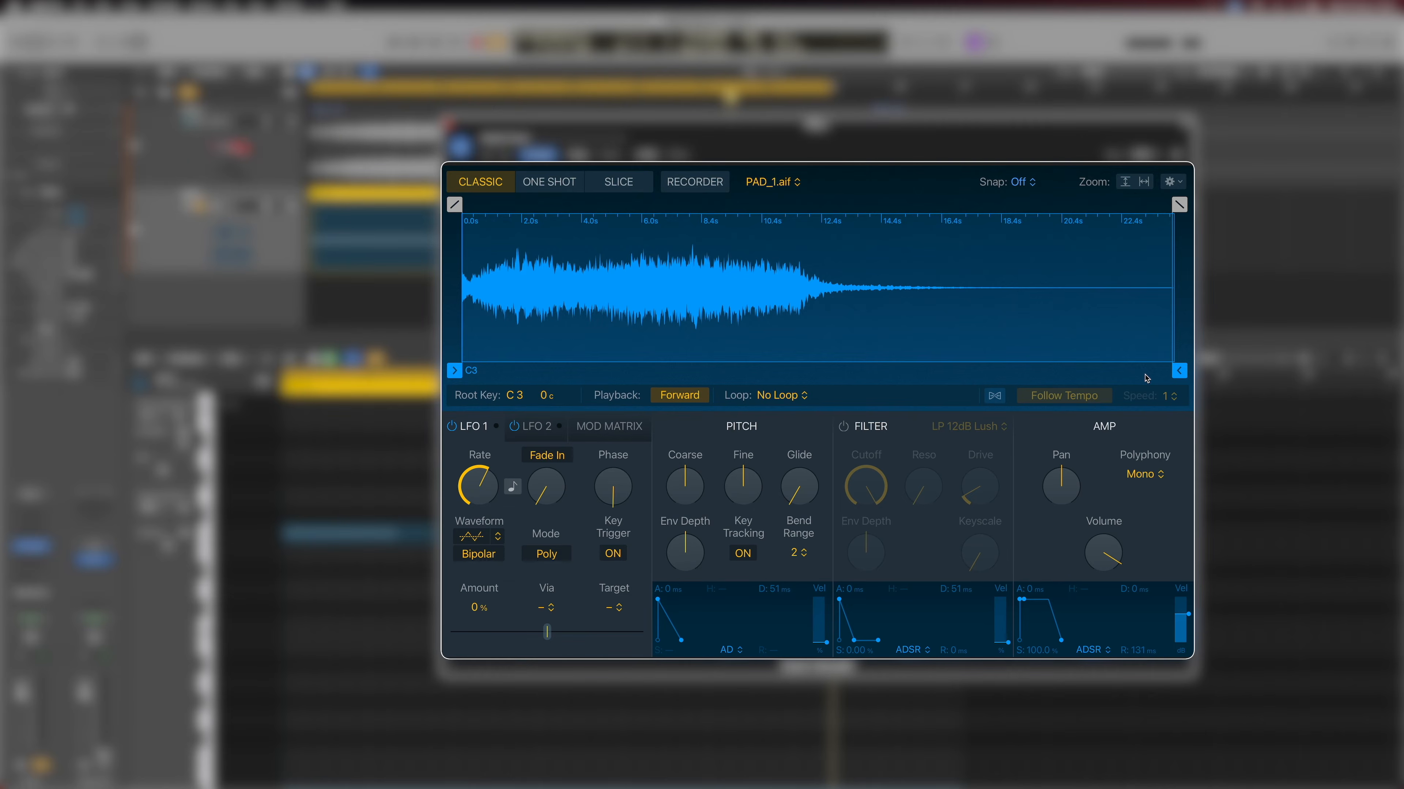
{"action": "key", "text": "space"}
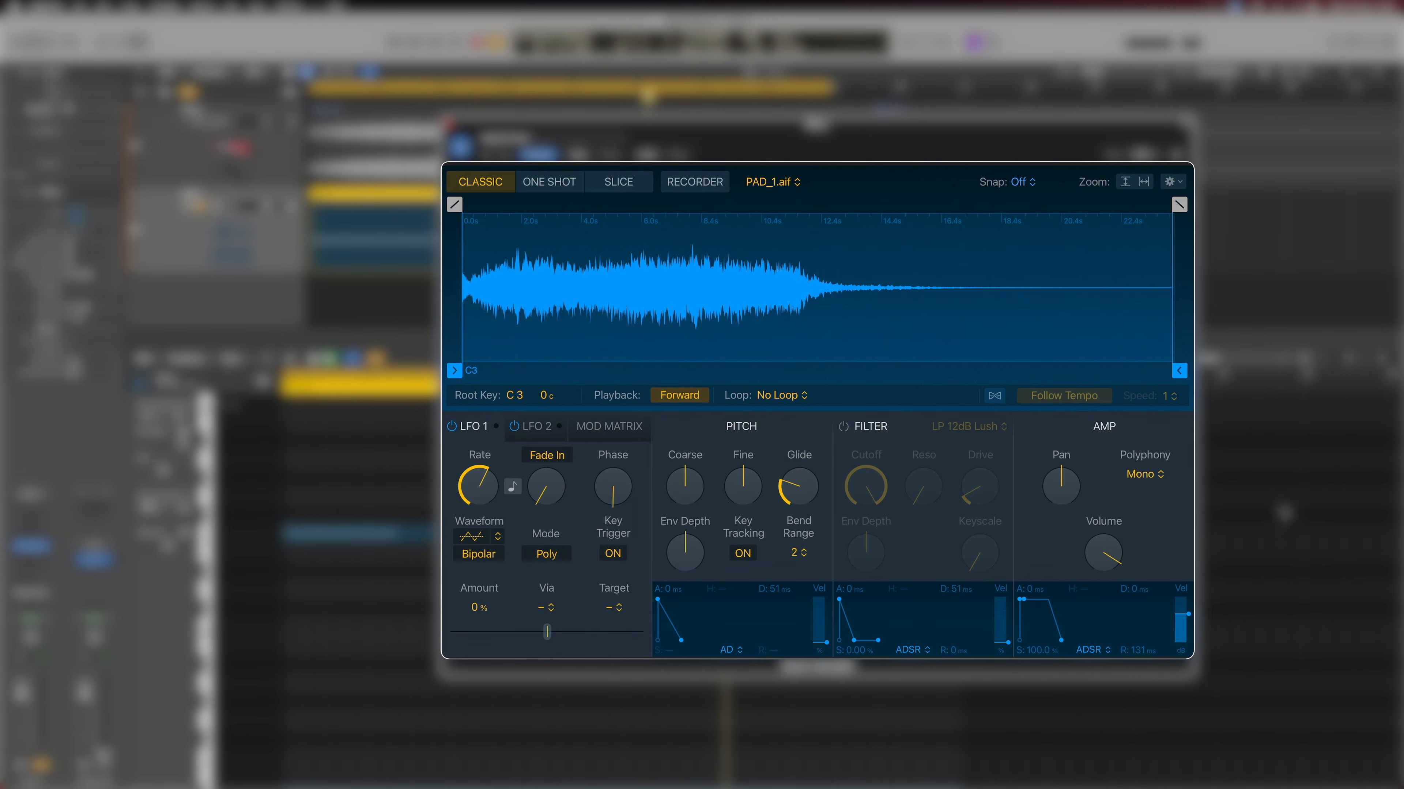
Set the PAD_1 sample's root key to G3 and play the part.
{"action": "key", "text": "space"}
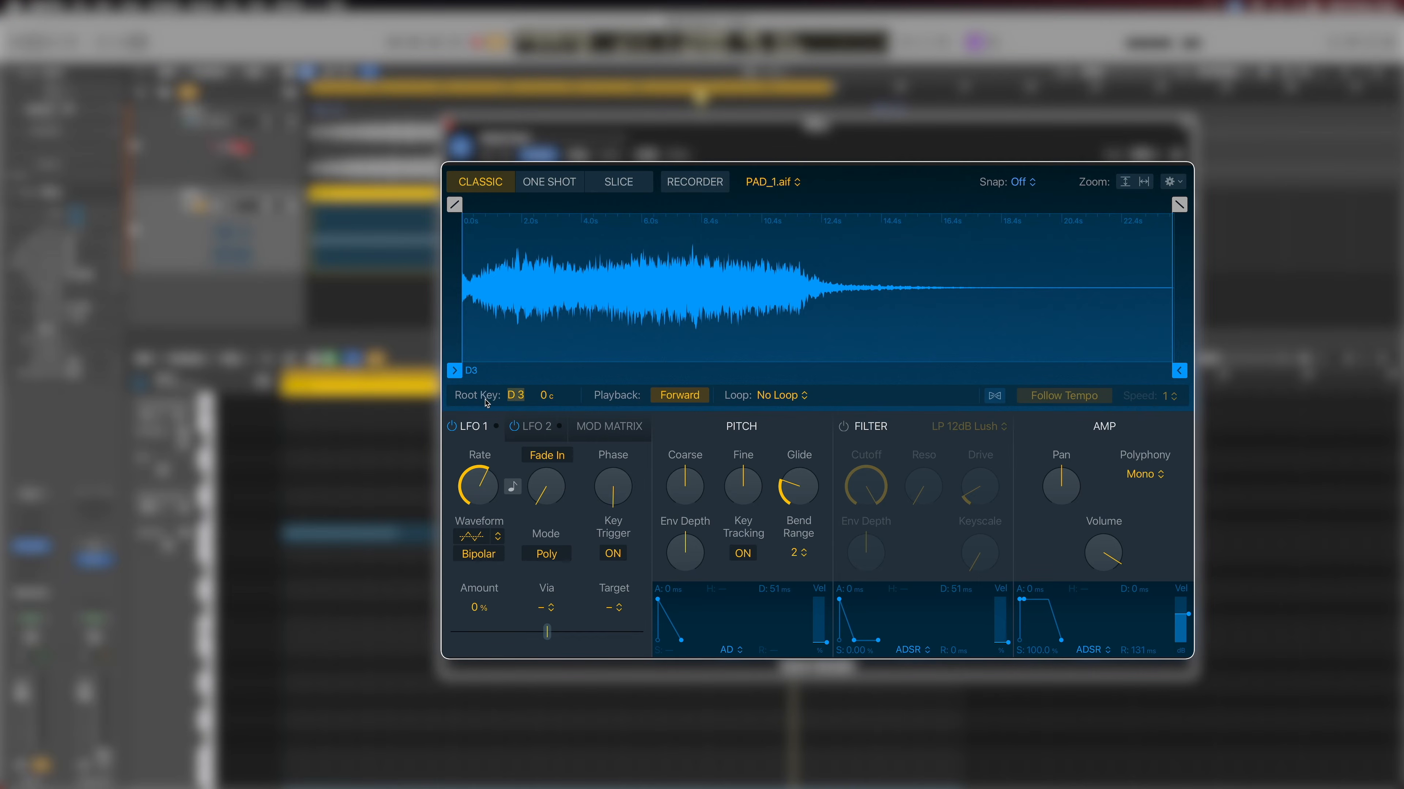
{"action": "type", "text": "G3"}
{"action": "key", "text": "Return"}
{"action": "key", "text": "space"}
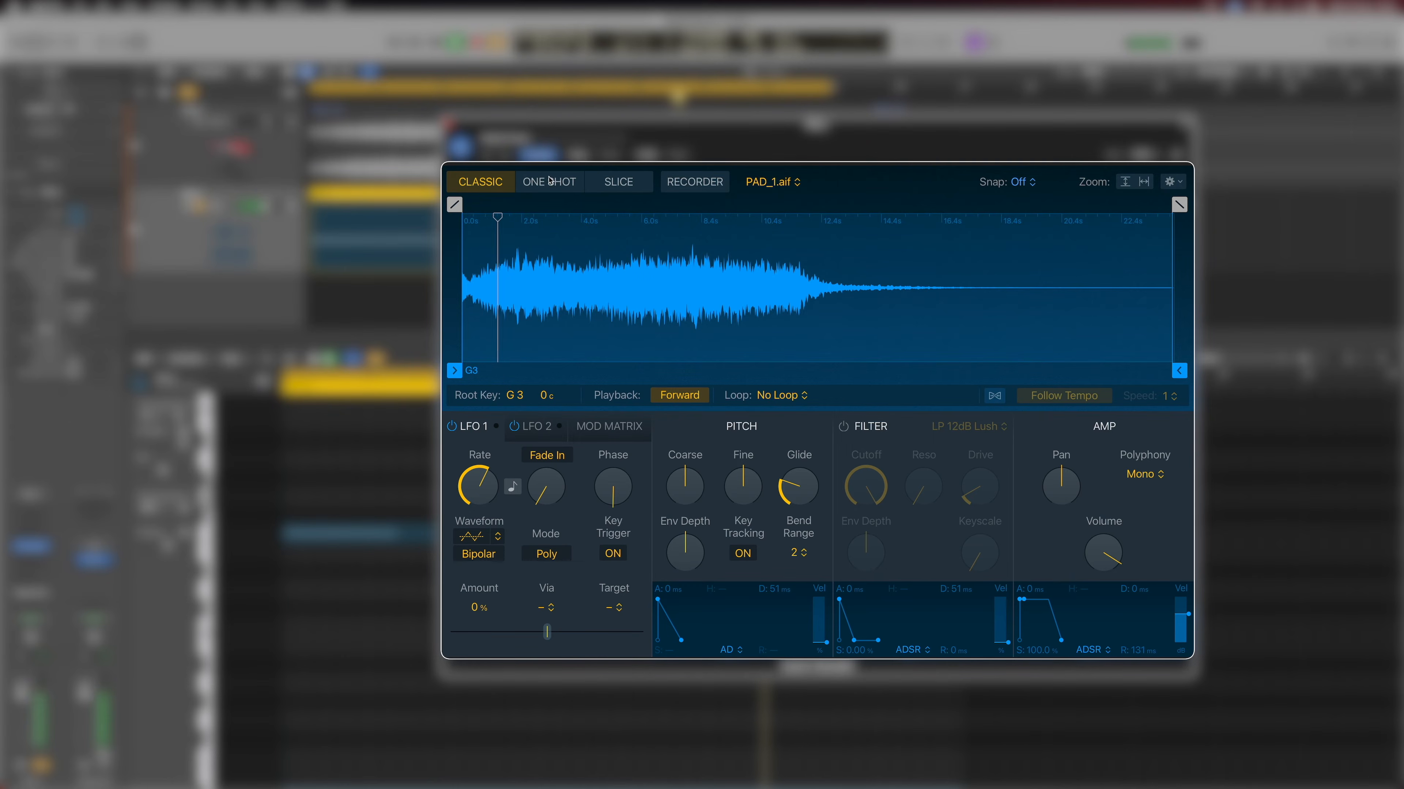
Raise the PAD_1 sampler's pitch glide further and set its polyphony to 1.
{"action": "left_click", "coordinate": [449, 123]}
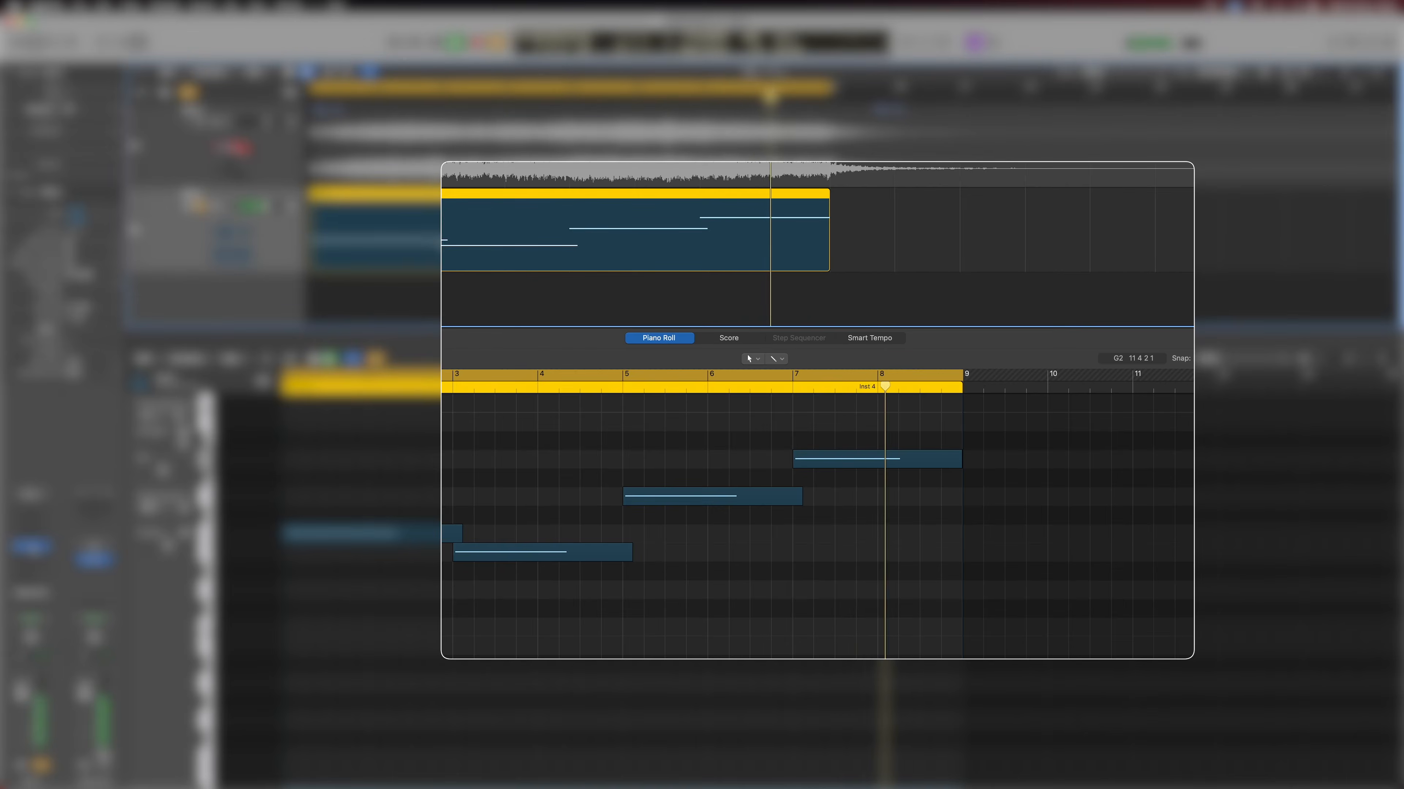
{"action": "left_click", "coordinate": [32, 546]}
{"action": "left_click_drag", "start_coordinate": [800, 496], "coordinate": [800, 475]}
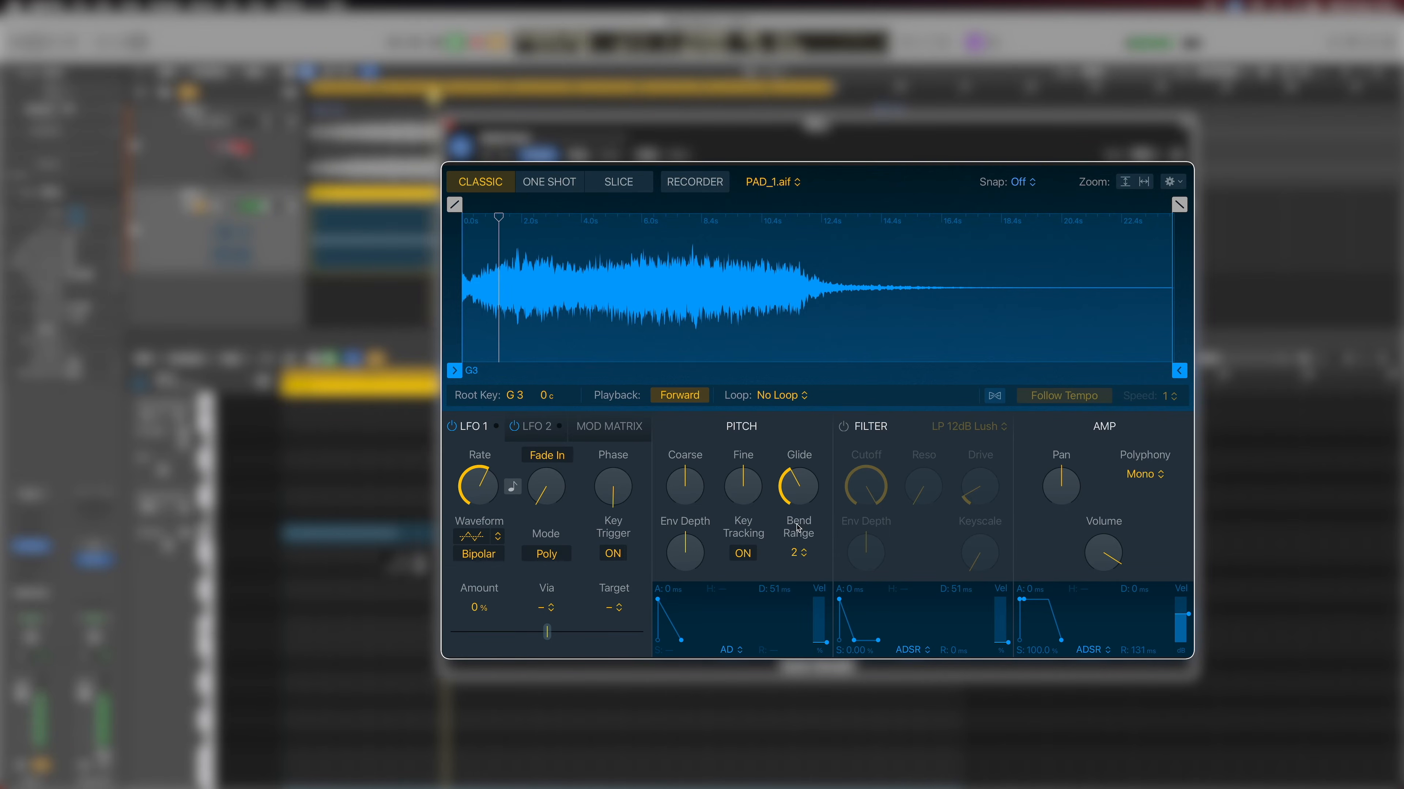
{"action": "left_click", "coordinate": [1143, 475]}
{"action": "left_click", "coordinate": [1139, 489]}
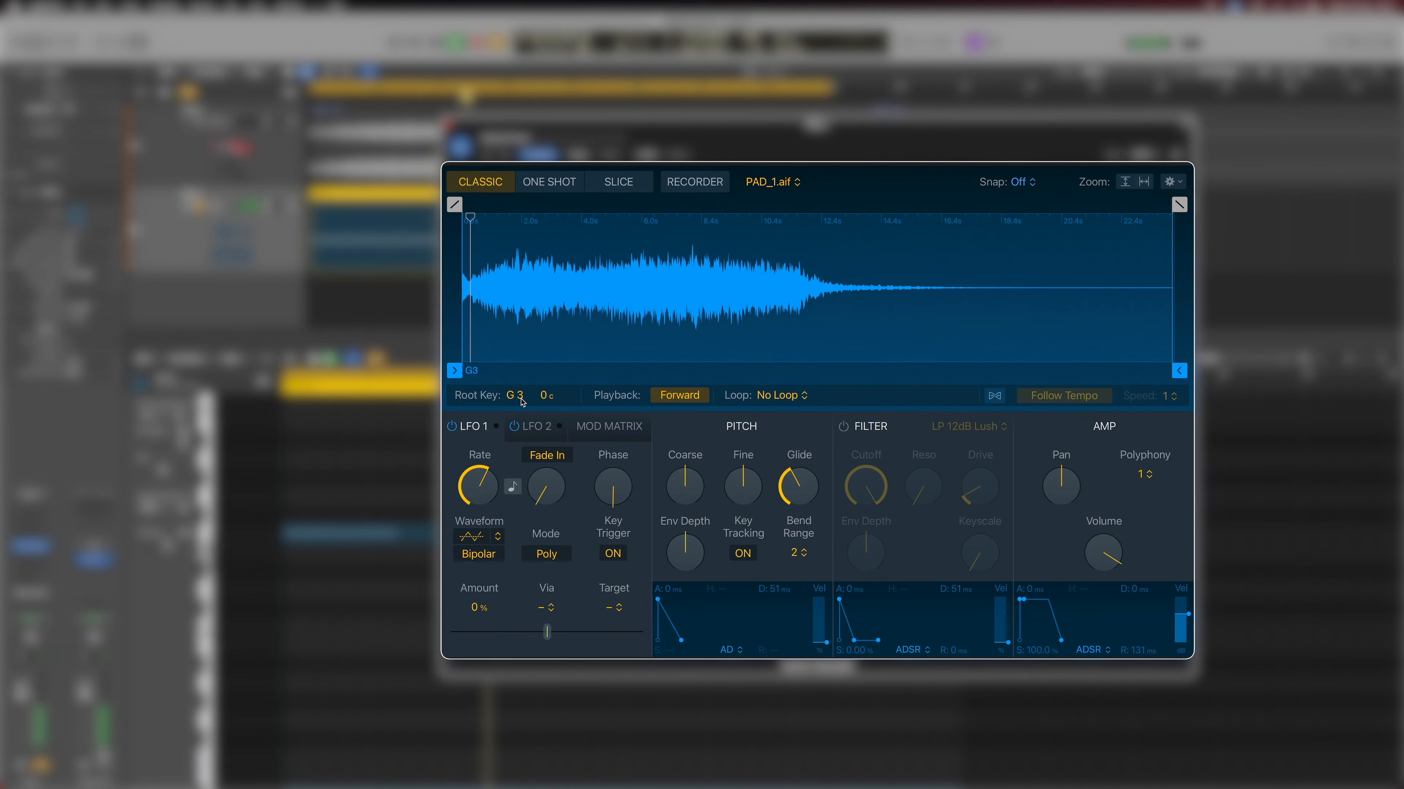
Change the PAD_1 sample's root key to G2 and audition the part.
{"action": "double_click", "coordinate": [514, 396]}
{"action": "type", "text": "G"}
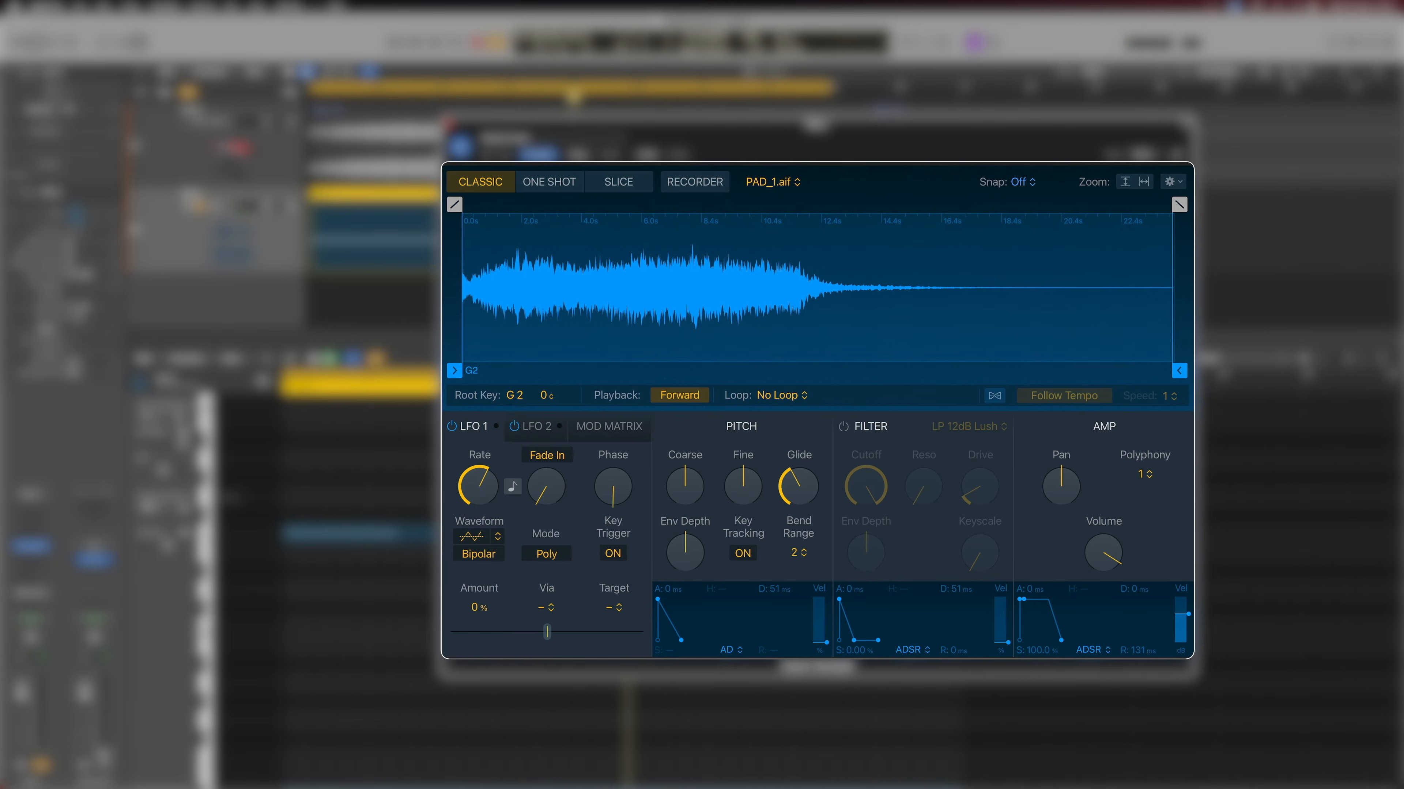
{"action": "key", "text": "space"}
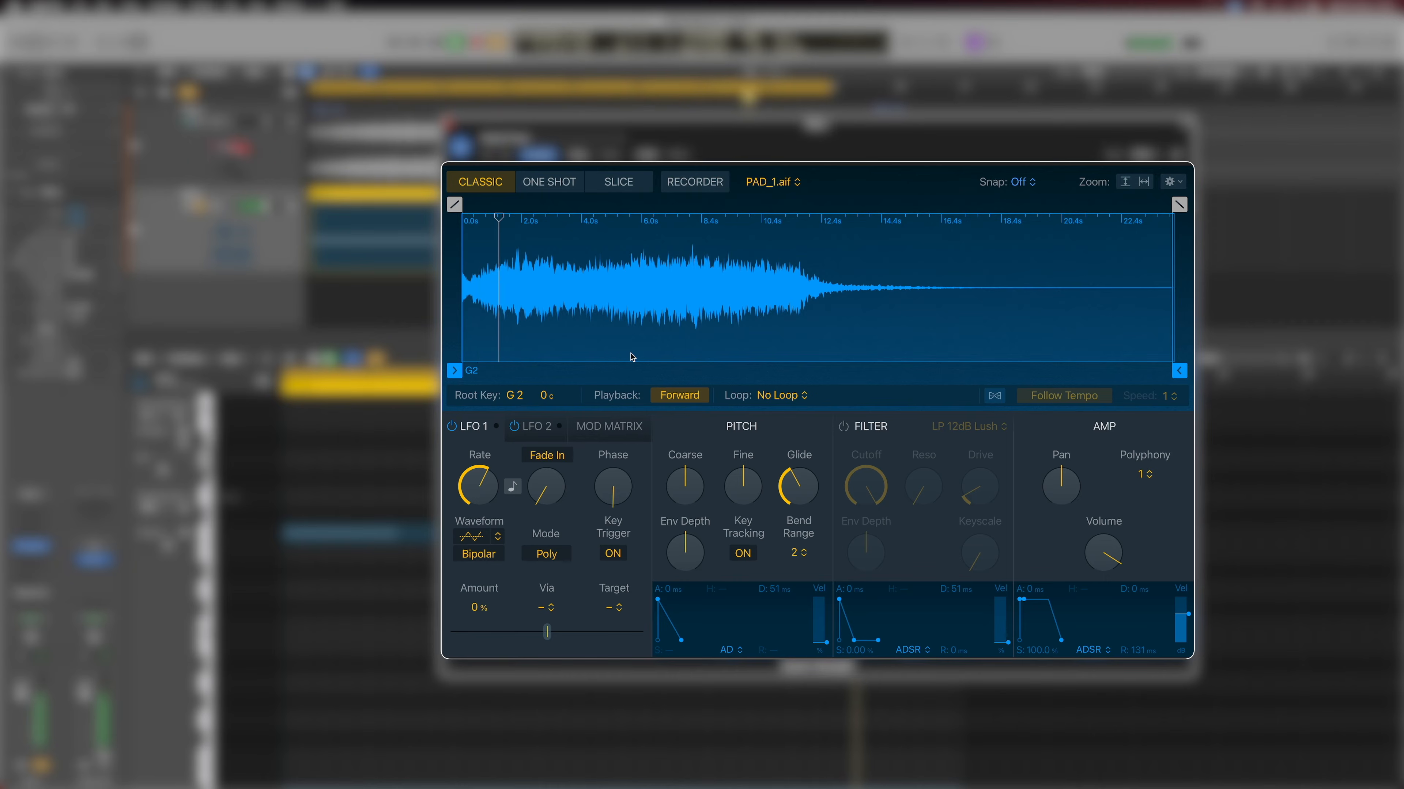
Set the pitch envelope's attack to 4.0 ms and move the PAD_1 sample start to 0.335 s.
{"action": "mouse_move", "coordinate": [688, 477]}
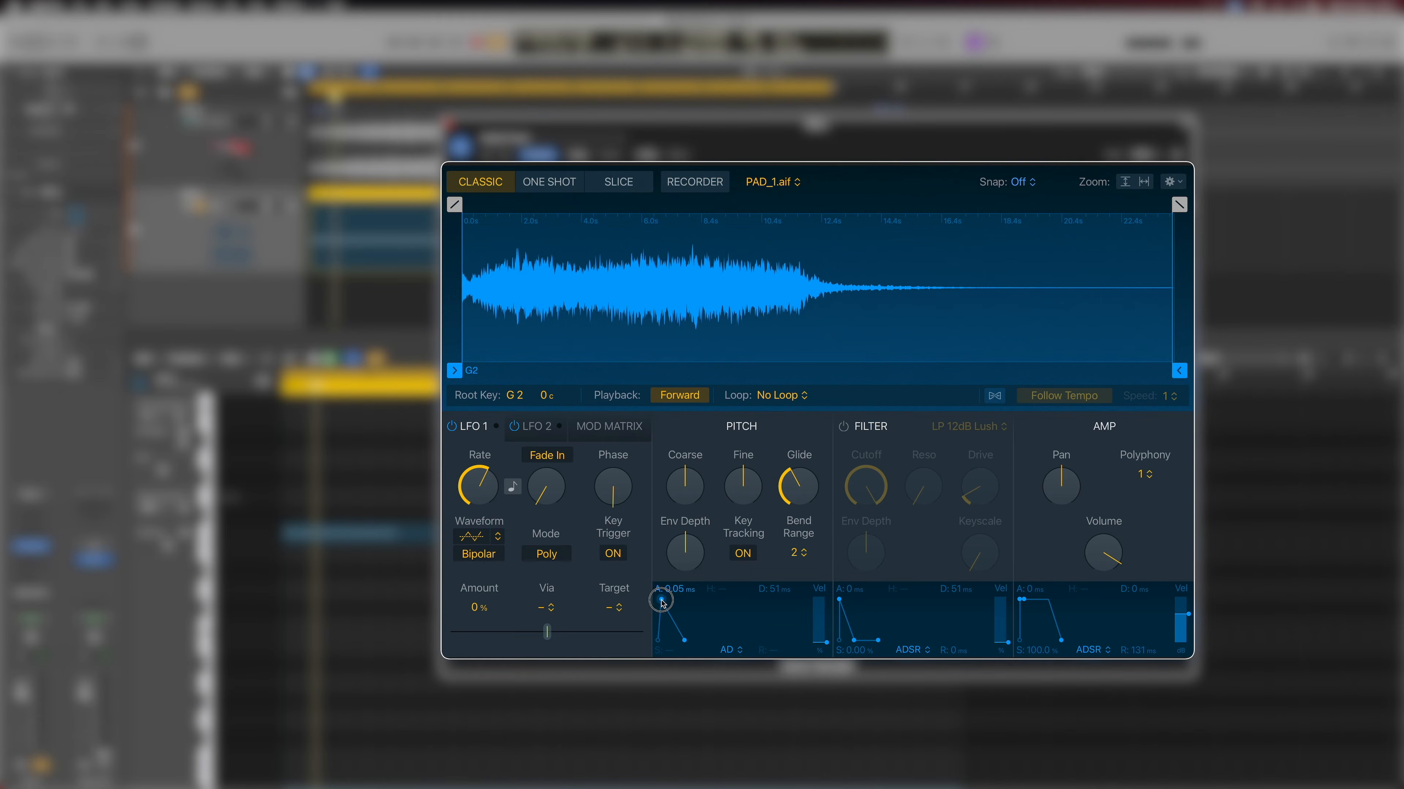
{"action": "mouse_move", "coordinate": [668, 604]}
{"action": "left_mouse_down"}
{"action": "mouse_move", "coordinate": [706, 617]}
{"action": "mouse_move", "coordinate": [666, 604]}
{"action": "left_mouse_up"}
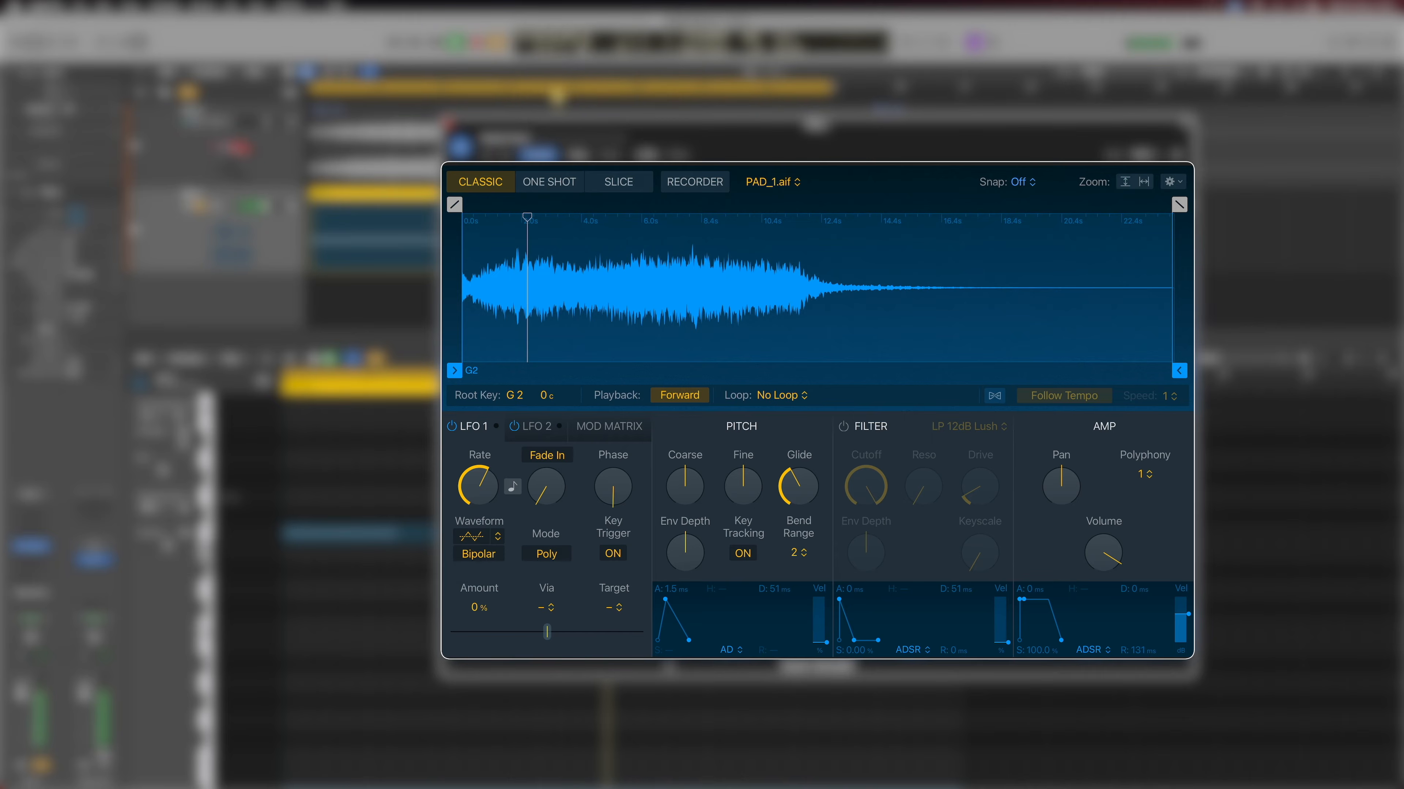
{"action": "left_click_drag", "start_coordinate": [666, 601], "coordinate": [667, 602]}
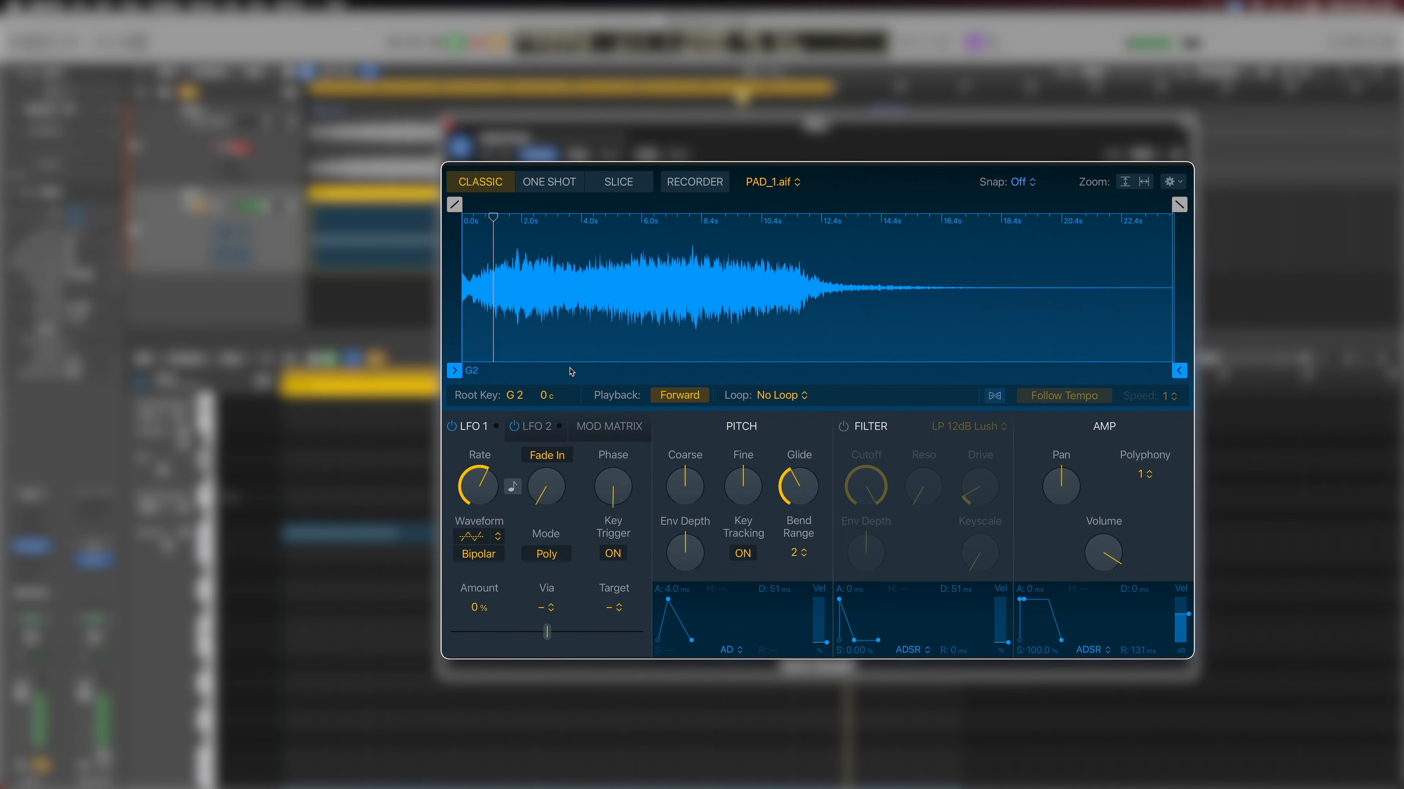
{"action": "mouse_move", "coordinate": [453, 372]}
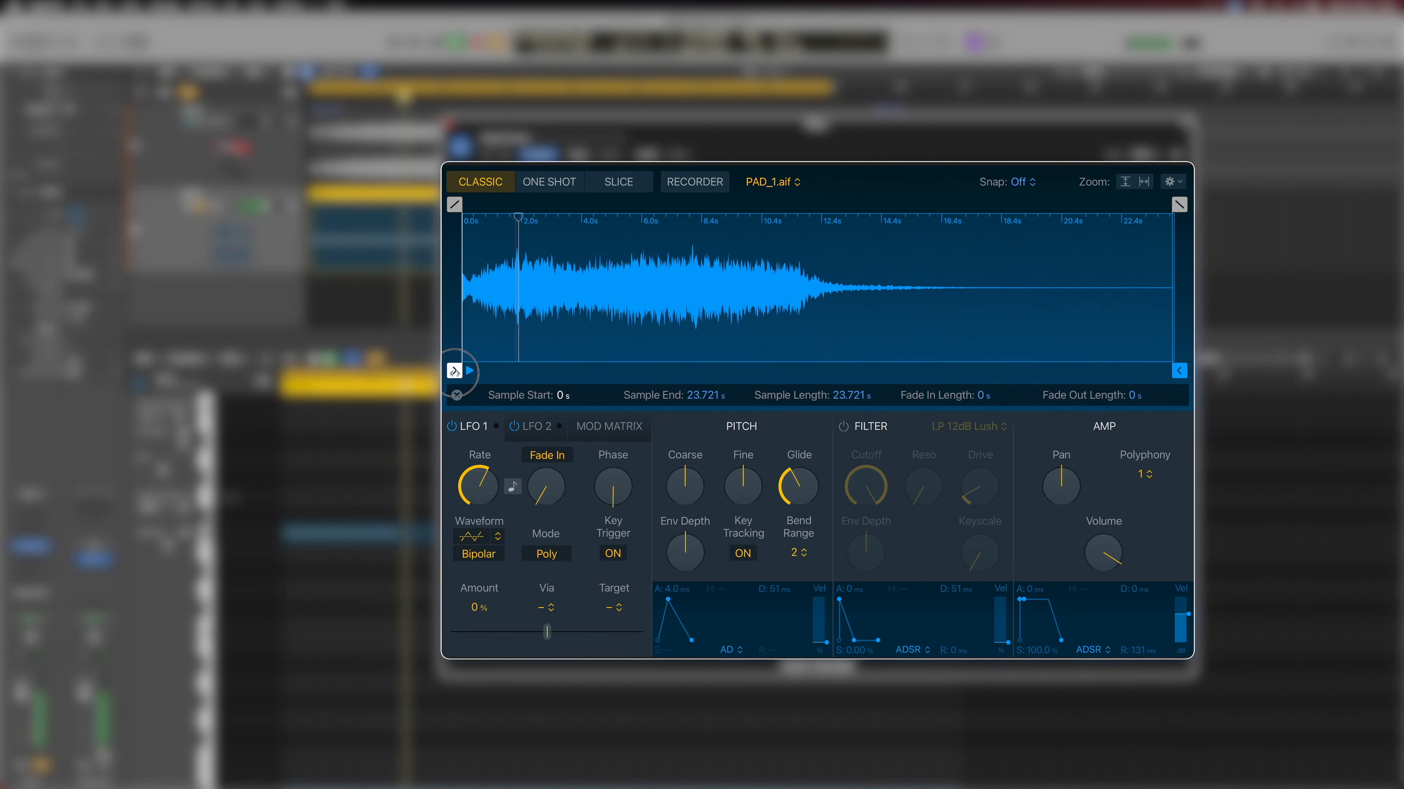
{"action": "left_click_drag", "start_coordinate": [459, 264], "coordinate": [468, 372]}
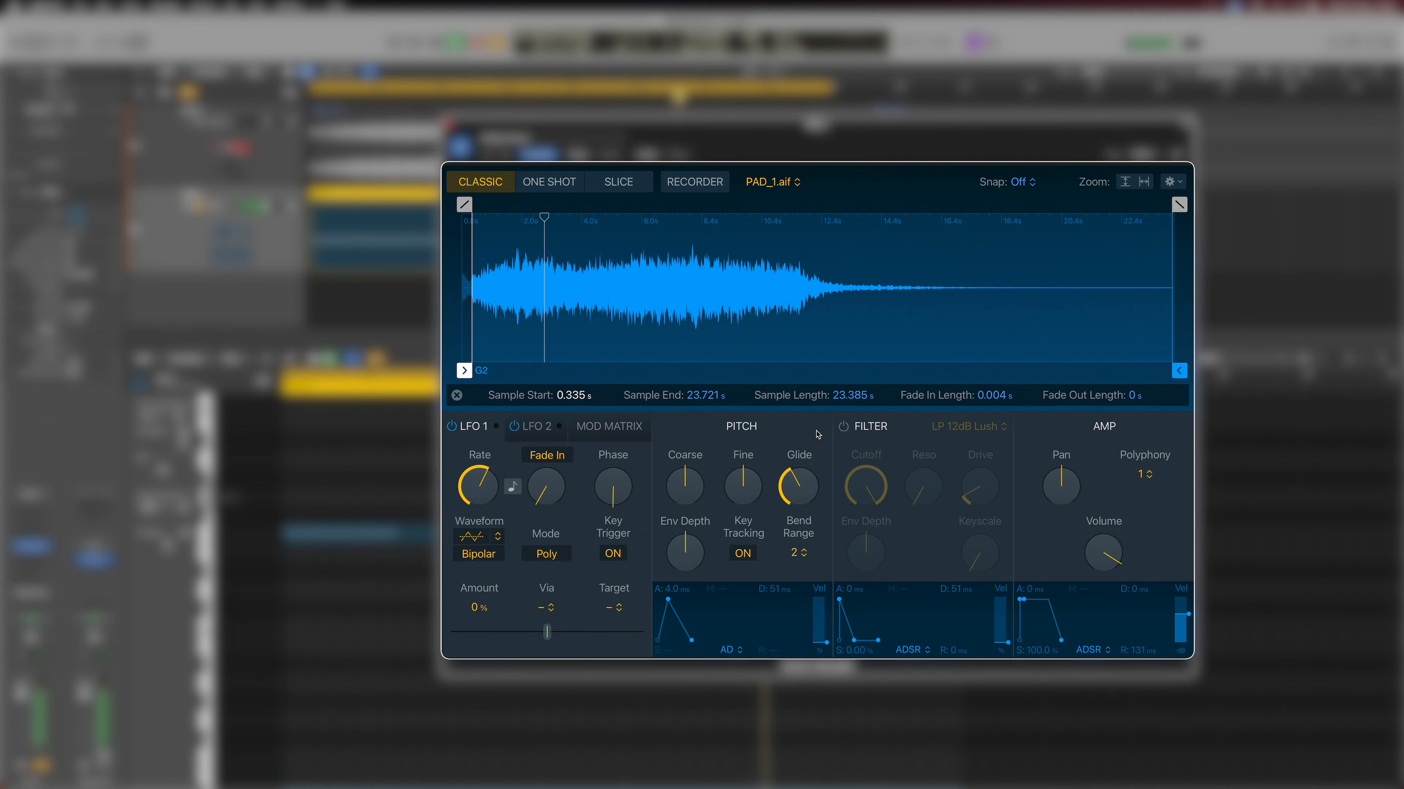
Turn on the sampler's filter, choose the LP 12dB Creamy type, and raise its drive slightly above 10%.
{"action": "left_click", "coordinate": [843, 428]}
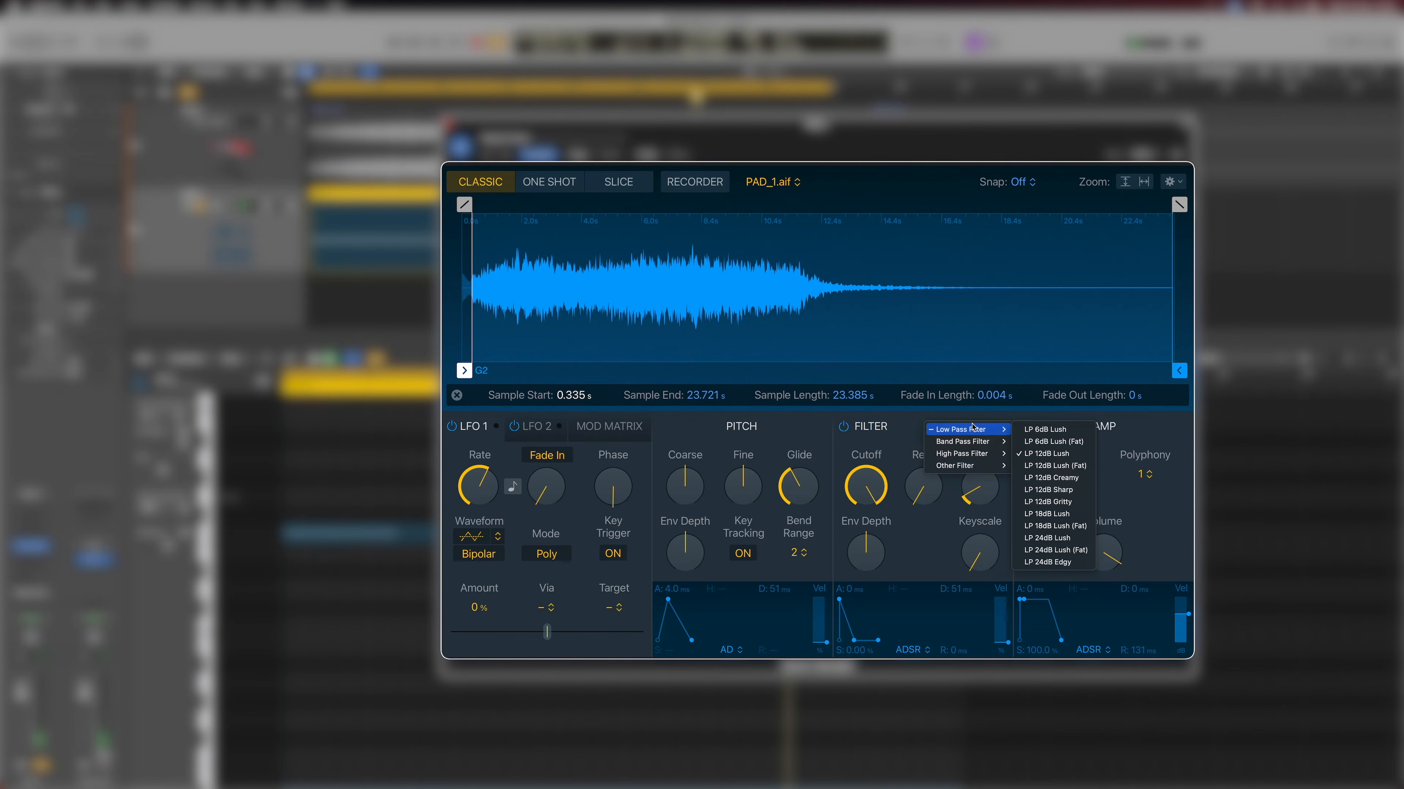
{"action": "left_click", "coordinate": [861, 435]}
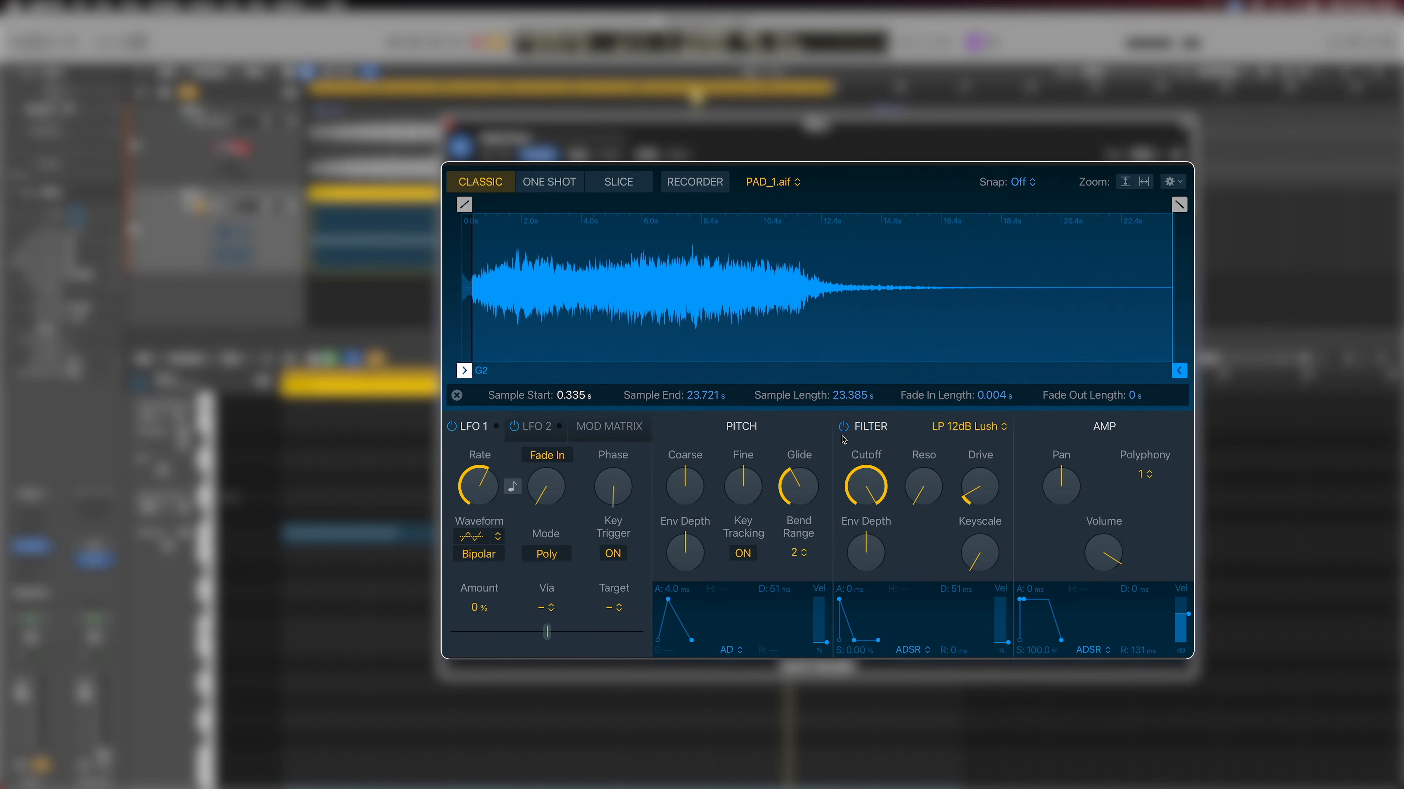
{"action": "left_click", "coordinate": [949, 432]}
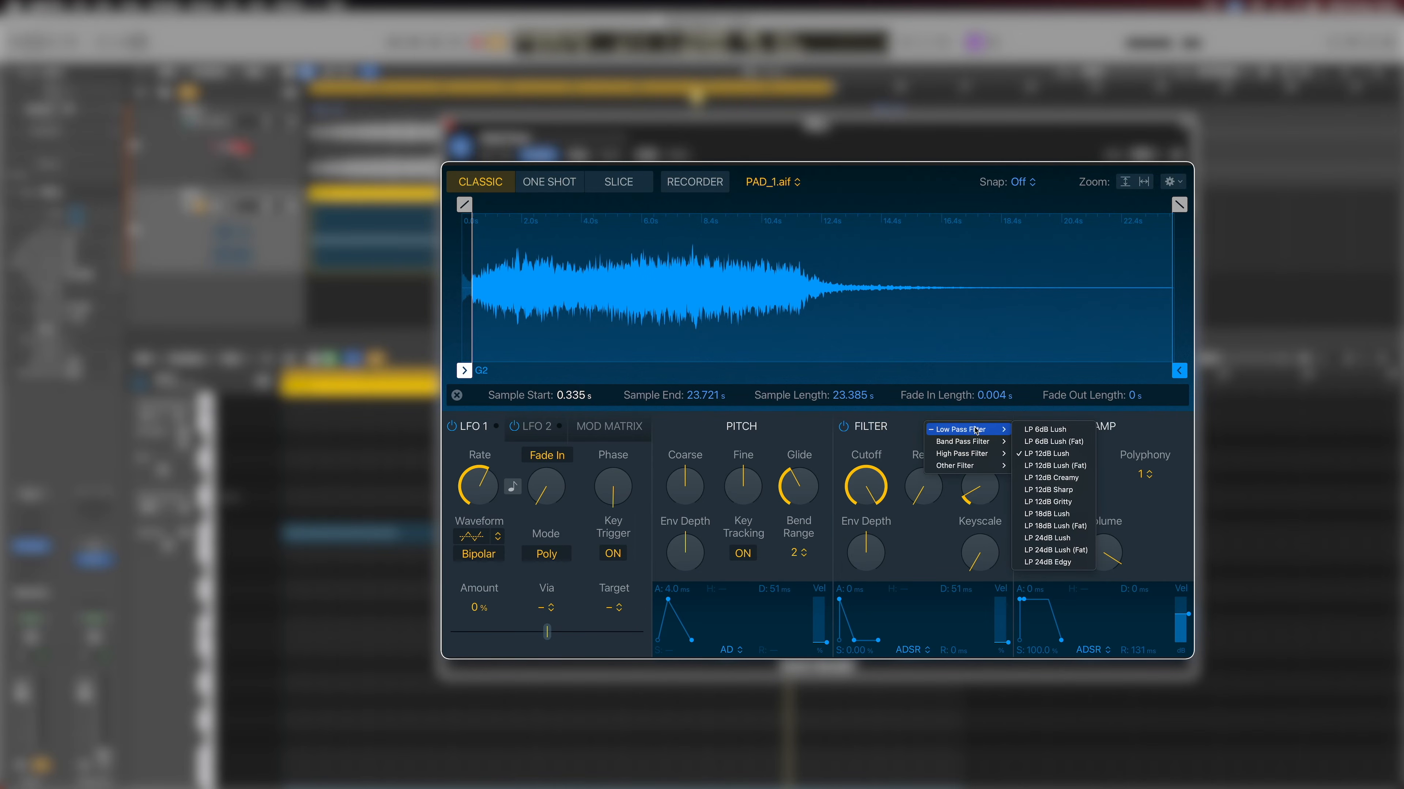
{"action": "left_click", "coordinate": [1084, 479]}
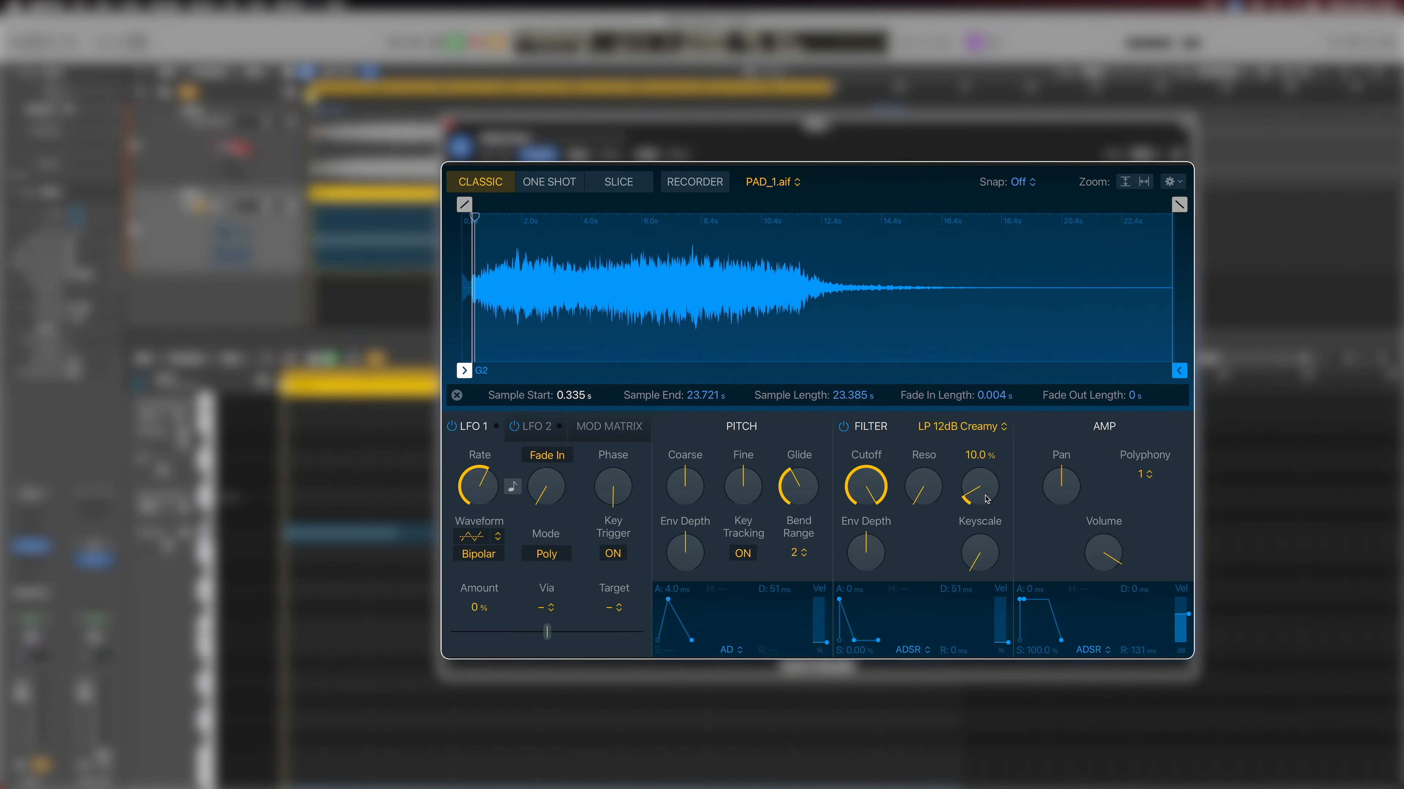
{"action": "mouse_move", "coordinate": [986, 498]}
{"action": "left_mouse_down"}
{"action": "mouse_move", "coordinate": [985, 471]}
{"action": "mouse_move", "coordinate": [979, 490]}
{"action": "left_mouse_up"}
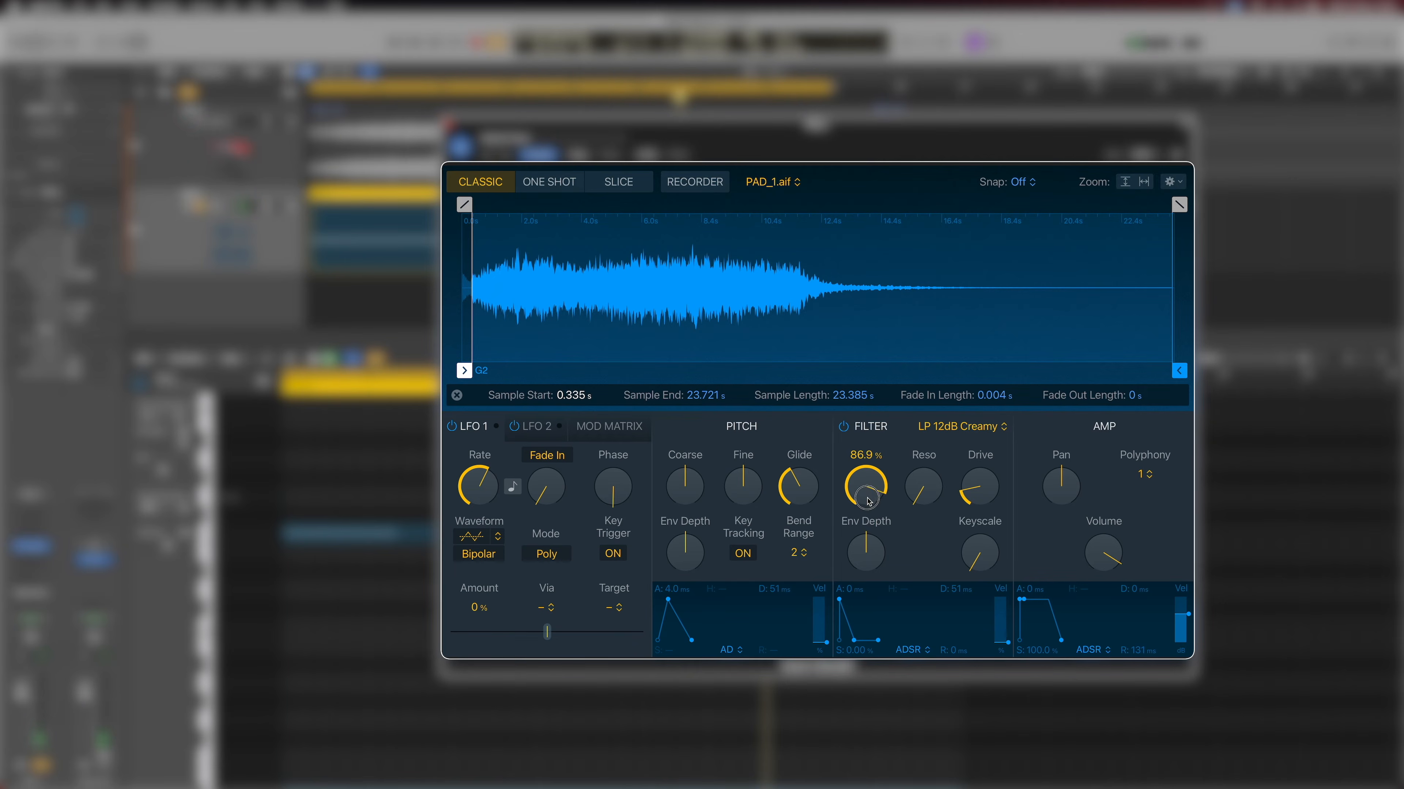
Lower the sampler's filter cutoff and route a tempo-synced LFO 1 to it with an amount of +2.8%.
{"action": "mouse_move", "coordinate": [873, 490]}
{"action": "left_mouse_down"}
{"action": "mouse_move", "coordinate": [871, 530]}
{"action": "mouse_move", "coordinate": [875, 516]}
{"action": "left_mouse_up"}
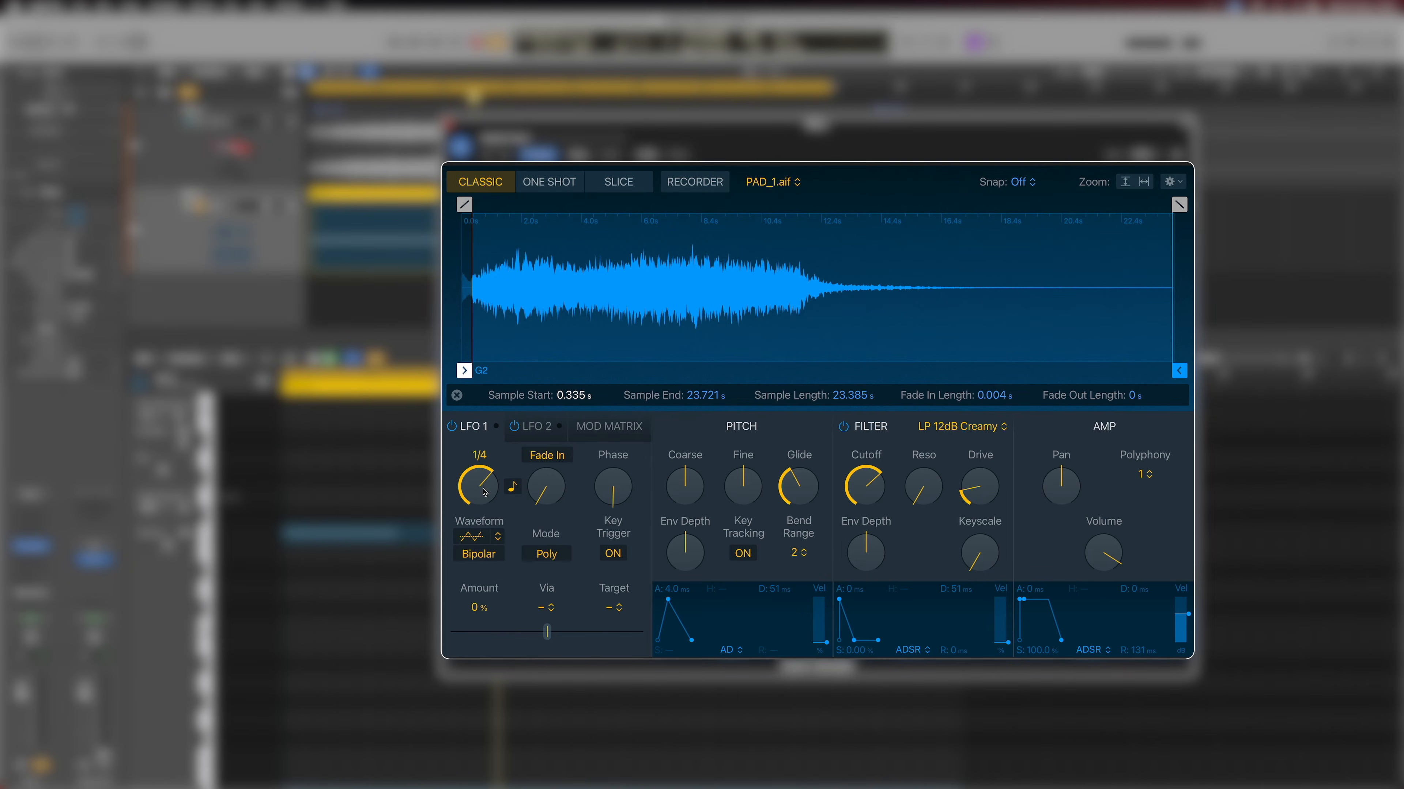
{"action": "left_click", "coordinate": [617, 607]}
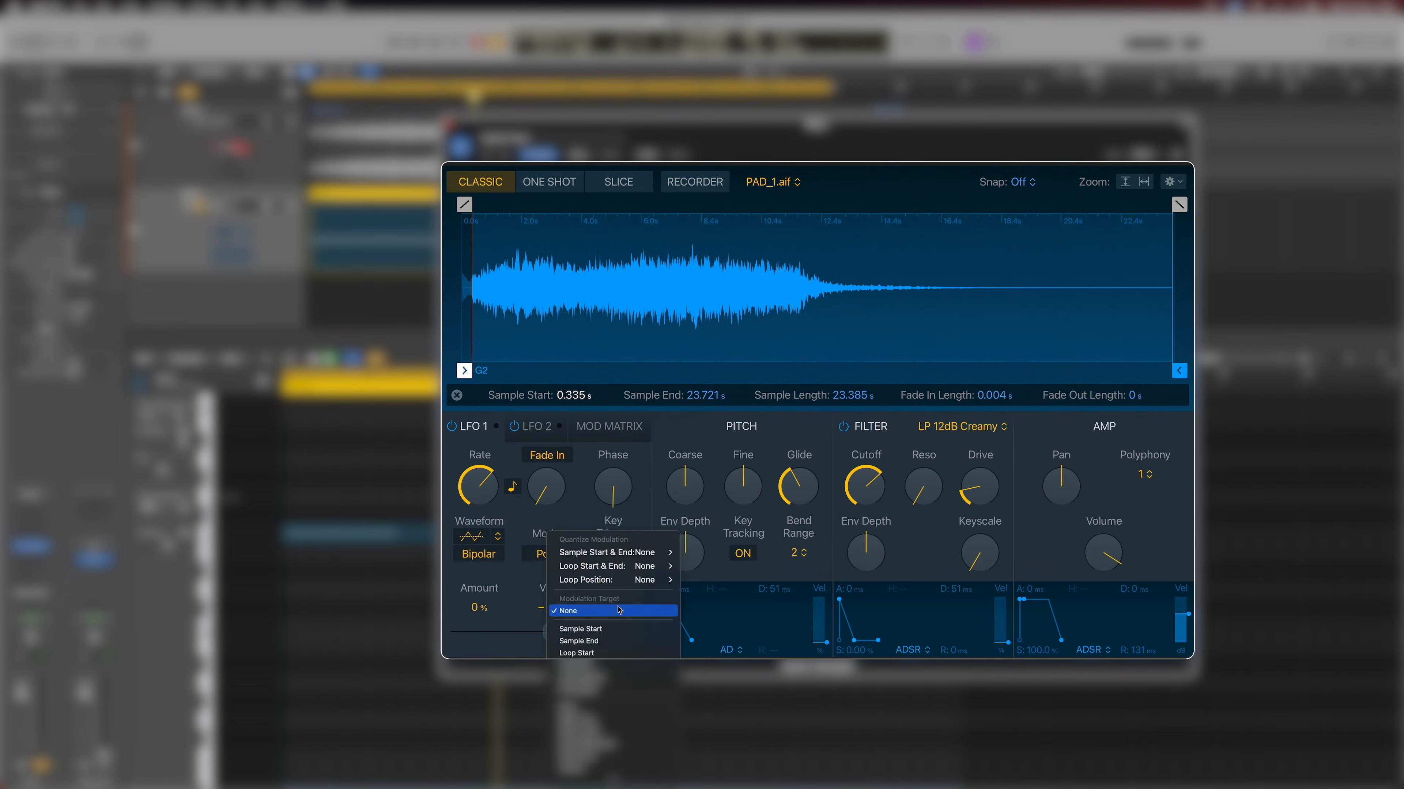
{"action": "scroll", "coordinate": [619, 609], "scroll_direction": "down", "scroll_amount": 5}
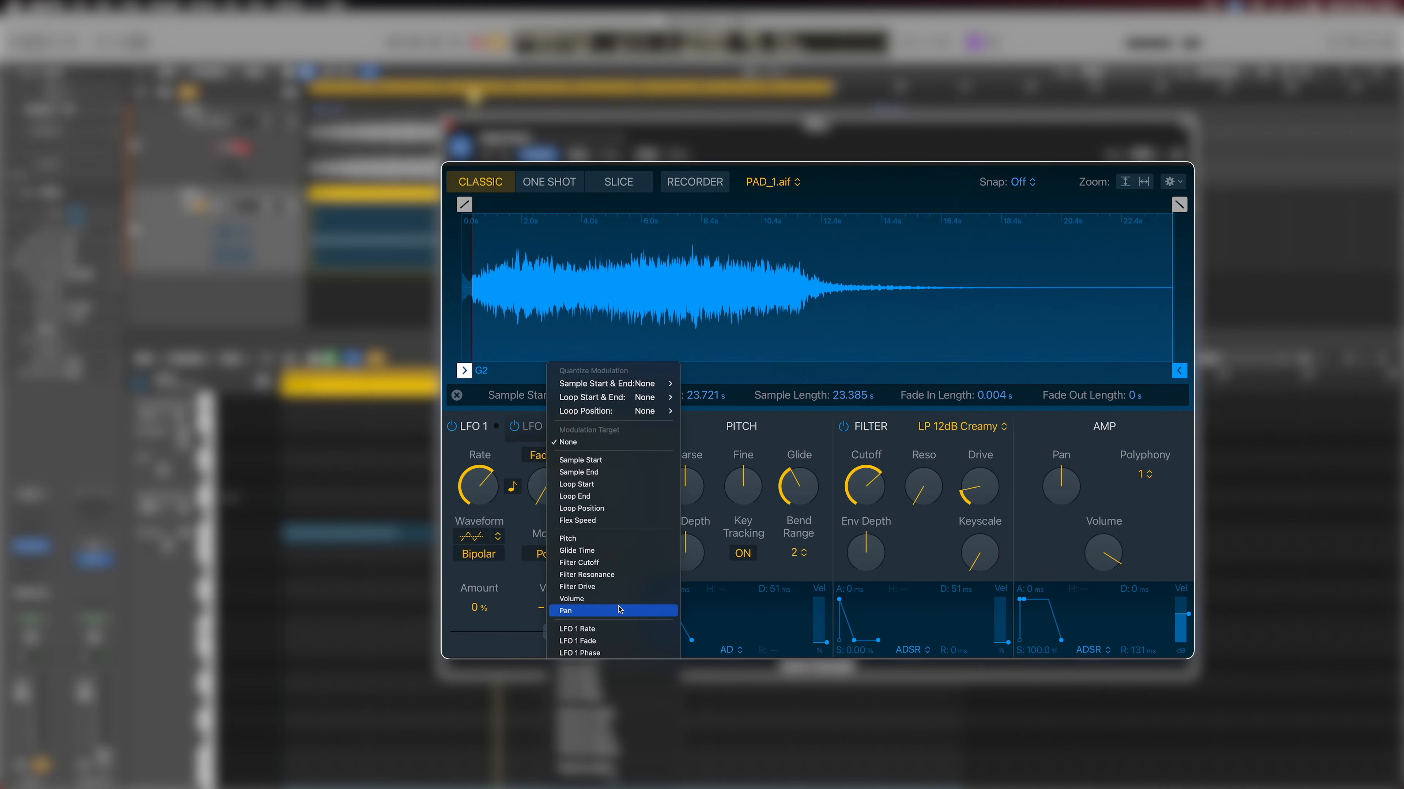
{"action": "left_click", "coordinate": [586, 562]}
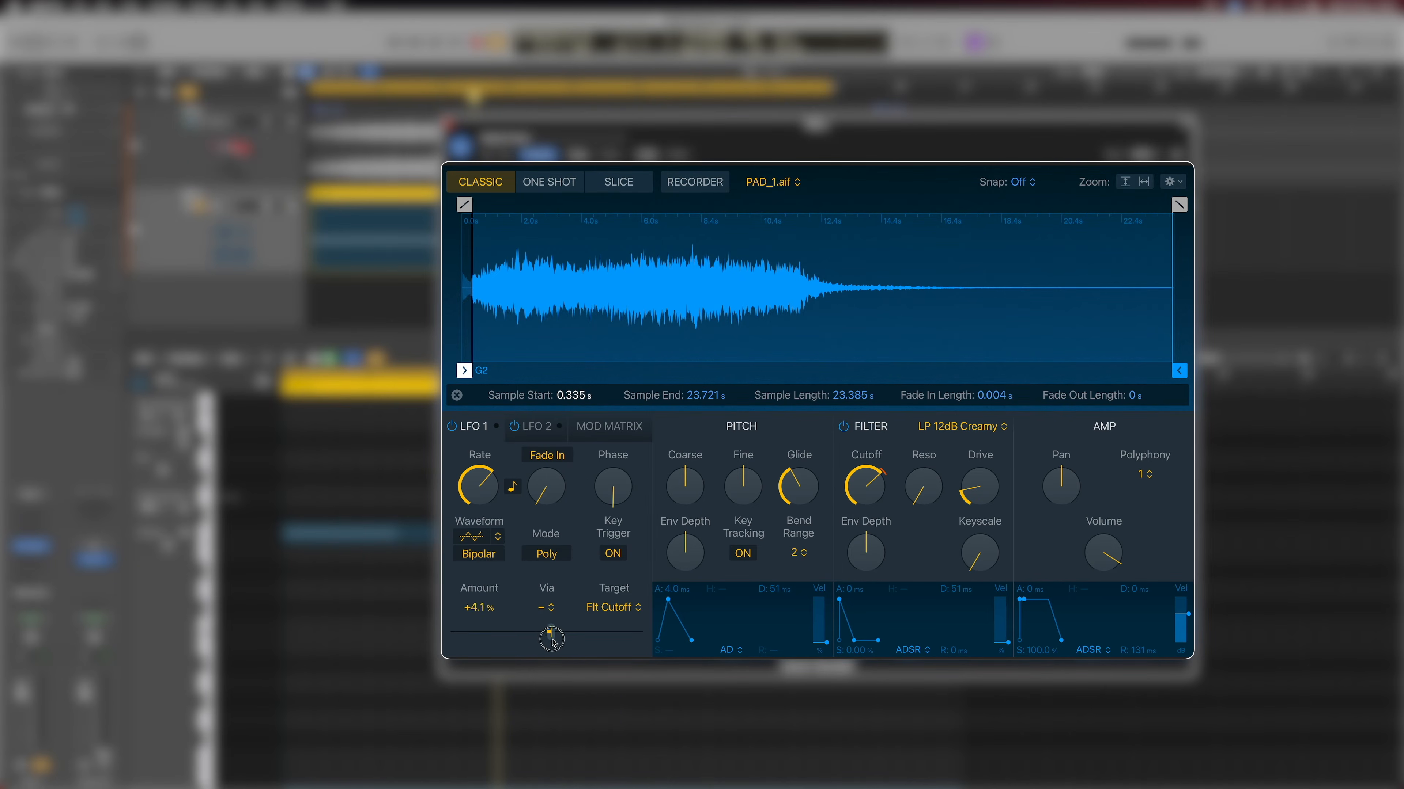
{"action": "key", "text": "space"}
{"action": "left_click_drag", "start_coordinate": [556, 642], "coordinate": [550, 640]}
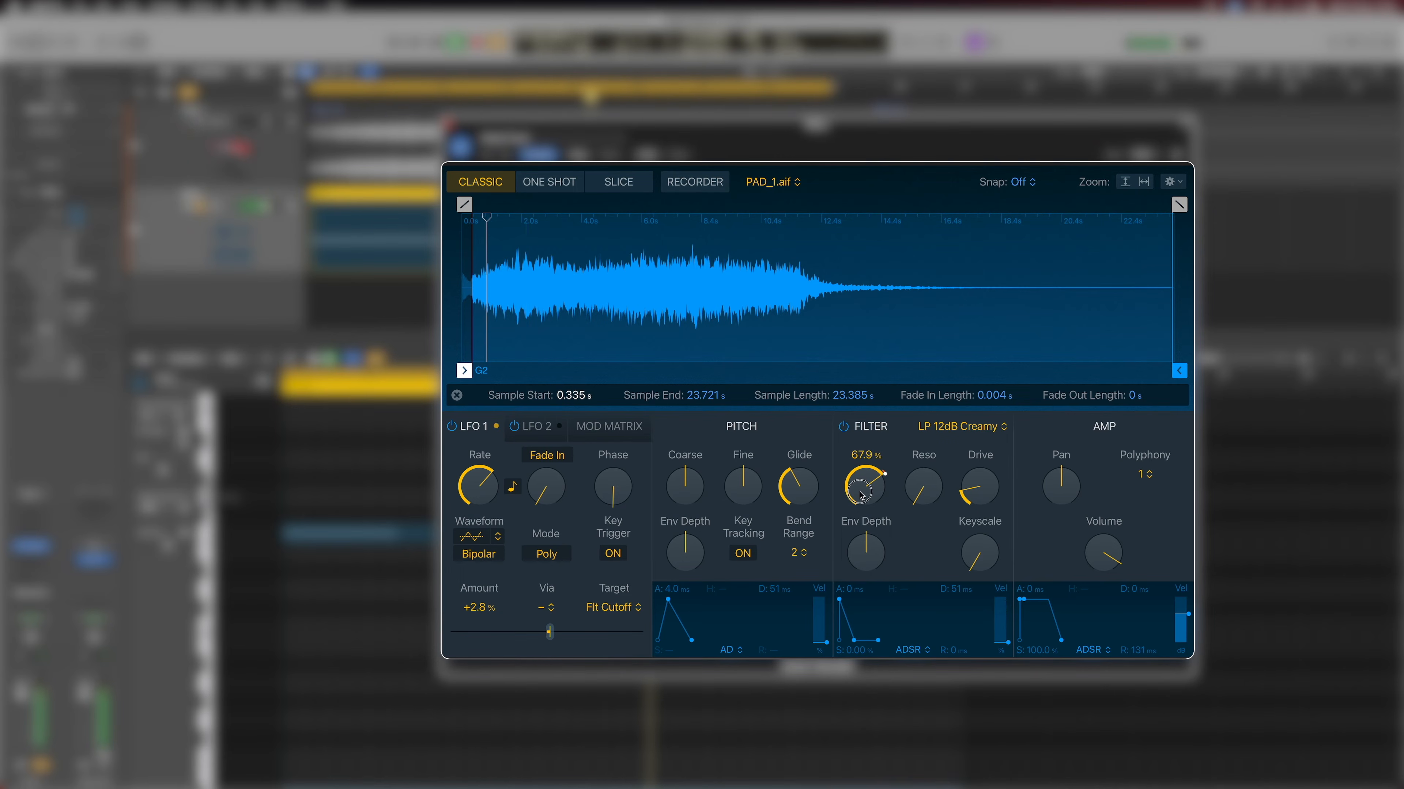
Lower LFO 1's rate slightly and set the filter resonance to 32.0%.
{"action": "left_click_drag", "start_coordinate": [493, 502], "coordinate": [483, 511]}
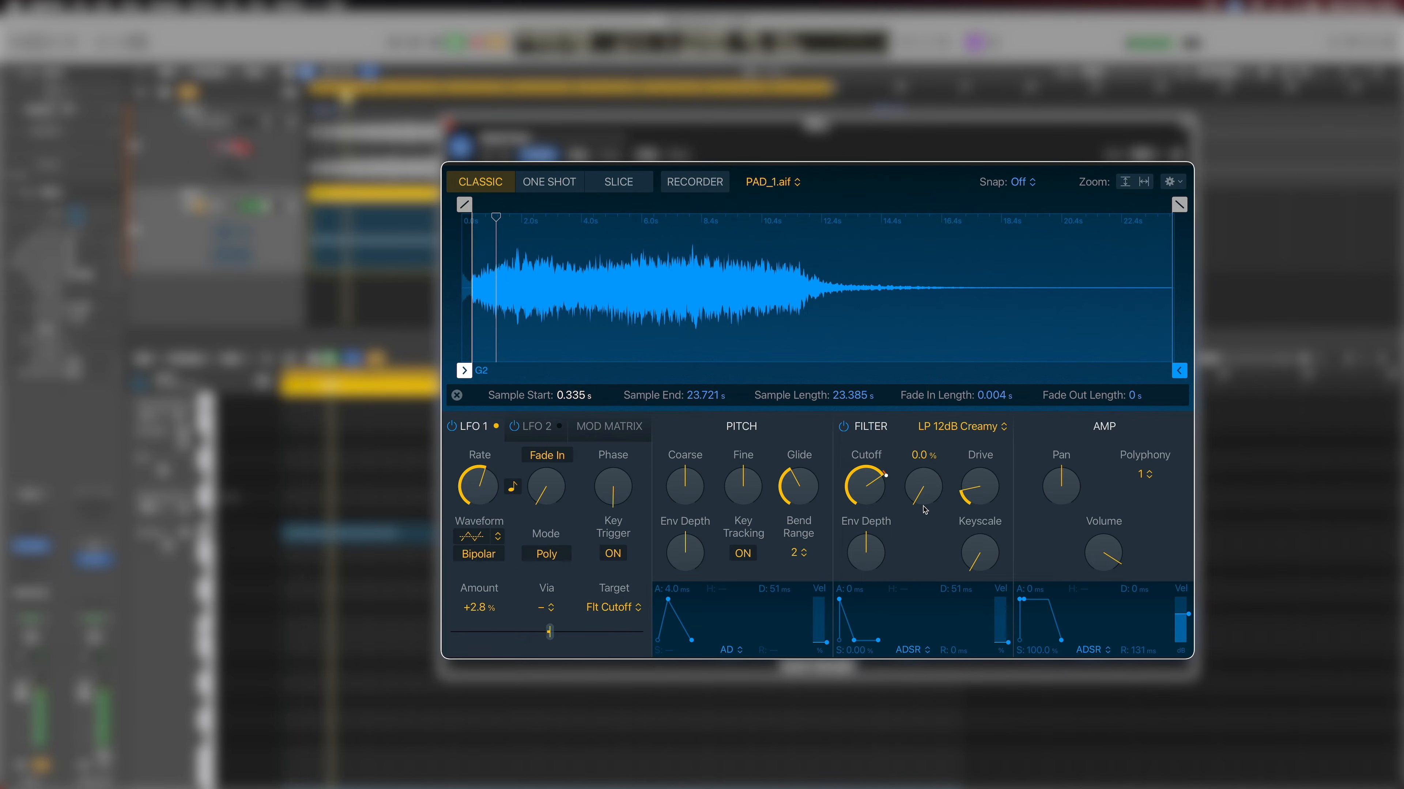
{"action": "left_click_drag", "start_coordinate": [932, 495], "coordinate": [931, 490]}
{"action": "left_click_drag", "start_coordinate": [938, 434], "coordinate": [940, 357]}
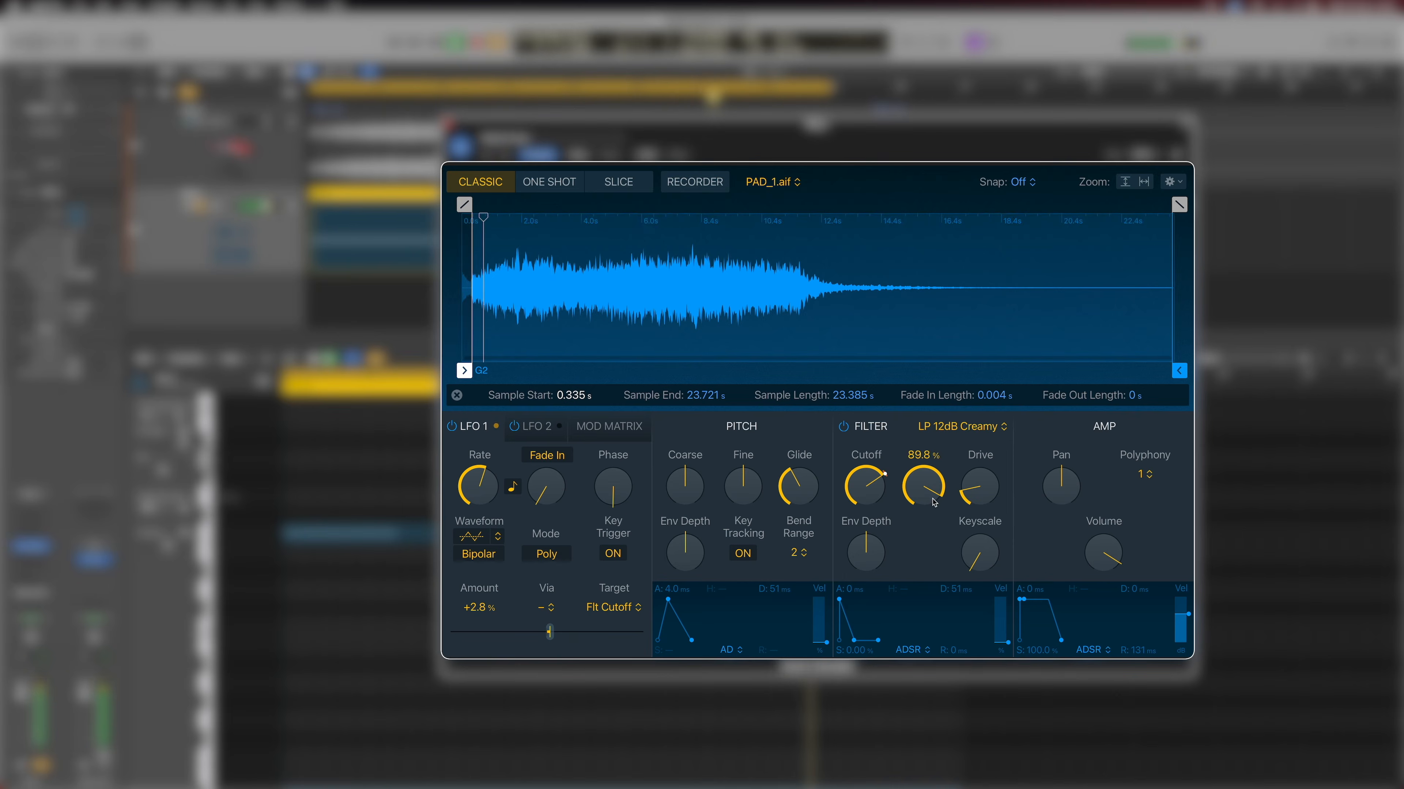
{"action": "mouse_move", "coordinate": [930, 485]}
{"action": "left_mouse_down"}
{"action": "mouse_move", "coordinate": [944, 575]}
{"action": "mouse_move", "coordinate": [932, 505]}
{"action": "left_mouse_up"}
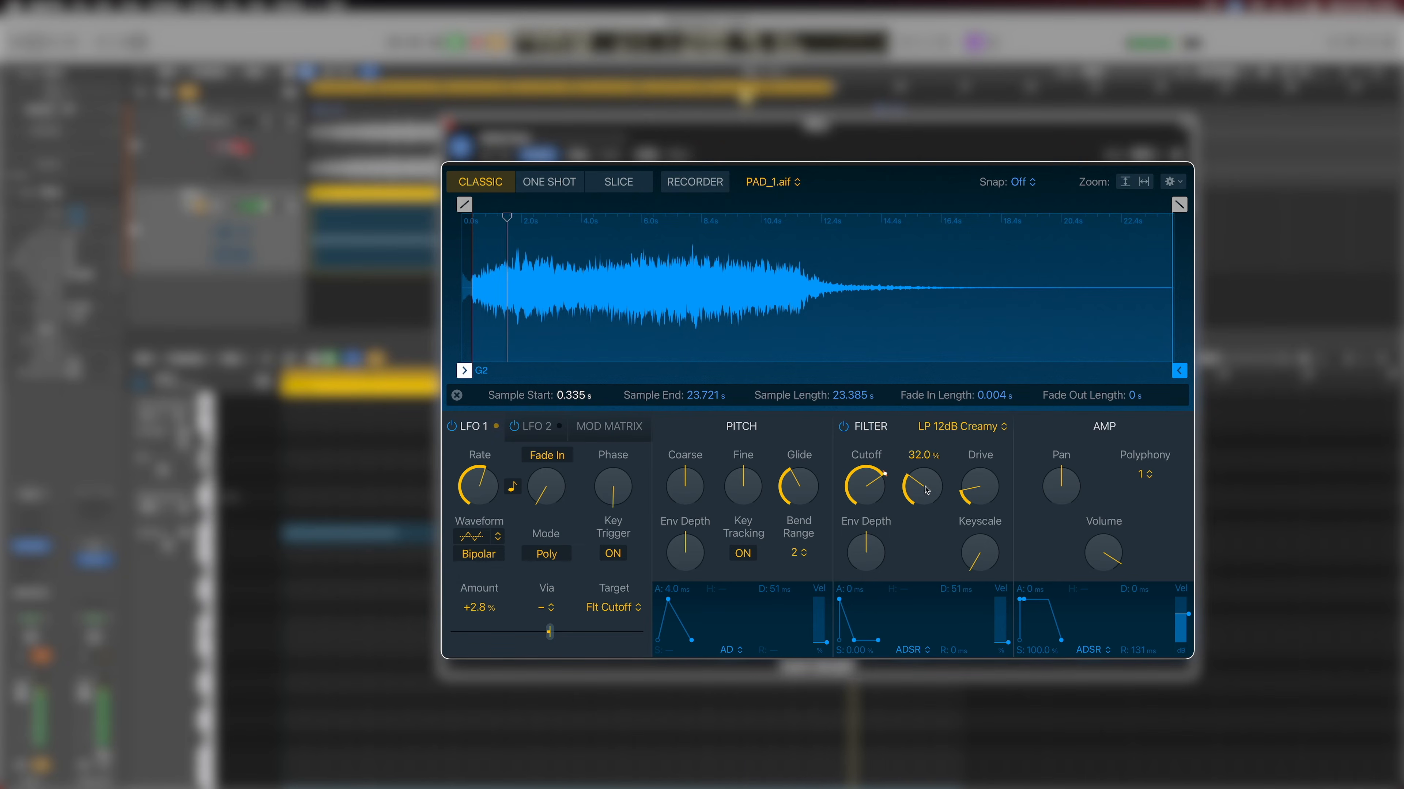
{"action": "left_click_drag", "start_coordinate": [820, 496], "coordinate": [820, 496]}
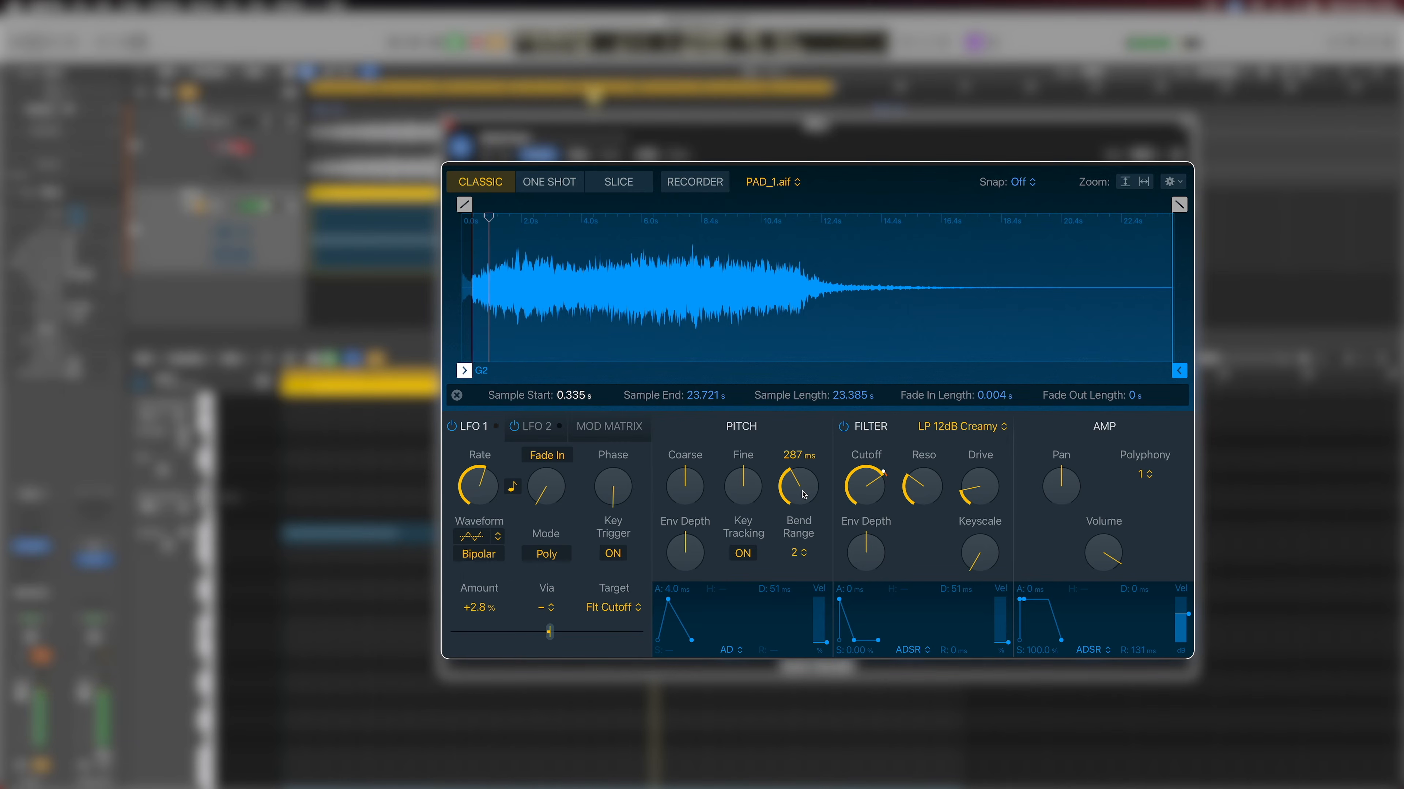
{"action": "mouse_move", "coordinate": [981, 505]}
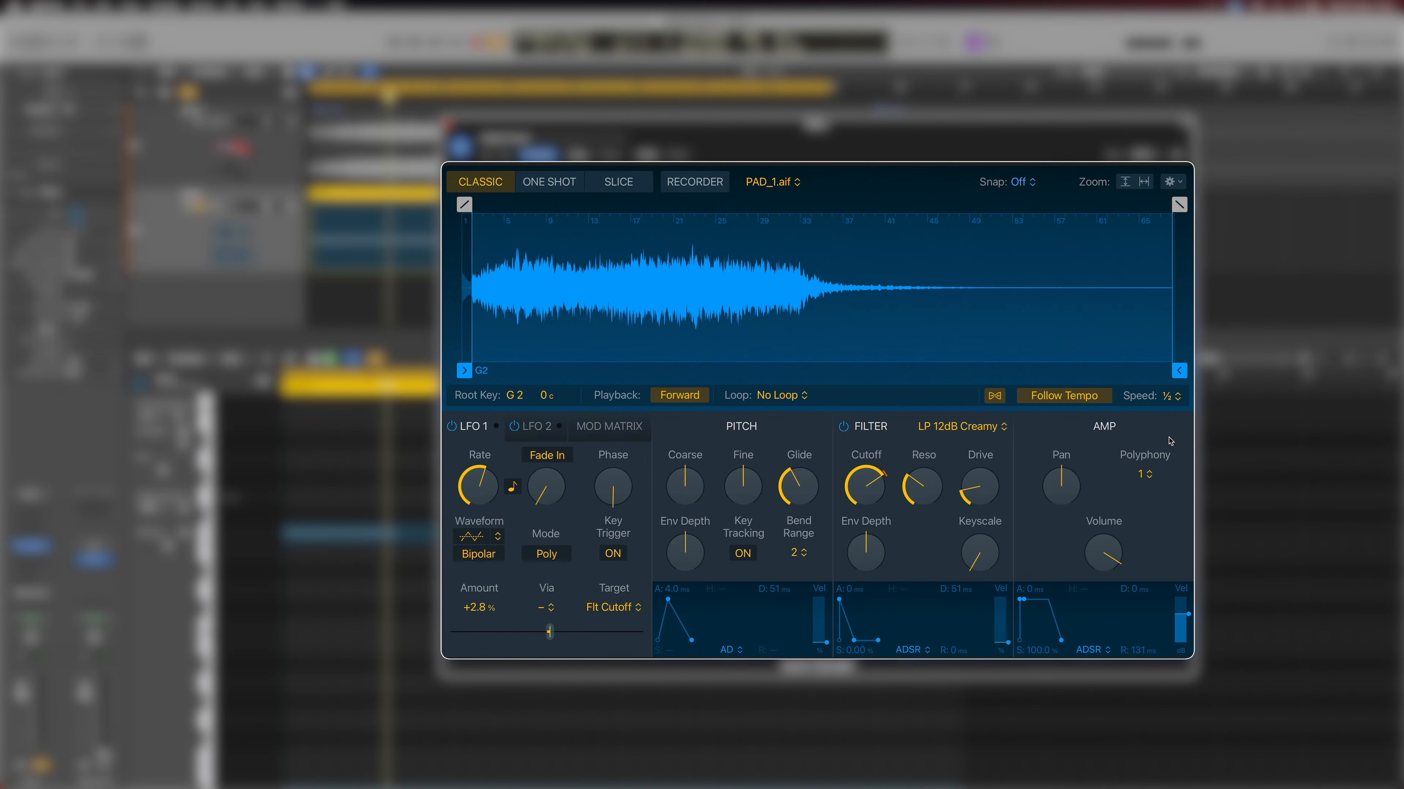
Audition Follow Tempo speeds of ¼ and 2 on the PAD_1 sample and settle on a speed of 8.
{"action": "key", "text": "space"}
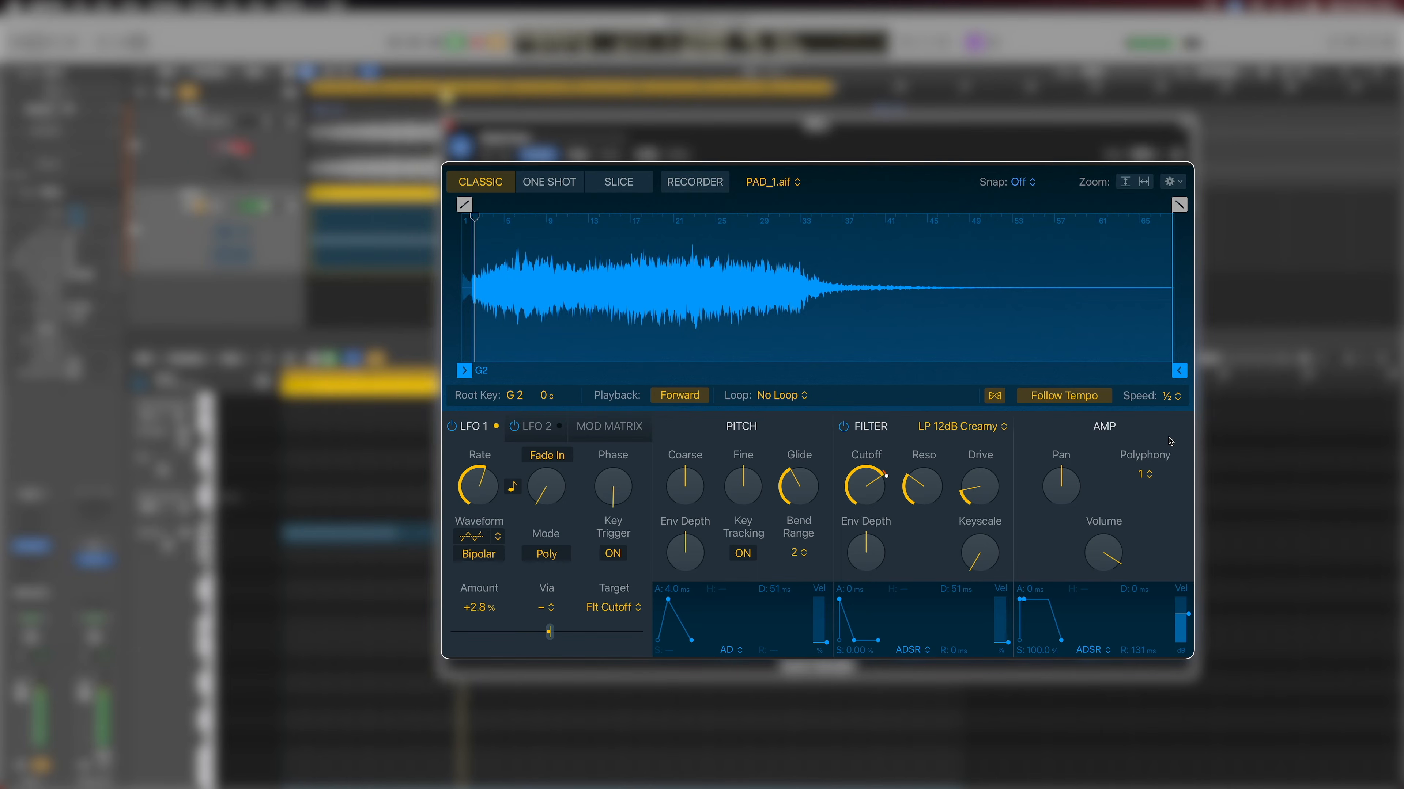
{"action": "left_click", "coordinate": [1167, 396]}
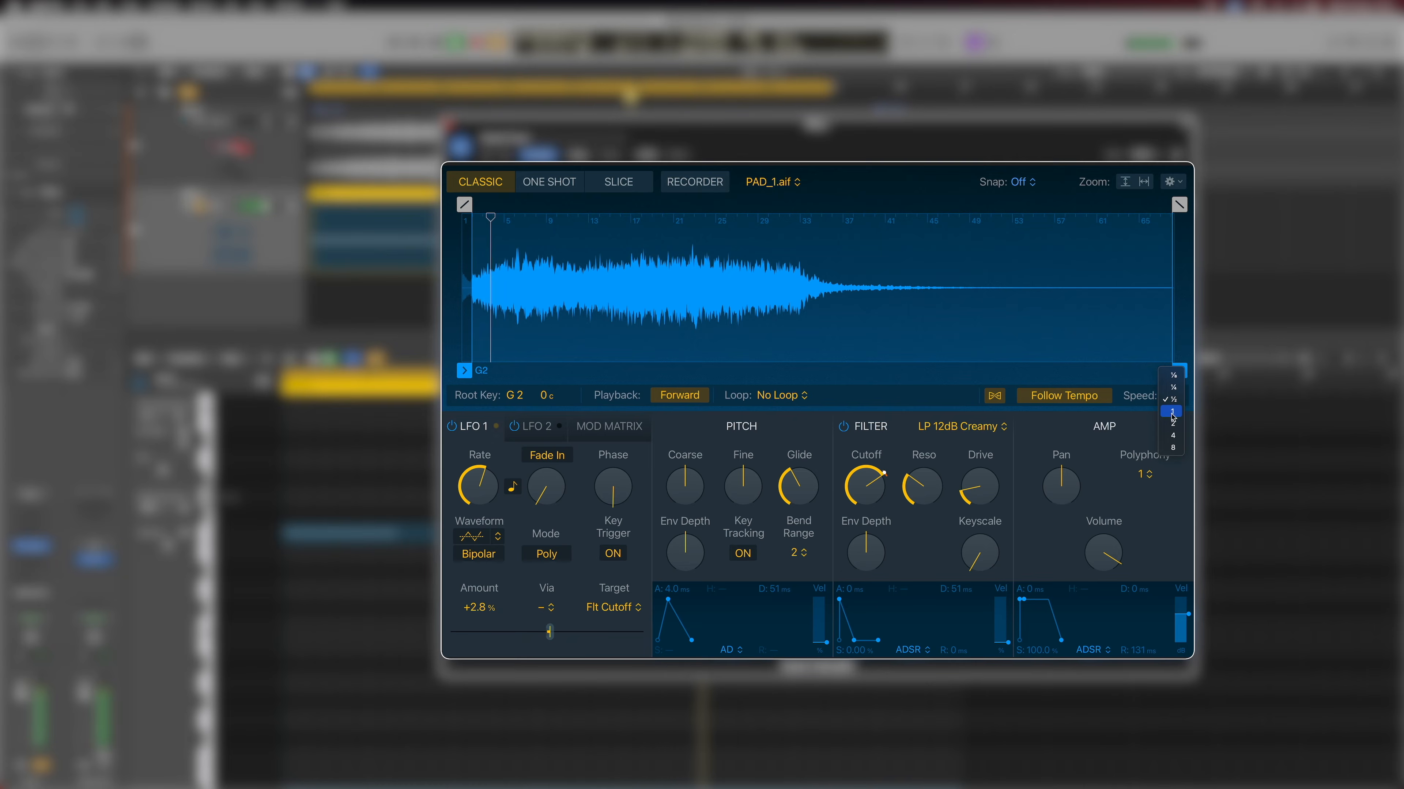
{"action": "left_click", "coordinate": [1173, 388]}
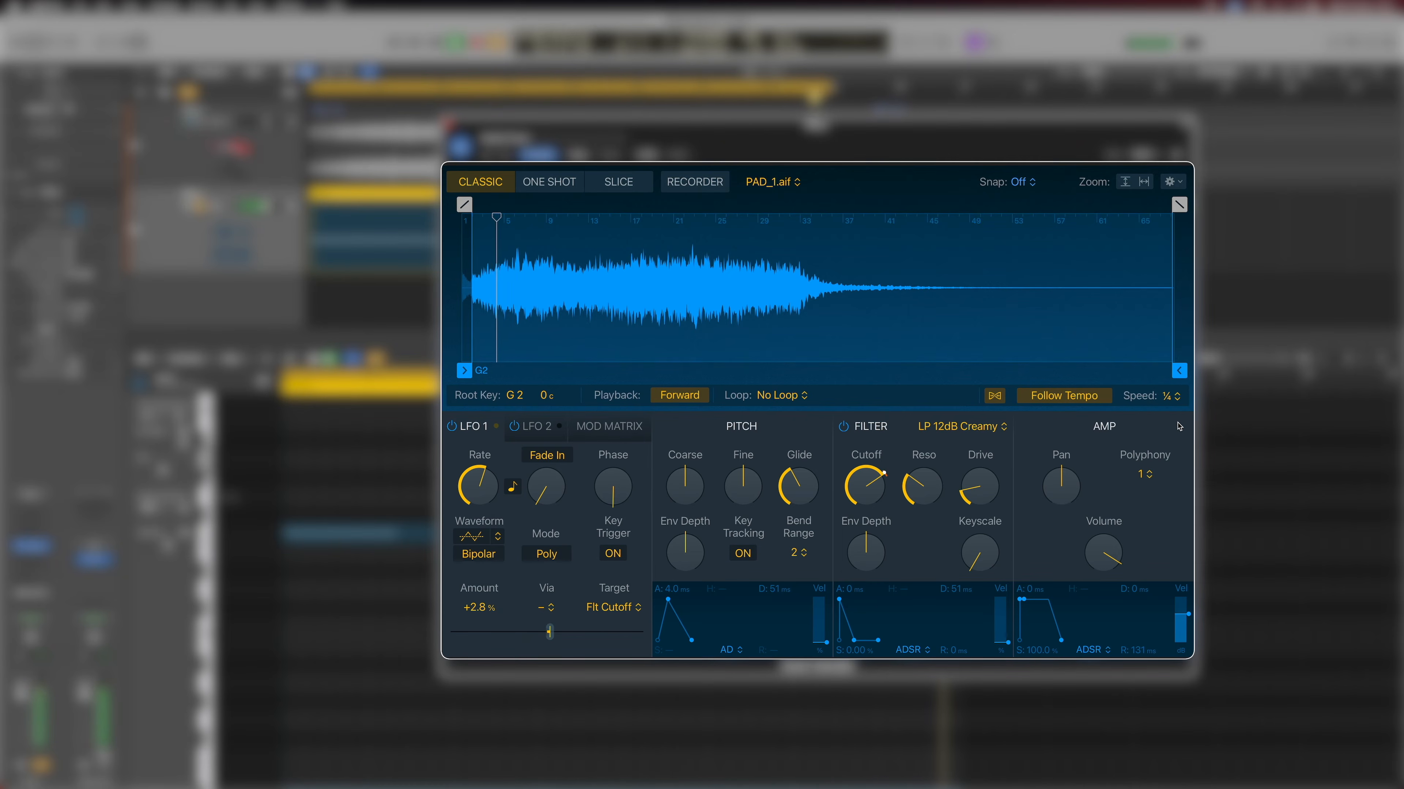
{"action": "left_click", "coordinate": [1169, 399]}
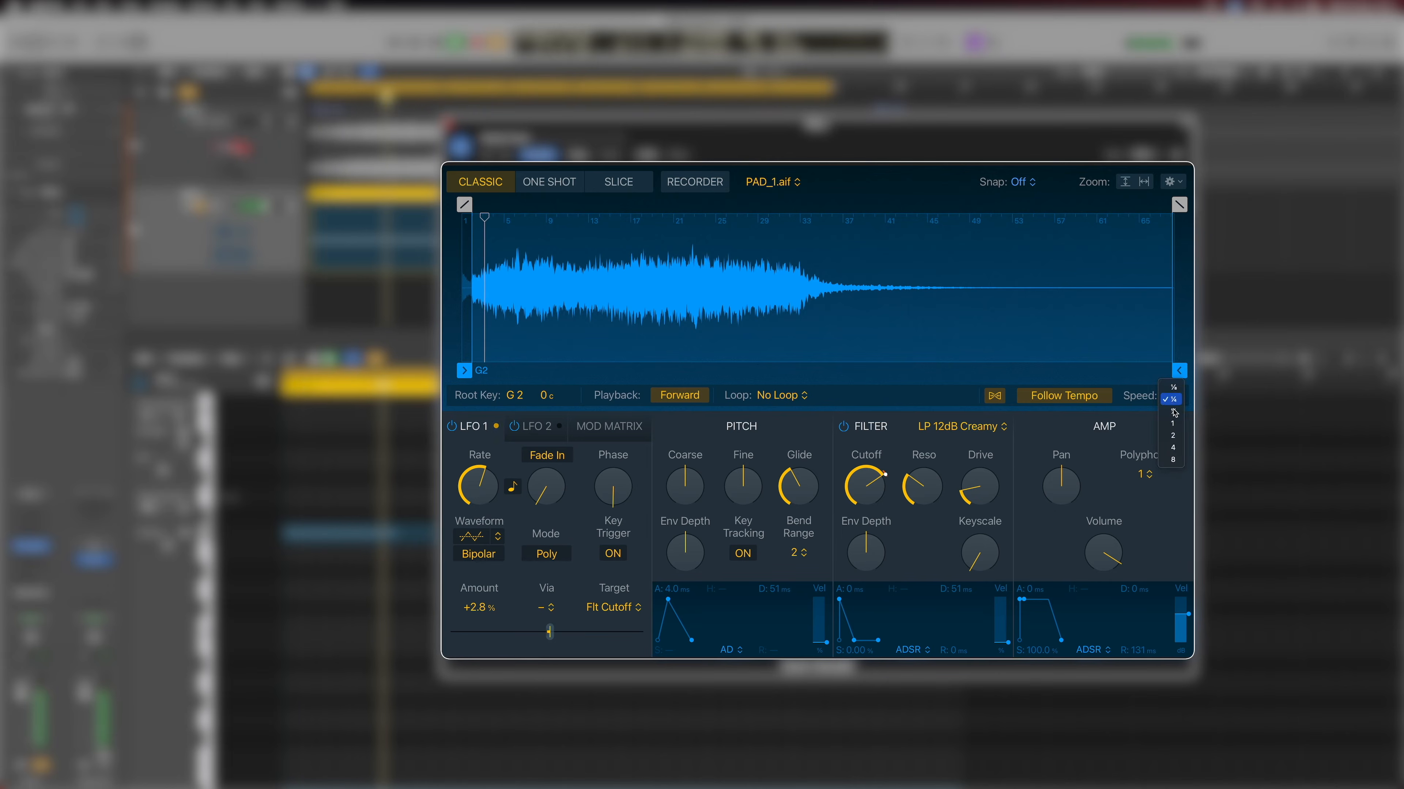
{"action": "left_click", "coordinate": [1172, 435]}
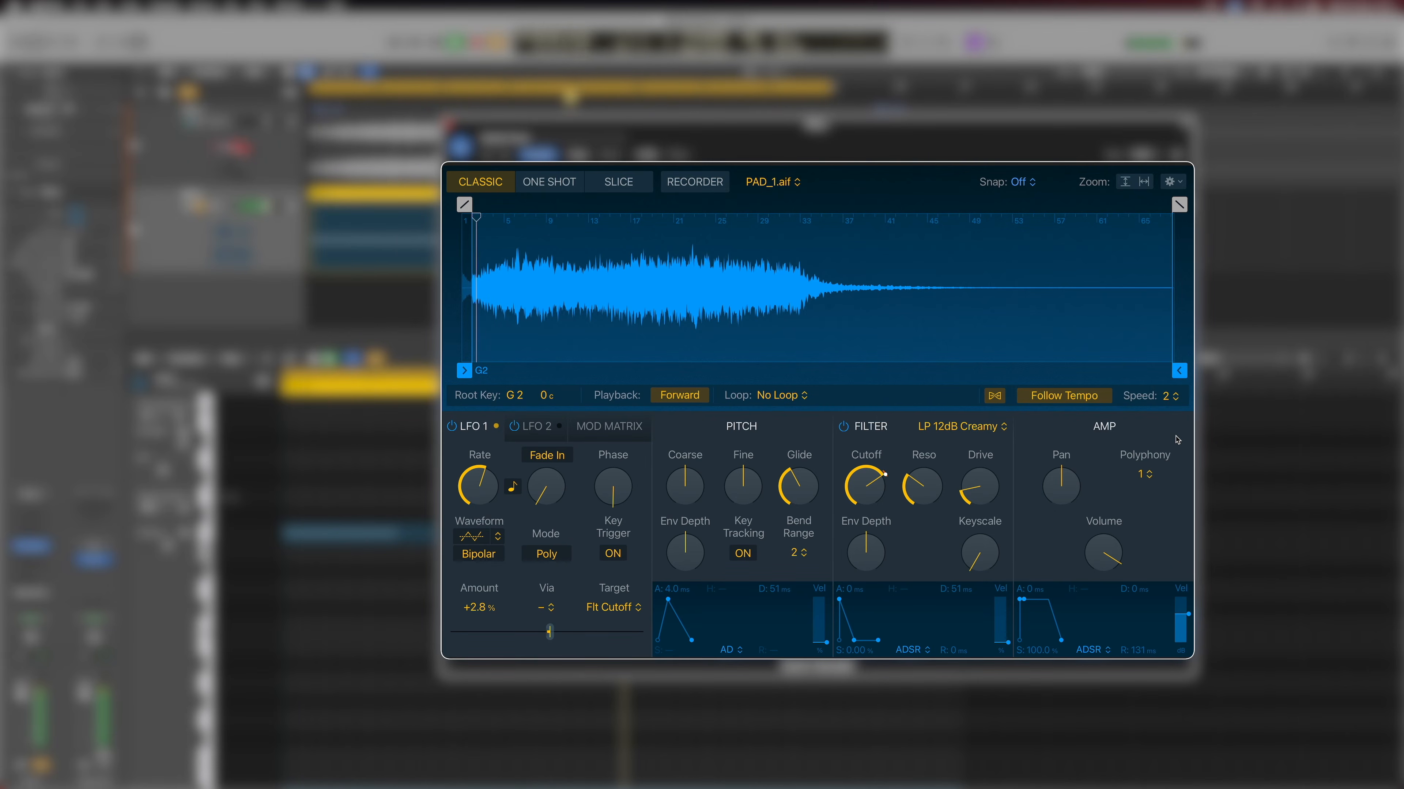
{"action": "left_click", "coordinate": [1168, 397]}
{"action": "left_click", "coordinate": [1175, 425]}
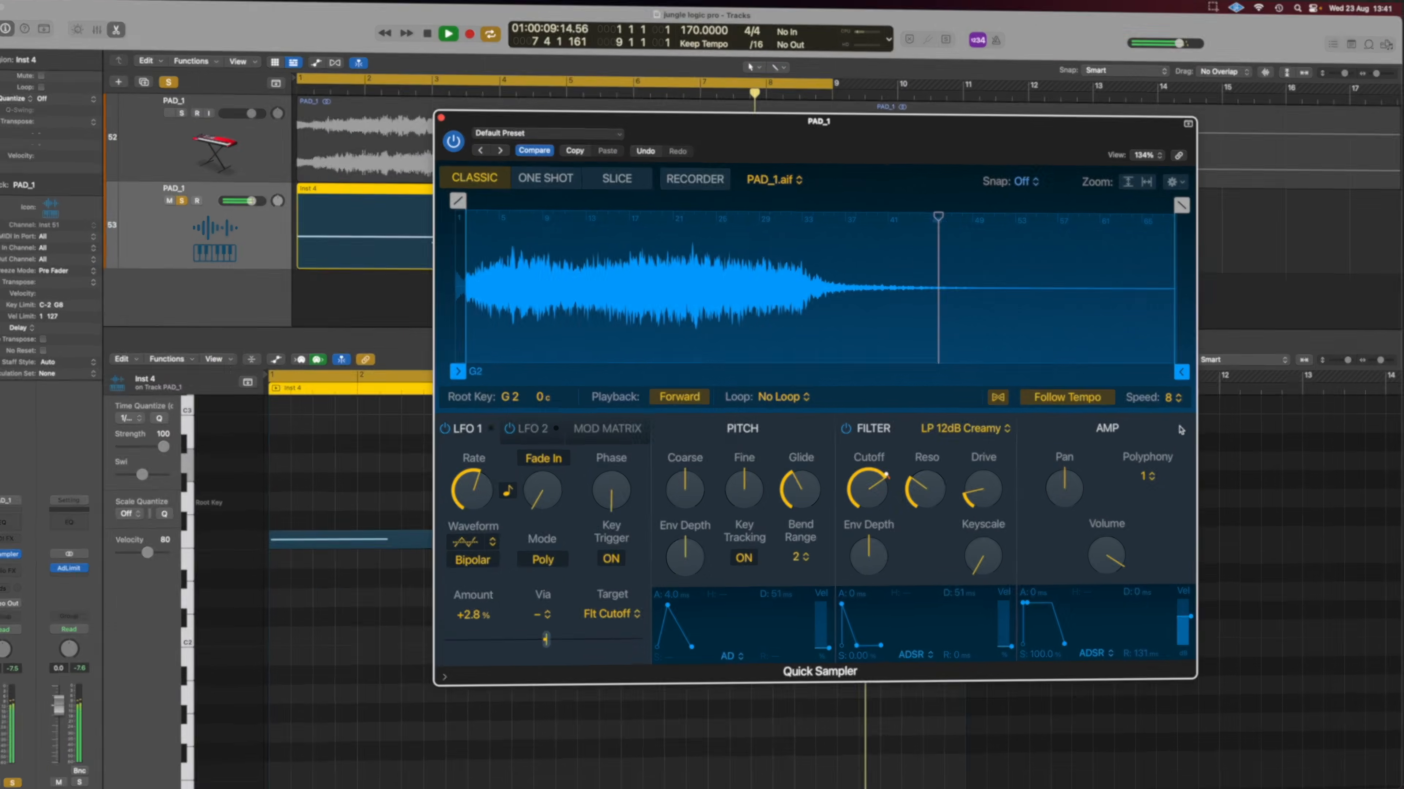
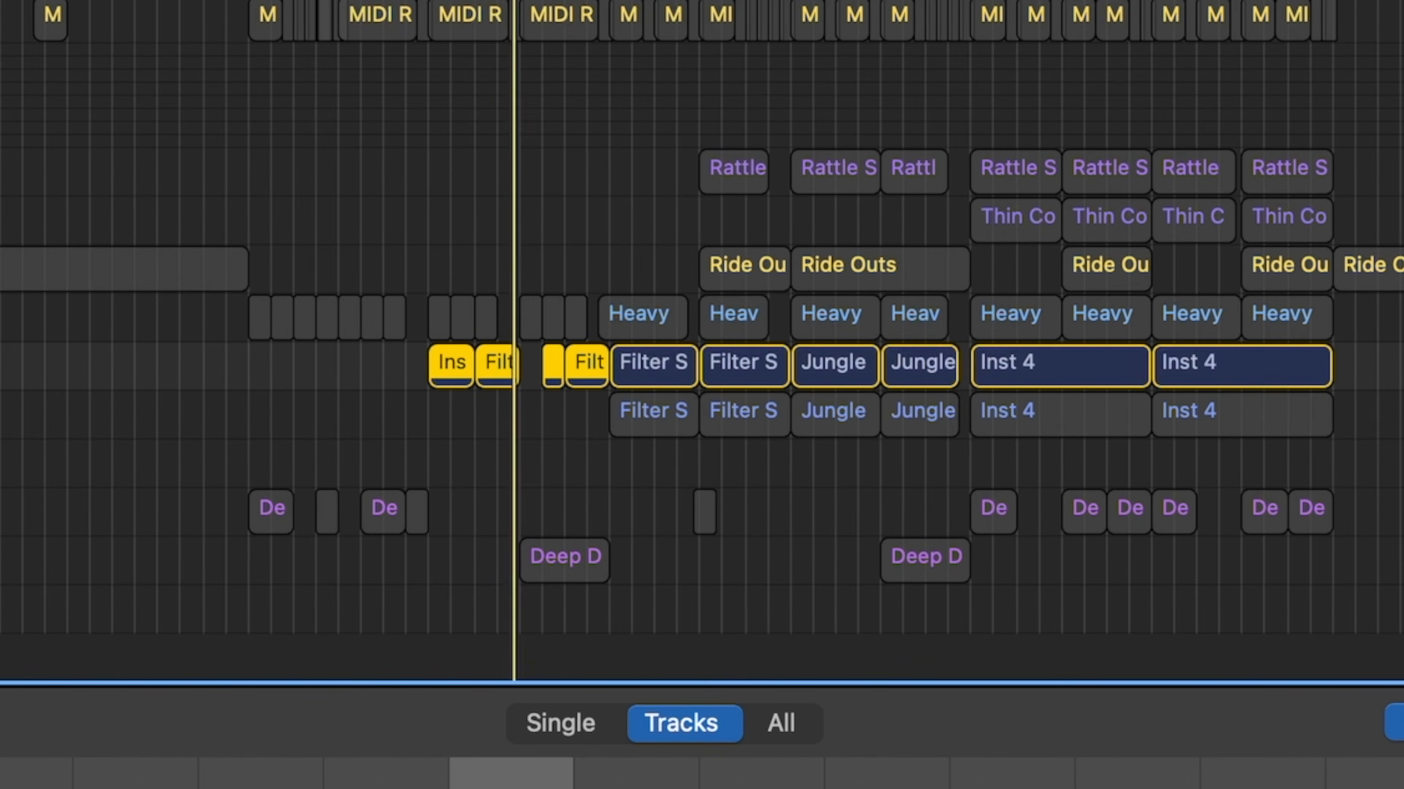
Examine the note patterns of the Filter Soul, Jungle Bass and Inst 4 bass regions along the arrangement.
{"action": "left_click_drag", "start_coordinate": [941, 2], "coordinate": [800, 2]}
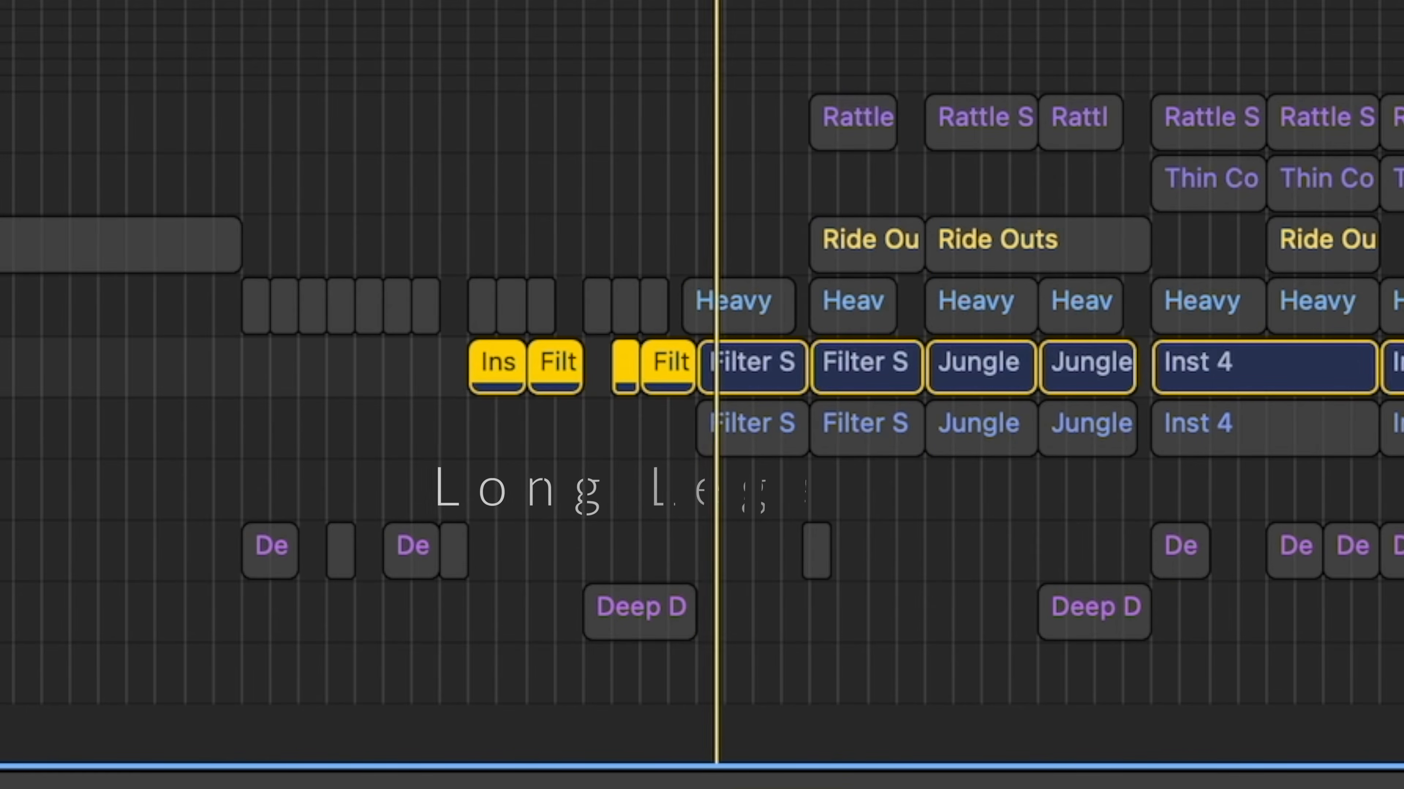
{"action": "left_click", "coordinate": [830, 28], "text": "ctrl+alt"}
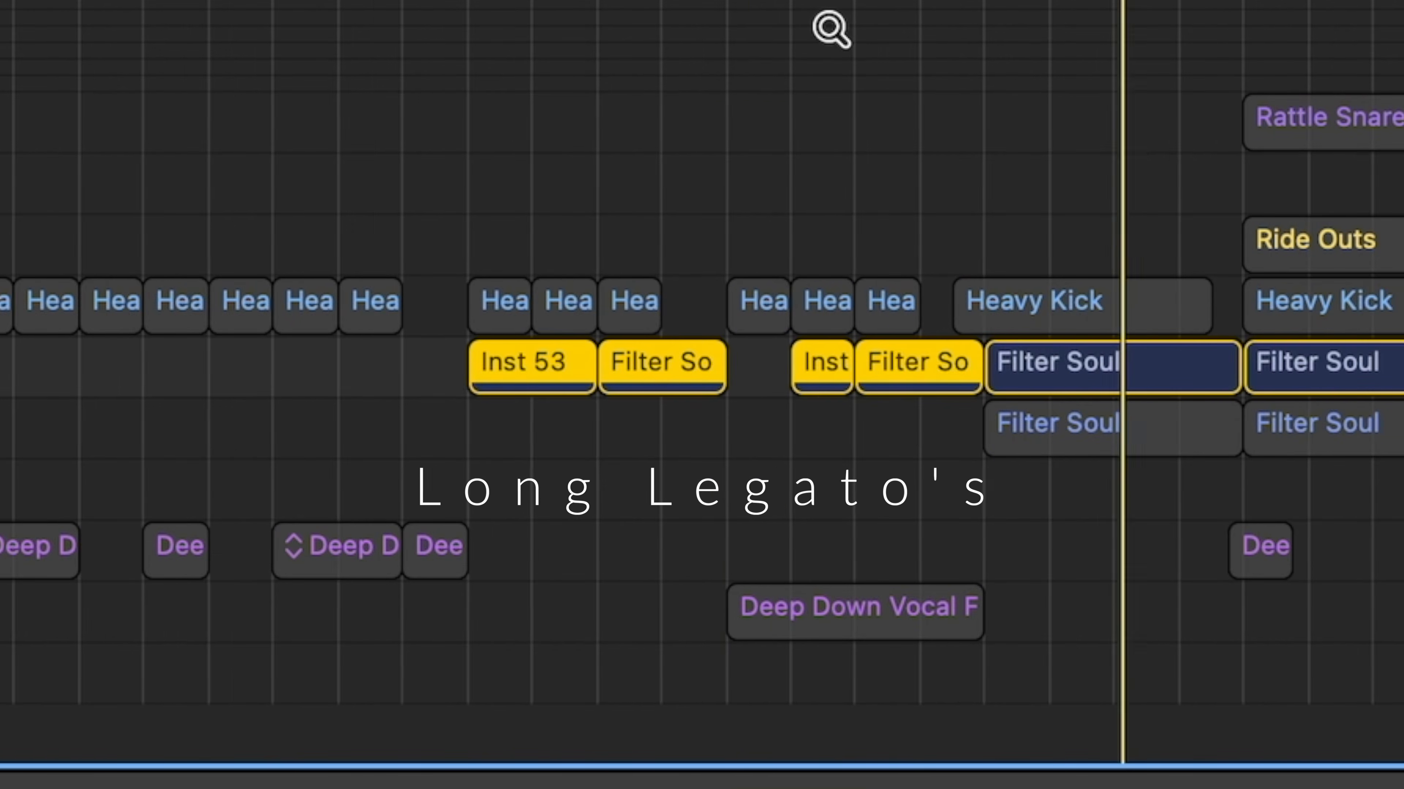
{"action": "scroll", "coordinate": [830, 28], "scroll_direction": "up", "scroll_amount": 2}
{"action": "scroll", "coordinate": [829, 25], "scroll_direction": "right", "scroll_amount": 7}
{"action": "scroll", "coordinate": [829, 25], "scroll_direction": "down", "scroll_amount": 3}
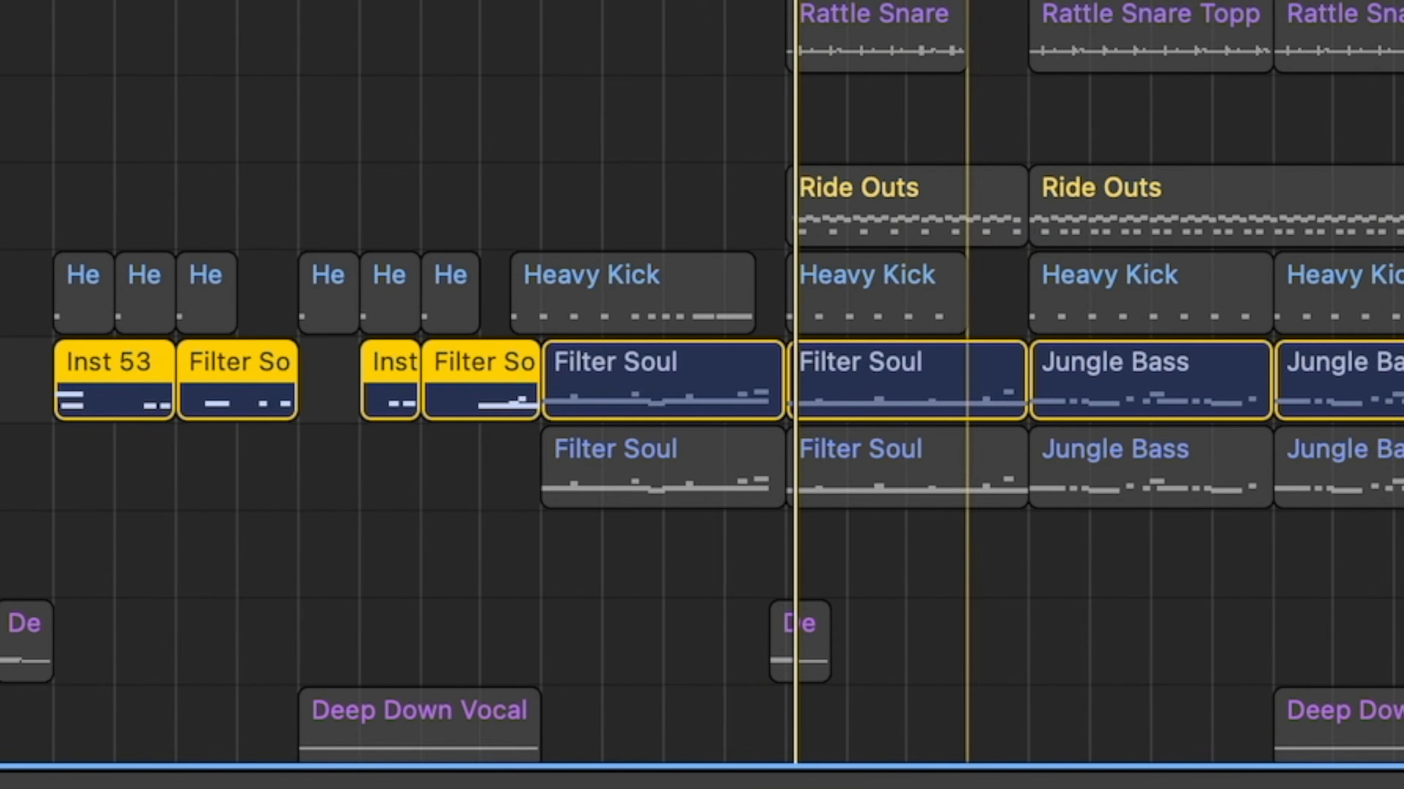
{"action": "scroll", "coordinate": [702, 381], "scroll_direction": "down", "scroll_amount": 3}
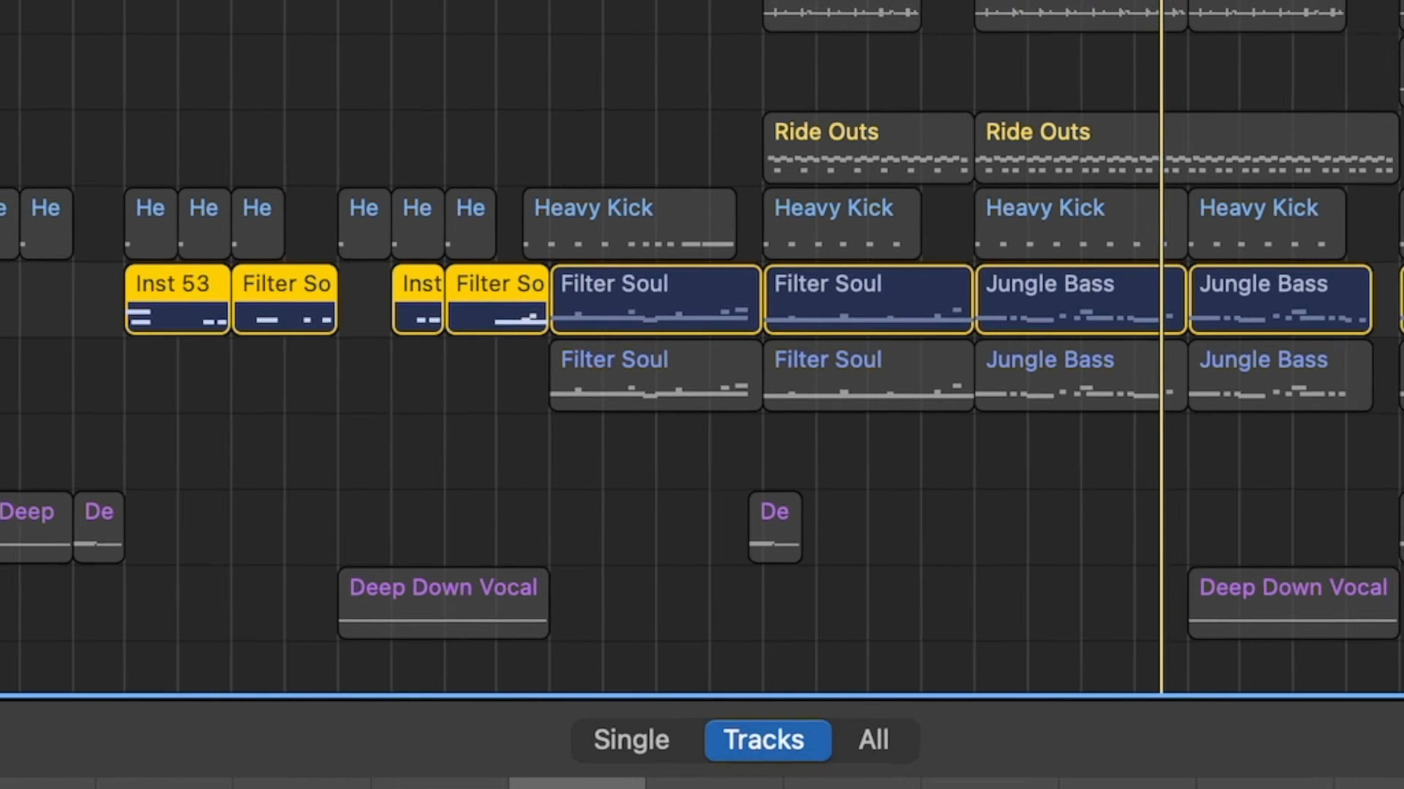
{"action": "left_click_drag", "start_coordinate": [786, 13], "coordinate": [979, 13]}
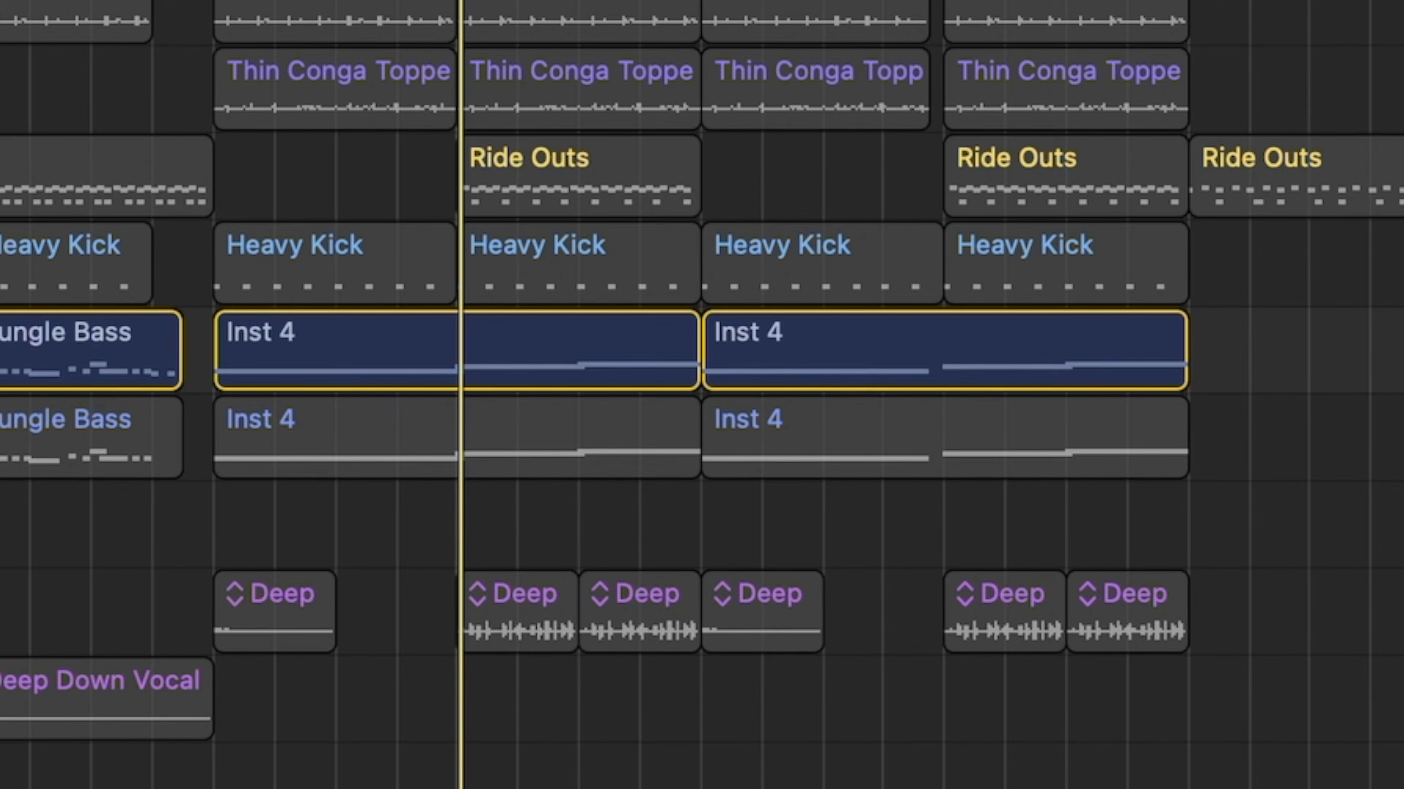
{"action": "left_click", "coordinate": [3, 436], "text": "shift"}
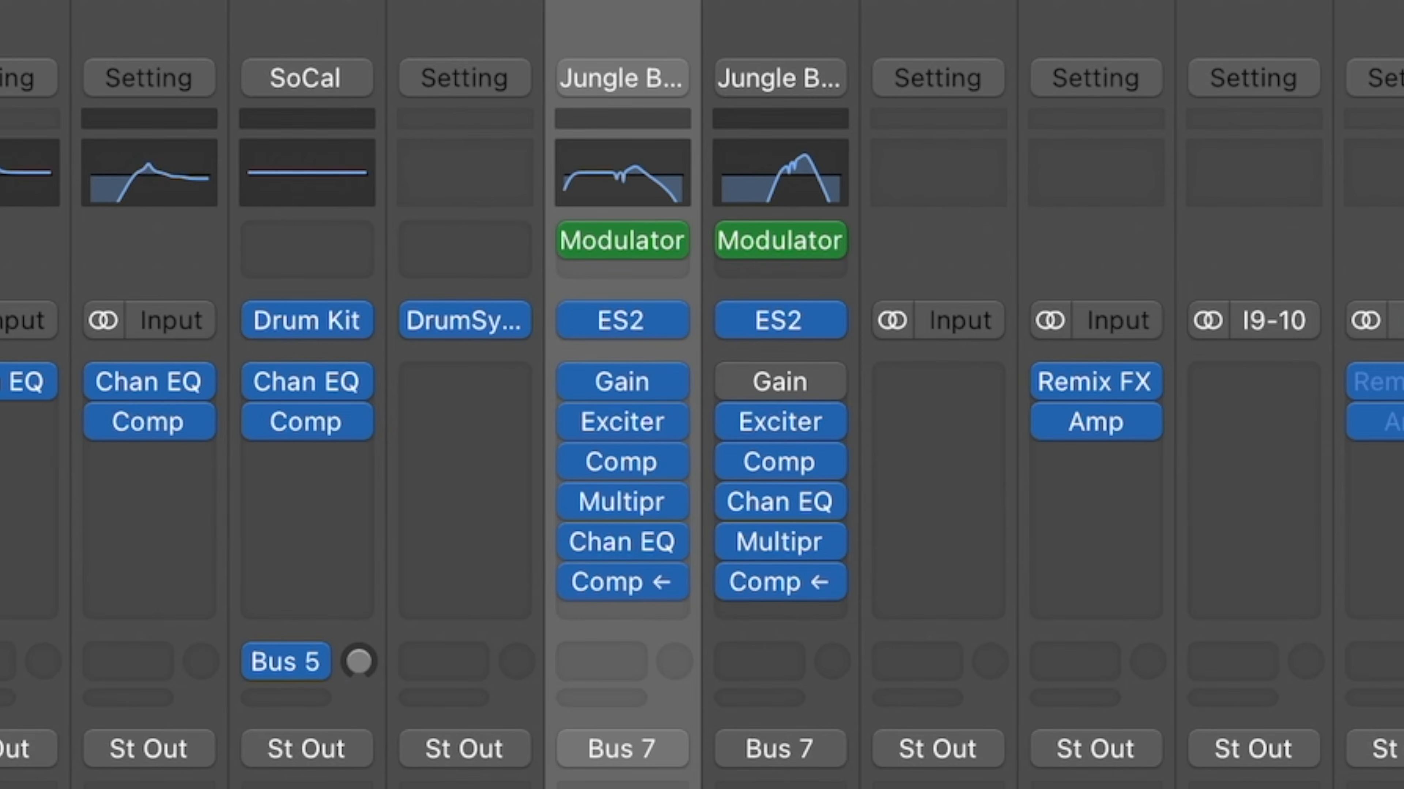
Bypass the Gain, Exciter, Compressor, Multipressor and Channel EQ on the selected Jungle Bass channel and open its ES2 synth.
{"action": "left_click", "coordinate": [578, 387]}
{"action": "left_click", "coordinate": [578, 423]}
{"action": "left_click", "coordinate": [578, 462]}
{"action": "left_click", "coordinate": [578, 503]}
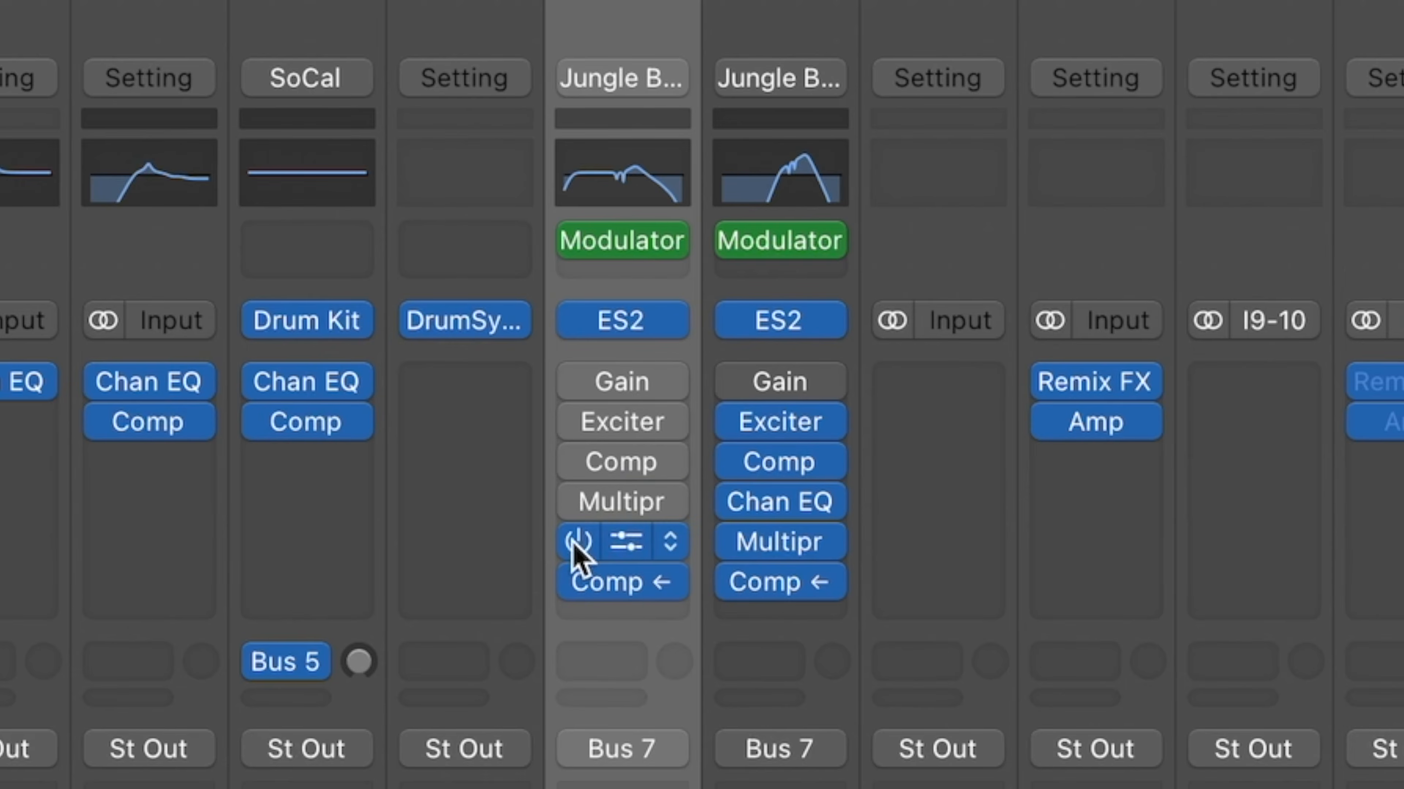
{"action": "left_click", "coordinate": [578, 544]}
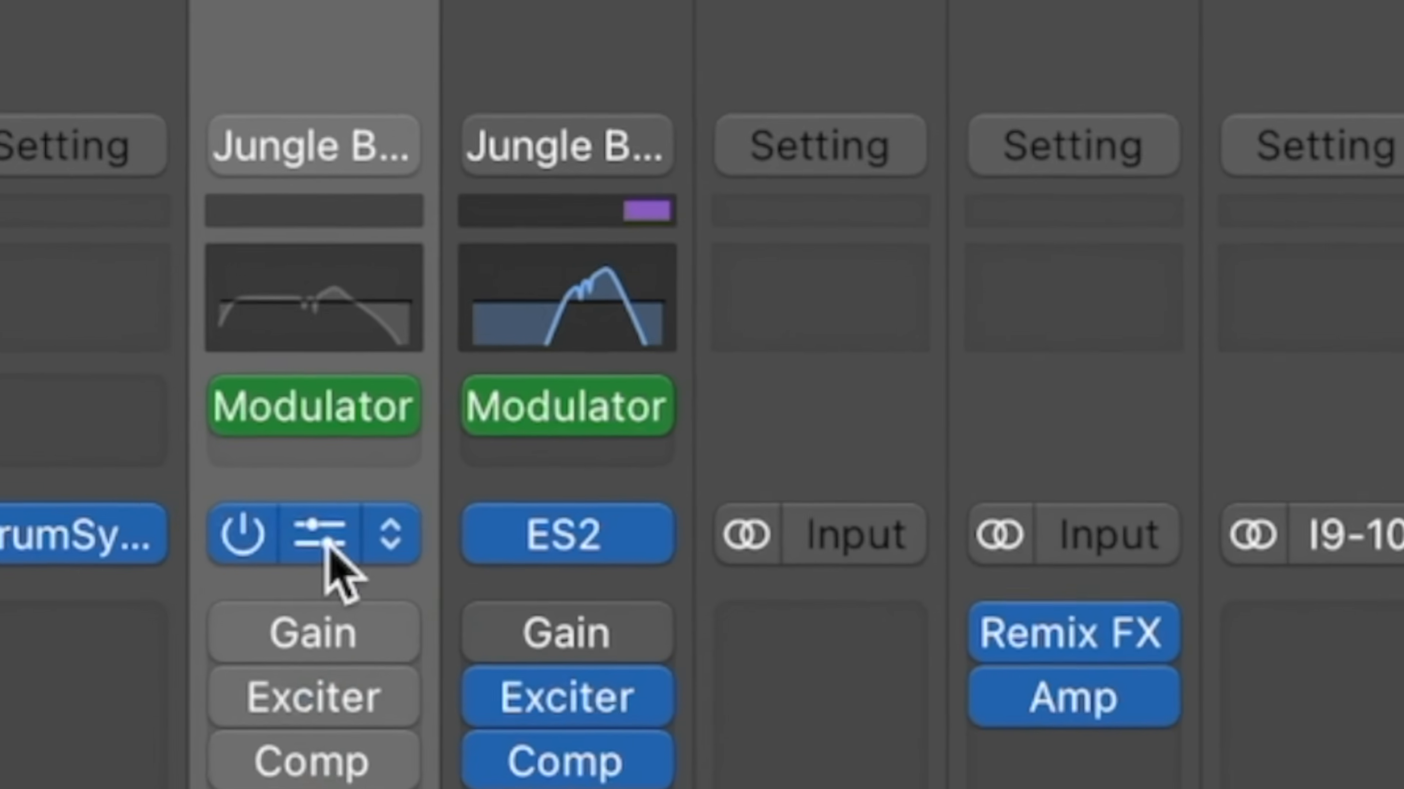
{"action": "left_click", "coordinate": [622, 323]}
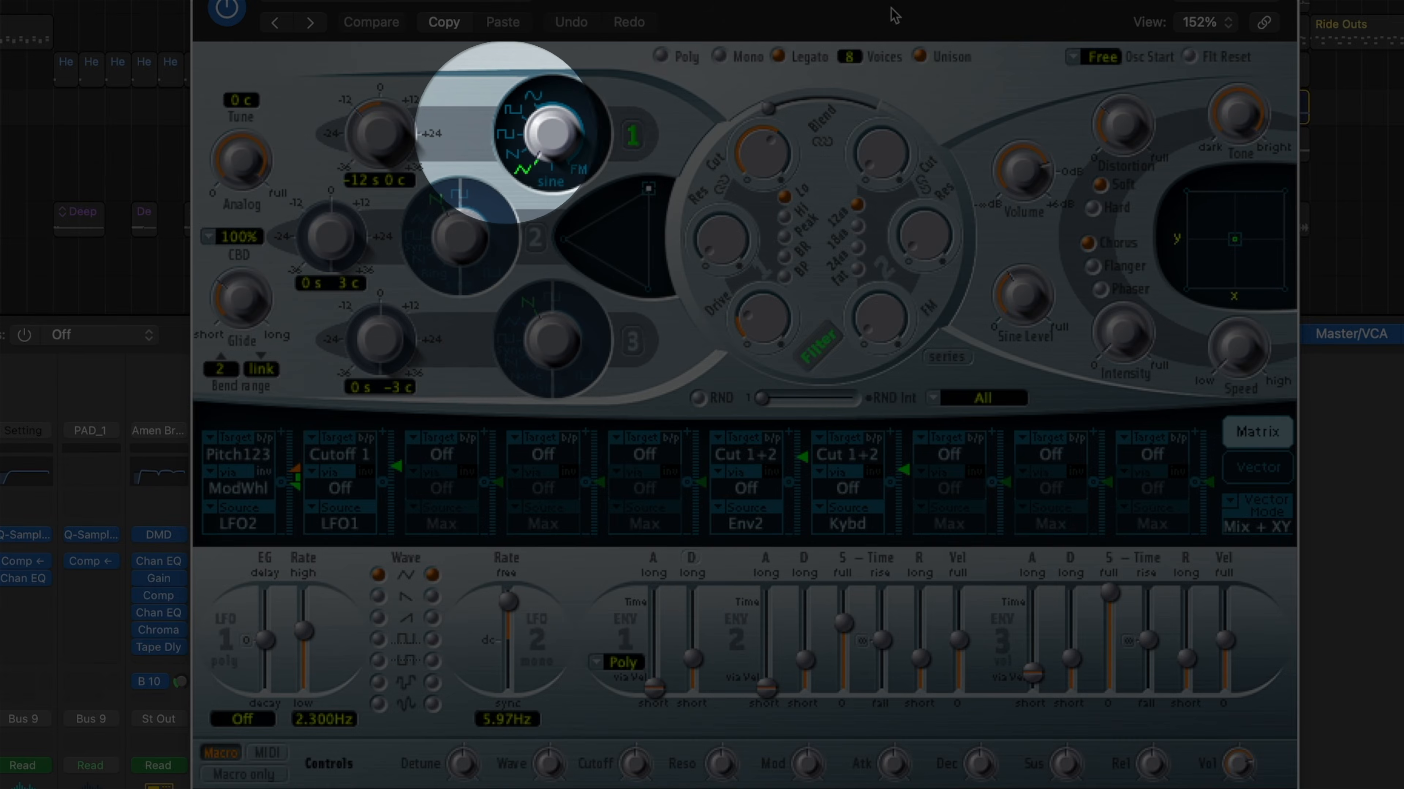
Inspect the ES2 filter's cutoff and drive, try the Hard distortion type and return it to Soft.
{"action": "left_click_drag", "start_coordinate": [889, 6], "coordinate": [845, 5]}
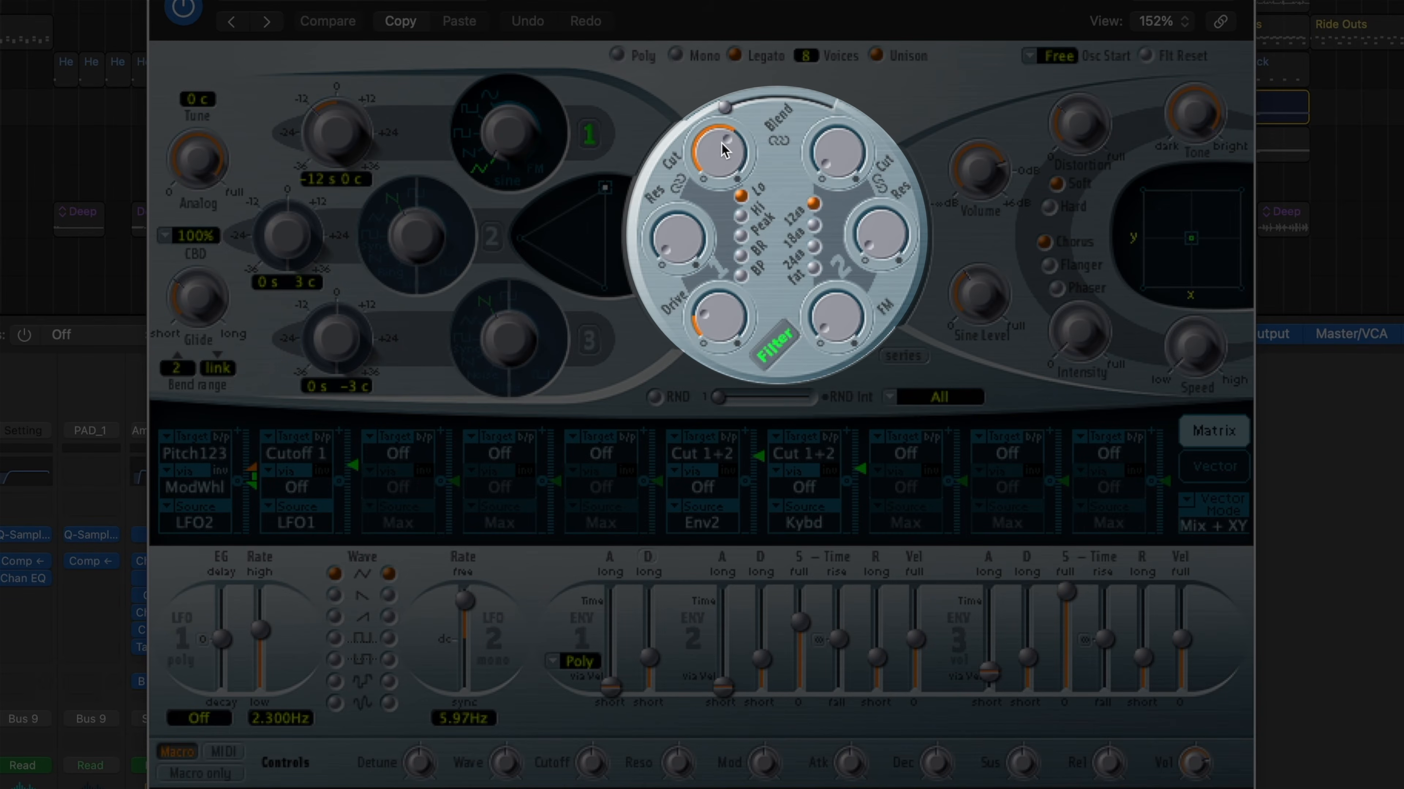
{"action": "left_click", "coordinate": [728, 166]}
{"action": "left_click", "coordinate": [709, 327]}
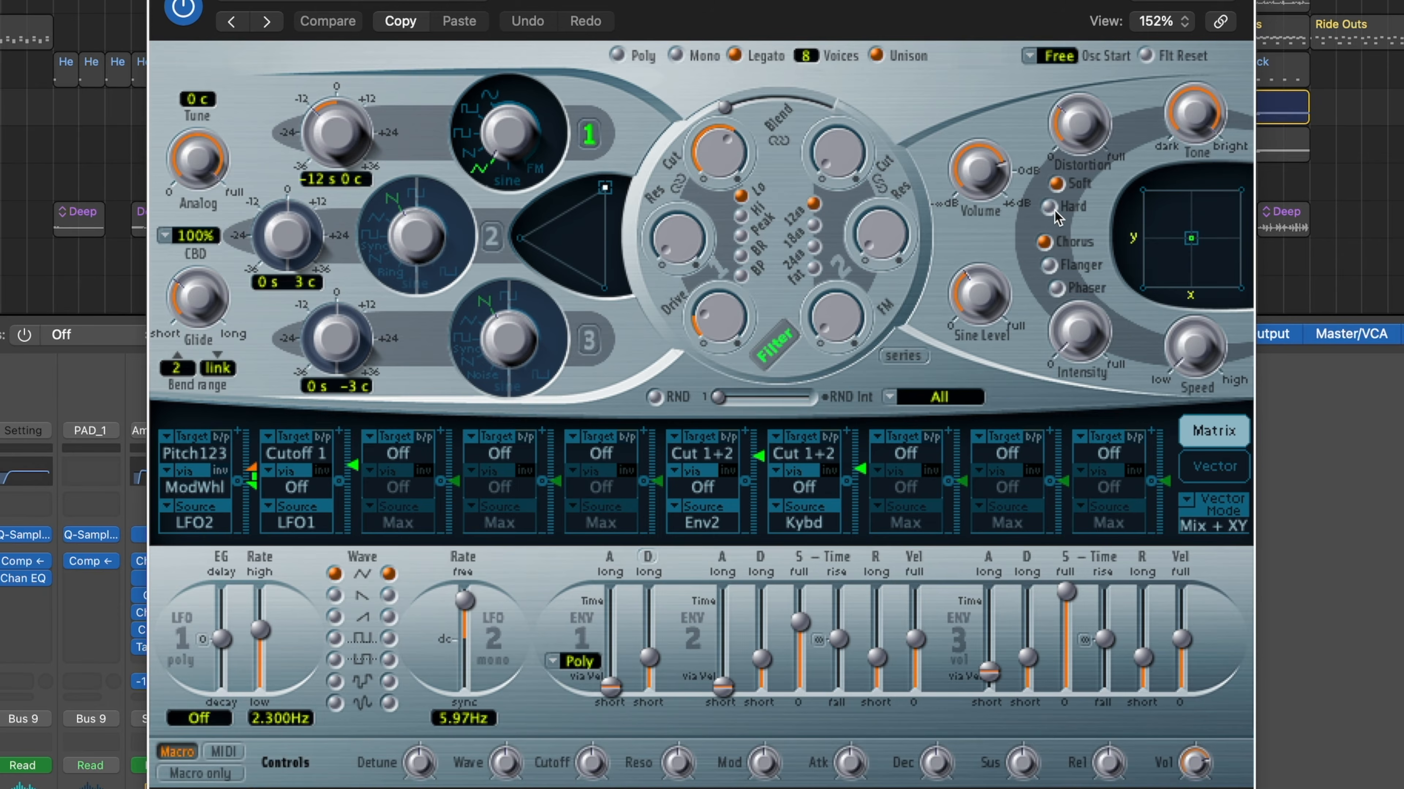
{"action": "left_click", "coordinate": [1053, 211]}
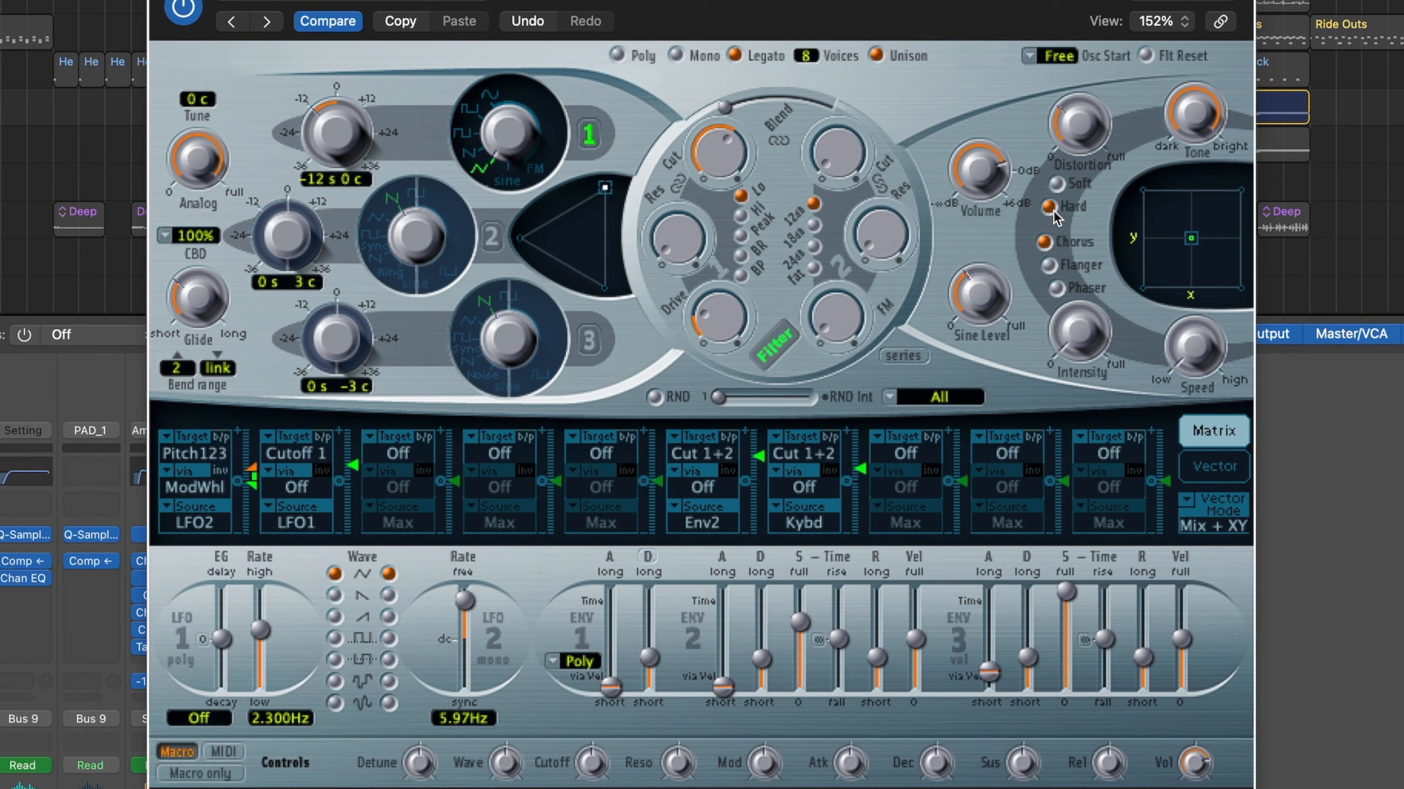
{"action": "left_click", "coordinate": [1056, 185]}
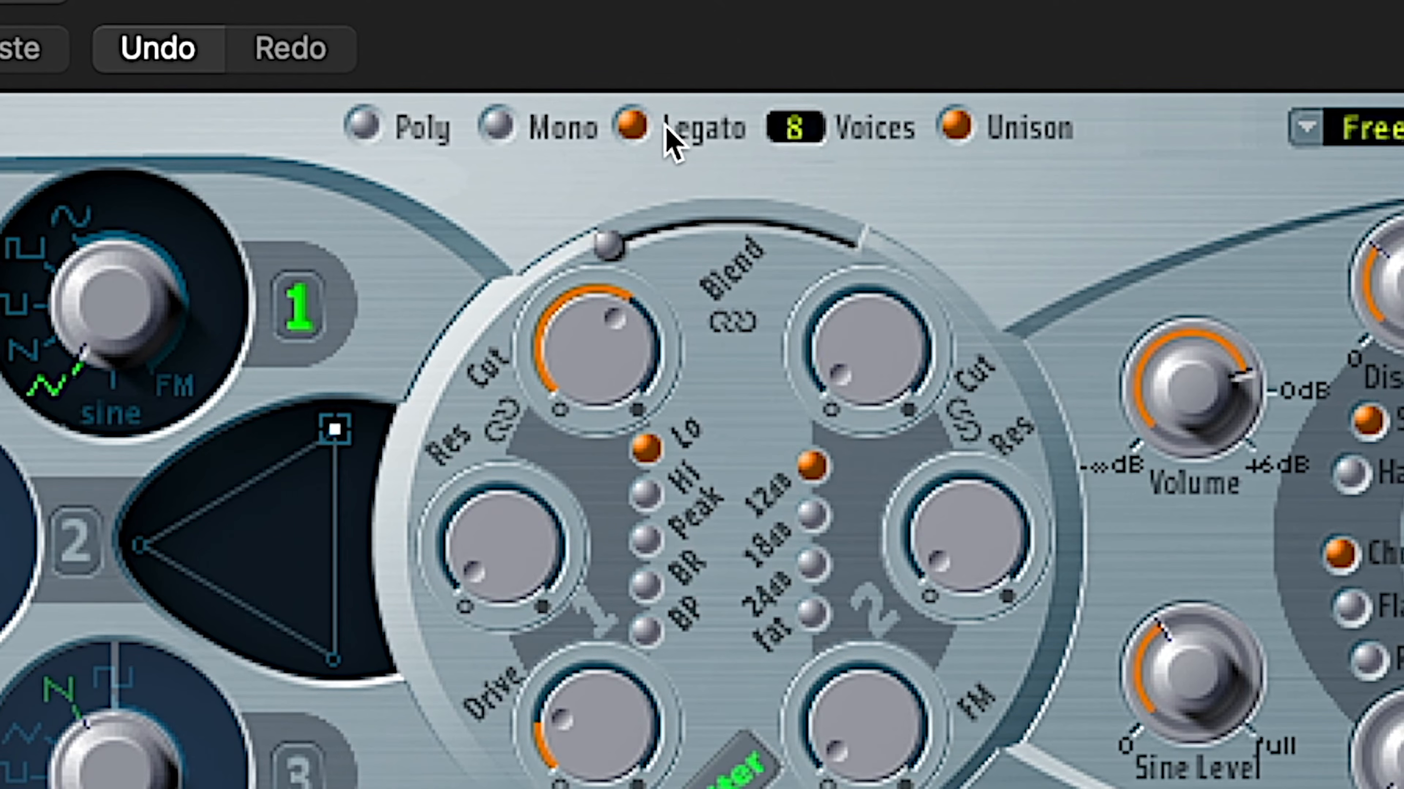
Compare the Soft and Hard oscillator start modes in ES2 and return the setting to Free.
{"action": "left_click", "coordinate": [951, 133]}
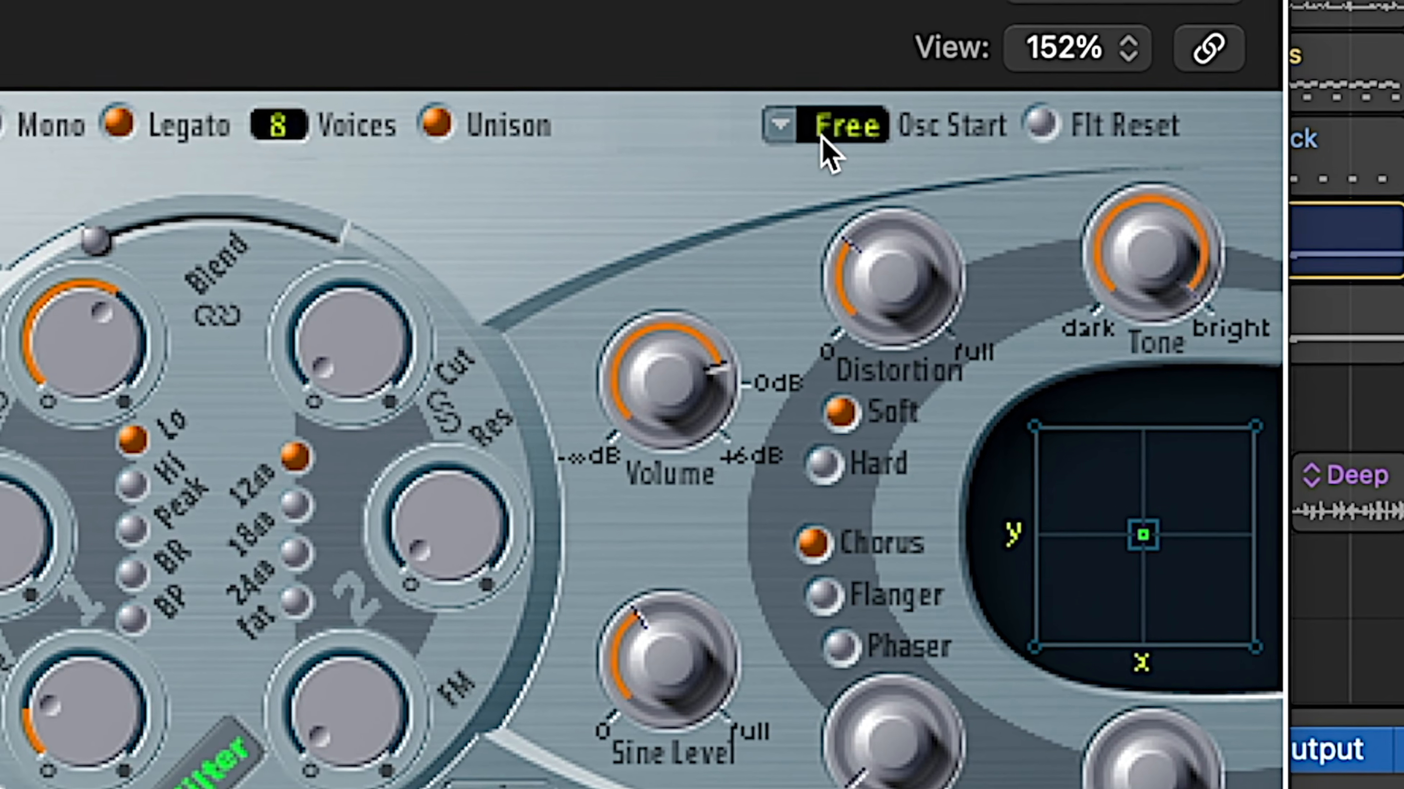
{"action": "left_click", "coordinate": [824, 132]}
{"action": "left_click", "coordinate": [906, 130]}
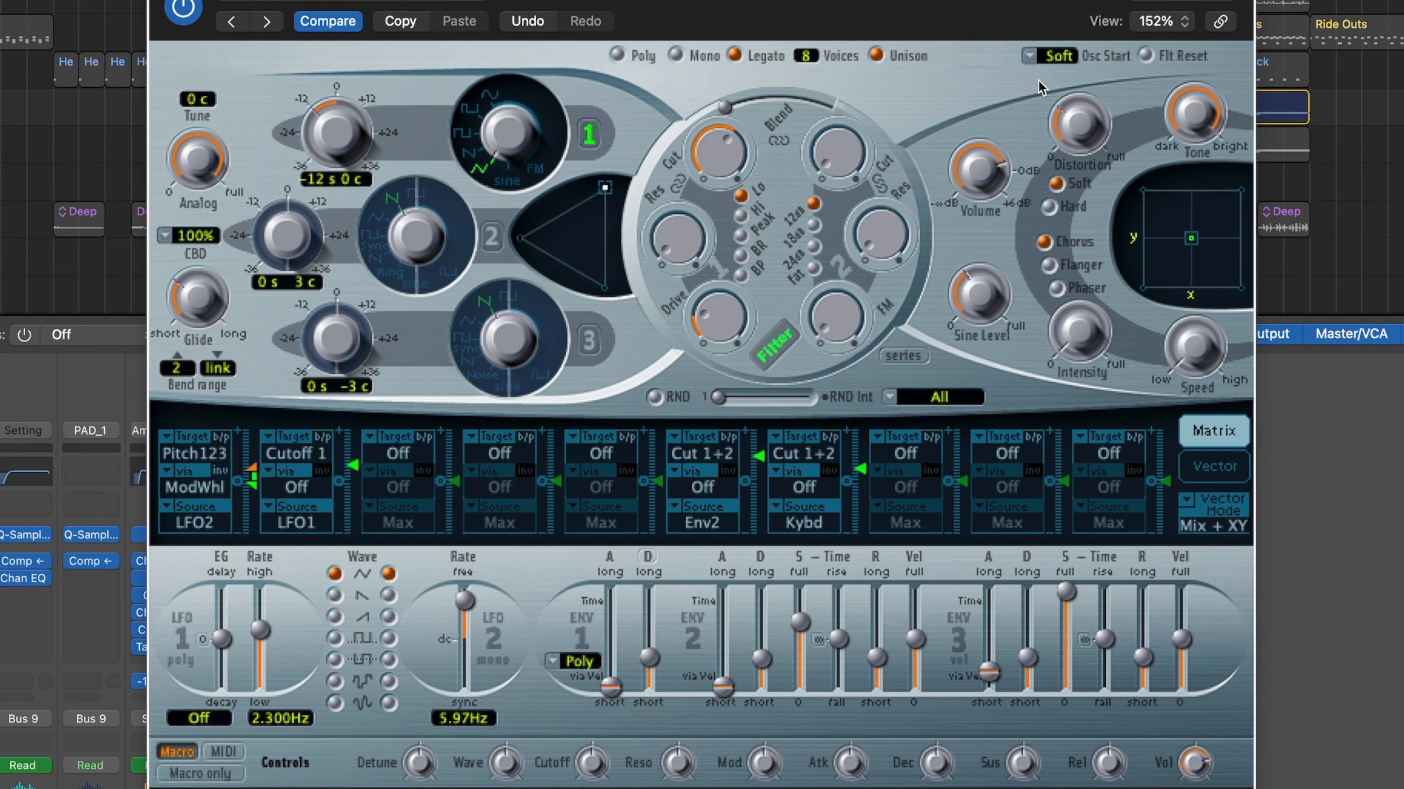
{"action": "left_click", "coordinate": [1034, 55]}
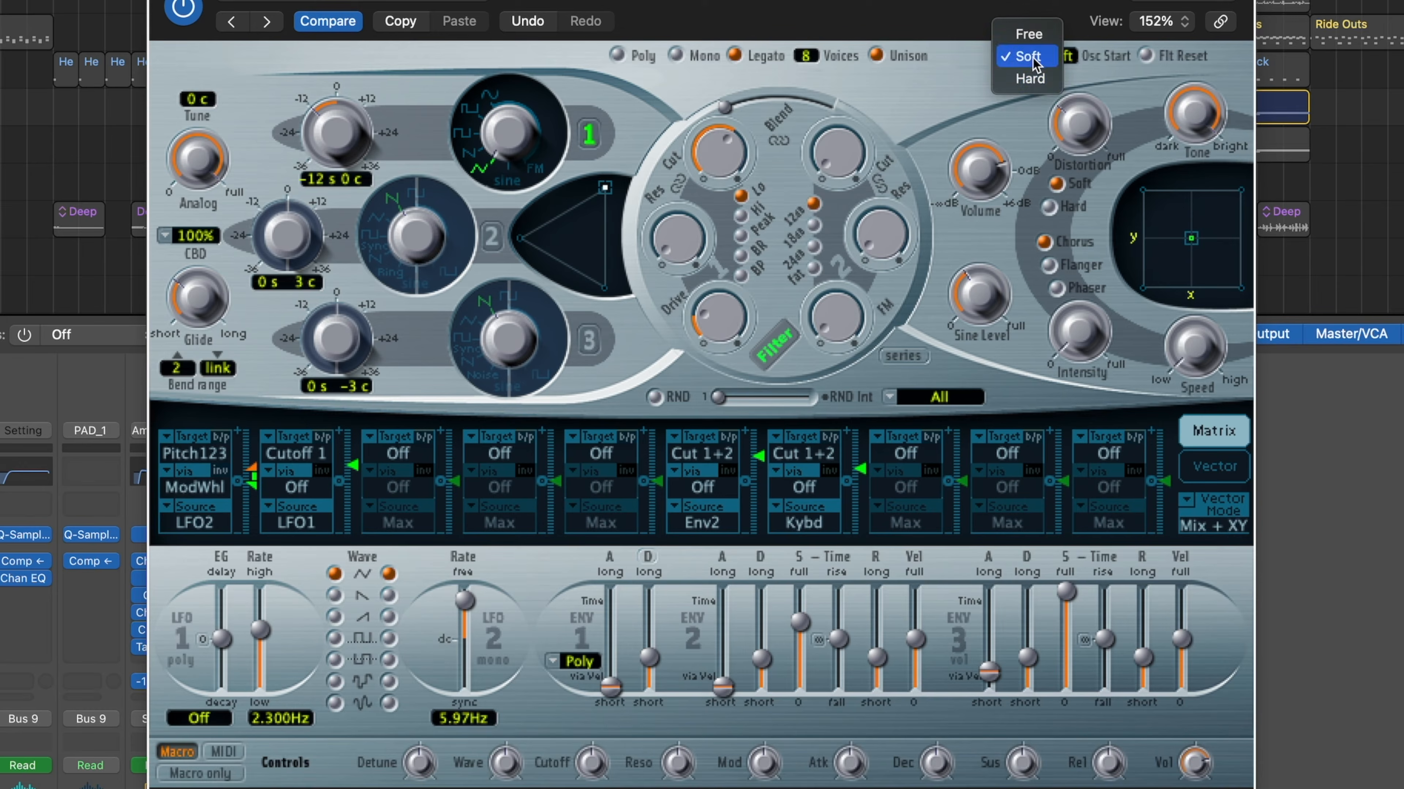
{"action": "left_click", "coordinate": [1035, 79]}
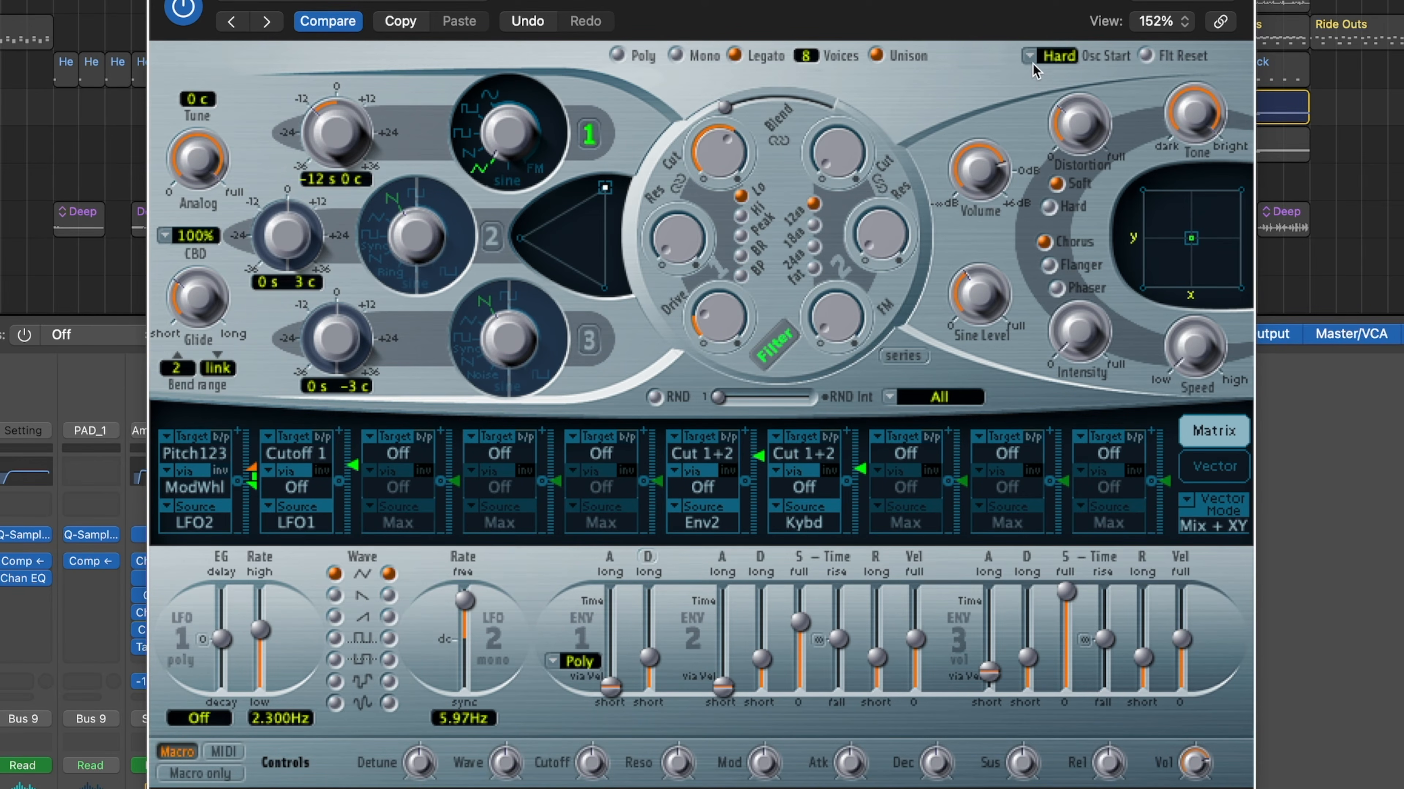
{"action": "left_click", "coordinate": [1033, 64]}
{"action": "left_click", "coordinate": [1041, 14]}
{"action": "left_click", "coordinate": [200, 300]}
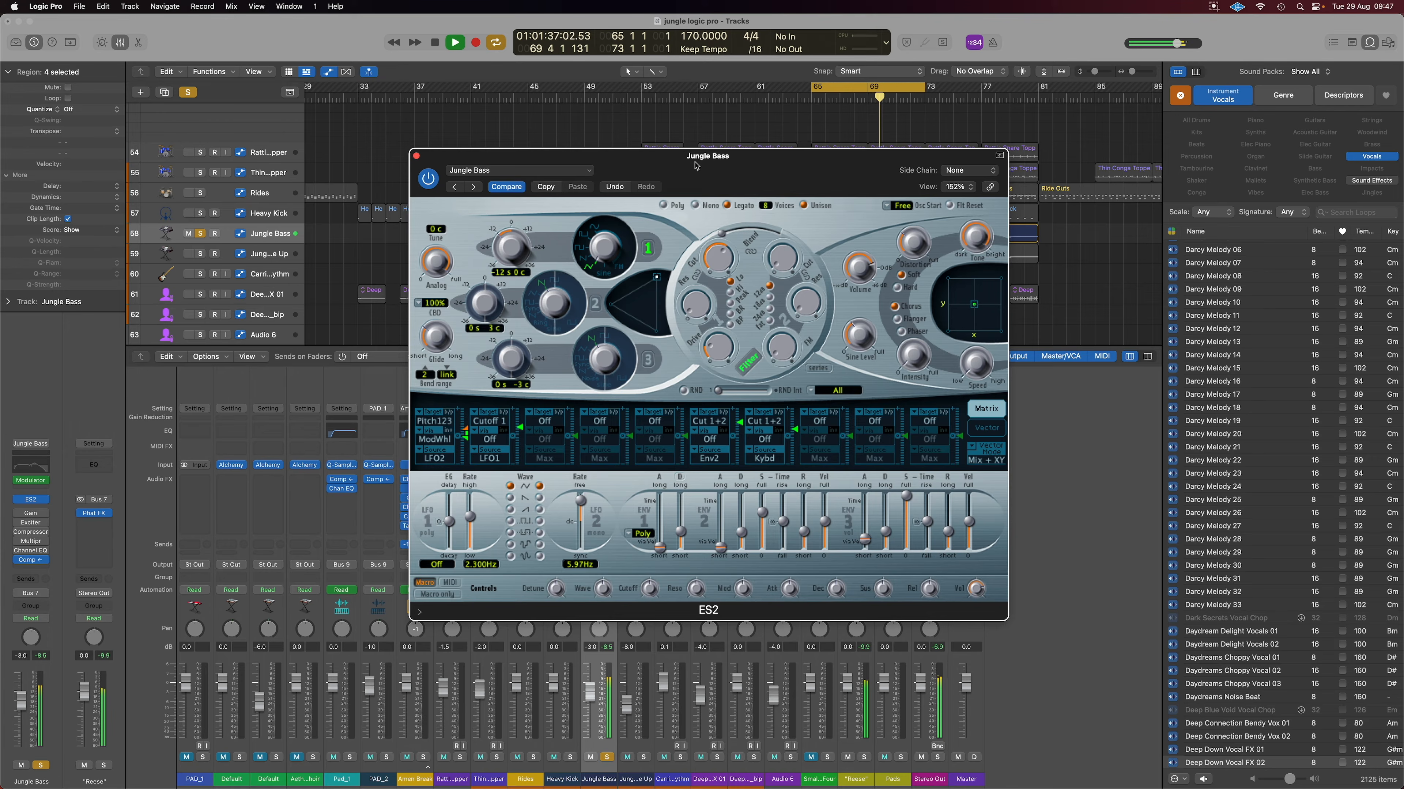
Re-enable the Gain and Exciter on the Jungle Bass channel and inspect the Modulator driving the Exciter's harmonics and frequency.
{"action": "left_click", "coordinate": [417, 157]}
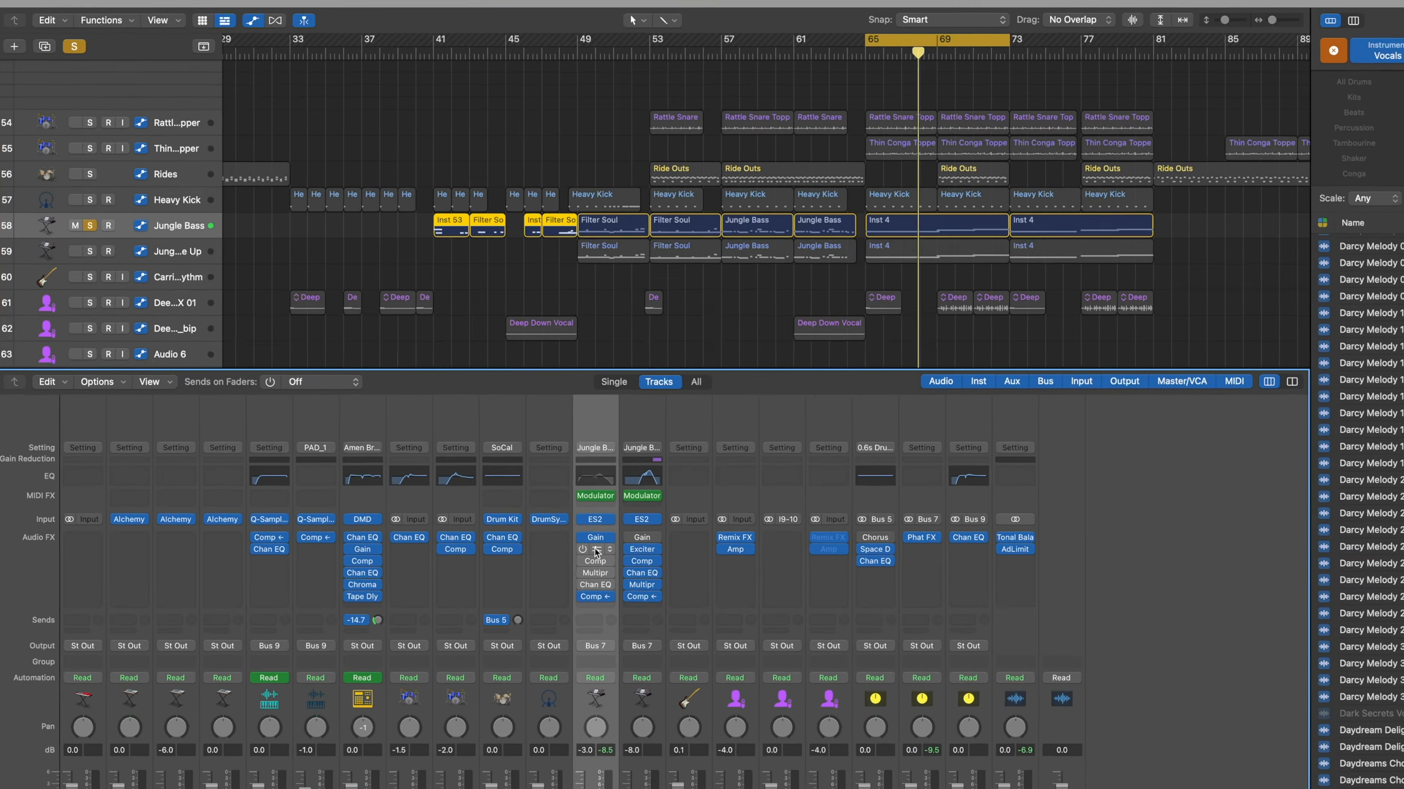
{"action": "left_click", "coordinate": [646, 412]}
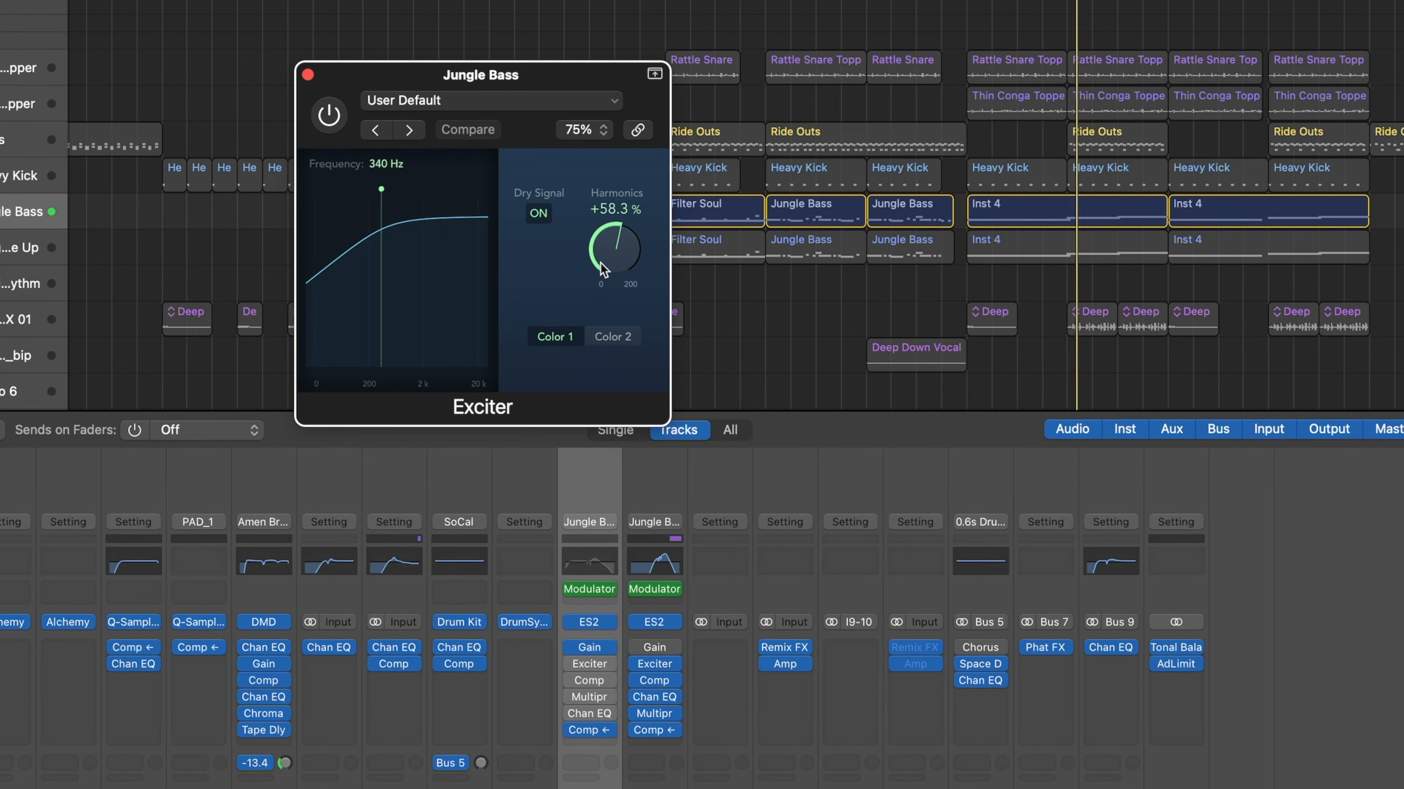
{"action": "left_click", "coordinate": [591, 590]}
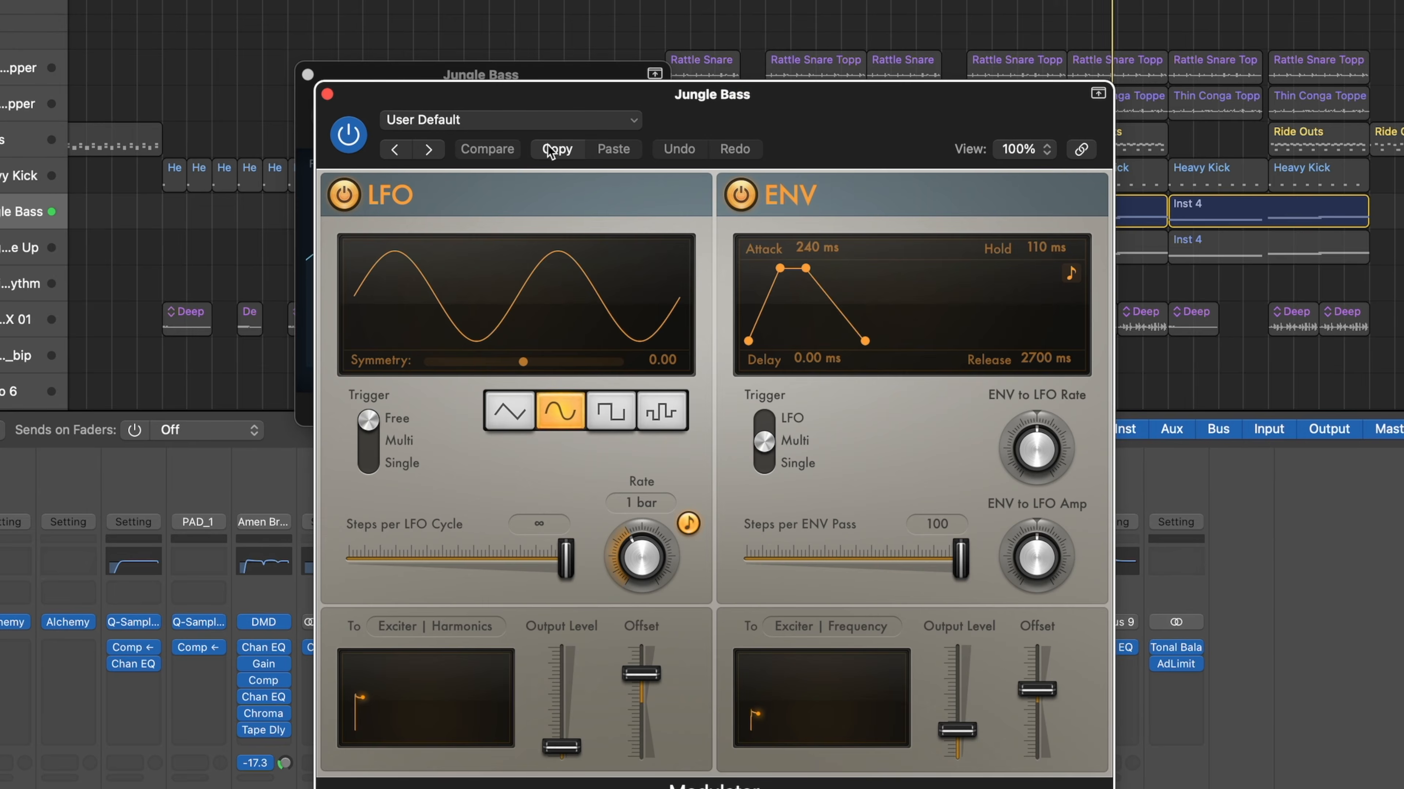
{"action": "left_click_drag", "start_coordinate": [518, 69], "coordinate": [1228, 153]}
{"action": "left_click_drag", "start_coordinate": [900, 124], "coordinate": [637, 44]}
{"action": "left_click_drag", "start_coordinate": [1235, 174], "coordinate": [1084, 179]}
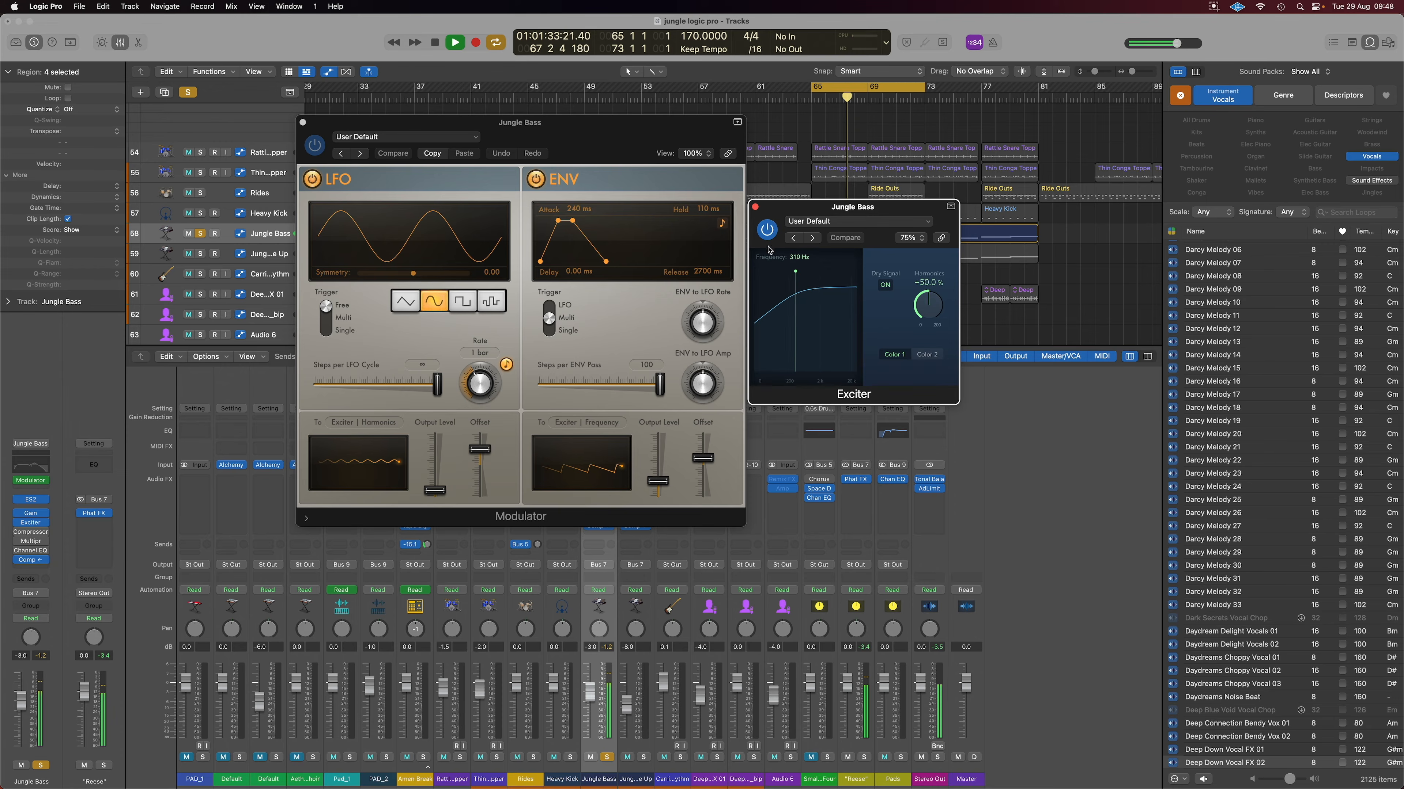
{"action": "left_click", "coordinate": [755, 207]}
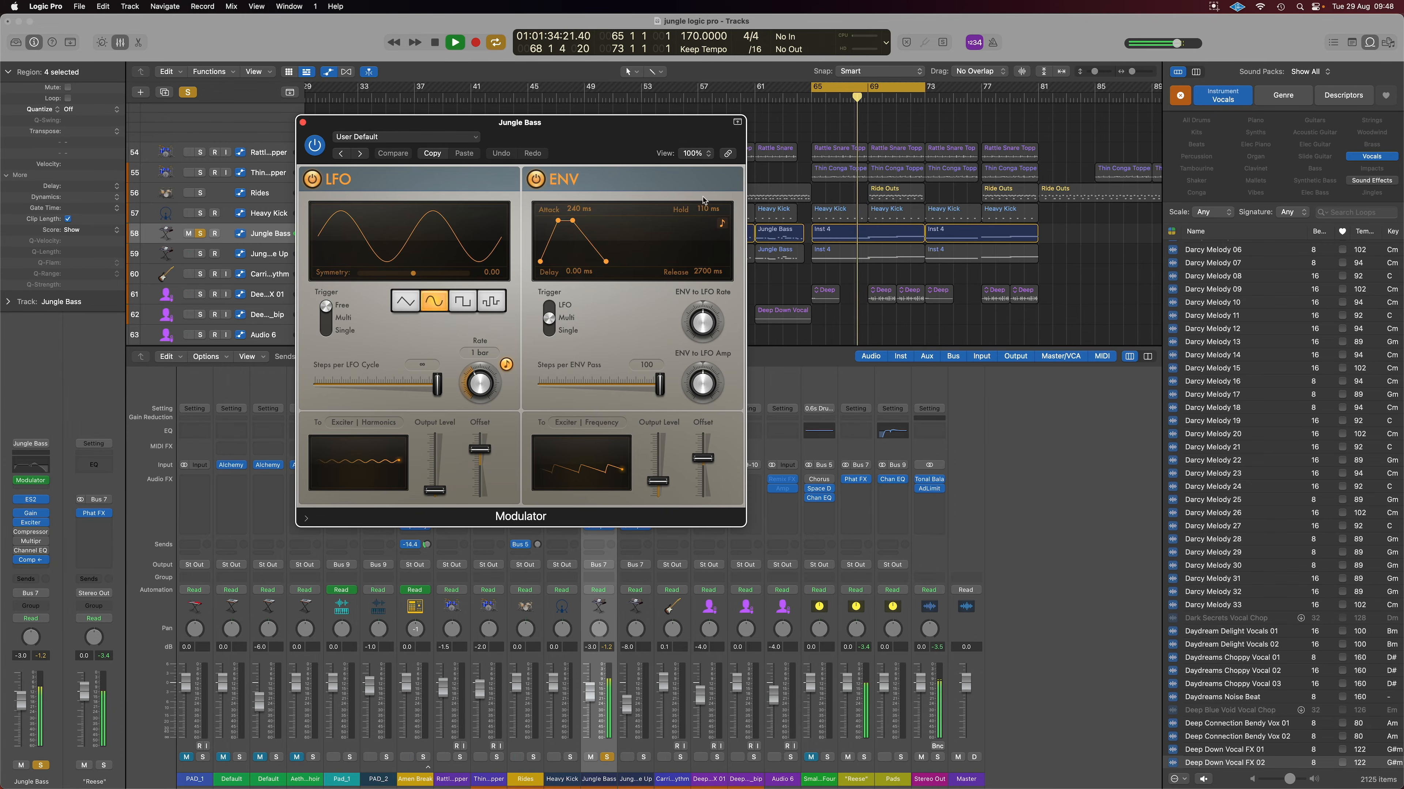
{"action": "left_click", "coordinate": [303, 123]}
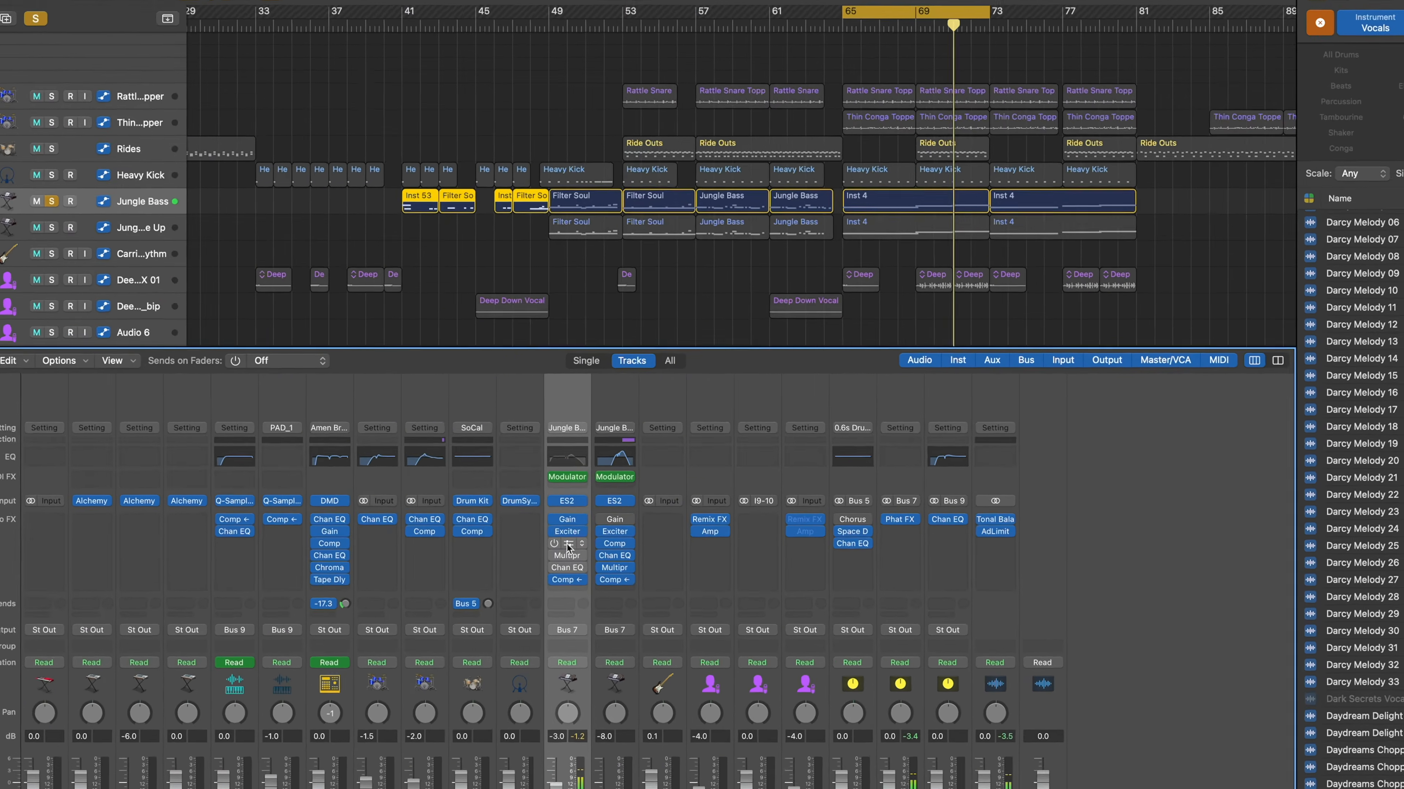
Re-enable the Compressor and Multipressor on the Jungle Bass channel, checking each plug-in's settings.
{"action": "left_click", "coordinate": [598, 498]}
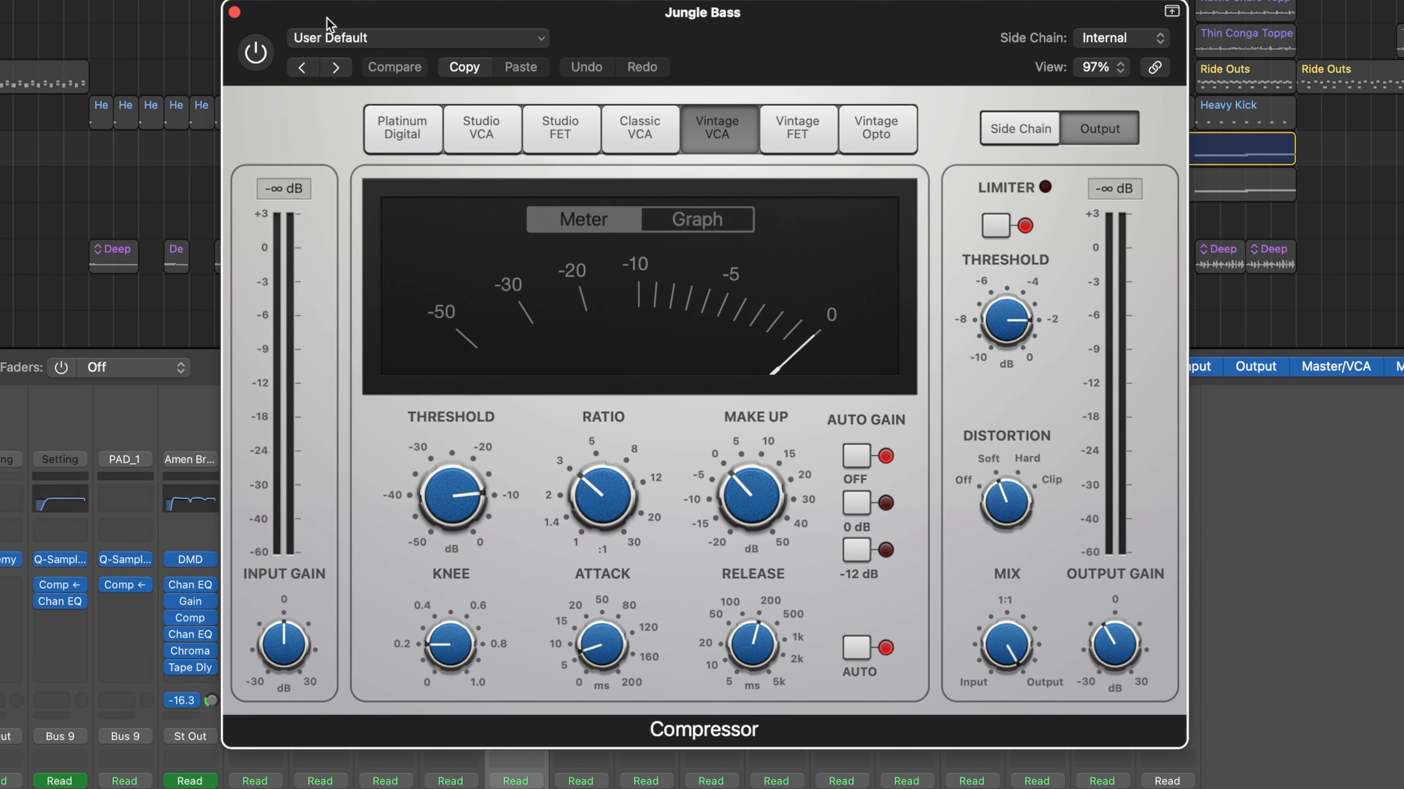
{"action": "left_click", "coordinate": [258, 52]}
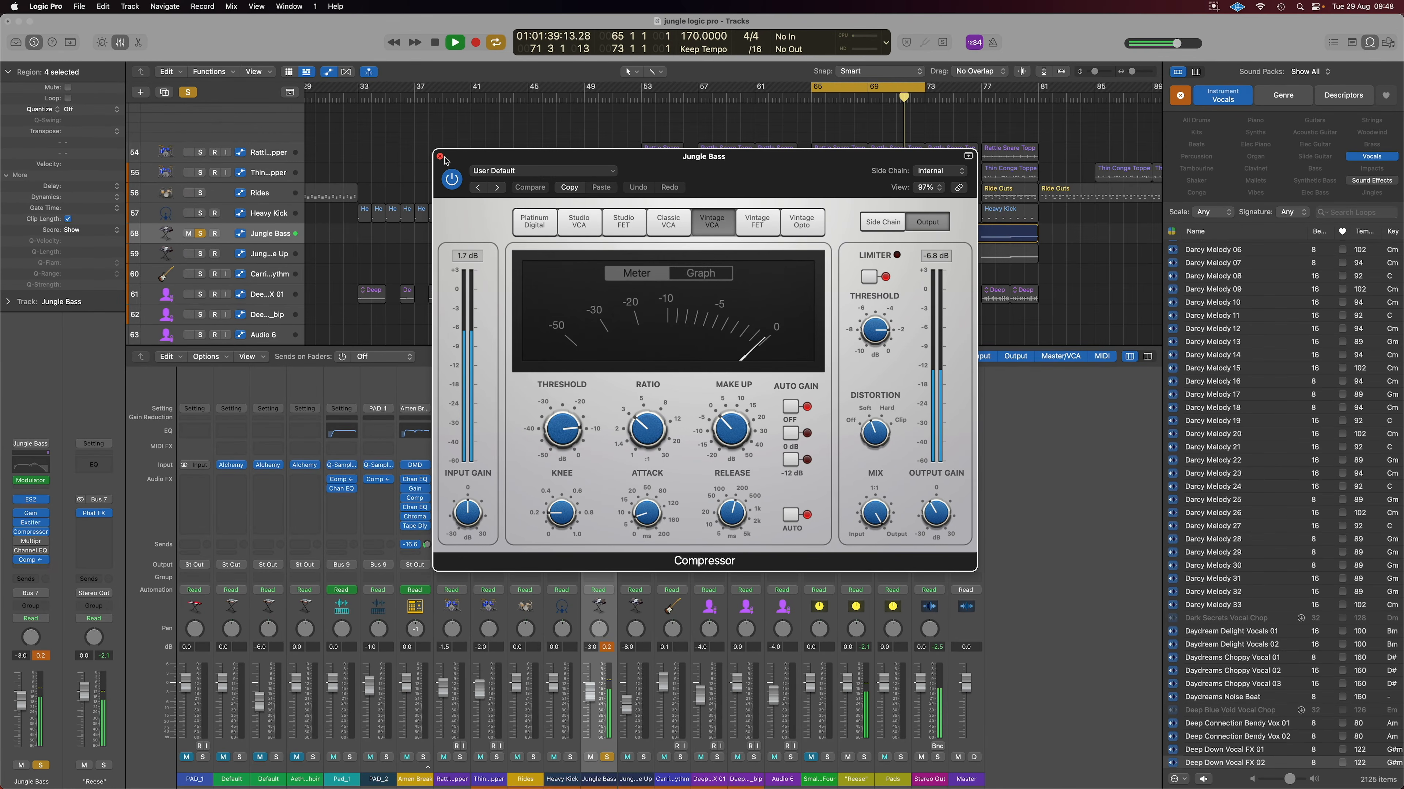
{"action": "left_click", "coordinate": [440, 157]}
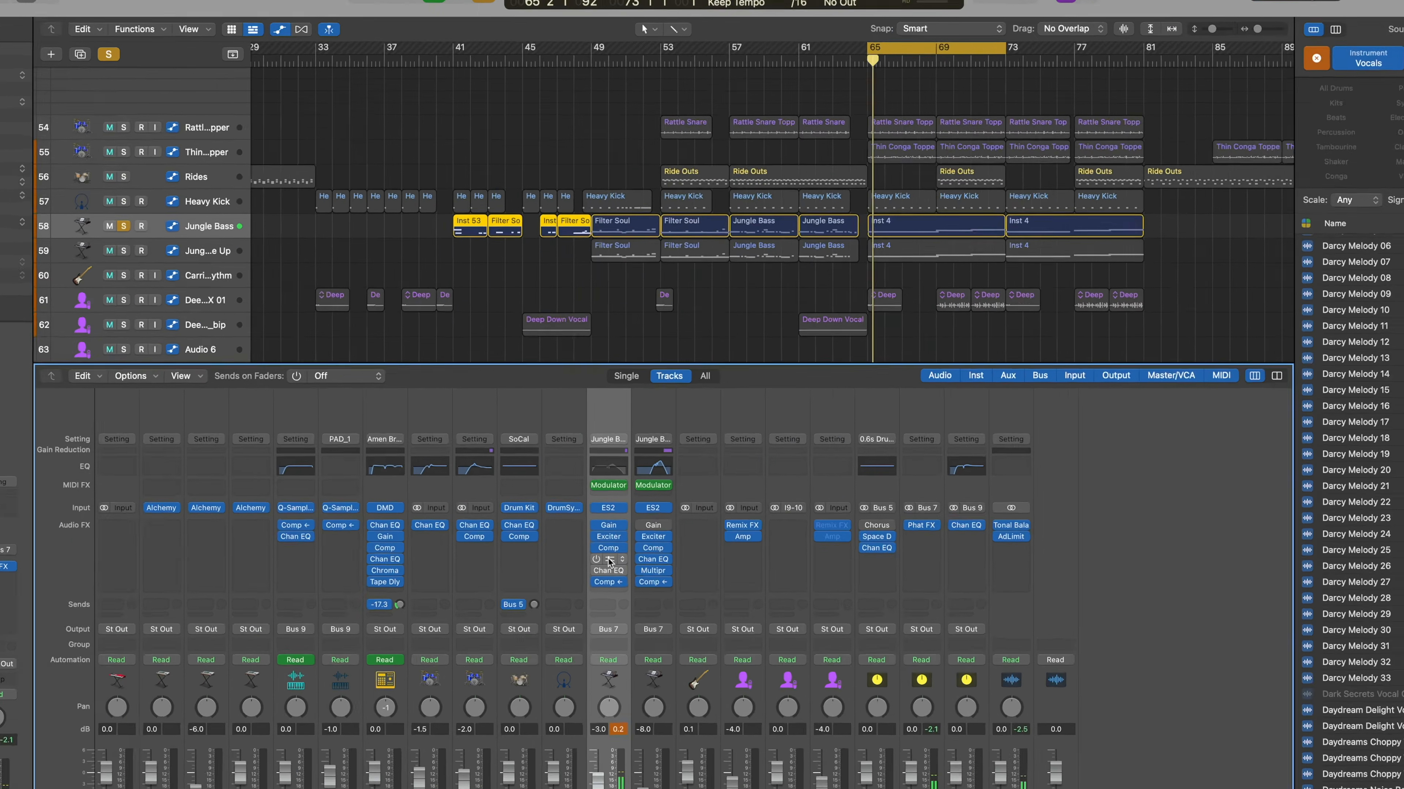
{"action": "left_click", "coordinate": [599, 507]}
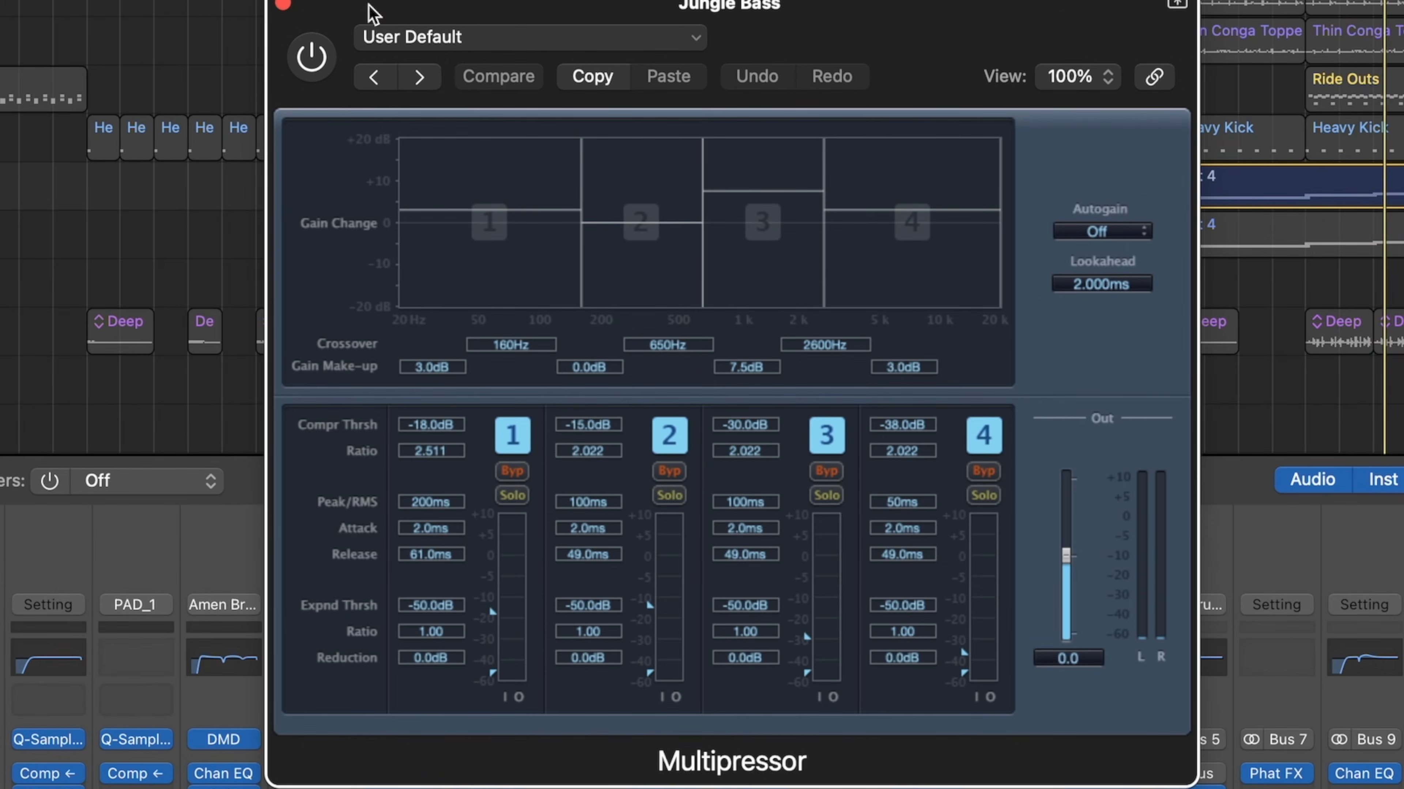
{"action": "left_click", "coordinate": [283, 5]}
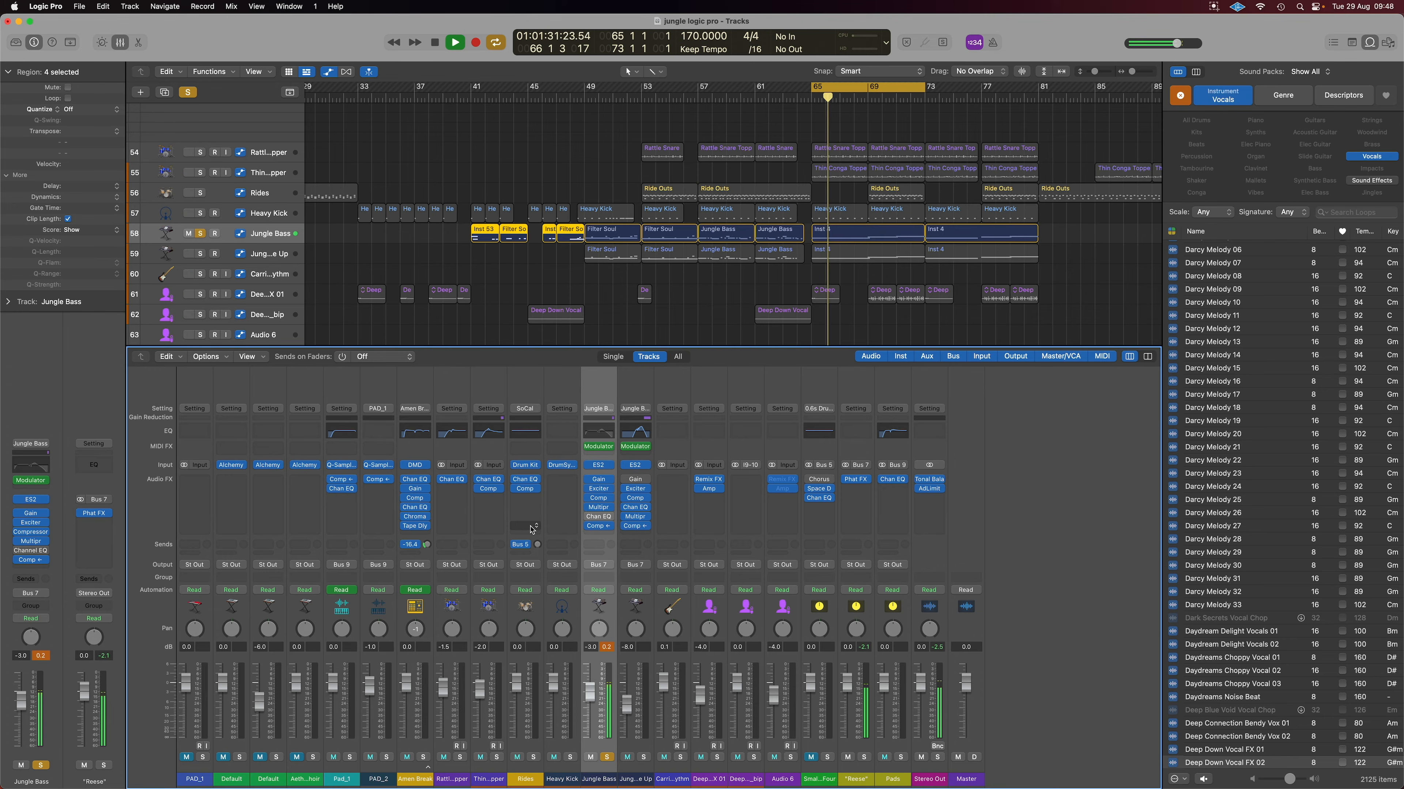
Turn the Jungle Bass channel's Channel EQ back on and review its low cut and boost curve.
{"action": "left_click", "coordinate": [598, 517]}
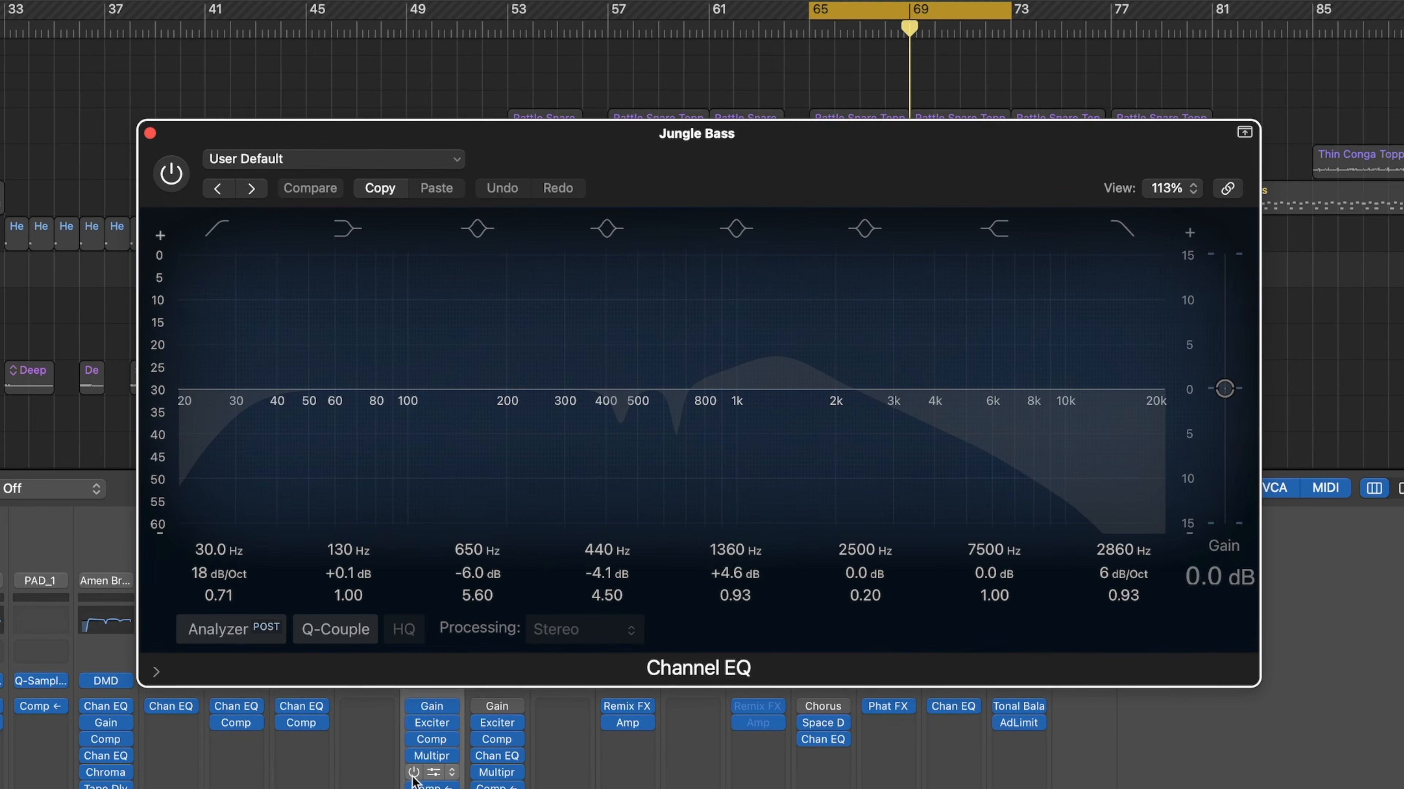
{"action": "left_click", "coordinate": [413, 772]}
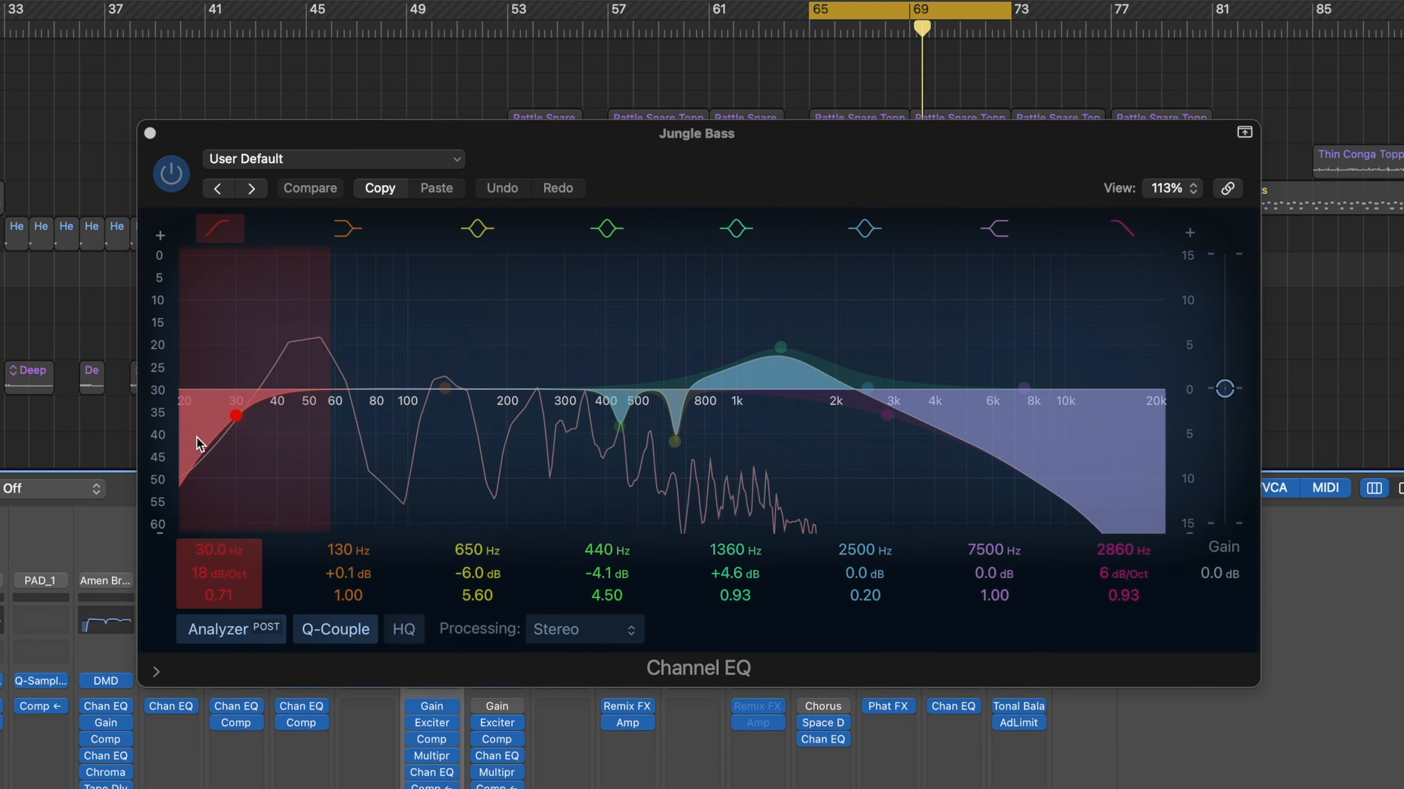
{"action": "left_click", "coordinate": [150, 132]}
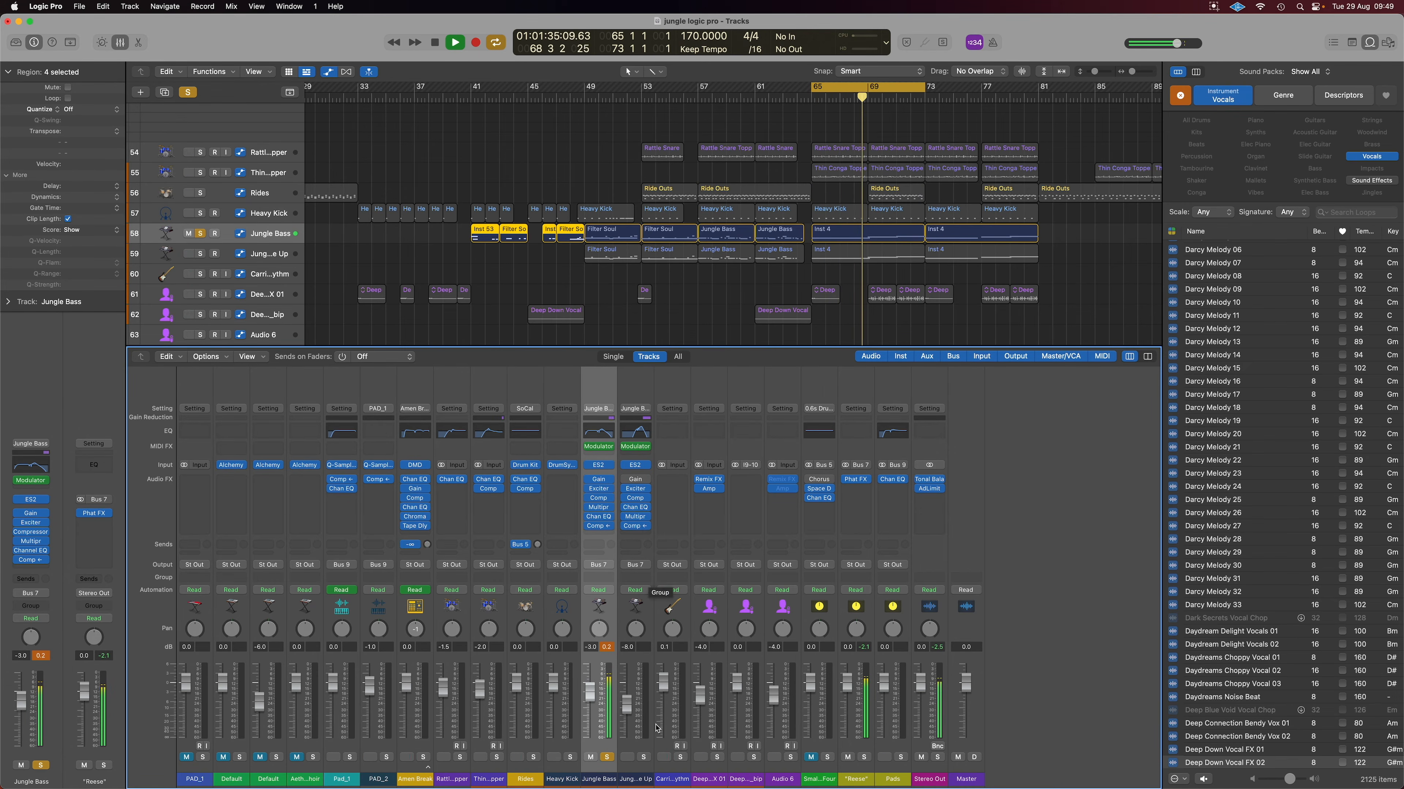
Solo the Jungle Bass Wide Up channel alongside Jungle Bass and inspect its Channel EQ curve.
{"action": "left_click", "coordinate": [643, 757]}
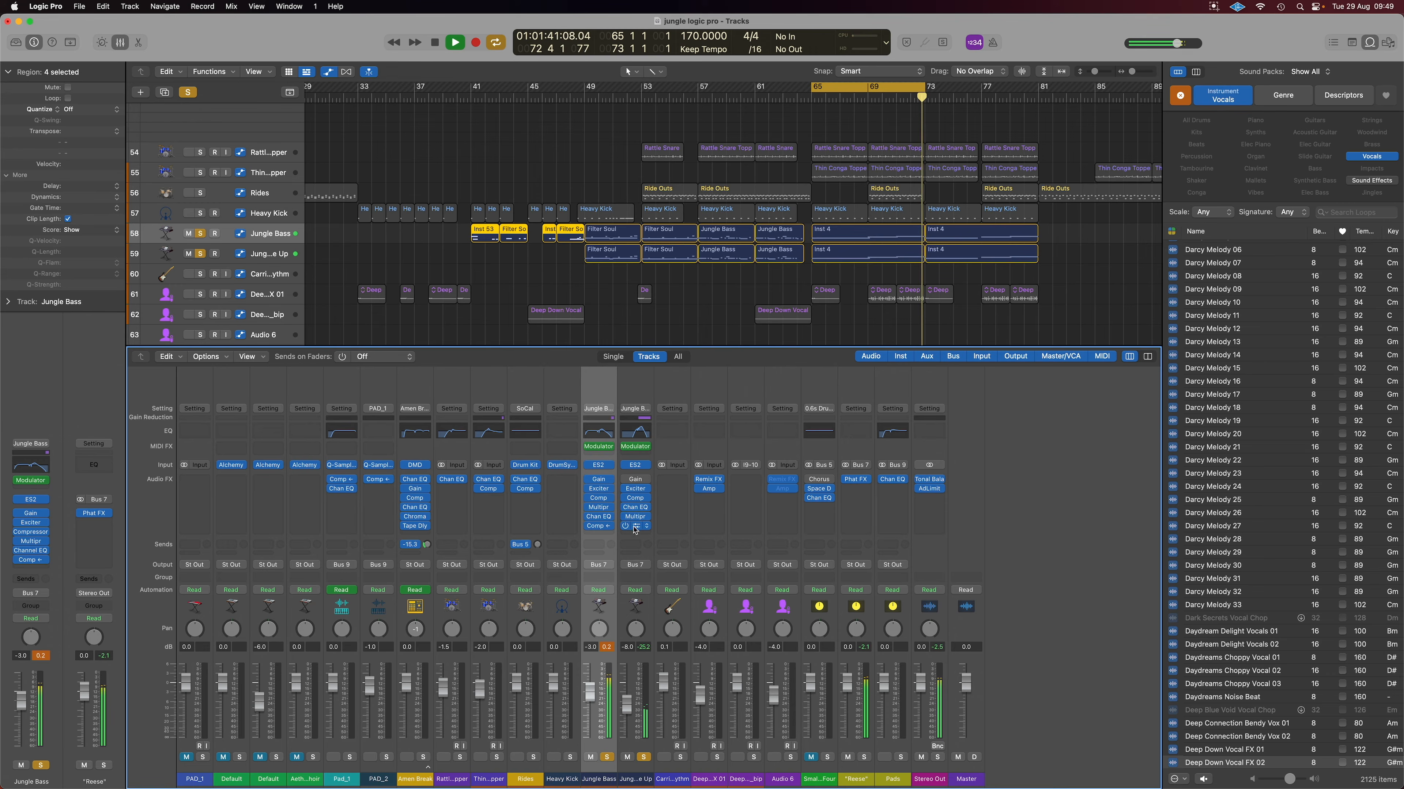
{"action": "left_click", "coordinate": [638, 509]}
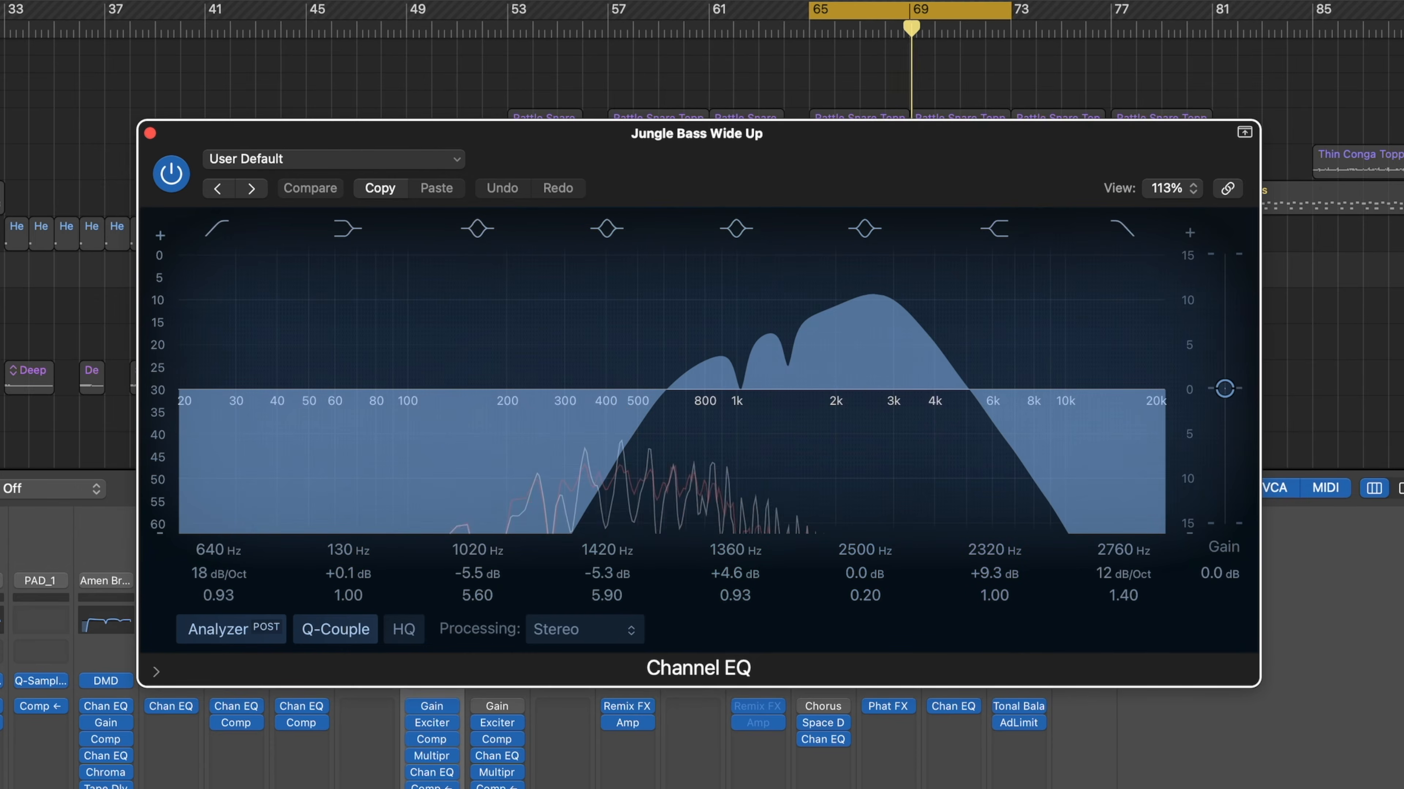
{"action": "left_click", "coordinate": [1215, 744]}
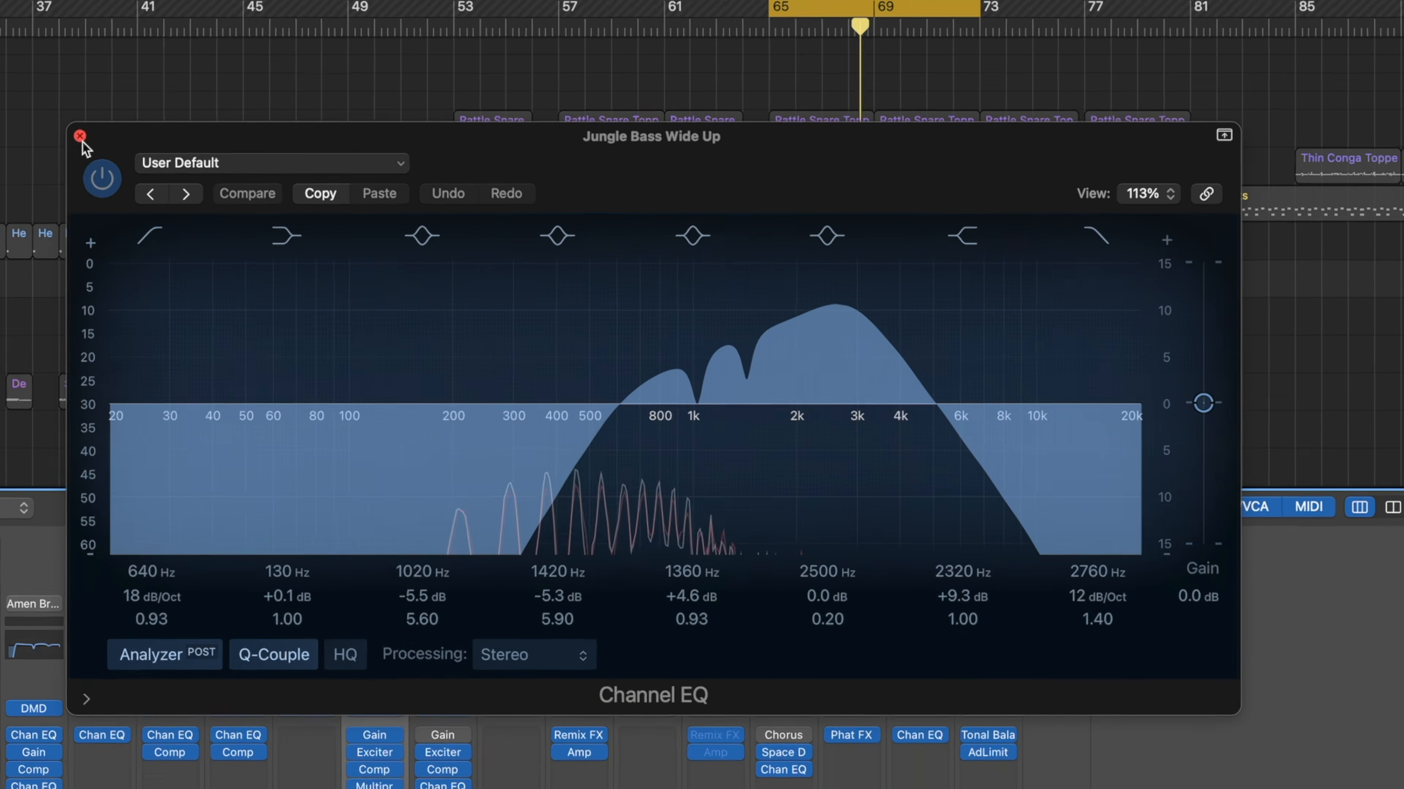
{"action": "left_click", "coordinate": [150, 133]}
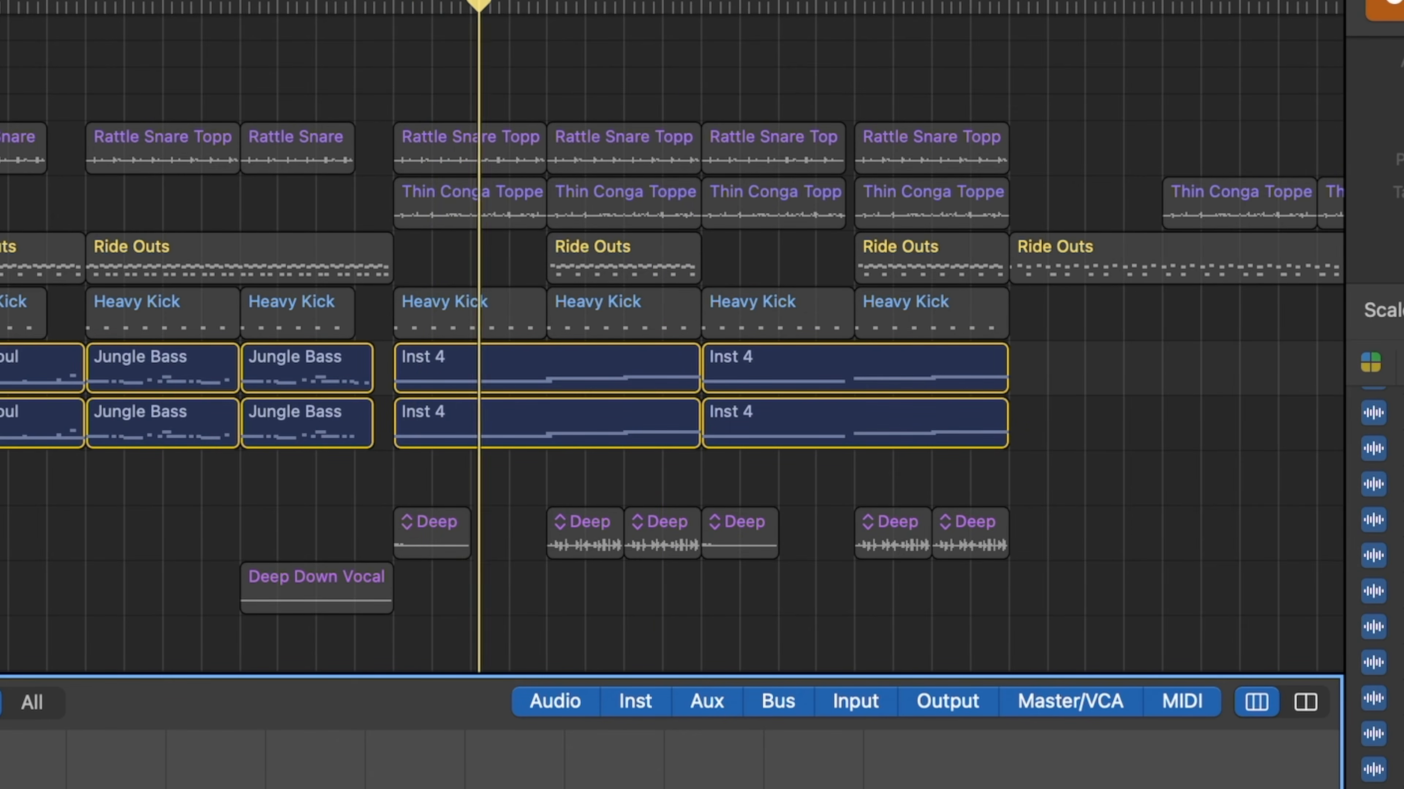
Unsolo the bass tracks and show the Flex controls for the Deep Down Vocal FX 01 regions around bar 33.
{"action": "key", "text": "Right"}
{"action": "key", "text": "s"}
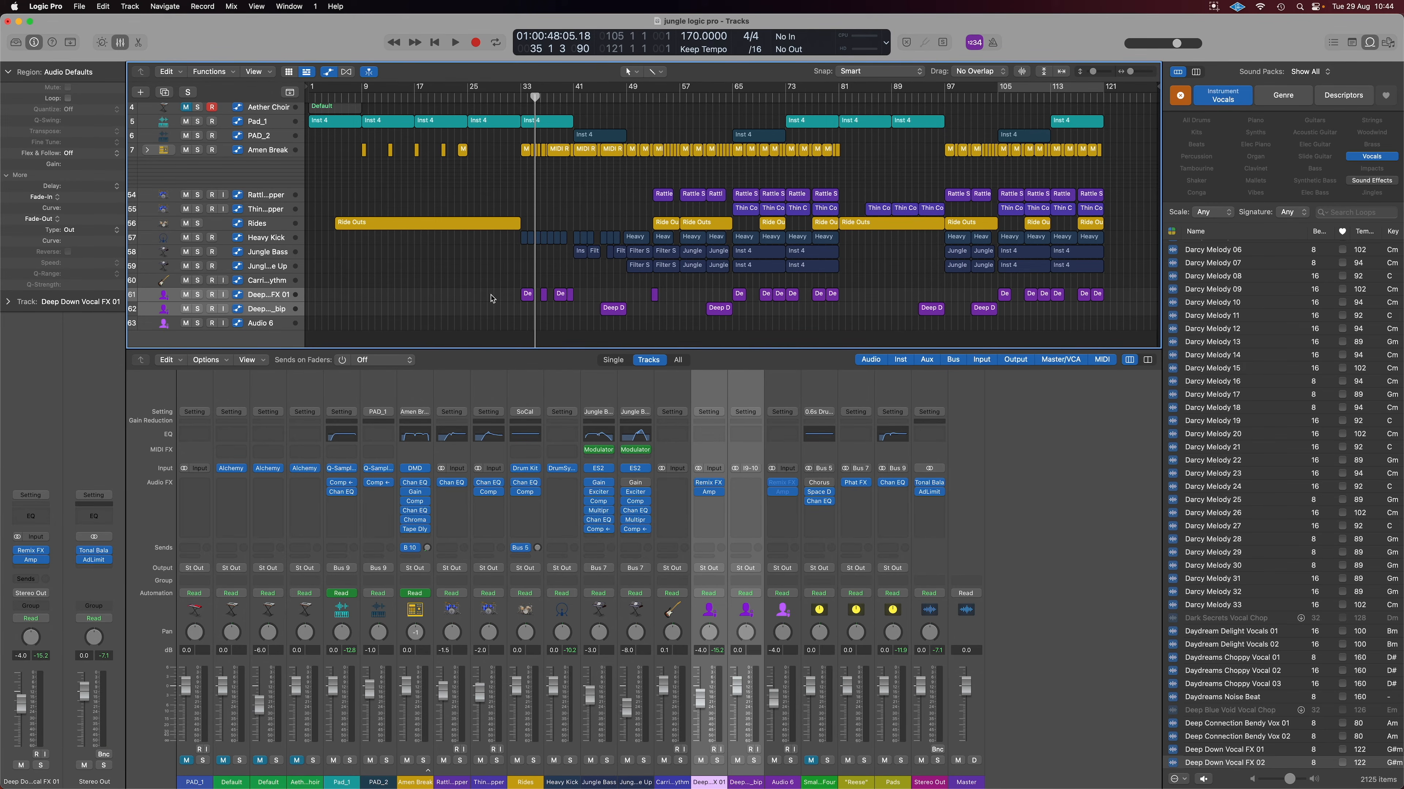
{"action": "scroll", "coordinate": [532, 299], "scroll_direction": "up", "scroll_amount": 10}
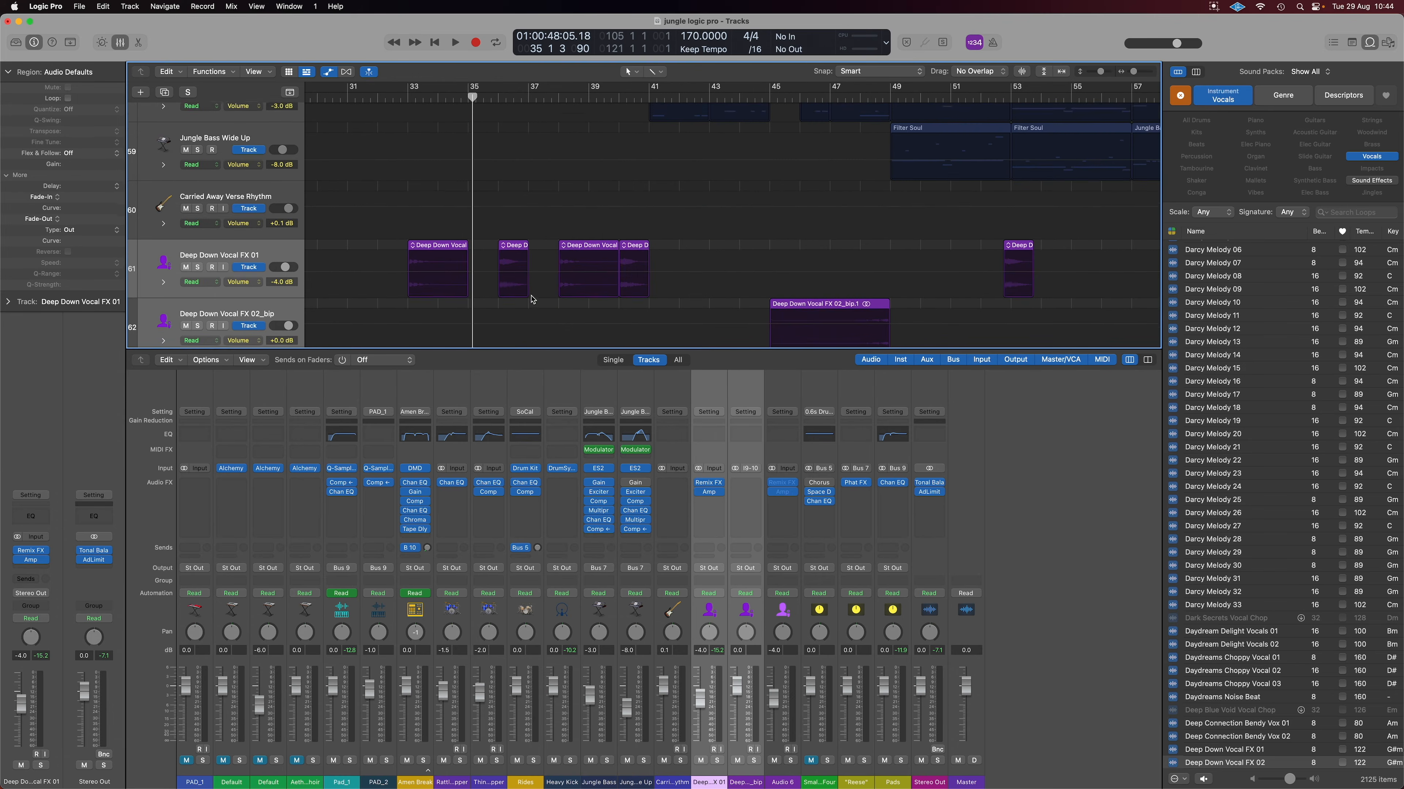
{"action": "scroll", "coordinate": [415, 264], "scroll_direction": "down", "scroll_amount": 4}
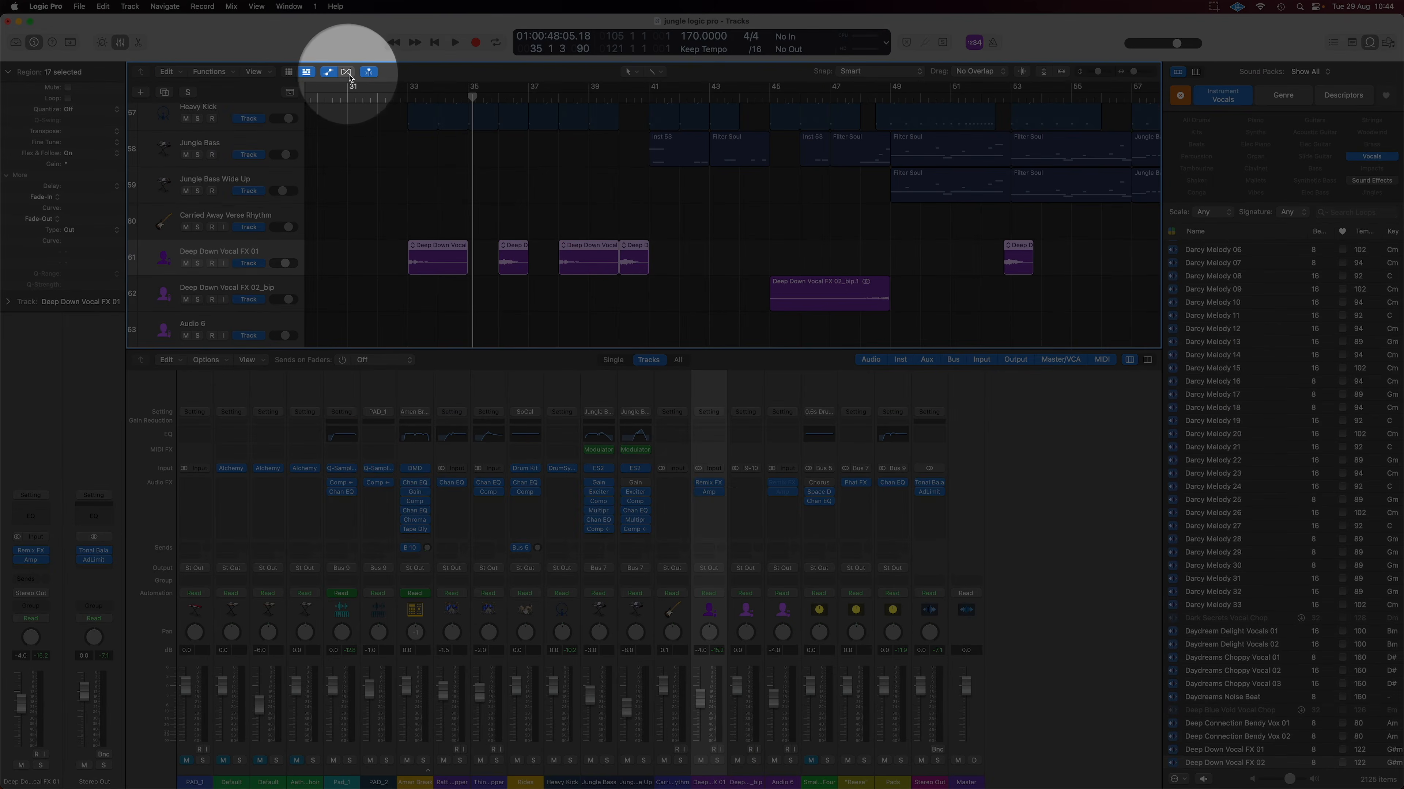
{"action": "left_click", "coordinate": [347, 74]}
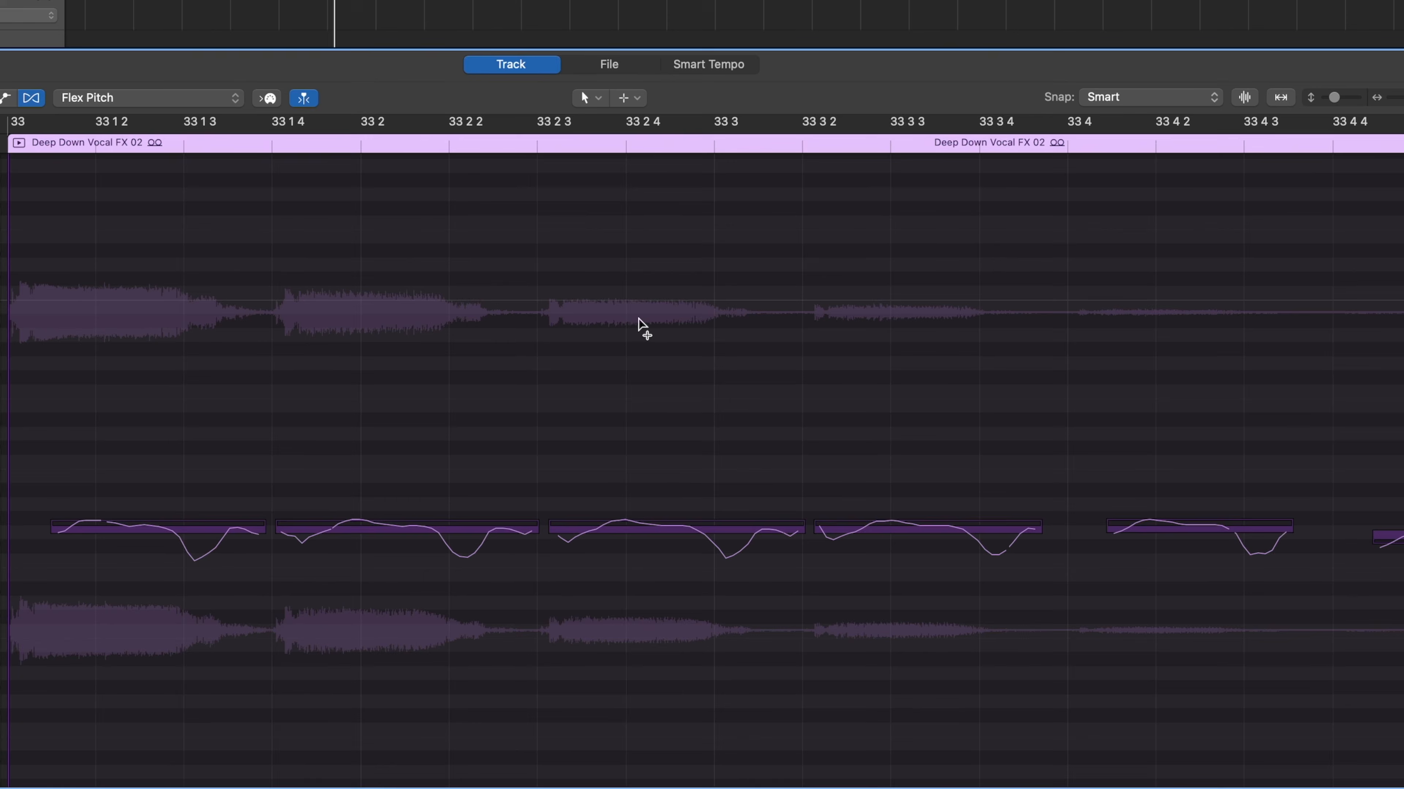
Examine the Flex Pitch notes of the Deep Down Vocal FX 02 region at bar 33 and audition it in a cycle.
{"action": "scroll", "coordinate": [639, 318], "scroll_direction": "down", "scroll_amount": 8}
{"action": "scroll", "coordinate": [639, 318], "scroll_direction": "left", "scroll_amount": 4}
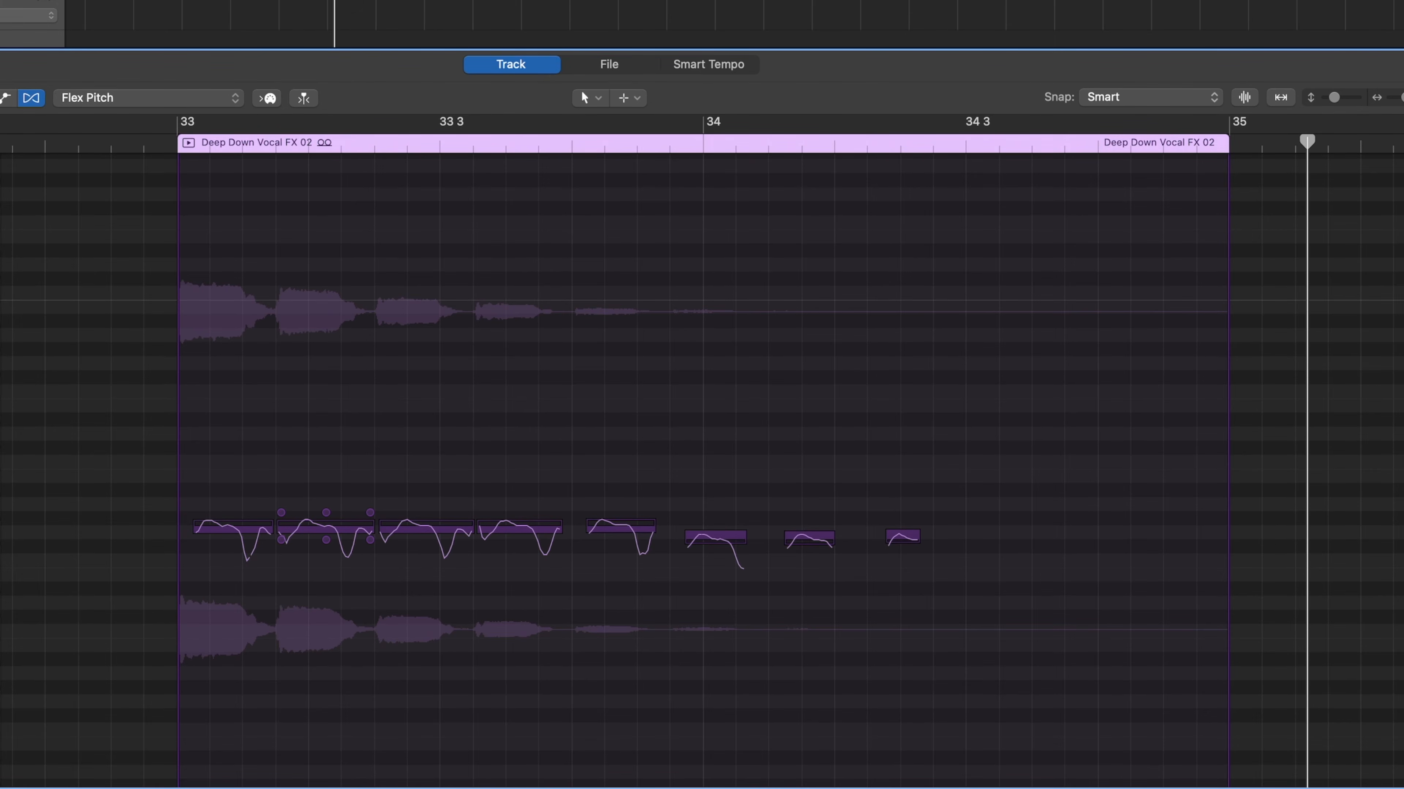
{"action": "scroll", "coordinate": [718, 24], "scroll_direction": "up", "scroll_amount": 2}
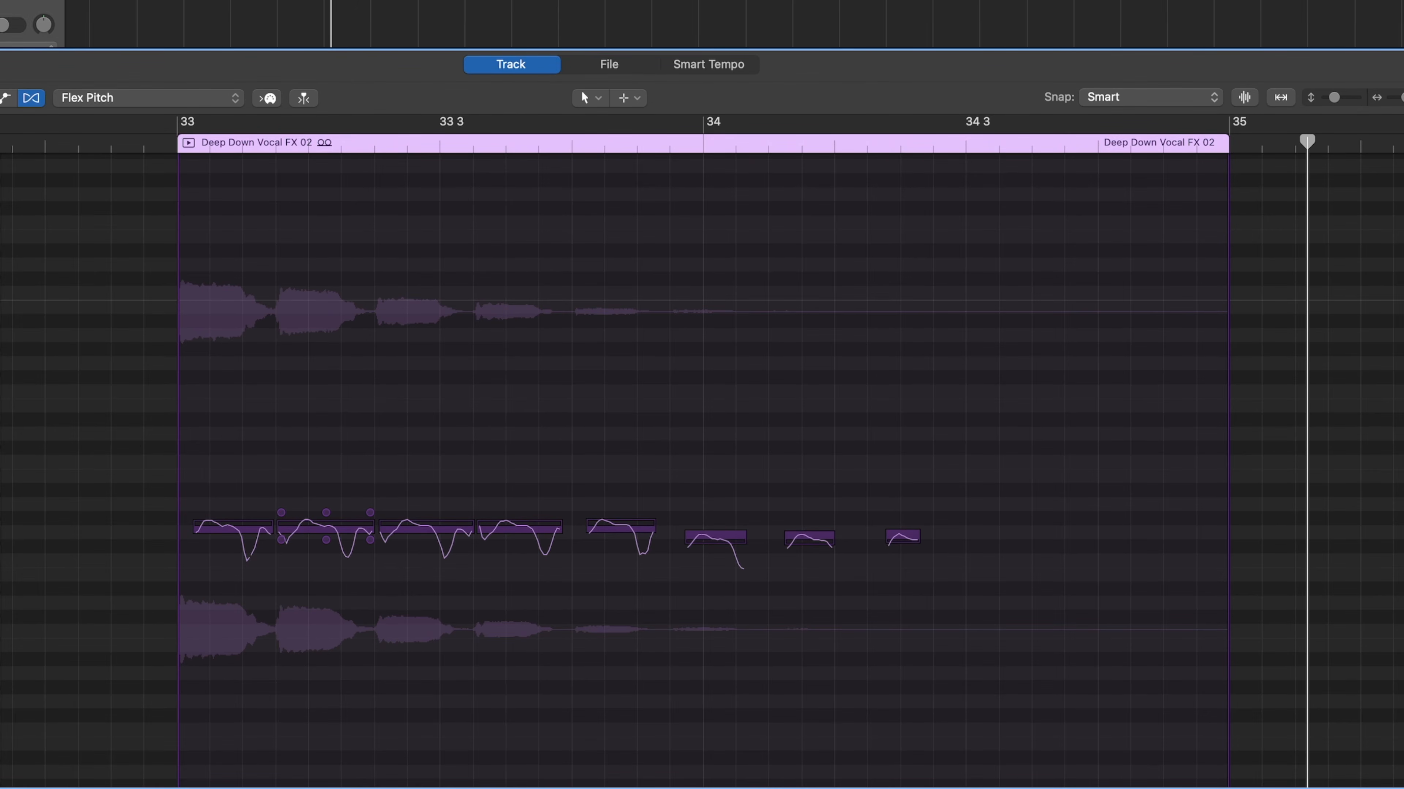
{"action": "key", "text": "c"}
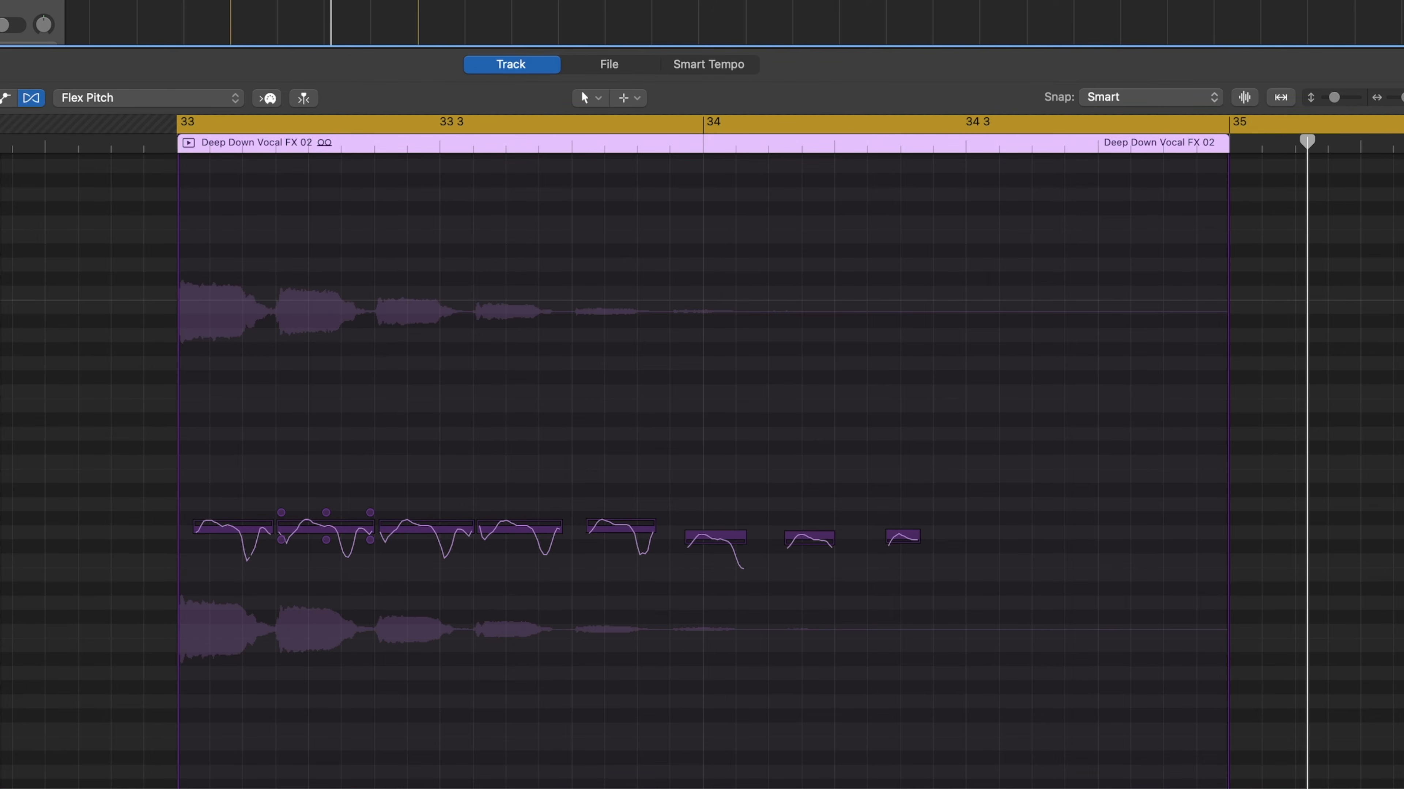
{"action": "key", "text": "space"}
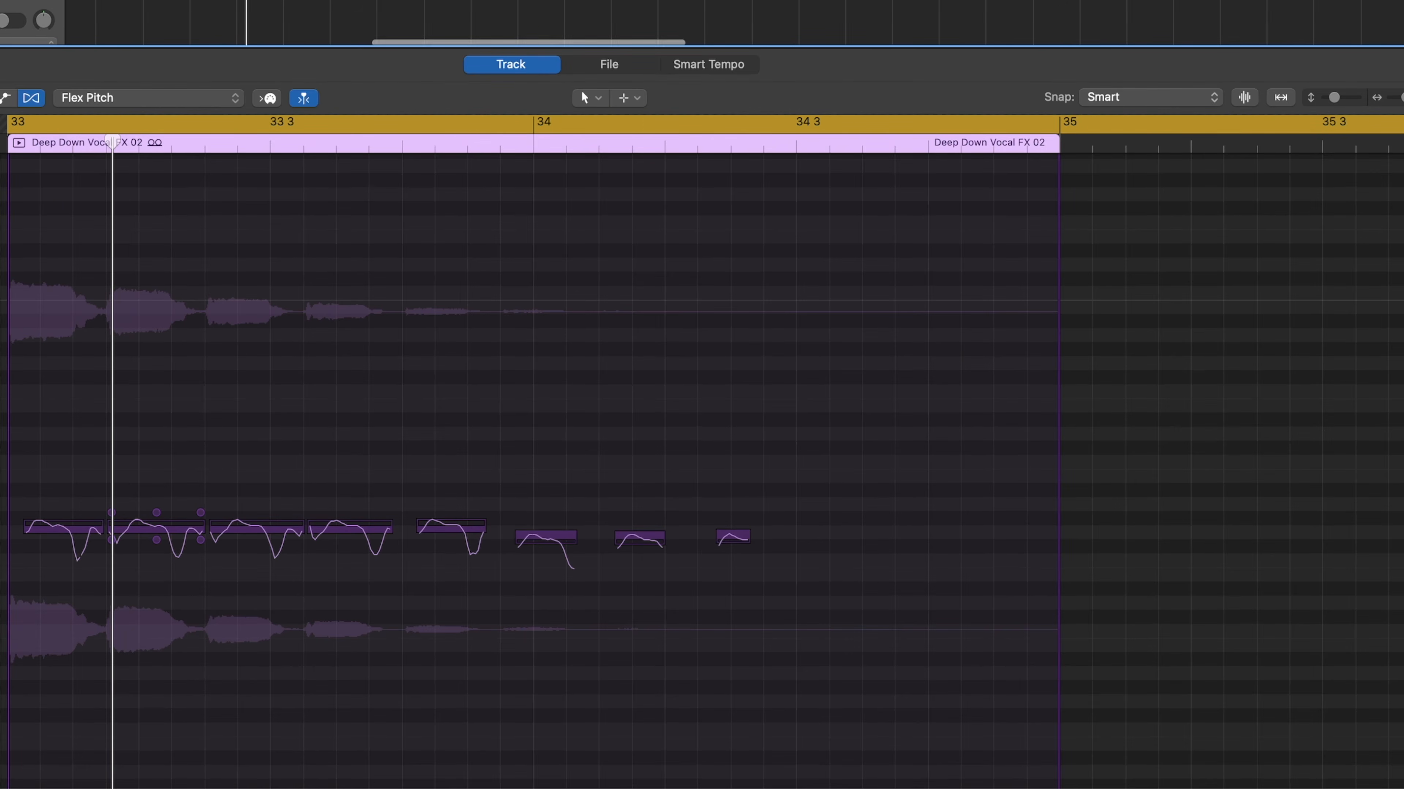
{"action": "key", "text": "c"}
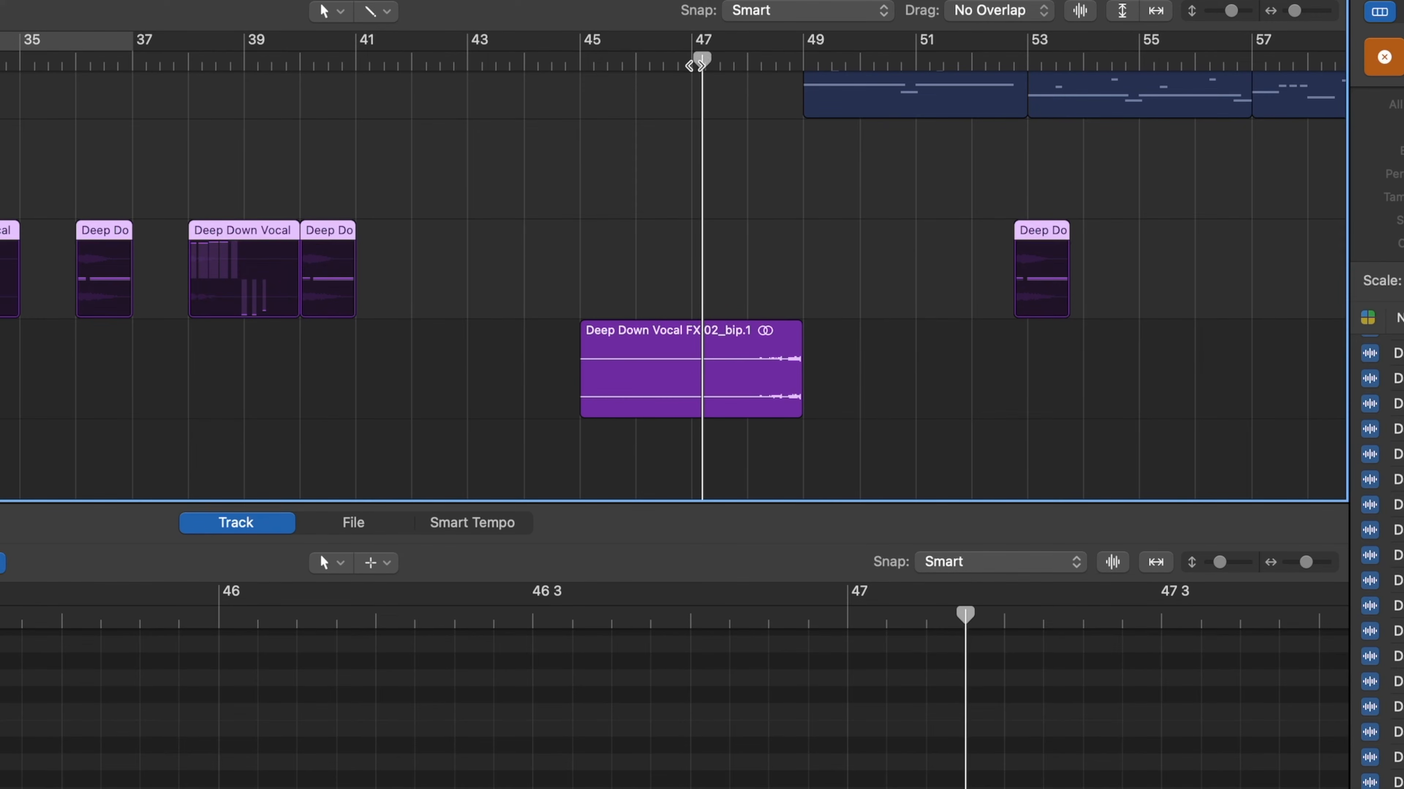
Play the arrangement from bar 47 and compare the Deep Down Vocal FX 02_bip regions with the vocal chops that follow.
{"action": "left_click", "coordinate": [695, 65]}
{"action": "key", "text": "space"}
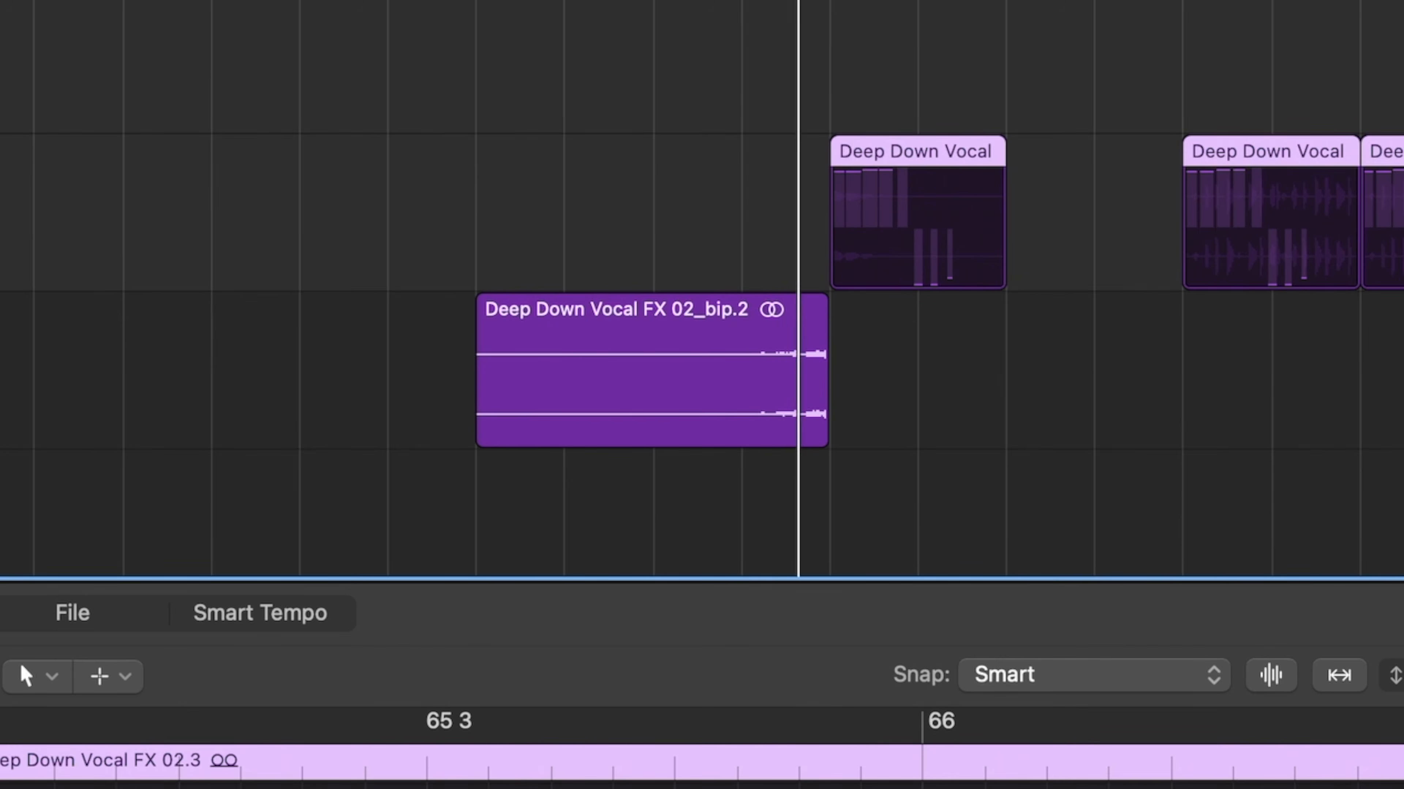
{"action": "scroll", "coordinate": [710, 2], "scroll_direction": "down", "scroll_amount": 4}
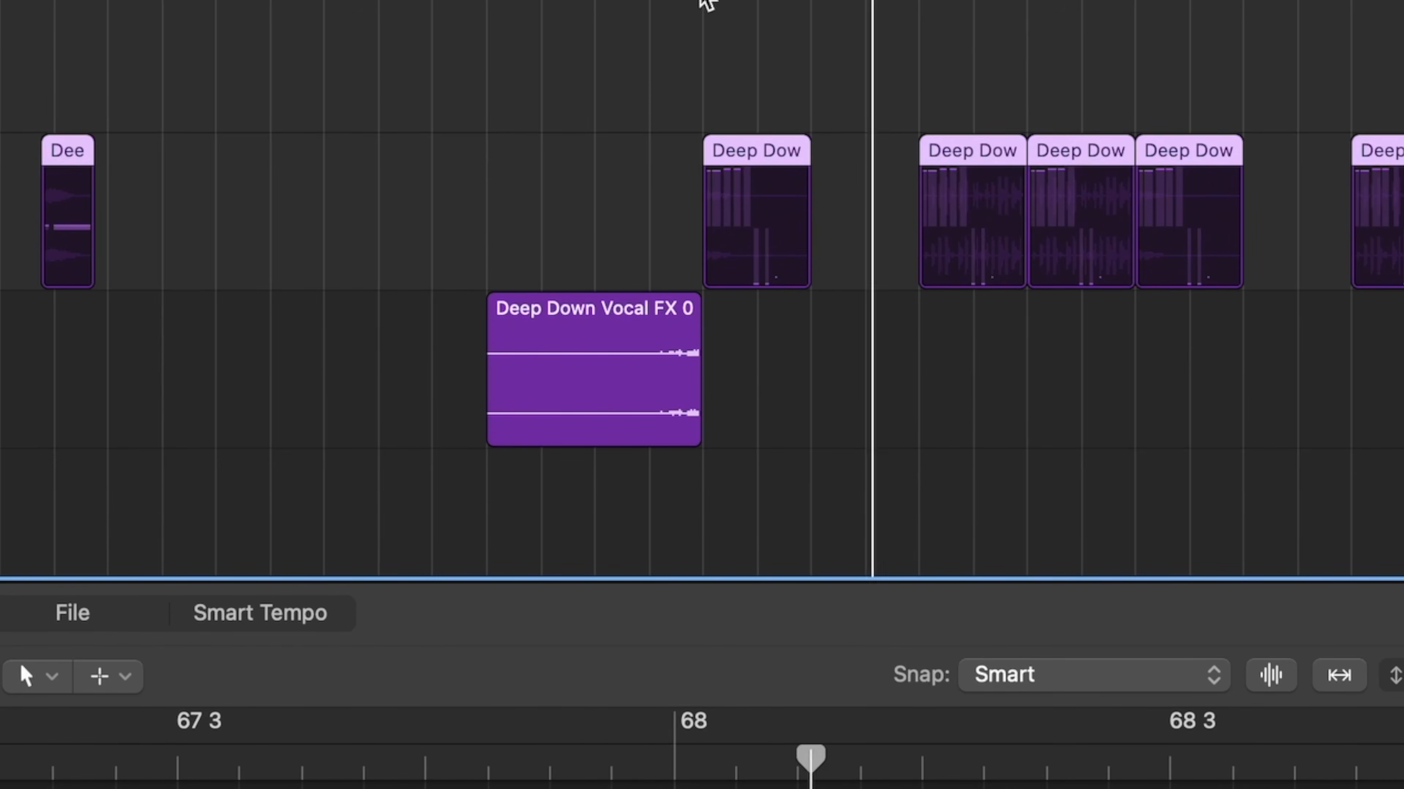
Show the mixer and place the Deep Down Vocal FX 02_bip region from bar 45 on the Audio 6 track.
{"action": "key", "text": "x"}
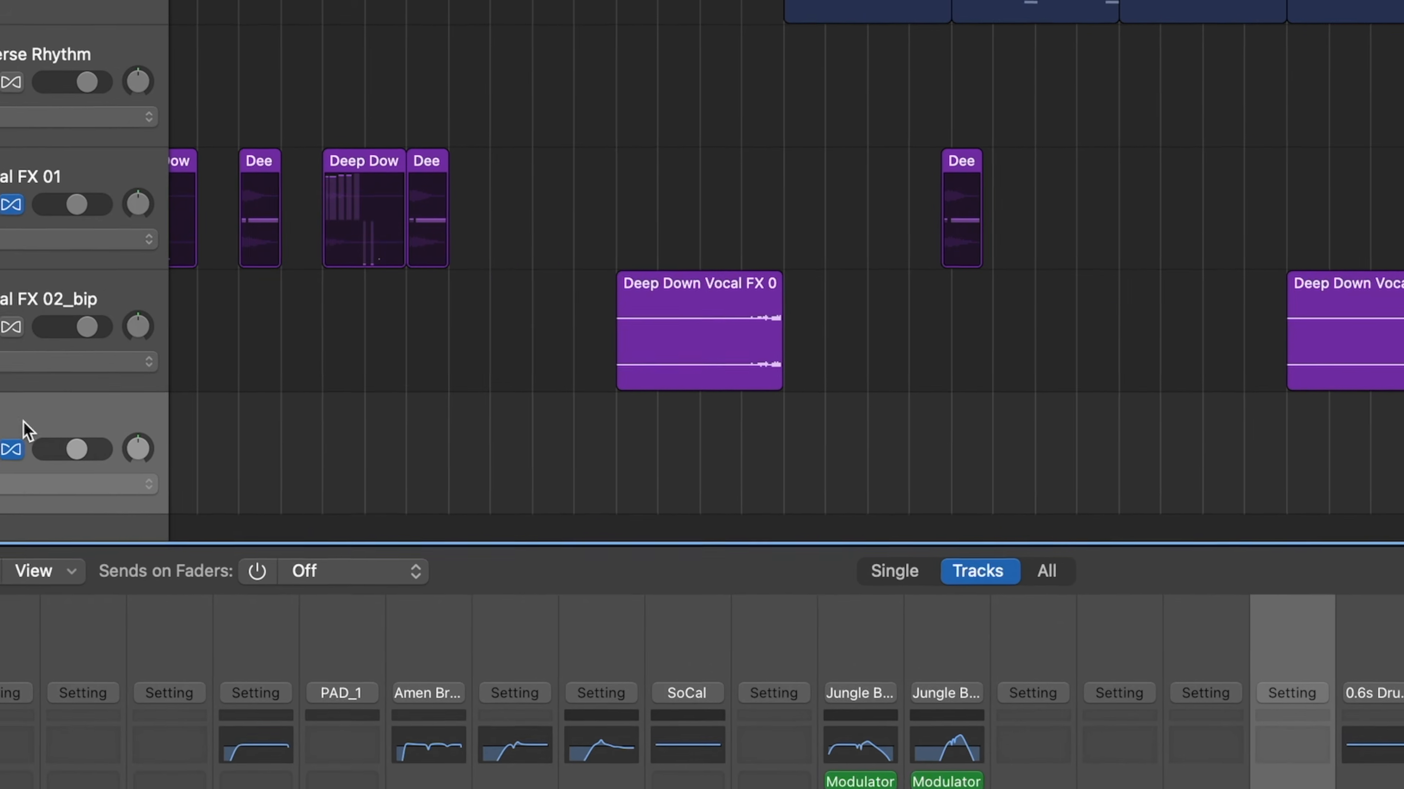
{"action": "left_click", "coordinate": [709, 289]}
{"action": "left_click_drag", "start_coordinate": [709, 289], "coordinate": [721, 458]}
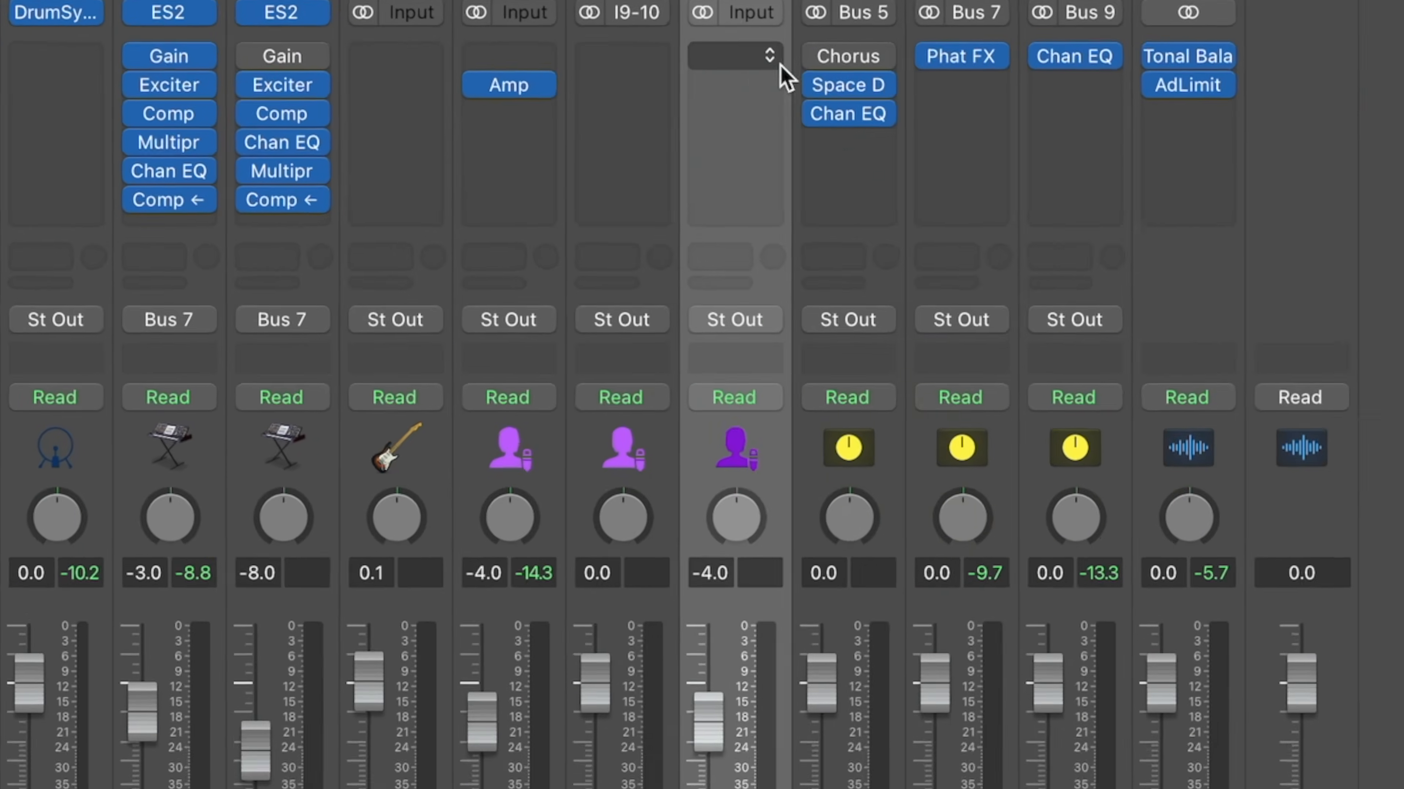
Insert a stereo Space Designer reverb on the Audio 6 track.
{"action": "left_click", "coordinate": [780, 64]}
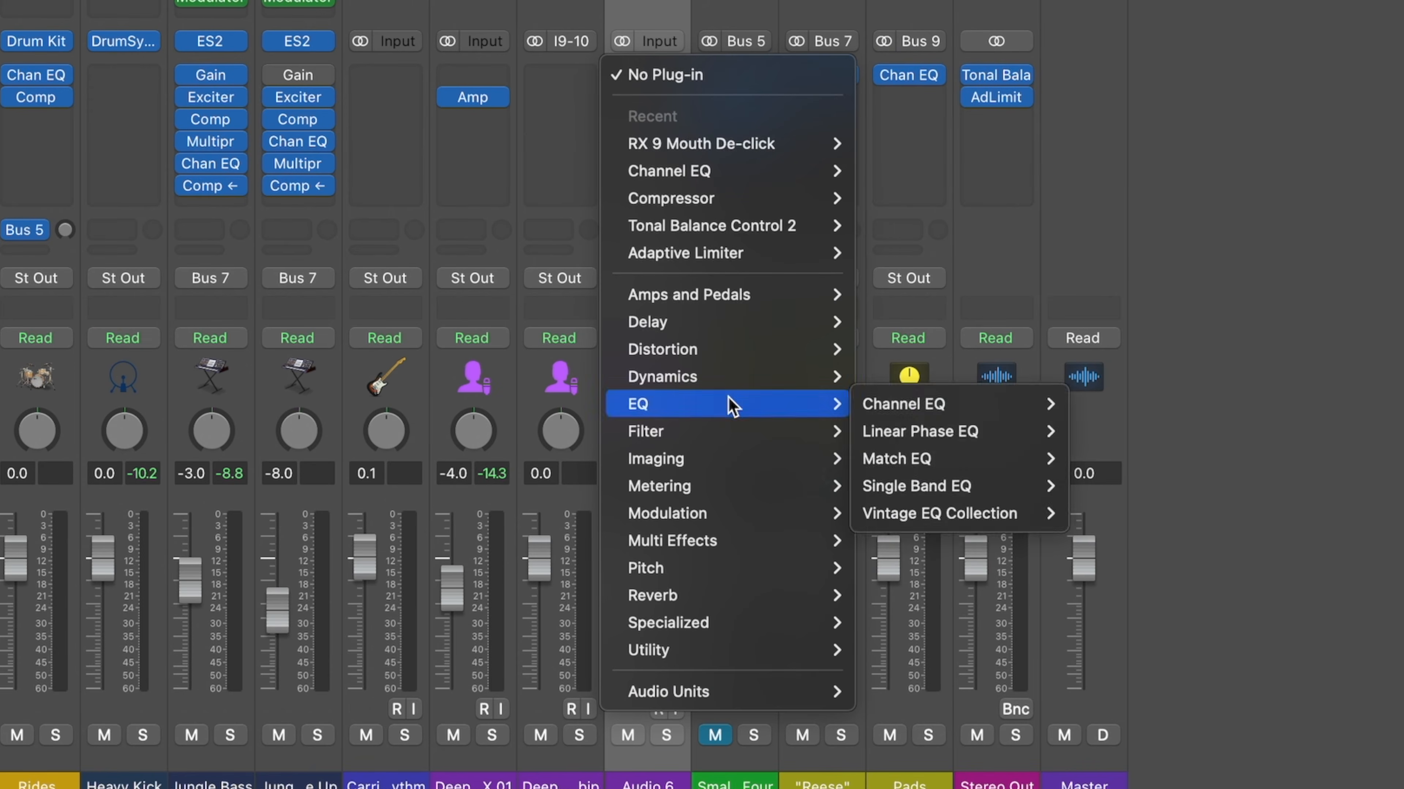
{"action": "mouse_move", "coordinate": [774, 595]}
{"action": "mouse_move", "coordinate": [961, 678]}
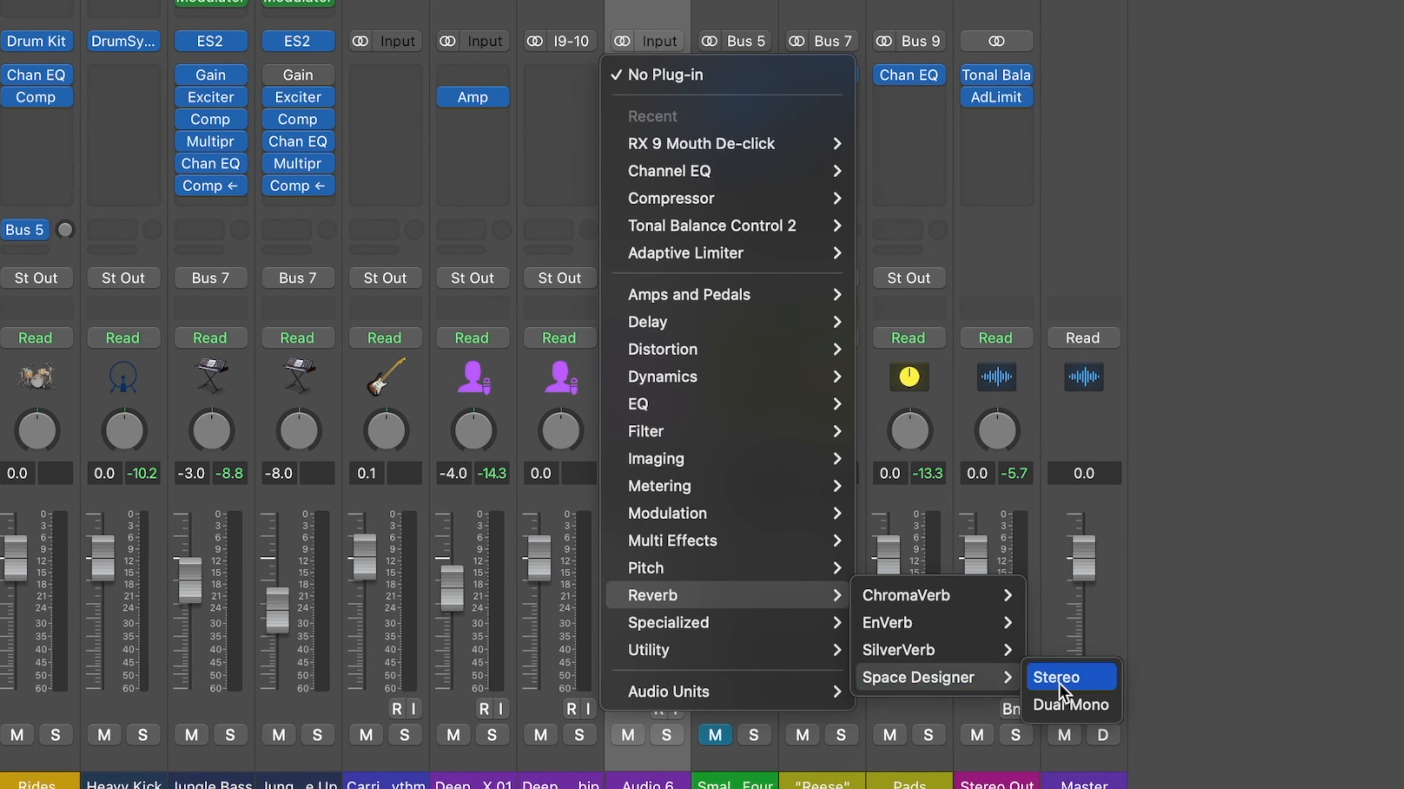
{"action": "left_click", "coordinate": [1054, 681]}
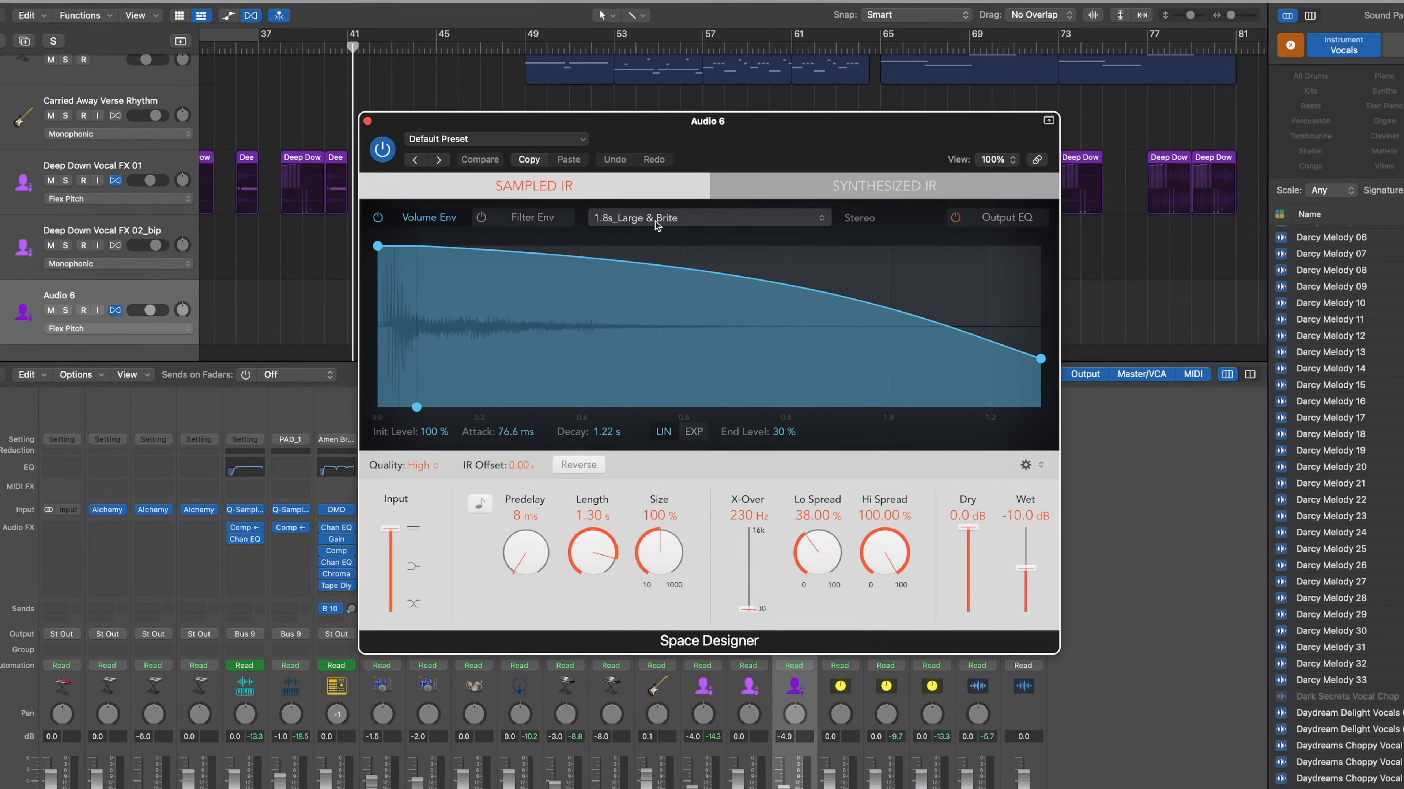
Load Space Designer's large-hall preset 06.1s Ancient Church +.
{"action": "left_click", "coordinate": [656, 224]}
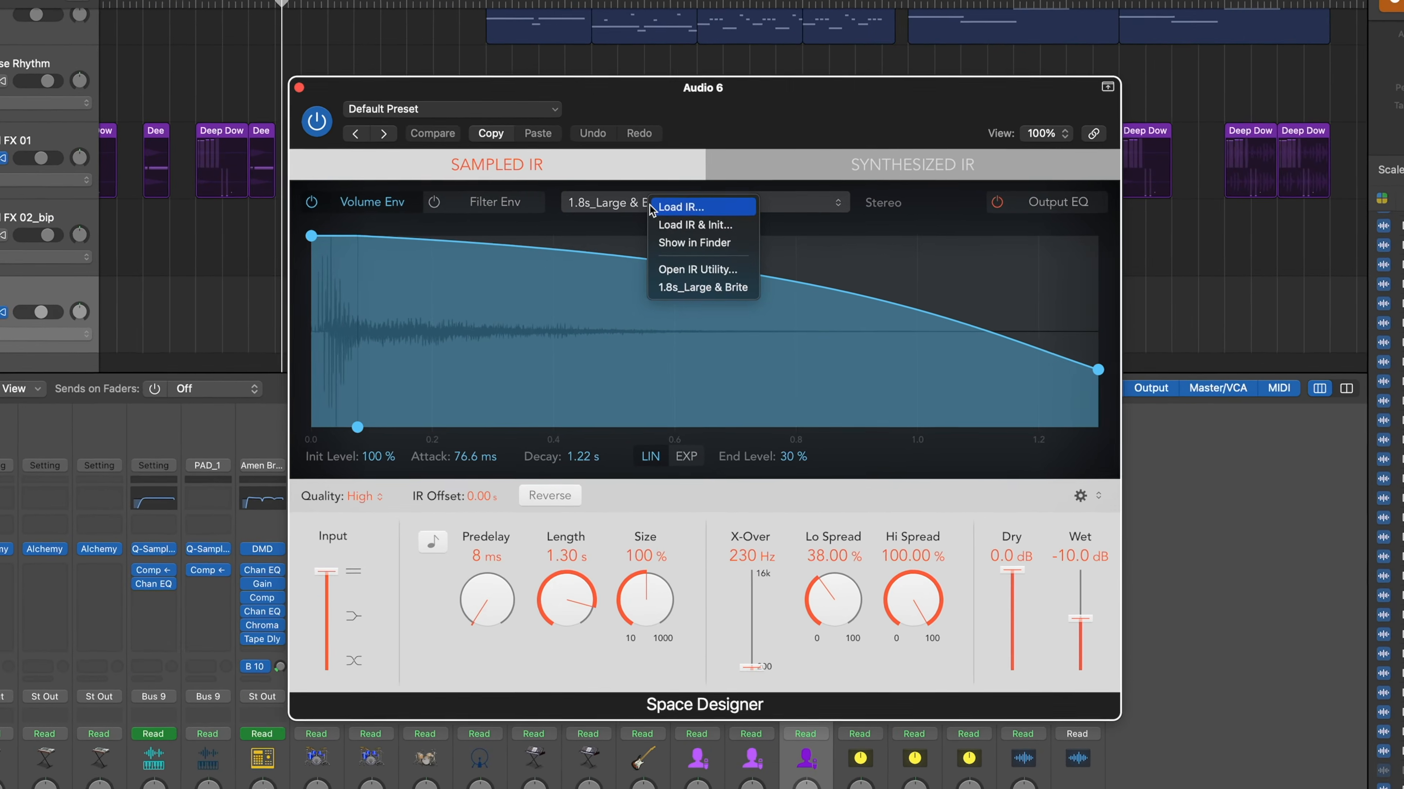
{"action": "left_click", "coordinate": [530, 191]}
{"action": "left_click", "coordinate": [496, 140]}
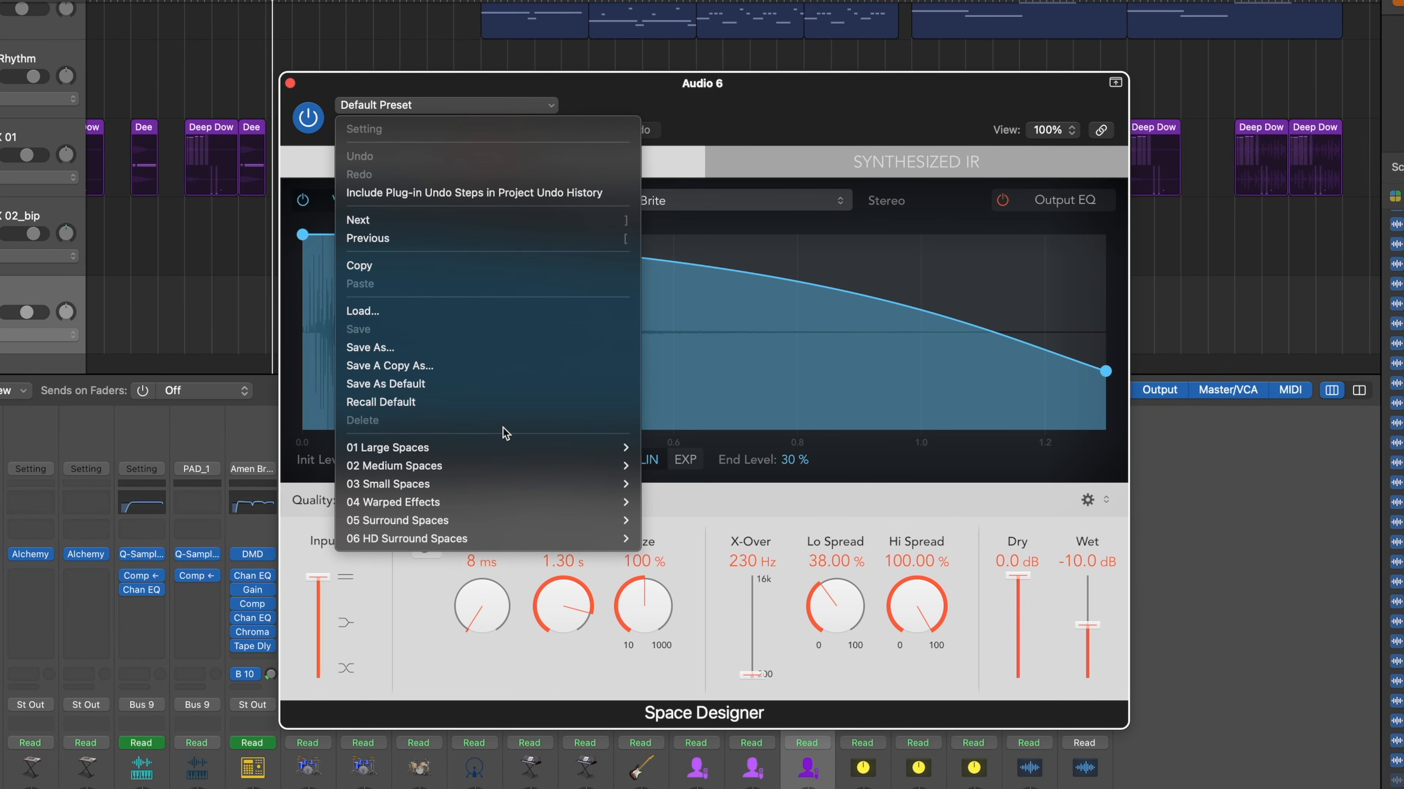
{"action": "mouse_move", "coordinate": [525, 449]}
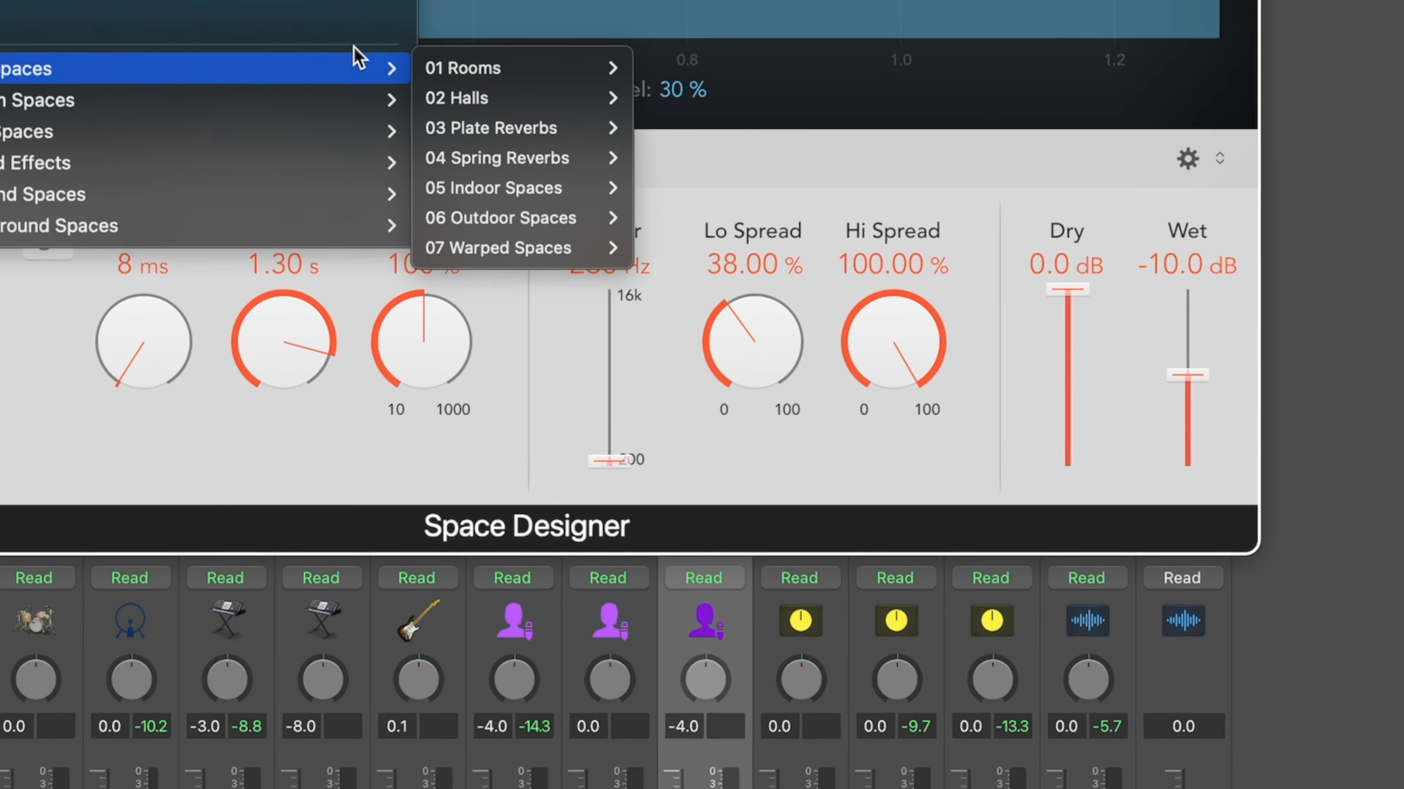
{"action": "mouse_move", "coordinate": [730, 465]}
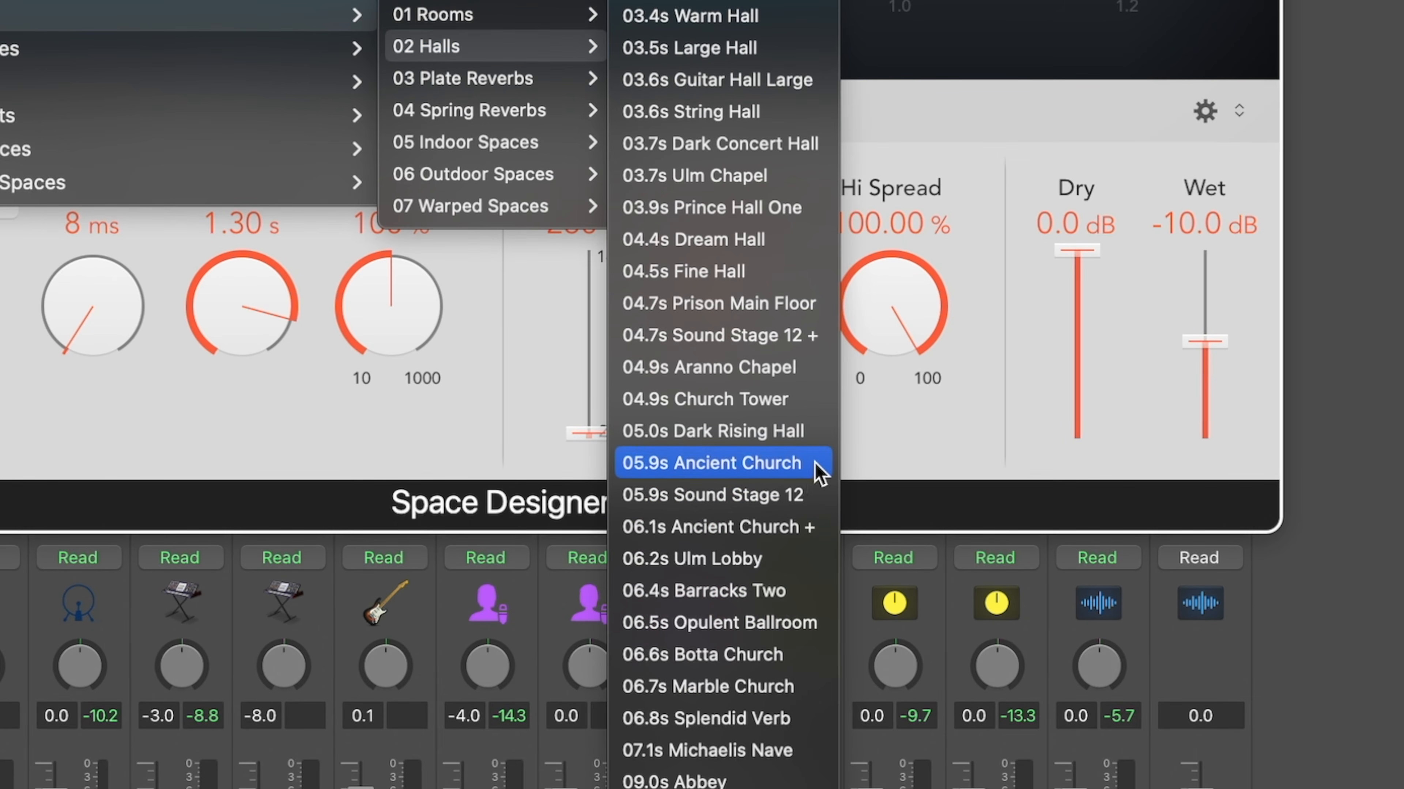
{"action": "left_click", "coordinate": [757, 527]}
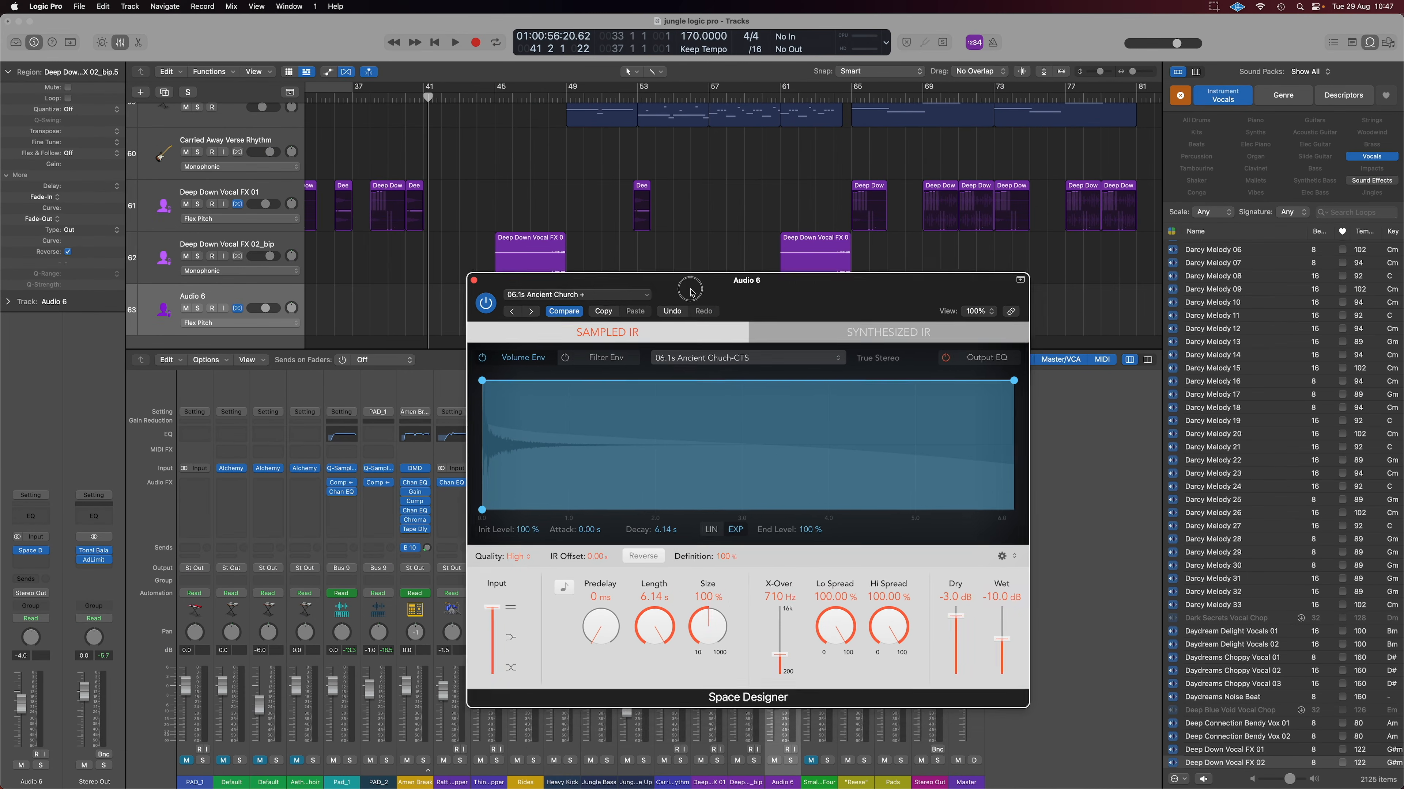
Set a cycle from bar 47 to 52 and play it with the Audio 6 track soloed.
{"action": "left_click_drag", "start_coordinate": [691, 290], "coordinate": [773, 357]}
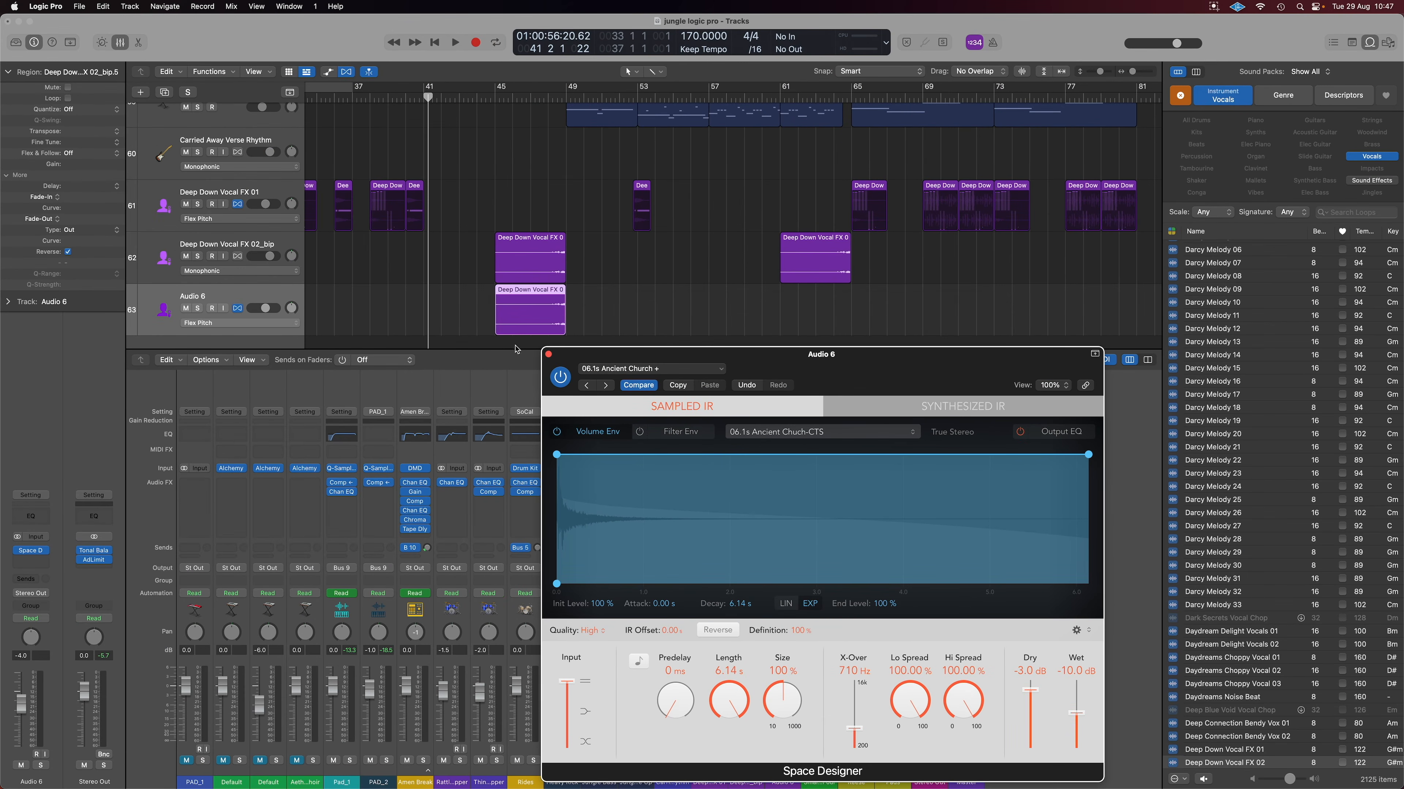
{"action": "left_click", "coordinate": [544, 97]}
{"action": "left_click_drag", "start_coordinate": [534, 87], "coordinate": [621, 88]}
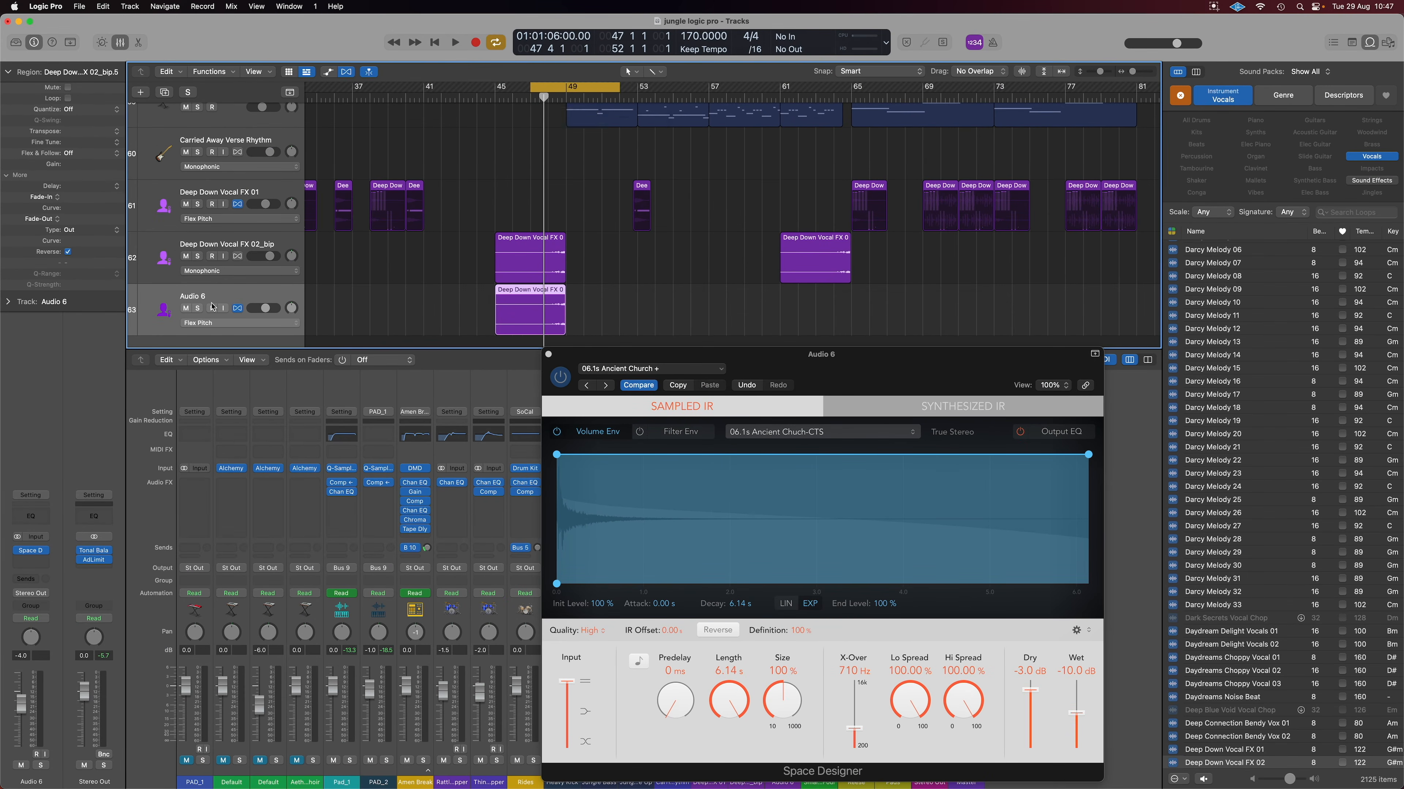
{"action": "left_click", "coordinate": [197, 313]}
{"action": "key", "text": "space"}
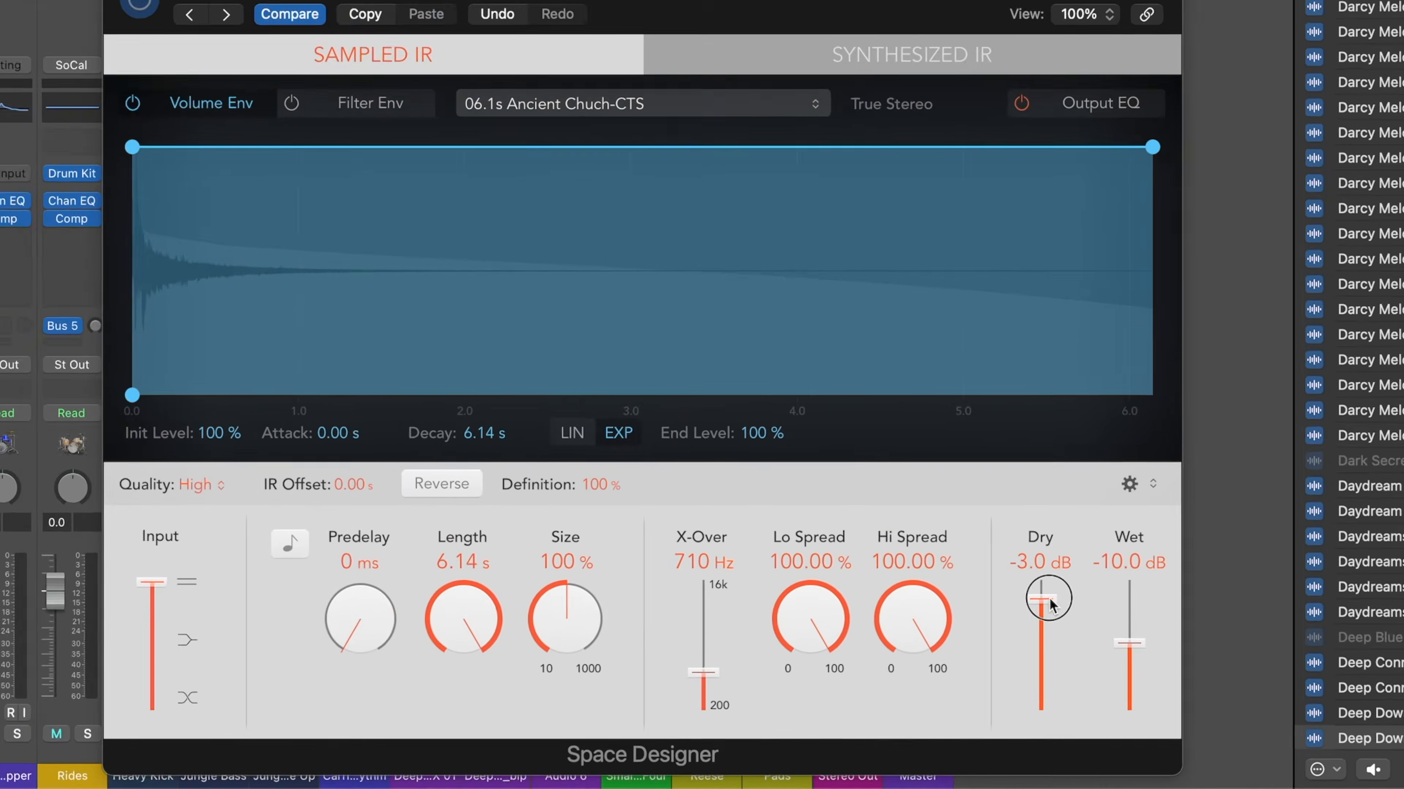
Mute Space Designer's dry signal and set its wet level to -2.0 dB while auditioning the reversed vocal.
{"action": "left_click_drag", "start_coordinate": [1031, 679], "coordinate": [1032, 743]}
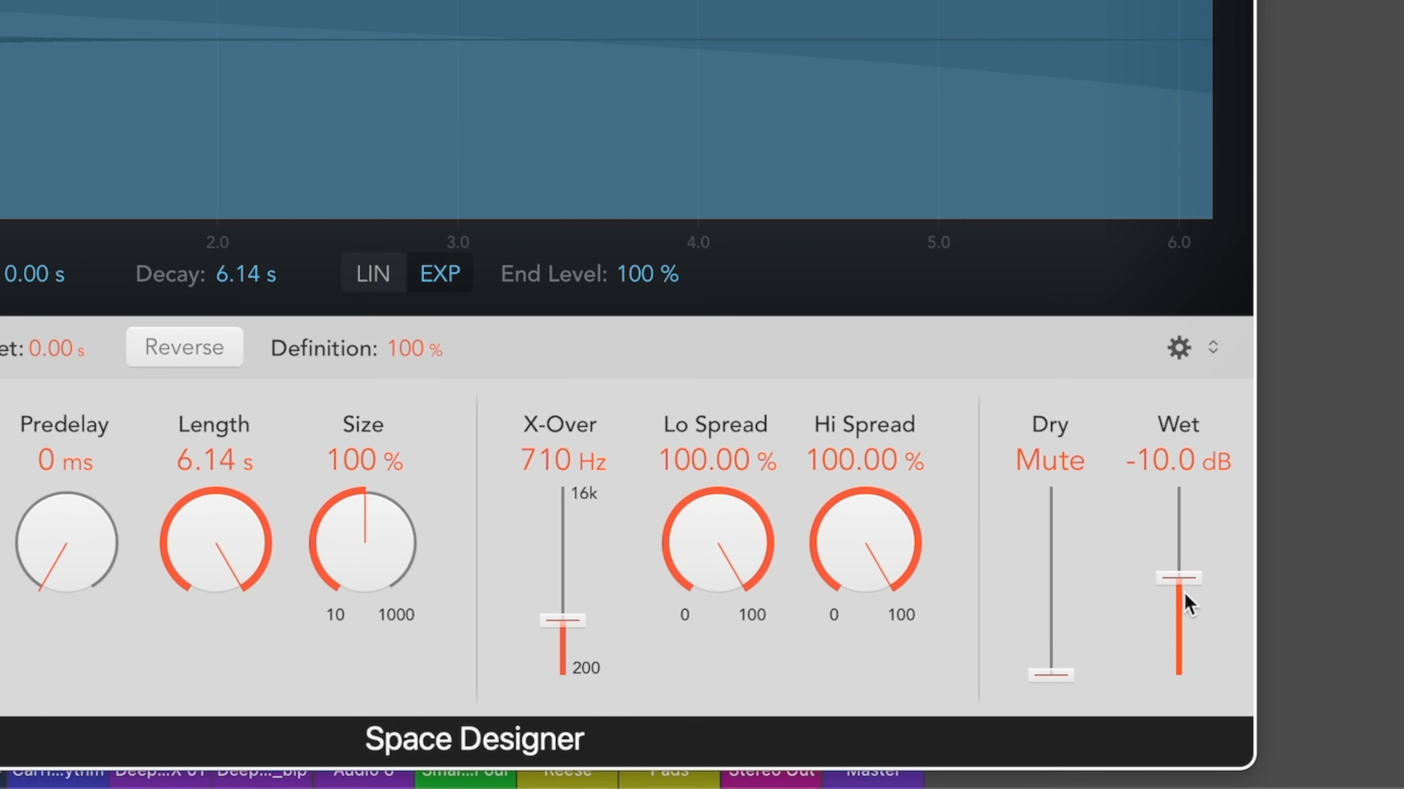
{"action": "left_click_drag", "start_coordinate": [1189, 580], "coordinate": [1188, 535]}
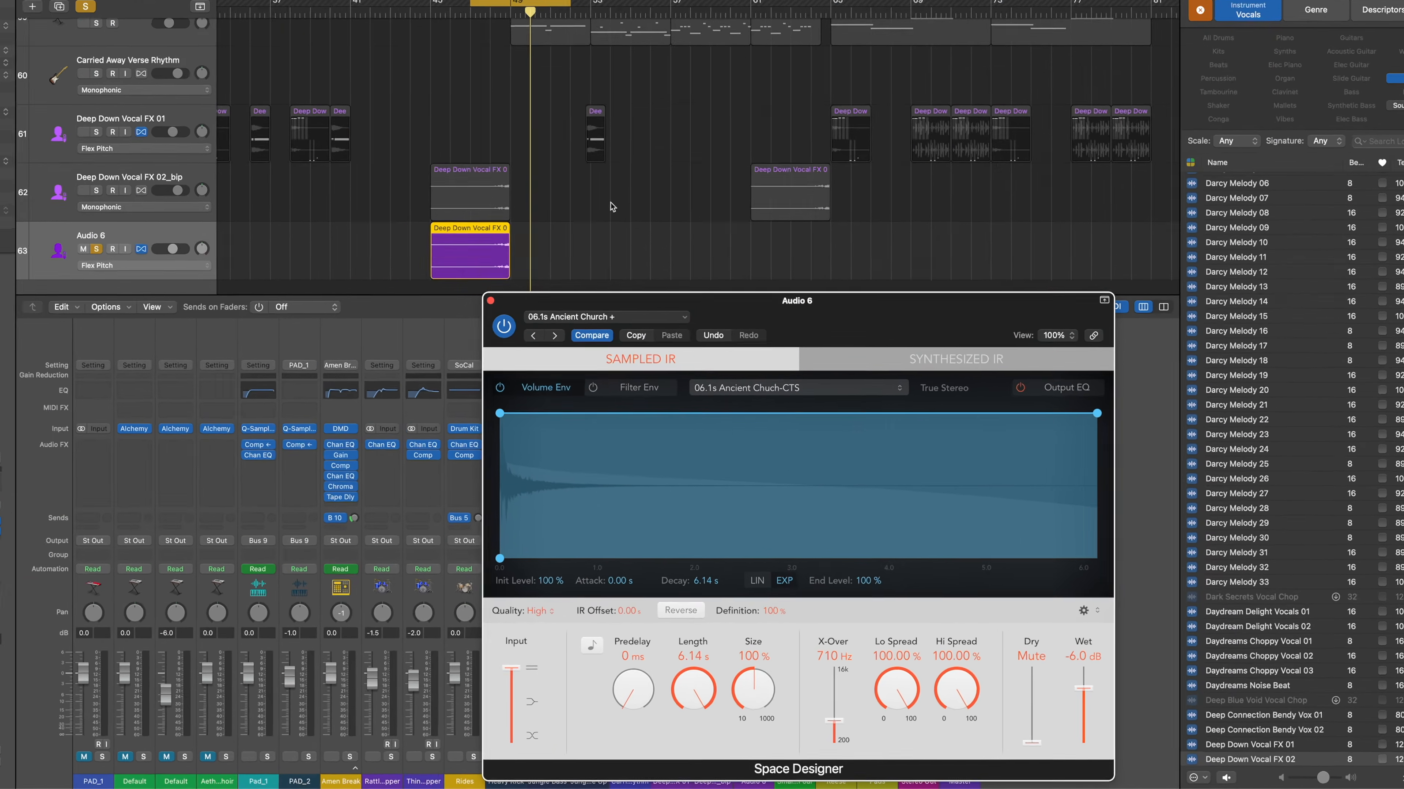
{"action": "key", "text": "space"}
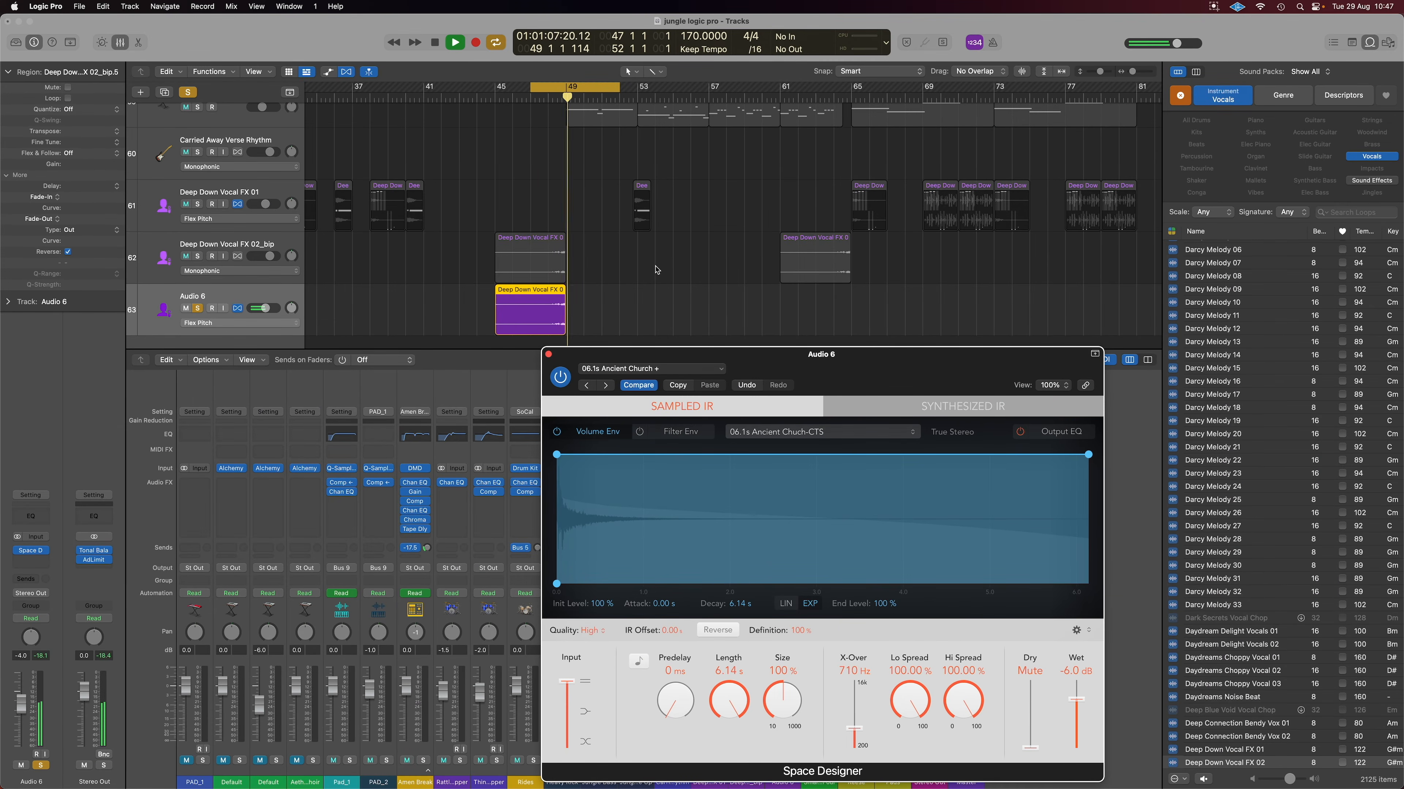
{"action": "key", "text": "space"}
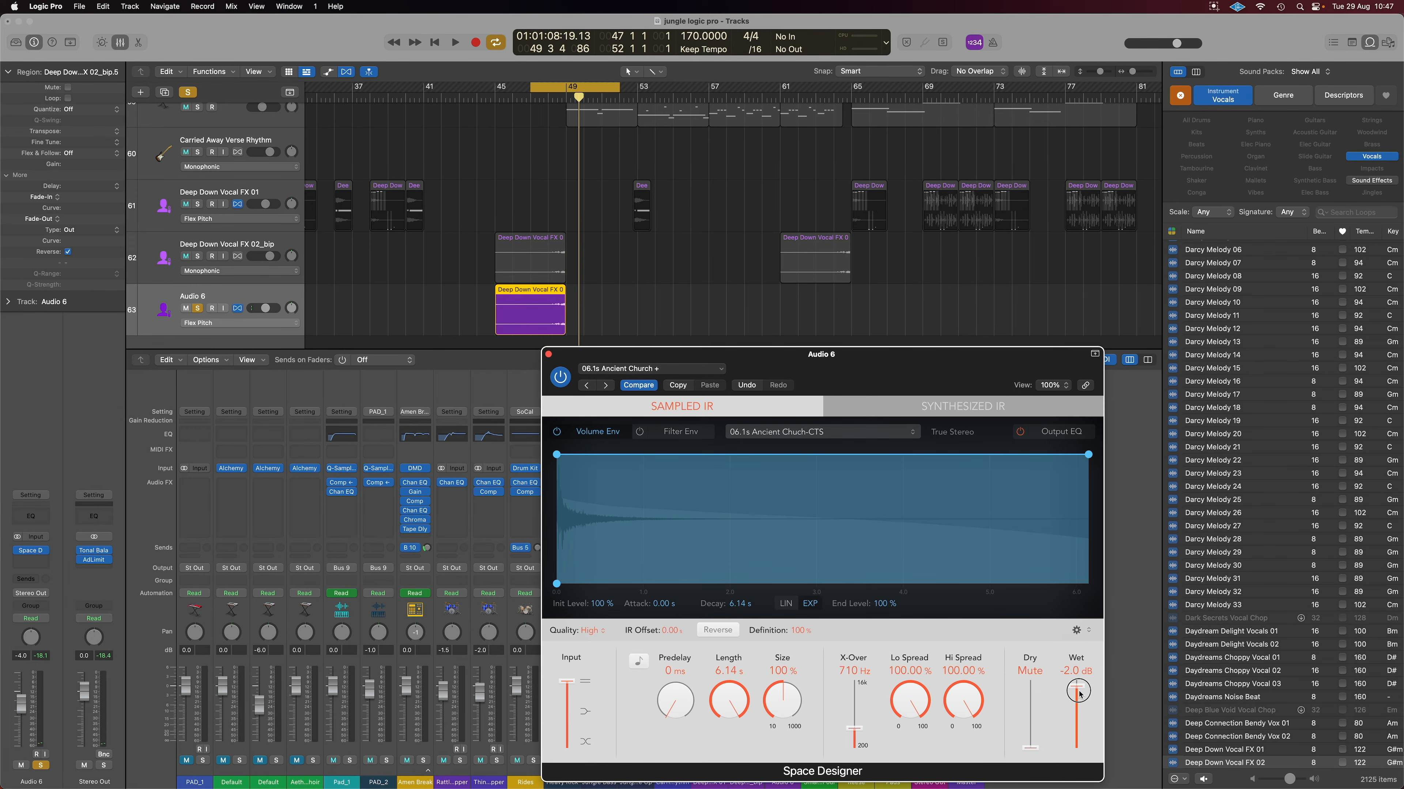
{"action": "key", "text": "space"}
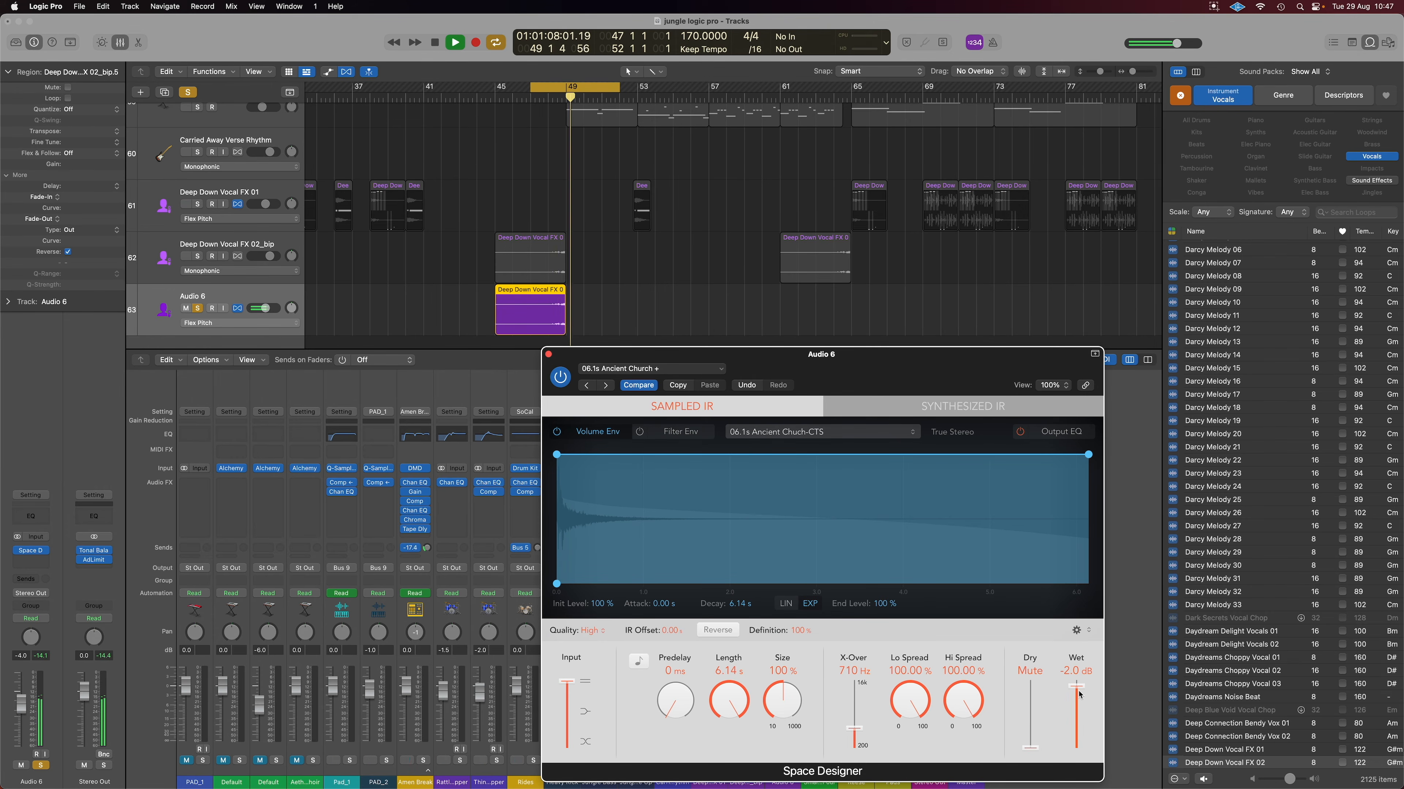
{"action": "key", "text": "space"}
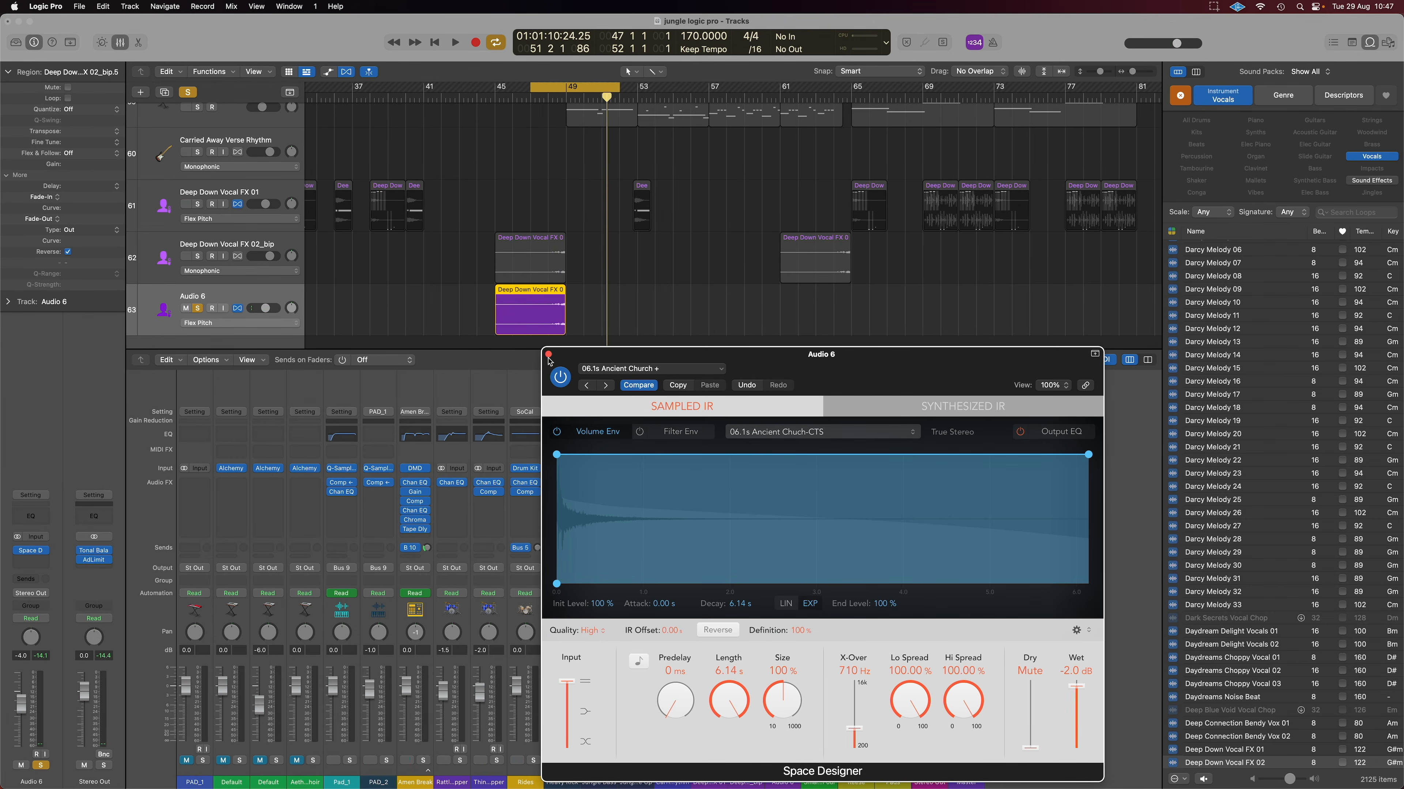
{"action": "left_click", "coordinate": [548, 355]}
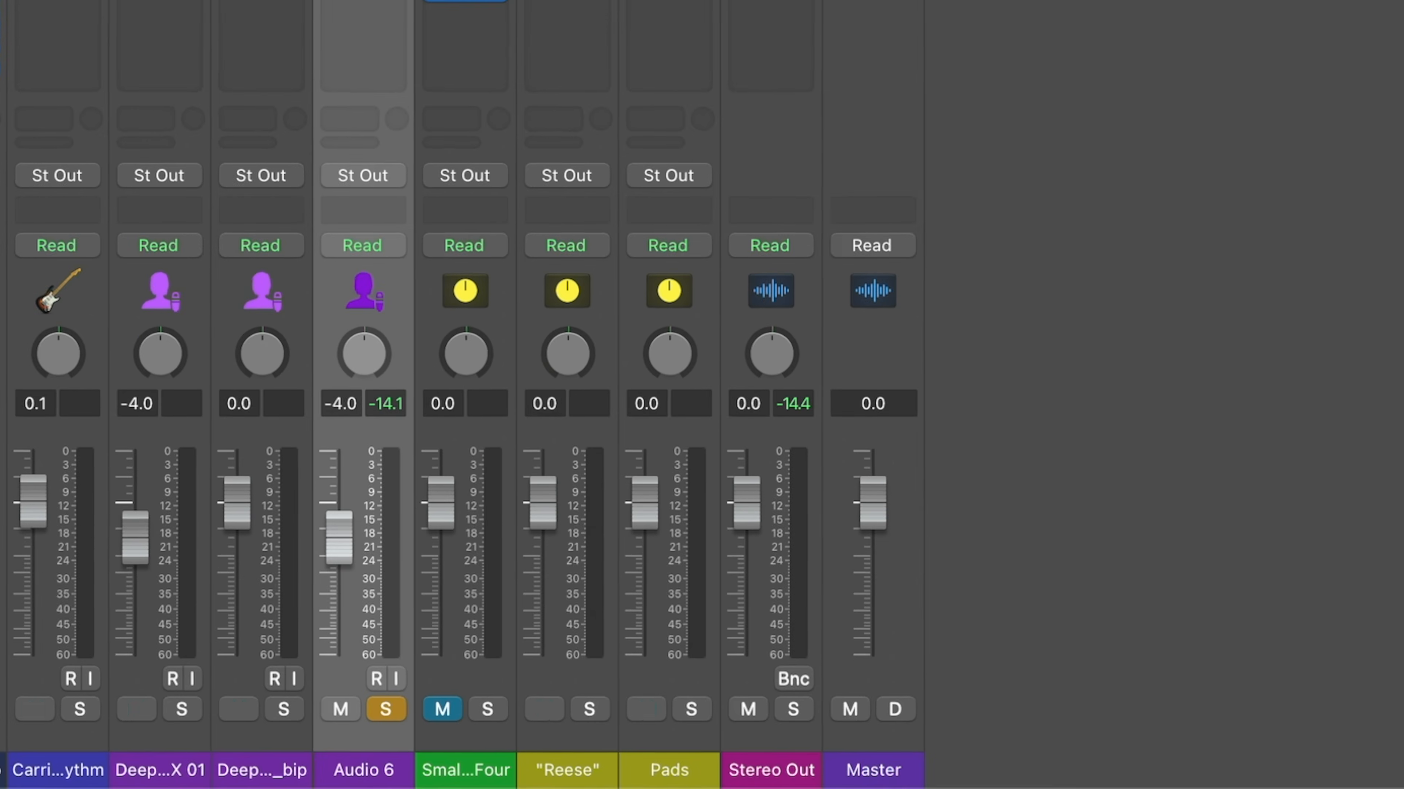
Insert a Tape Delay after Space Designer on the Audio 6 track.
{"action": "left_click", "coordinate": [782, 492]}
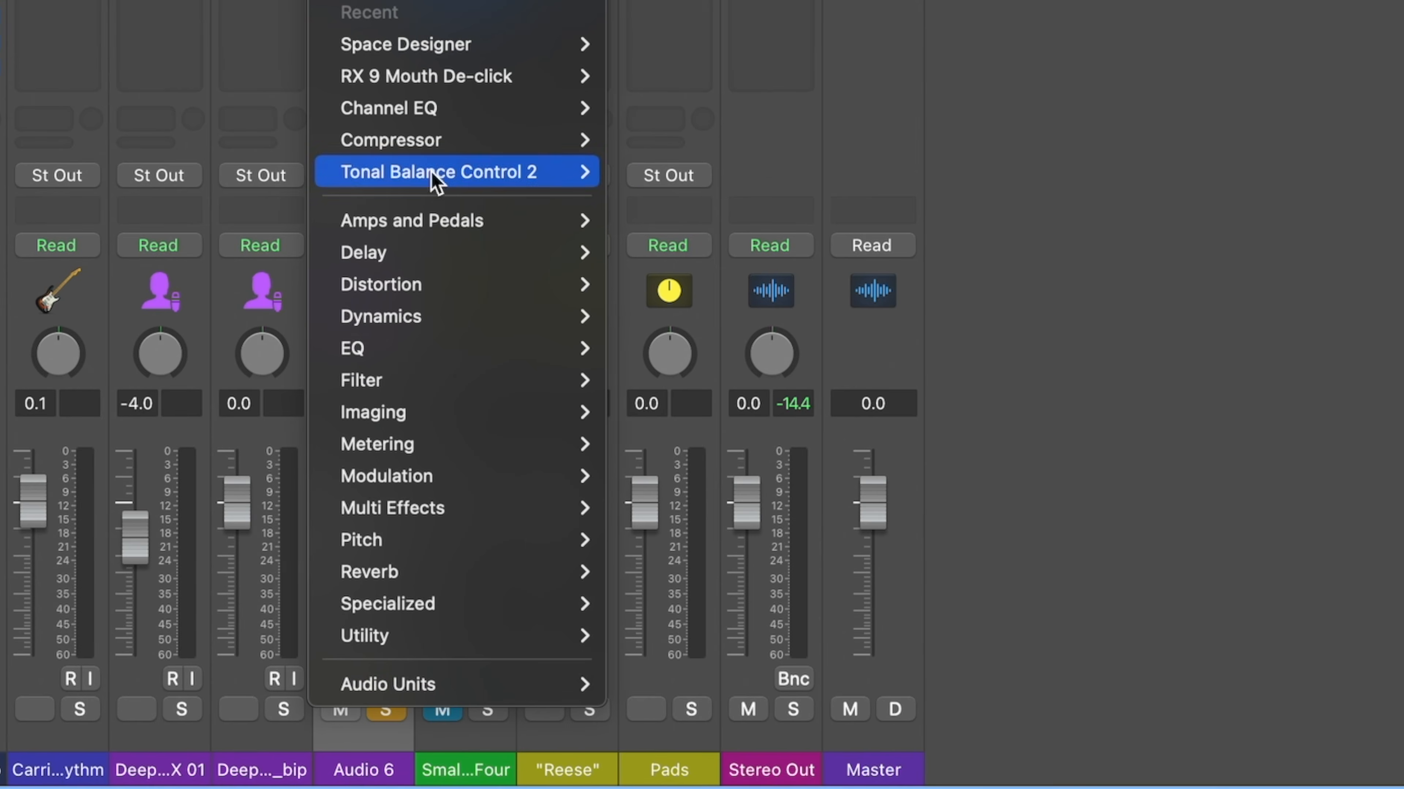
{"action": "mouse_move", "coordinate": [458, 414]}
{"action": "mouse_move", "coordinate": [464, 257]}
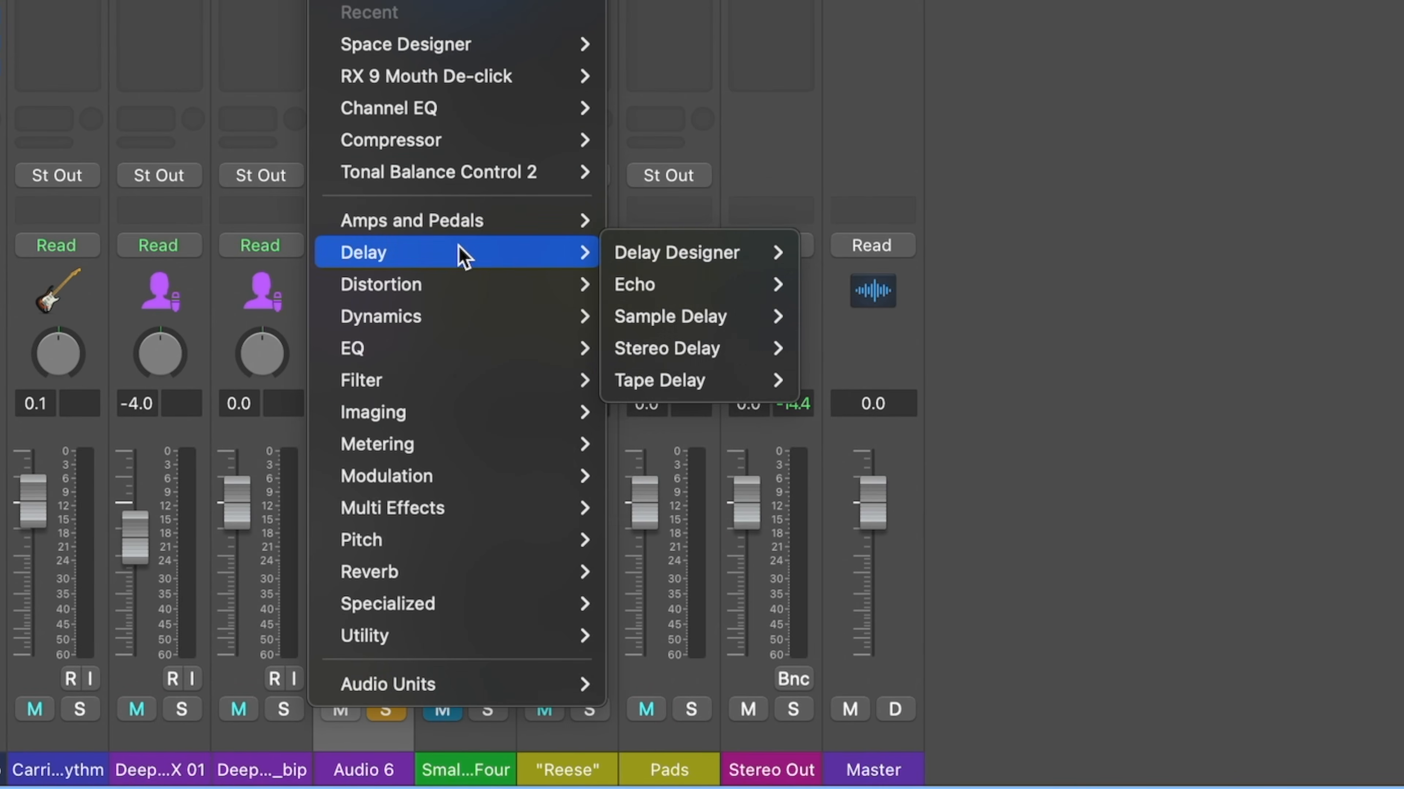
{"action": "mouse_move", "coordinate": [698, 385]}
{"action": "left_click", "coordinate": [844, 403]}
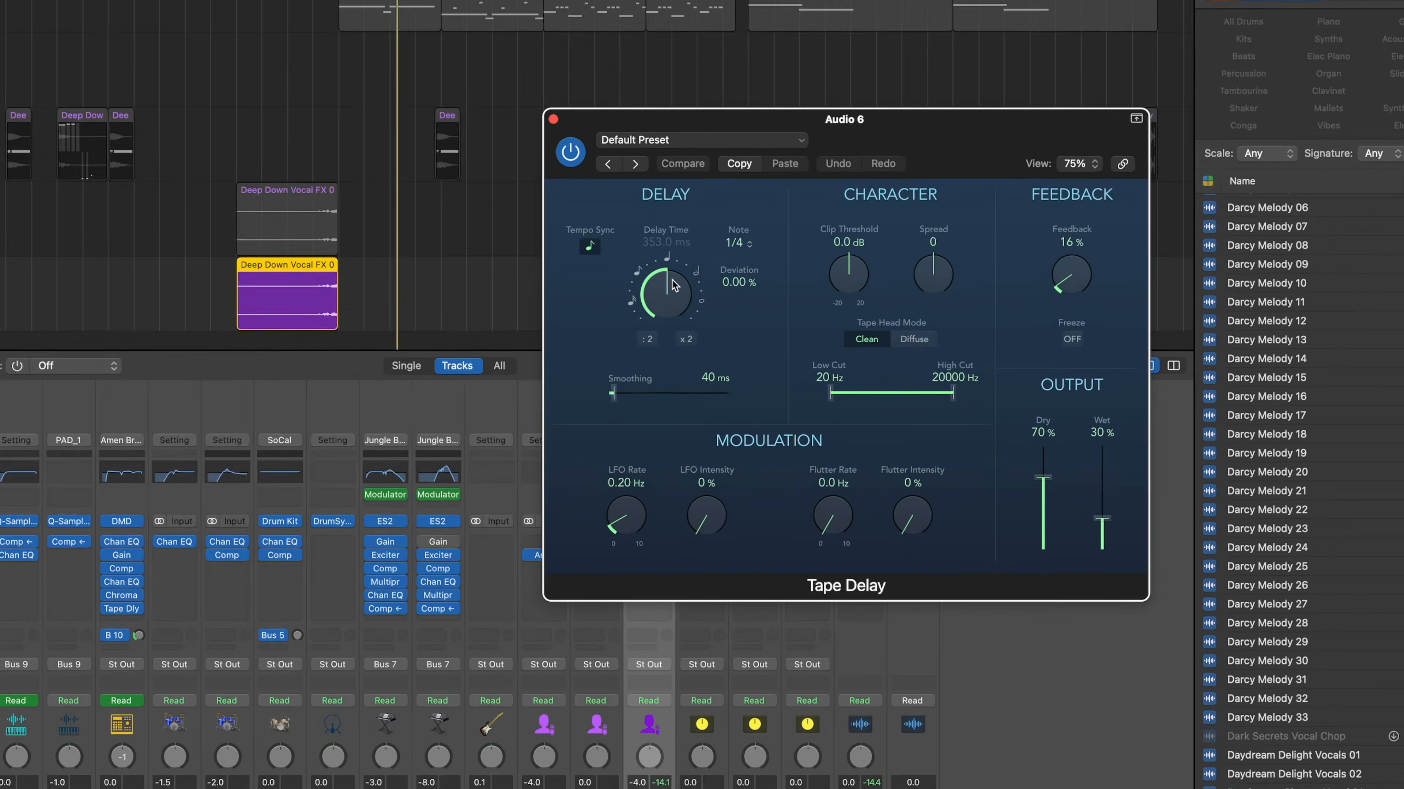
Set the Tape Delay's deviation to +0.33 %, low cut to 610 Hz, dry to 100 % and wet to 83 %.
{"action": "left_click_drag", "start_coordinate": [522, 274], "coordinate": [522, 273]}
{"action": "left_click_drag", "start_coordinate": [432, 253], "coordinate": [432, 253]}
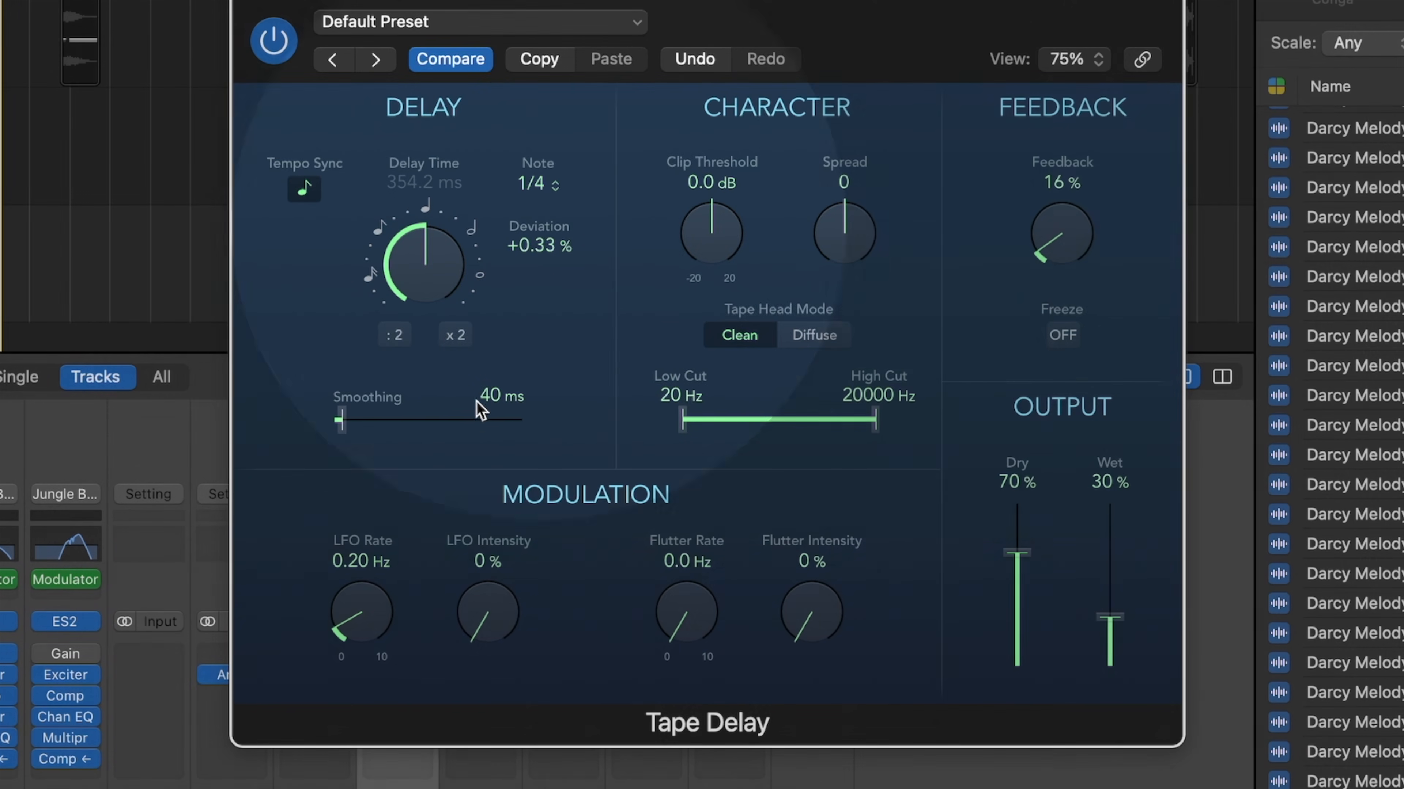
{"action": "left_click_drag", "start_coordinate": [759, 427], "coordinate": [779, 426]}
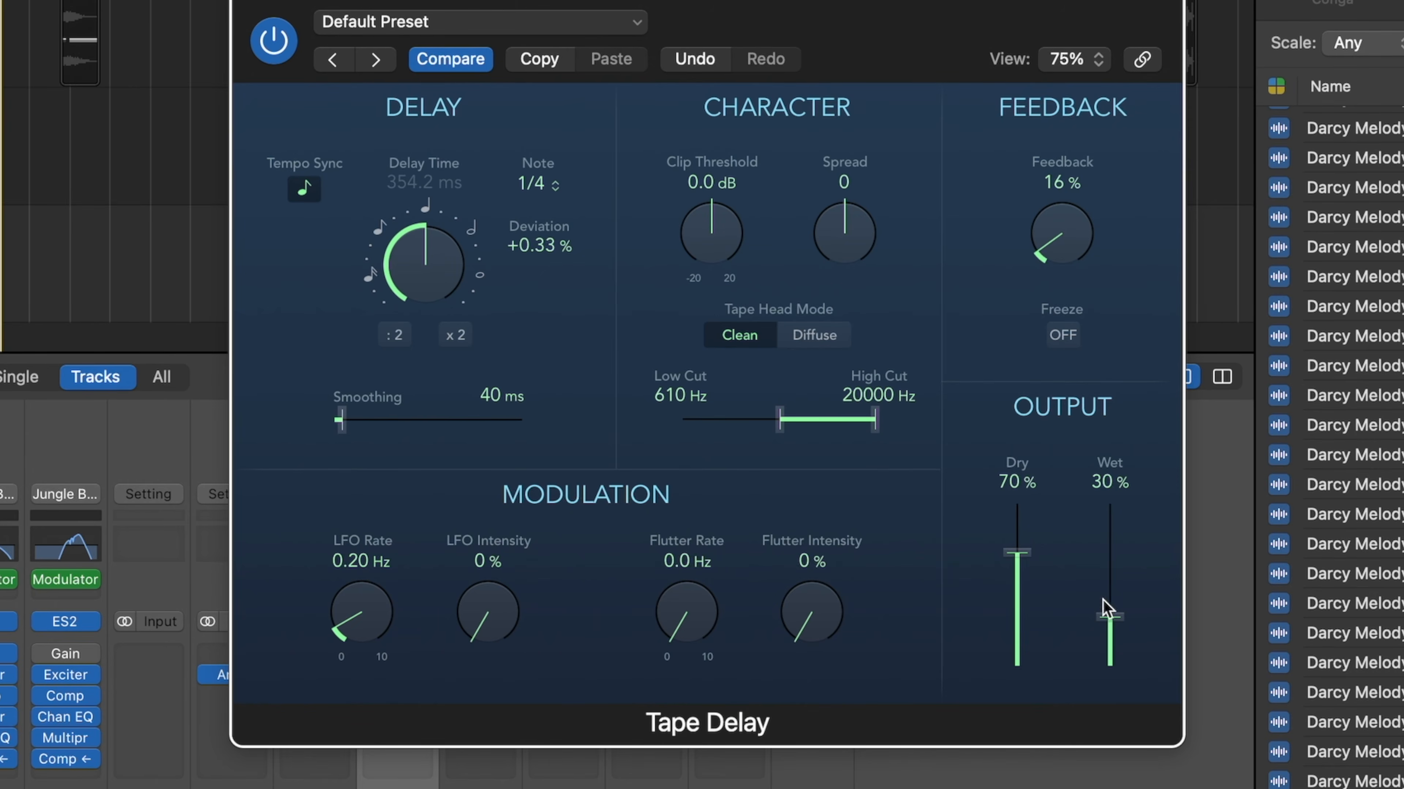
{"action": "left_click_drag", "start_coordinate": [1018, 585], "coordinate": [1019, 481]}
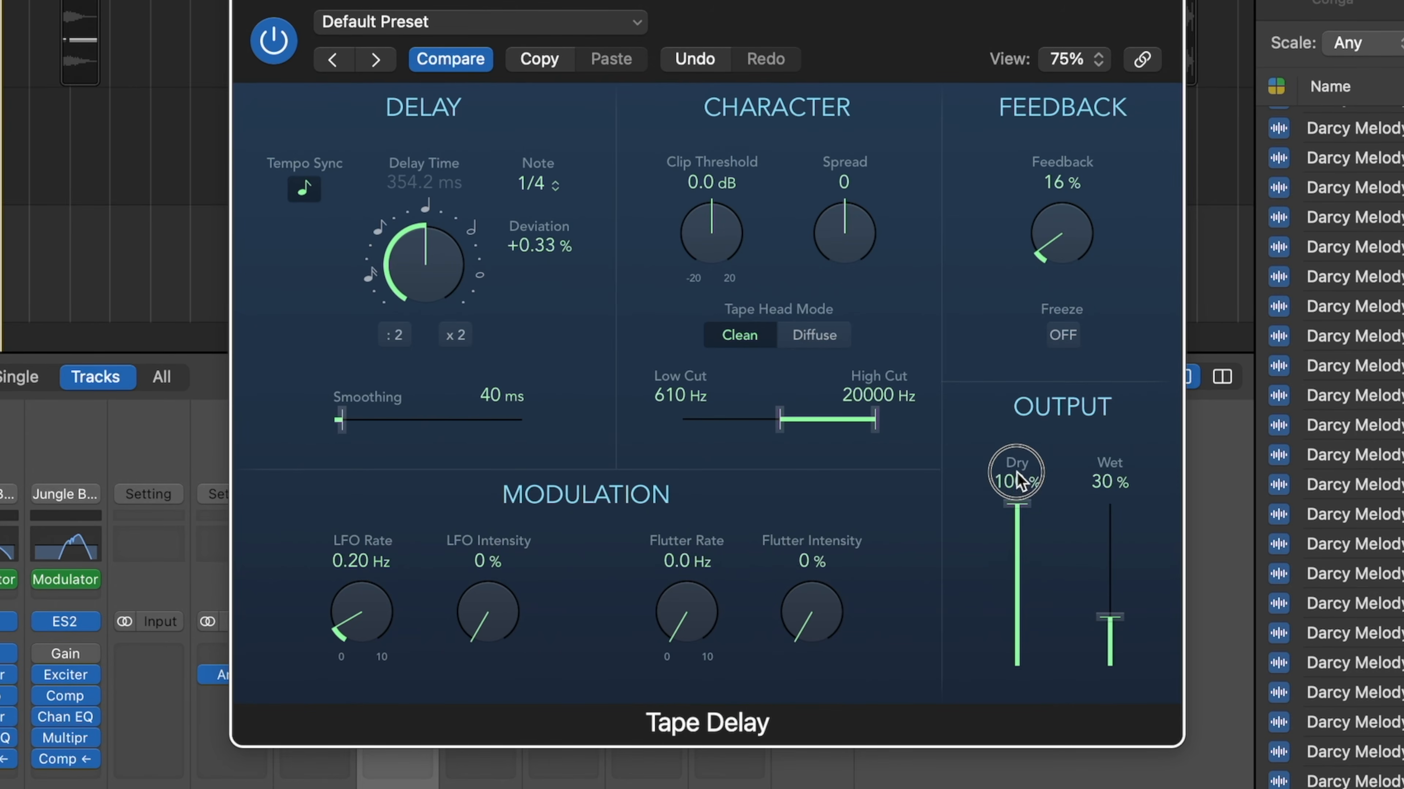
{"action": "left_click_drag", "start_coordinate": [1116, 633], "coordinate": [1109, 537]}
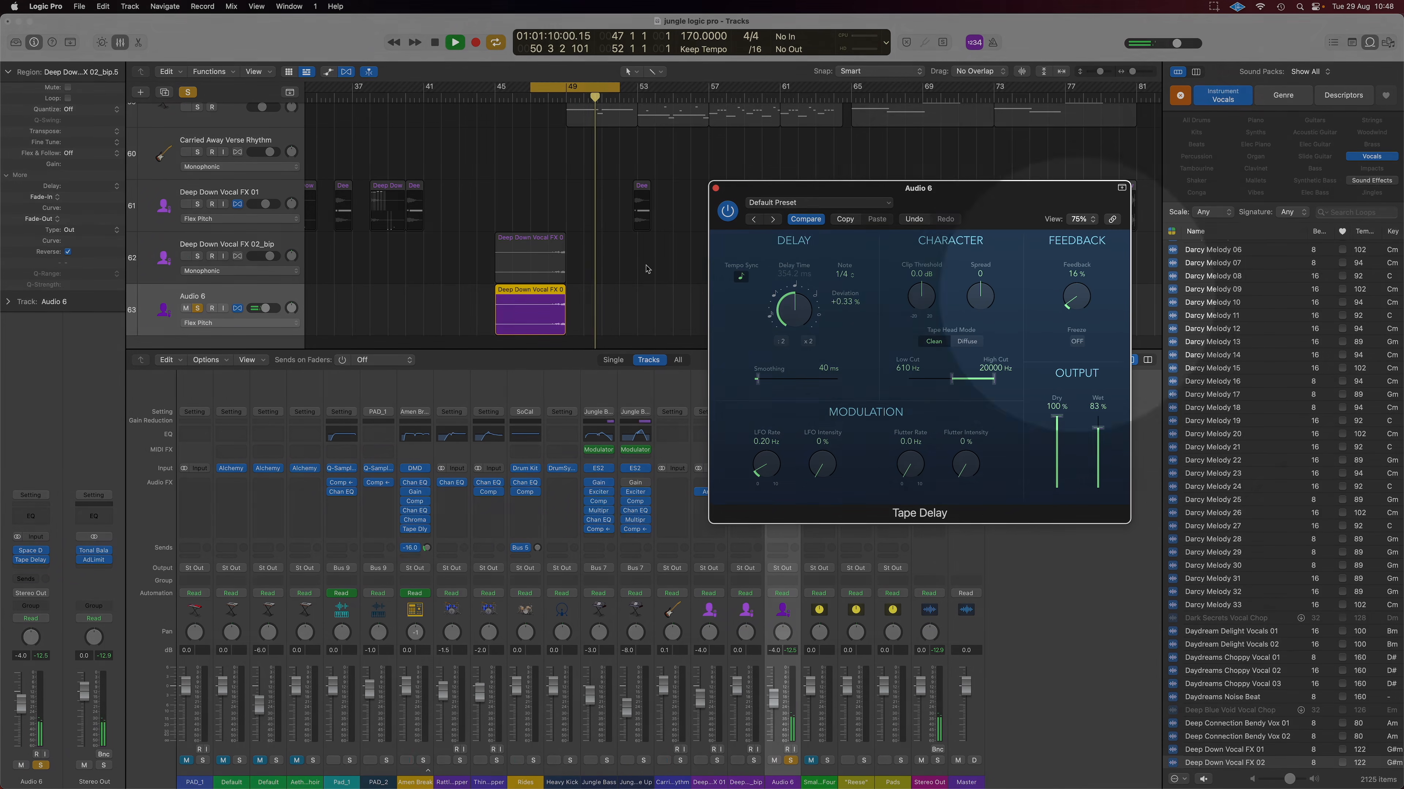
Audition the delayed vocal, set the Tape Delay's feedback to 64 % and close the plug-in window.
{"action": "key", "text": "space"}
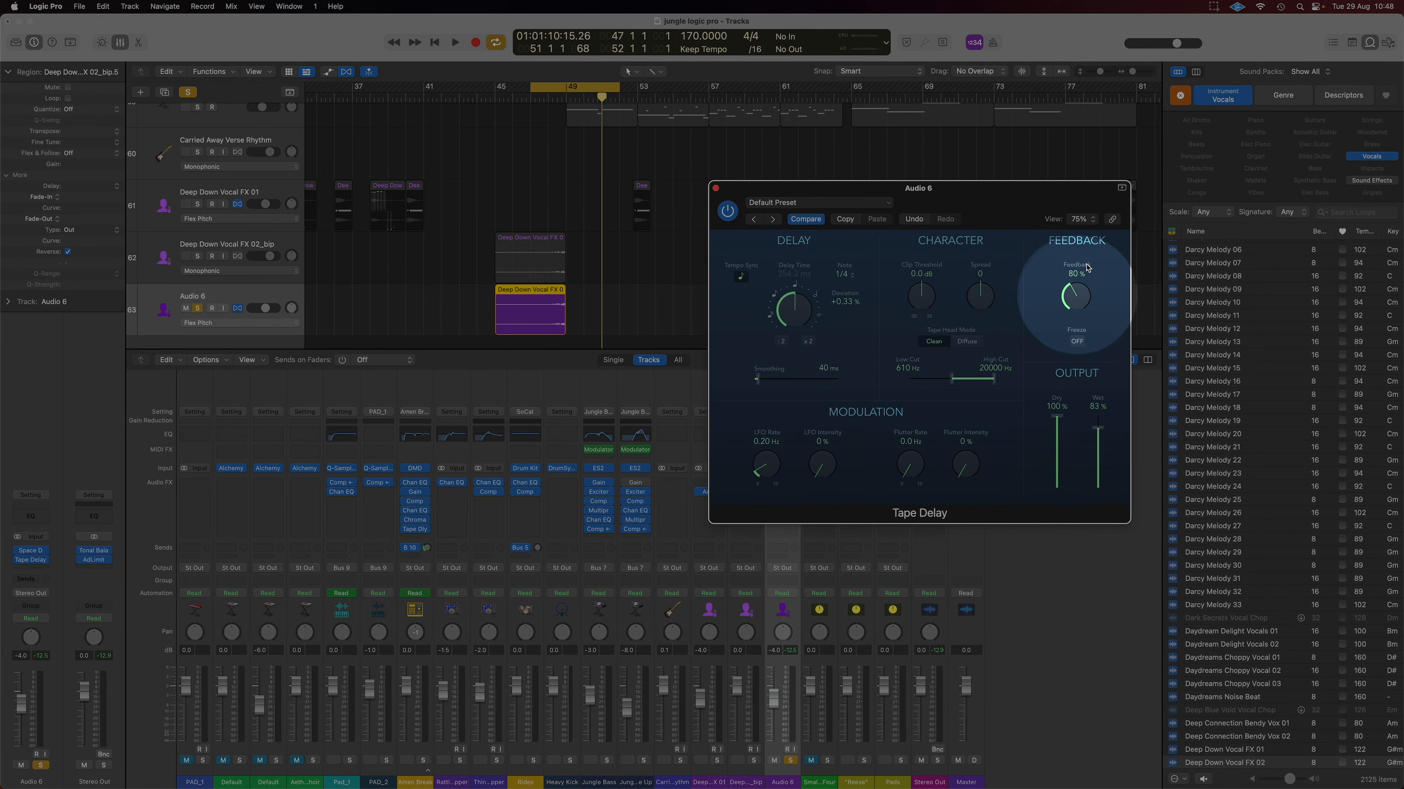
{"action": "key", "text": "space"}
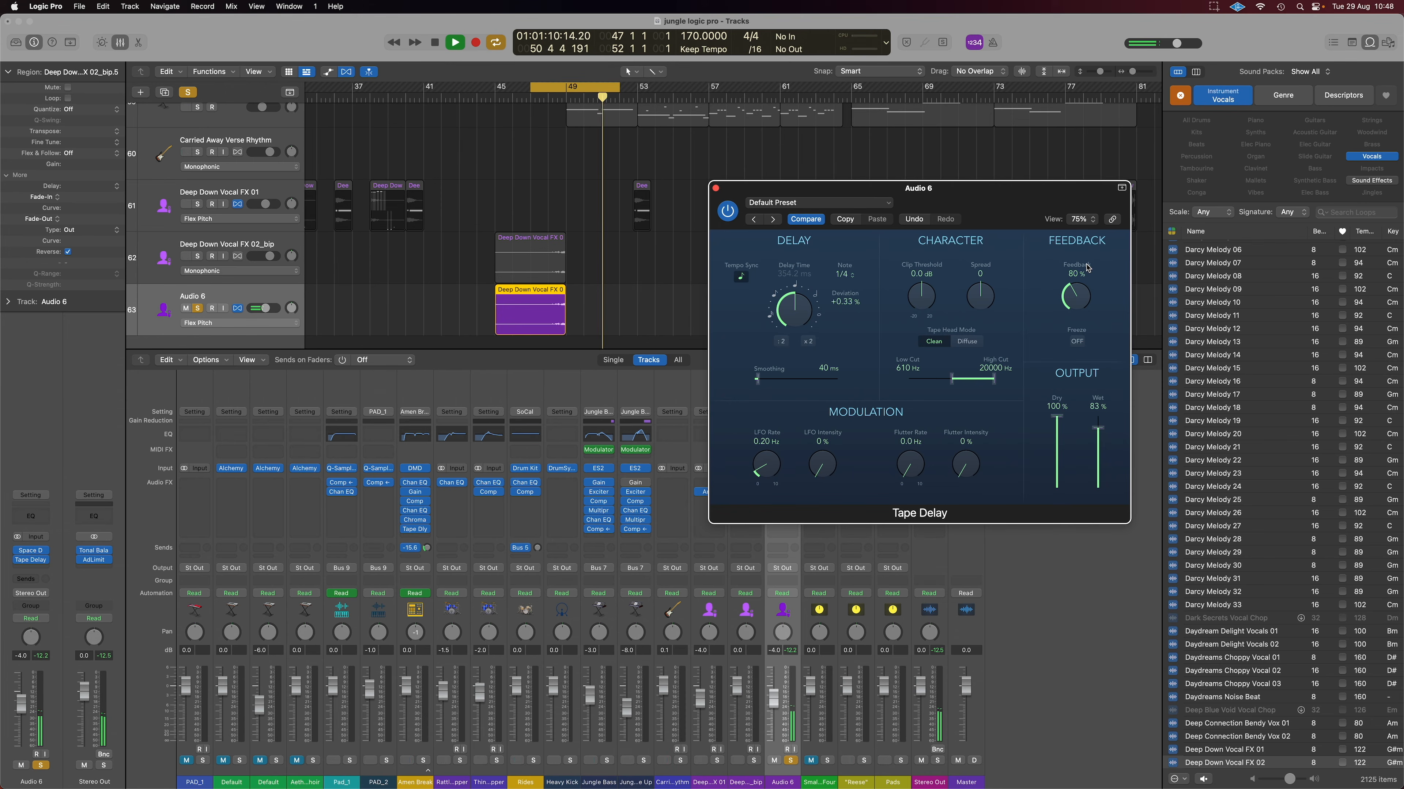
{"action": "key", "text": "space"}
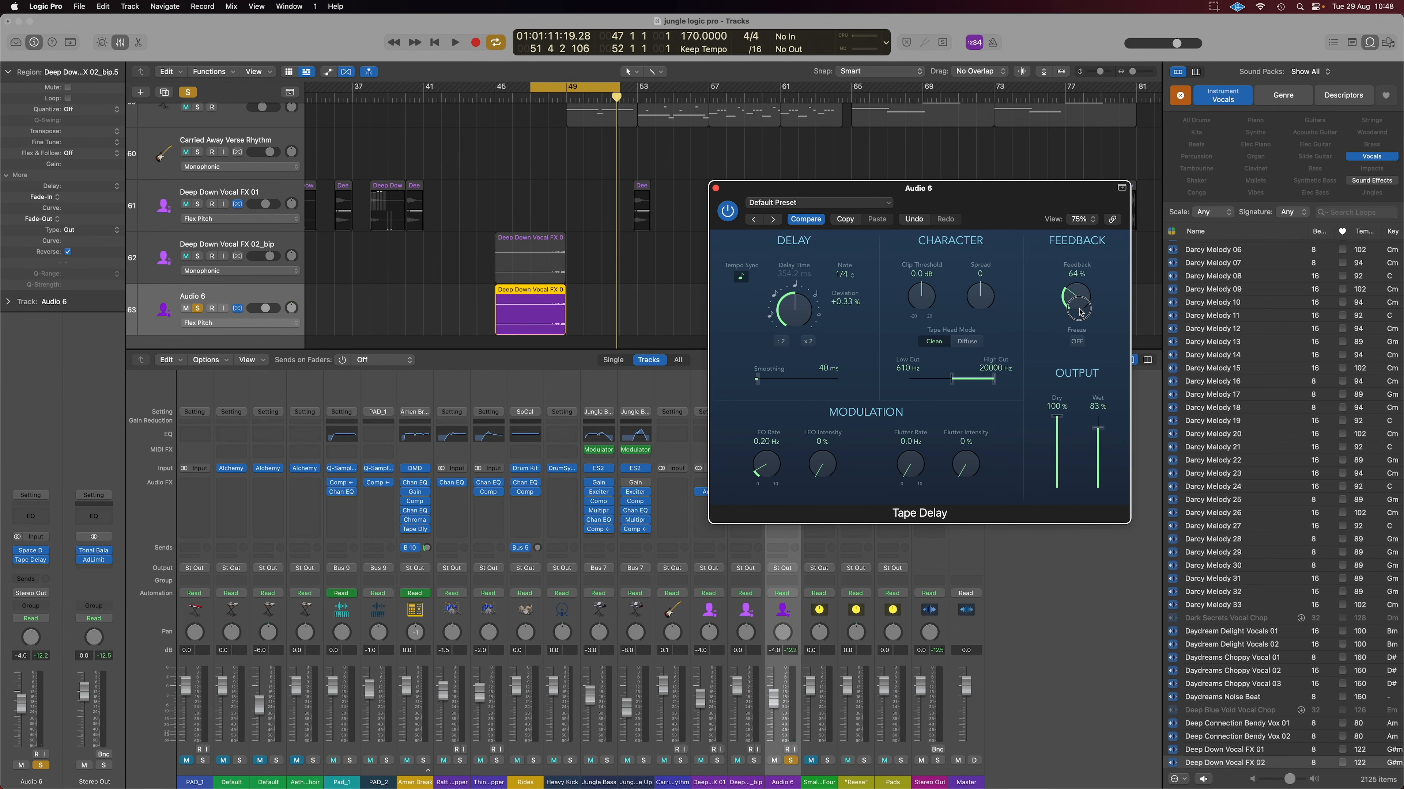
{"action": "left_click", "coordinate": [716, 188]}
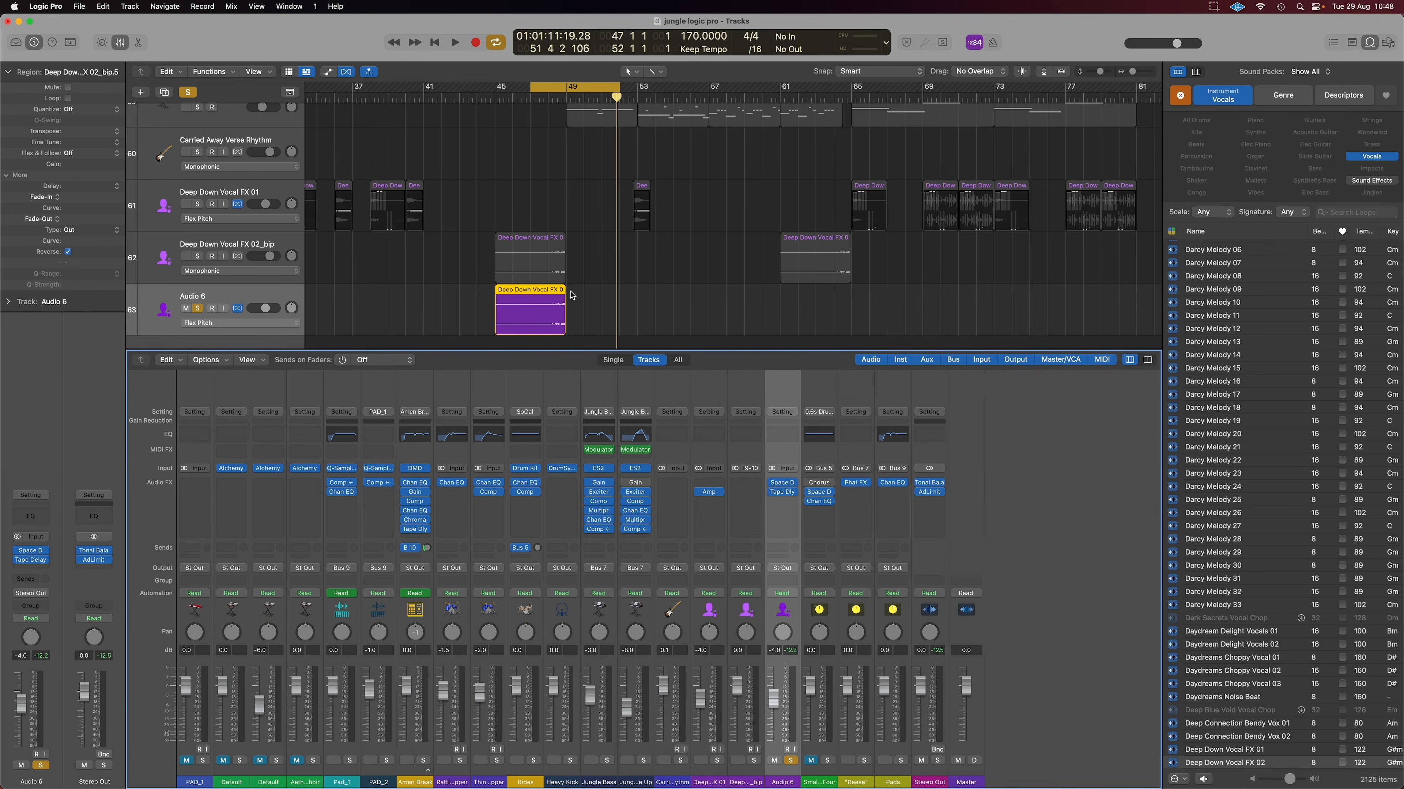
Bounce the Audio 6 region in place to a new track named Rev Vox Dly and mute the source region.
{"action": "right_click", "coordinate": [534, 308]}
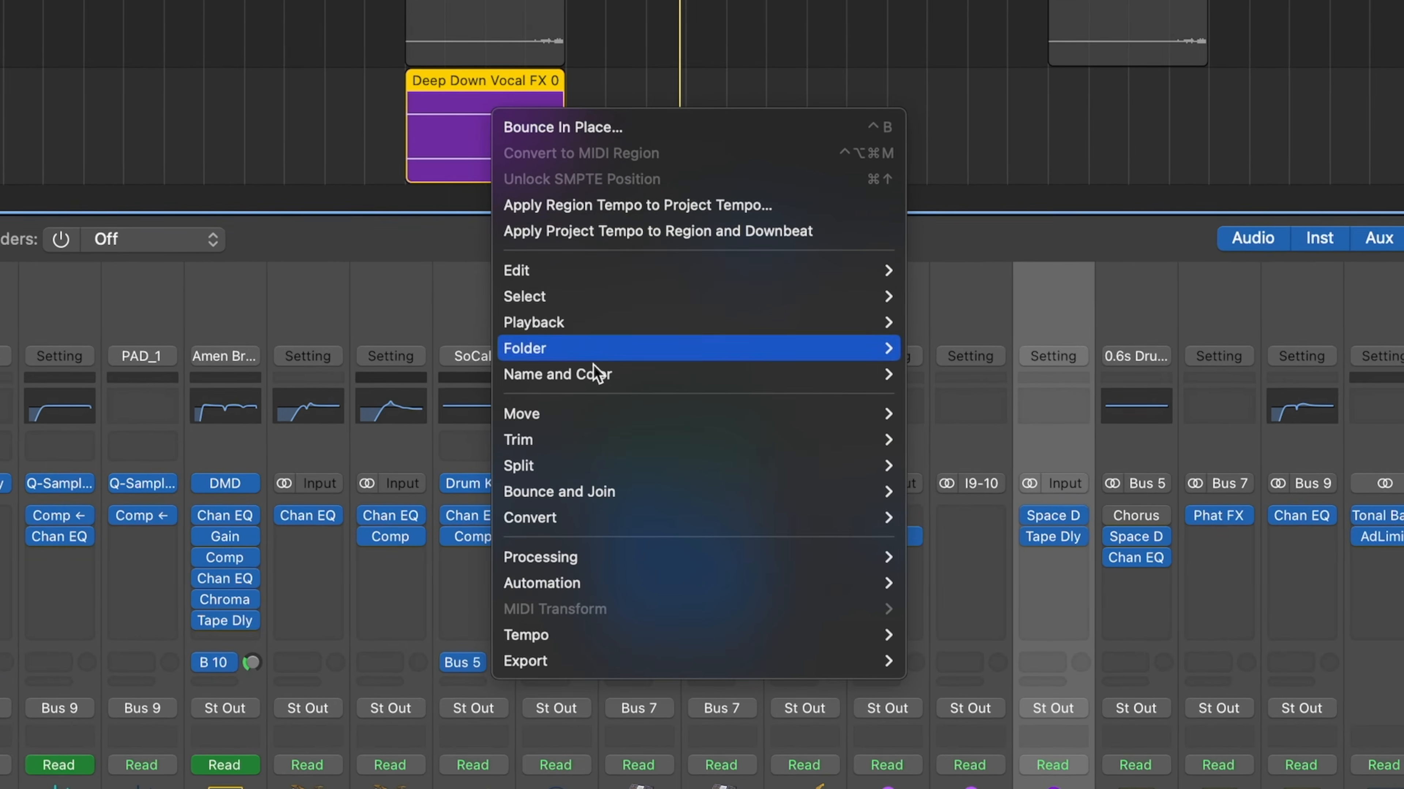
{"action": "mouse_move", "coordinate": [627, 491]}
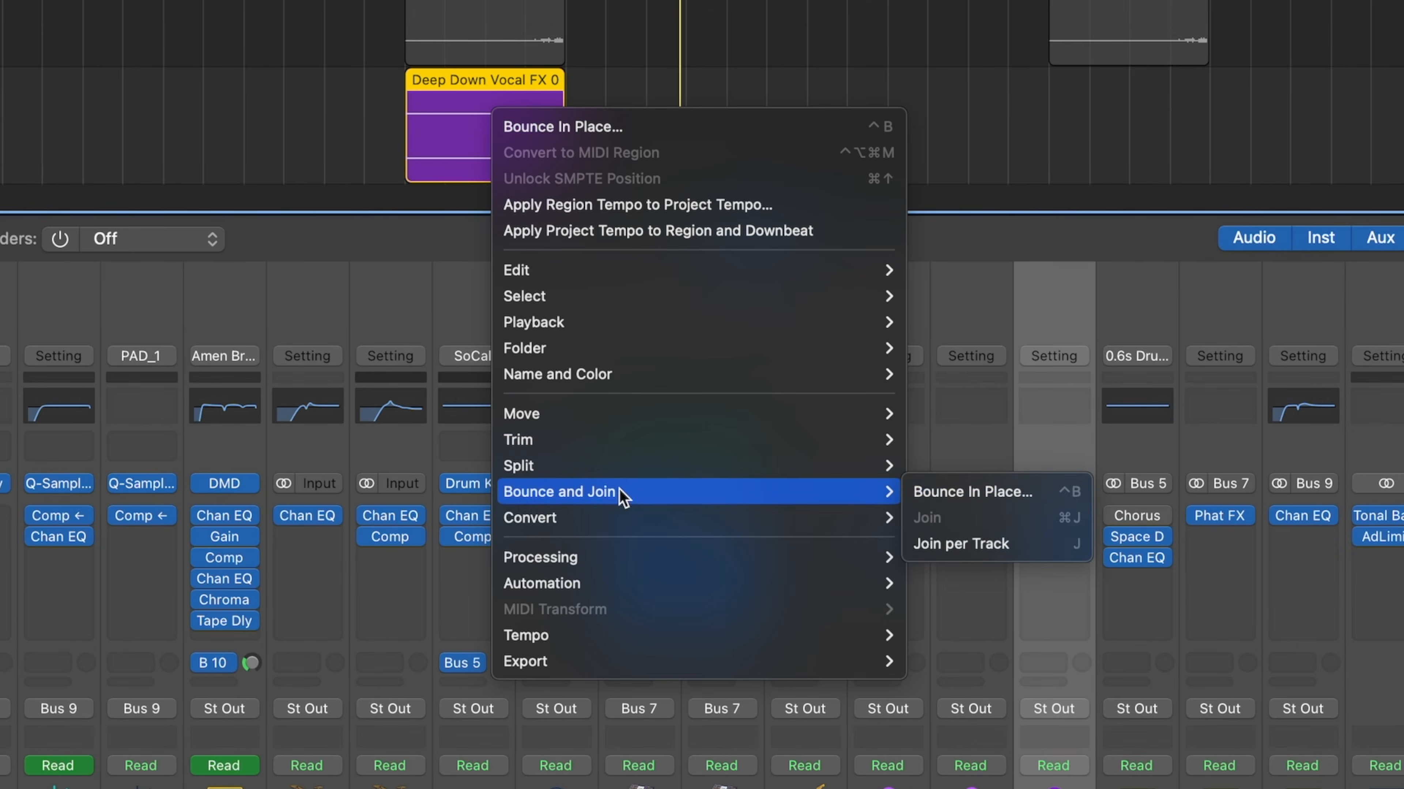
{"action": "left_click", "coordinate": [1006, 493]}
{"action": "left_click_drag", "start_coordinate": [964, 128], "coordinate": [646, 122]}
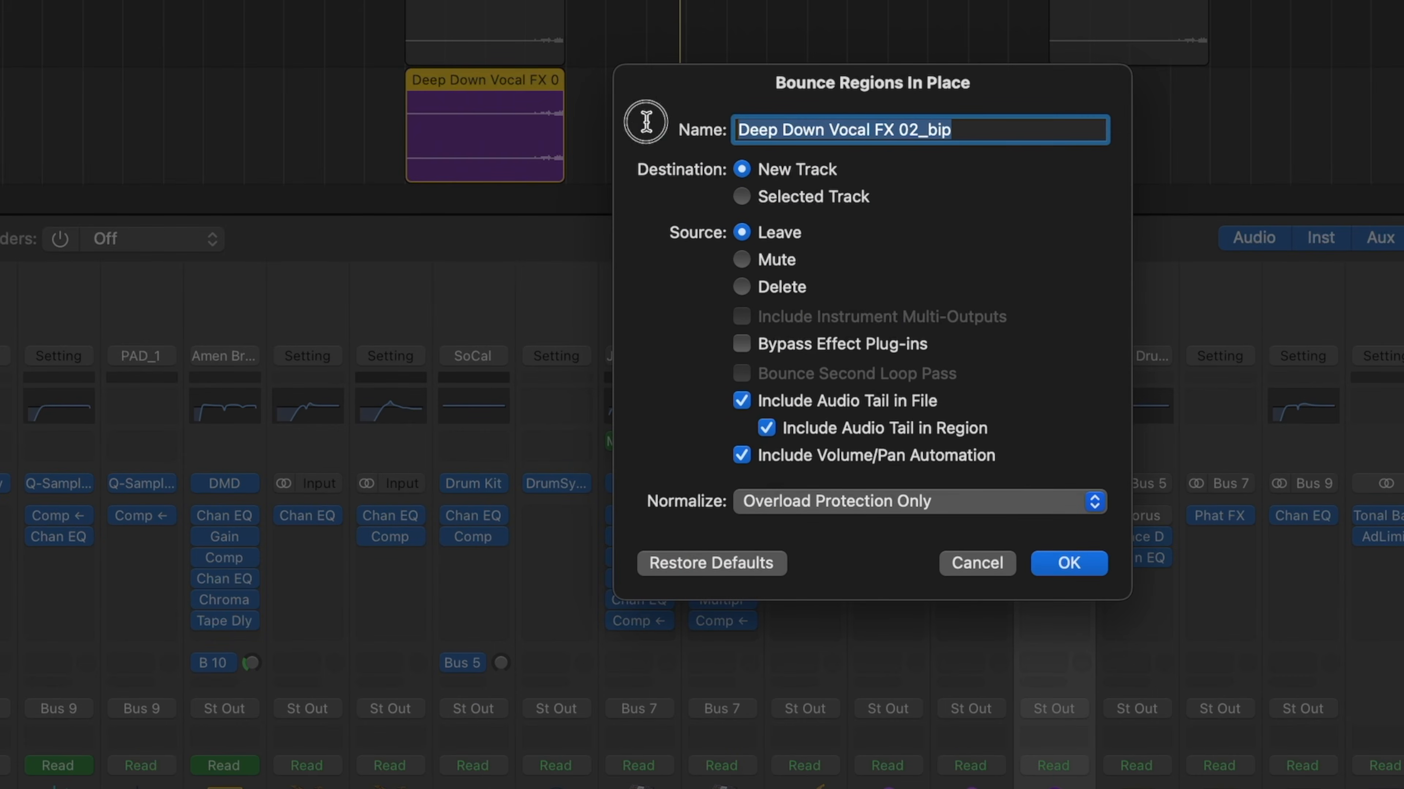
{"action": "type", "text": "Rev Vox Dly"}
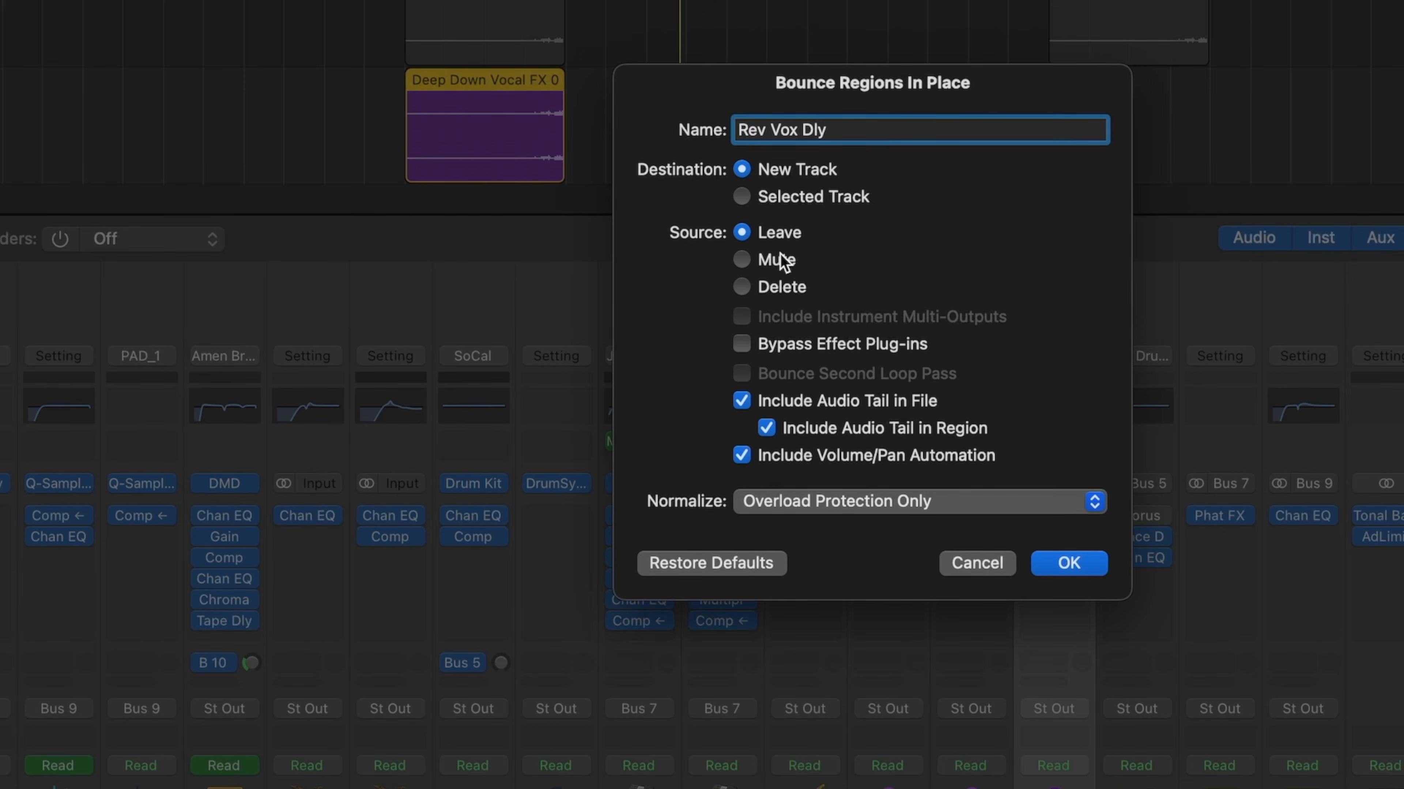
{"action": "left_click", "coordinate": [1092, 575]}
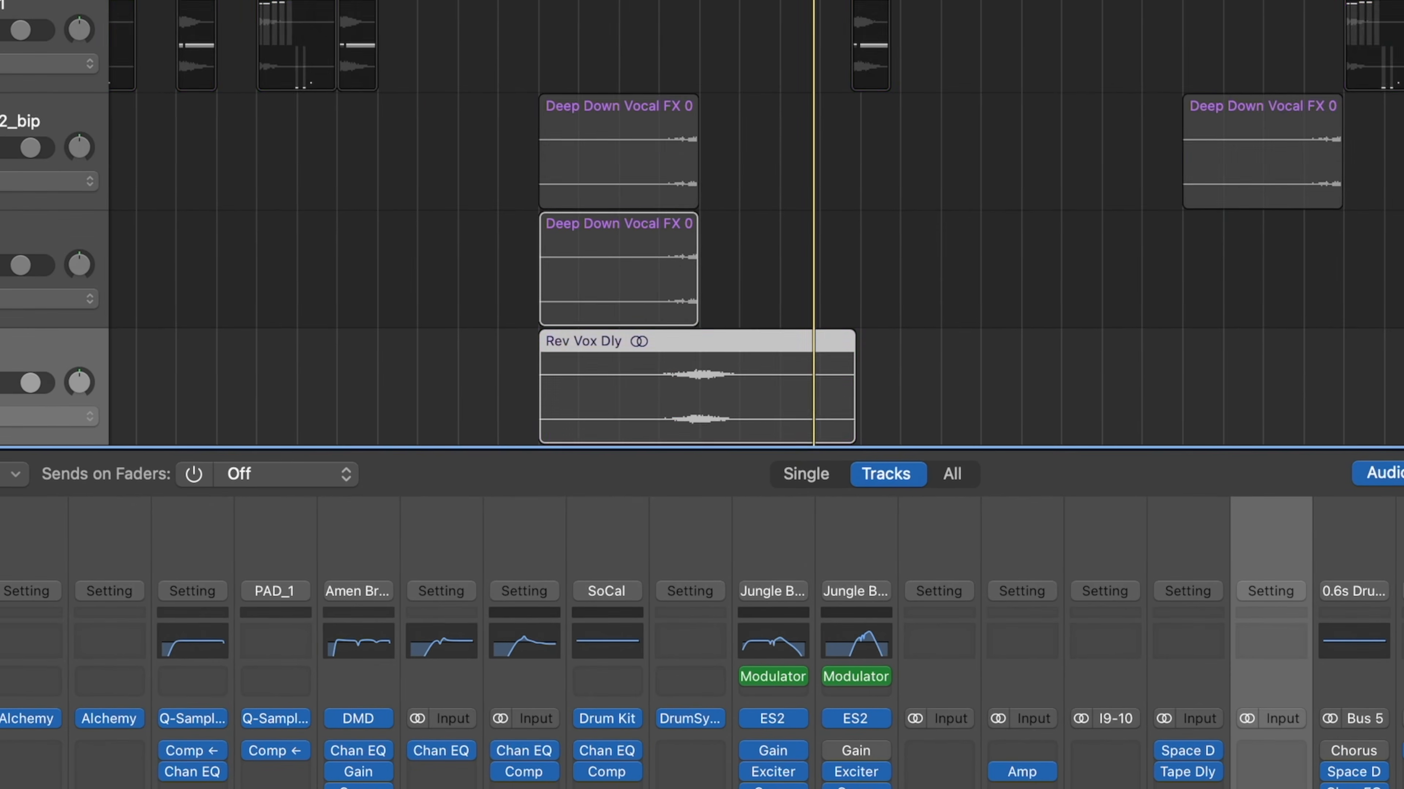
{"action": "left_click", "coordinate": [619, 270]}
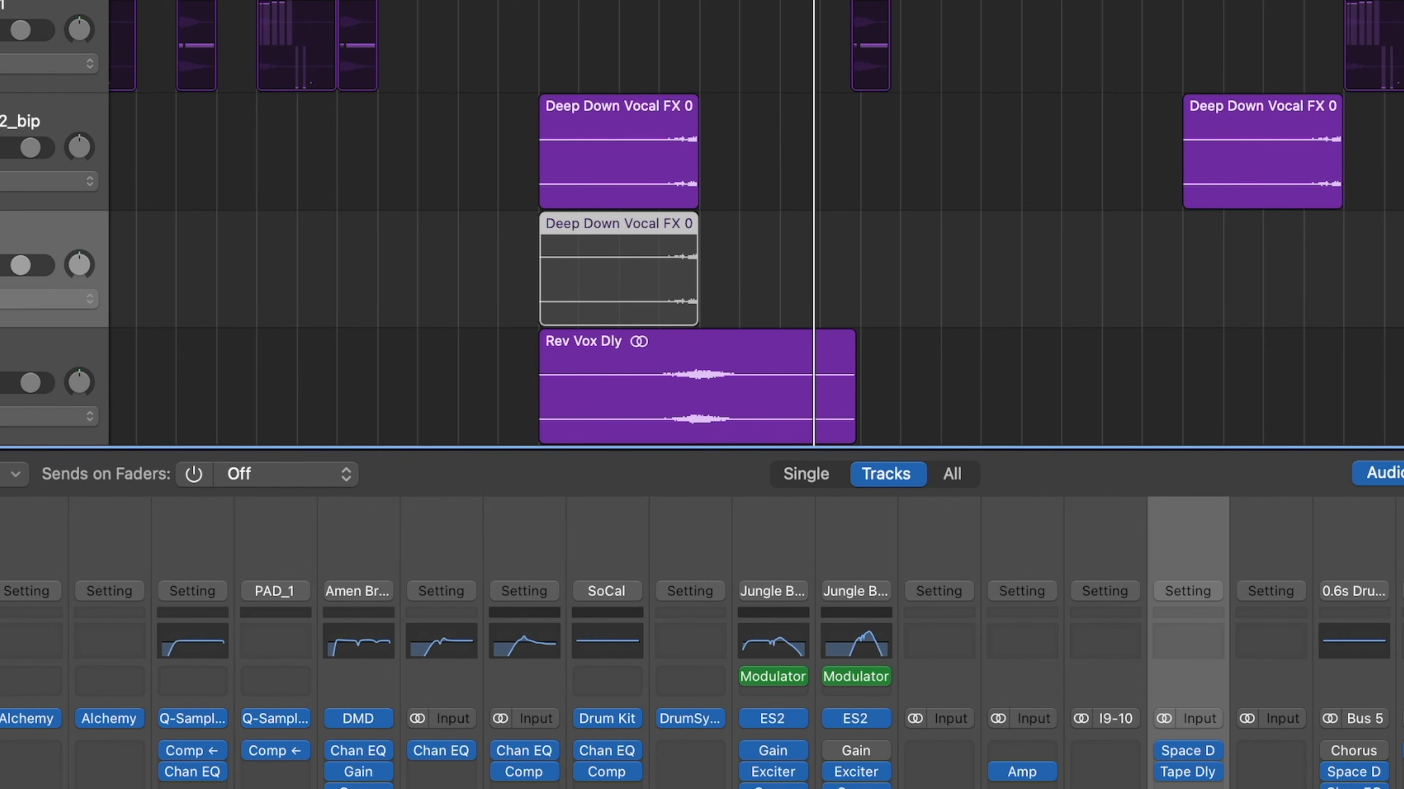
Hide the muted Audio 6 source track from the arrangement.
{"action": "key", "text": "h"}
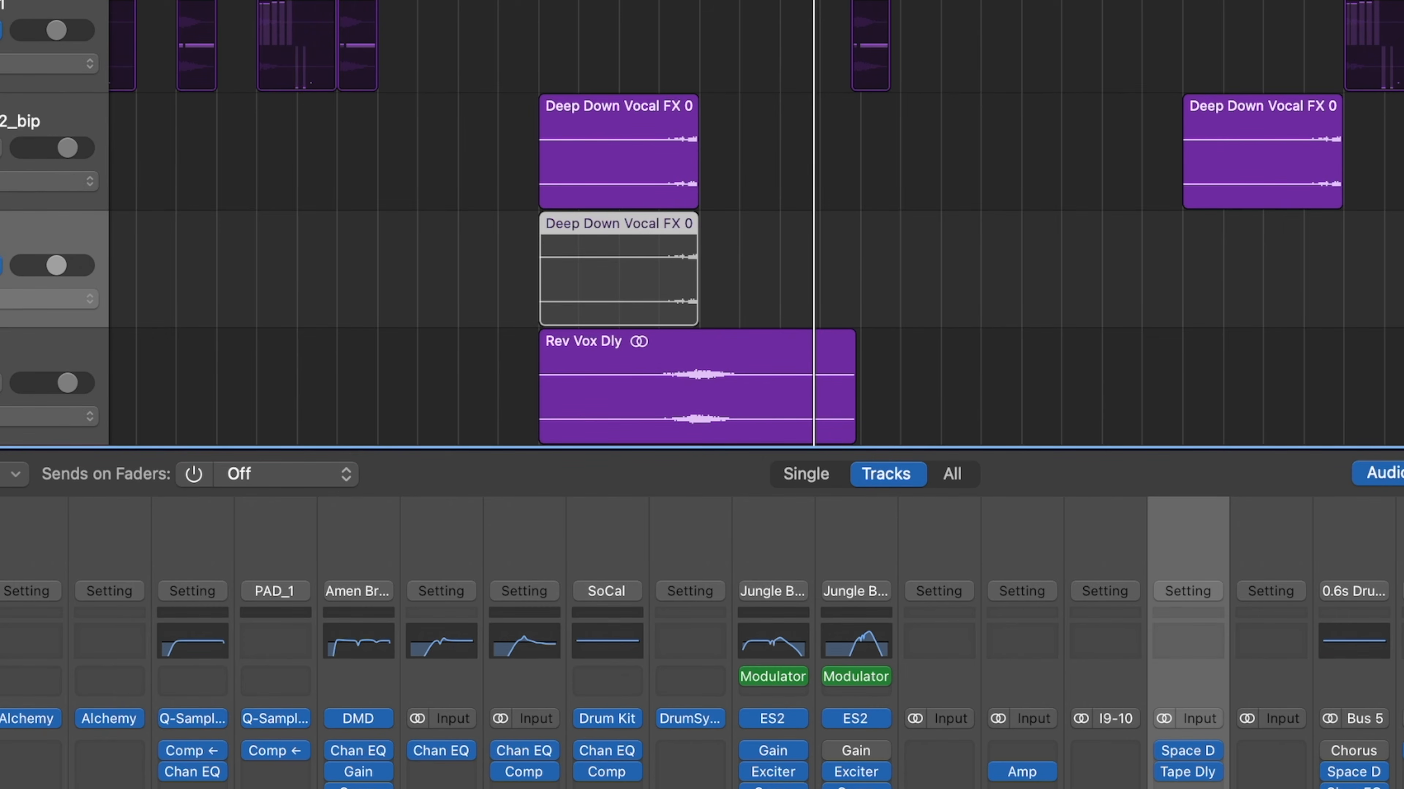
{"action": "key", "text": "super+BackSpace"}
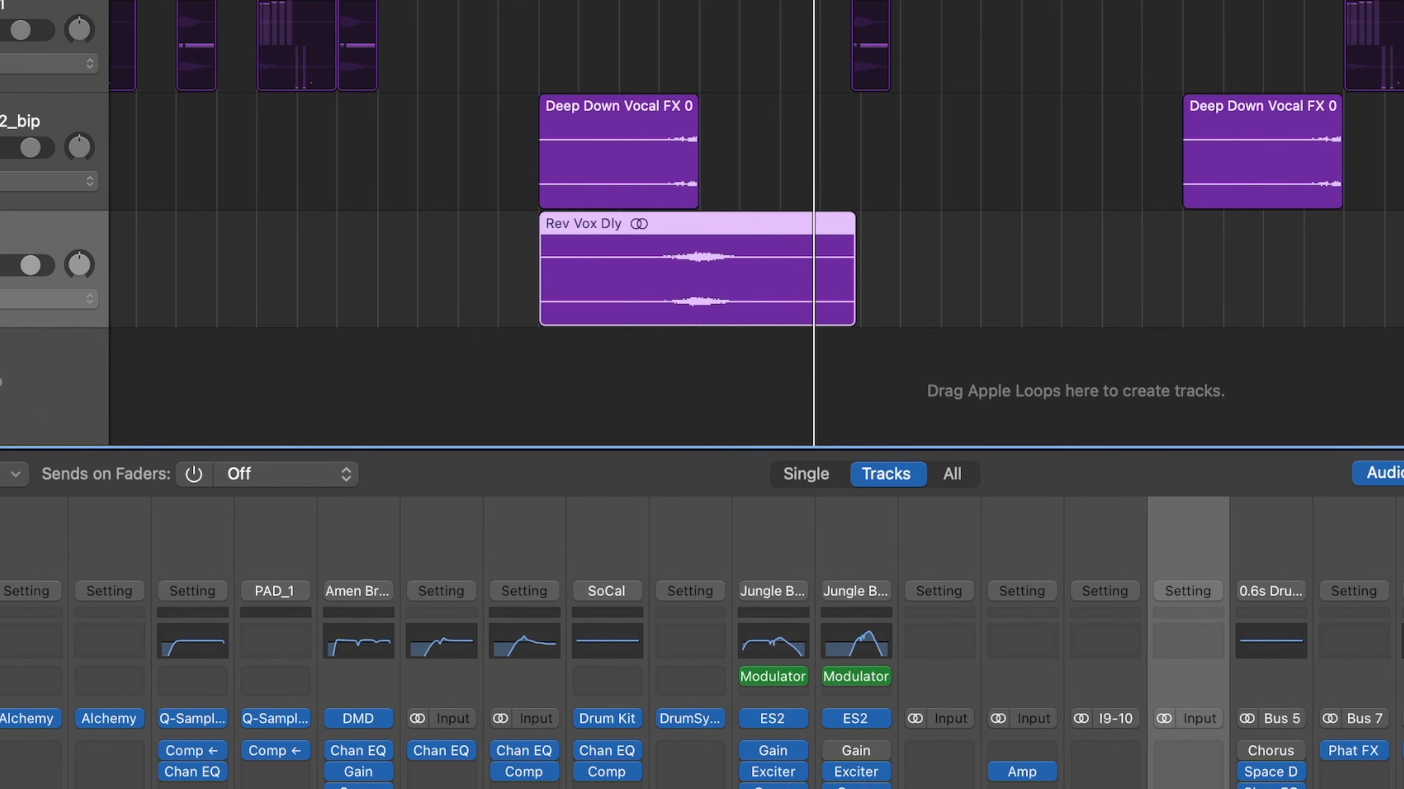
Shift the Rev Vox Dly region slightly earlier so it starts just before bar 45, auditioning its timing from bar 47.
{"action": "left_click_drag", "start_coordinate": [755, 228], "coordinate": [715, 229]}
{"action": "left_click_drag", "start_coordinate": [573, 255], "coordinate": [574, 255]}
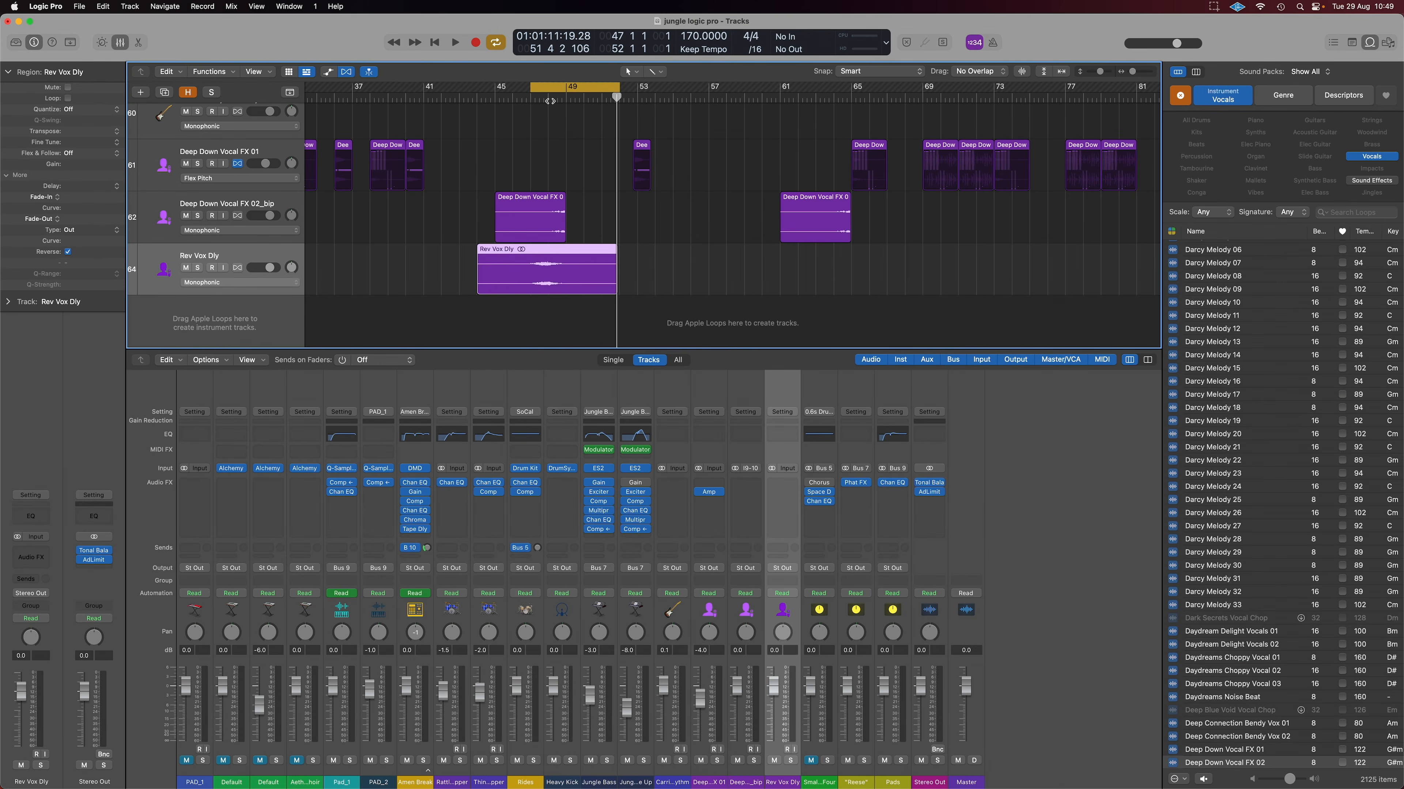
{"action": "left_click", "coordinate": [529, 93]}
{"action": "key", "text": "space"}
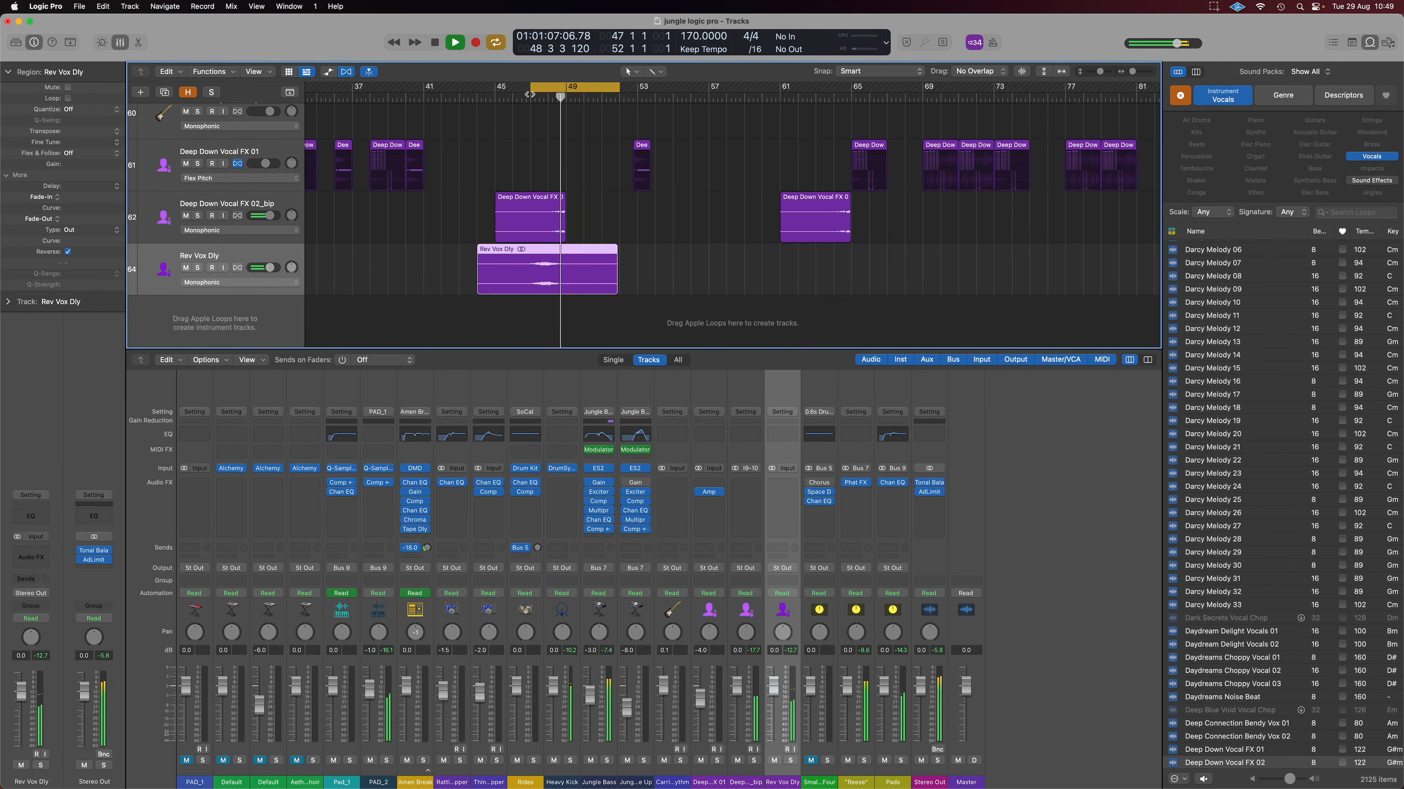
{"action": "key", "text": "space"}
{"action": "key", "text": "z"}
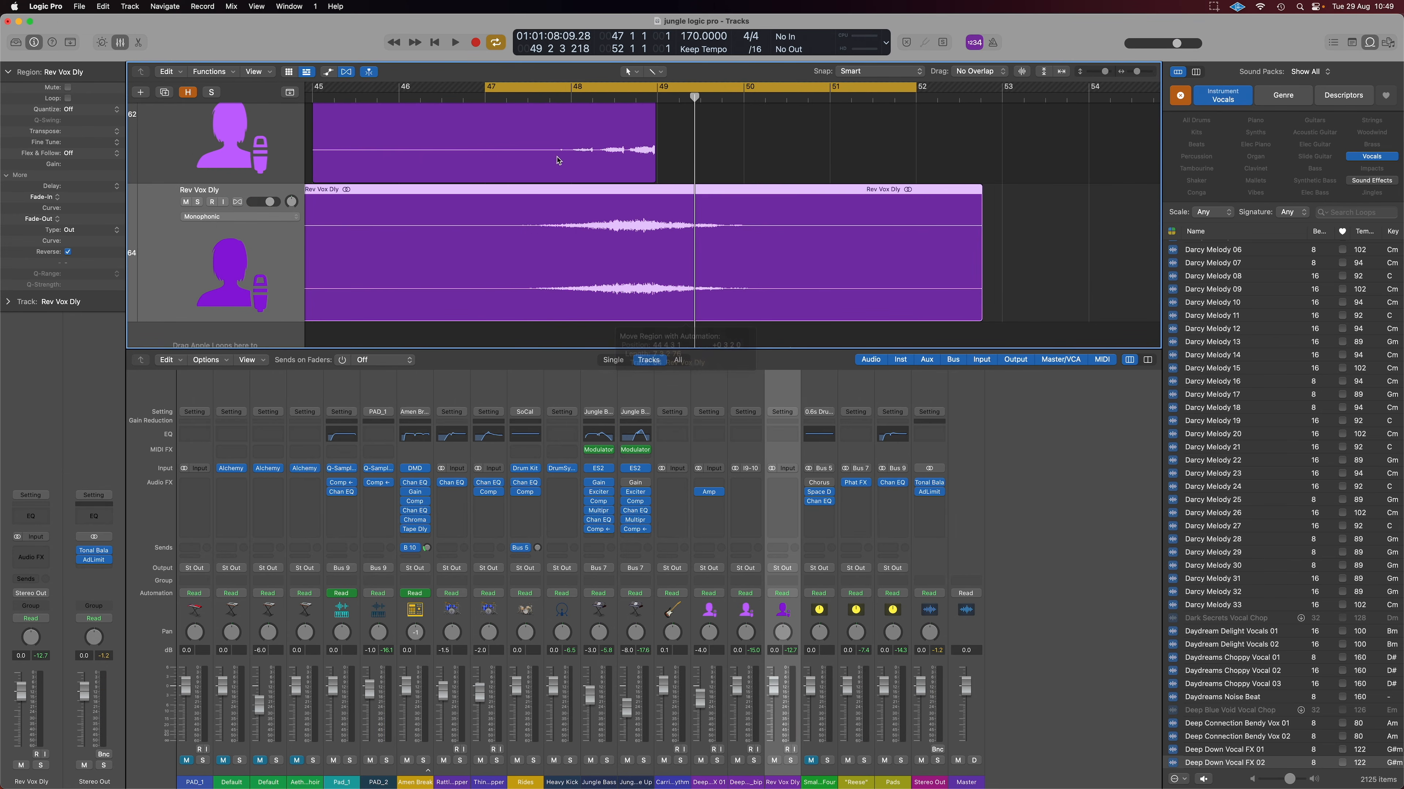
{"action": "left_click", "coordinate": [477, 95]}
{"action": "key", "text": "space"}
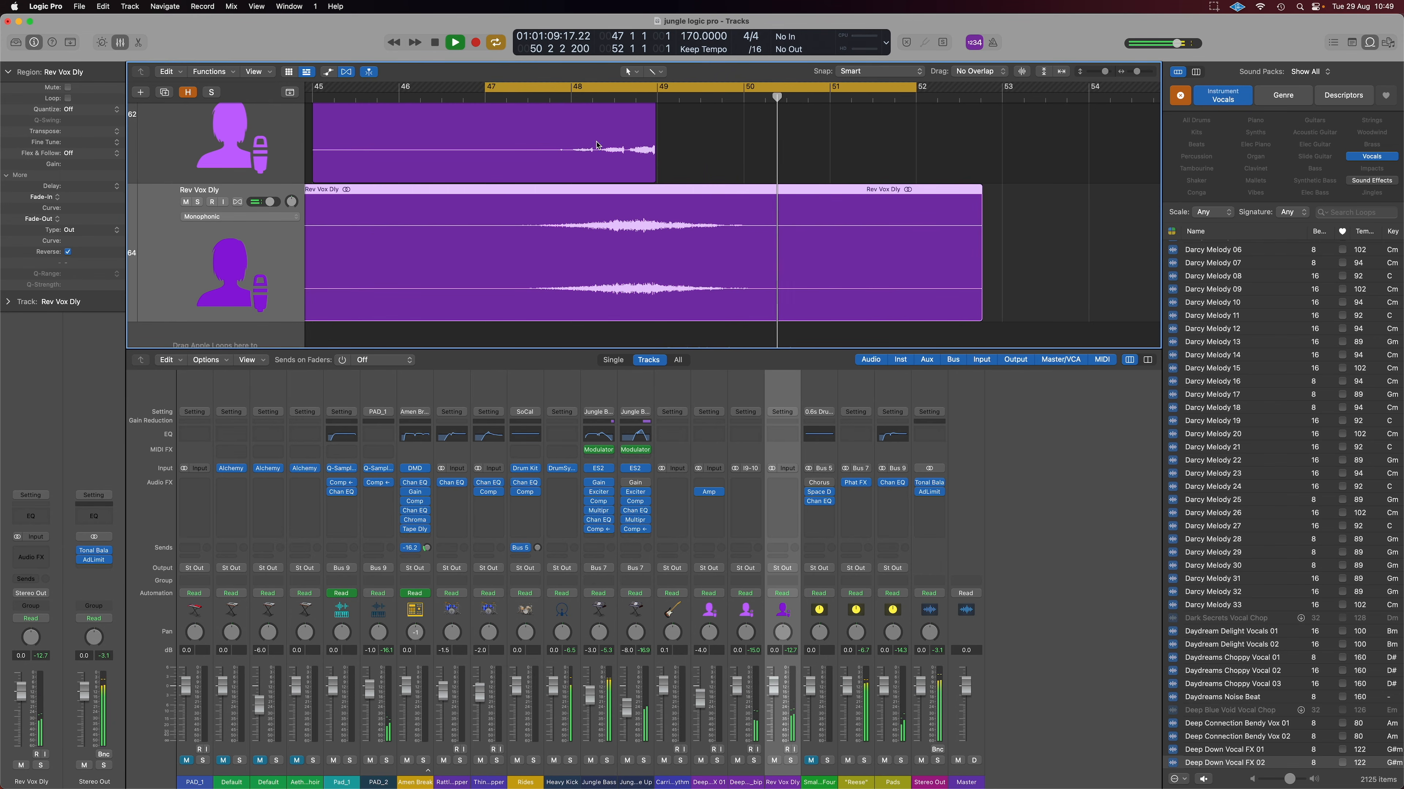
{"action": "key", "text": "space"}
Turn off the bar 47 to 52 cycle and play the arrangement from about bar 43.
{"action": "key", "text": "super+Left"}
{"action": "scroll", "coordinate": [606, 155], "scroll_direction": "down", "scroll_amount": 10}
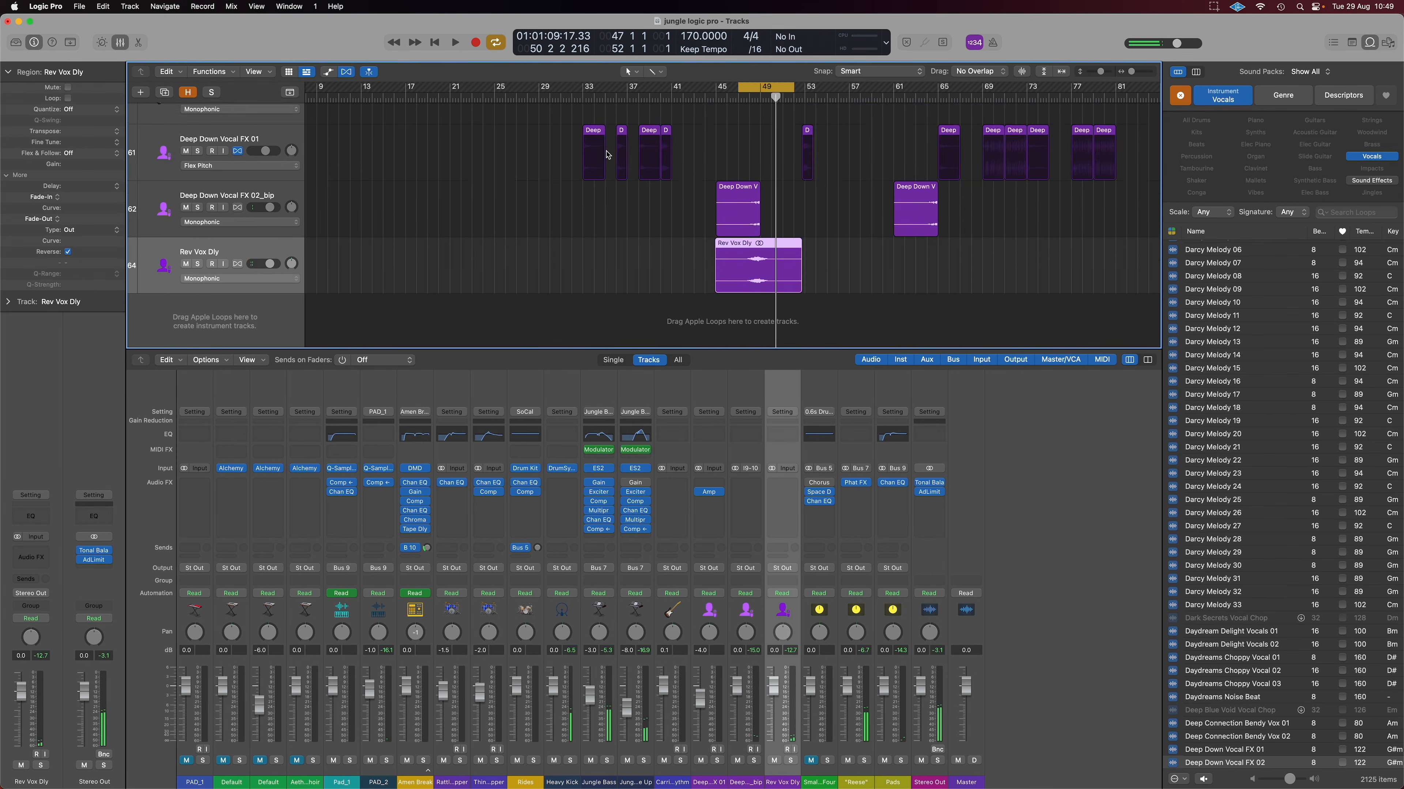
{"action": "left_click", "coordinate": [755, 88]}
{"action": "left_click", "coordinate": [705, 100]}
{"action": "key", "text": "space"}
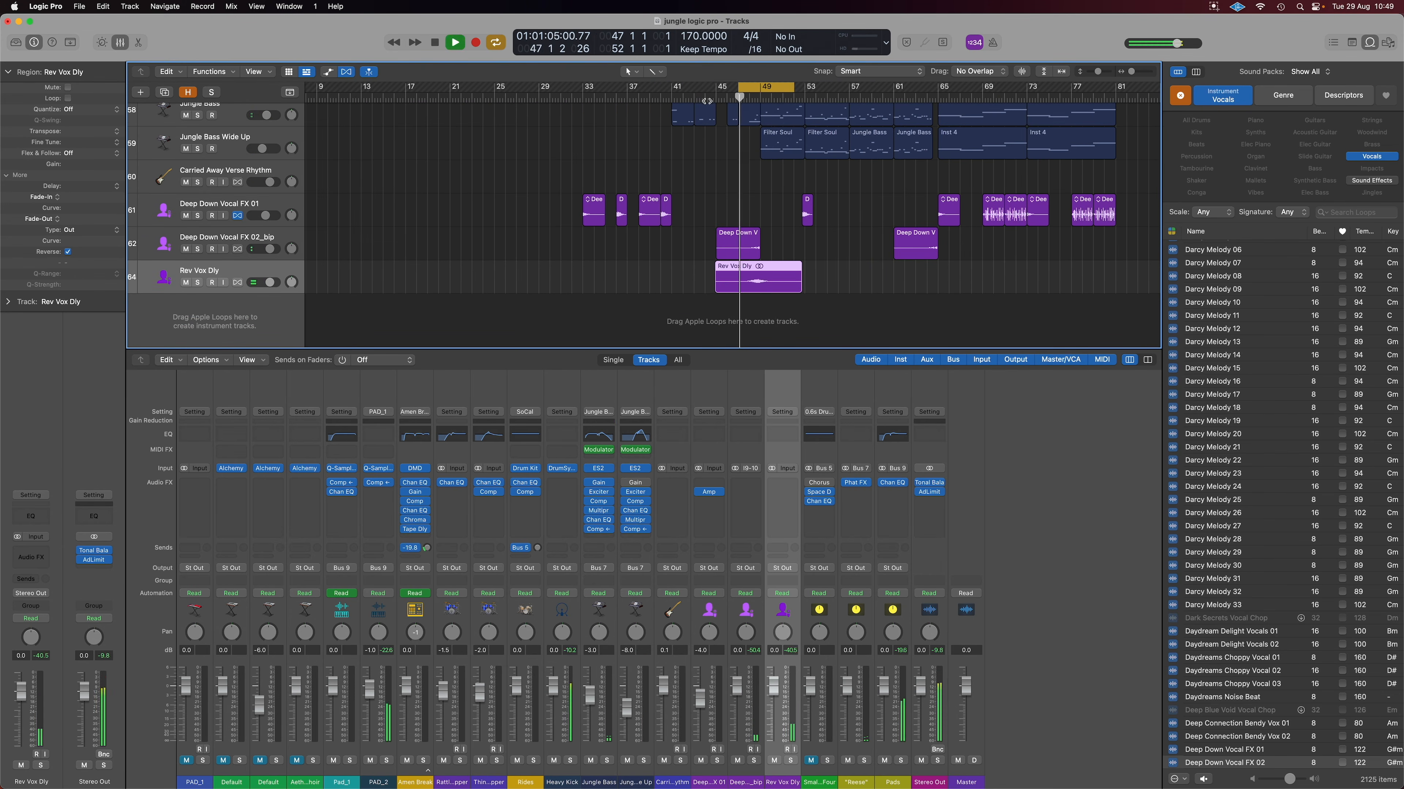
{"action": "left_click", "coordinate": [747, 88]}
{"action": "left_click", "coordinate": [691, 97]}
{"action": "scroll", "coordinate": [691, 98], "scroll_direction": "down", "scroll_amount": 5}
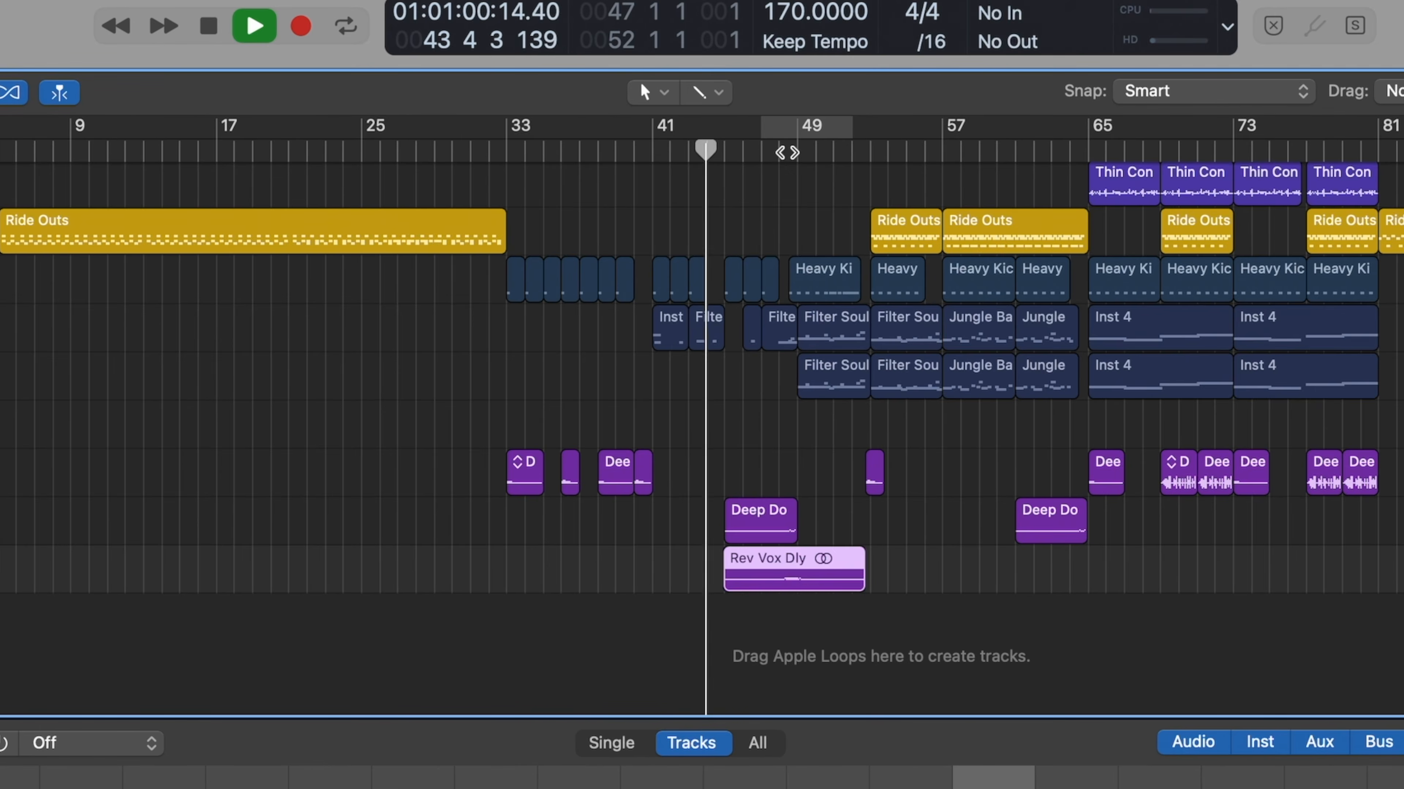
Set the Rev Vox Dly region's gain to -6.0 dB and lower its track fader to -2.0 dB.
{"action": "scroll", "coordinate": [787, 153], "scroll_direction": "down", "scroll_amount": 3}
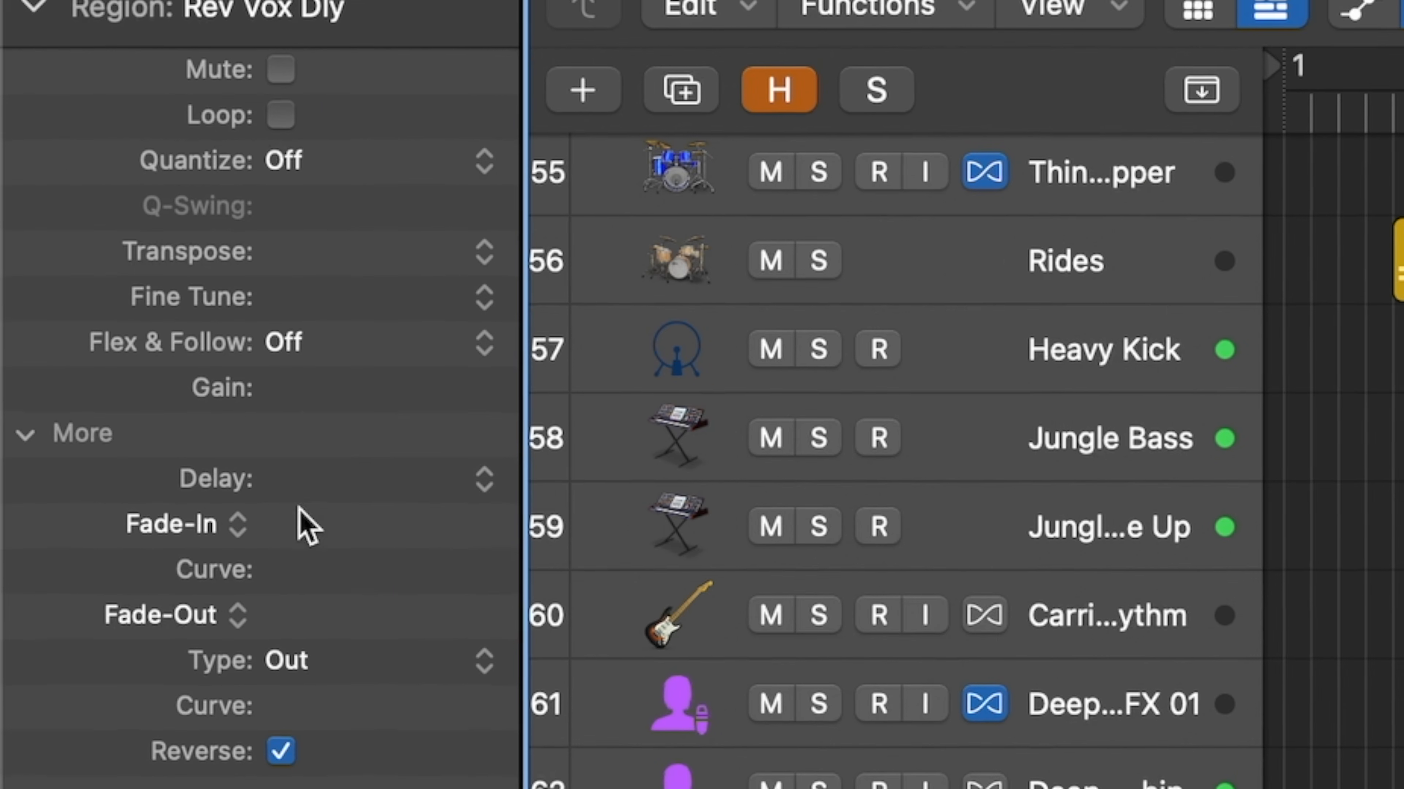
{"action": "double_click", "coordinate": [284, 381]}
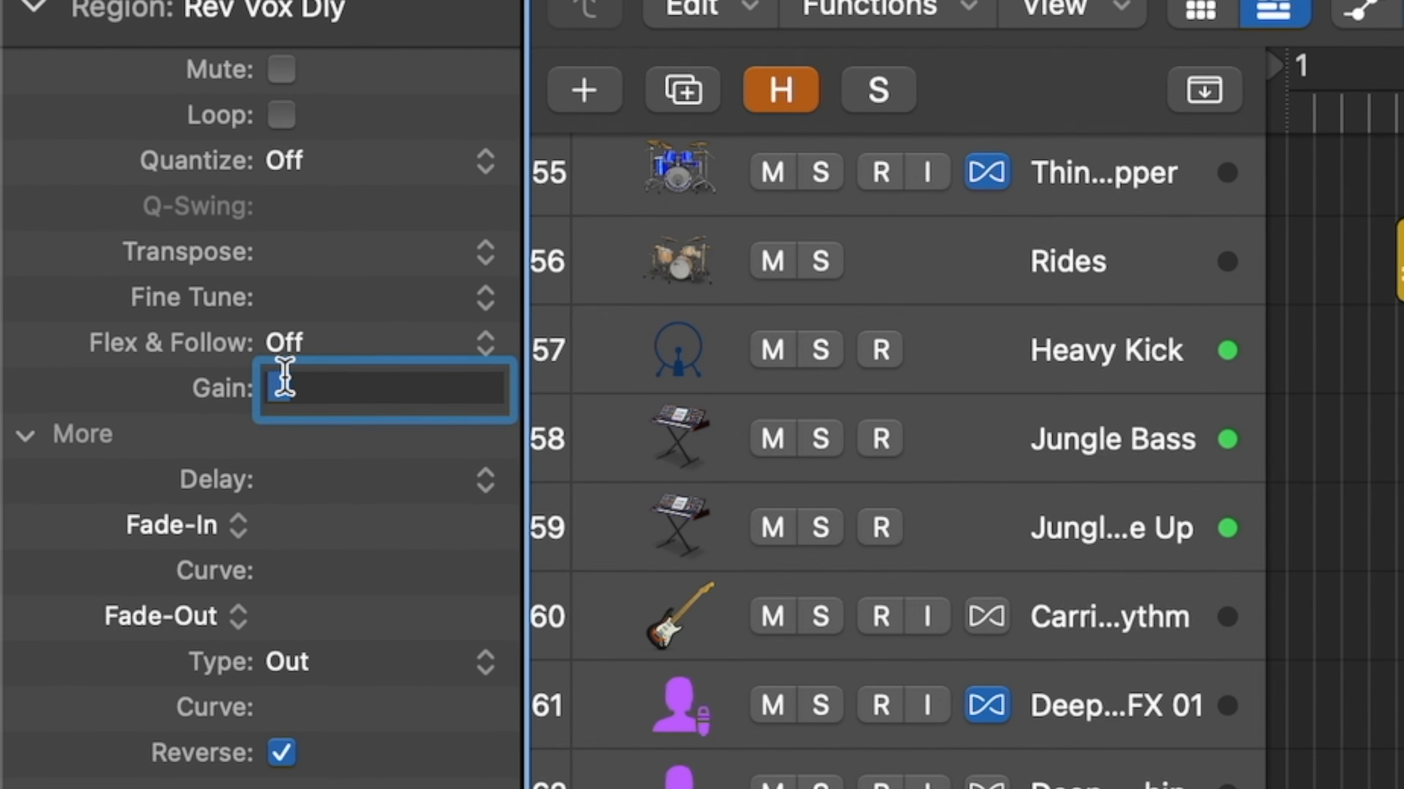
{"action": "key", "text": "Return"}
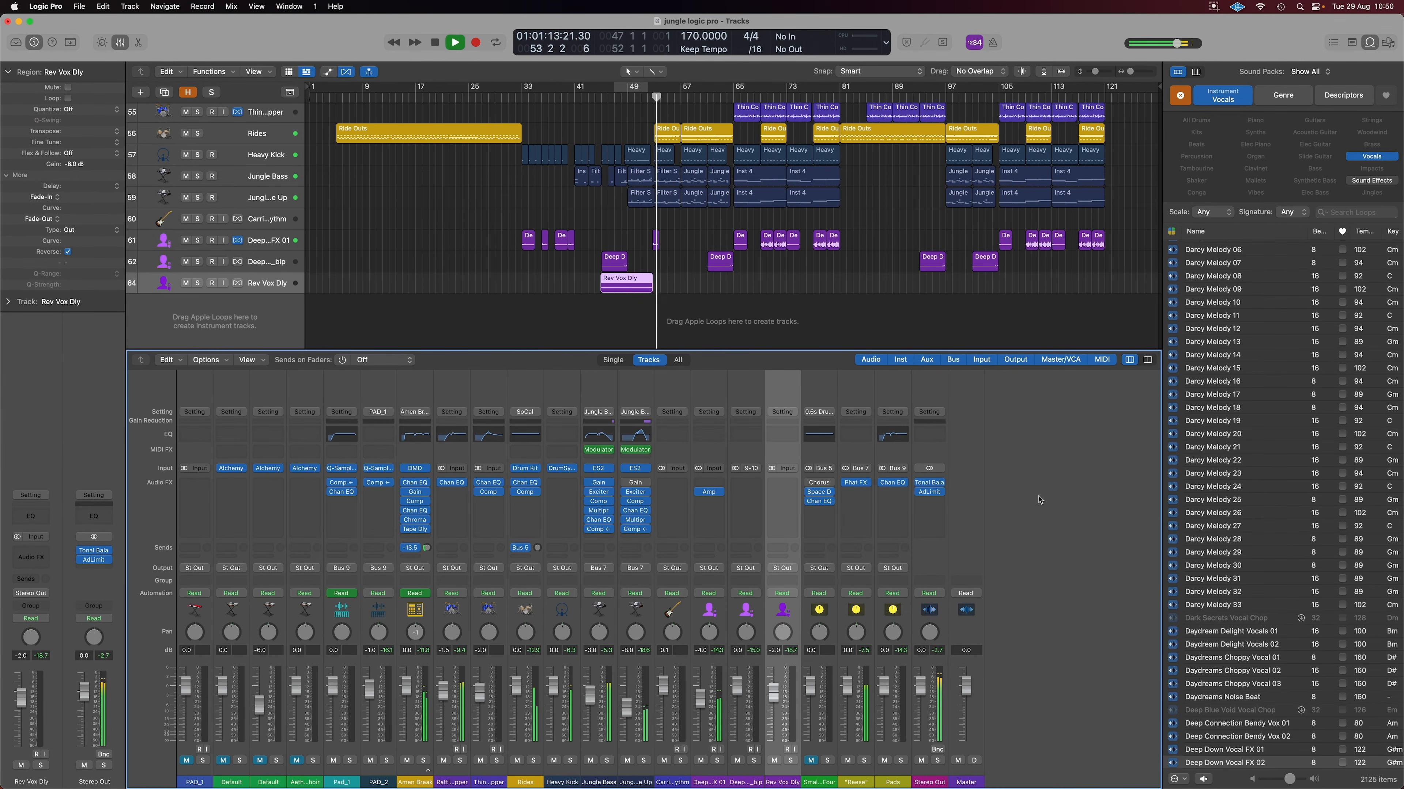
Select the Amen Break track, replay the arrangement from about bar 43 to check the reversed vocal in context, and stop playback.
{"action": "scroll", "coordinate": [794, 241], "scroll_direction": "up", "scroll_amount": 5}
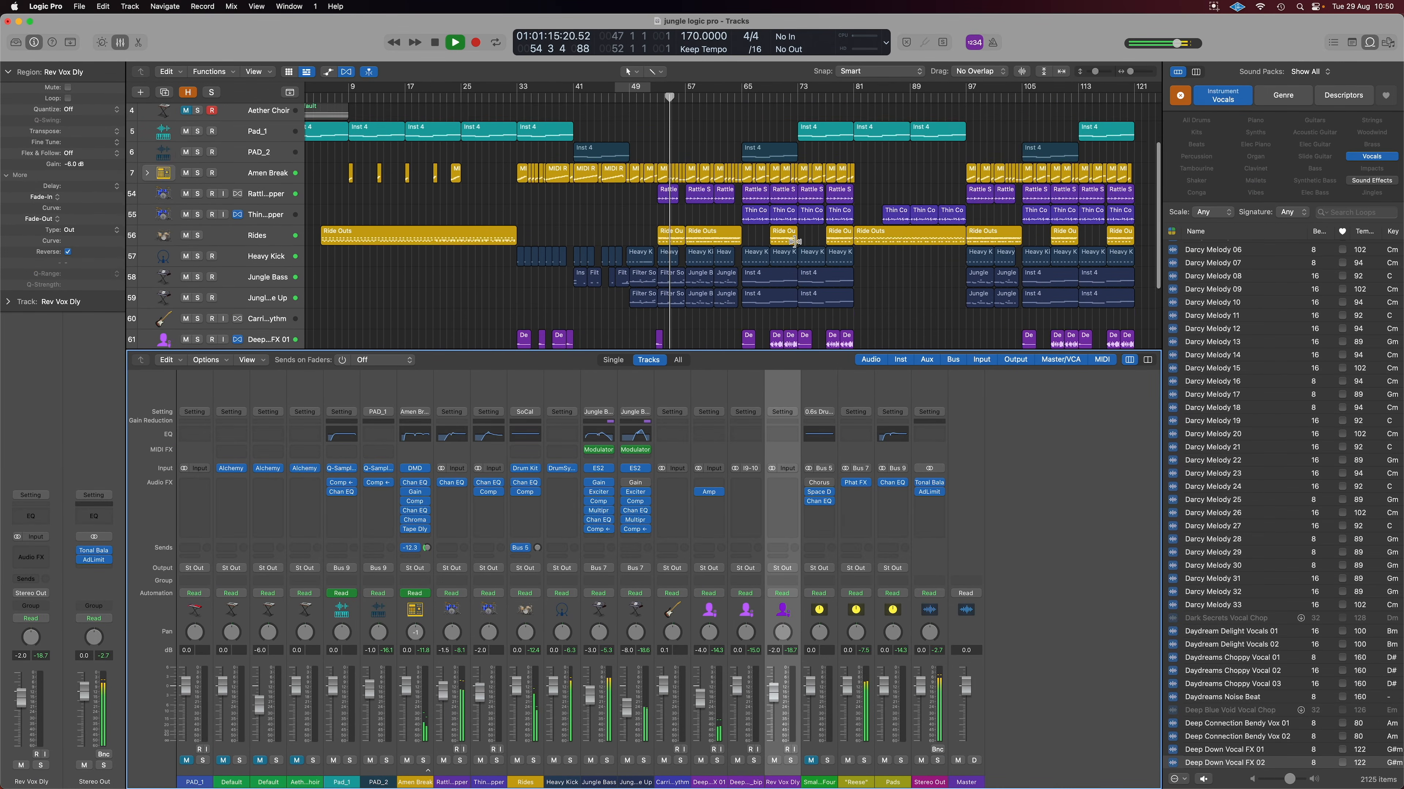
{"action": "scroll", "coordinate": [794, 241], "scroll_direction": "down", "scroll_amount": 2}
{"action": "left_click", "coordinate": [267, 171]}
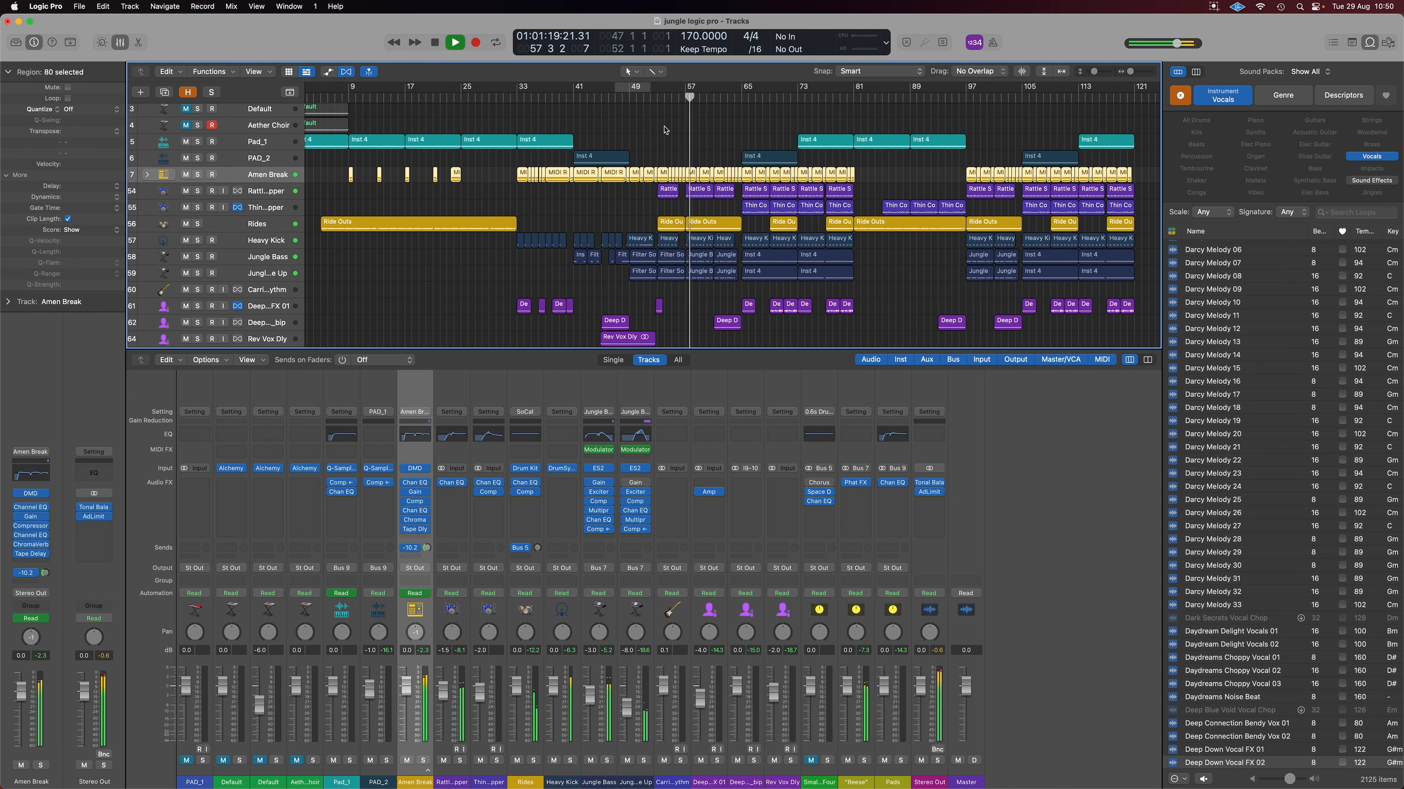
{"action": "left_click", "coordinate": [643, 98]}
{"action": "left_click", "coordinate": [589, 98]}
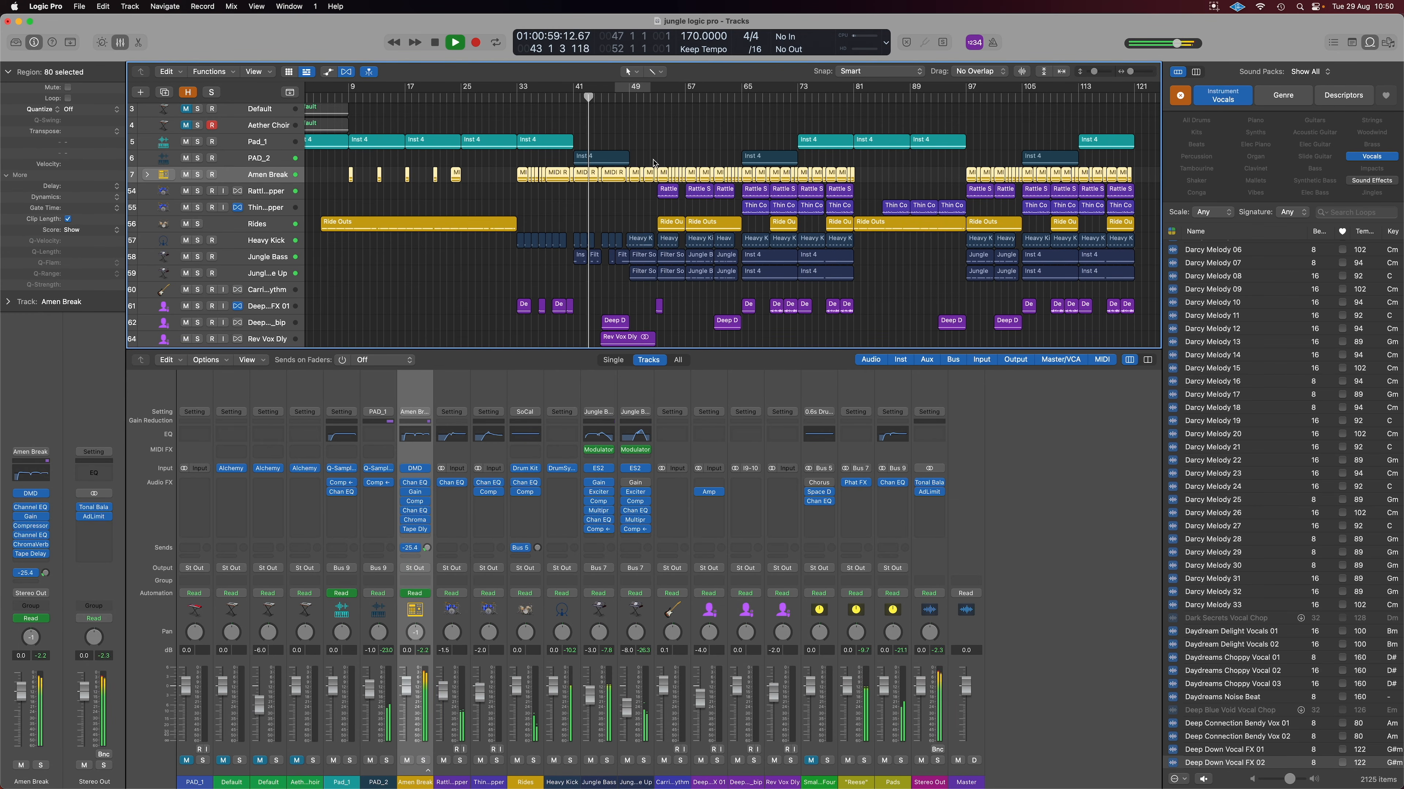
{"action": "scroll", "coordinate": [632, 142], "scroll_direction": "down", "scroll_amount": 3}
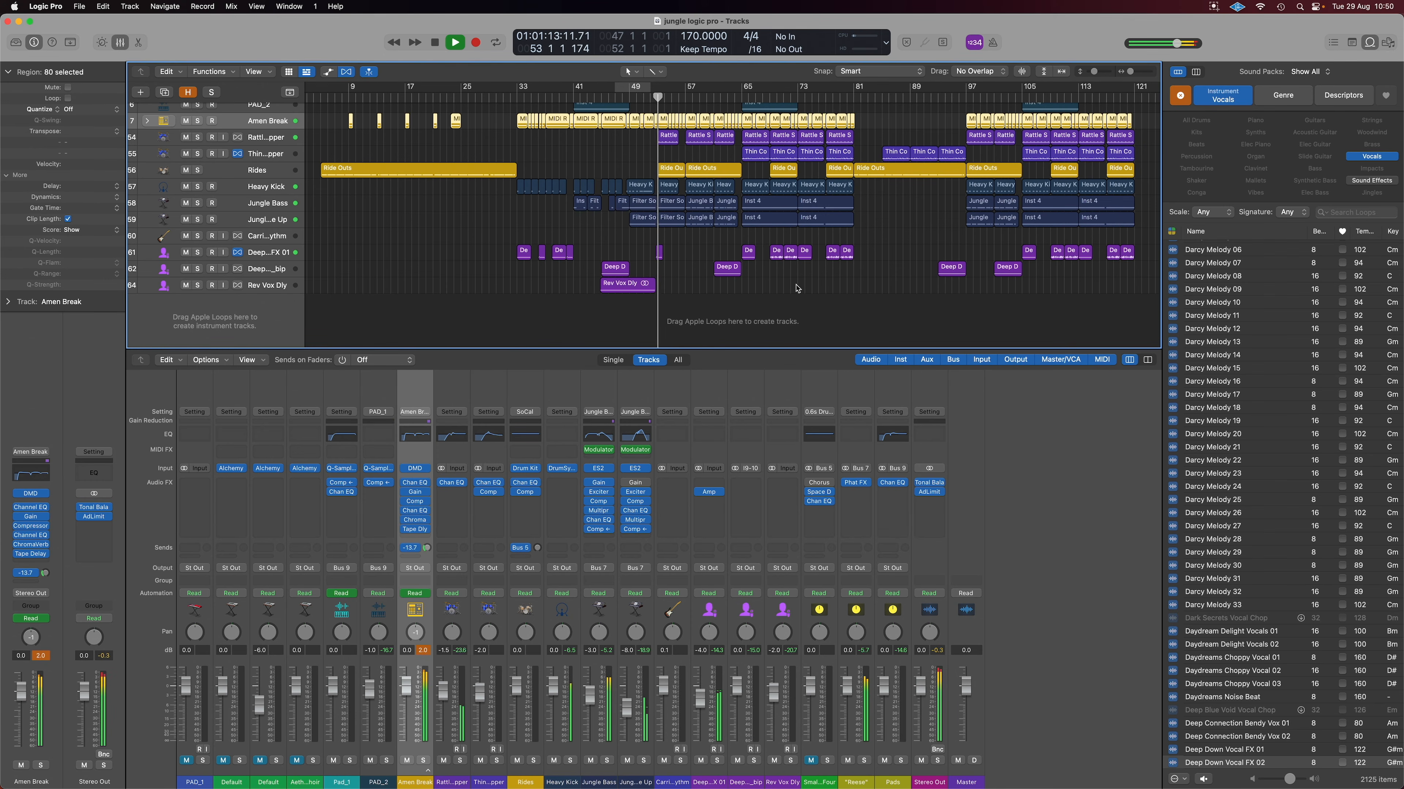
{"action": "key", "text": "space"}
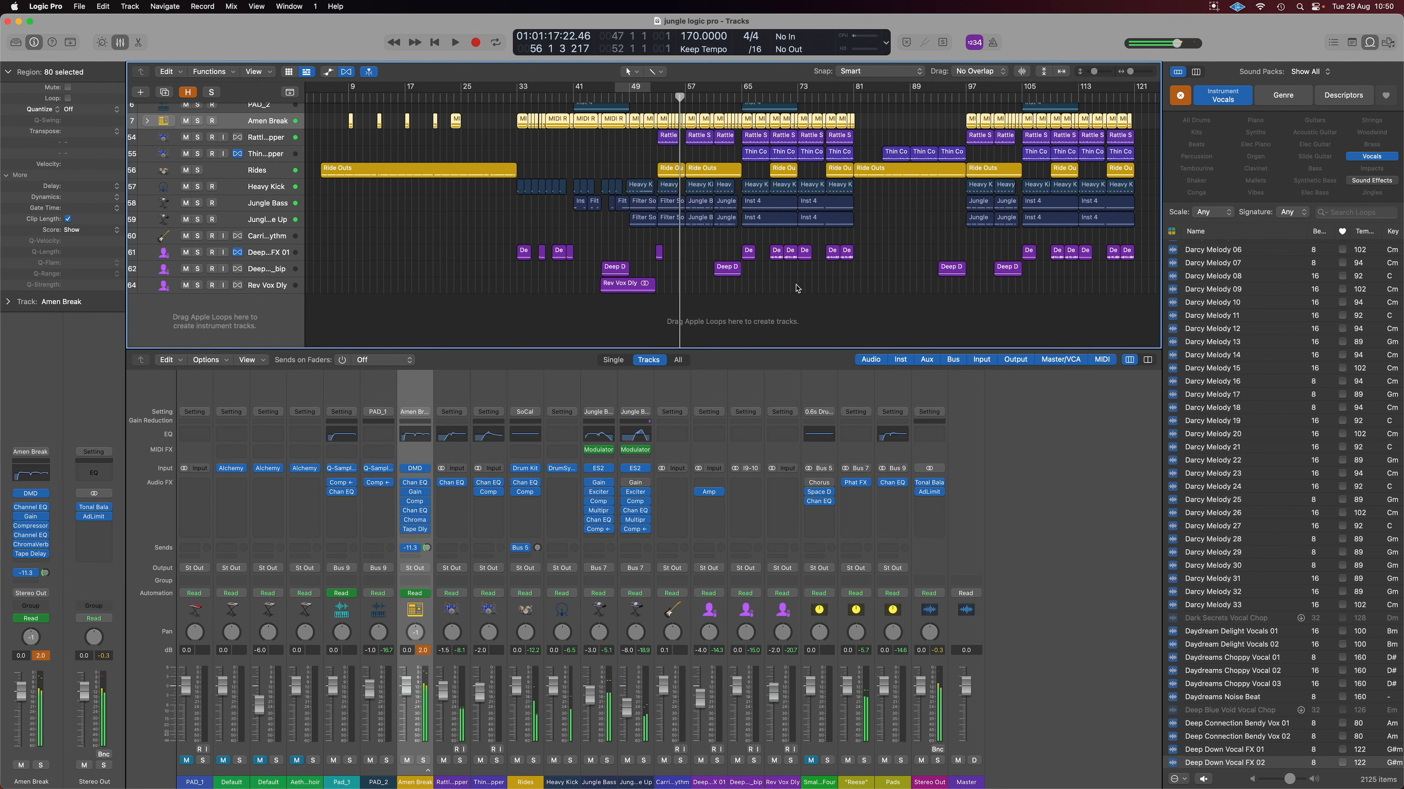